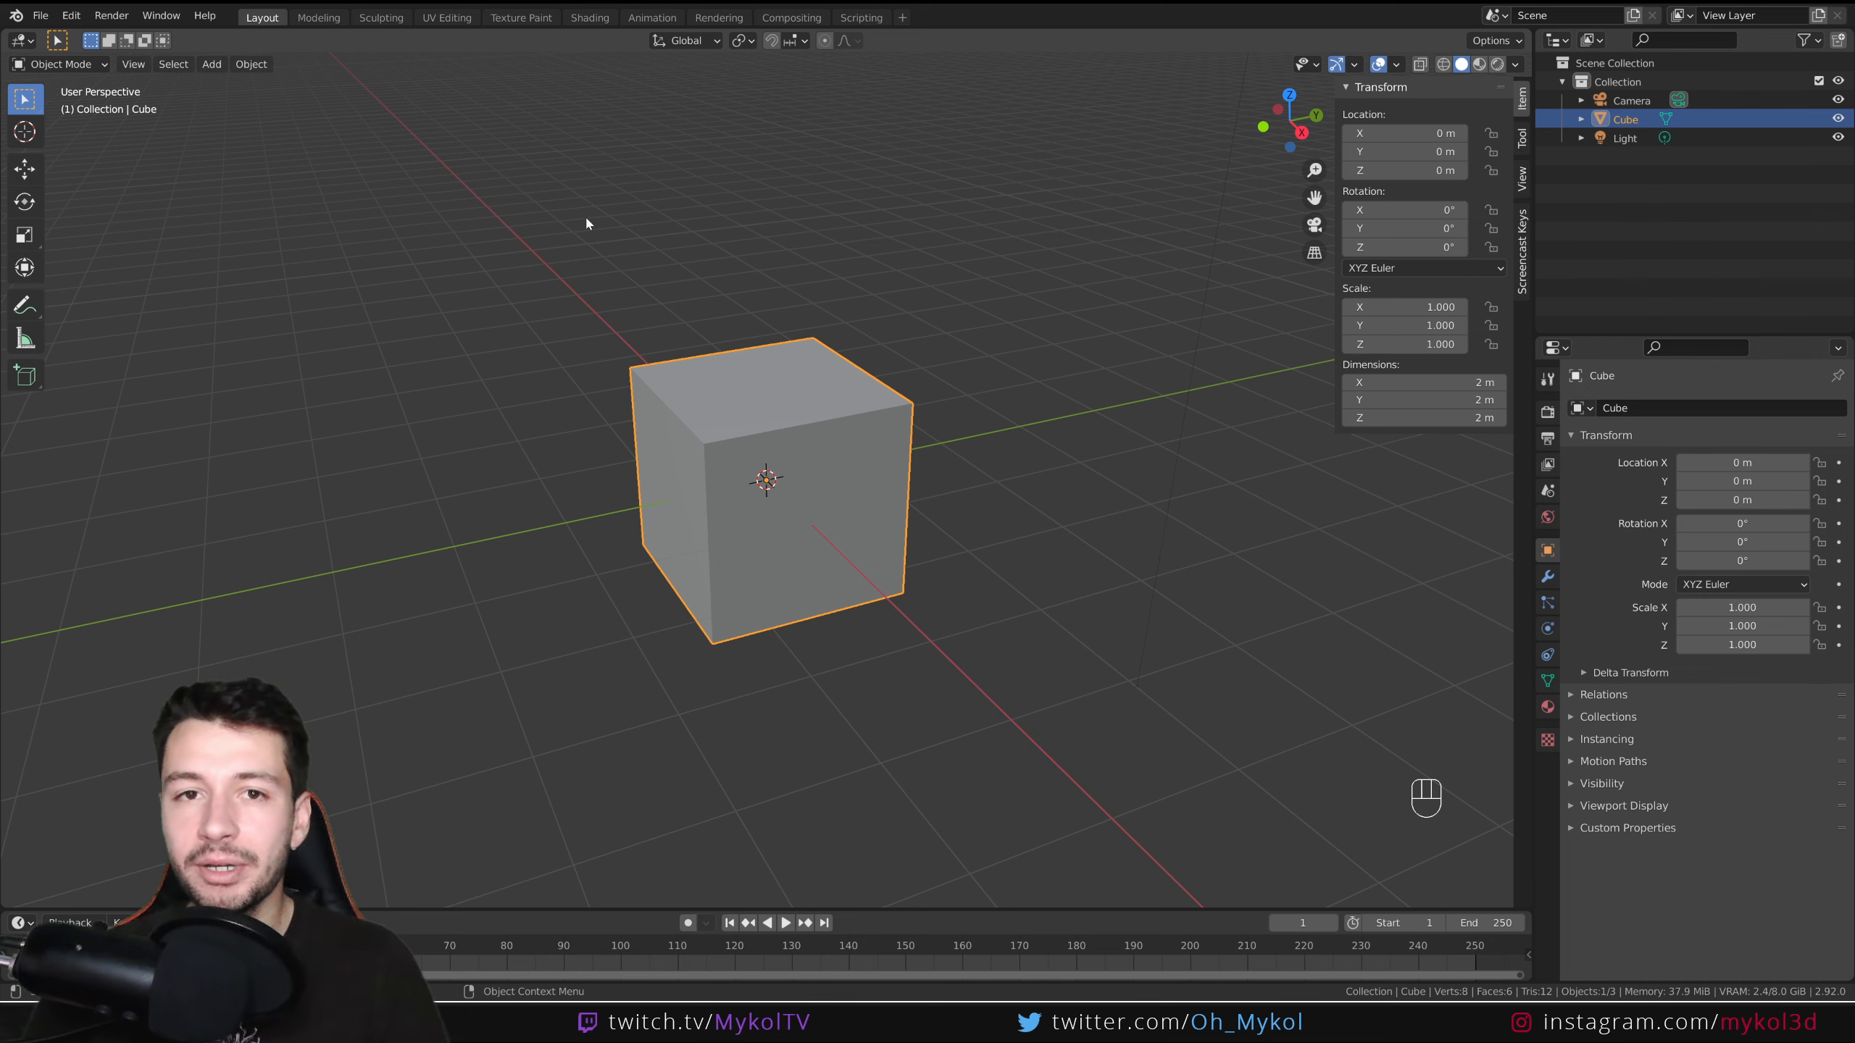
Bevel one top edge of the cube into a smooth rounded curve with about 32 segments.
{"action": "scroll", "coordinate": [890, 545], "scroll_direction": "up", "scroll_amount": 2}
{"action": "key", "text": "Tab"}
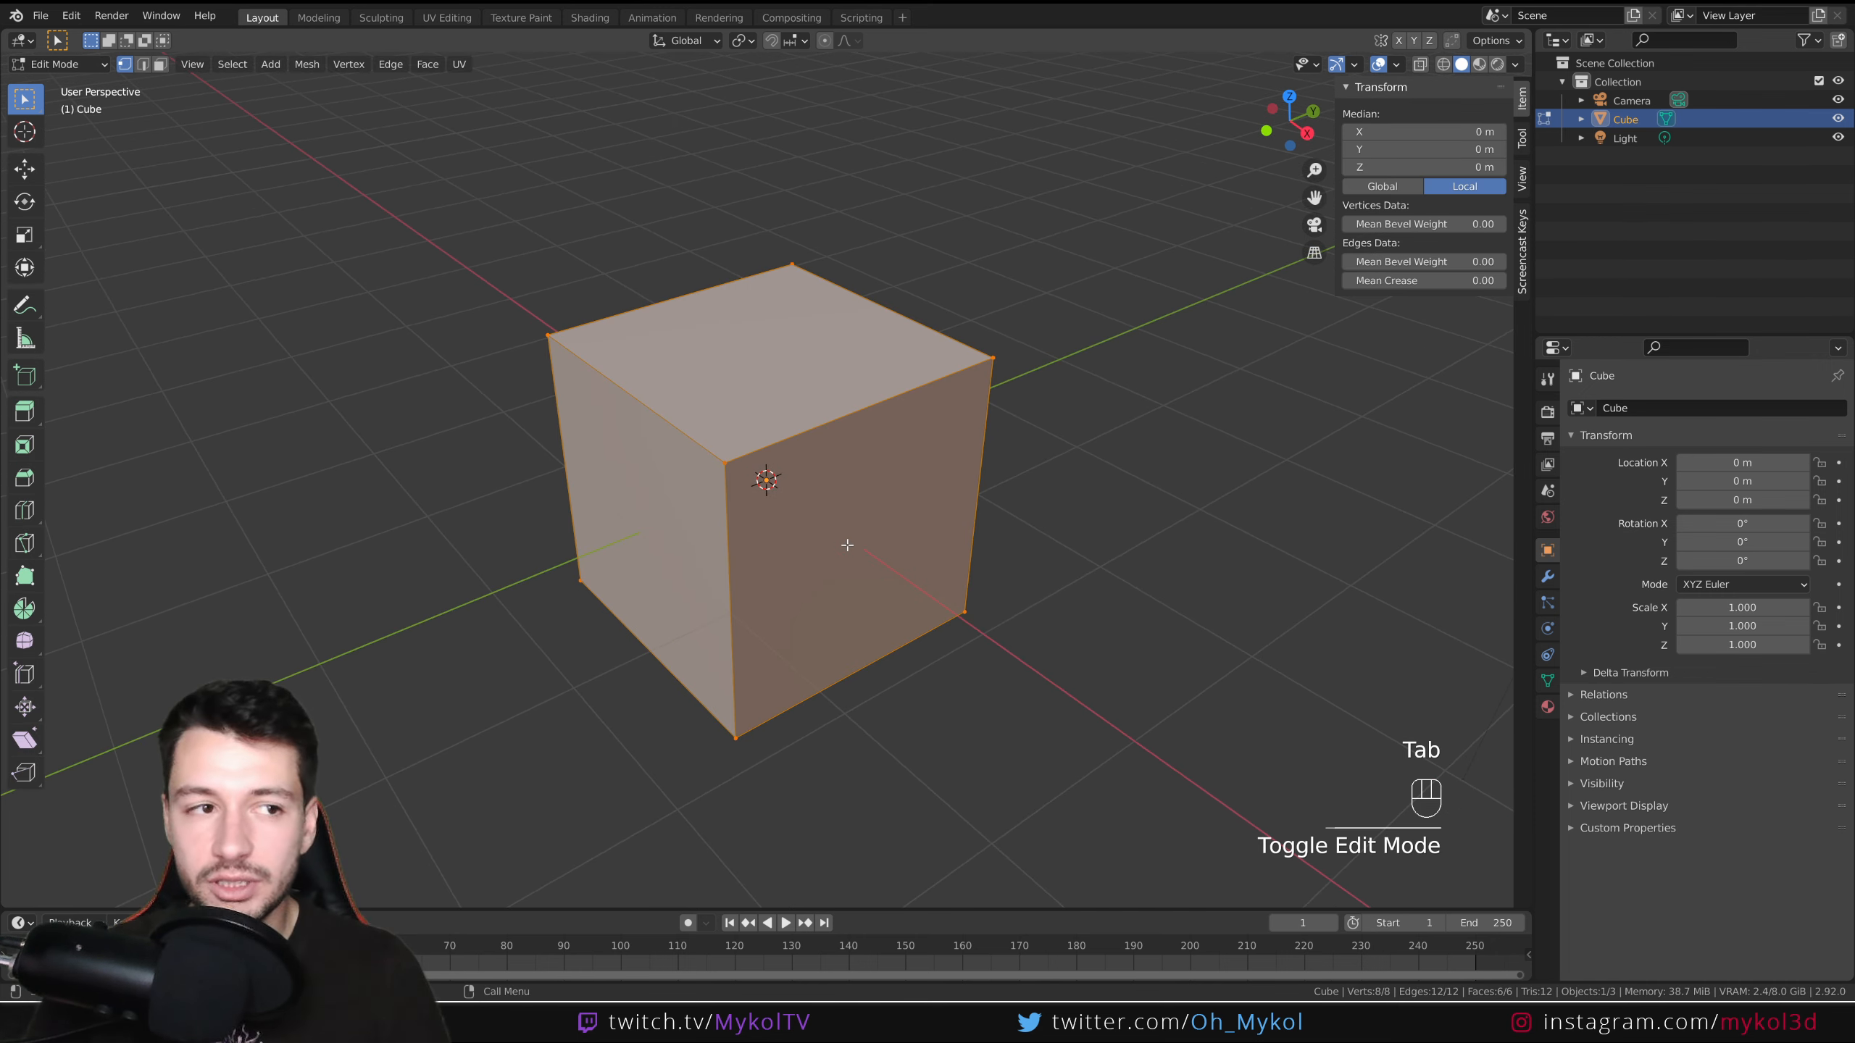
{"action": "left_click", "coordinate": [145, 66]}
{"action": "left_click", "coordinate": [846, 392]}
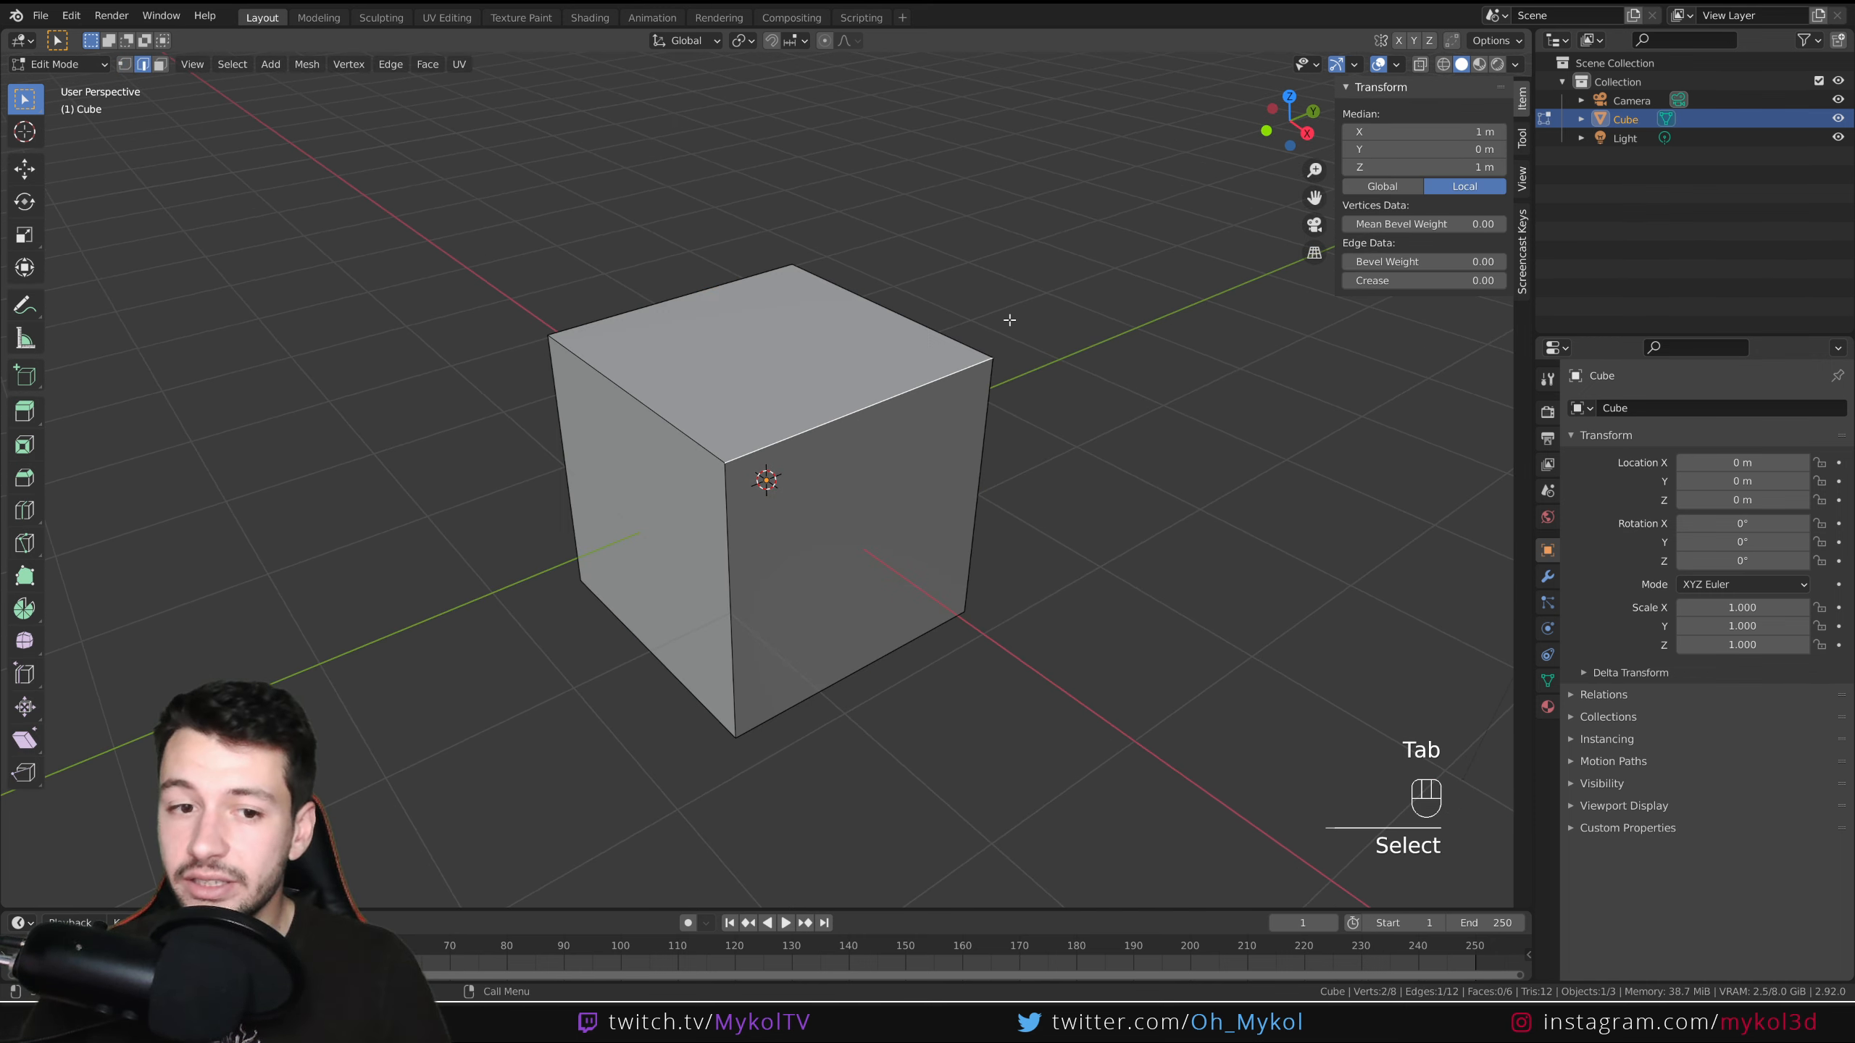
{"action": "scroll", "coordinate": [950, 437], "scroll_direction": "up", "scroll_amount": 2}
{"action": "key", "text": "ctrl+b"}
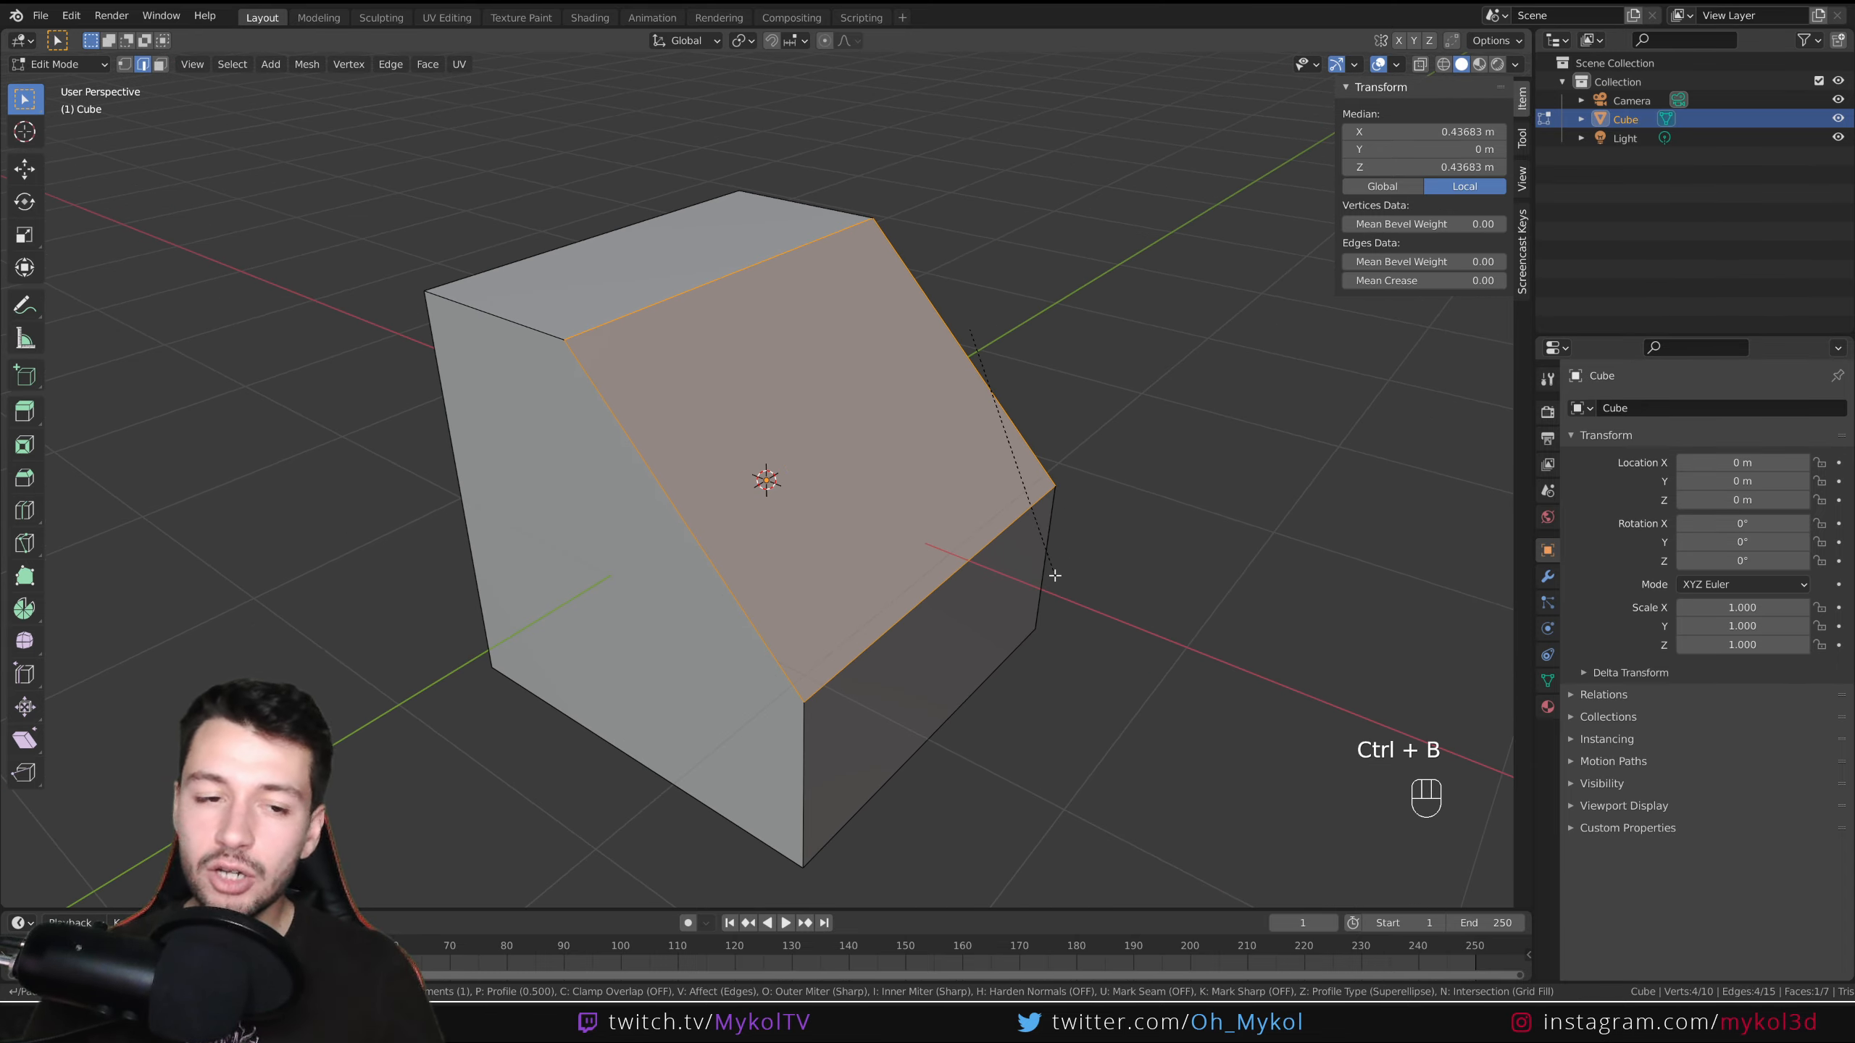
{"action": "scroll", "coordinate": [1054, 578], "scroll_direction": "up", "scroll_amount": 20}
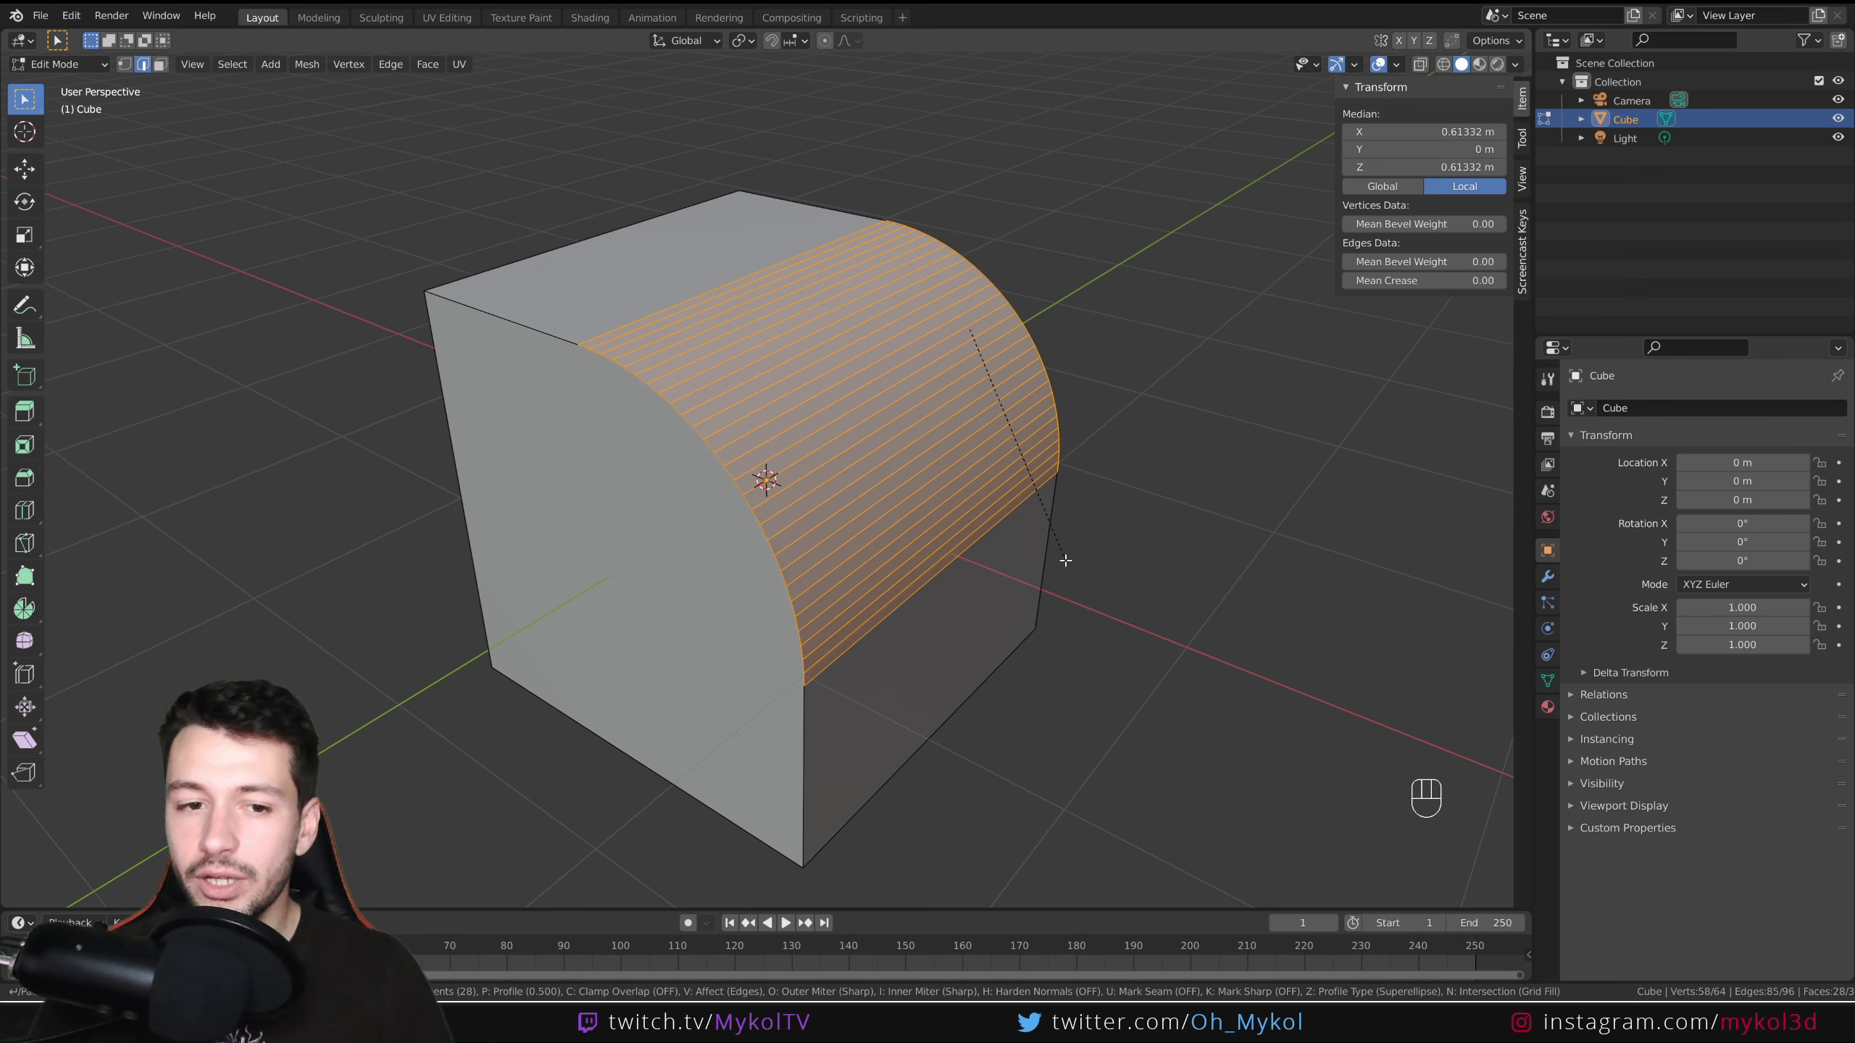
{"action": "left_click", "coordinate": [1036, 506]}
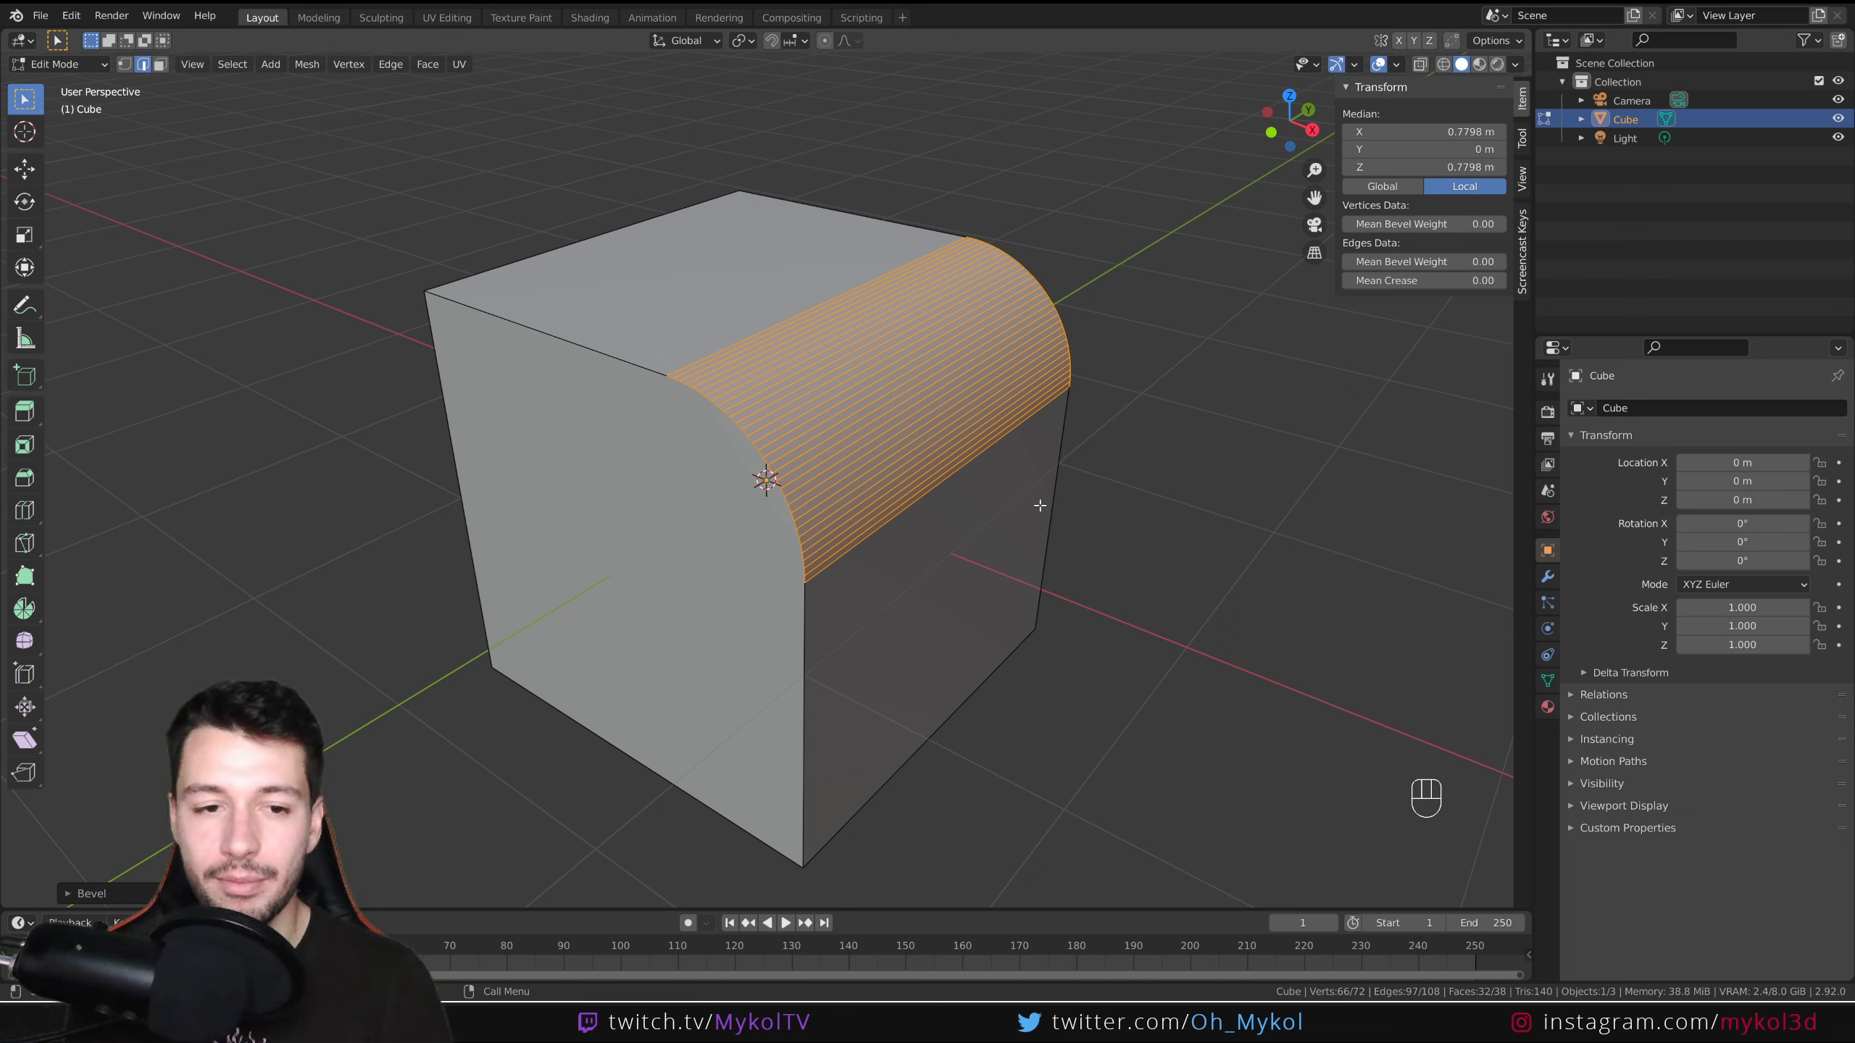
Examine the rounded edge's geometry in Edit Mode and its shading in Object Mode from several sides.
{"action": "middle_click_drag", "start_coordinate": [1040, 505], "coordinate": [515, 334]}
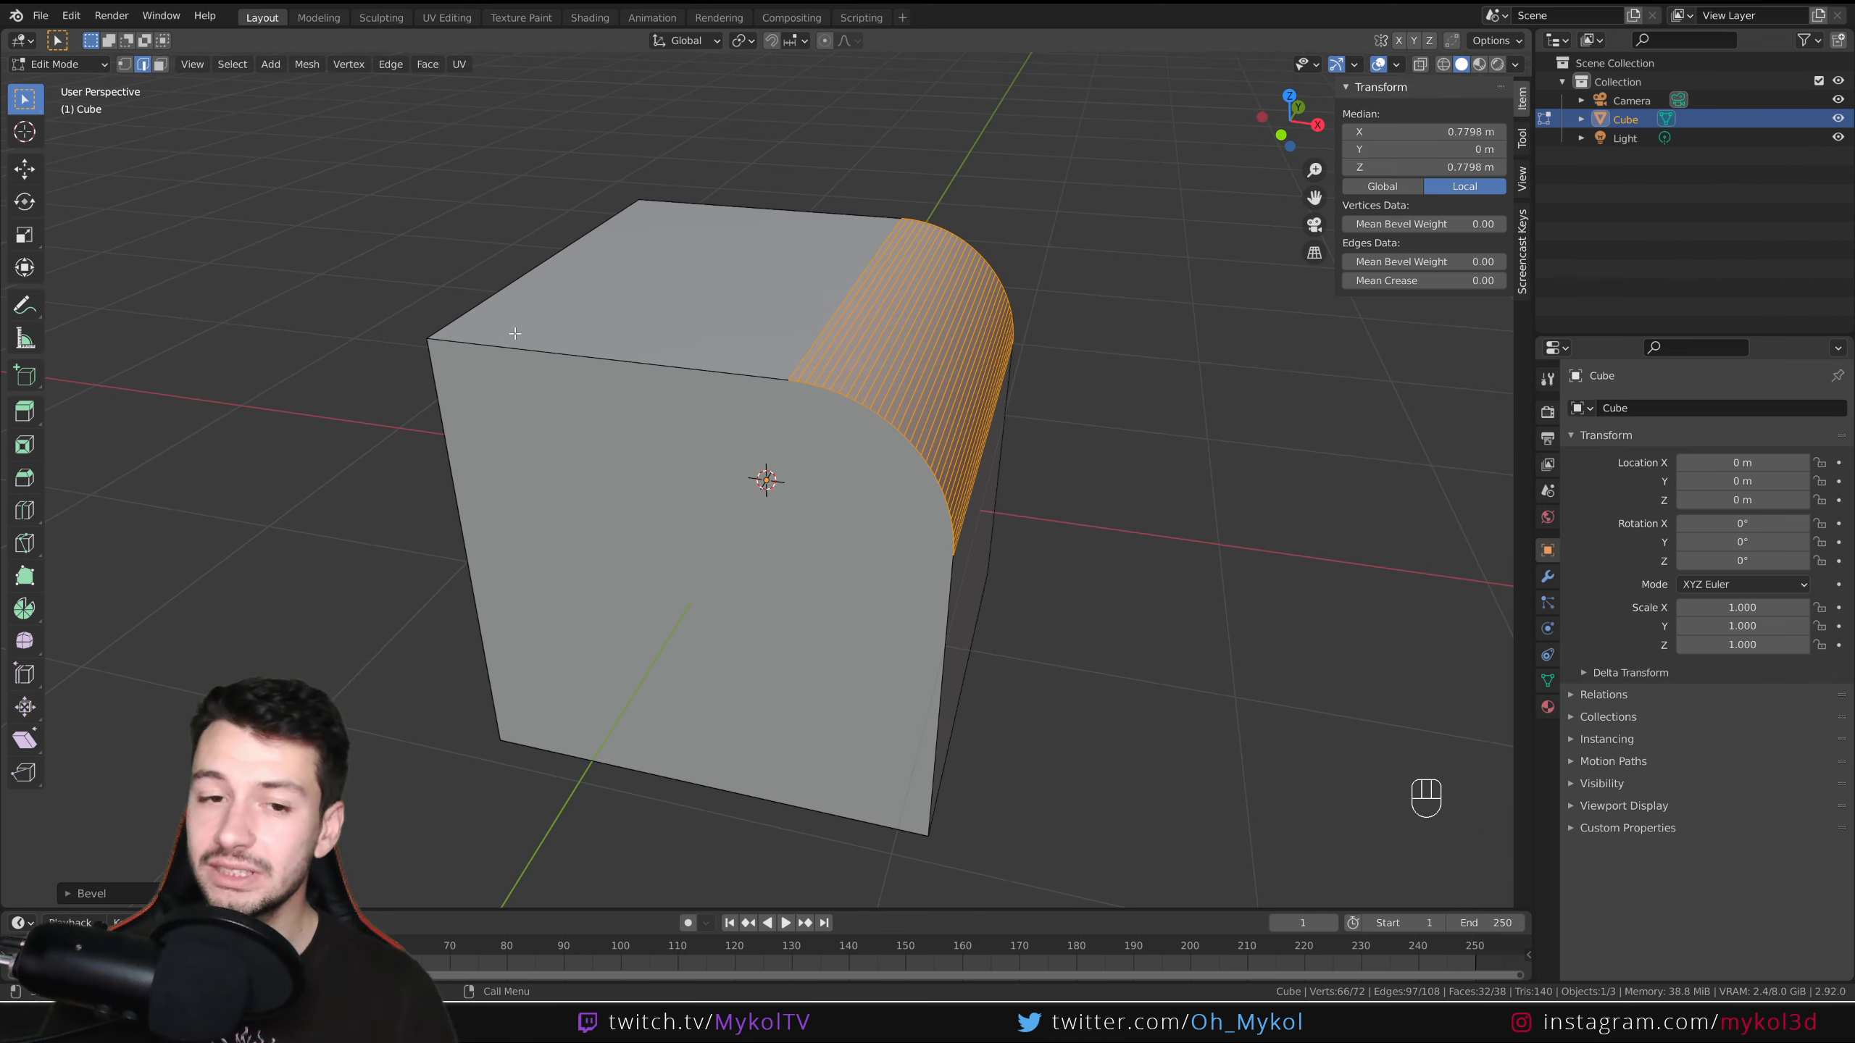
{"action": "key", "text": "Tab"}
{"action": "middle_click_drag", "start_coordinate": [1072, 522], "coordinate": [958, 513]}
{"action": "key", "text": "g"}
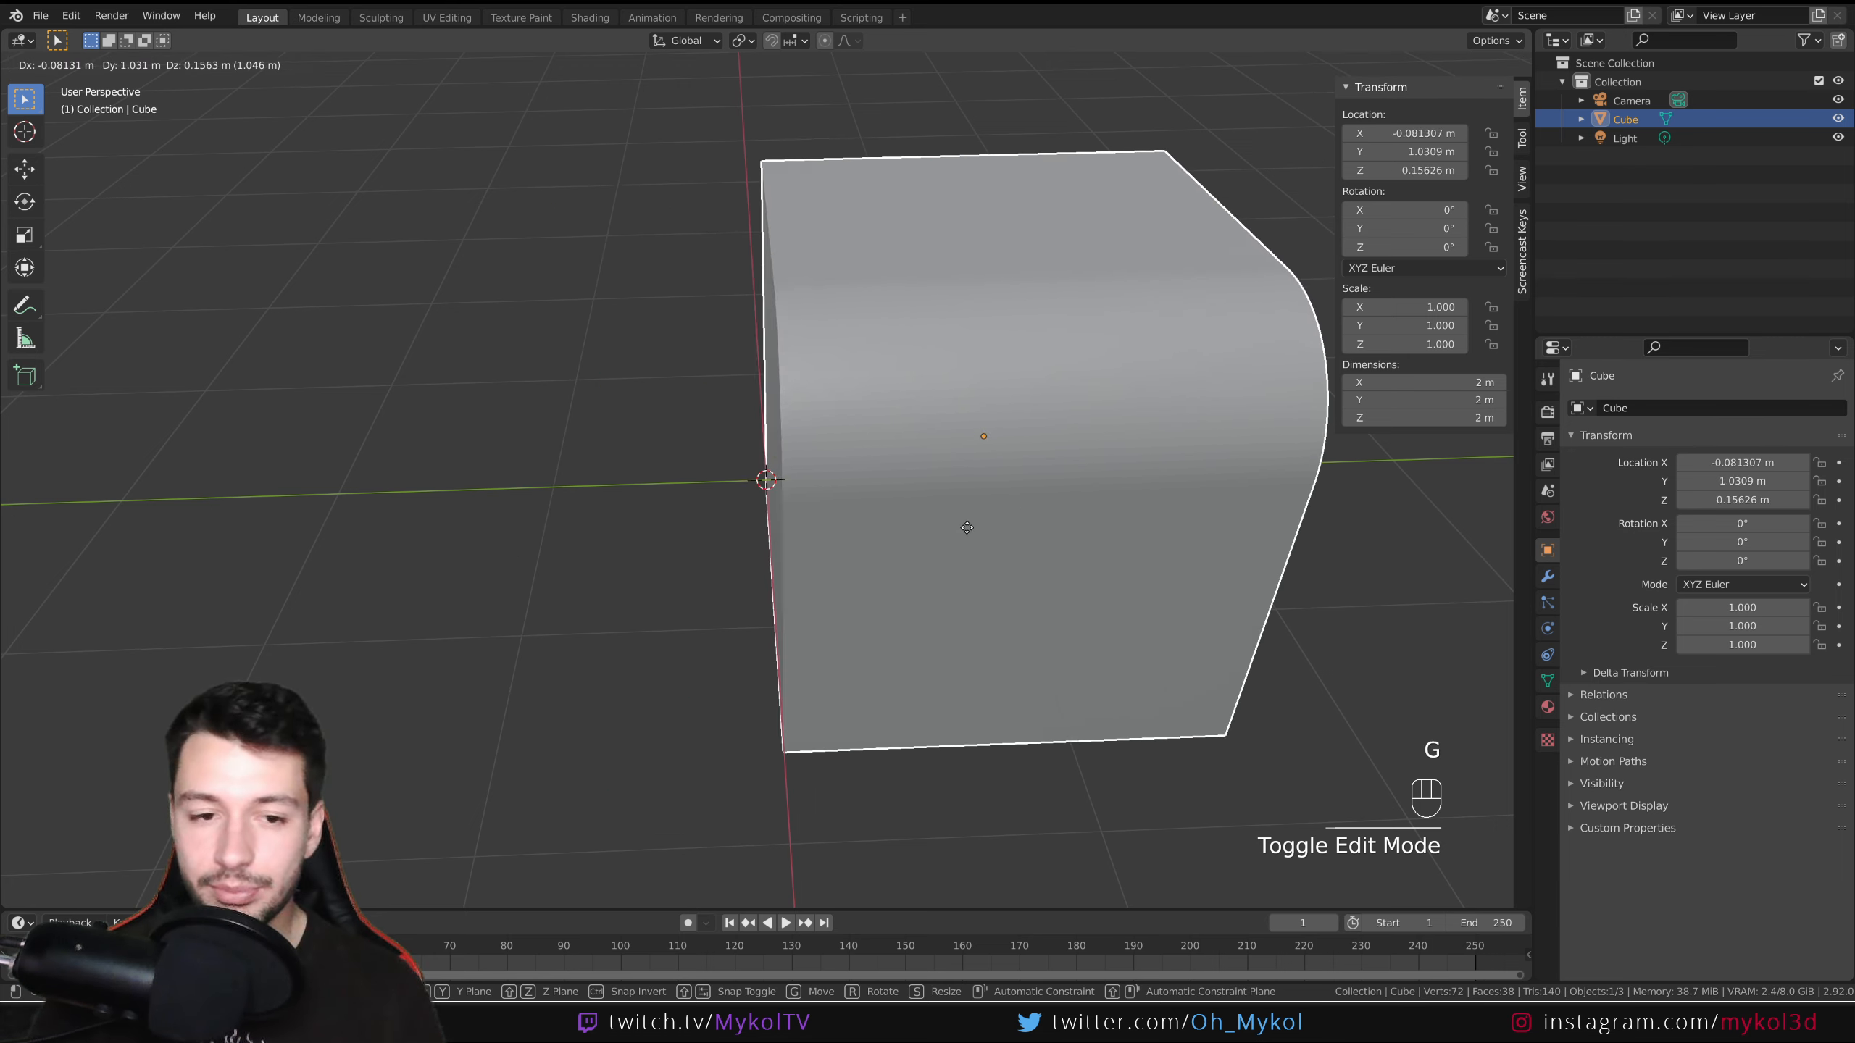
{"action": "right_click", "coordinate": [967, 527]}
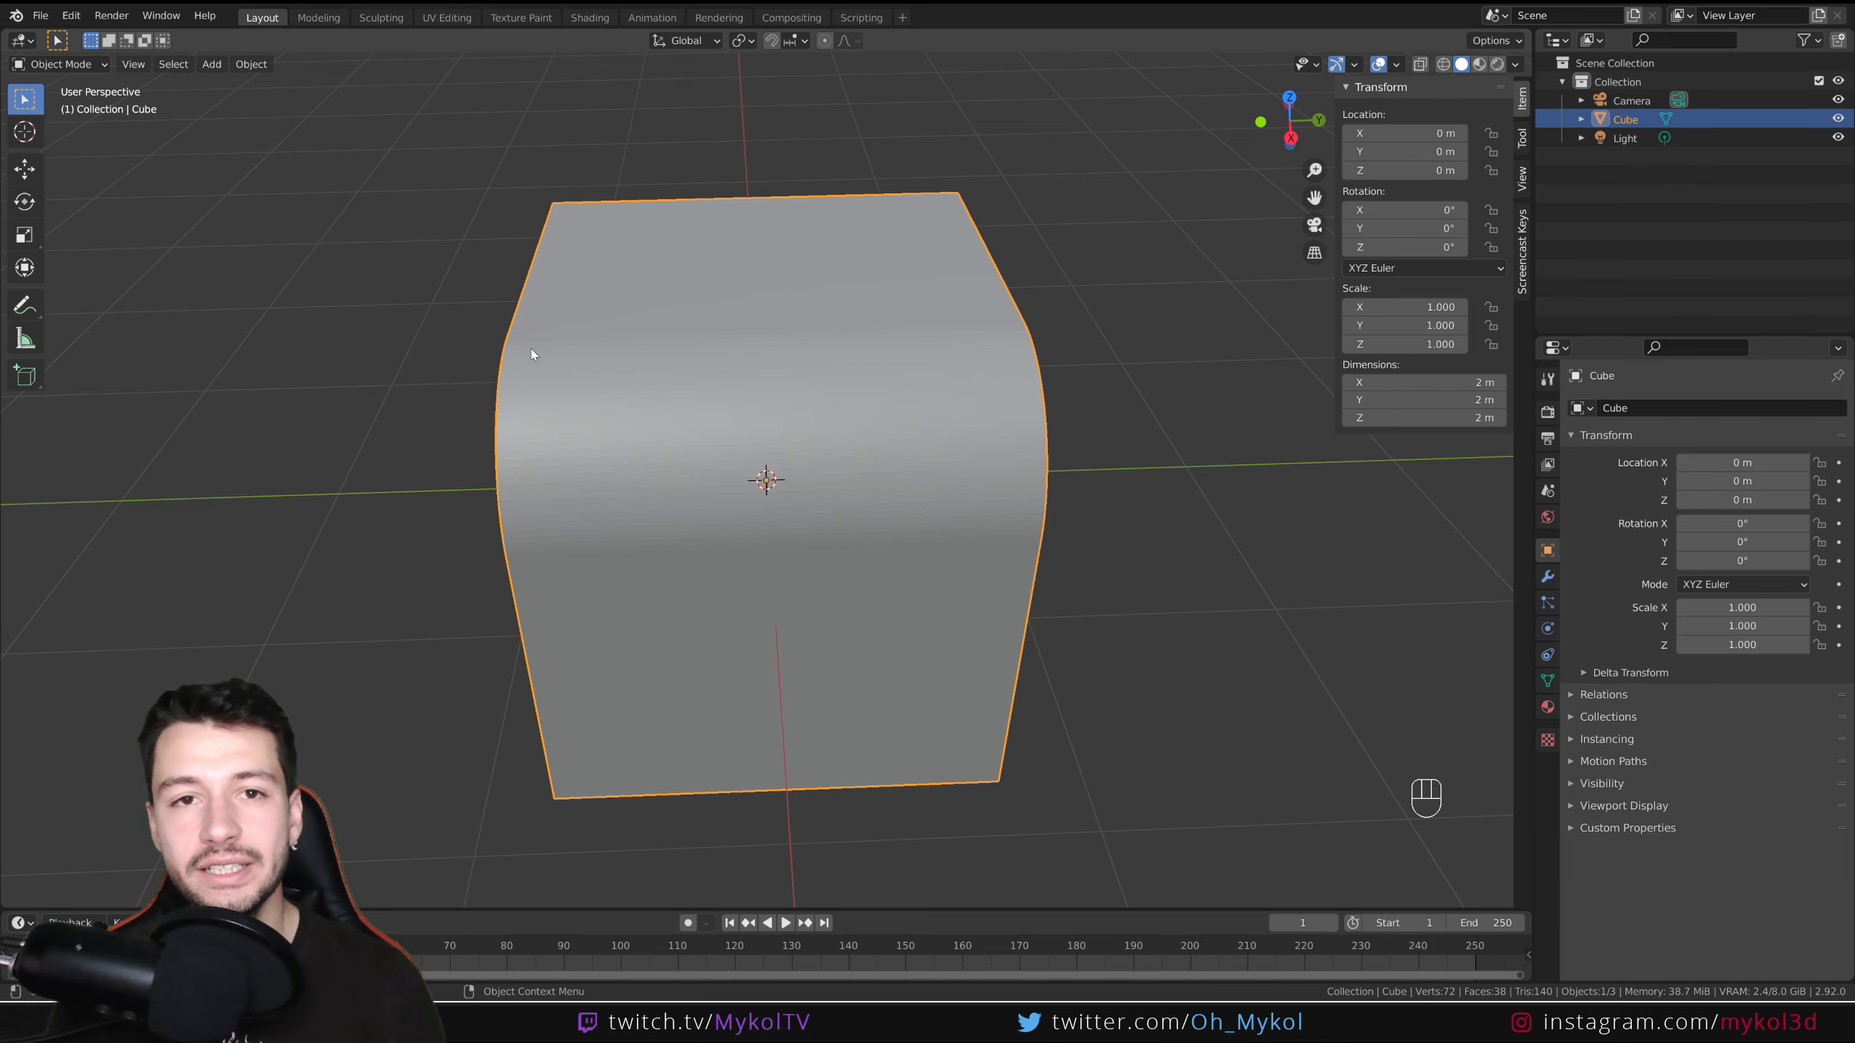
{"action": "key", "text": "Tab"}
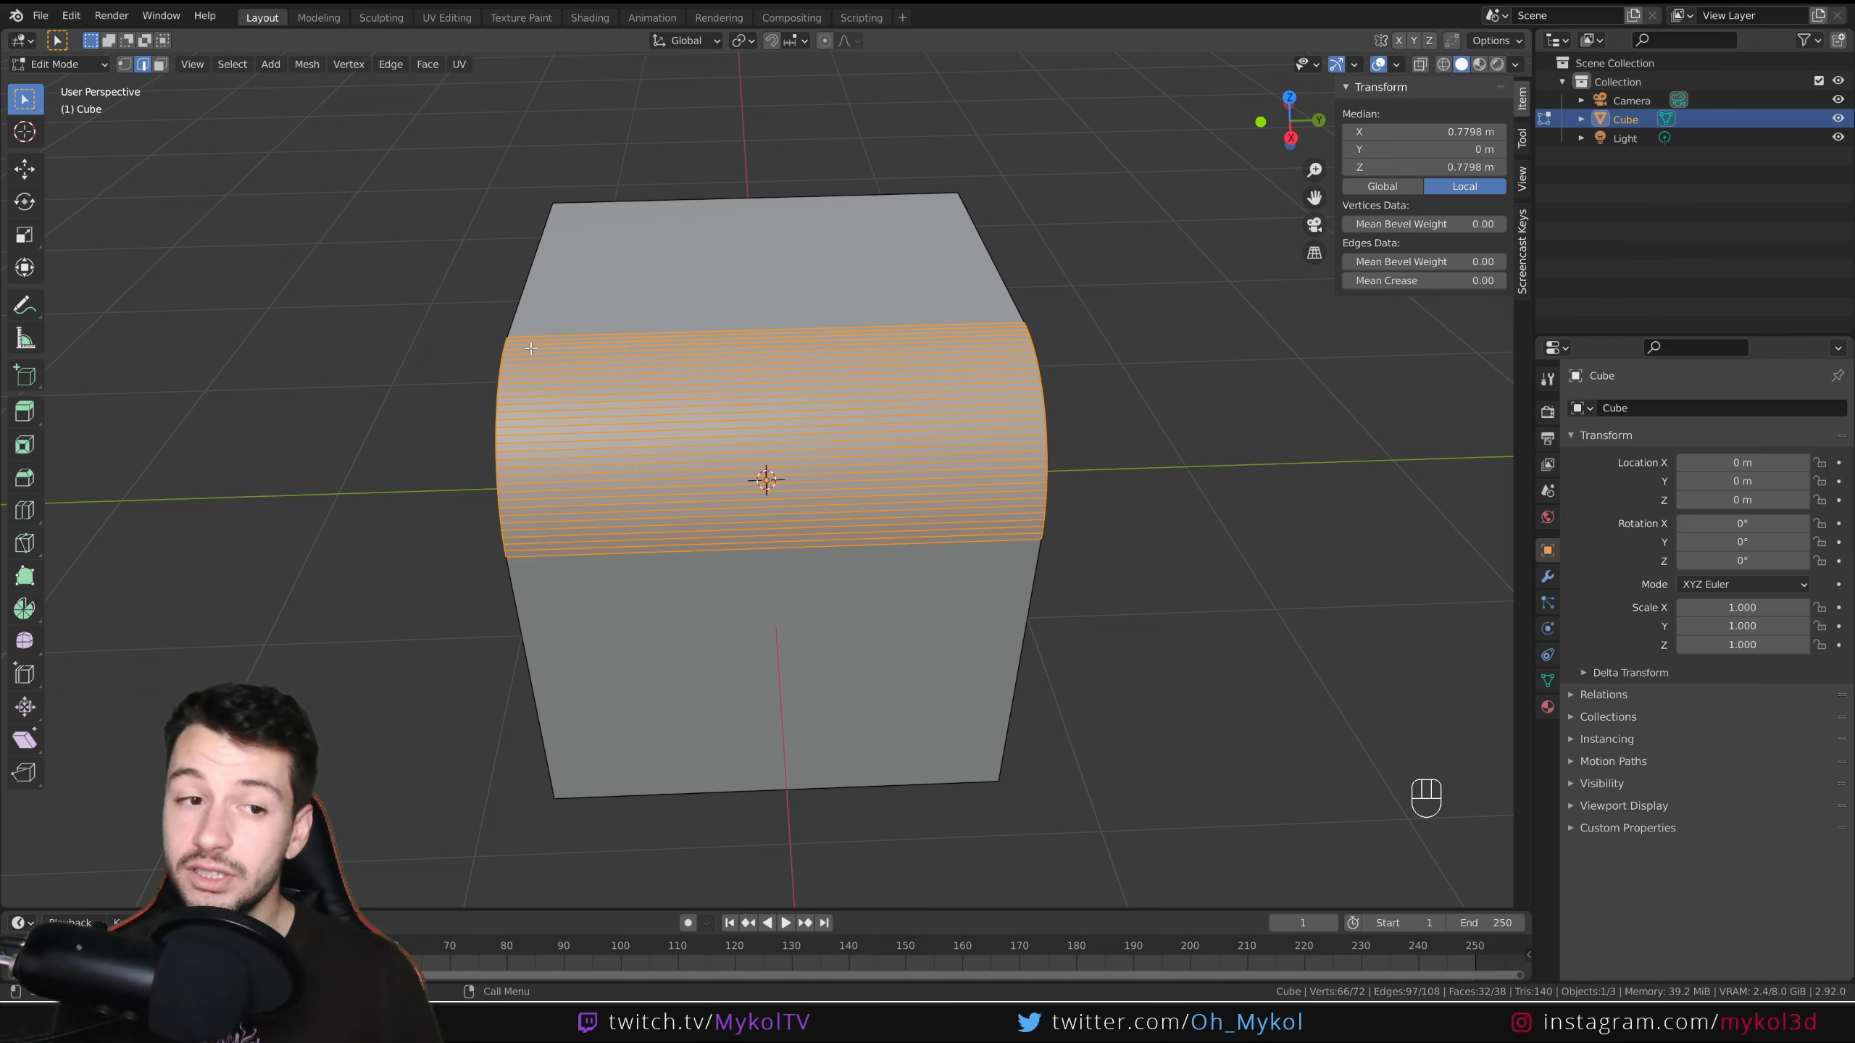
{"action": "middle_click_drag", "start_coordinate": [532, 348], "coordinate": [674, 368]}
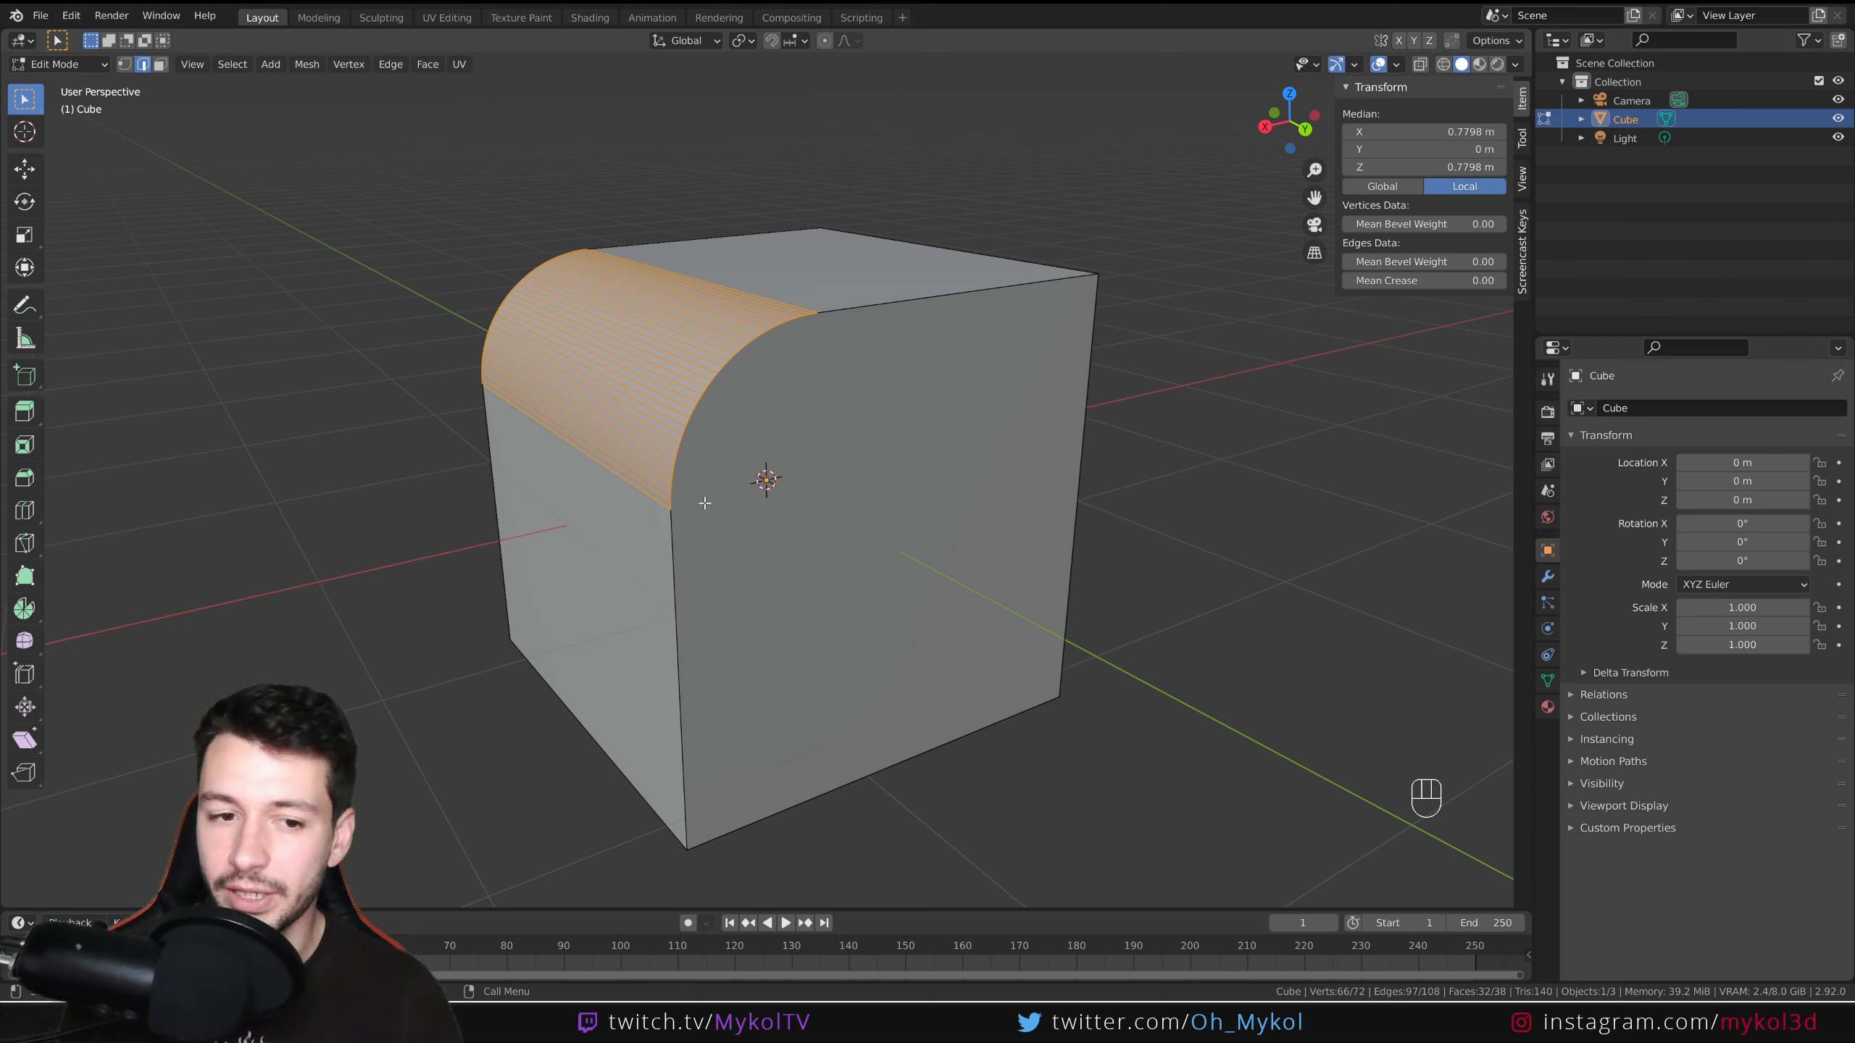
{"action": "key", "text": "Tab"}
{"action": "middle_click_drag", "start_coordinate": [808, 494], "coordinate": [1038, 451]}
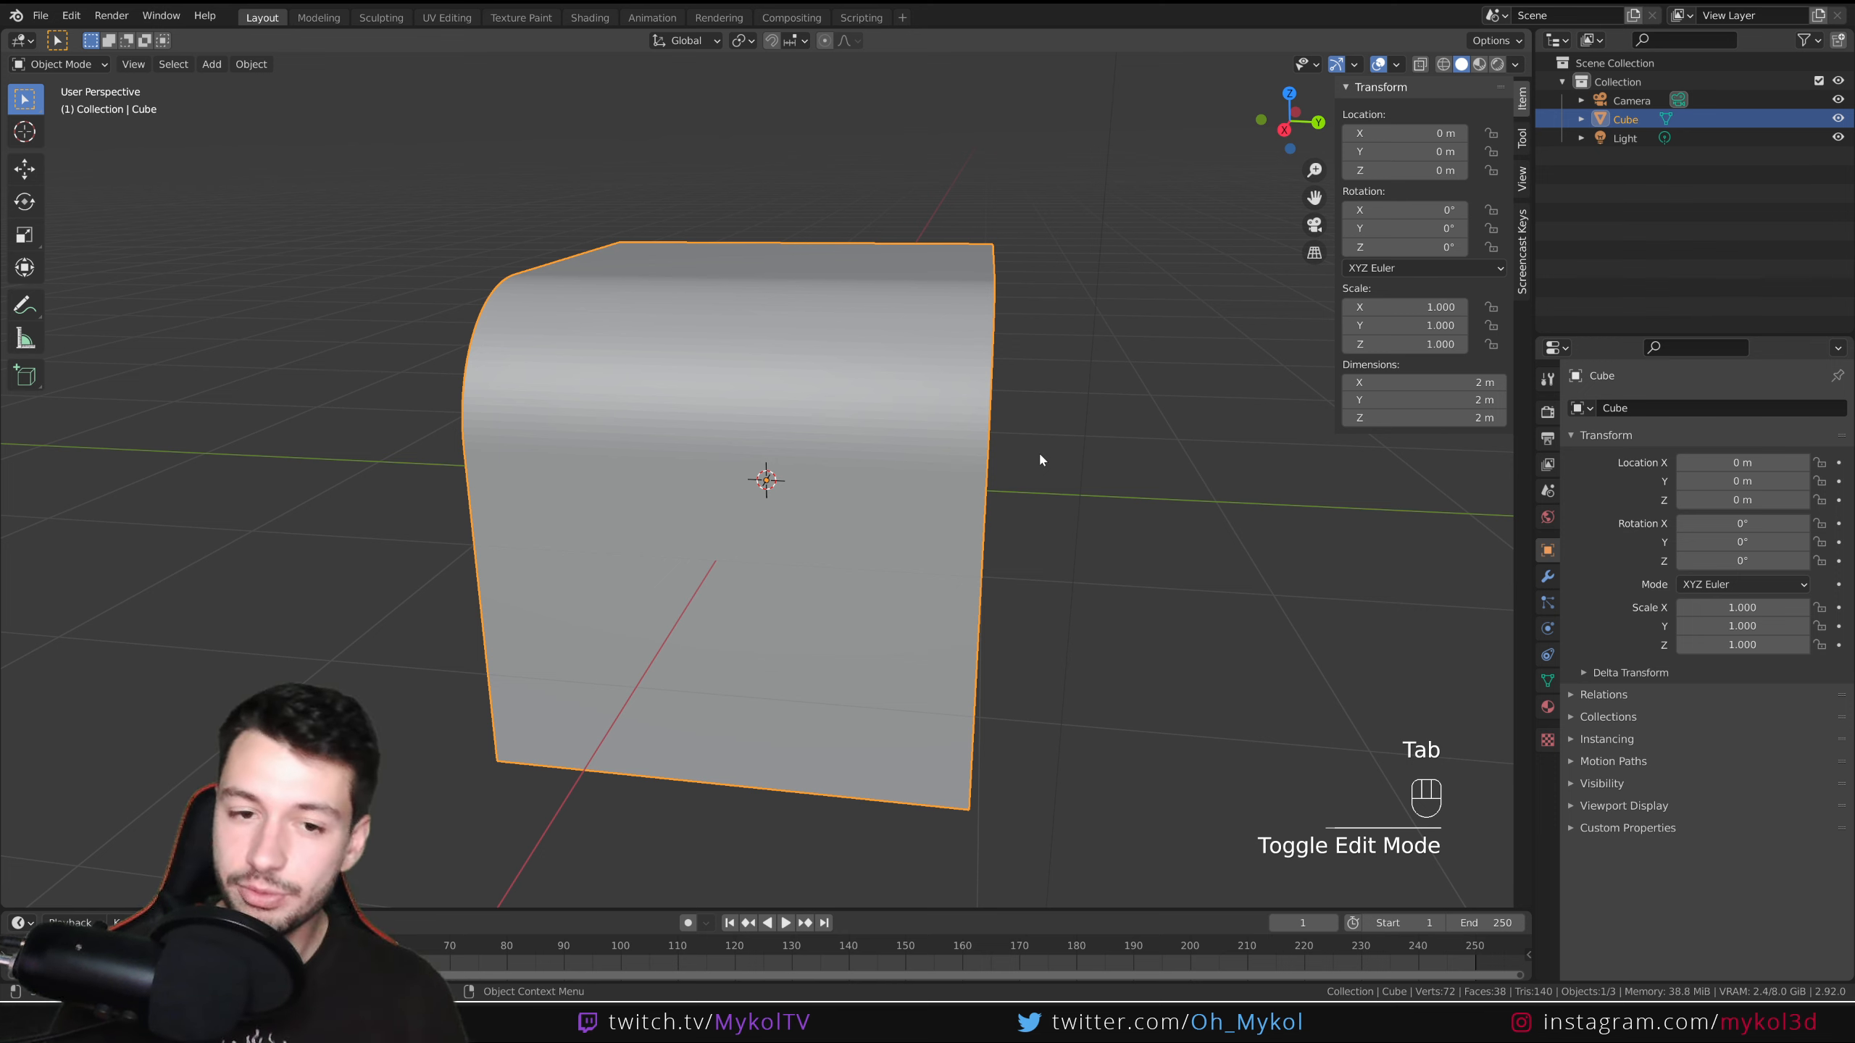
Delete the bevelled cube and add a fresh mesh cube in its place.
{"action": "key", "text": "Delete"}
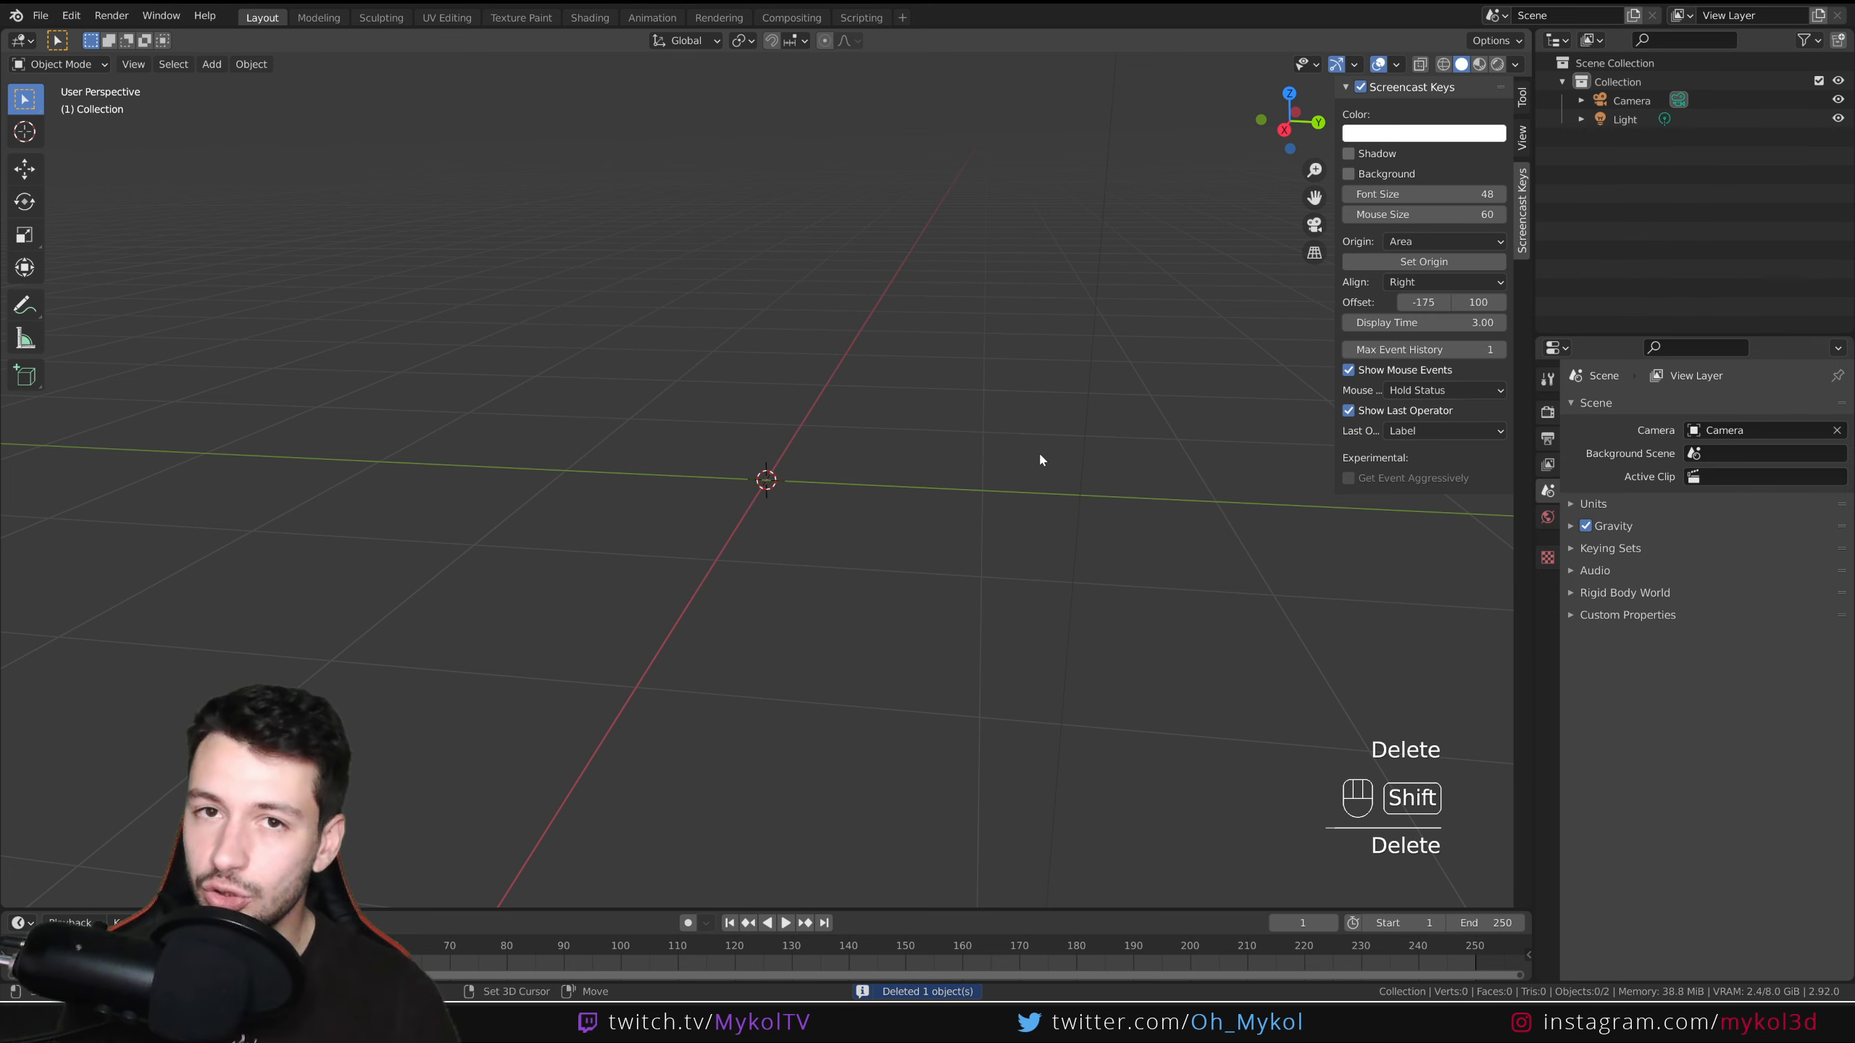
{"action": "key", "text": "shift+a"}
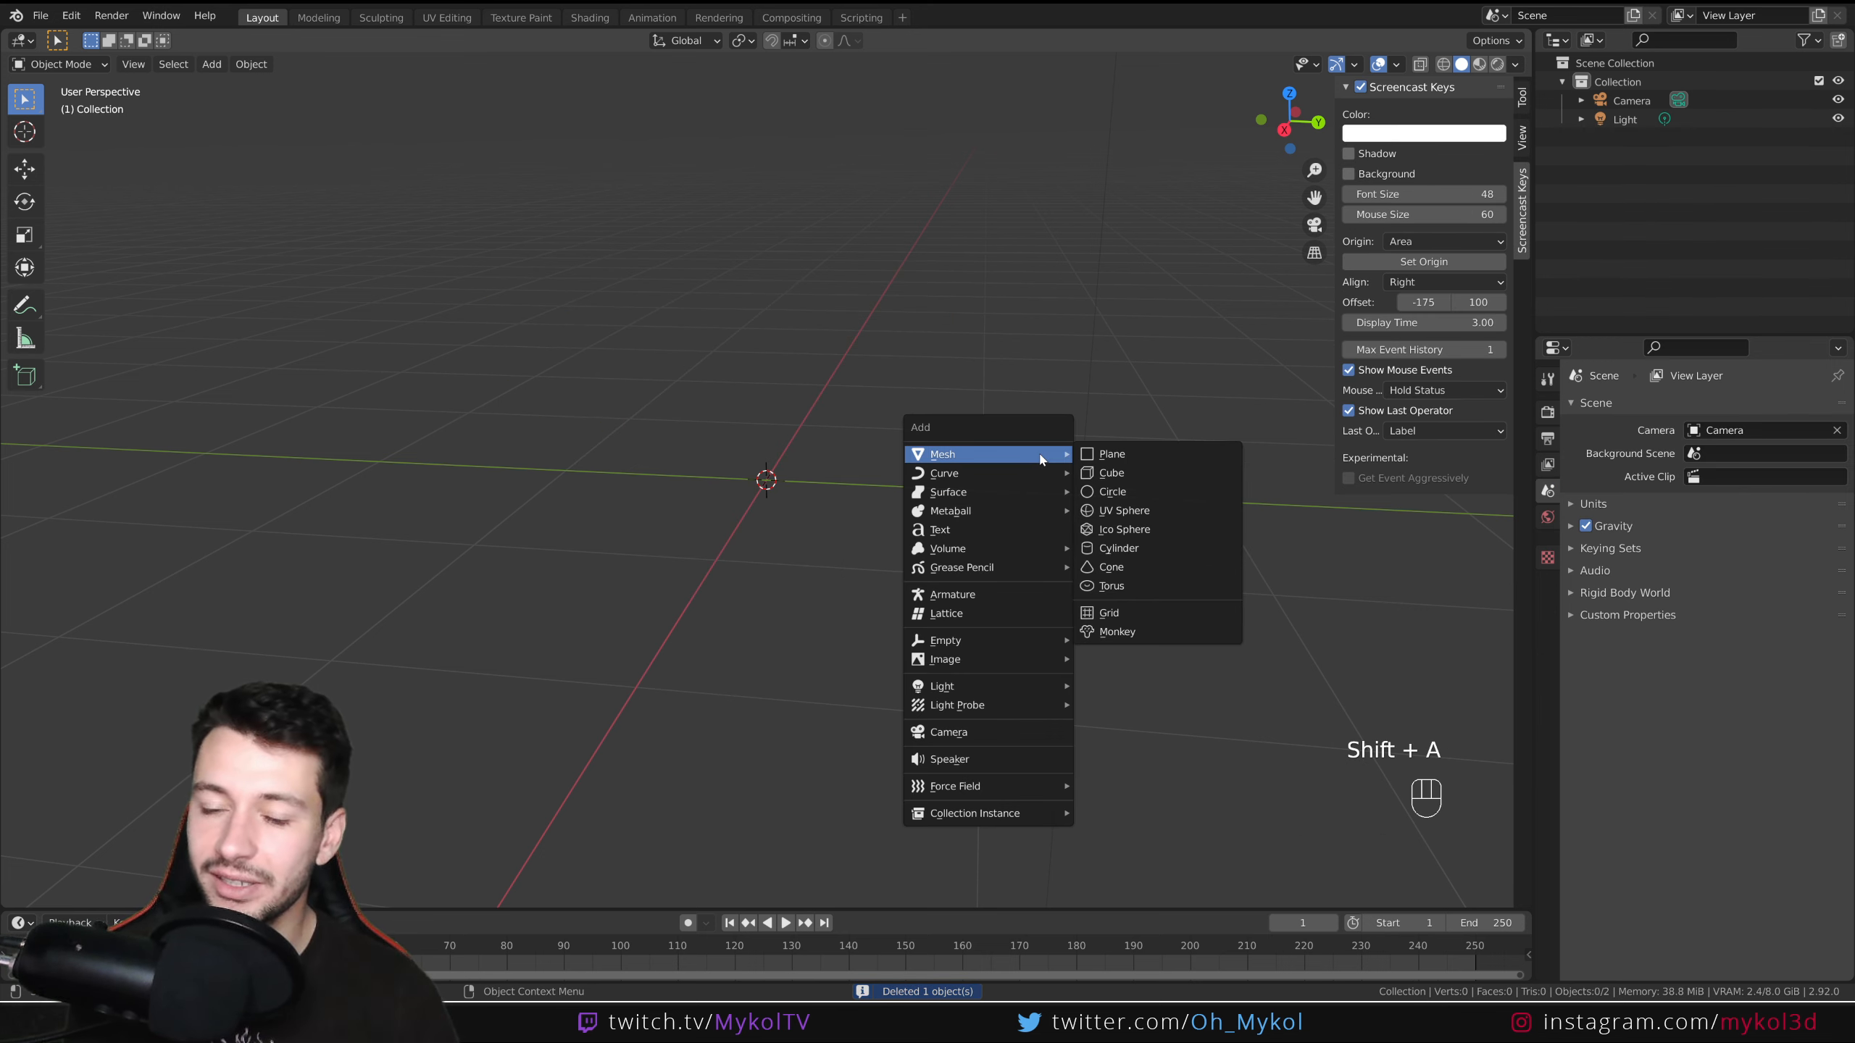
{"action": "left_click", "coordinate": [1132, 483]}
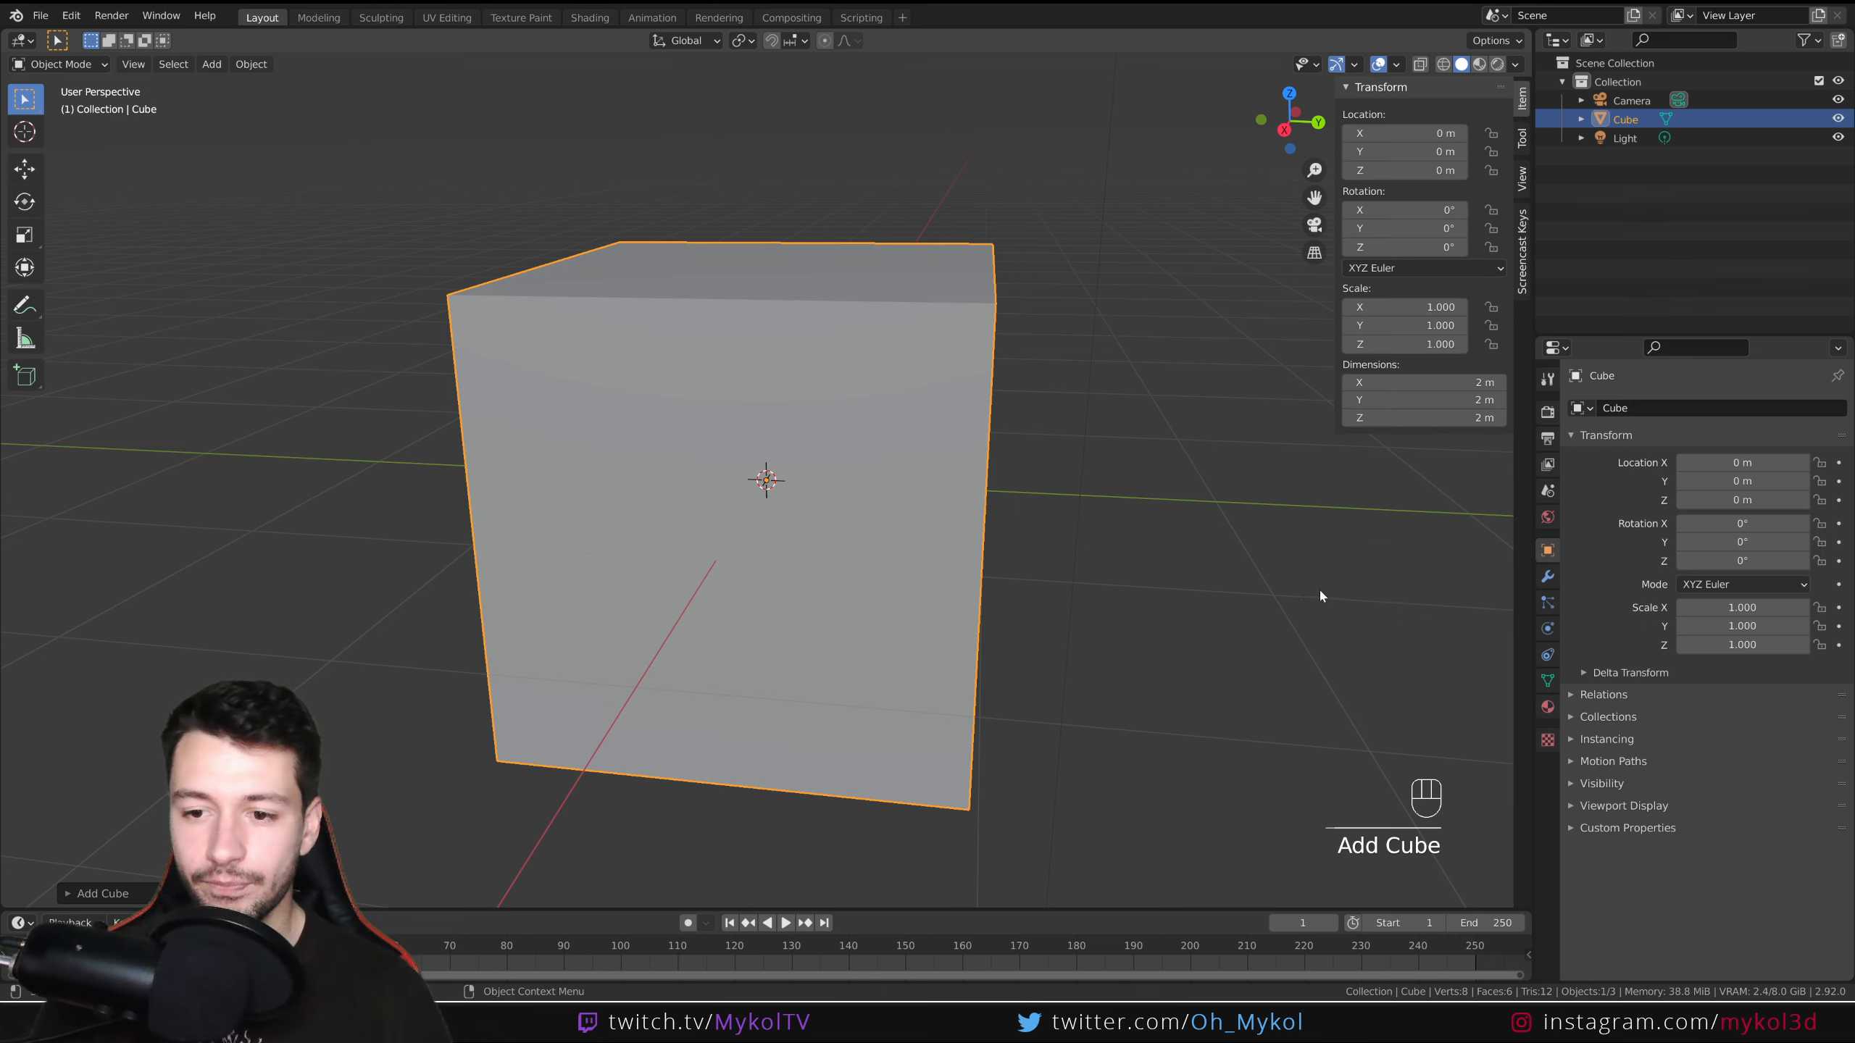
Widen the properties area and add a Bevel modifier to the new cube.
{"action": "left_click", "coordinate": [1548, 577]}
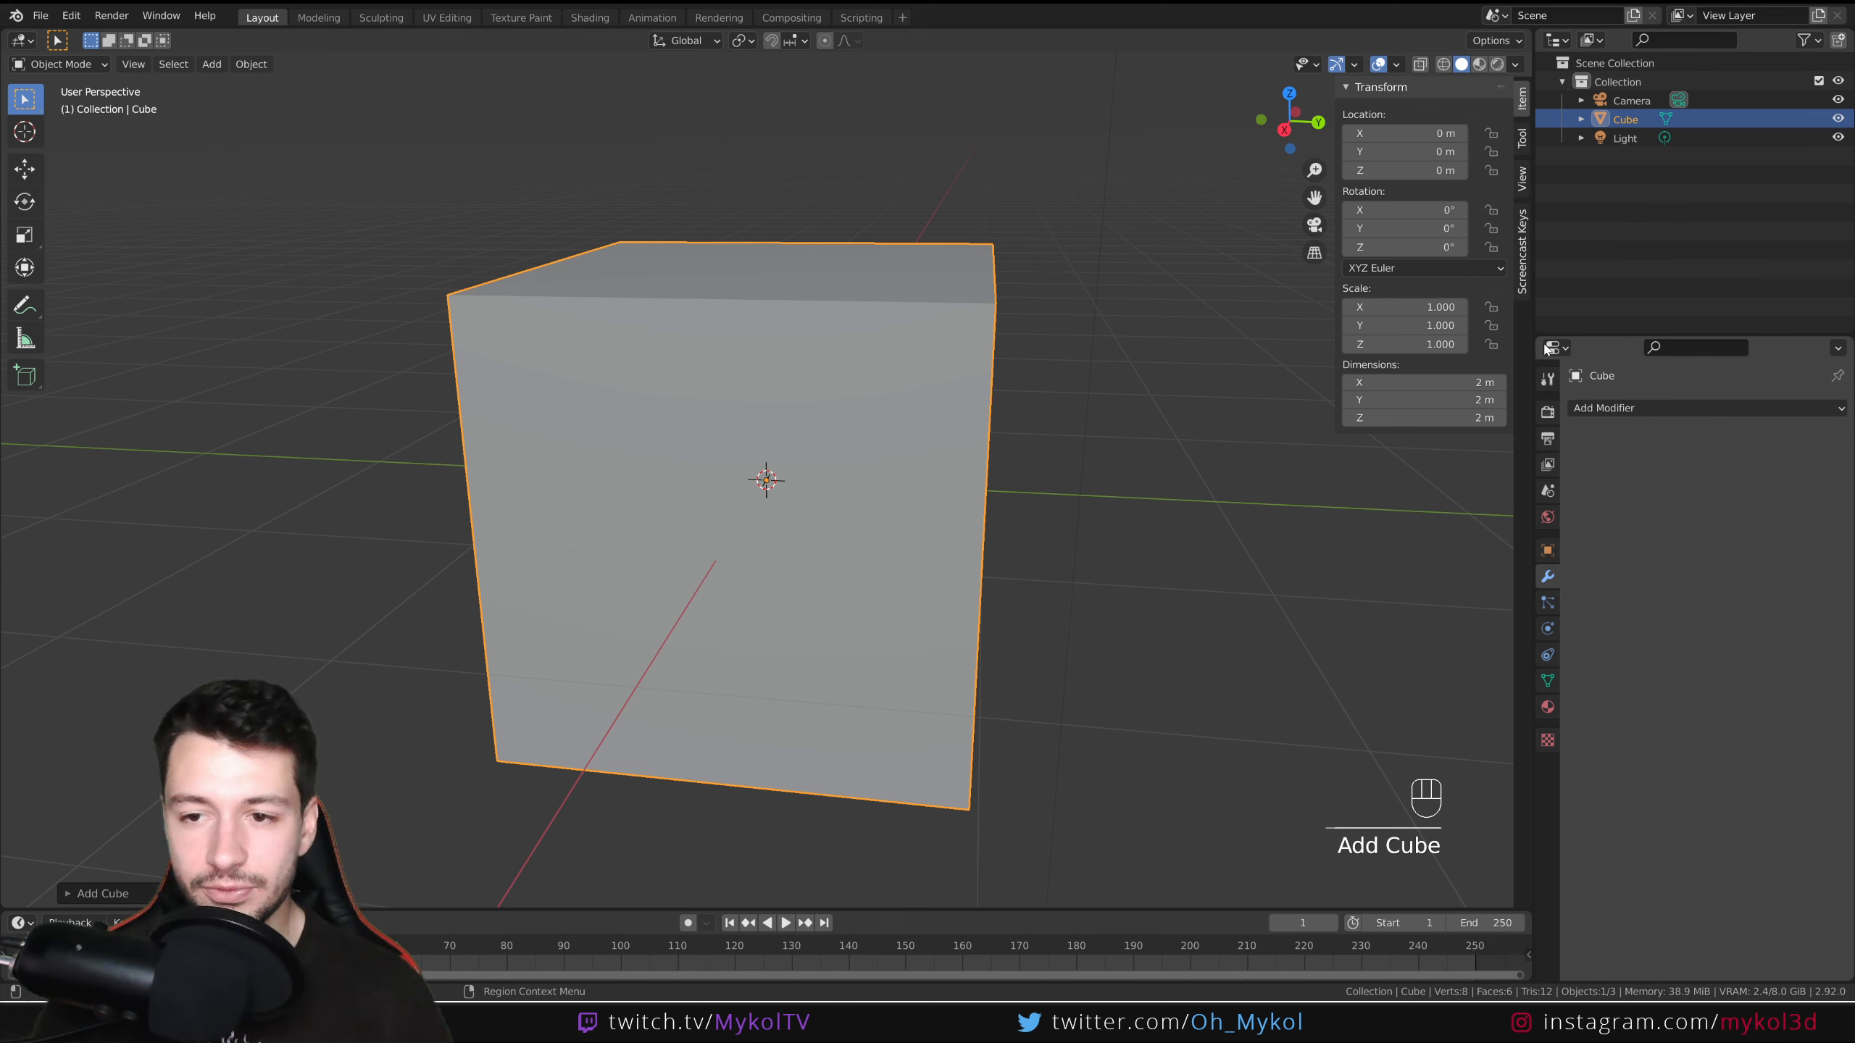
{"action": "left_click_drag", "start_coordinate": [1537, 287], "coordinate": [1377, 292]}
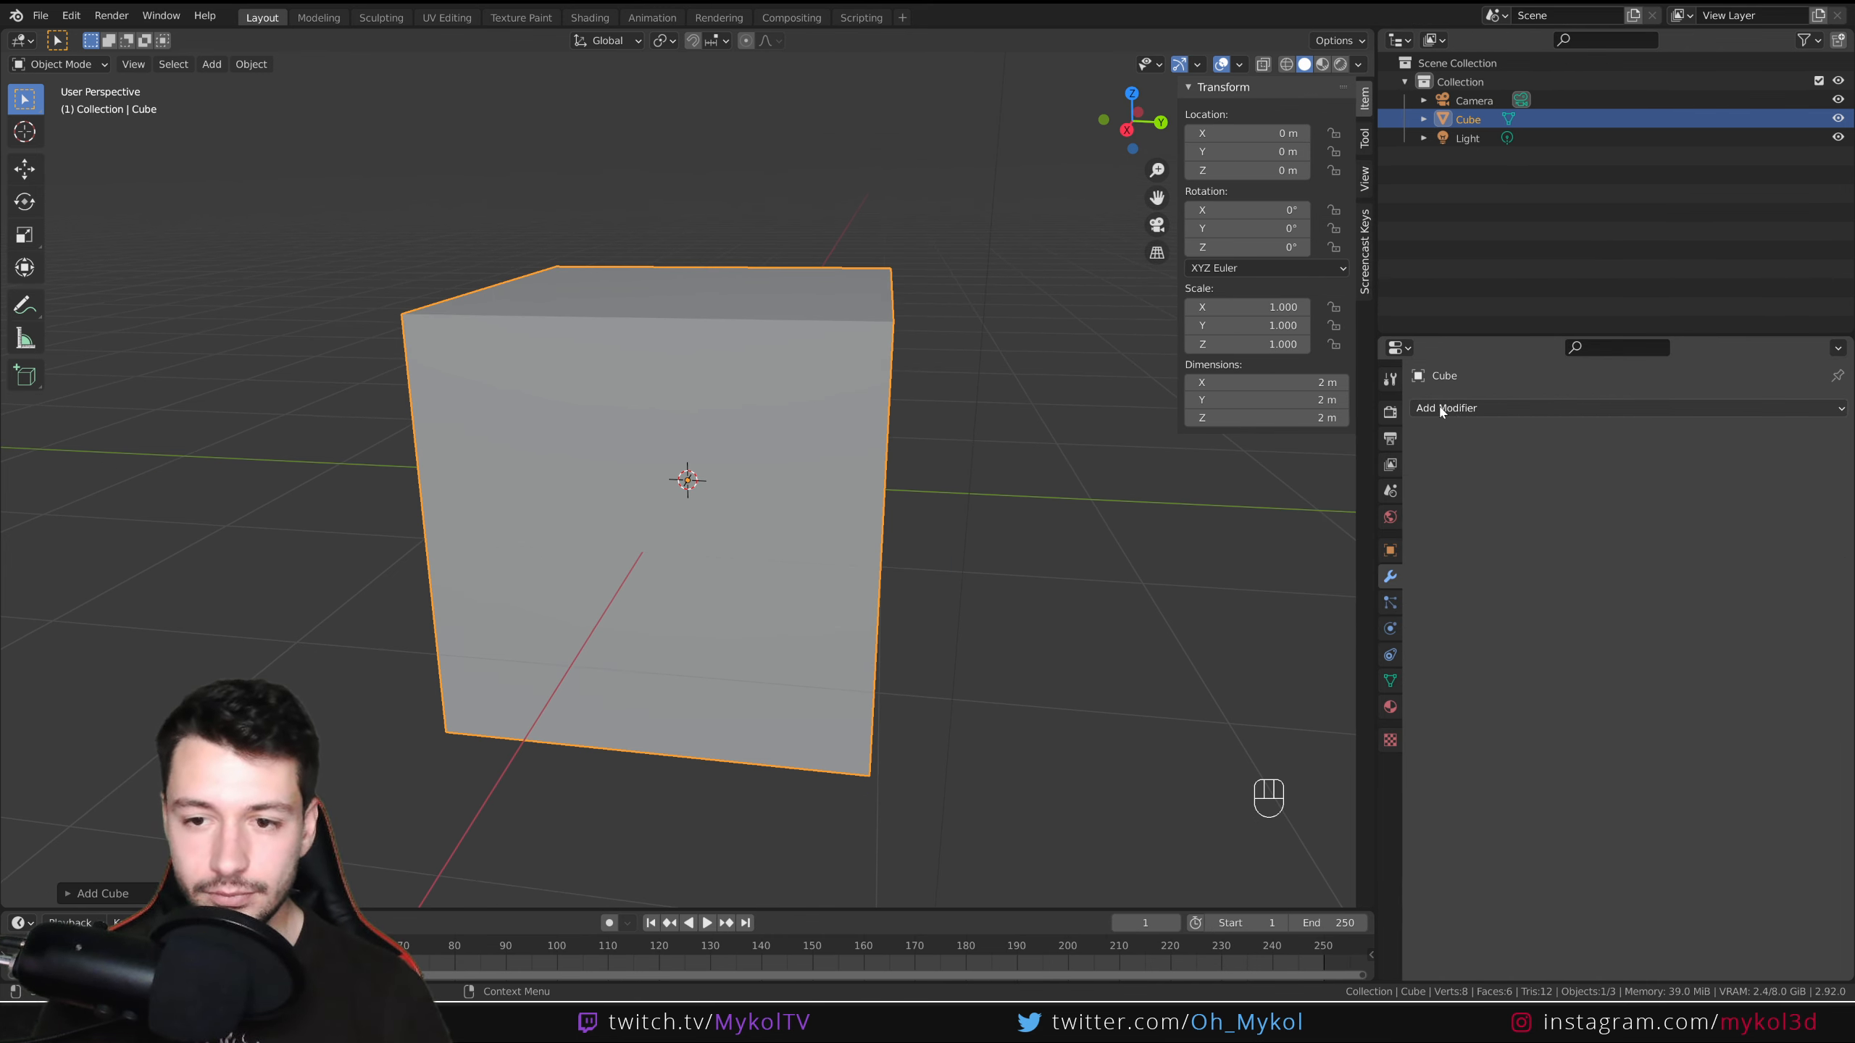
{"action": "left_click", "coordinate": [1466, 410]}
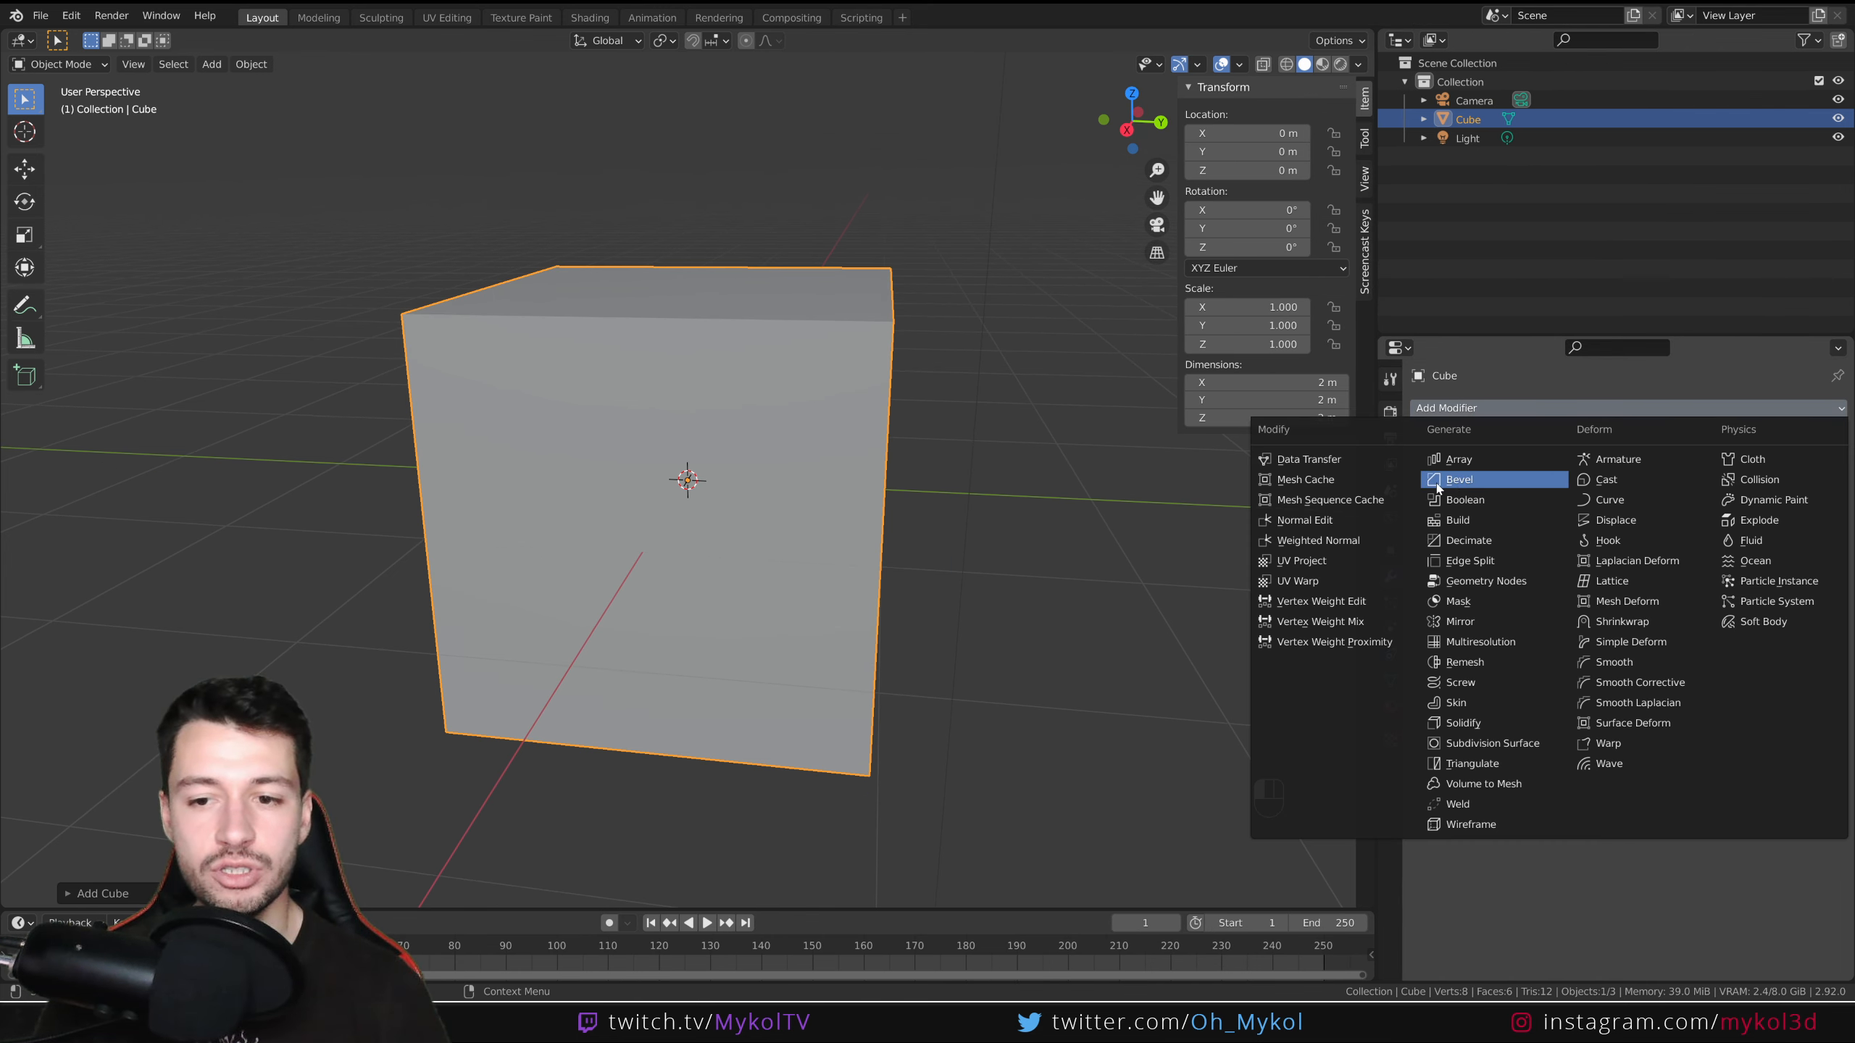
{"action": "left_click", "coordinate": [1459, 481]}
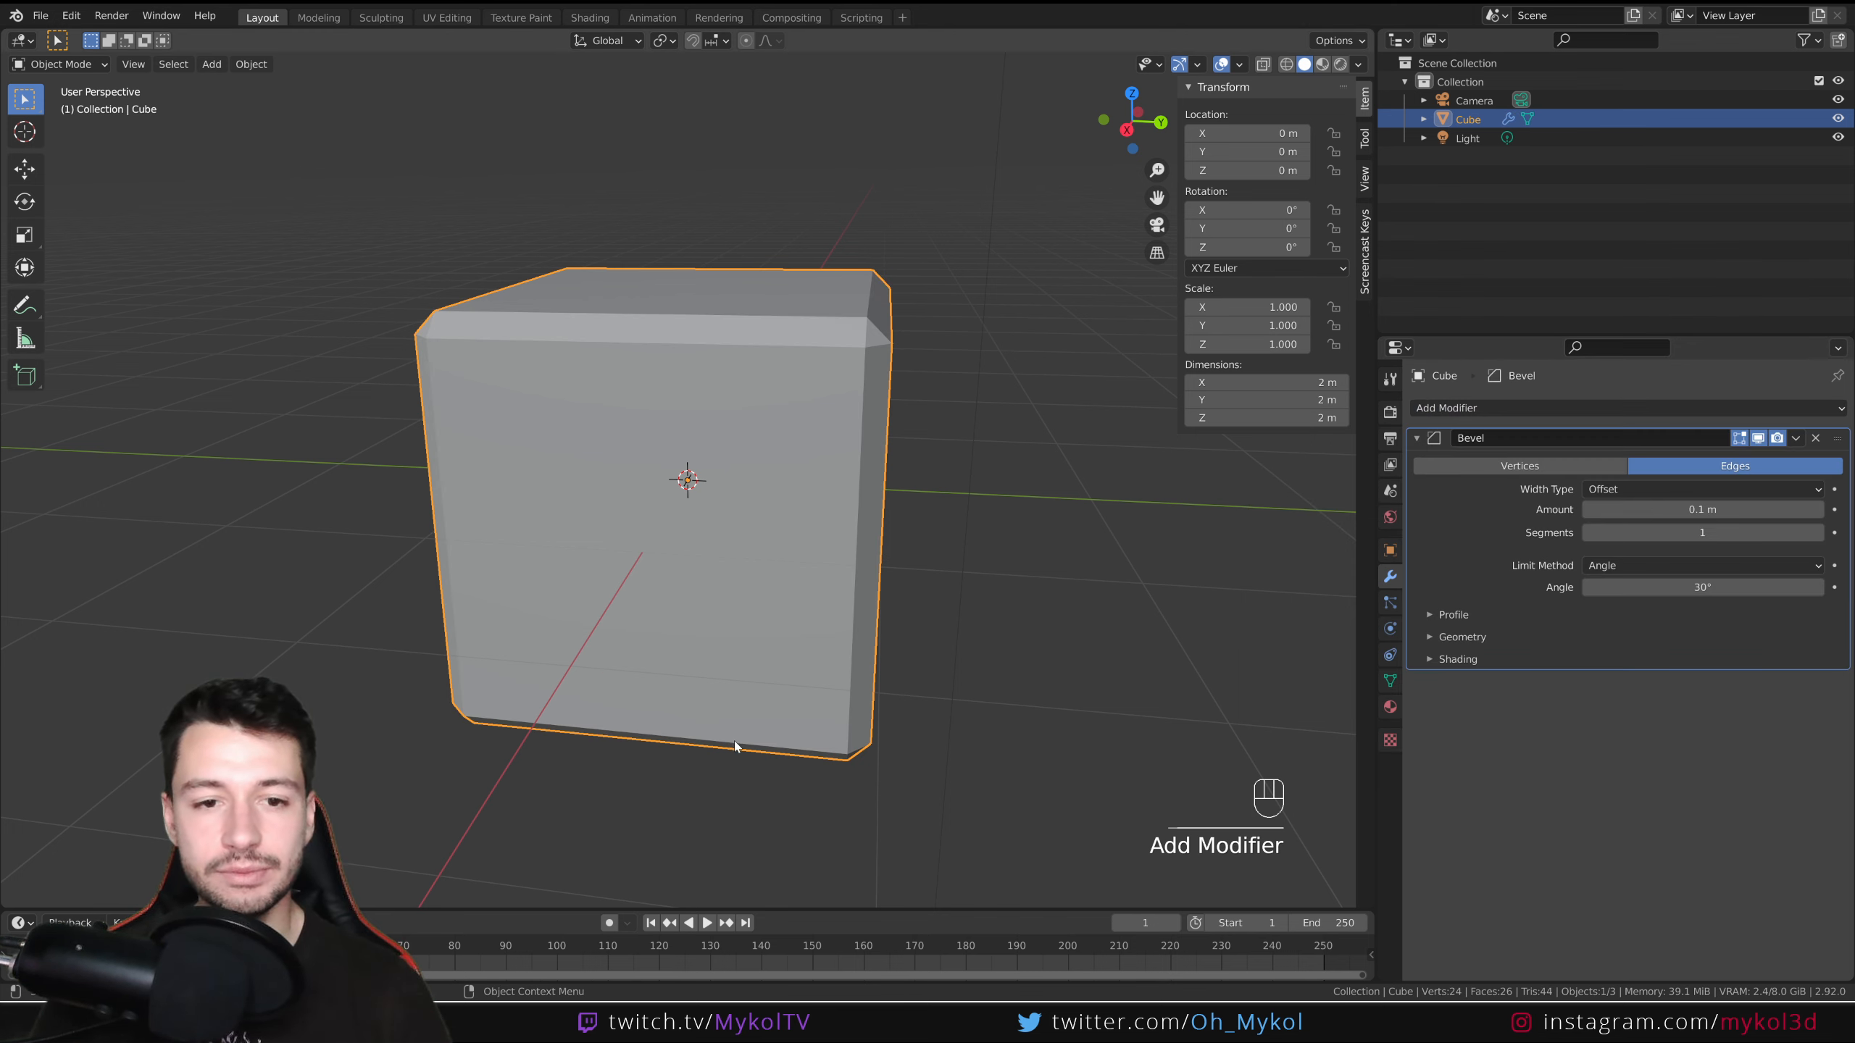
Enable Cavity in the viewport shading options to make the bevelled edges stand out.
{"action": "left_click", "coordinate": [1359, 65]}
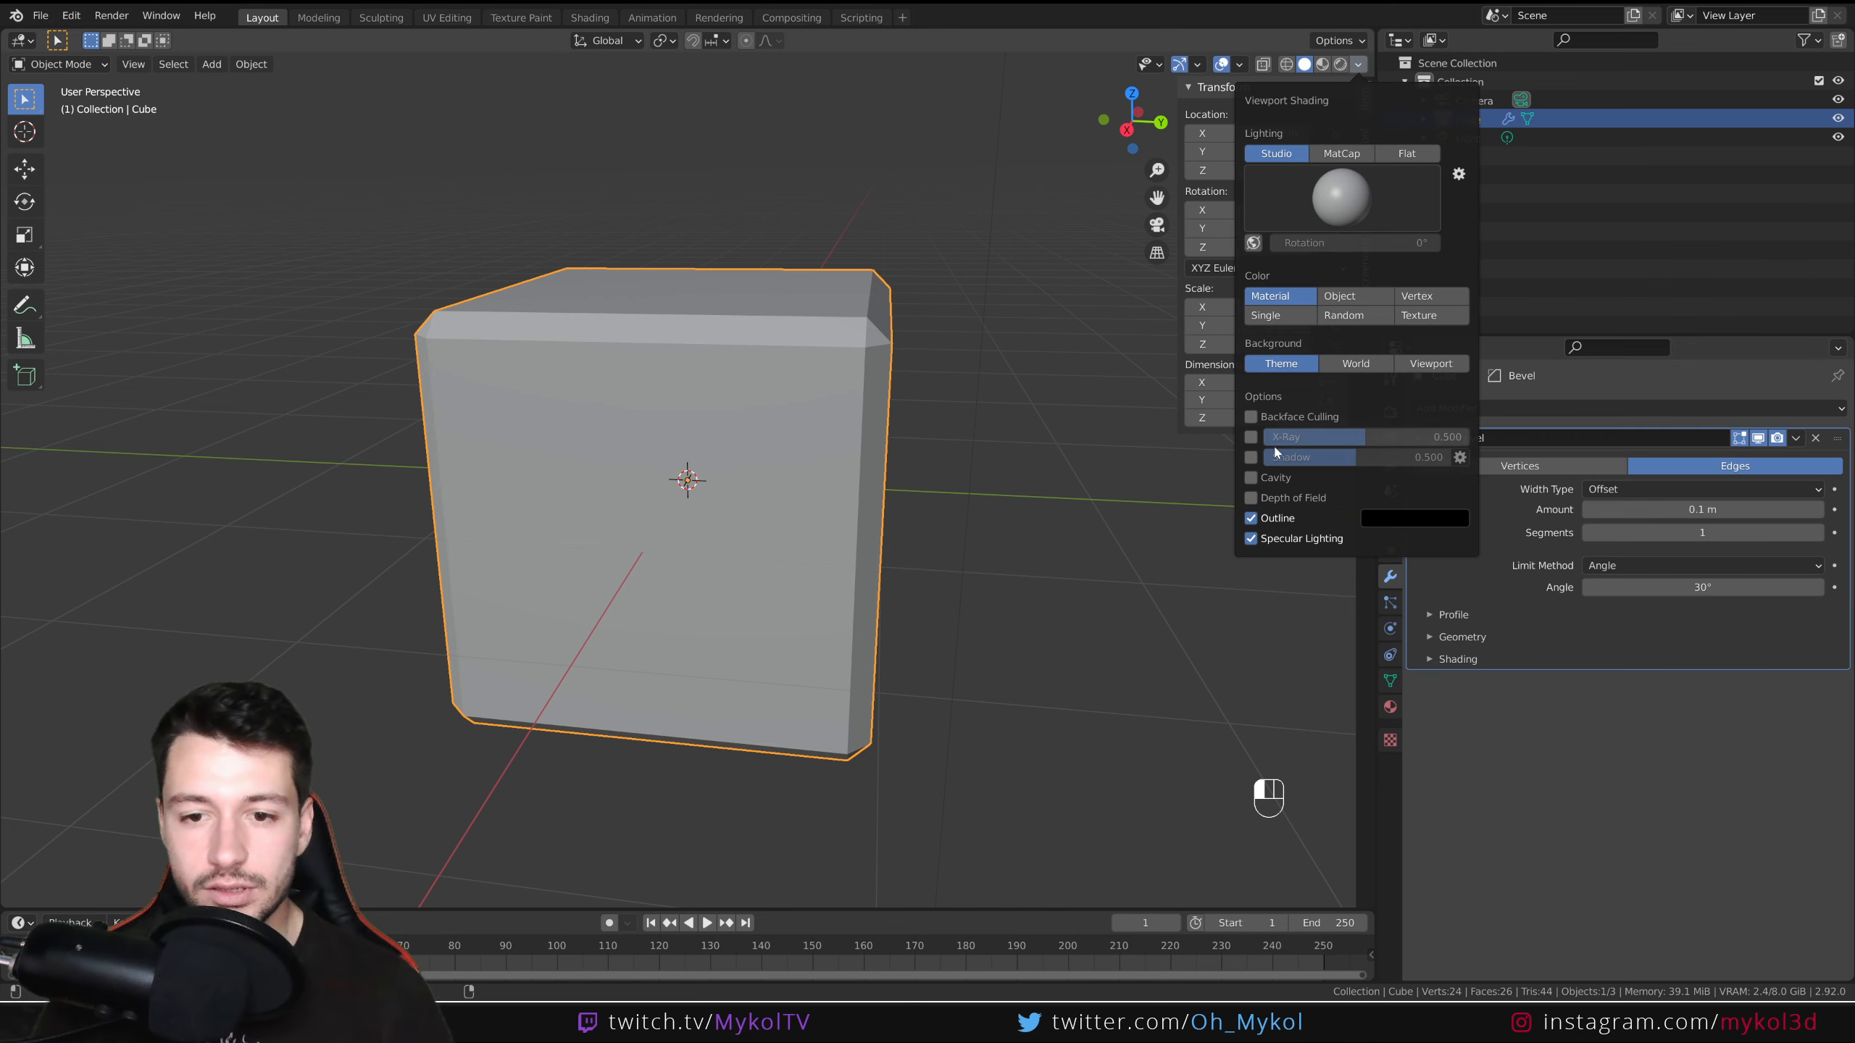
{"action": "left_click", "coordinate": [1255, 480]}
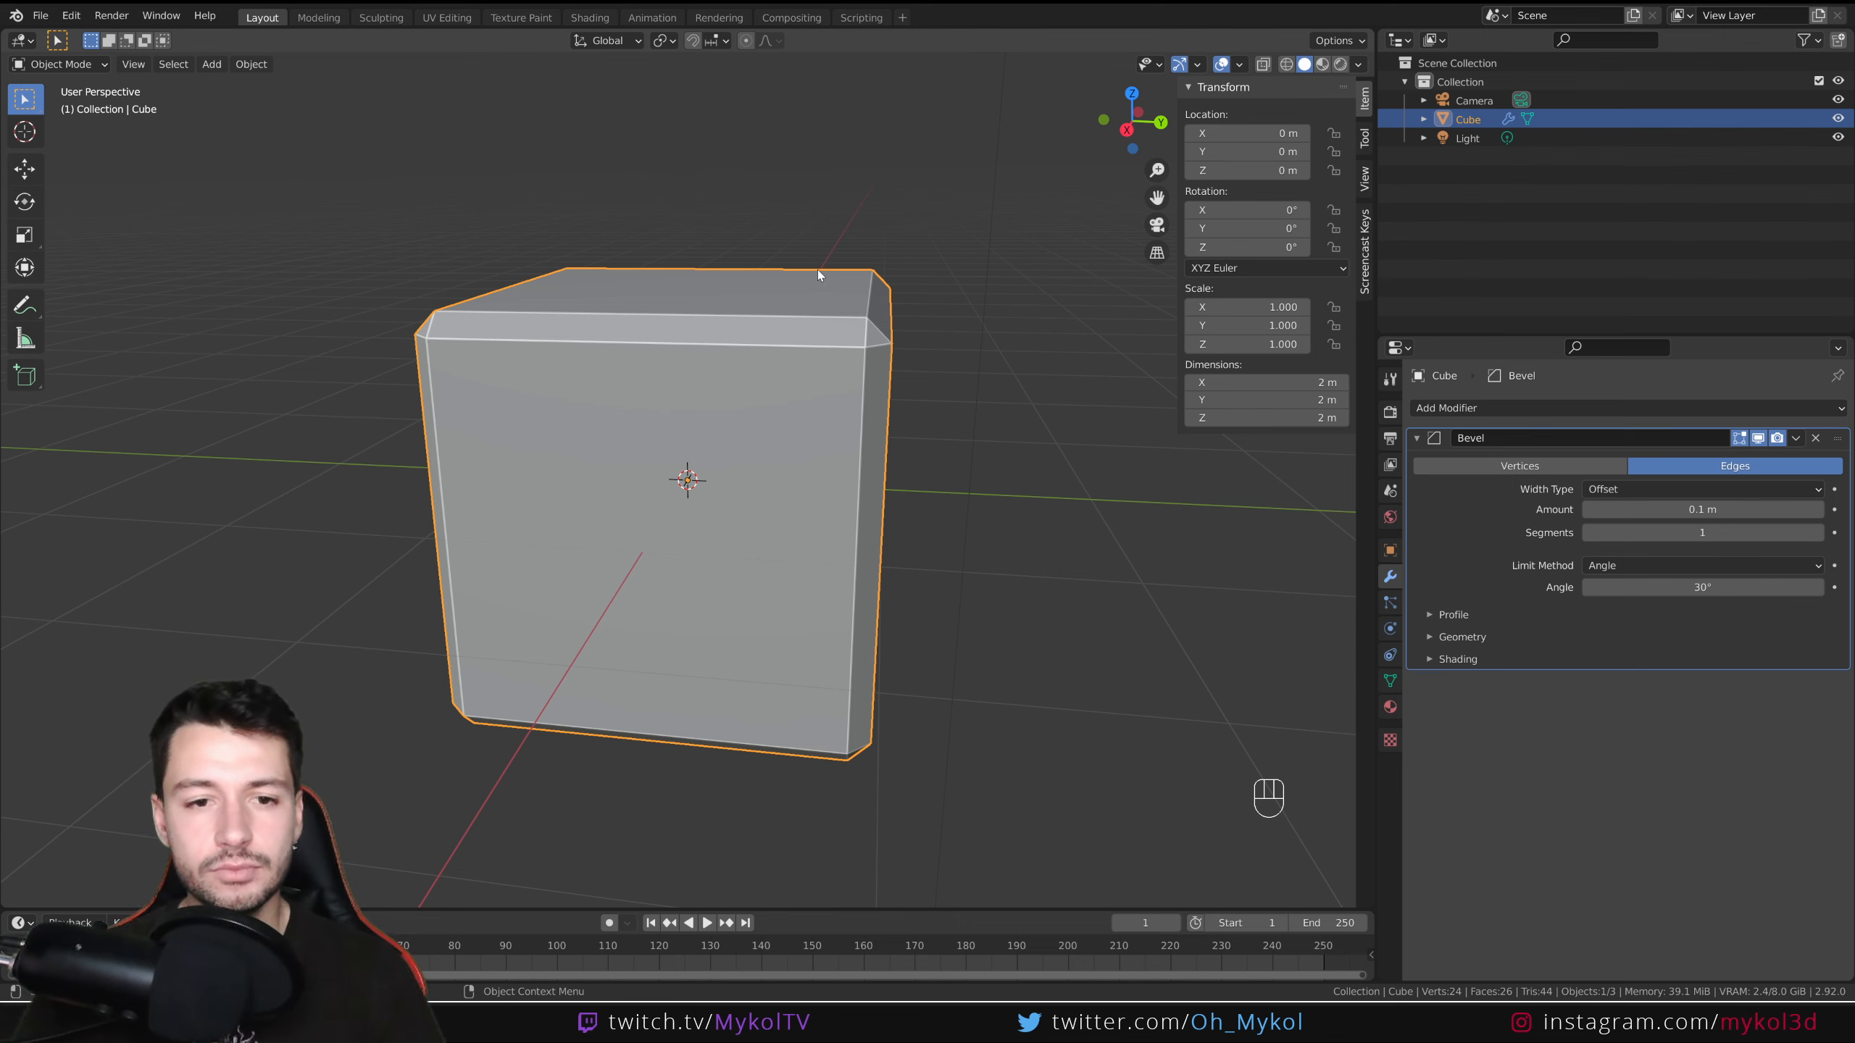
{"action": "middle_click_drag", "start_coordinate": [818, 269], "coordinate": [776, 227]}
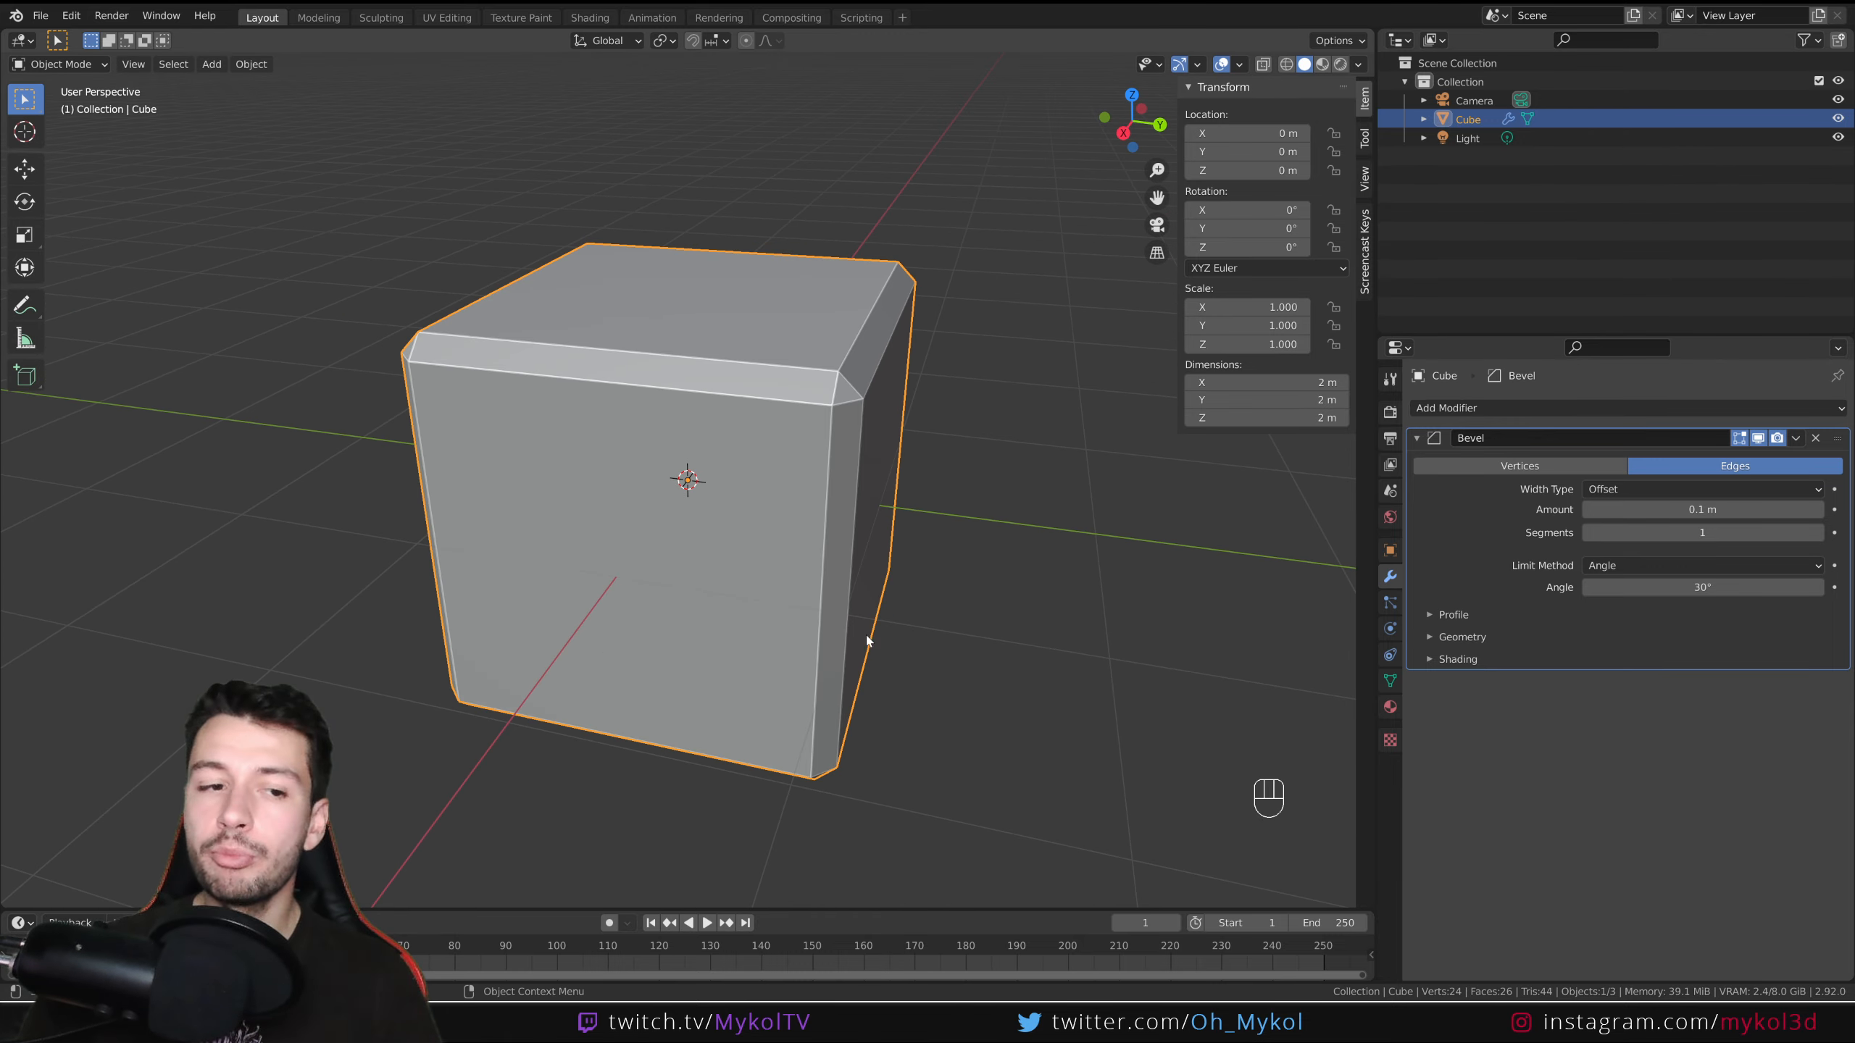
Inset all six faces of the cube in face select mode, leaving a wide border around each.
{"action": "middle_click_drag", "start_coordinate": [620, 458], "coordinate": [742, 580]}
{"action": "key", "text": "Tab"}
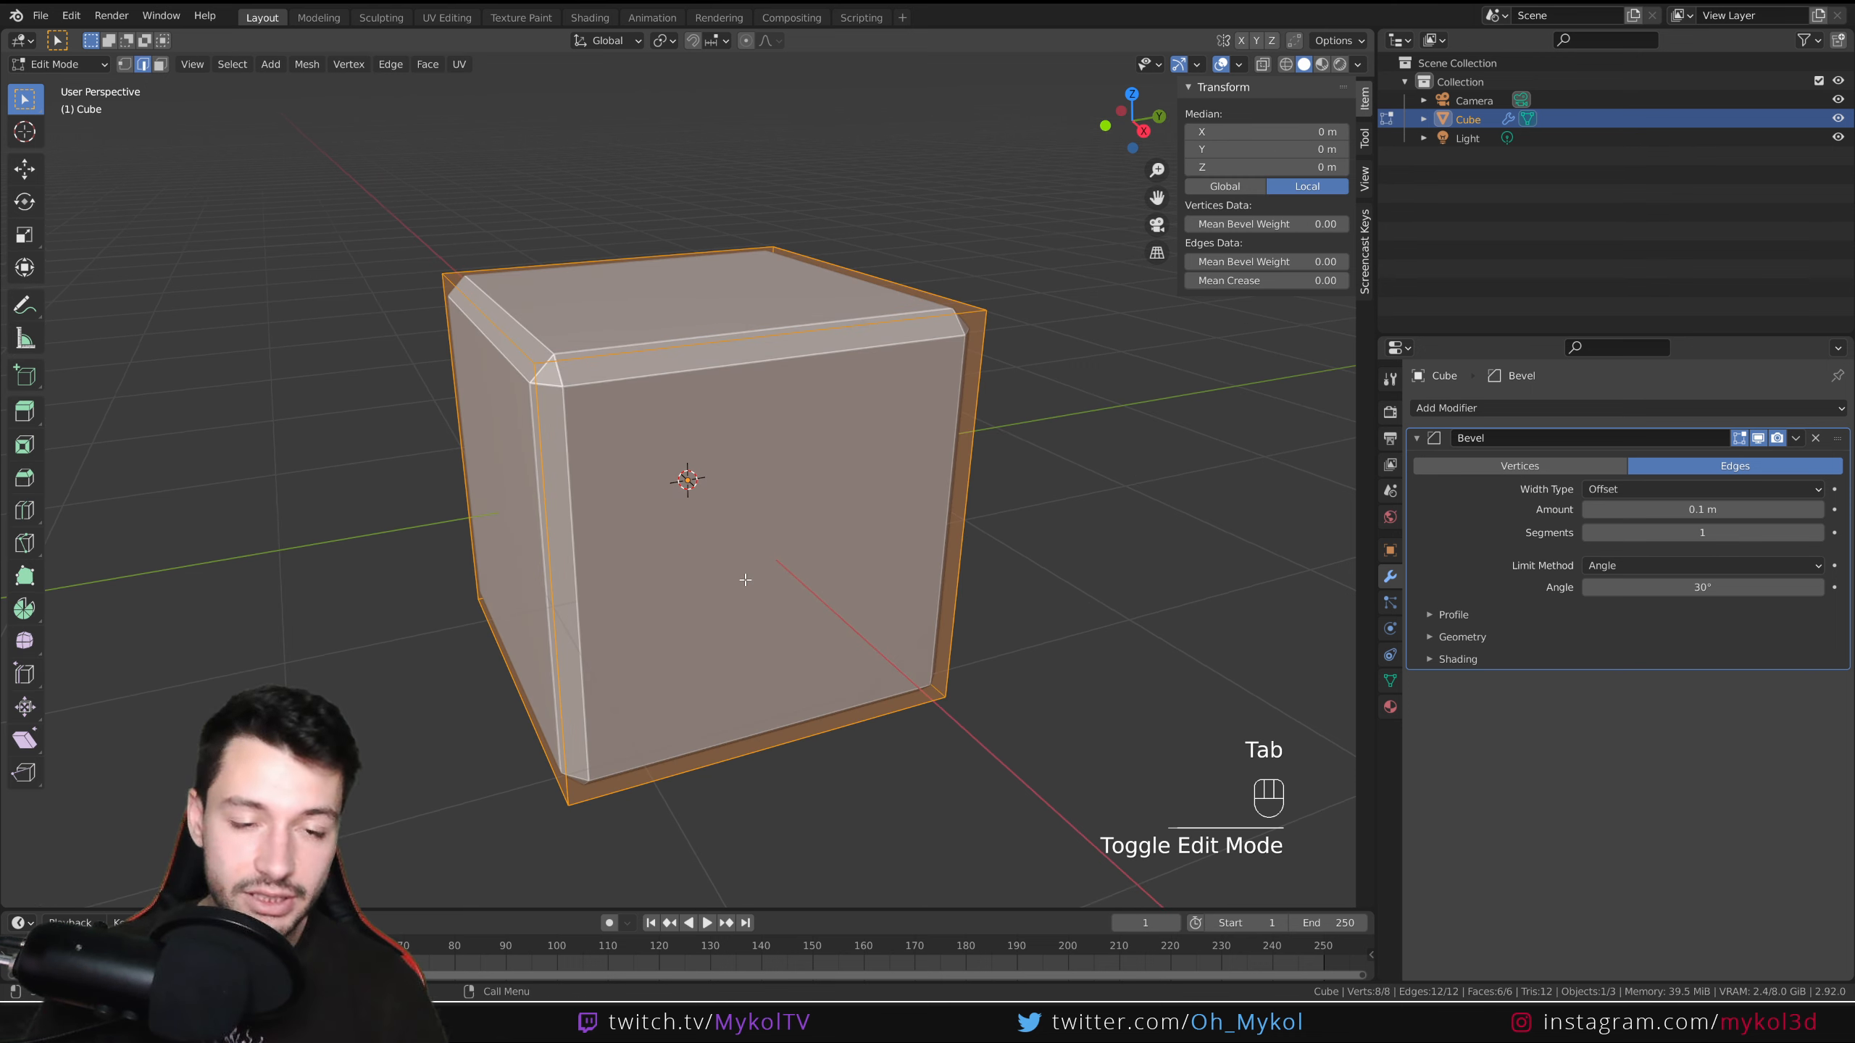
{"action": "left_click", "coordinate": [161, 63]}
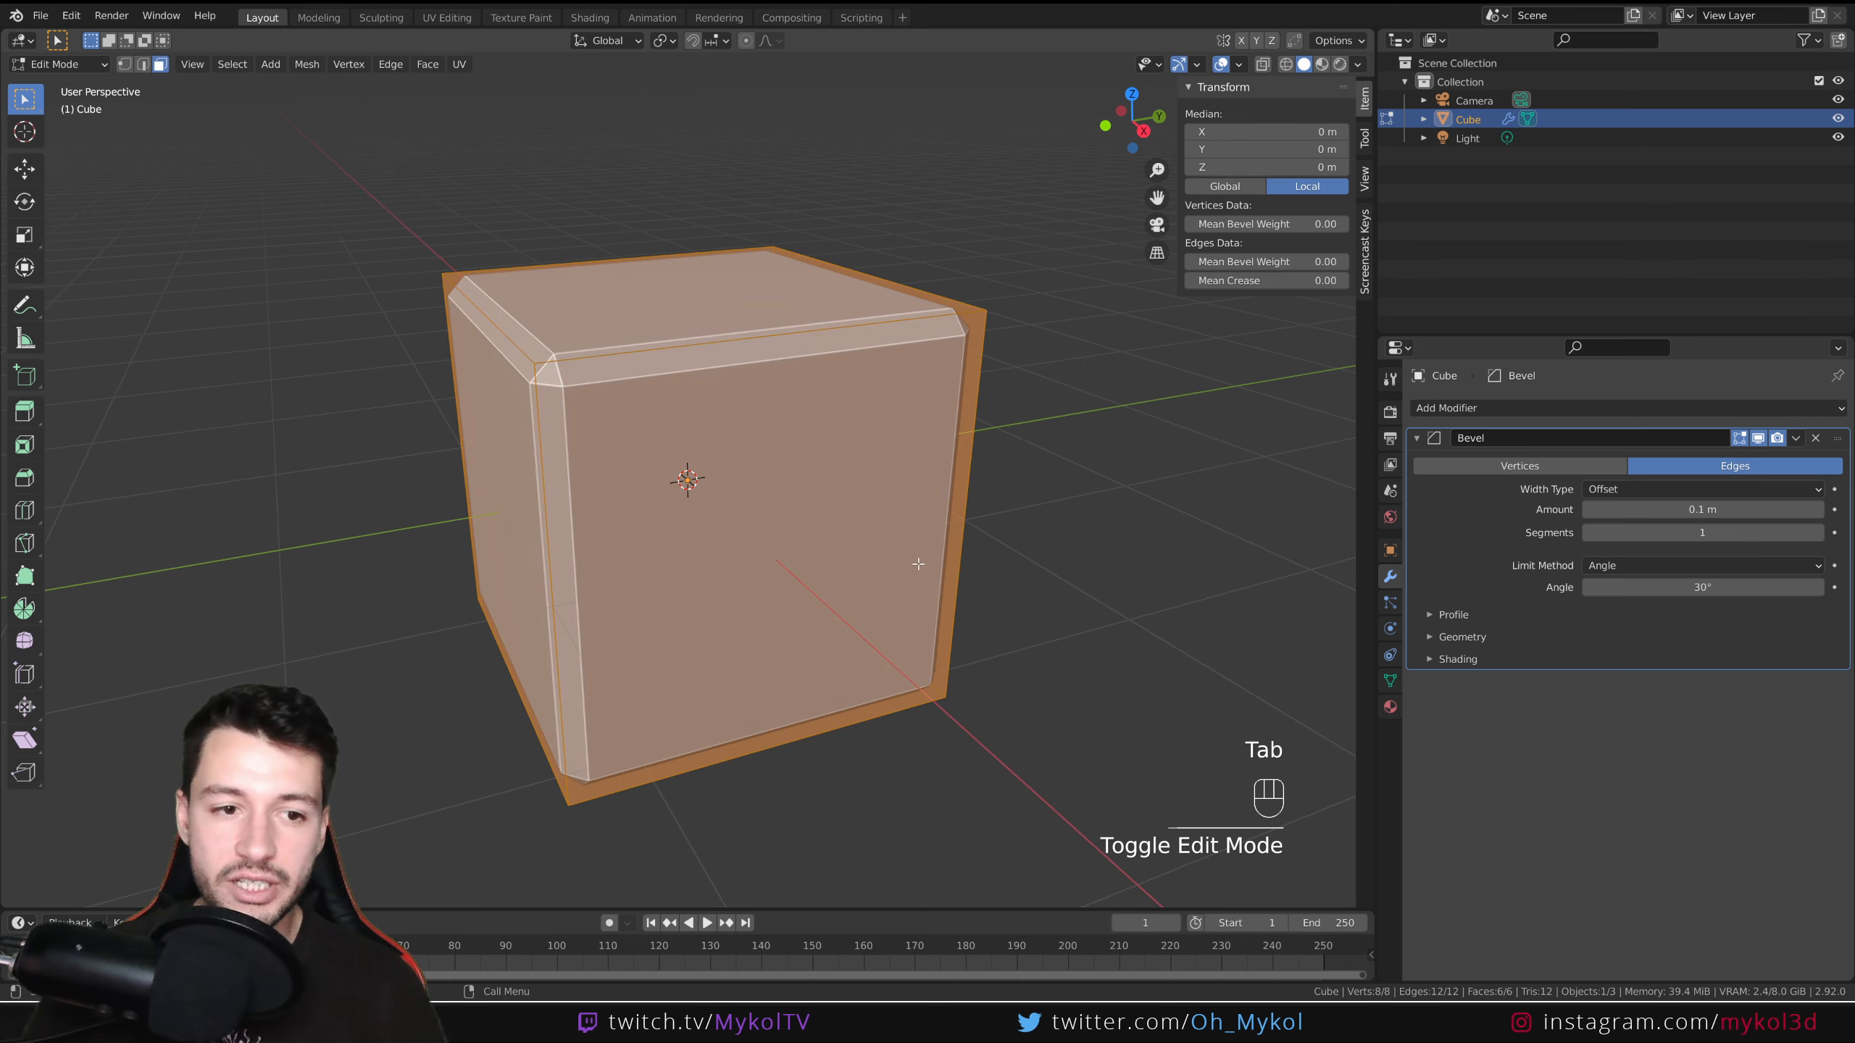
{"action": "key", "text": "i"}
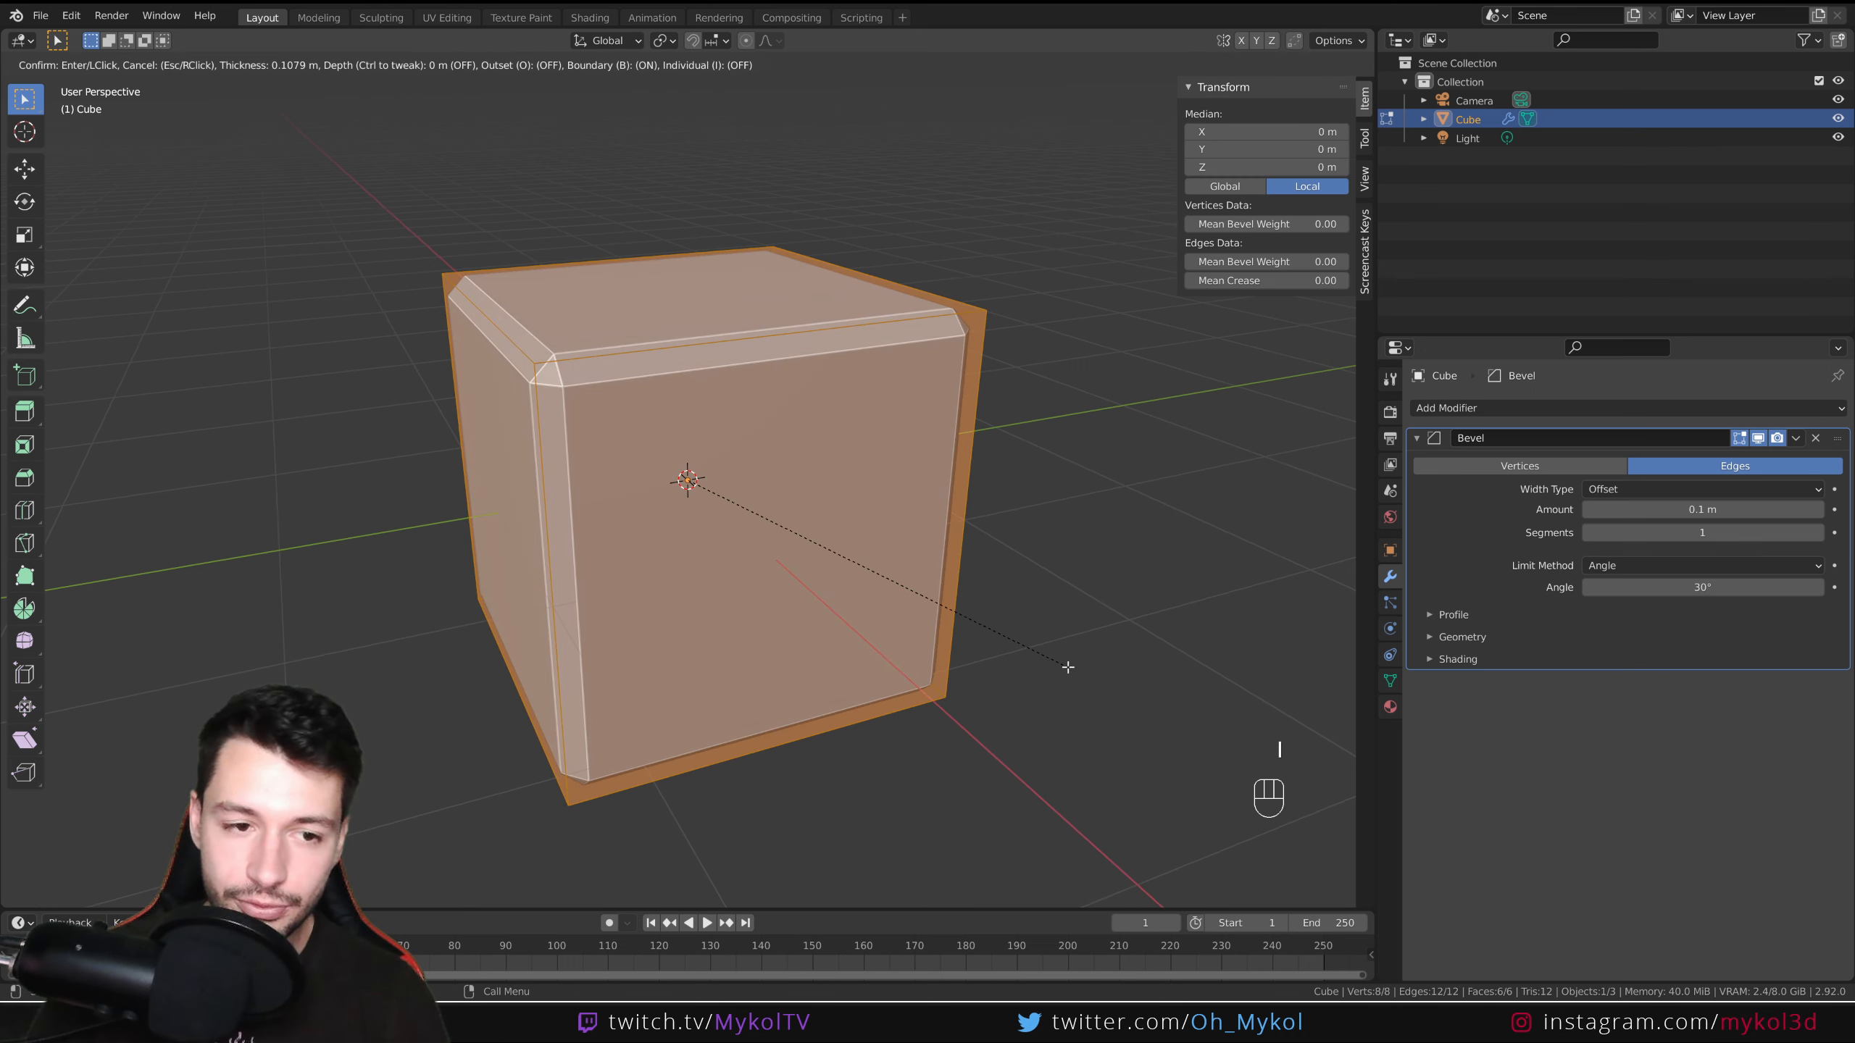
{"action": "left_click", "coordinate": [1040, 656]}
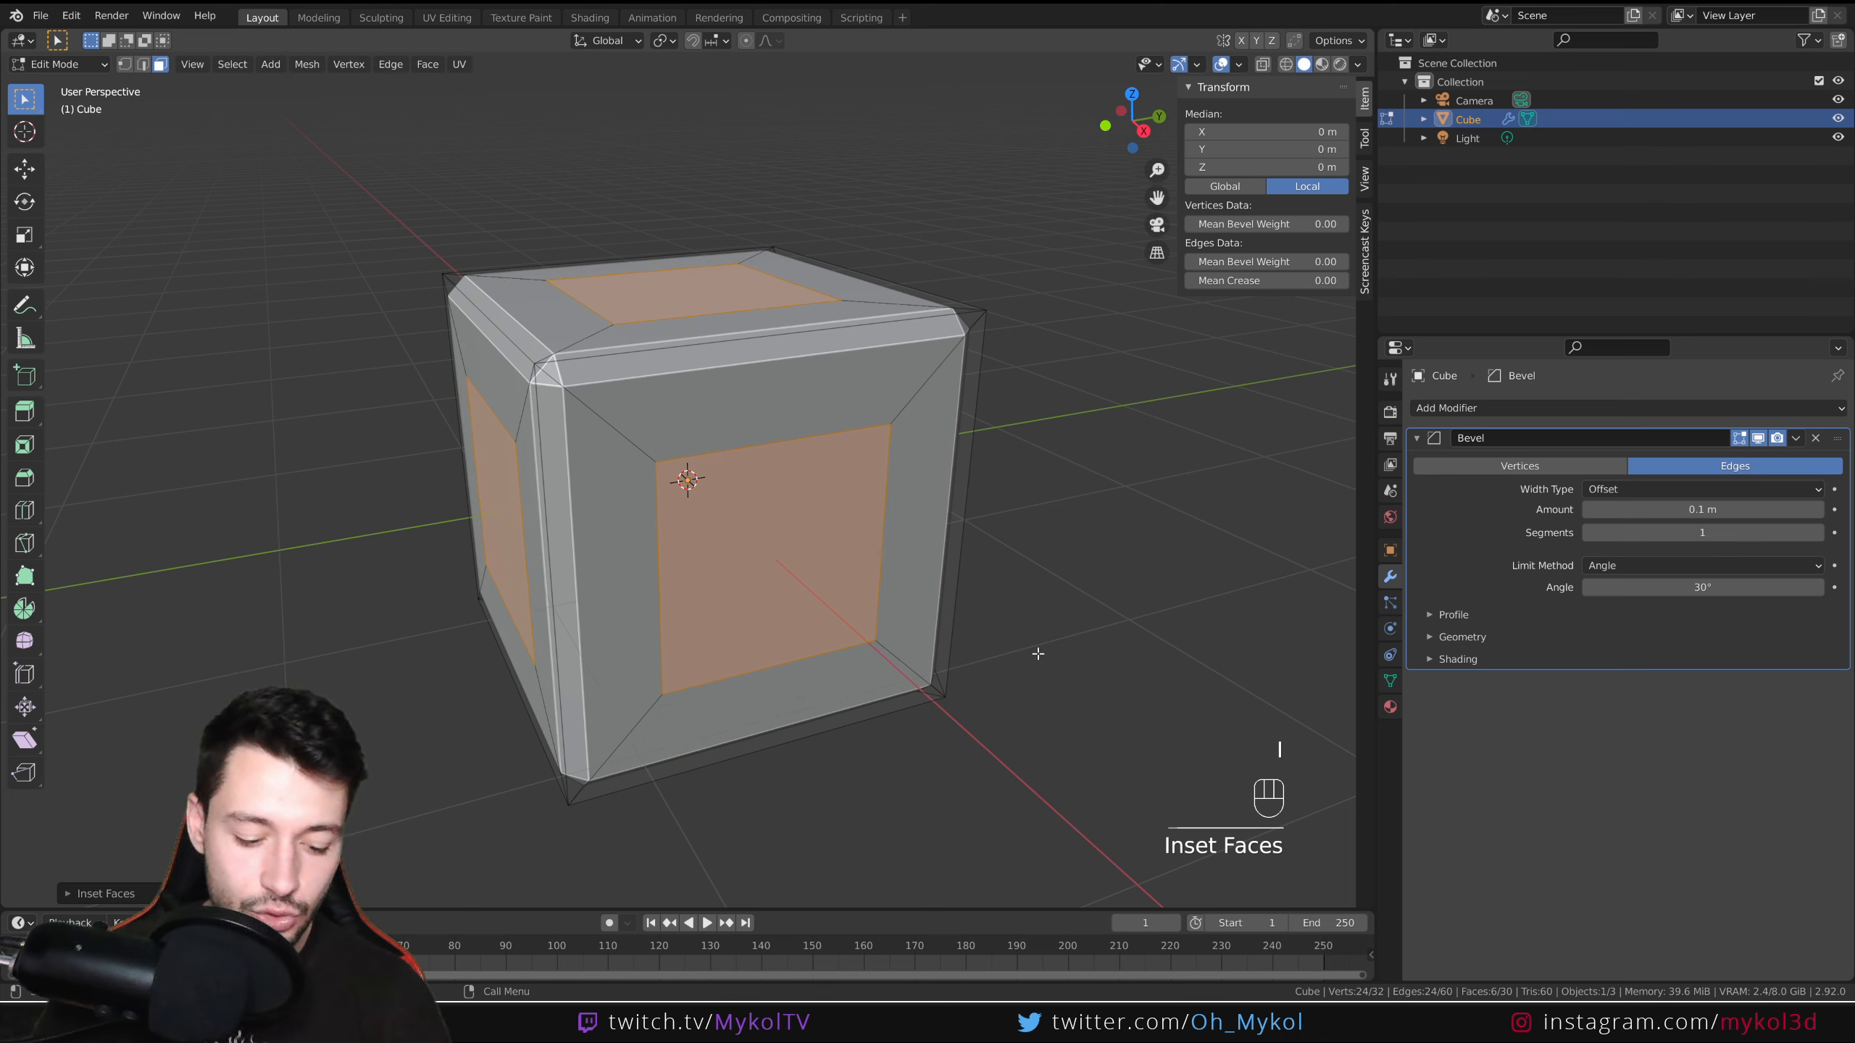
Extrude the inset faces inward along their normals by about 0.4 m.
{"action": "key", "text": "alt+e"}
{"action": "left_click", "coordinate": [1040, 657]}
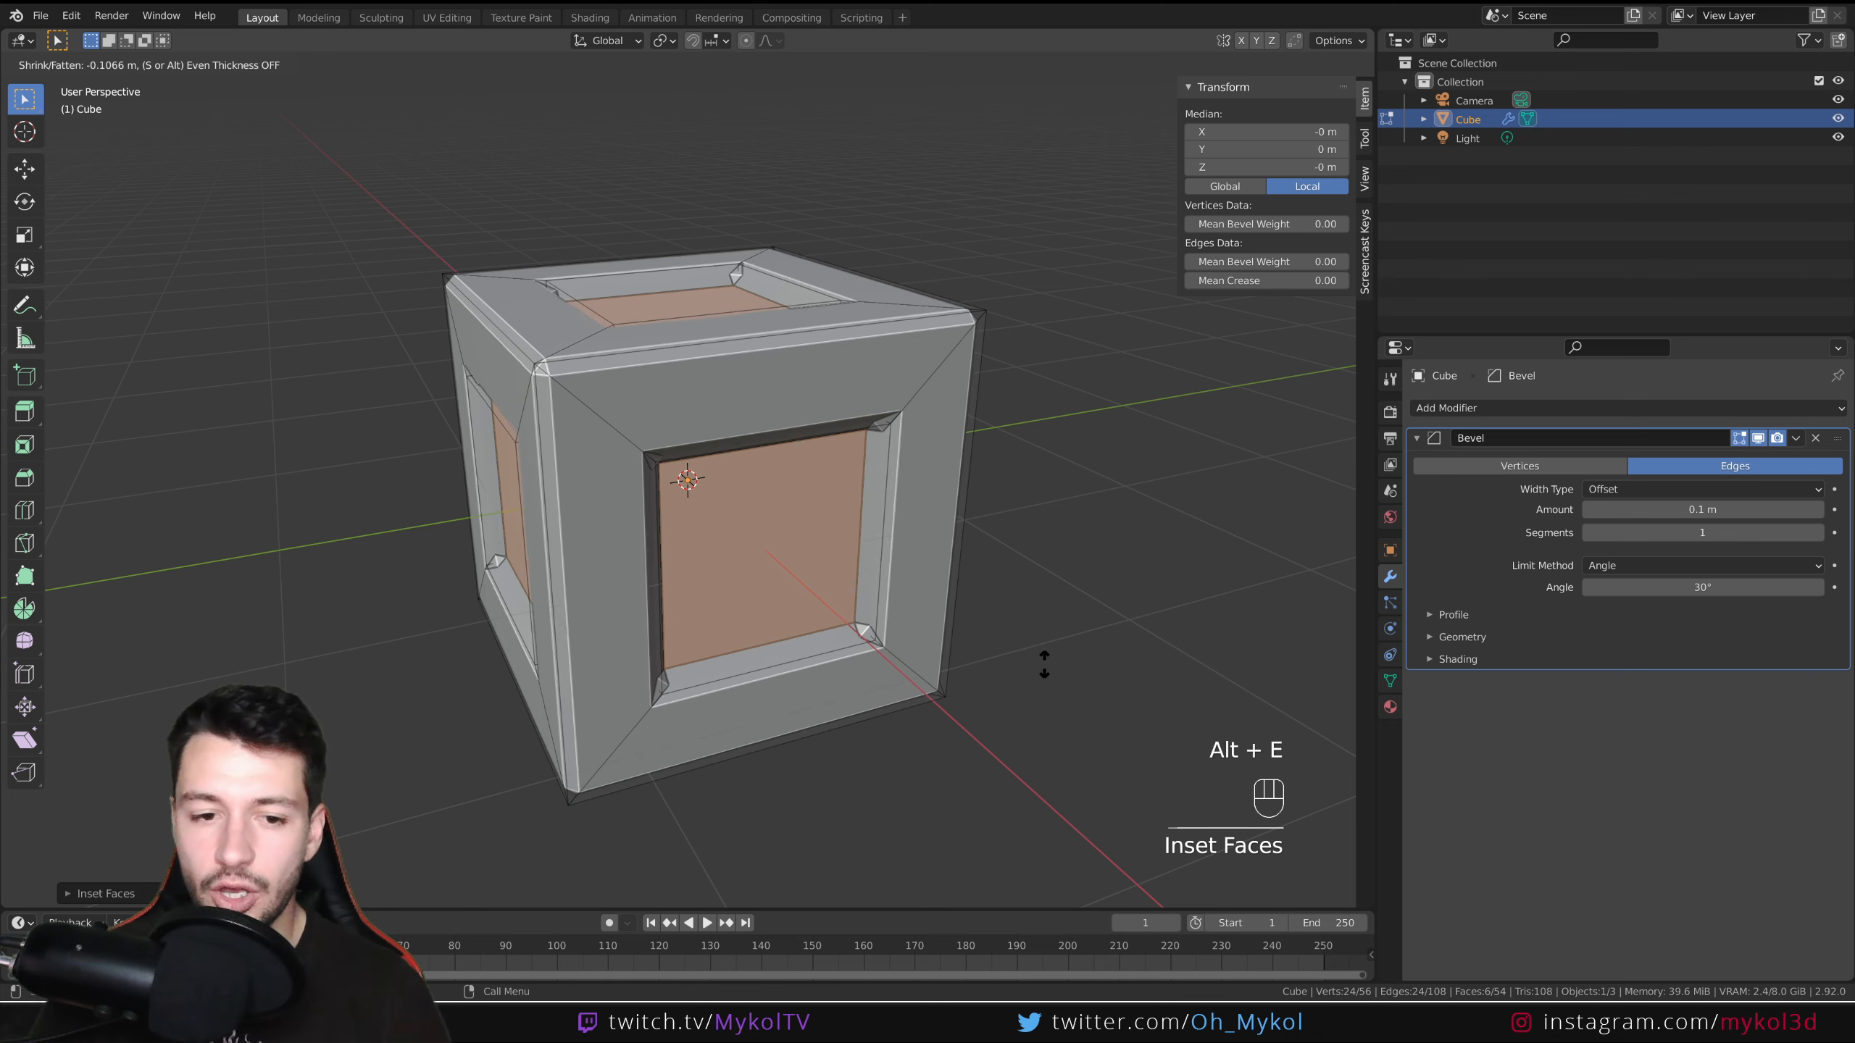
{"action": "left_click", "coordinate": [1051, 697]}
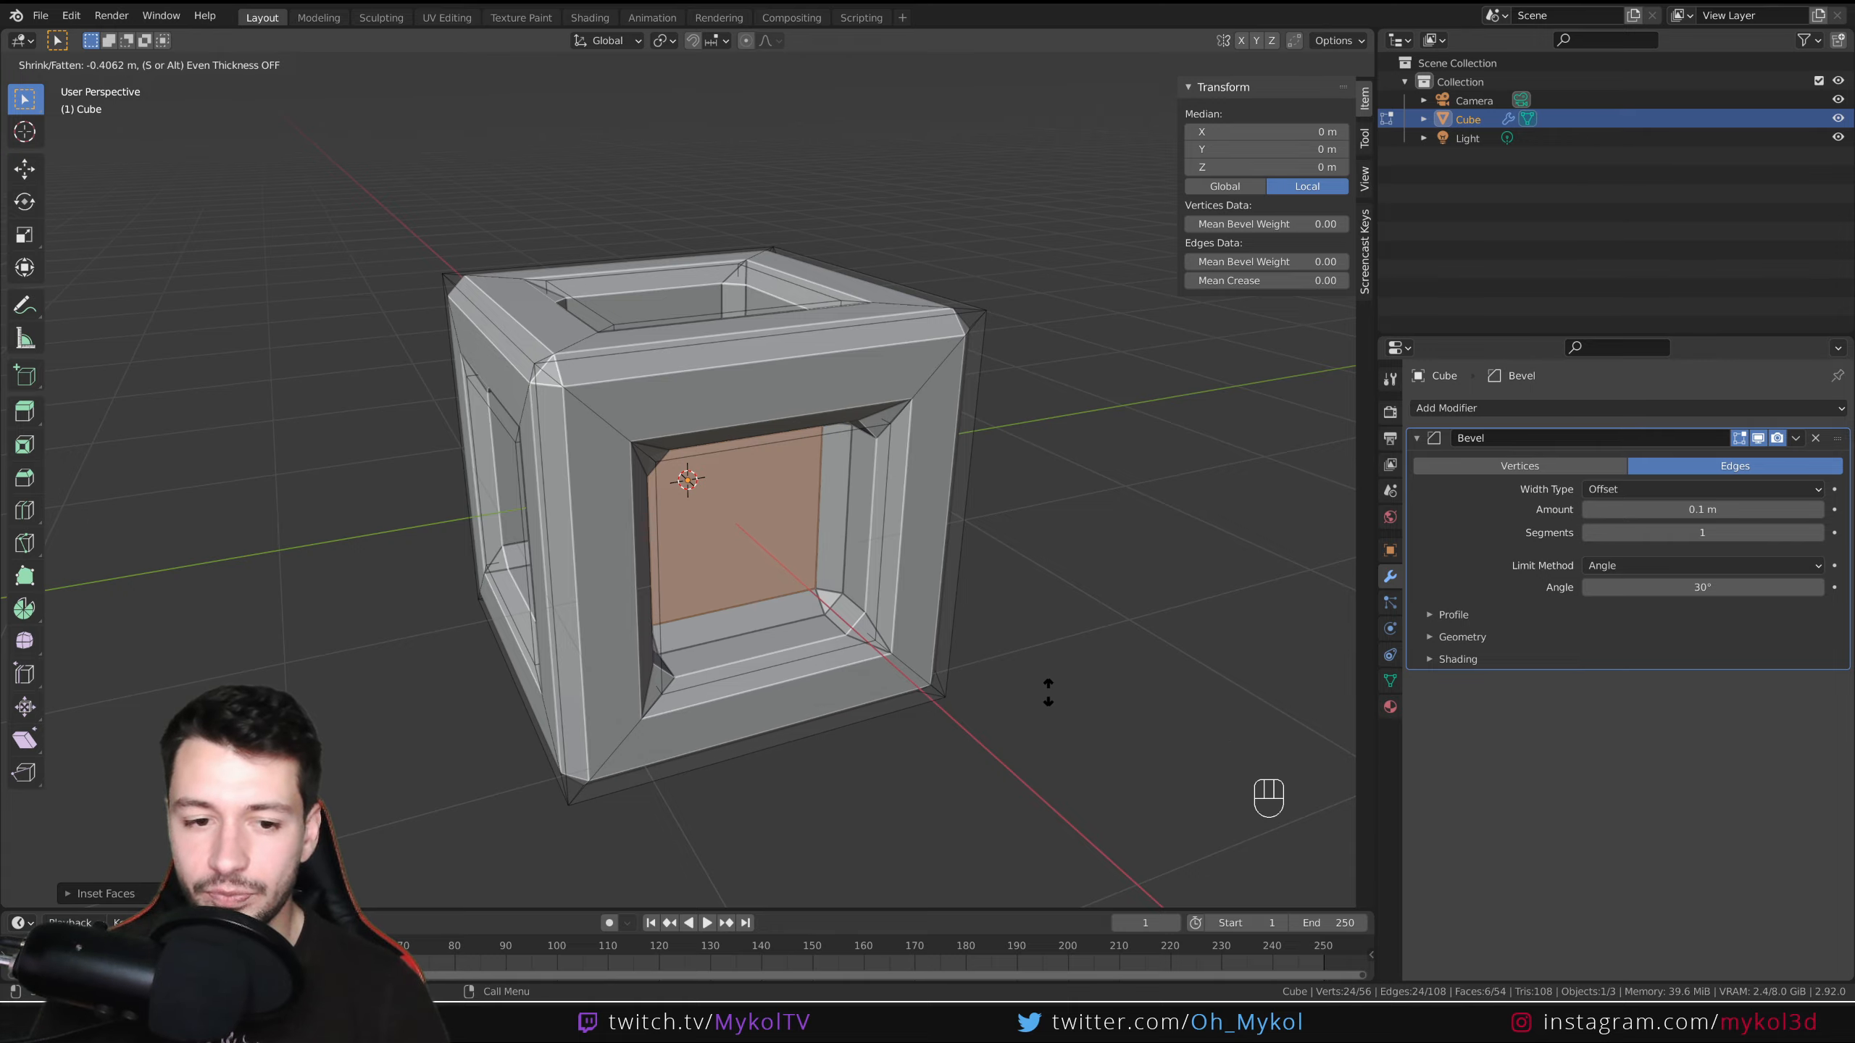
Examine how the Bevel modifier treats the recessed cube's edges, in both Object Mode and Edit Mode.
{"action": "key", "text": "Tab"}
{"action": "middle_click_drag", "start_coordinate": [843, 630], "coordinate": [667, 690]}
{"action": "middle_click_drag", "start_coordinate": [562, 342], "coordinate": [774, 522]}
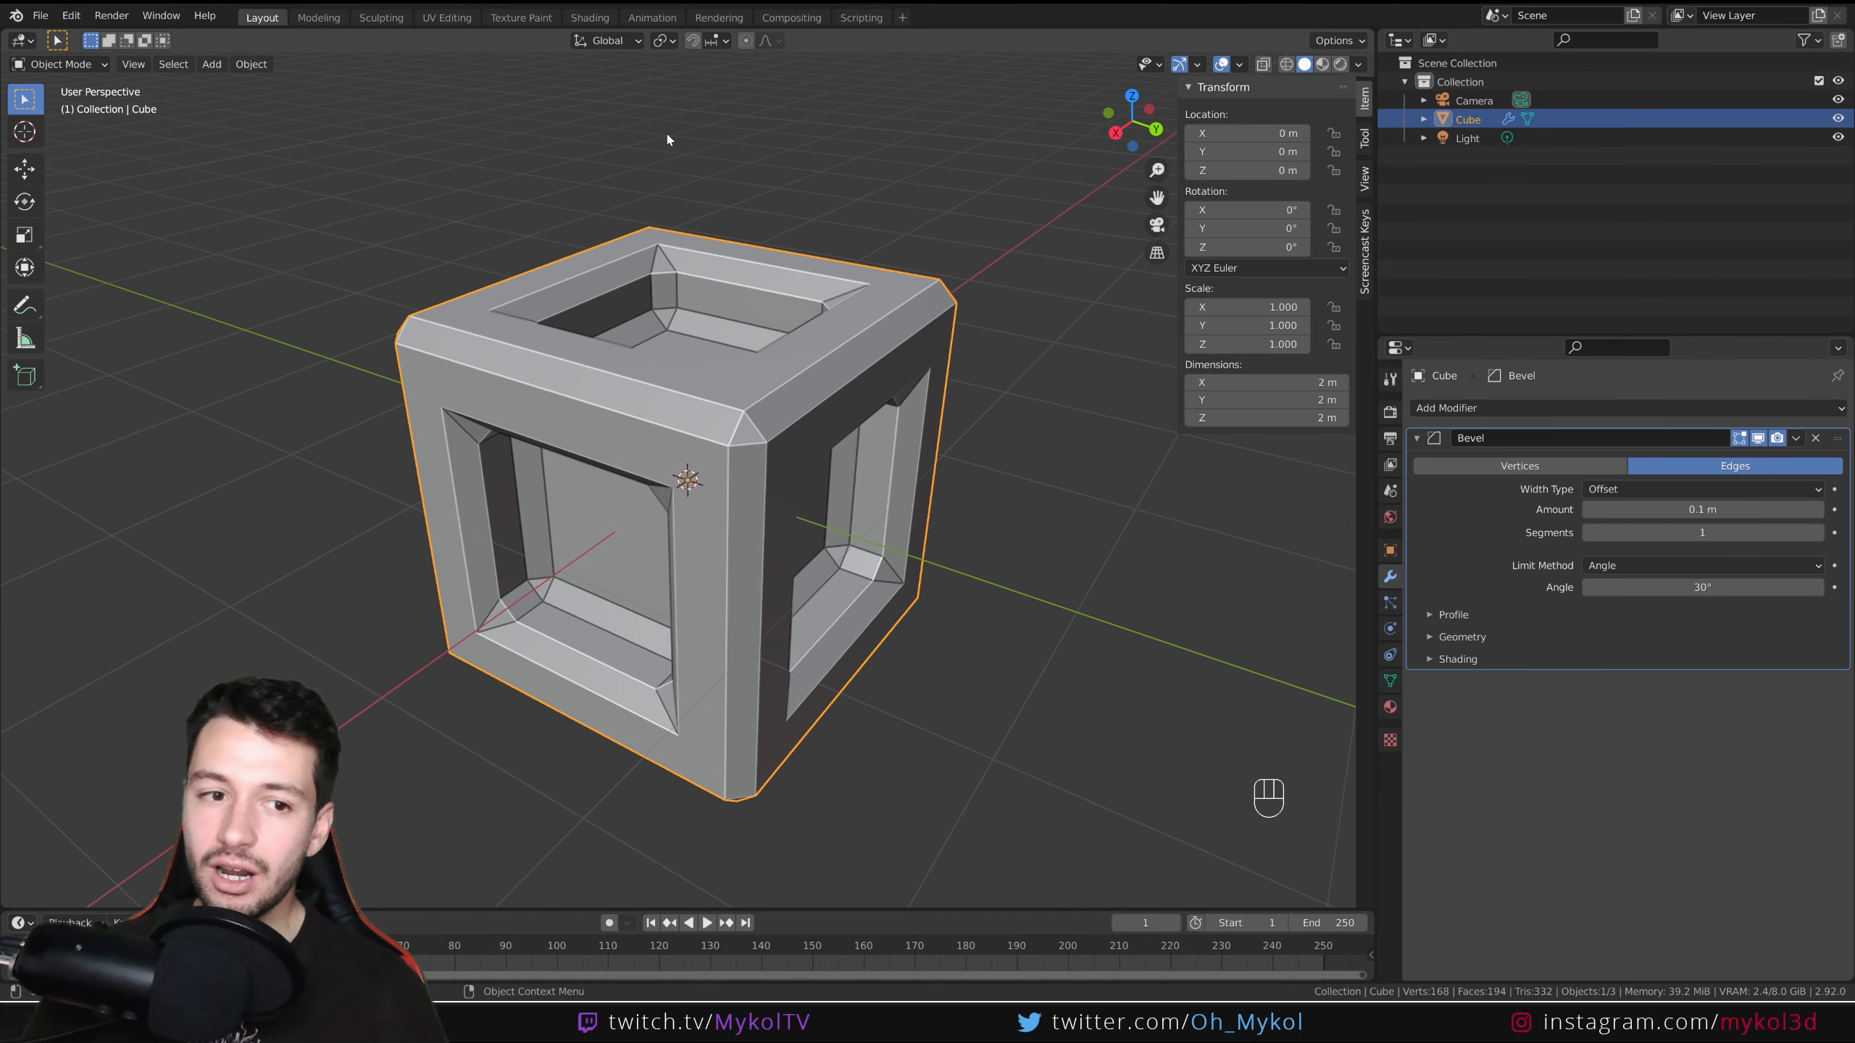
{"action": "key", "text": "Tab"}
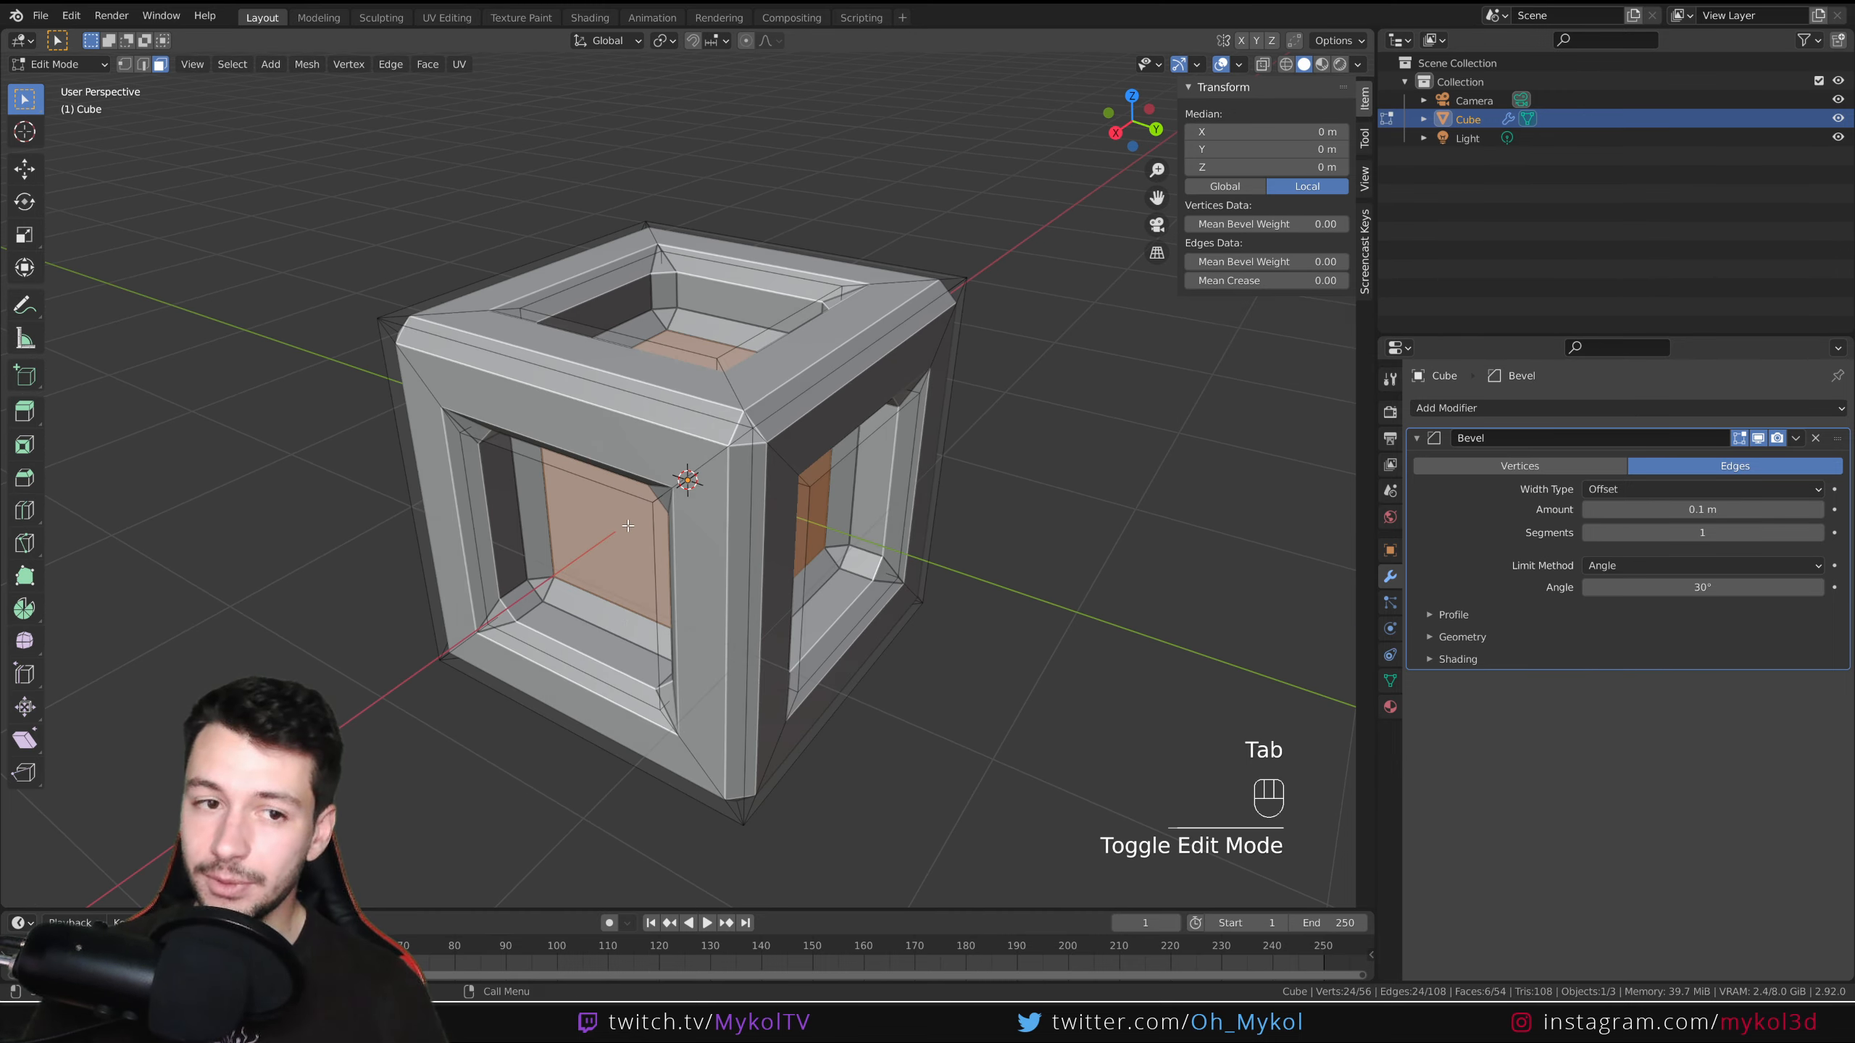
{"action": "key", "text": "Tab"}
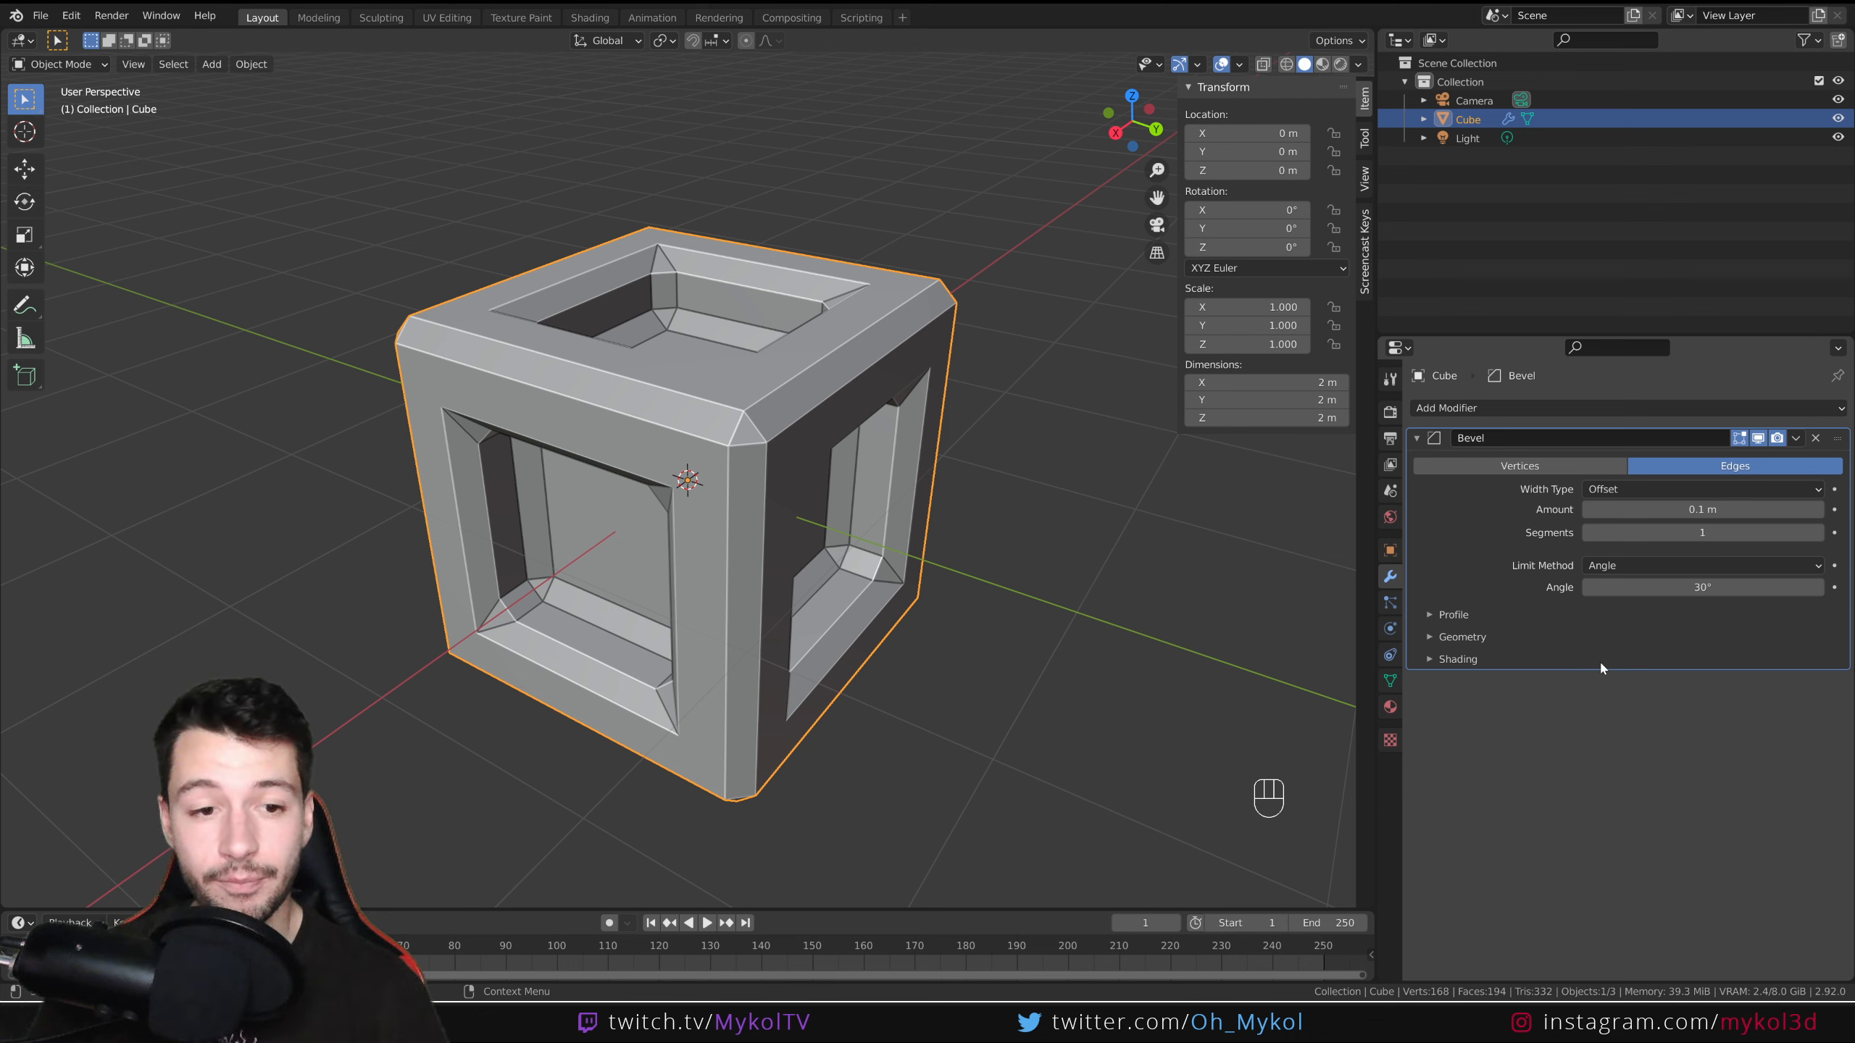
Undo the inward extrusion and the face inset, and return to Object Mode.
{"action": "key", "text": "ctrl+z"}
{"action": "key", "text": "ctrl+z"}
{"action": "key", "text": "ctrl+z"}
{"action": "key", "text": "ctrl+z"}
{"action": "key", "text": "ctrl+z"}
{"action": "key", "text": "ctrl+z"}
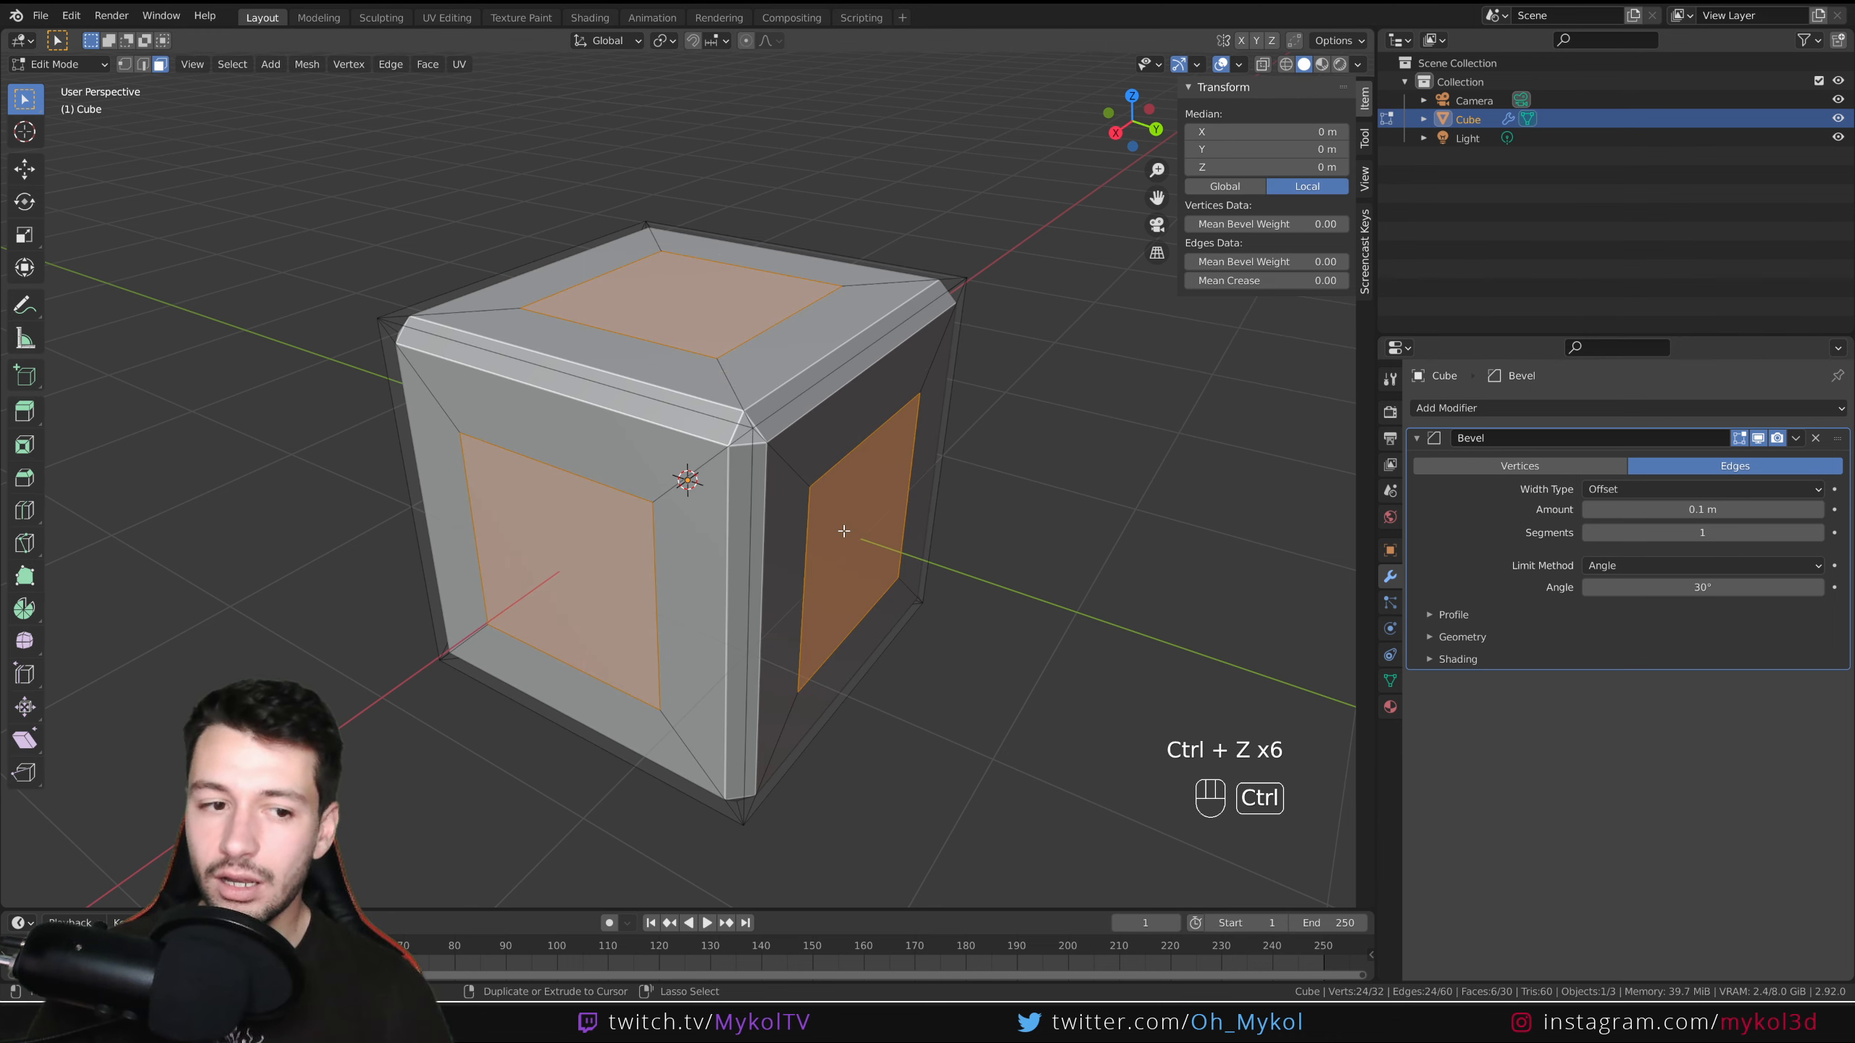
{"action": "key", "text": "ctrl+z"}
{"action": "key", "text": "Tab"}
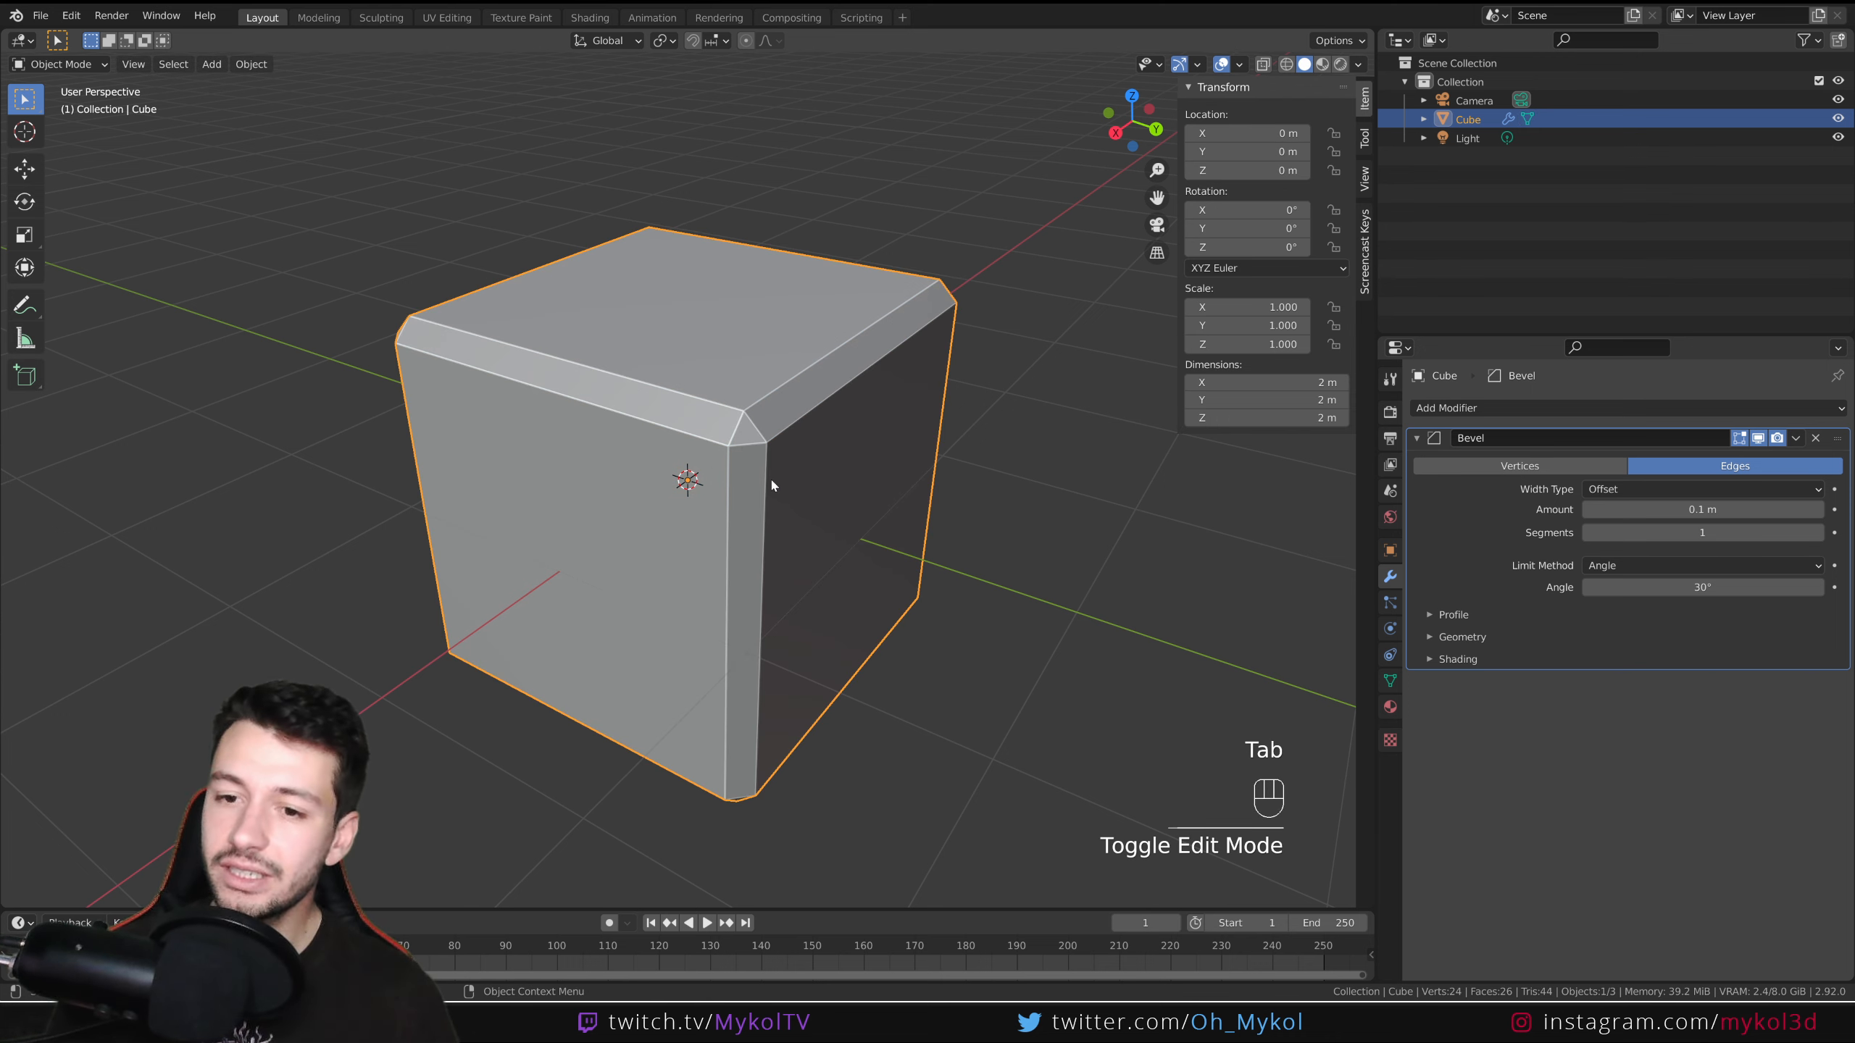
Expand the Bevel modifier's Profile, Geometry and Shading settings to review their options, collapsing Geometry again.
{"action": "left_click", "coordinate": [1429, 615]}
{"action": "left_click", "coordinate": [1432, 692]}
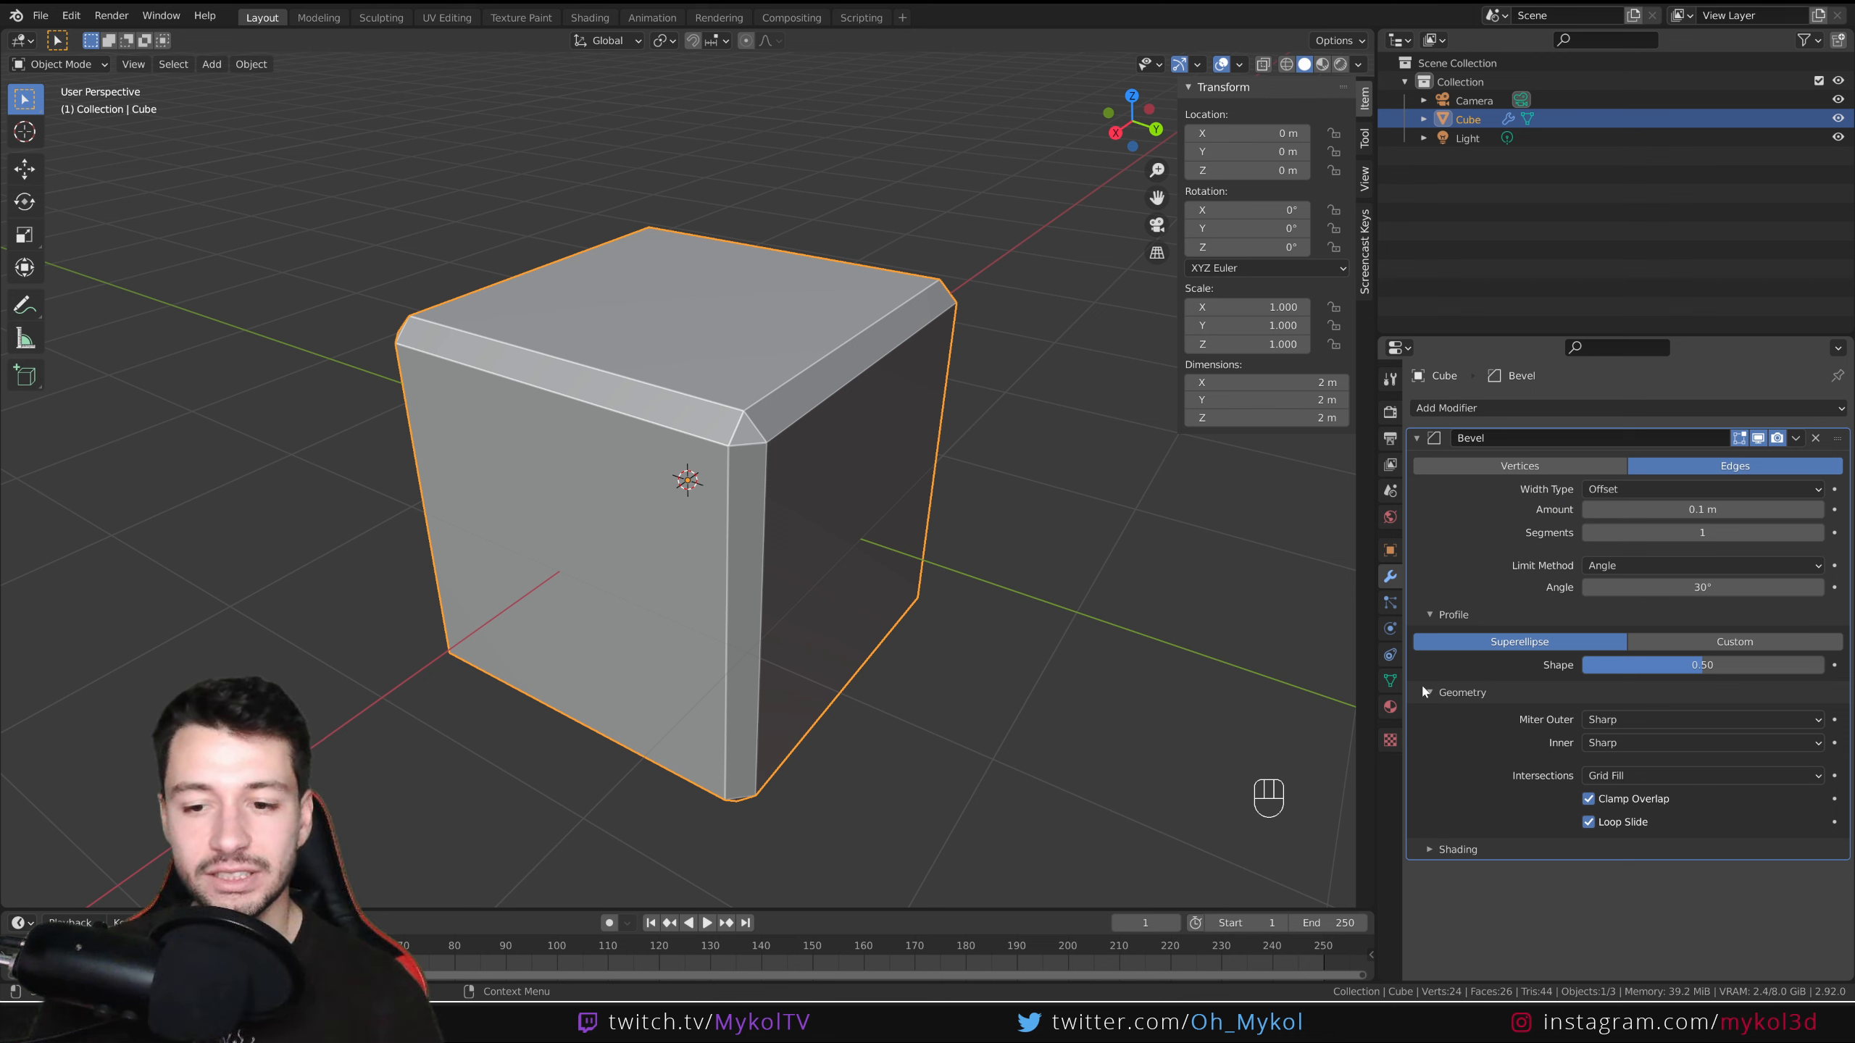
{"action": "left_click", "coordinate": [1457, 692]}
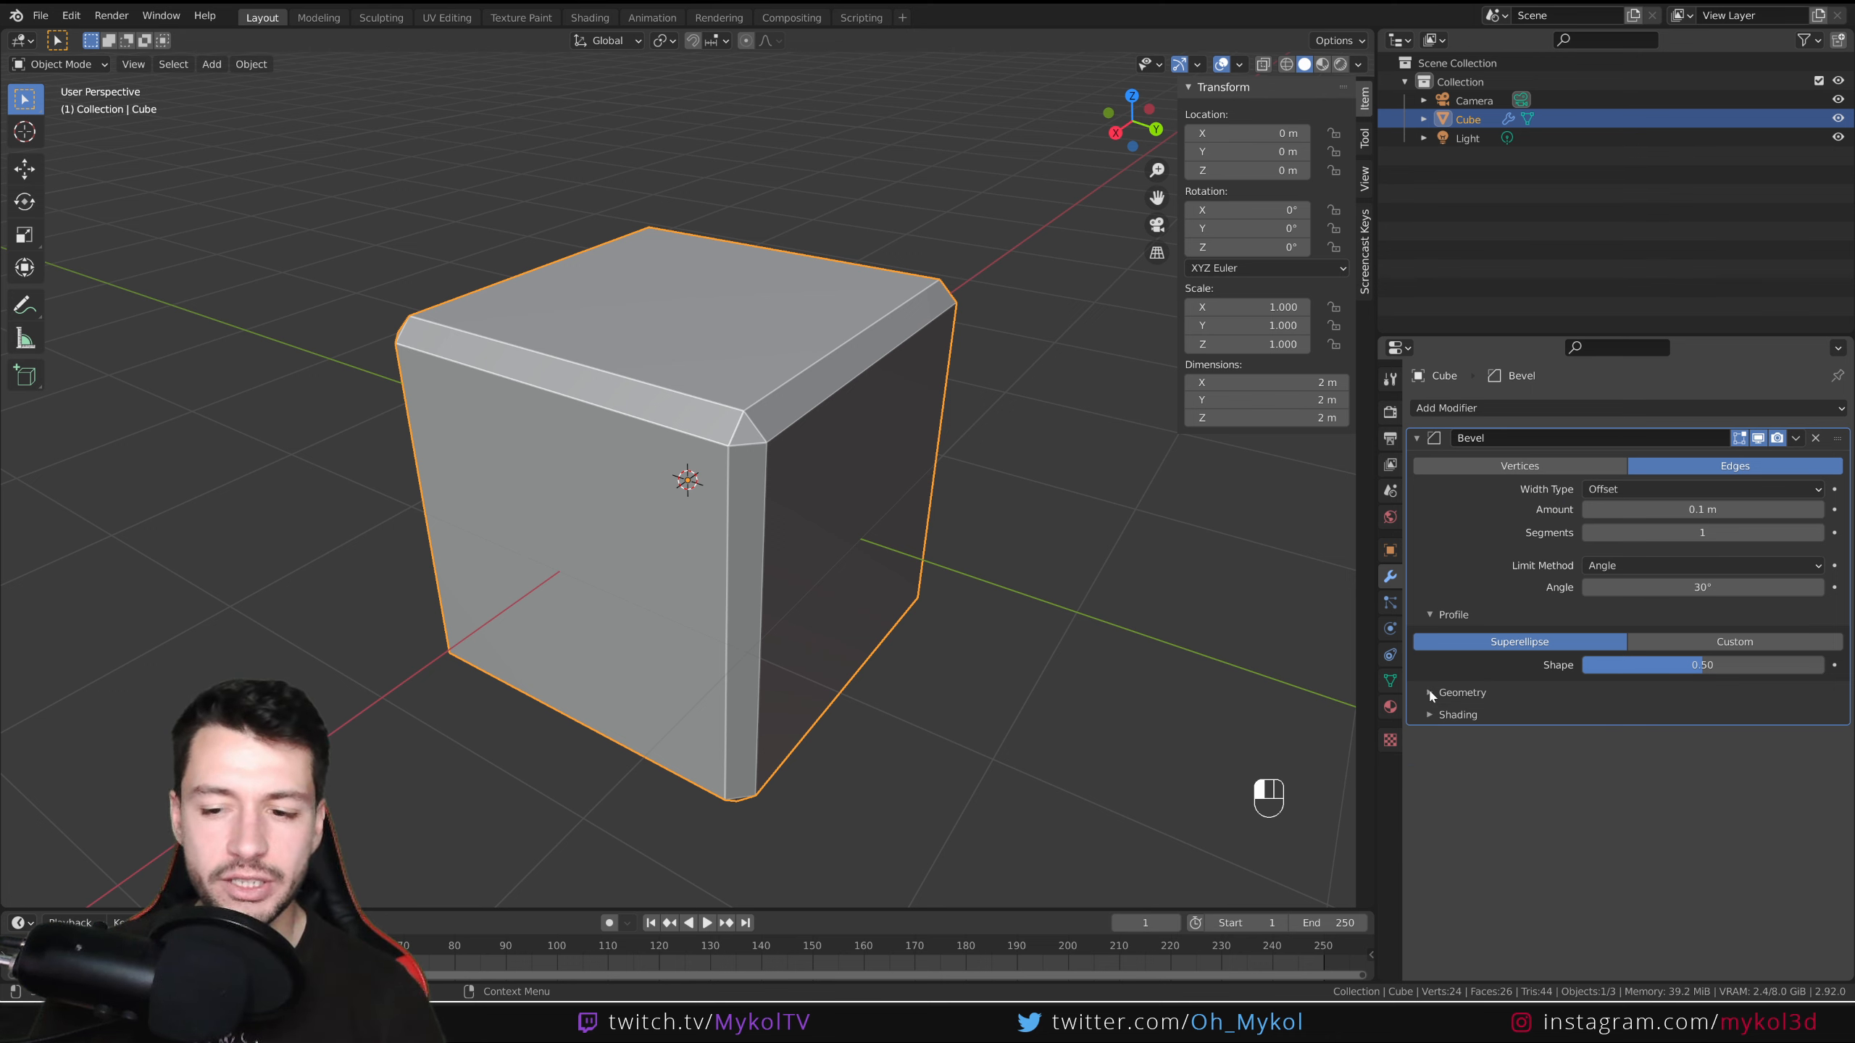
{"action": "left_click", "coordinate": [1429, 716]}
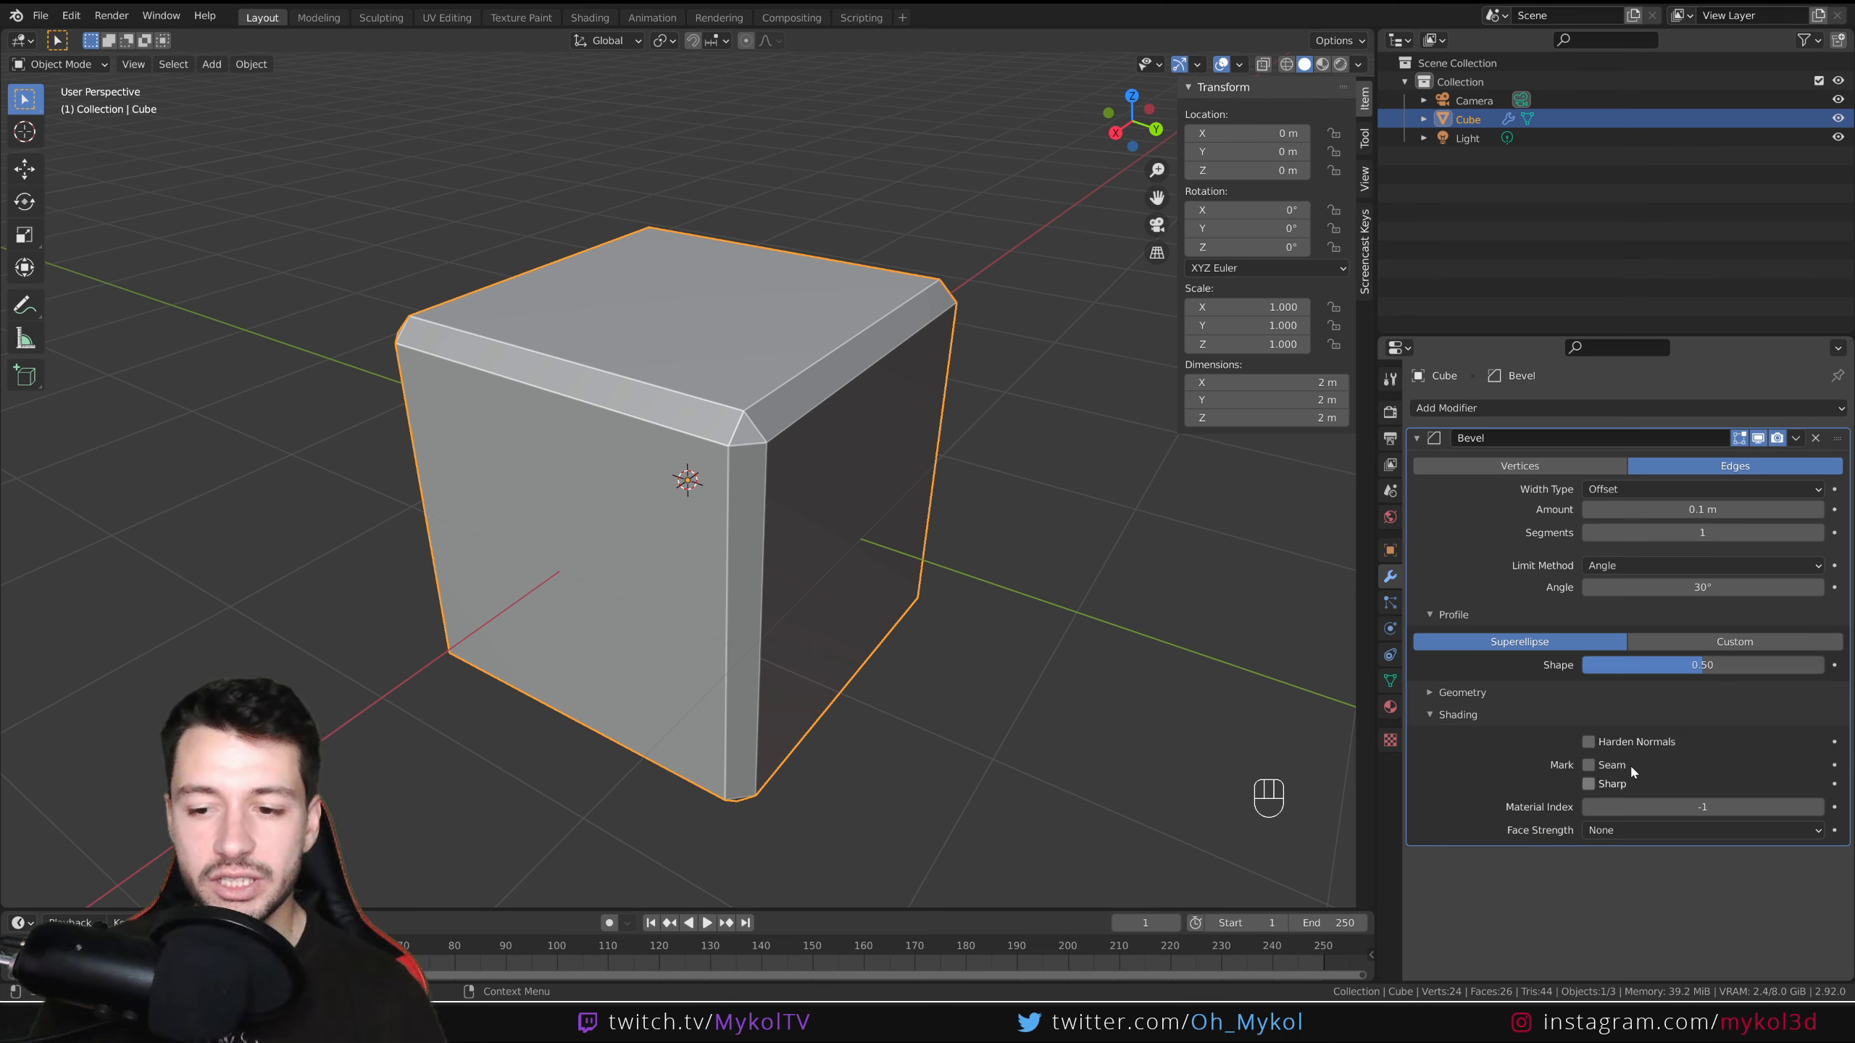
Collapse the Shading and Profile settings of the Bevel modifier.
{"action": "left_click", "coordinate": [1439, 717]}
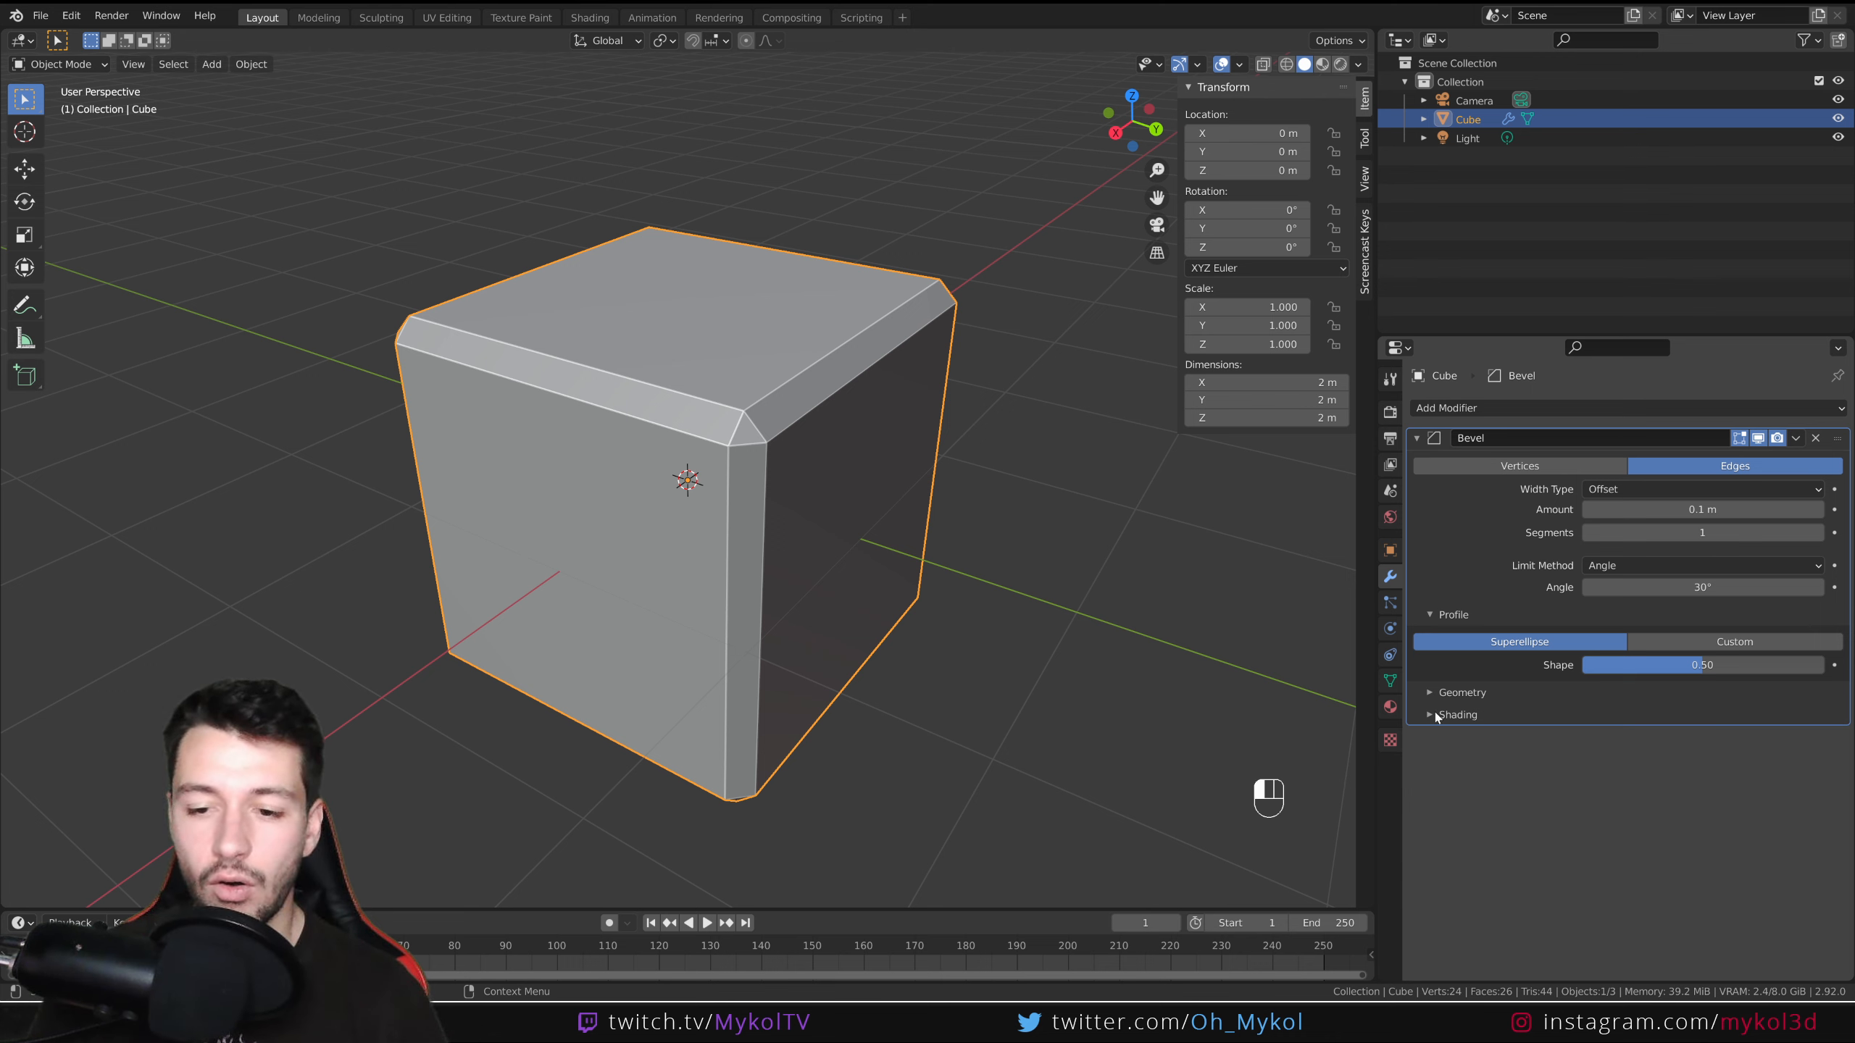
{"action": "left_click", "coordinate": [1430, 616]}
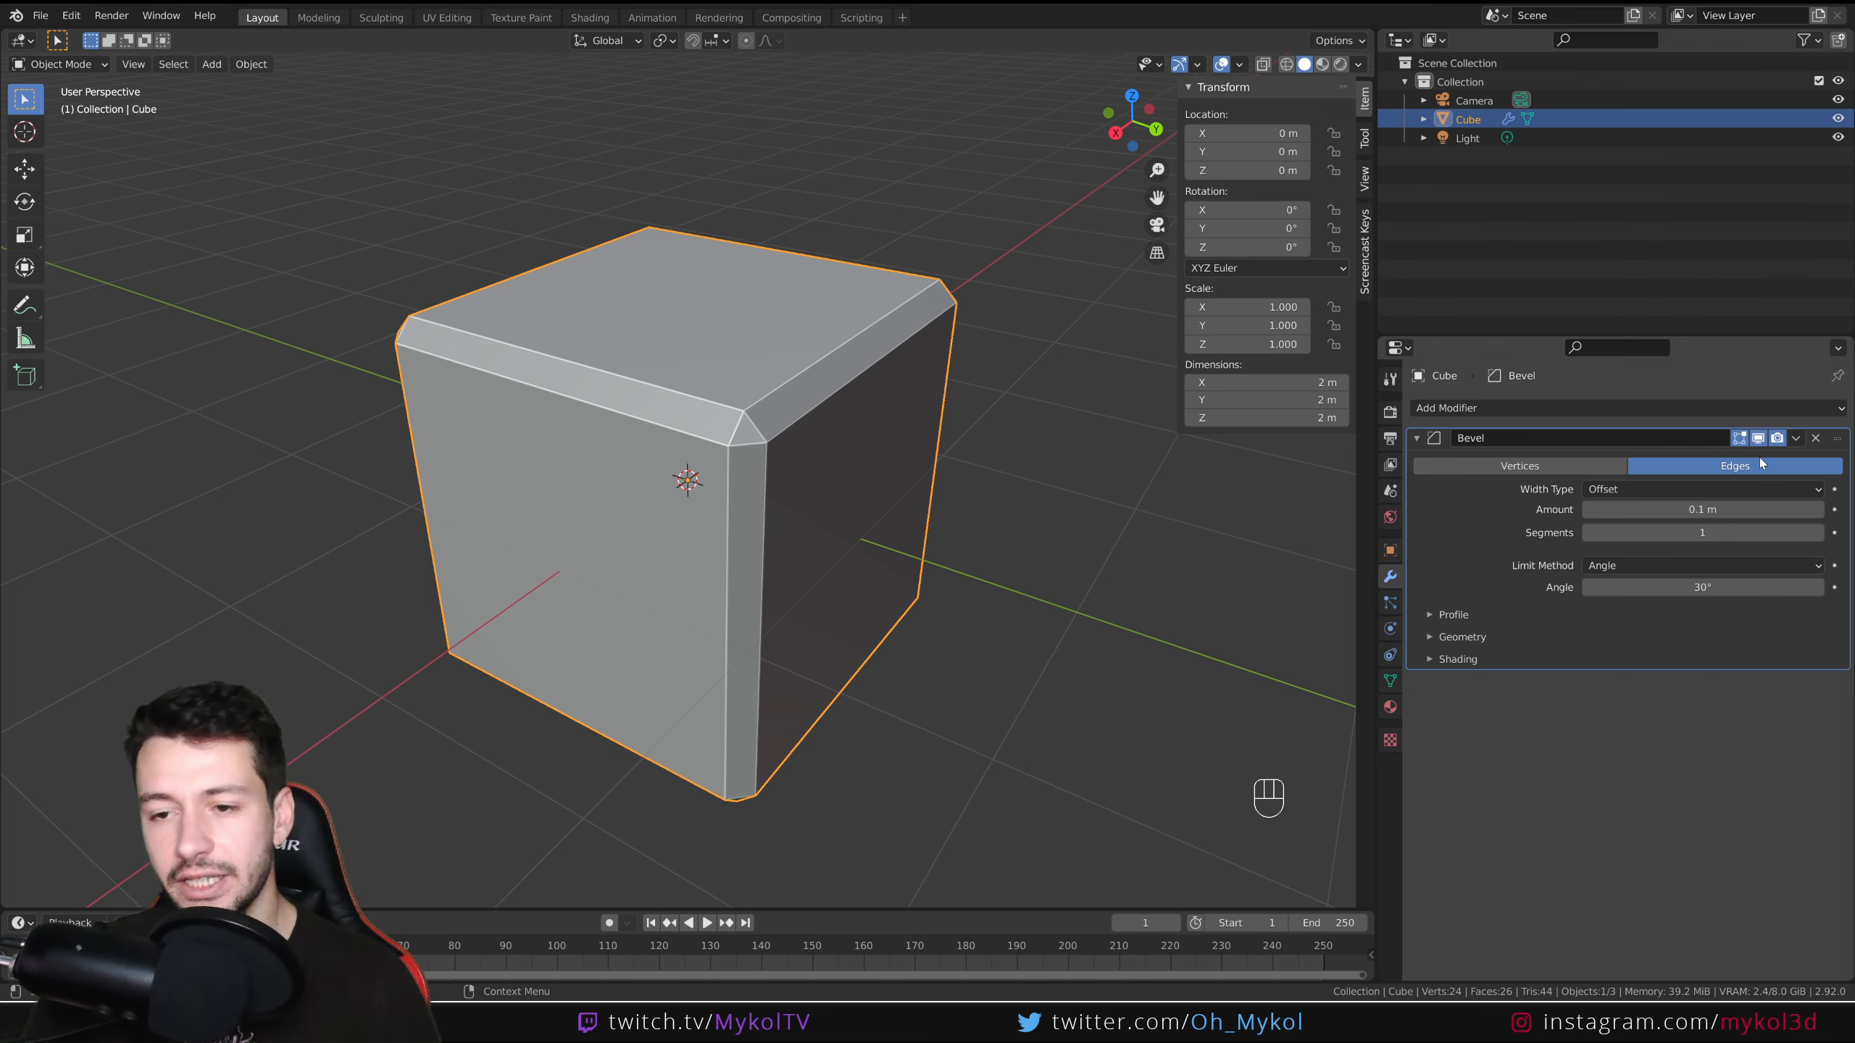
Switch the Bevel modifier between Vertices and Edges to compare the results on the cube, ending on Edges.
{"action": "middle_click_drag", "start_coordinate": [843, 517], "coordinate": [852, 533]}
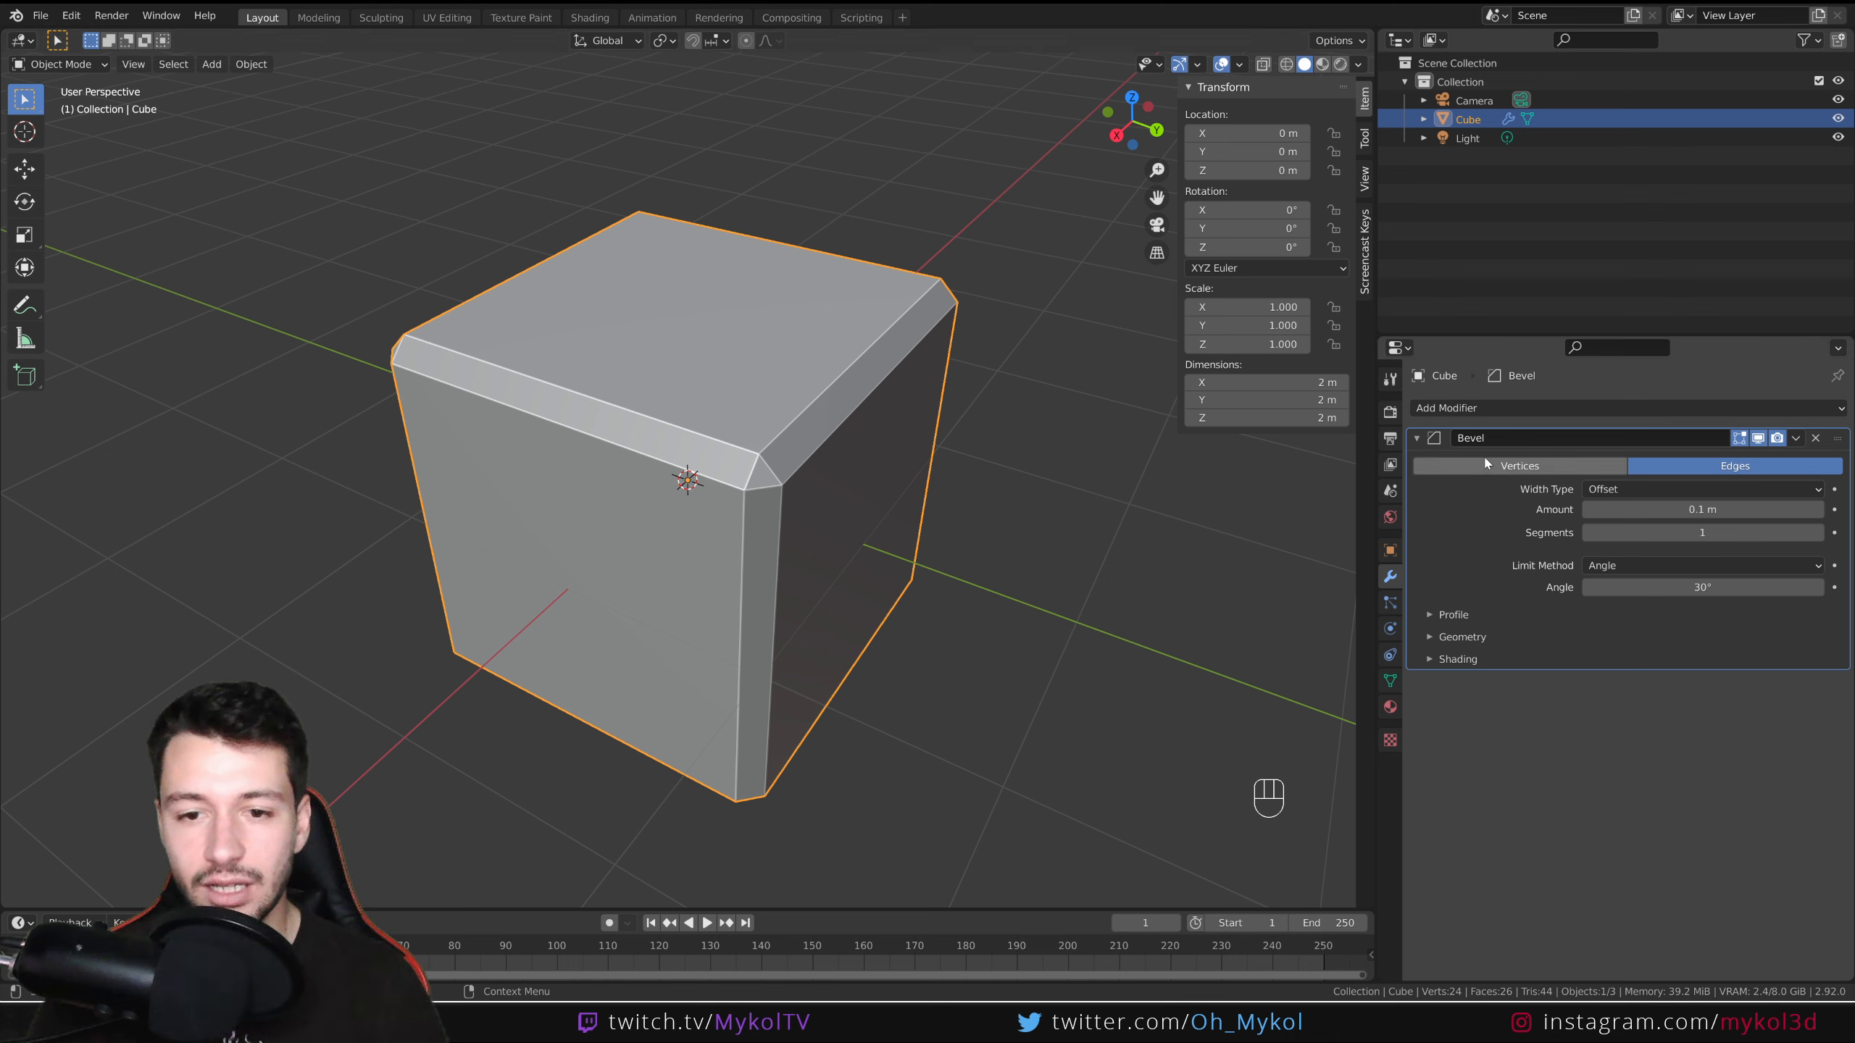
{"action": "left_click", "coordinate": [1519, 465]}
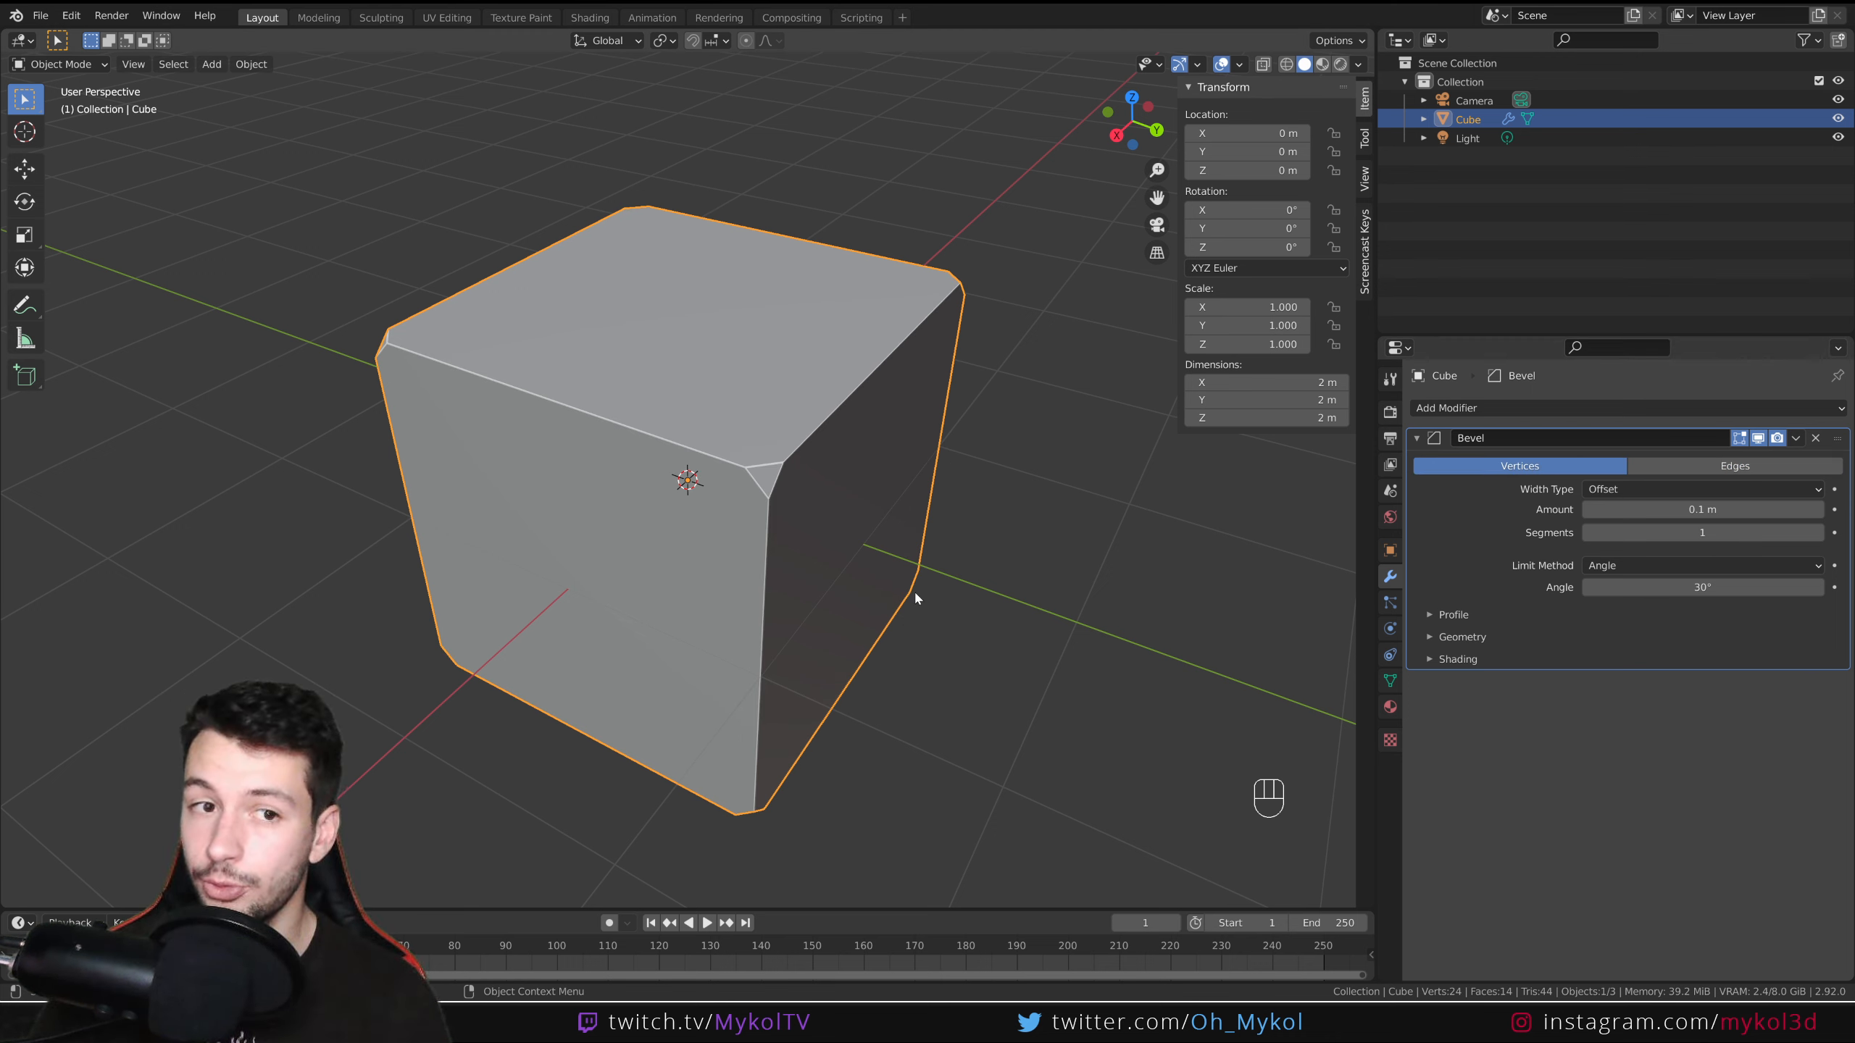
{"action": "middle_click_drag", "start_coordinate": [787, 538], "coordinate": [771, 426]}
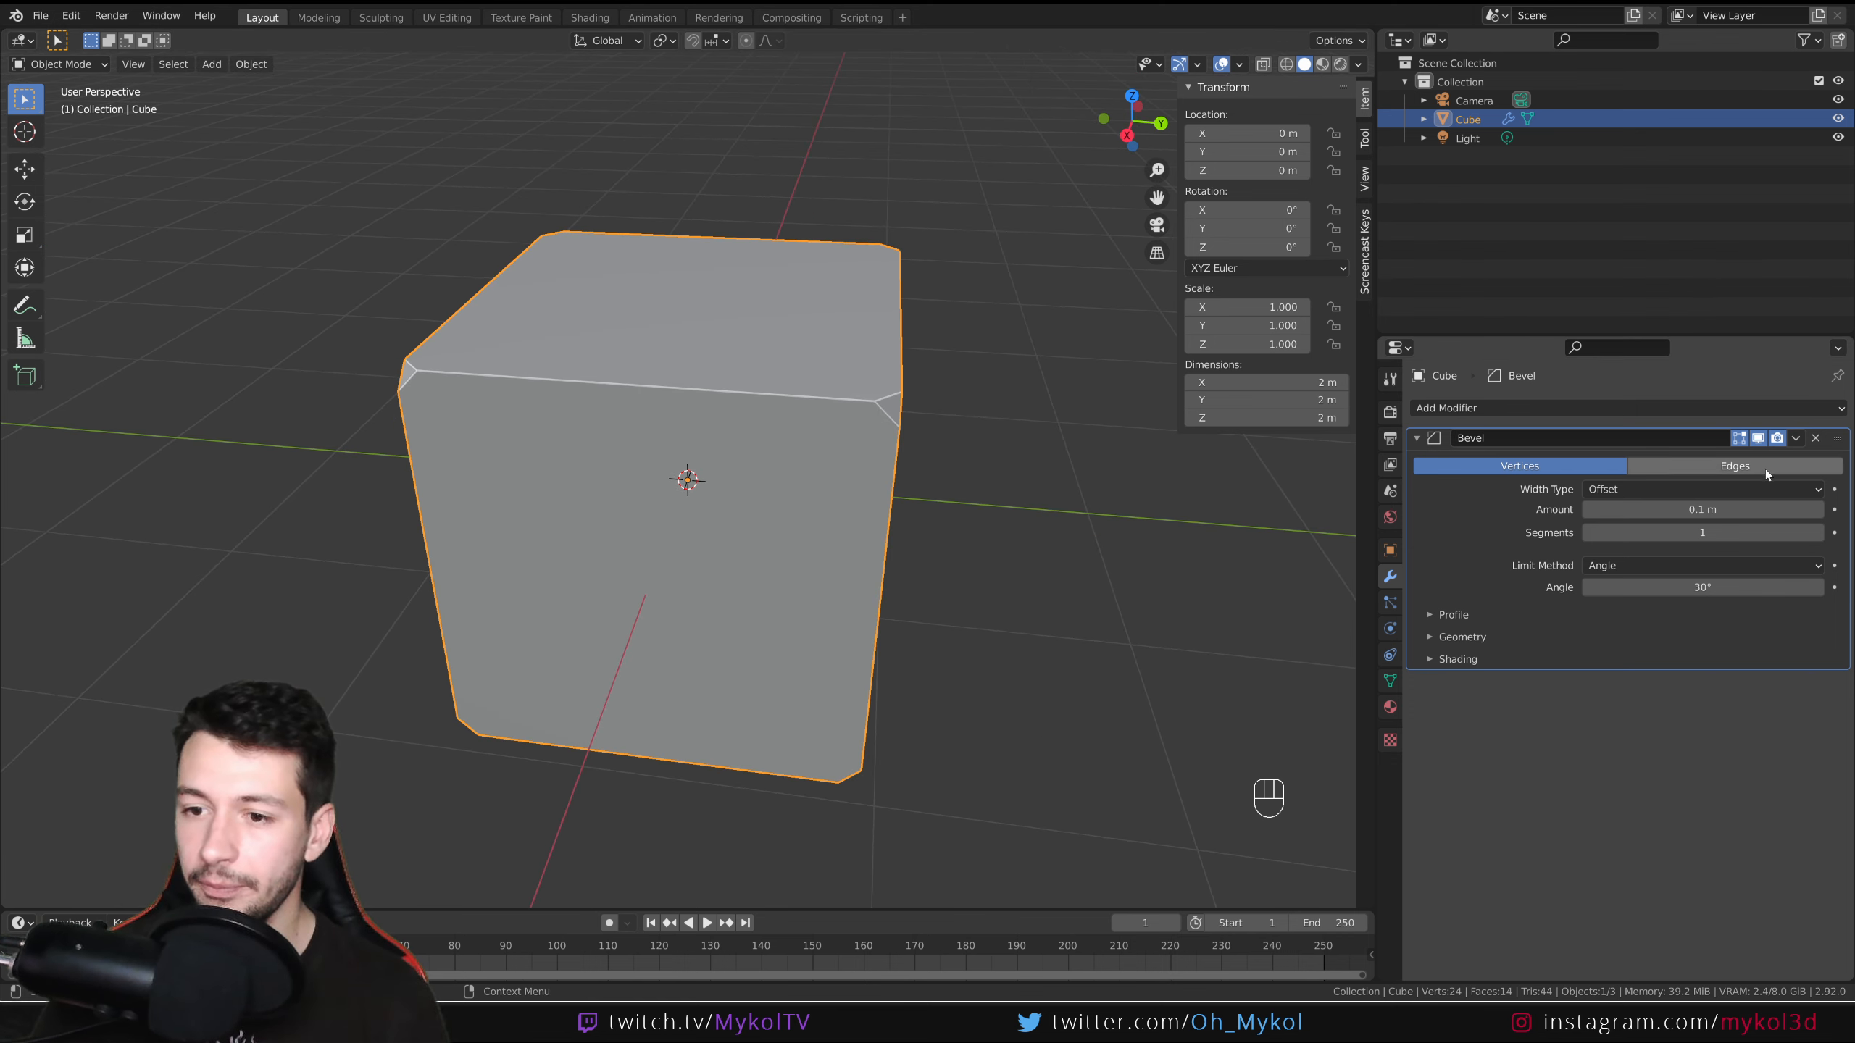
{"action": "left_click", "coordinate": [1713, 467]}
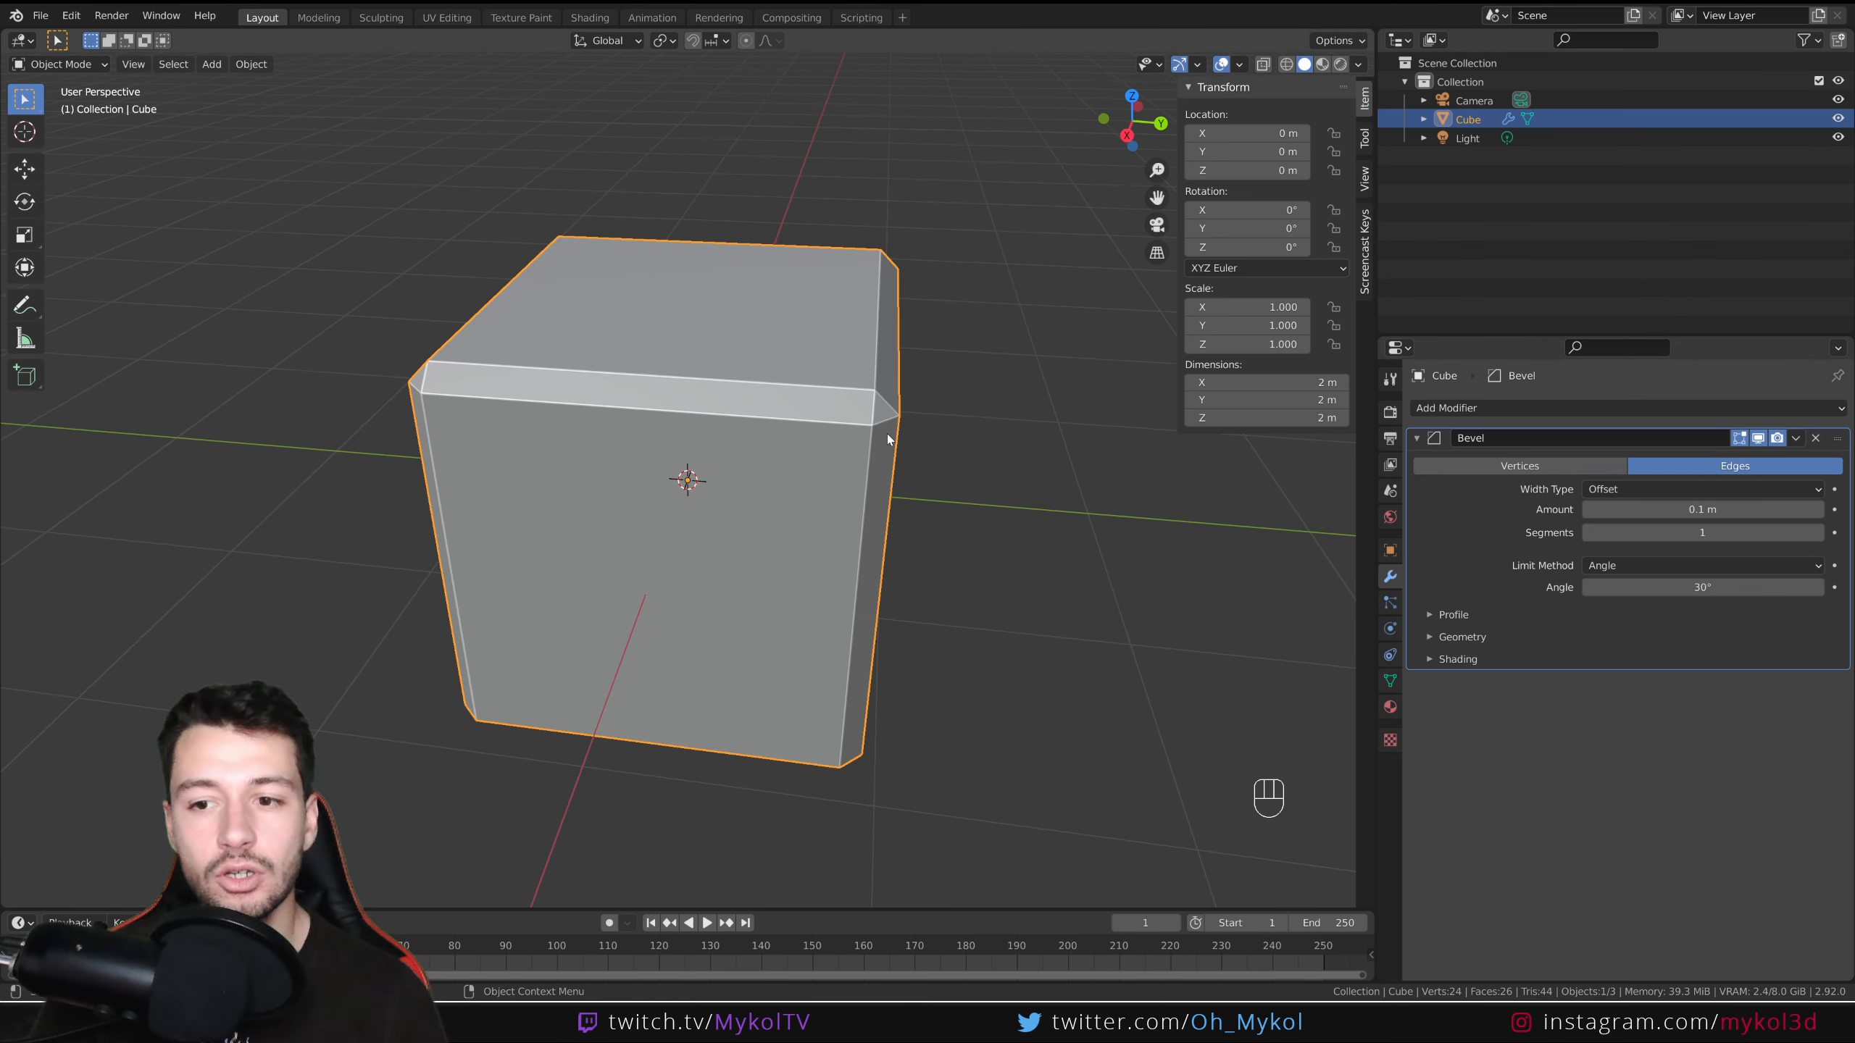
{"action": "middle_click_drag", "start_coordinate": [887, 437], "coordinate": [839, 410]}
{"action": "left_click", "coordinate": [1591, 465]}
{"action": "left_click", "coordinate": [1673, 466]}
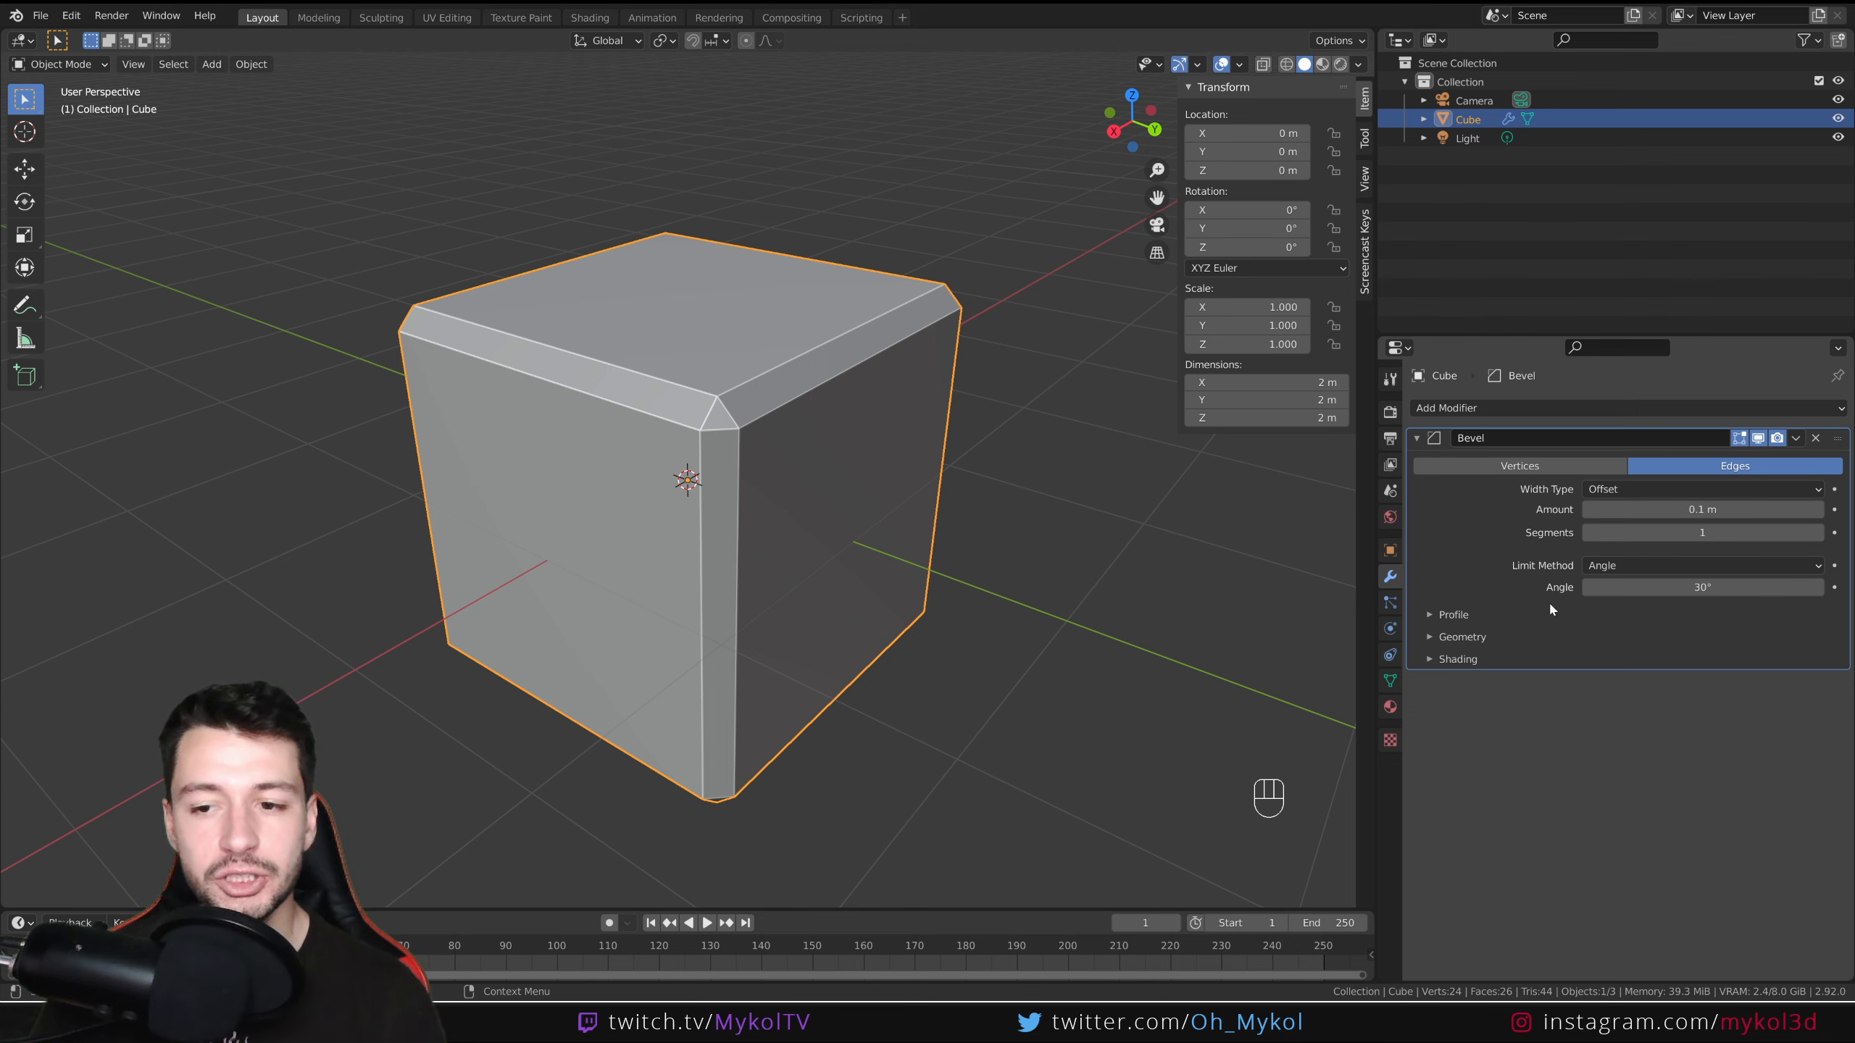
View the cube's bevelled corners from the front and set the Bevel modifier's amount to 0.25 m.
{"action": "mouse_move", "coordinate": [869, 438]}
{"action": "middle_mouse_down"}
{"action": "mouse_move", "coordinate": [898, 438]}
{"action": "mouse_move", "coordinate": [830, 437]}
{"action": "mouse_move", "coordinate": [858, 438]}
{"action": "middle_mouse_up"}
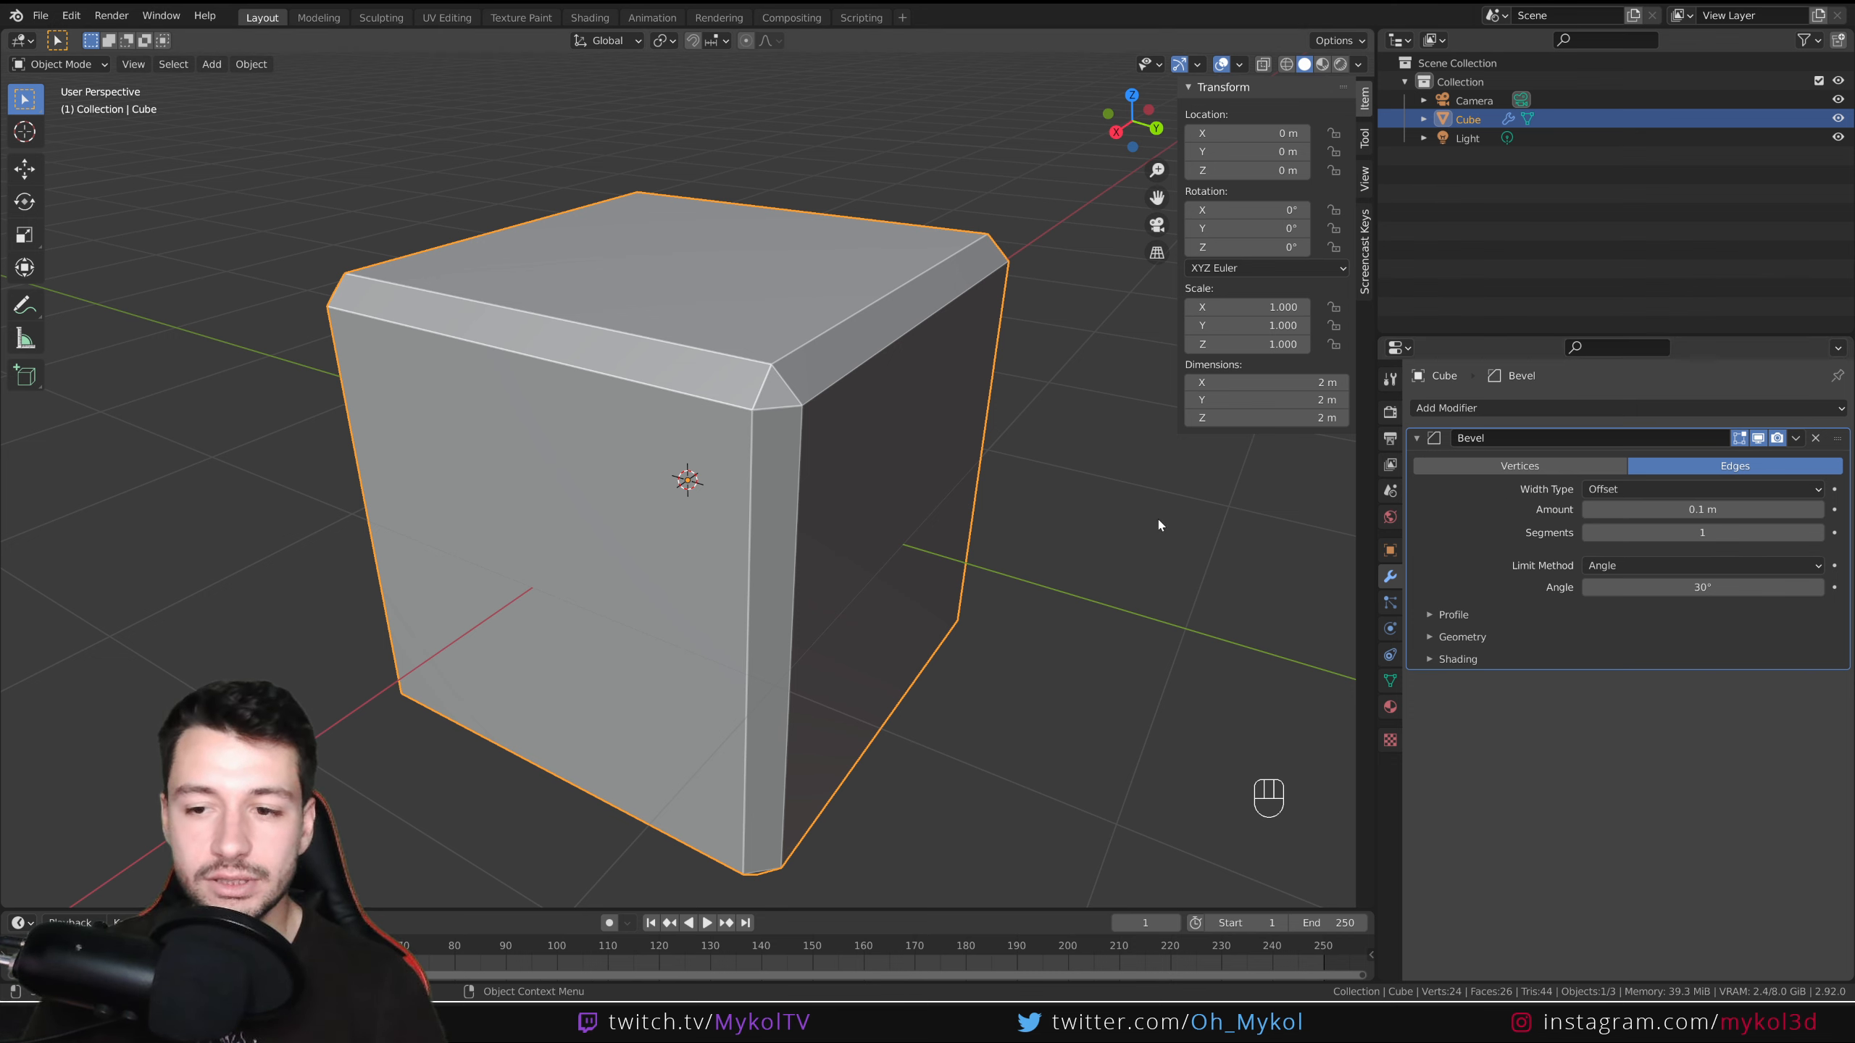
{"action": "middle_click_drag", "start_coordinate": [1158, 519], "coordinate": [835, 548]}
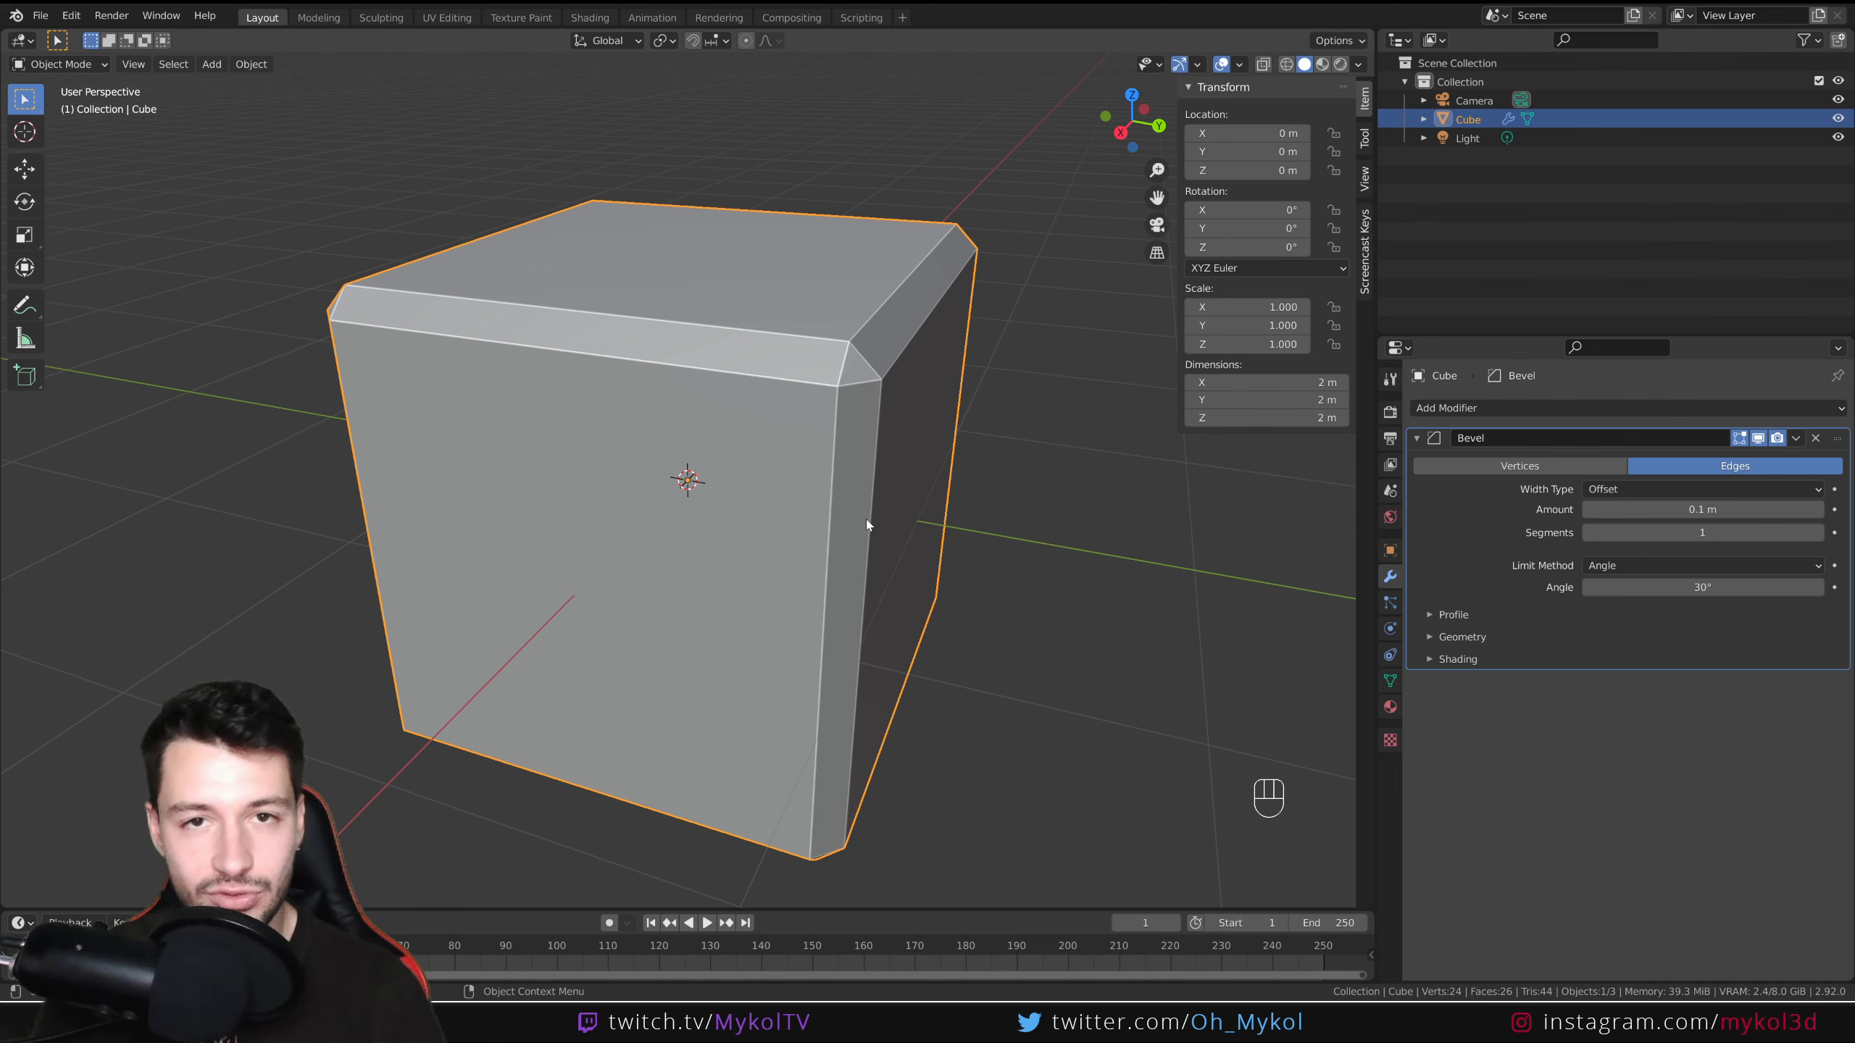
{"action": "key", "text": "KP_1"}
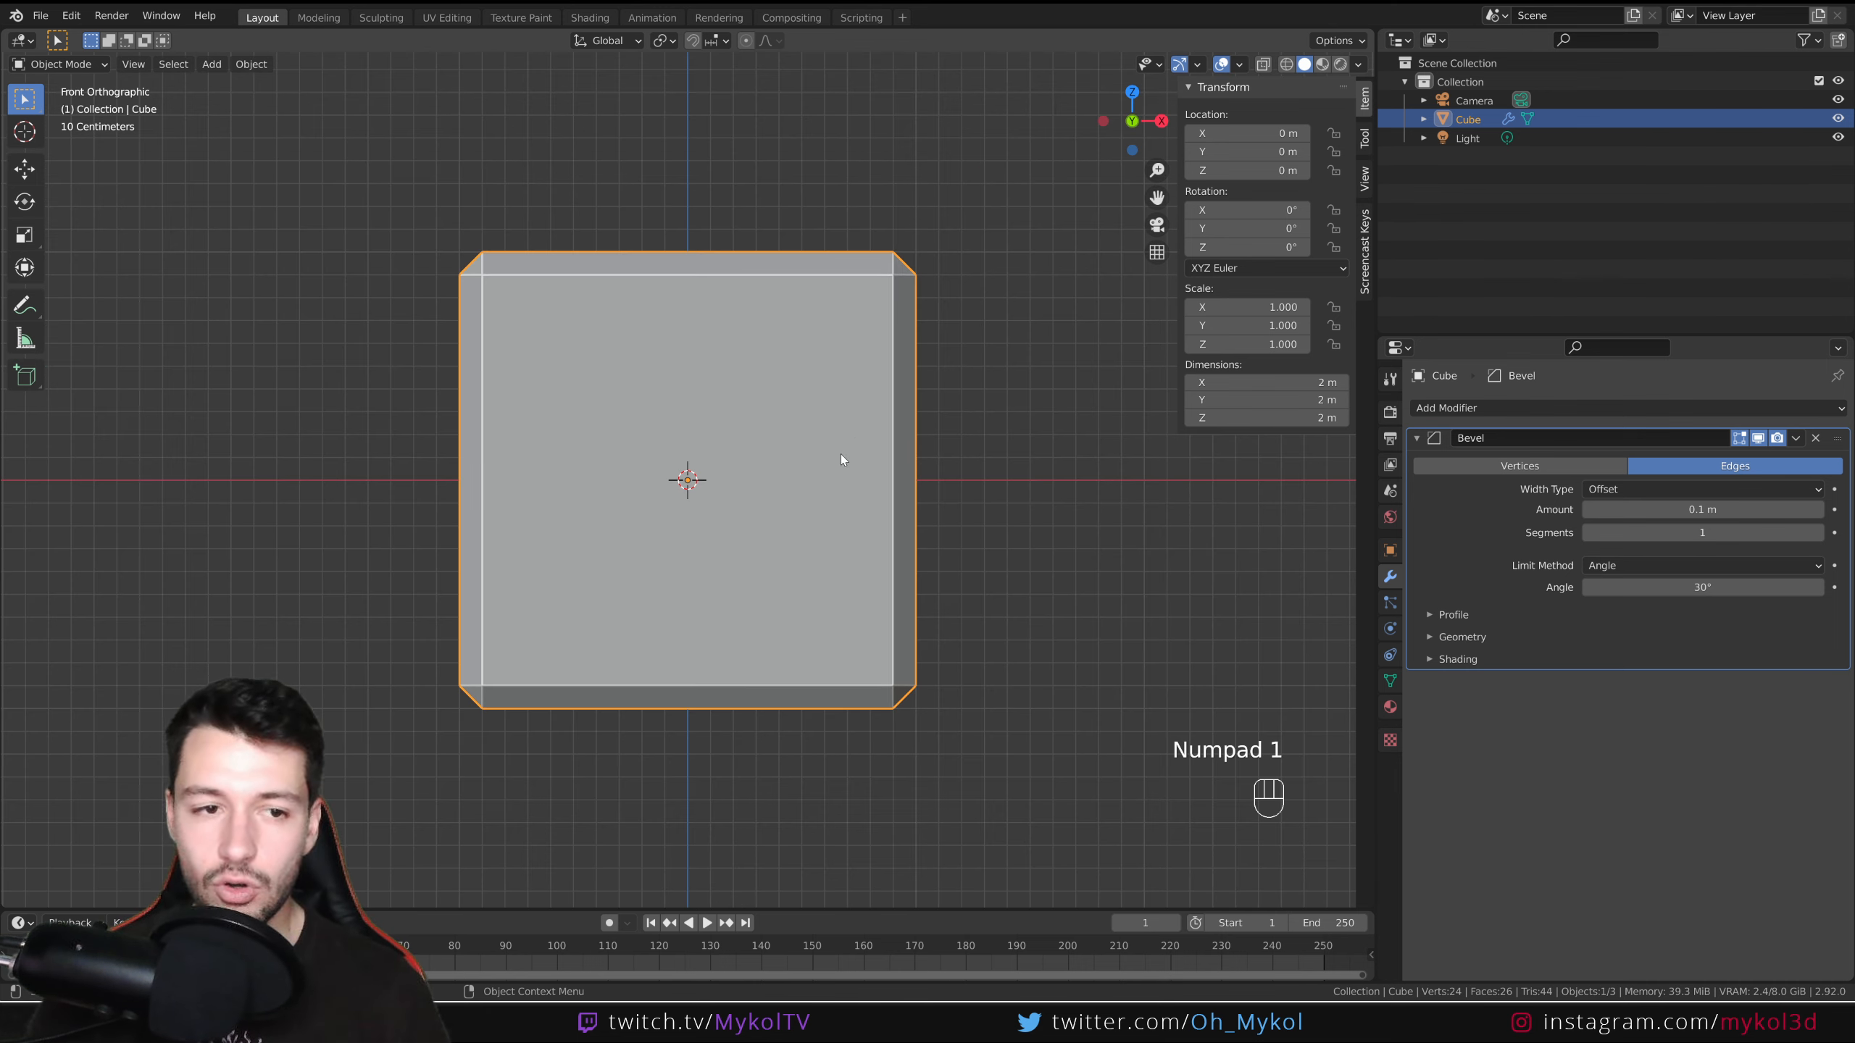
{"action": "scroll", "coordinate": [845, 458], "scroll_direction": "up", "scroll_amount": 1}
{"action": "middle_click_drag", "start_coordinate": [966, 493], "coordinate": [909, 599], "text": "shift"}
{"action": "left_click_drag", "start_coordinate": [1685, 509], "coordinate": [1739, 509]}
{"action": "left_click", "coordinate": [1695, 509]}
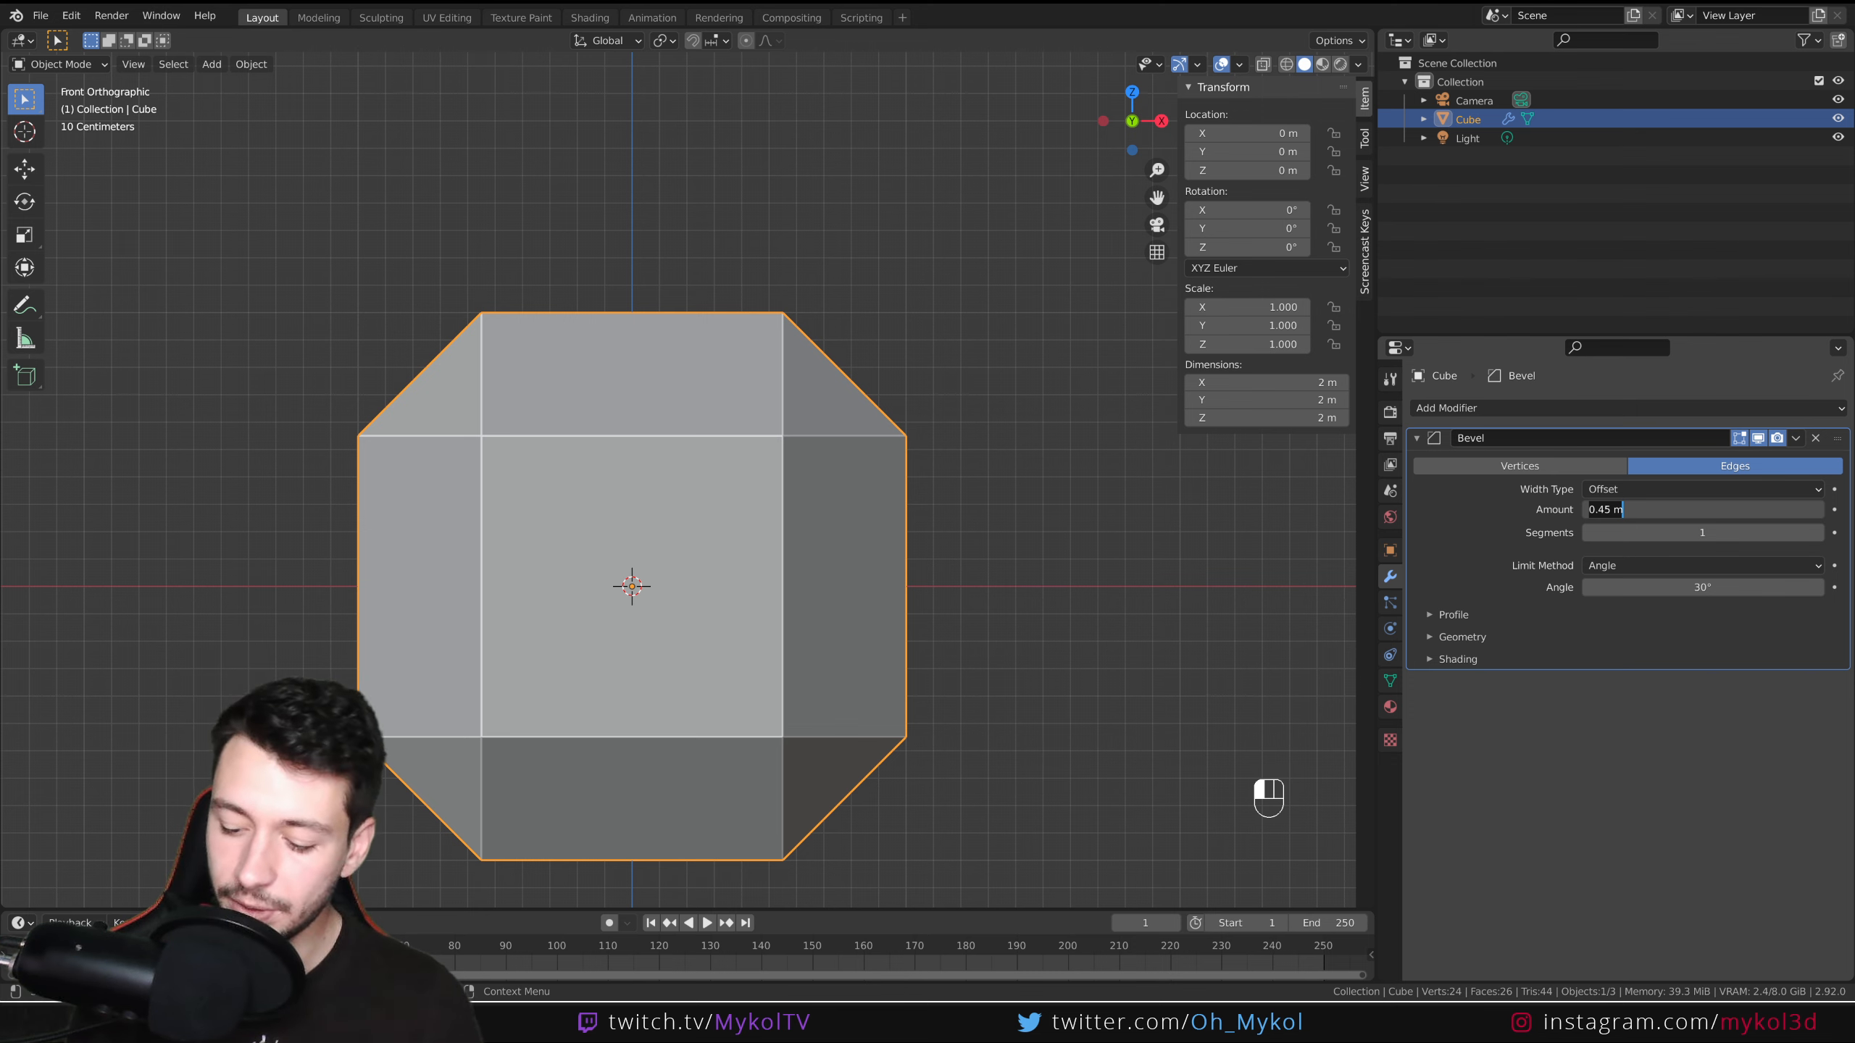
{"action": "type", "text": "0.25"}
{"action": "key", "text": "Return"}
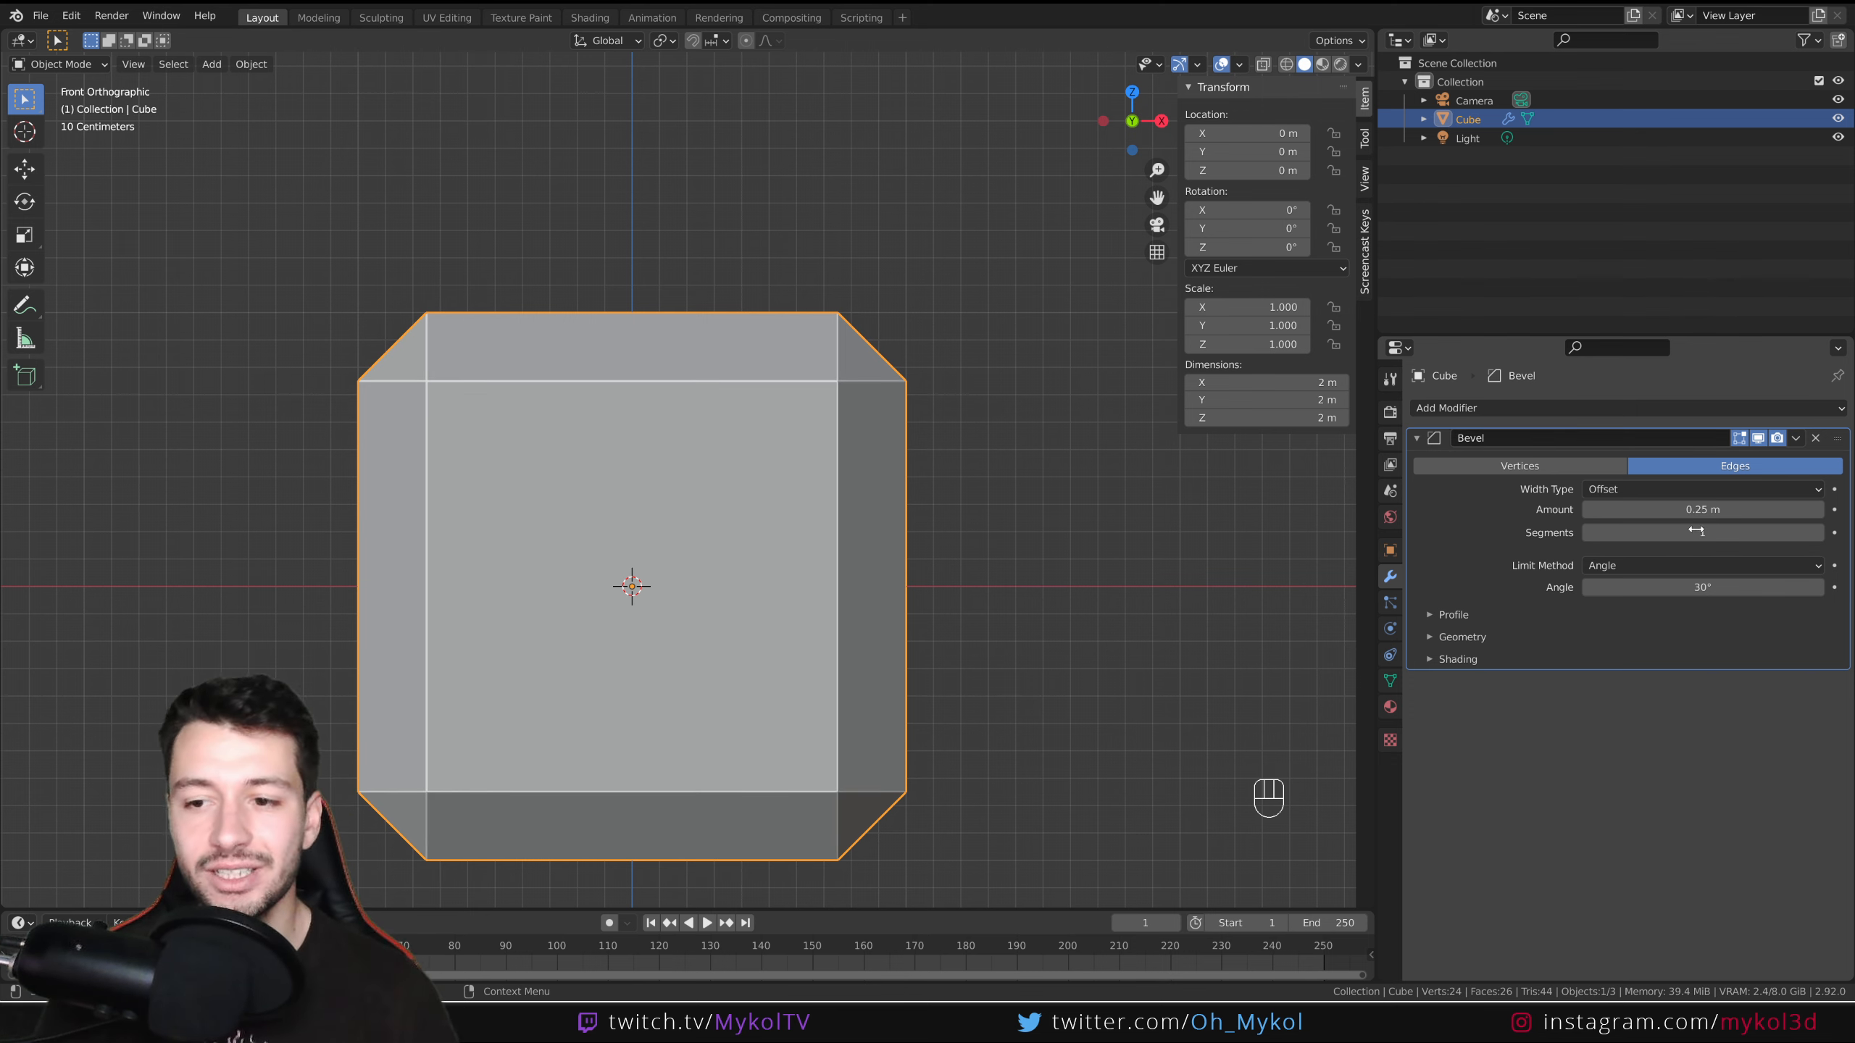
Alternate the Bevel width type between Width and Offset to compare the cube's upper corner, ending on Offset.
{"action": "middle_click_drag", "start_coordinate": [1022, 447], "coordinate": [825, 502], "text": "shift"}
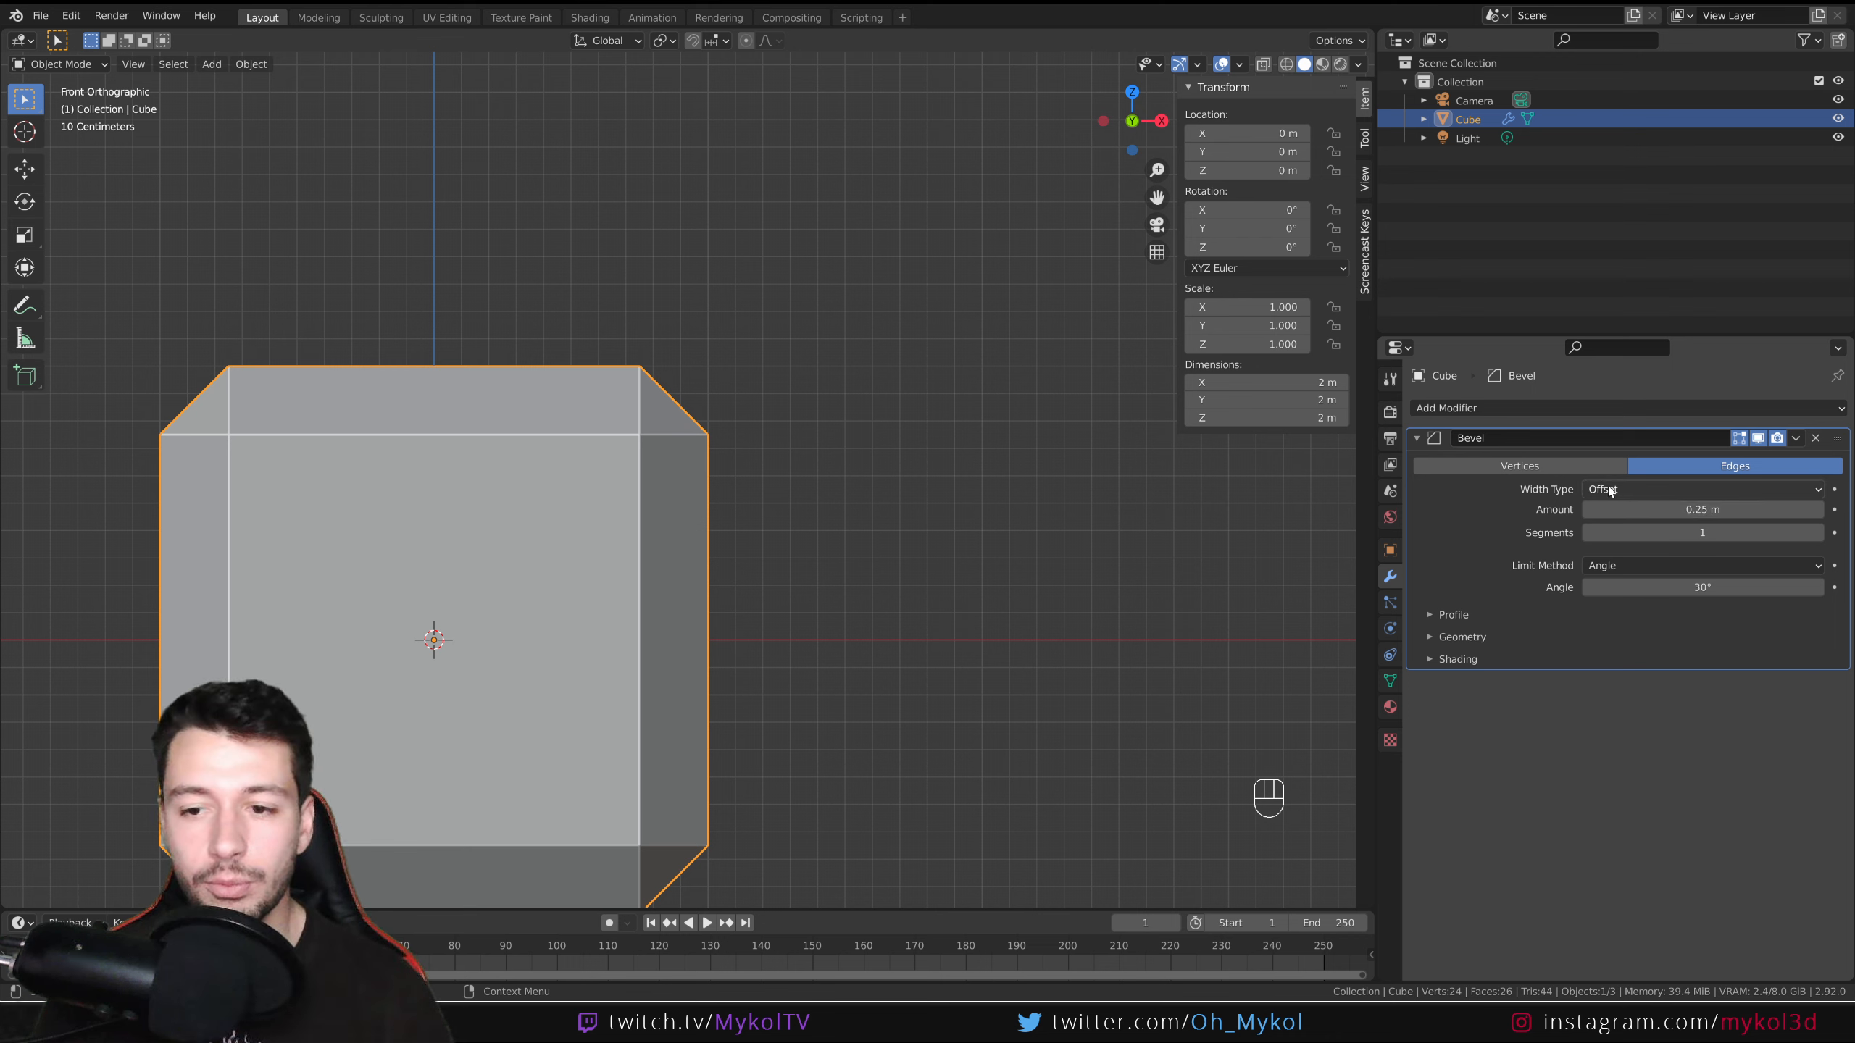
{"action": "left_click", "coordinate": [1639, 489]}
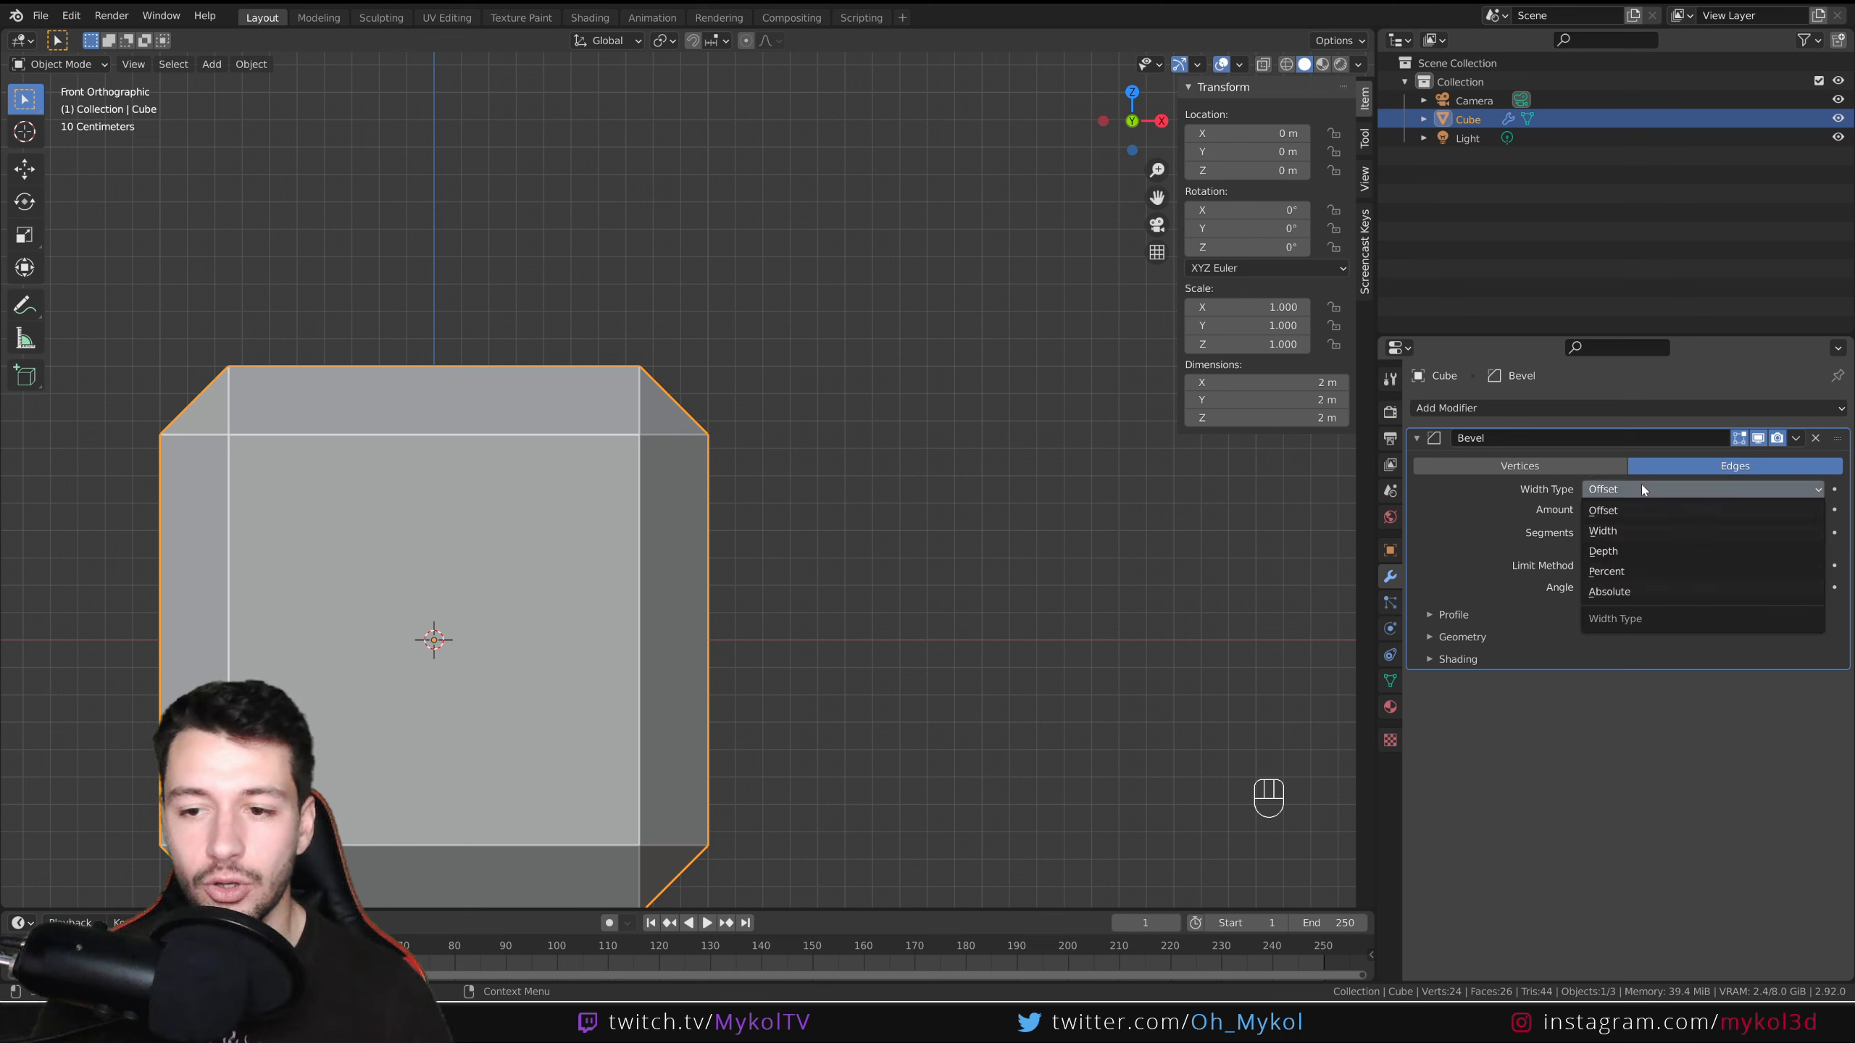
{"action": "left_click", "coordinate": [1626, 535]}
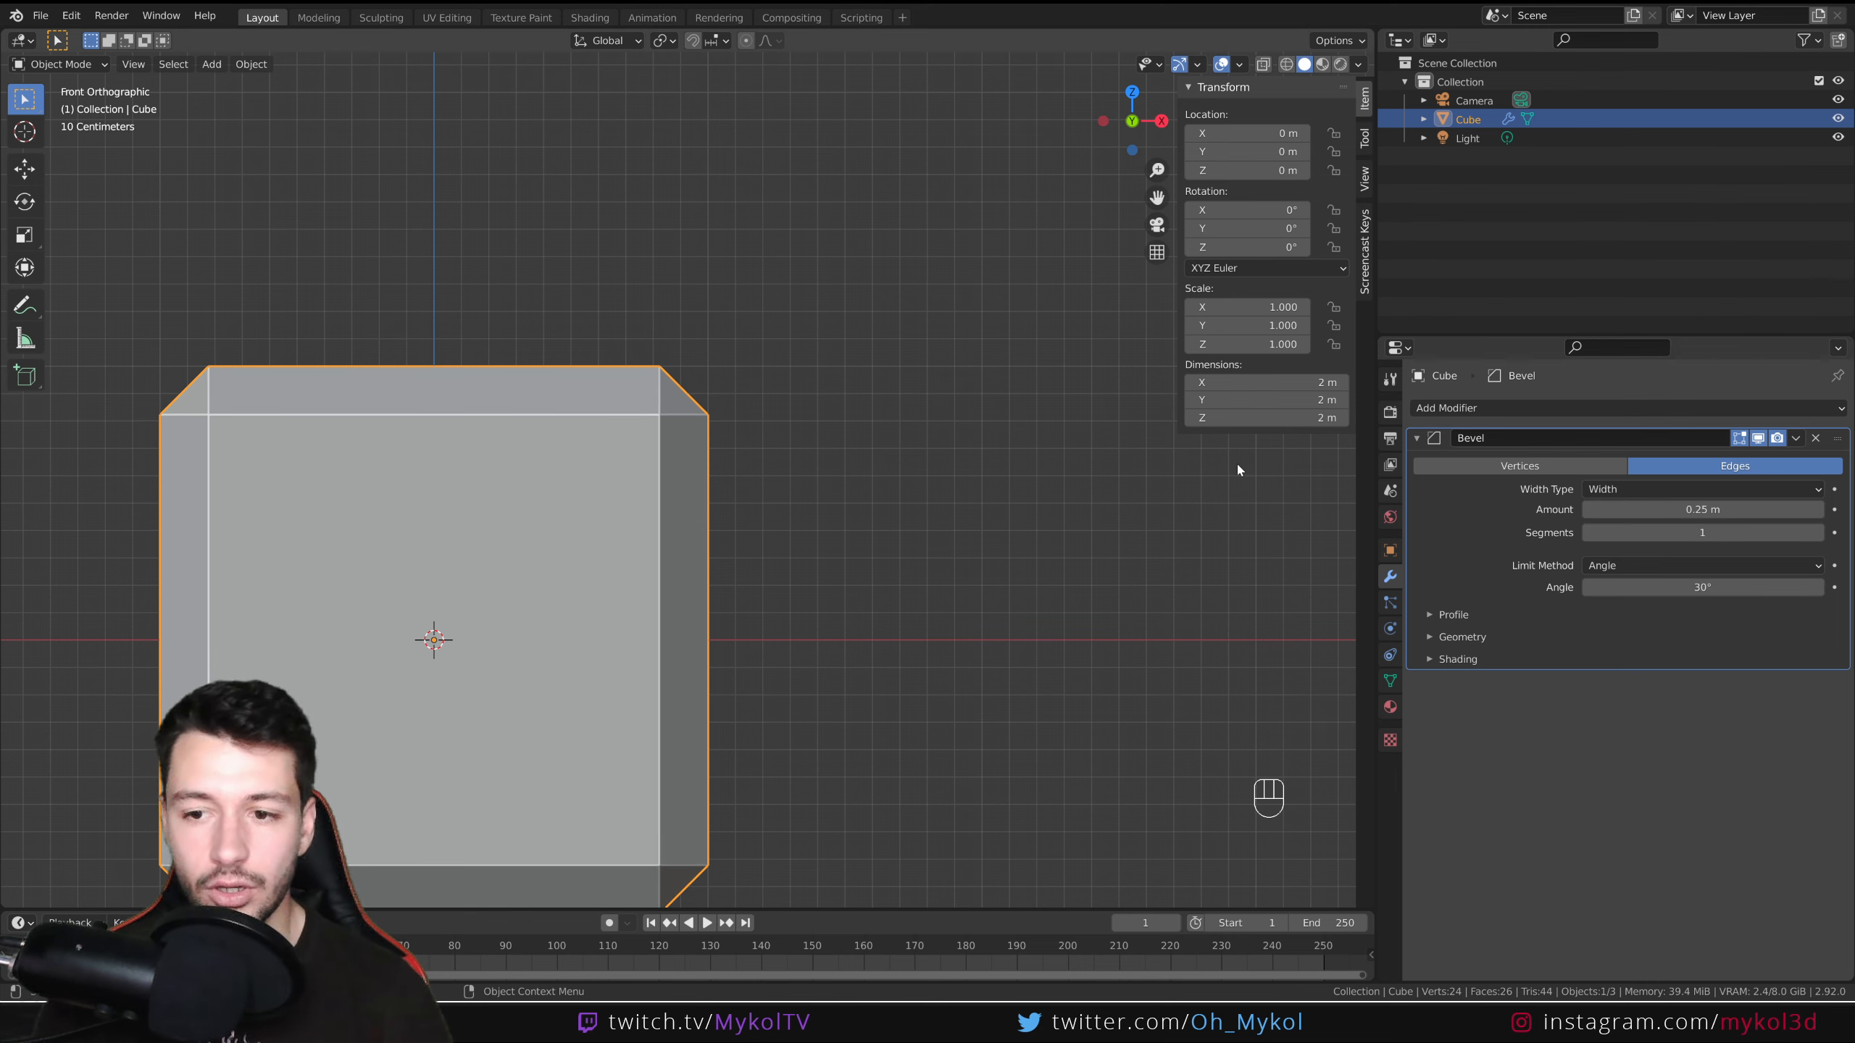
{"action": "scroll", "coordinate": [716, 368], "scroll_direction": "up", "scroll_amount": 3}
{"action": "left_click", "coordinate": [1646, 491]}
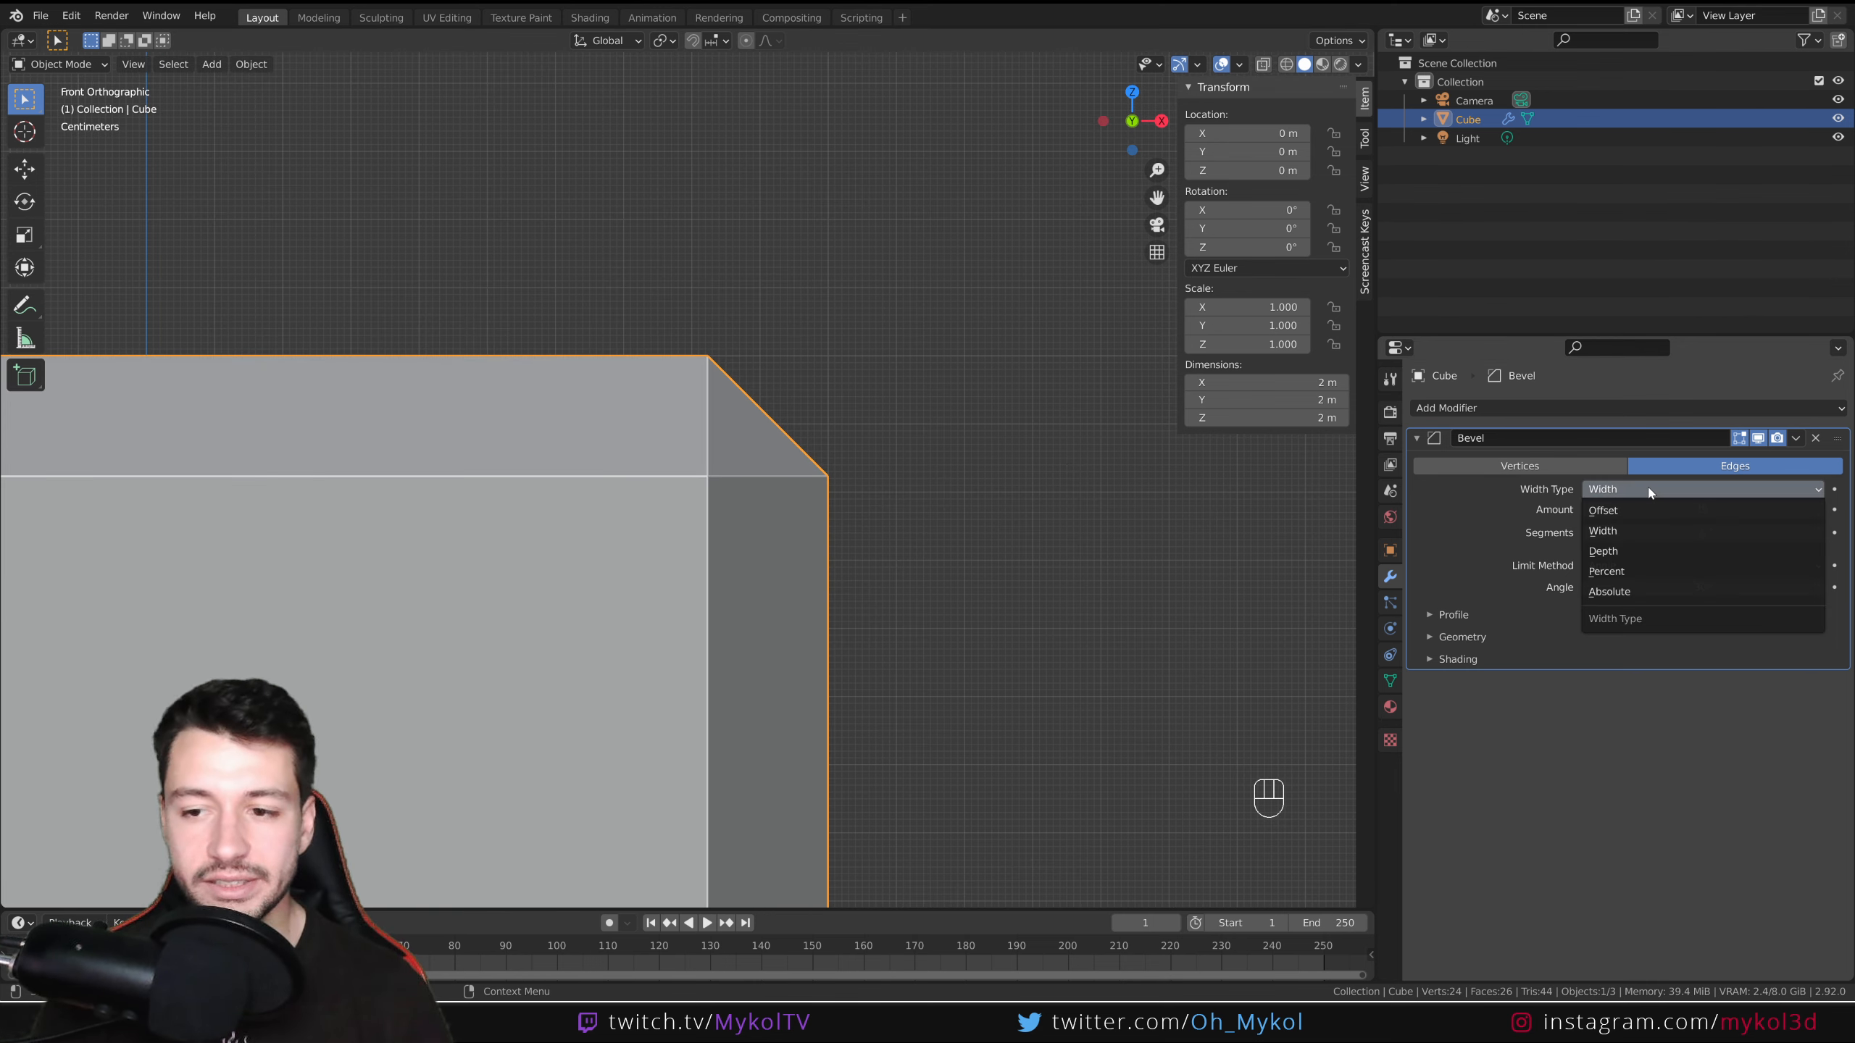
{"action": "left_click", "coordinate": [1643, 500]}
{"action": "left_click", "coordinate": [1646, 491]}
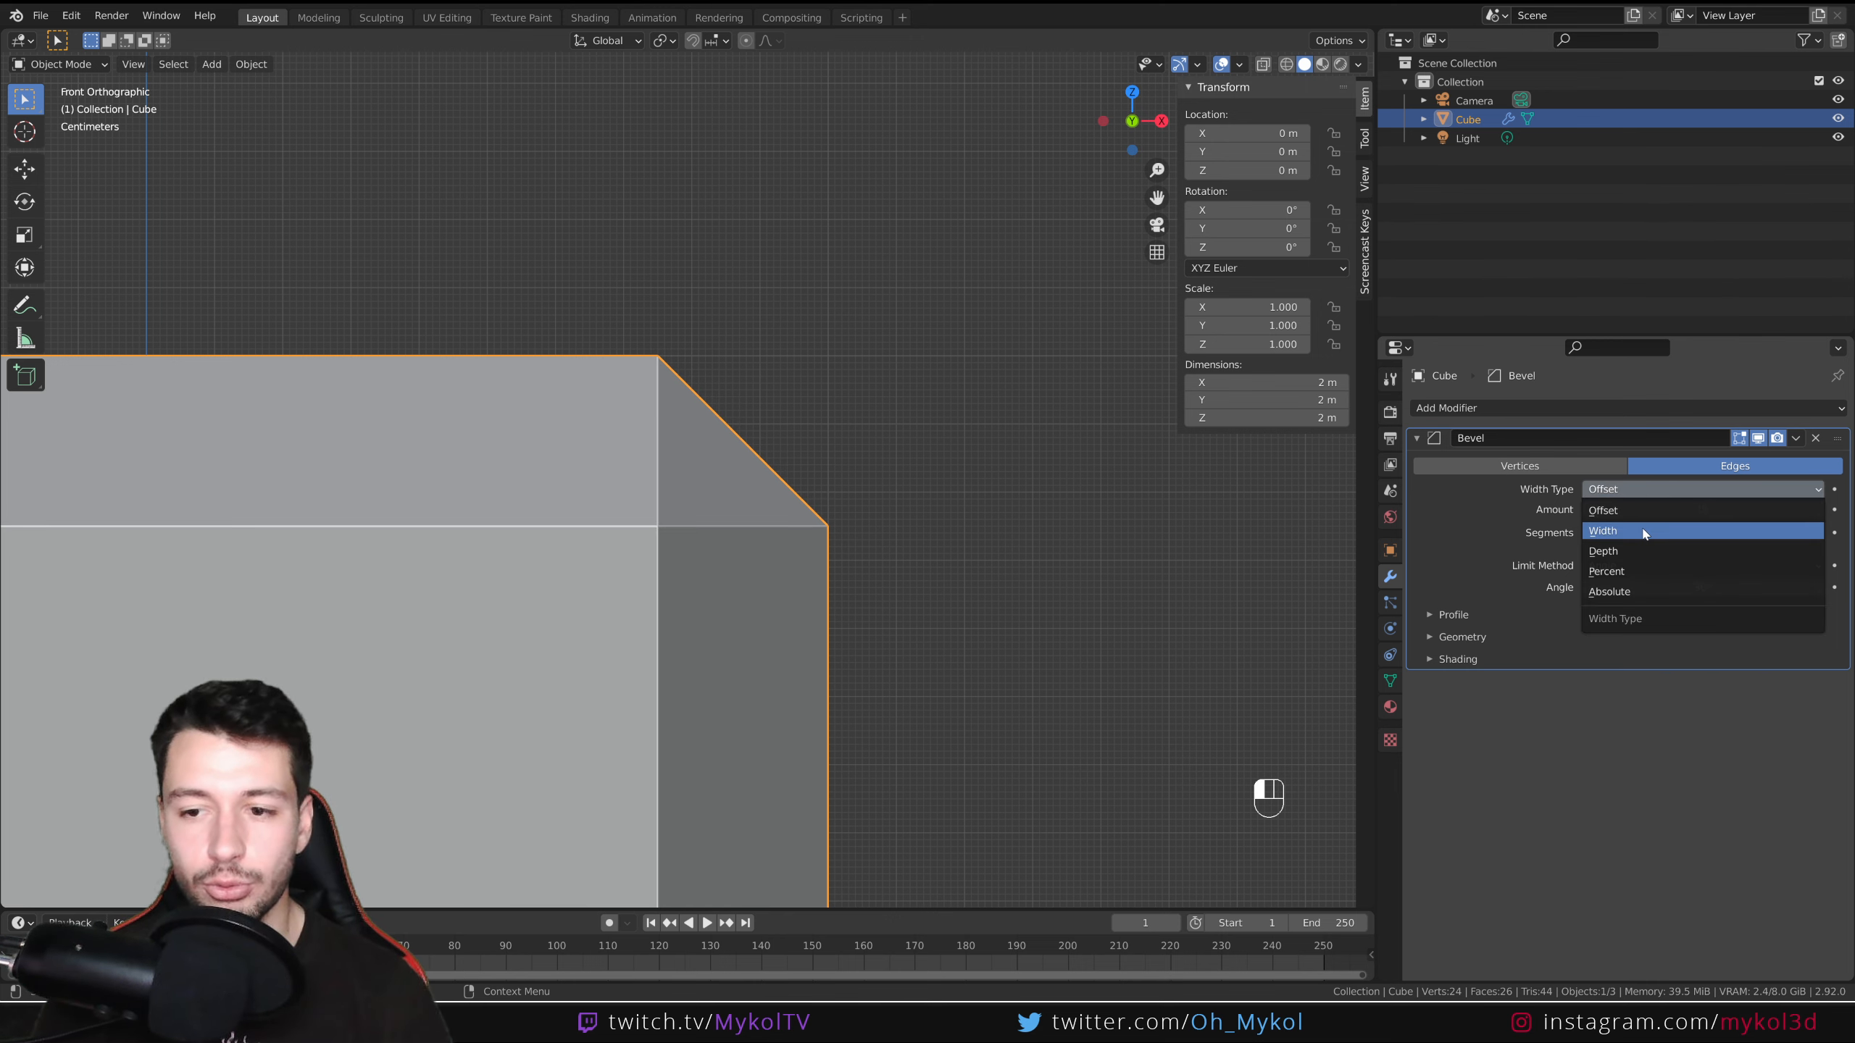
{"action": "left_click", "coordinate": [1646, 531]}
{"action": "left_click", "coordinate": [1645, 489]}
{"action": "left_click", "coordinate": [1643, 514]}
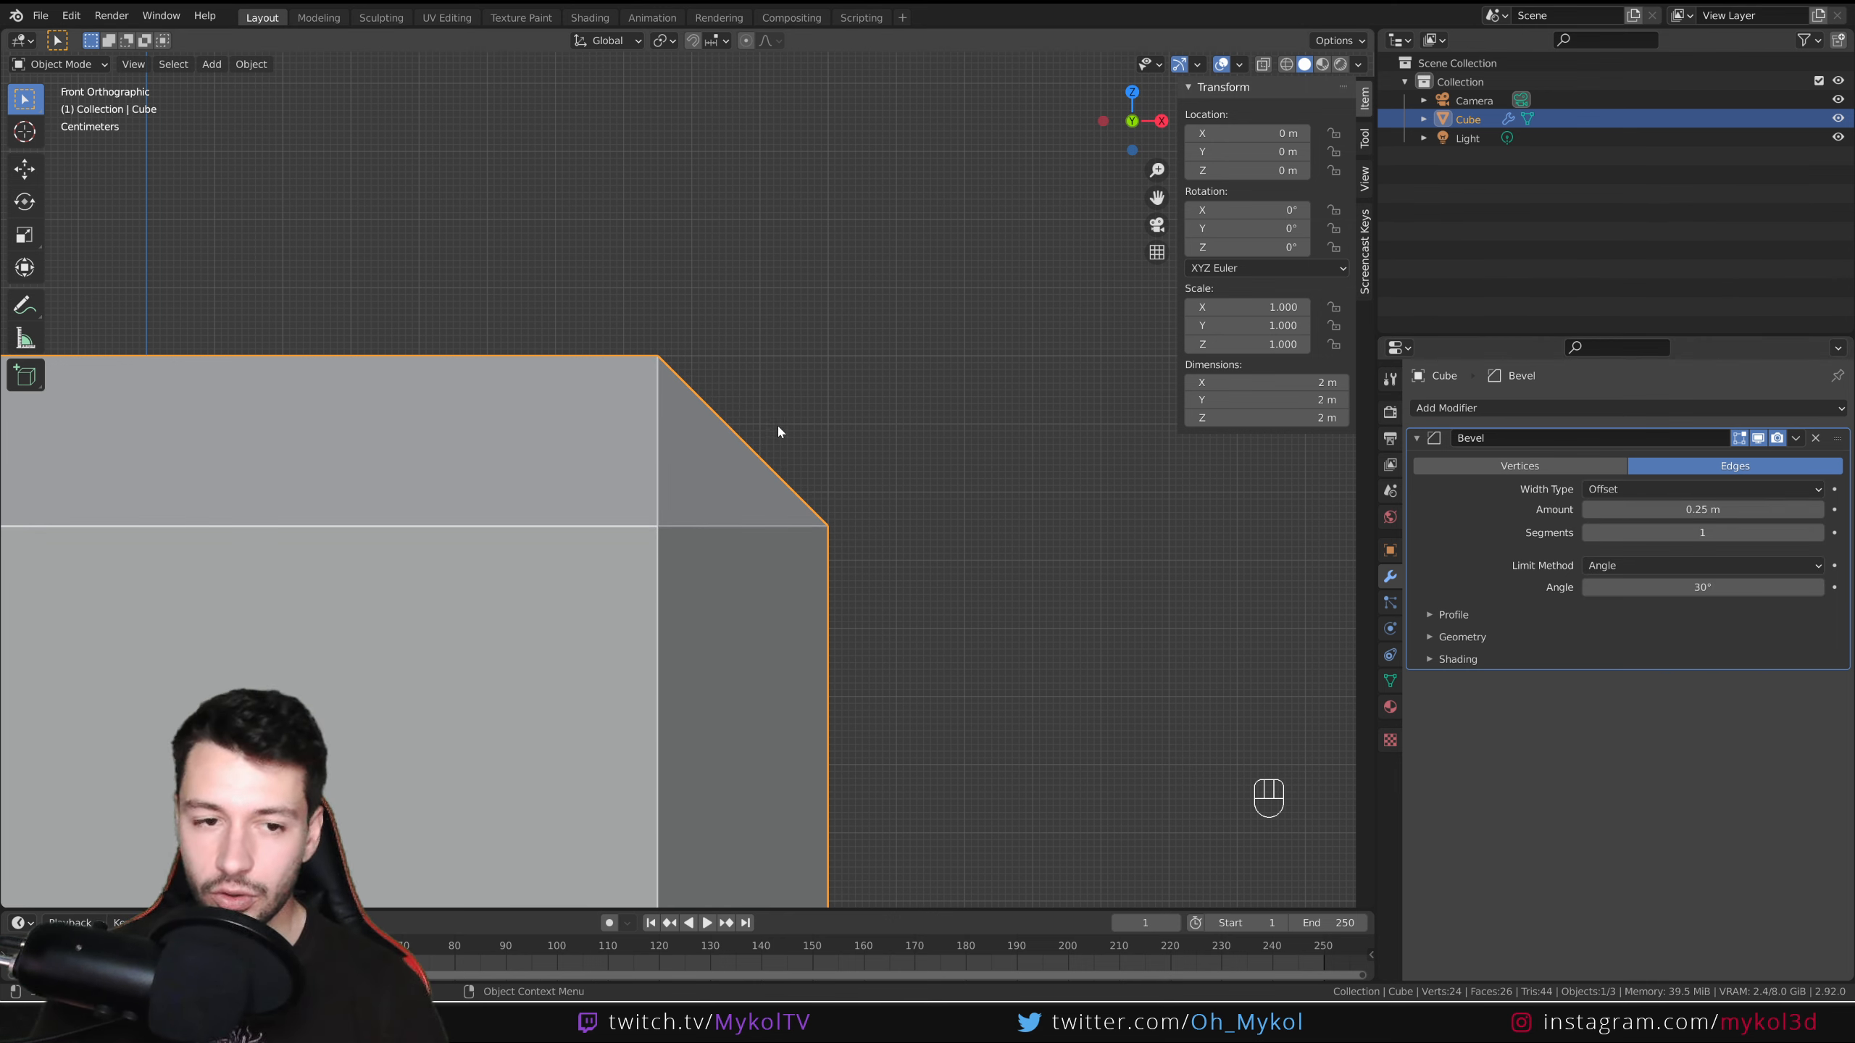
Toggle the Bevel modifier's viewport display off and on twice to compare the corner with the original cube.
{"action": "scroll", "coordinate": [777, 423], "scroll_direction": "down", "scroll_amount": 1}
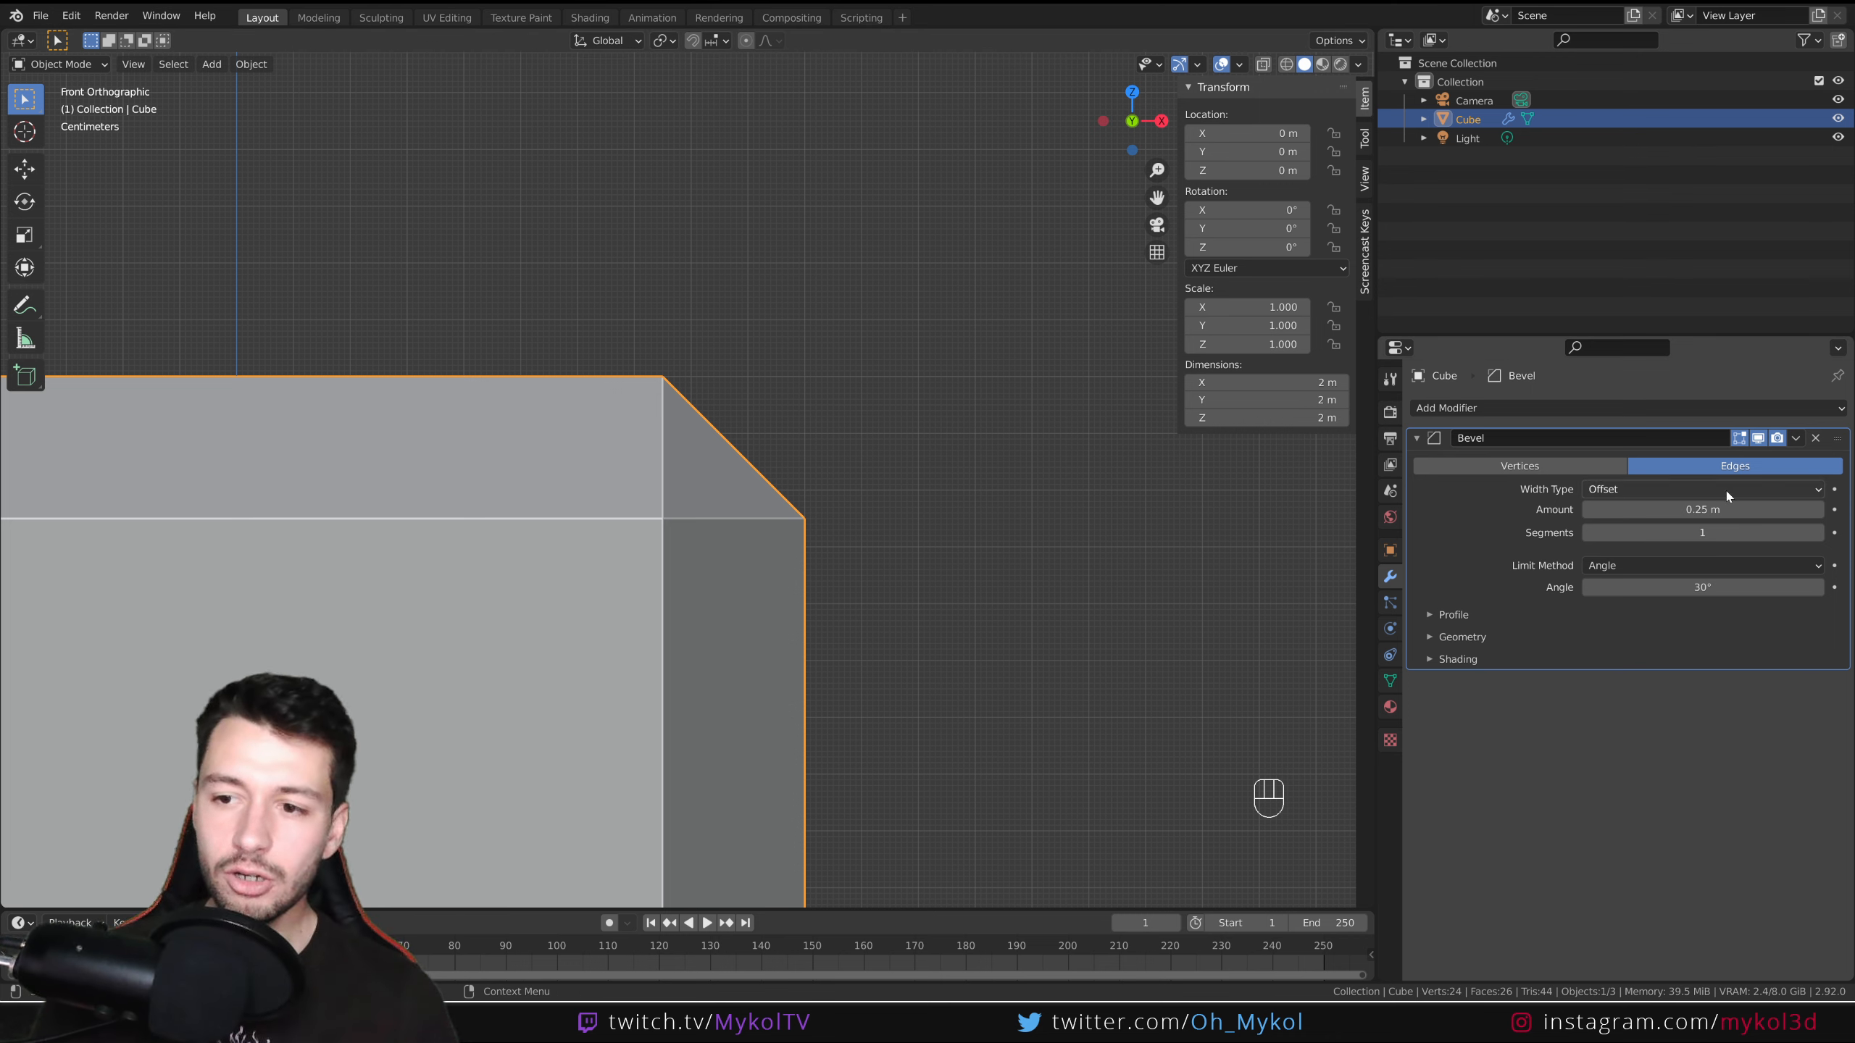
{"action": "left_click", "coordinate": [1758, 439]}
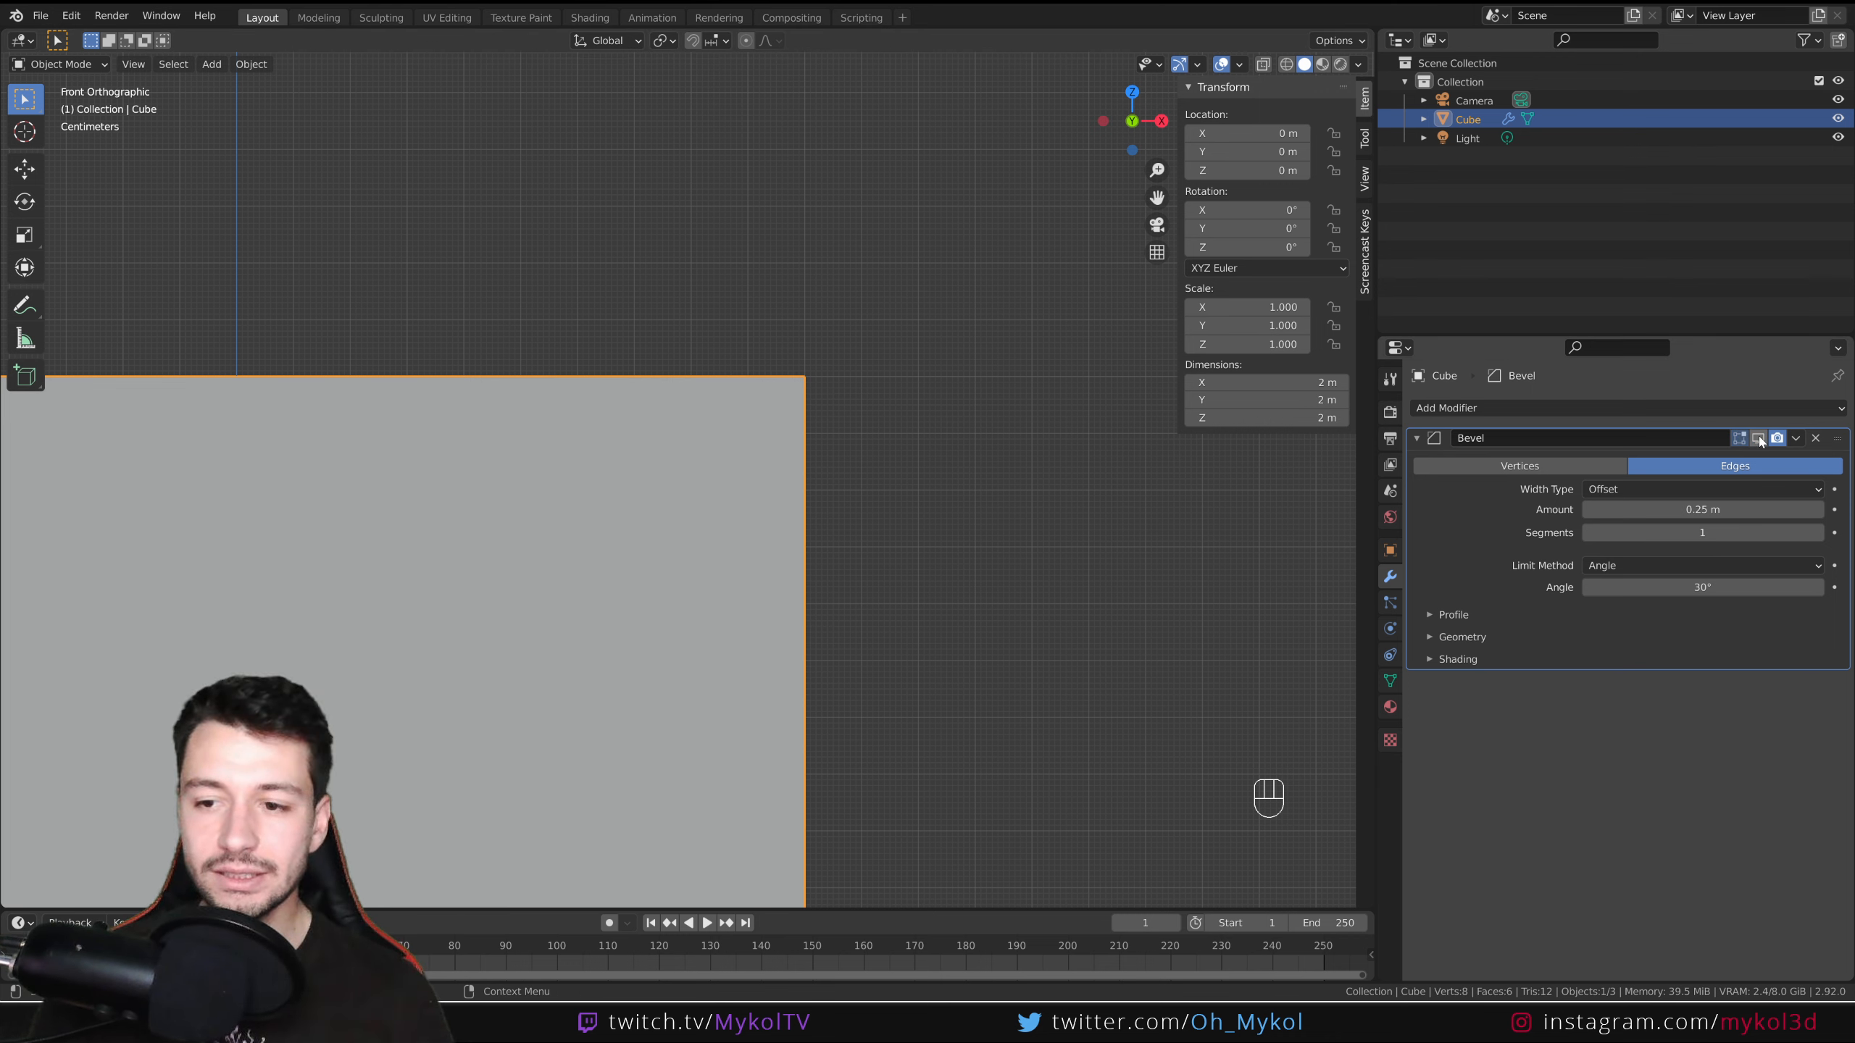
{"action": "left_click", "coordinate": [1759, 439]}
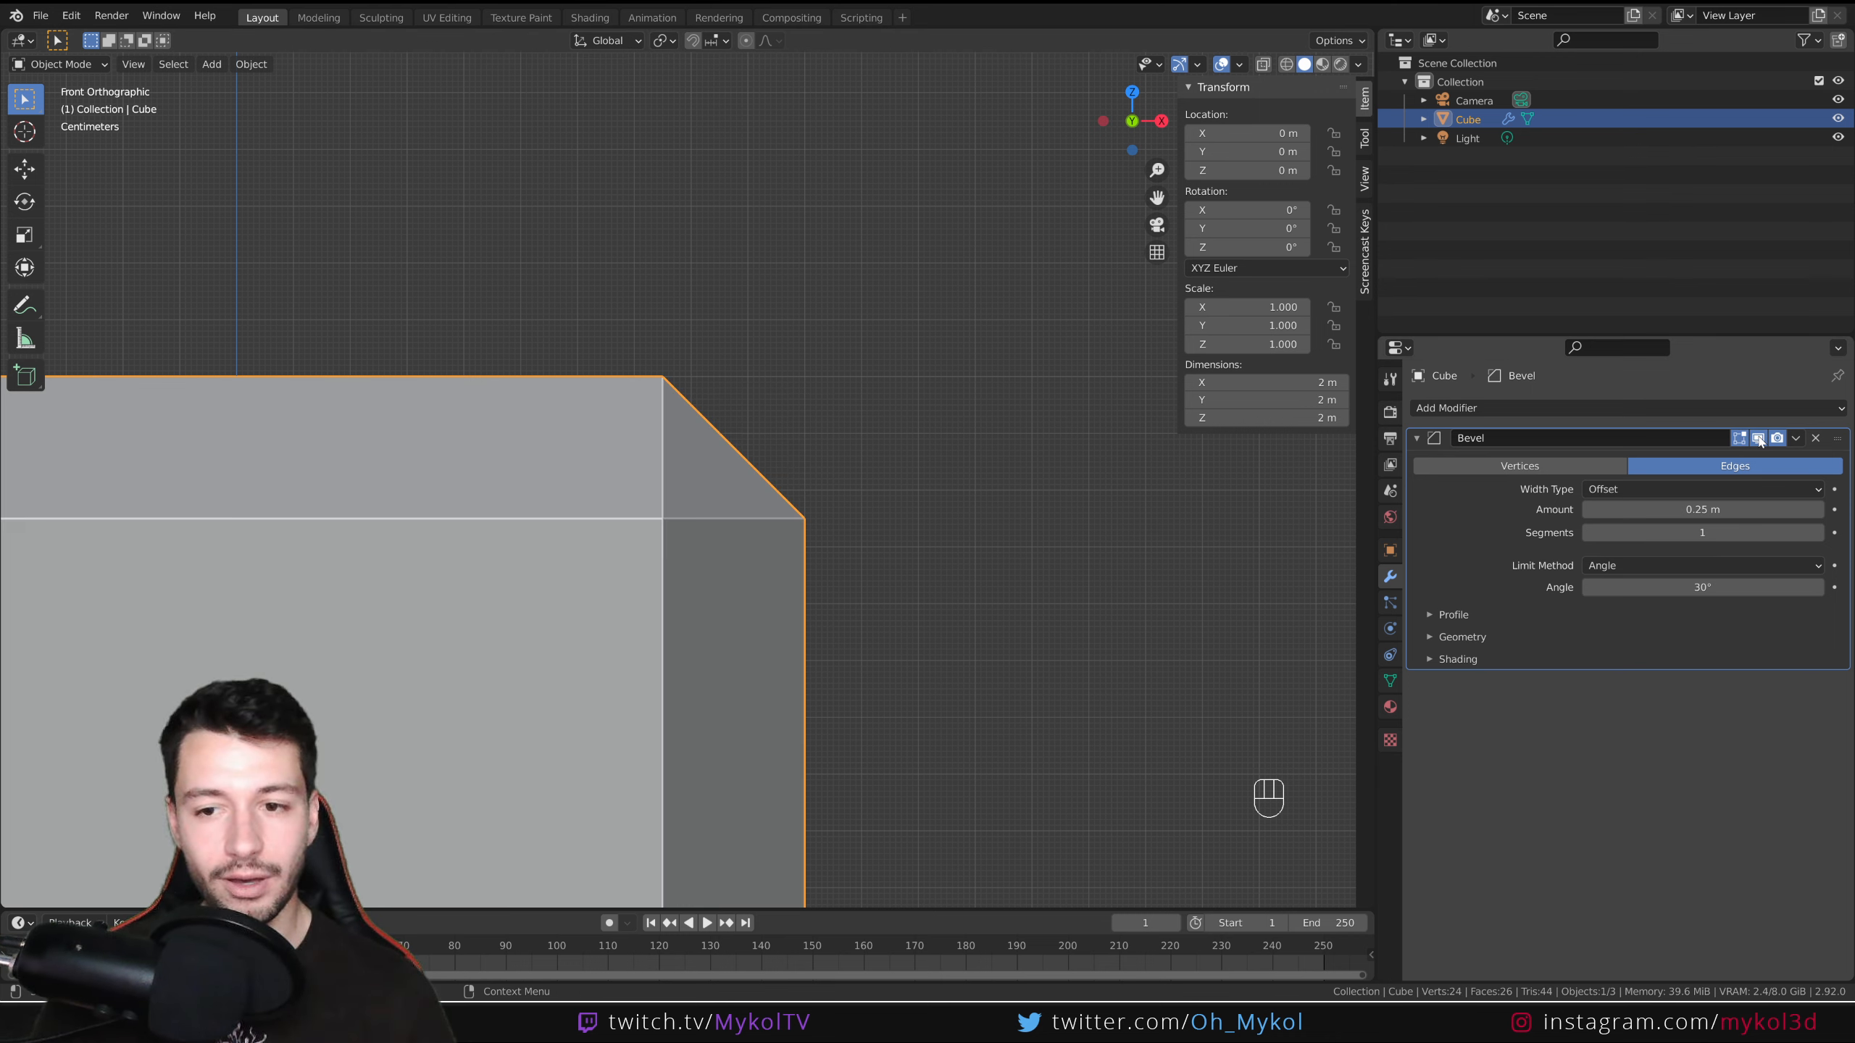
{"action": "left_click", "coordinate": [1759, 438]}
{"action": "left_click", "coordinate": [1758, 438]}
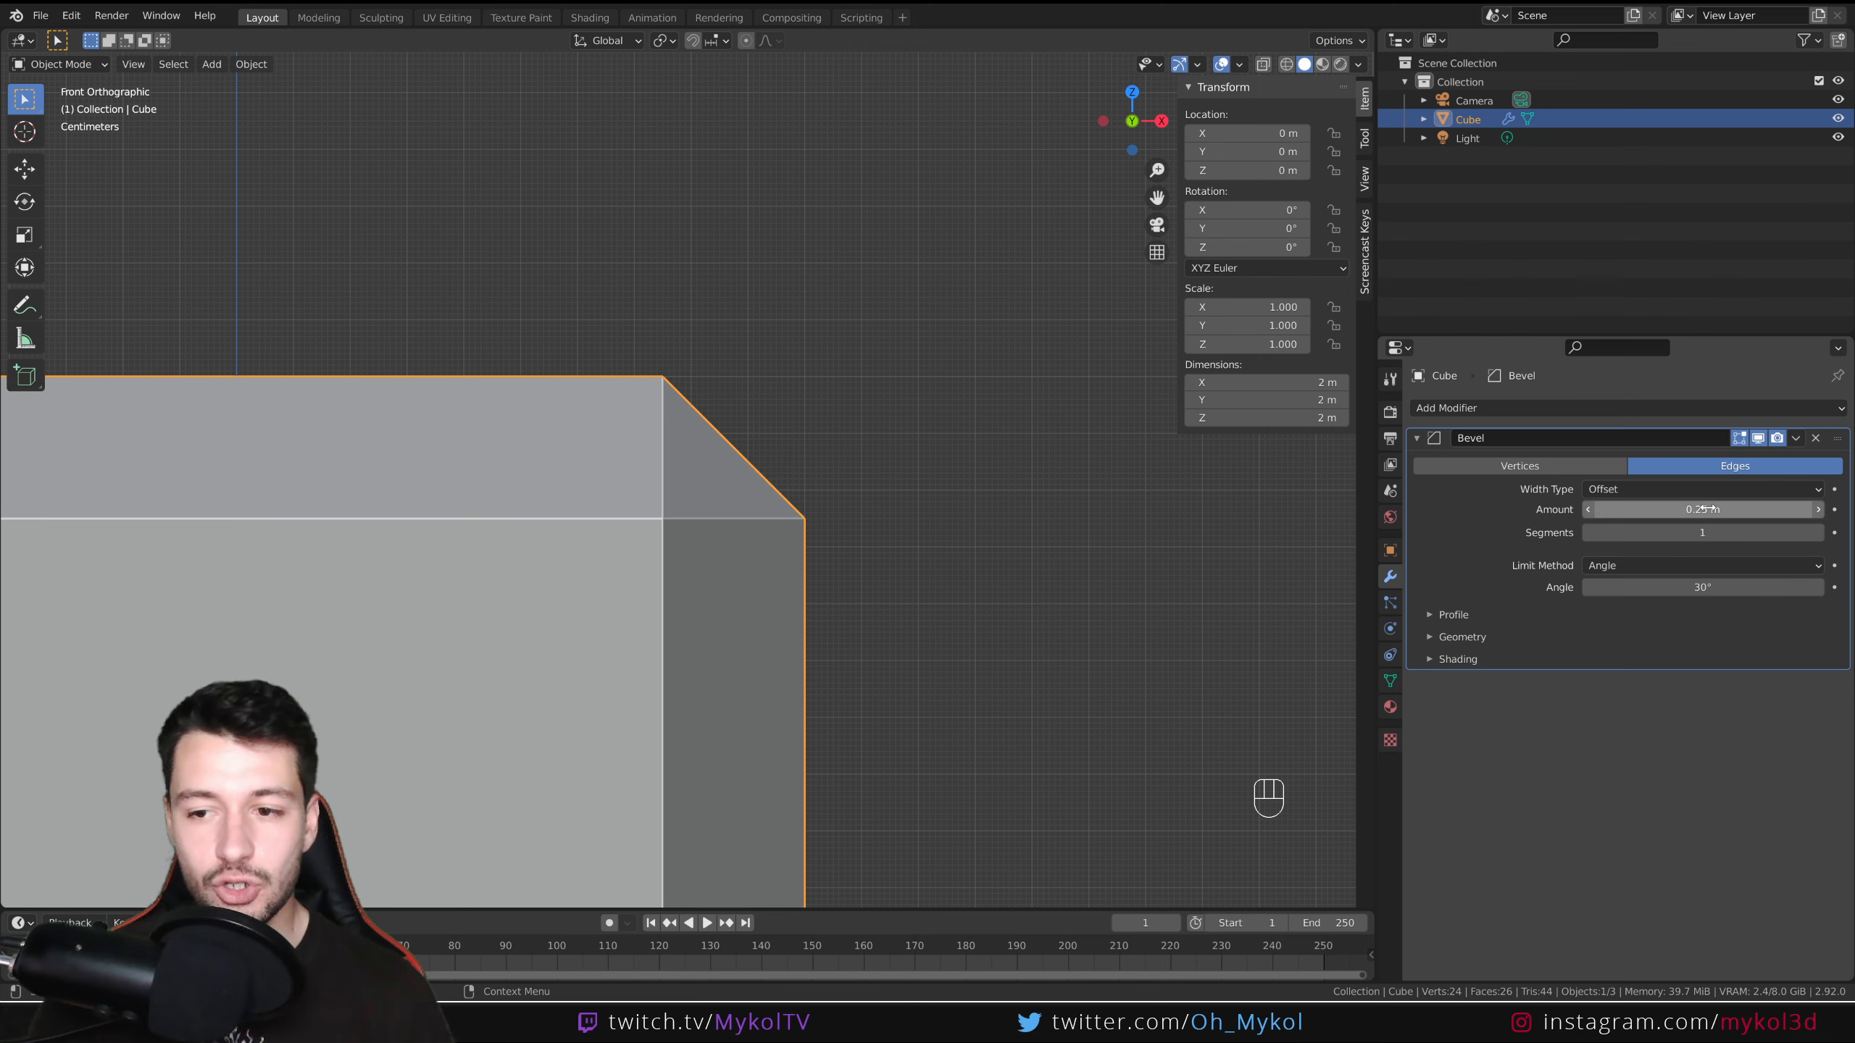
Annotate the offset distance with a double-headed horizontal arrow from the bevel's upper vertex to the original corner.
{"action": "scroll", "coordinate": [792, 475], "scroll_direction": "up", "scroll_amount": 1}
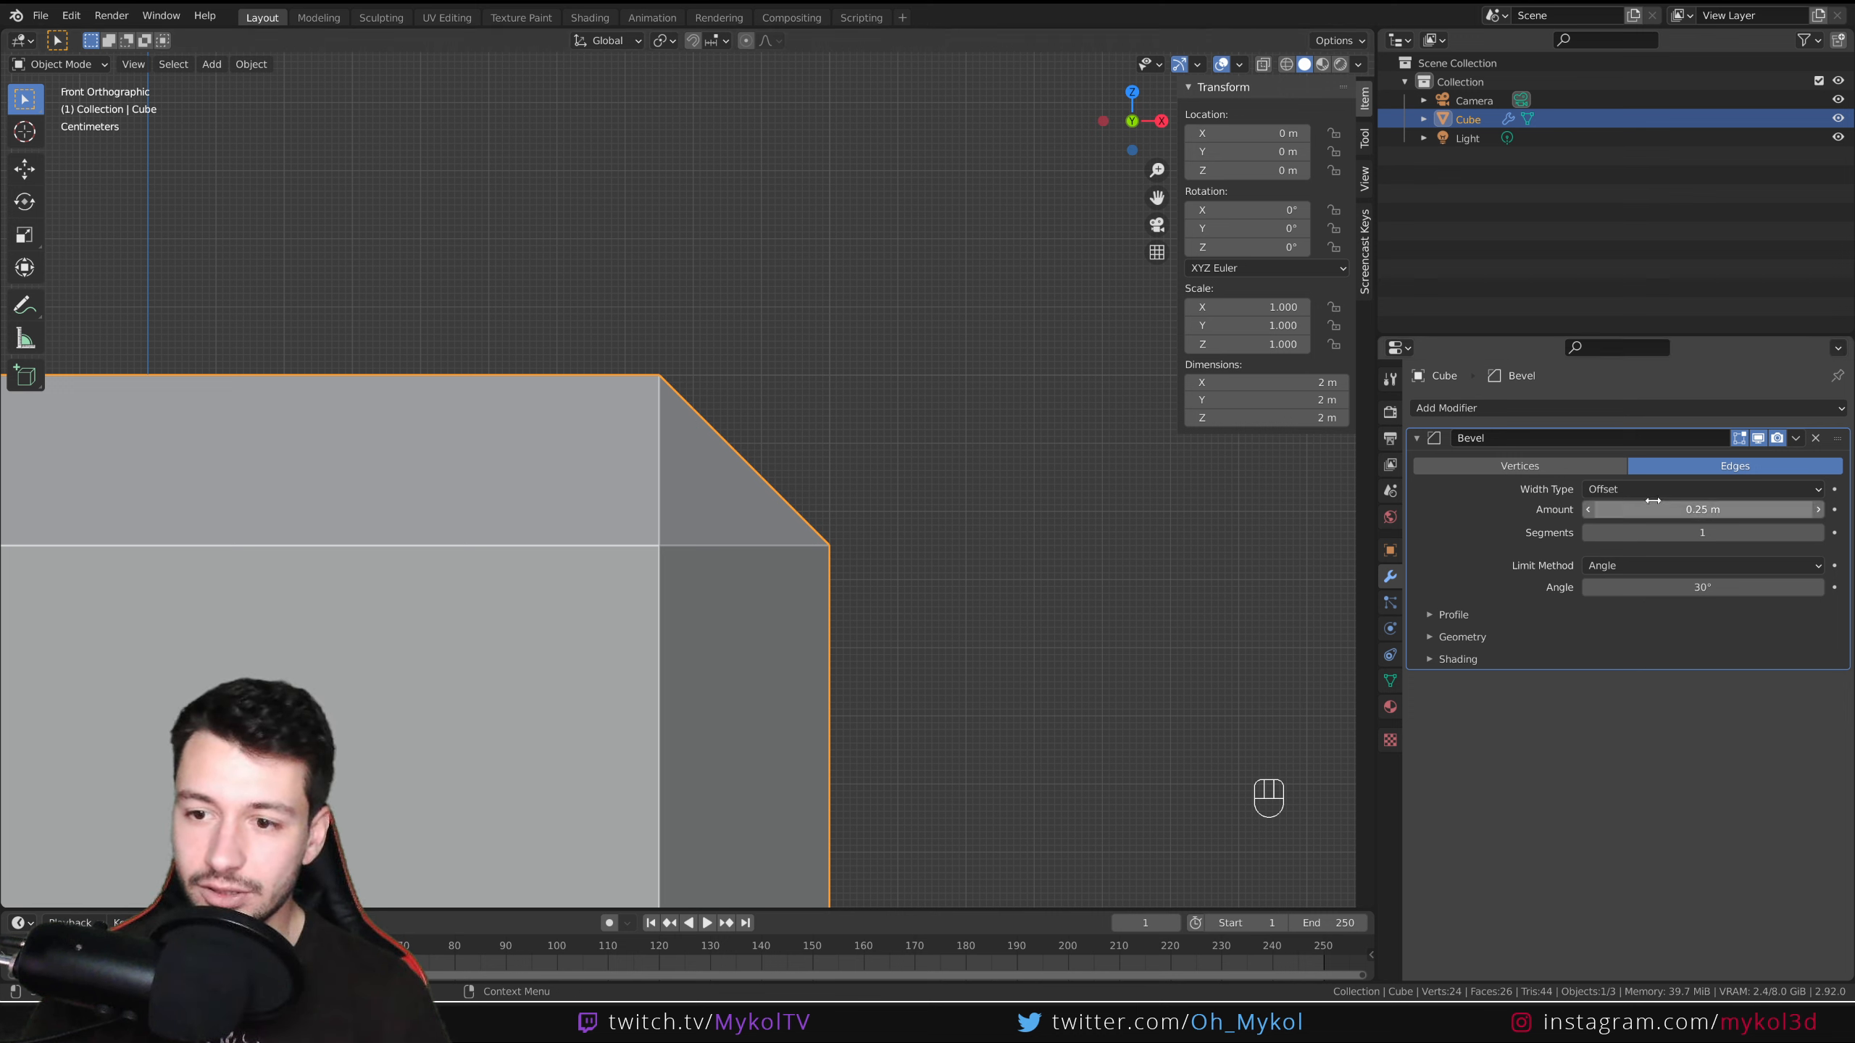
{"action": "key", "text": "d"}
{"action": "mouse_move", "coordinate": [664, 378]}
{"action": "left_mouse_down"}
{"action": "mouse_move", "coordinate": [824, 374]}
{"action": "mouse_move", "coordinate": [661, 376]}
{"action": "mouse_move", "coordinate": [683, 392]}
{"action": "left_mouse_up"}
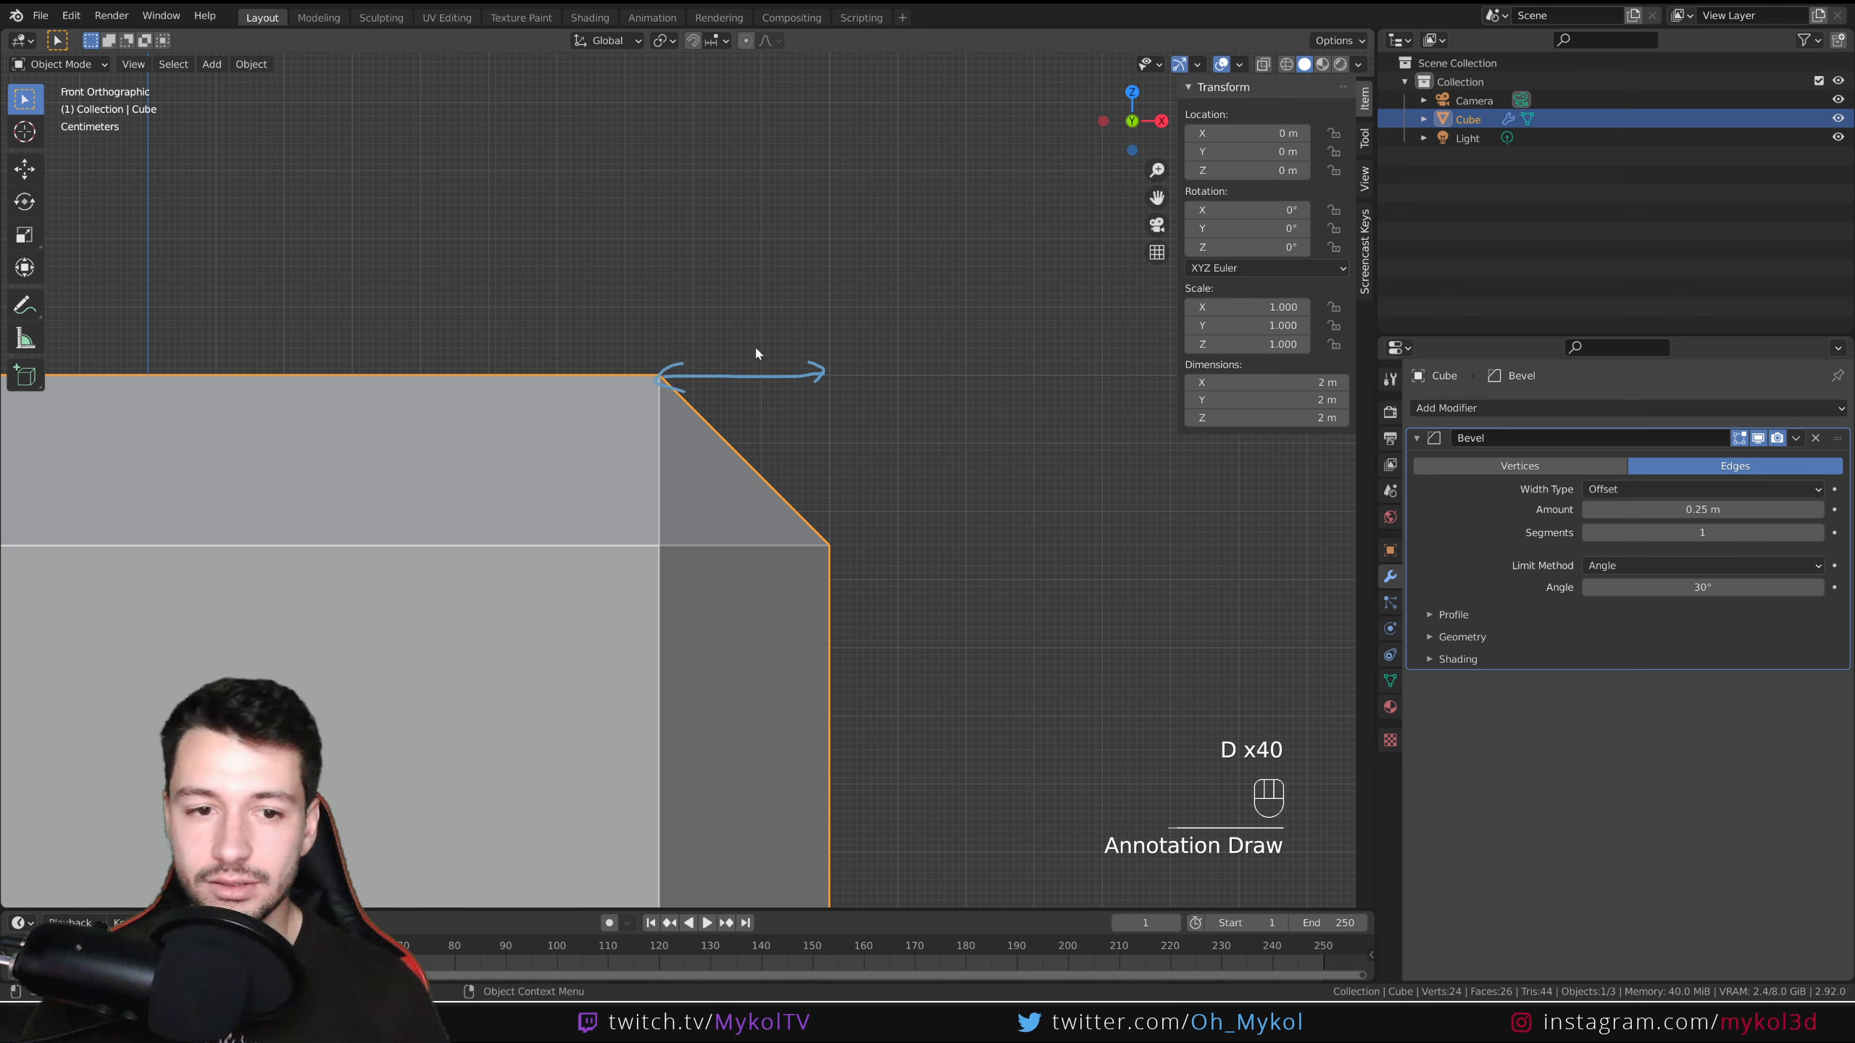
Try a Bevel amount of 0.1 m against the annotated arrow and undo that change.
{"action": "left_click", "coordinate": [1705, 510]}
{"action": "type", "text": "0"}
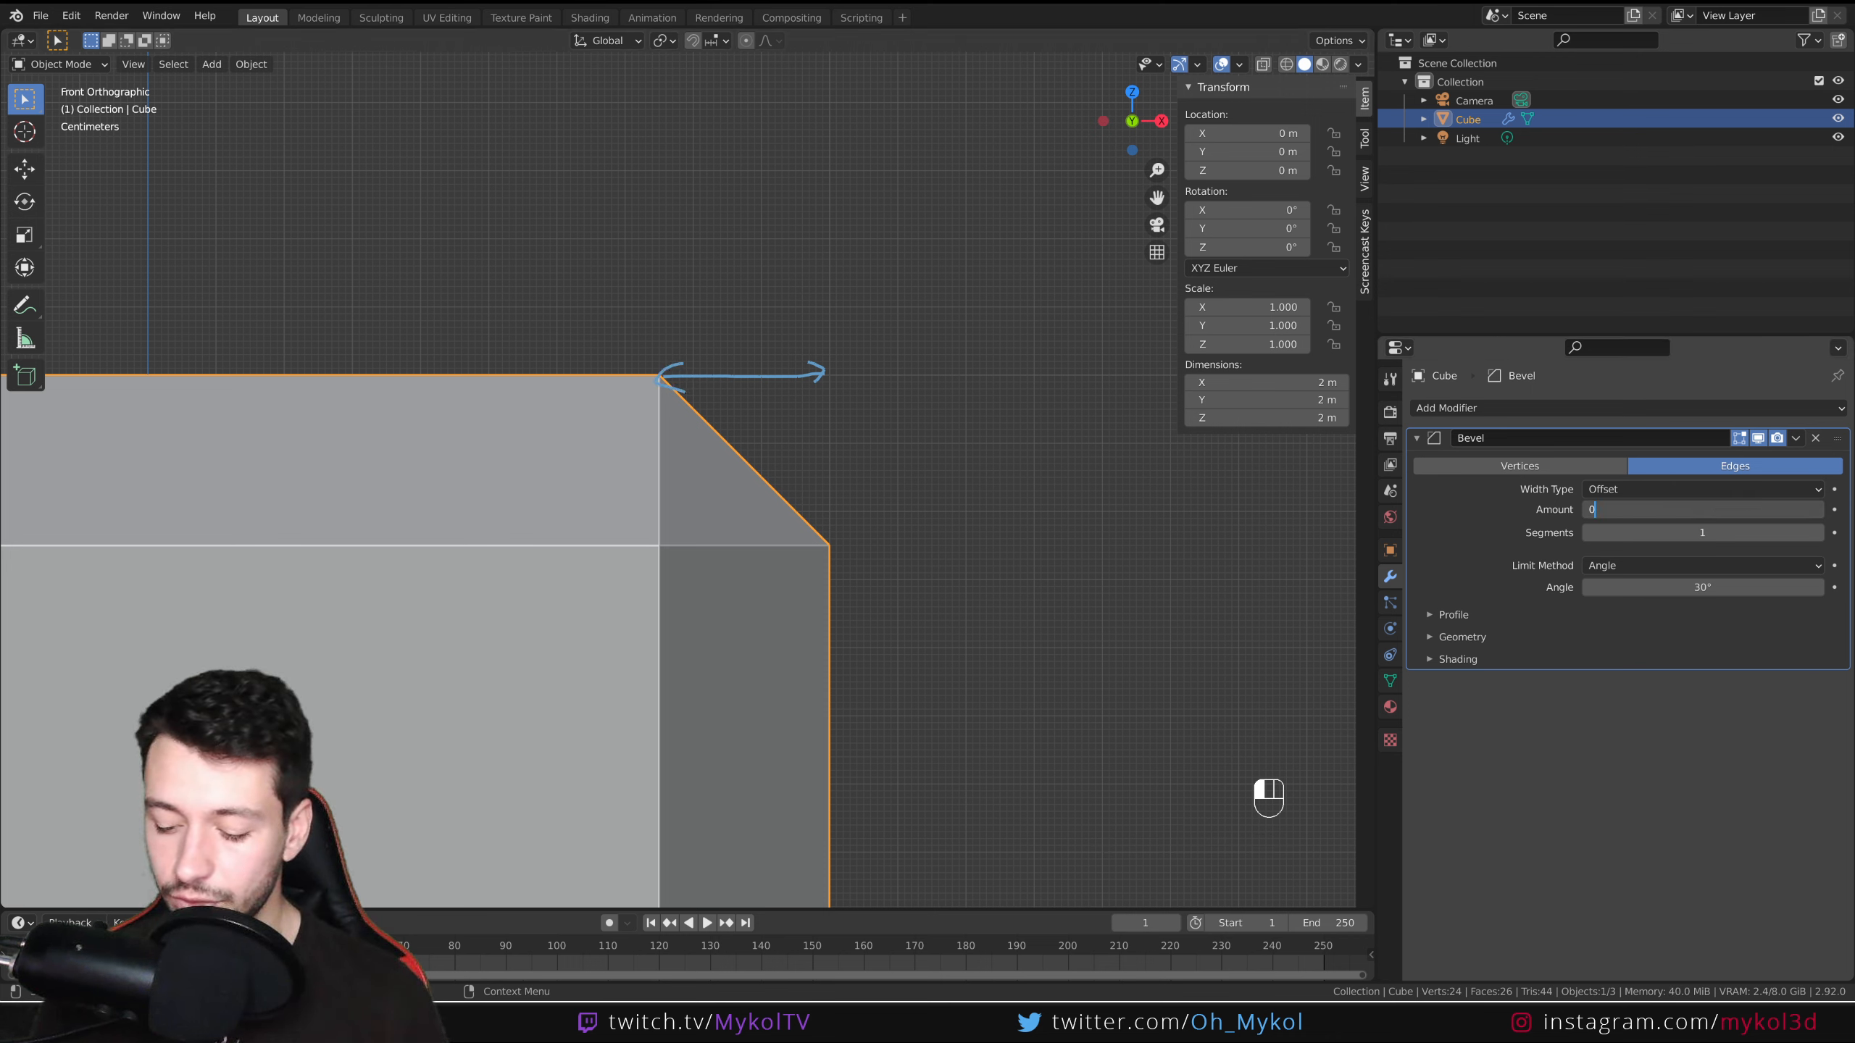
{"action": "type", "text": ".1"}
{"action": "key", "text": "Return"}
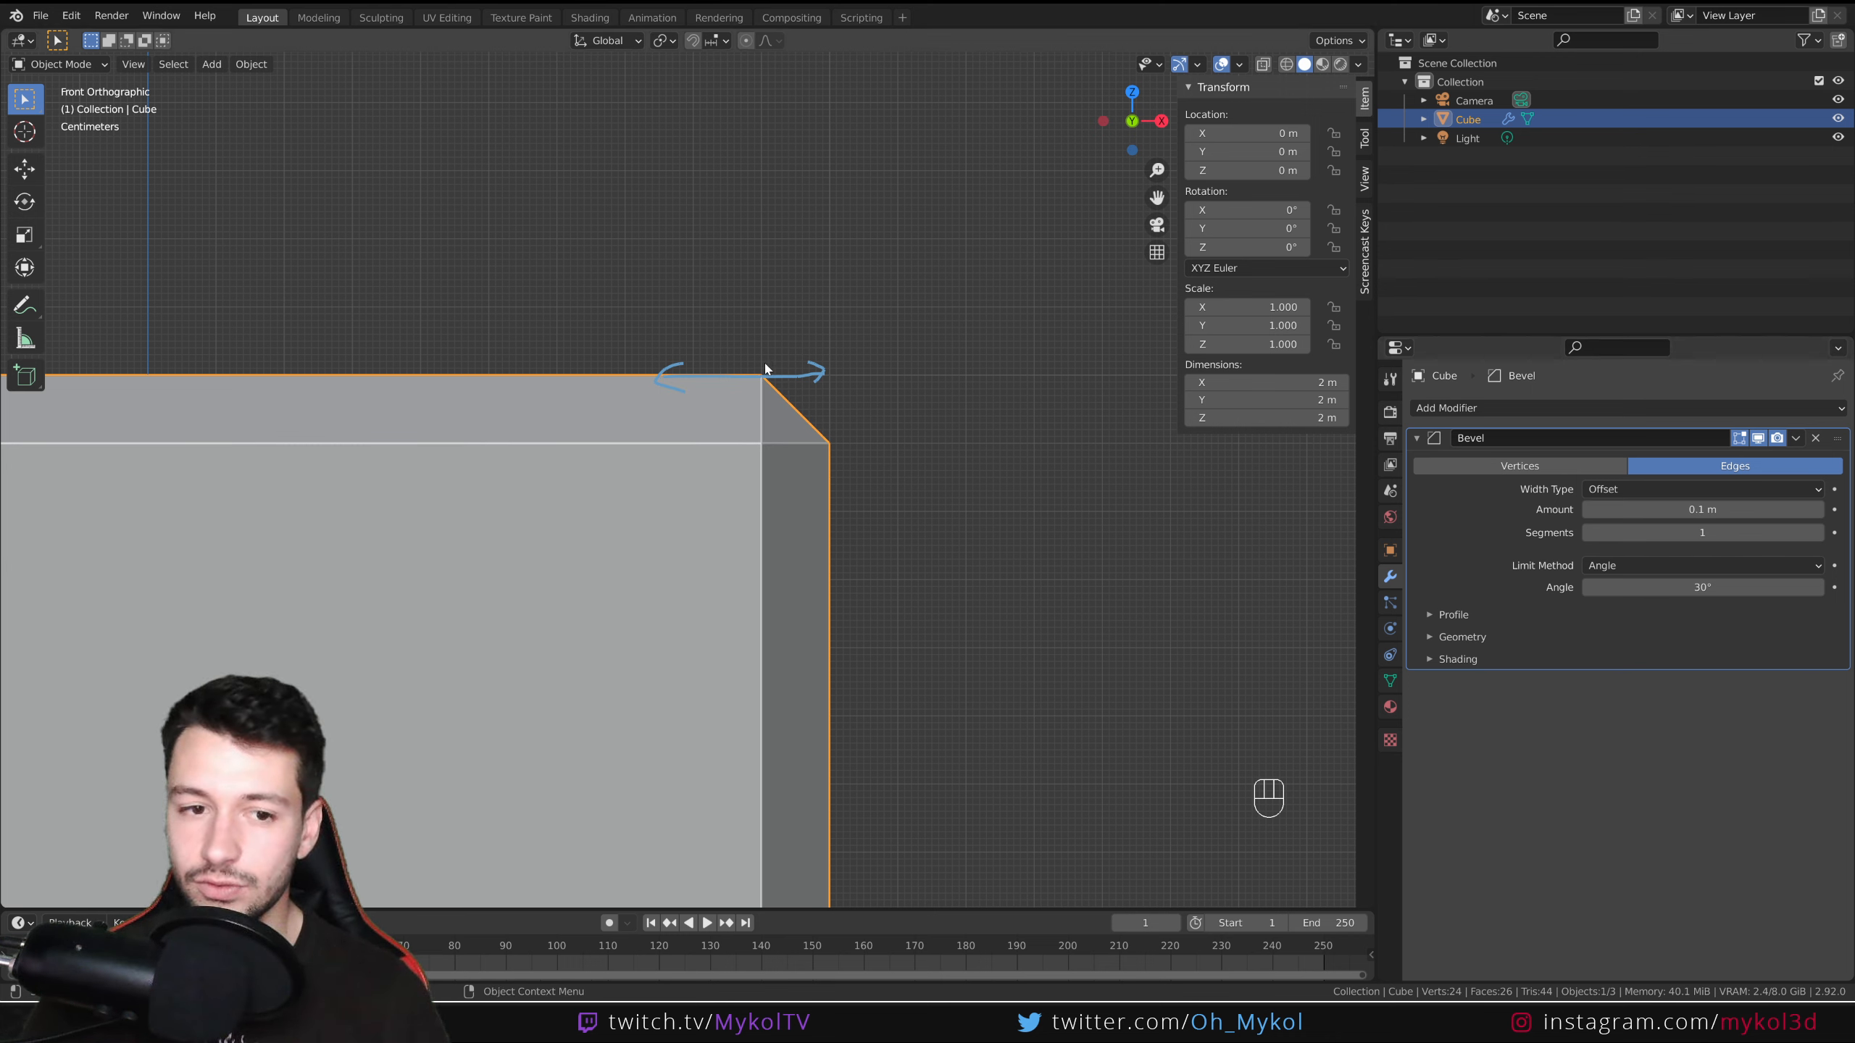
{"action": "key", "text": "ctrl+z"}
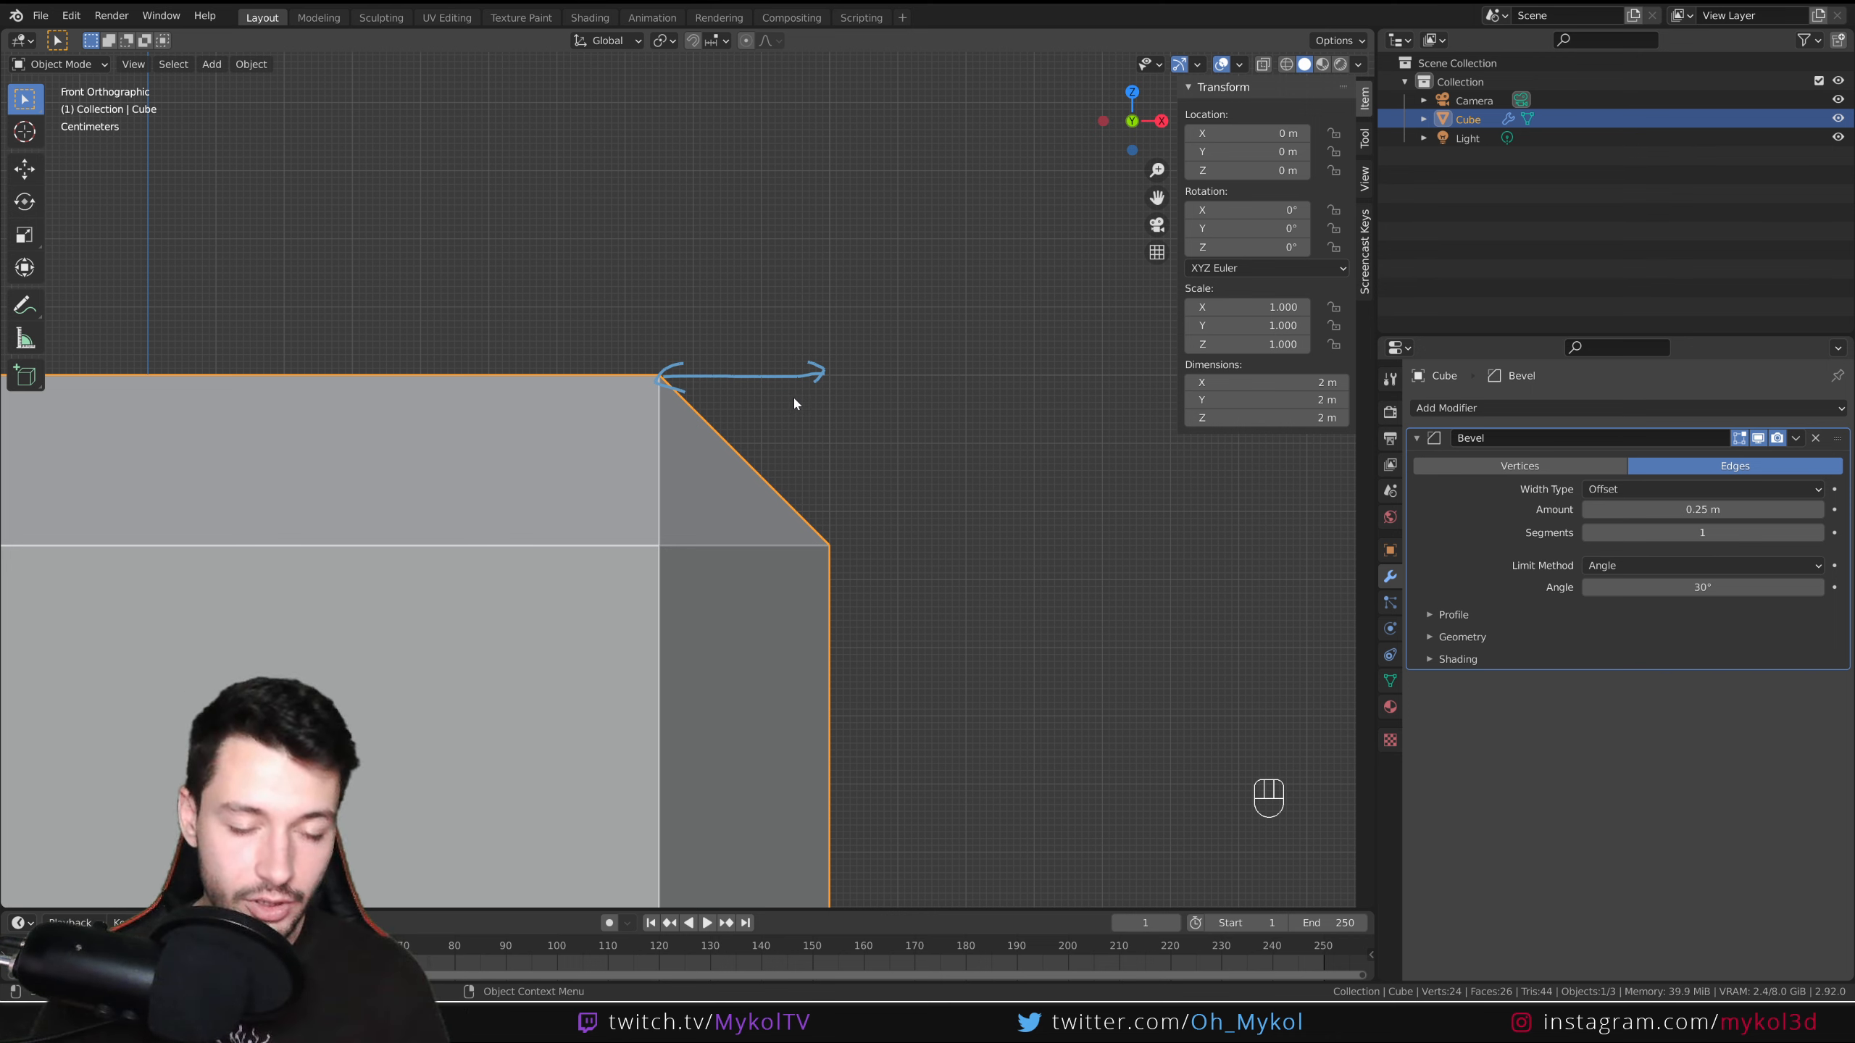
Erase the horizontal annotation arrow and set the Bevel modifier's width type to Width.
{"action": "mouse_move", "coordinate": [822, 375]}
{"action": "right_mouse_down"}
{"action": "mouse_move", "coordinate": [845, 373]}
{"action": "mouse_move", "coordinate": [661, 378]}
{"action": "right_mouse_up"}
{"action": "left_click", "coordinate": [1660, 491]}
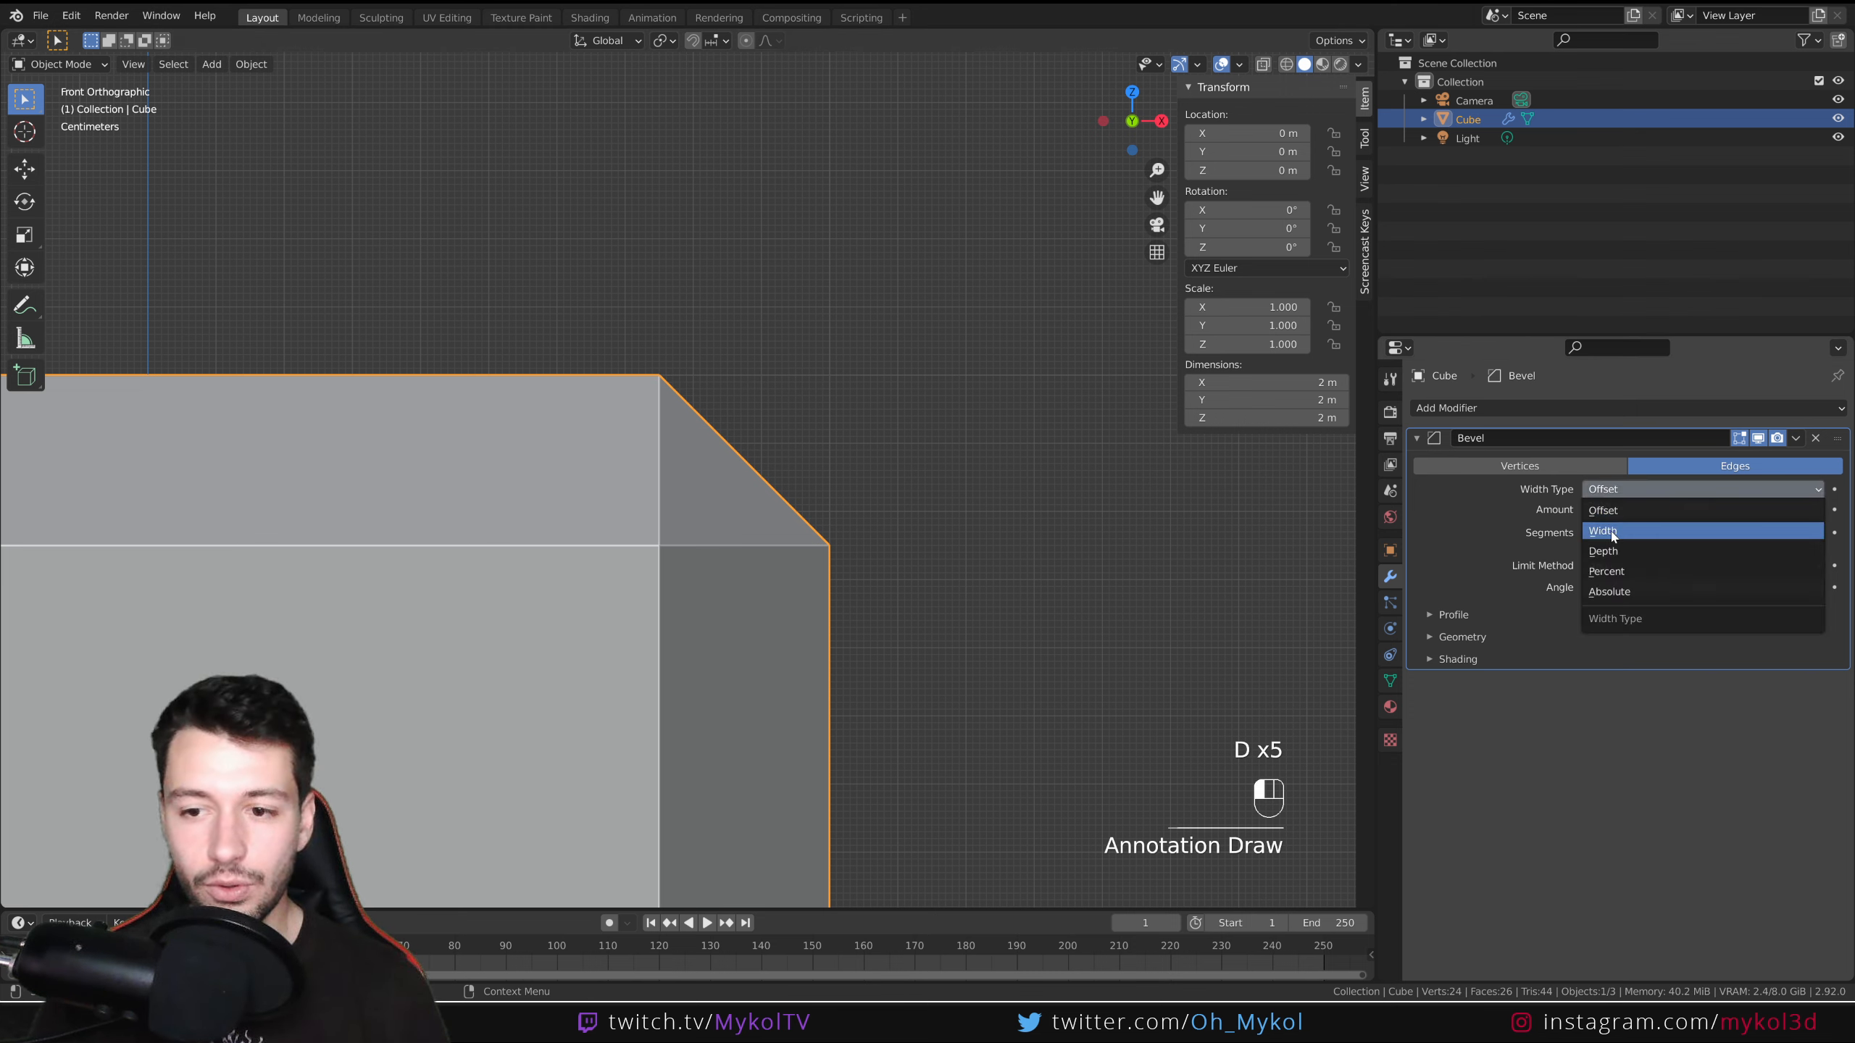
{"action": "left_click", "coordinate": [1650, 534]}
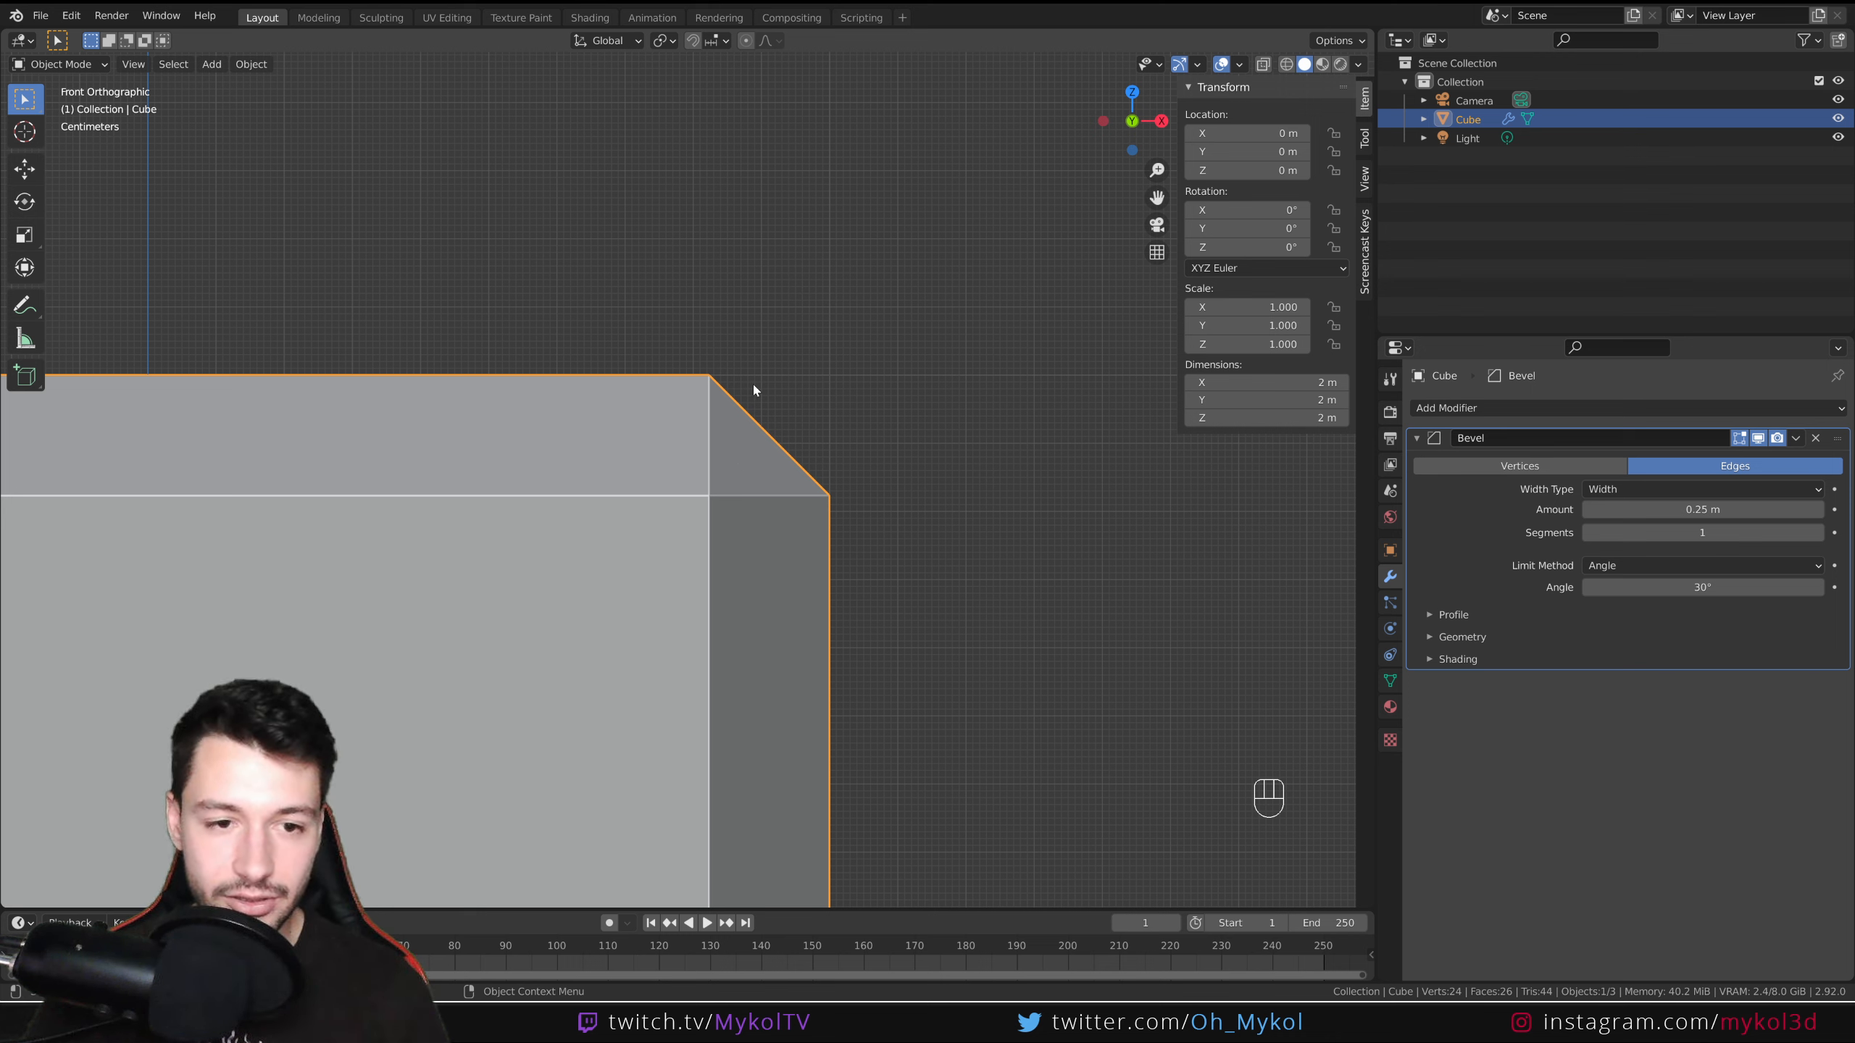
Annotate the bevel's sloped face with a double-headed arrow and set the Bevel amount to 0.3 m.
{"action": "mouse_move", "coordinate": [715, 372]}
{"action": "left_mouse_down"}
{"action": "mouse_move", "coordinate": [838, 472]}
{"action": "mouse_move", "coordinate": [714, 373]}
{"action": "left_mouse_up"}
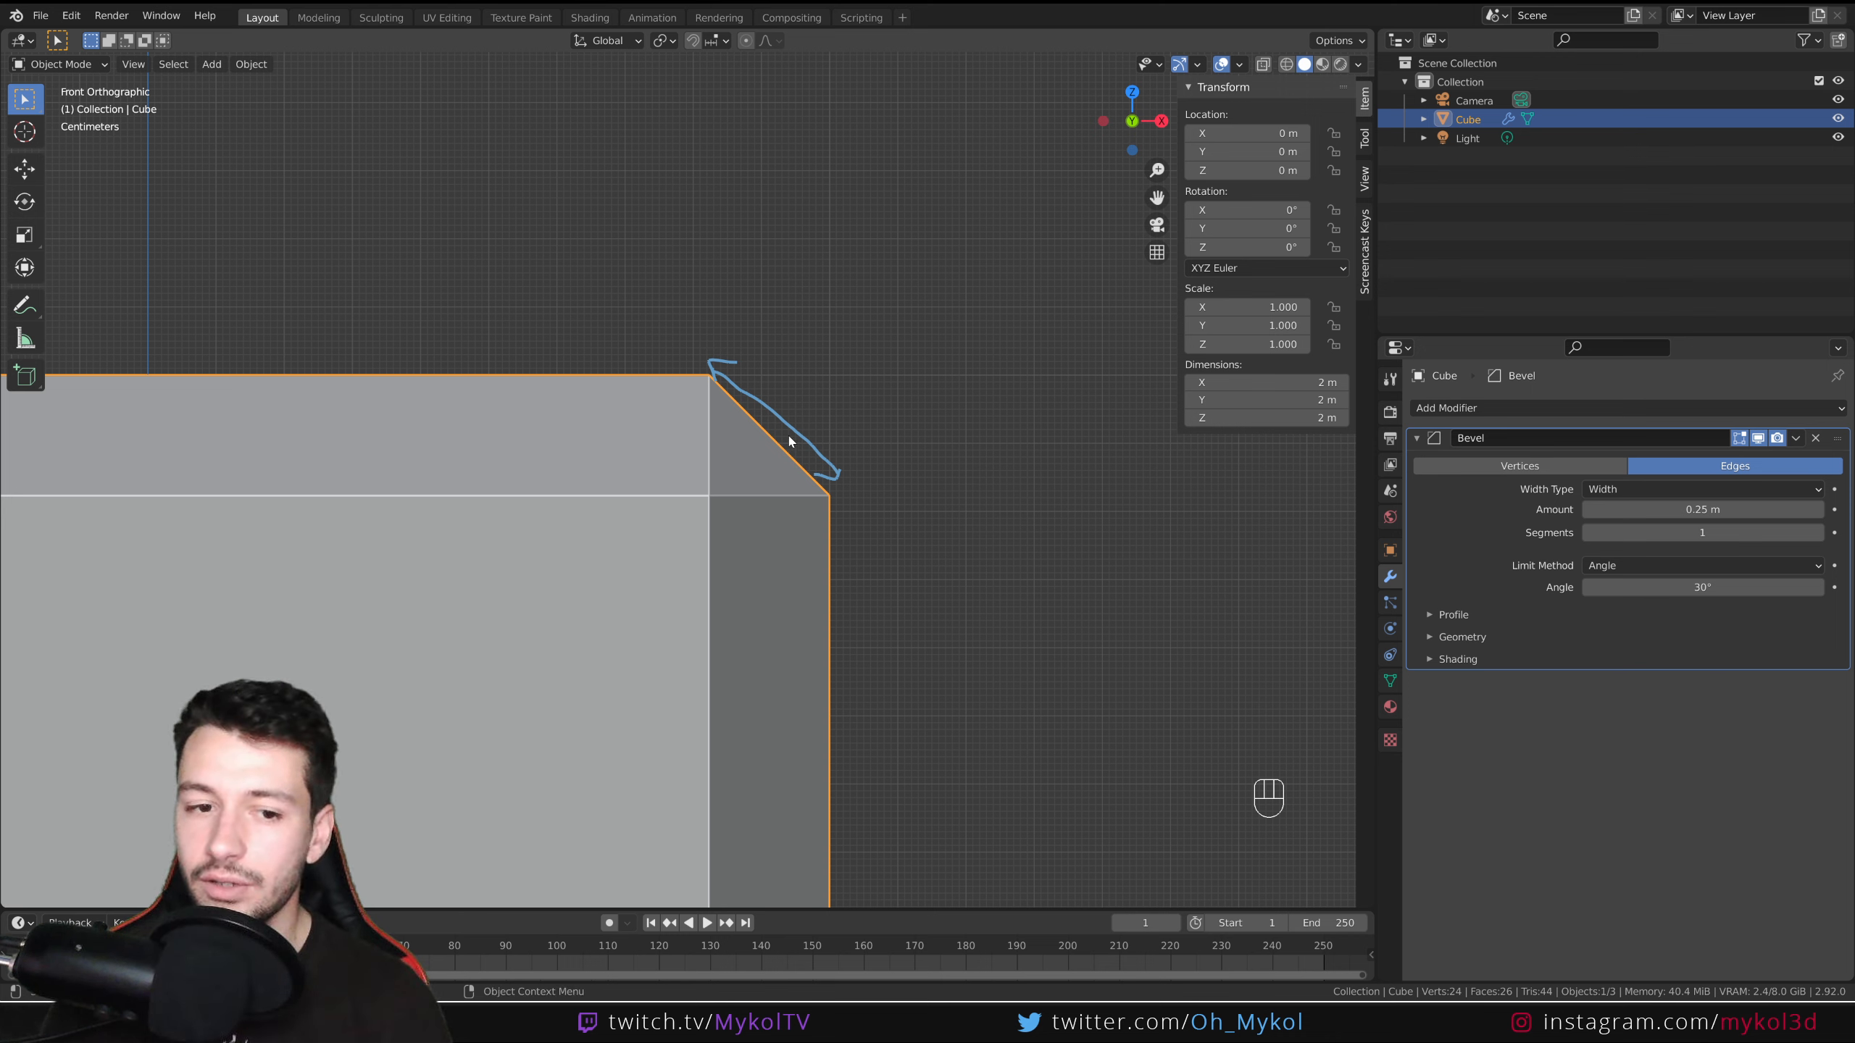
{"action": "left_click", "coordinate": [1621, 510]}
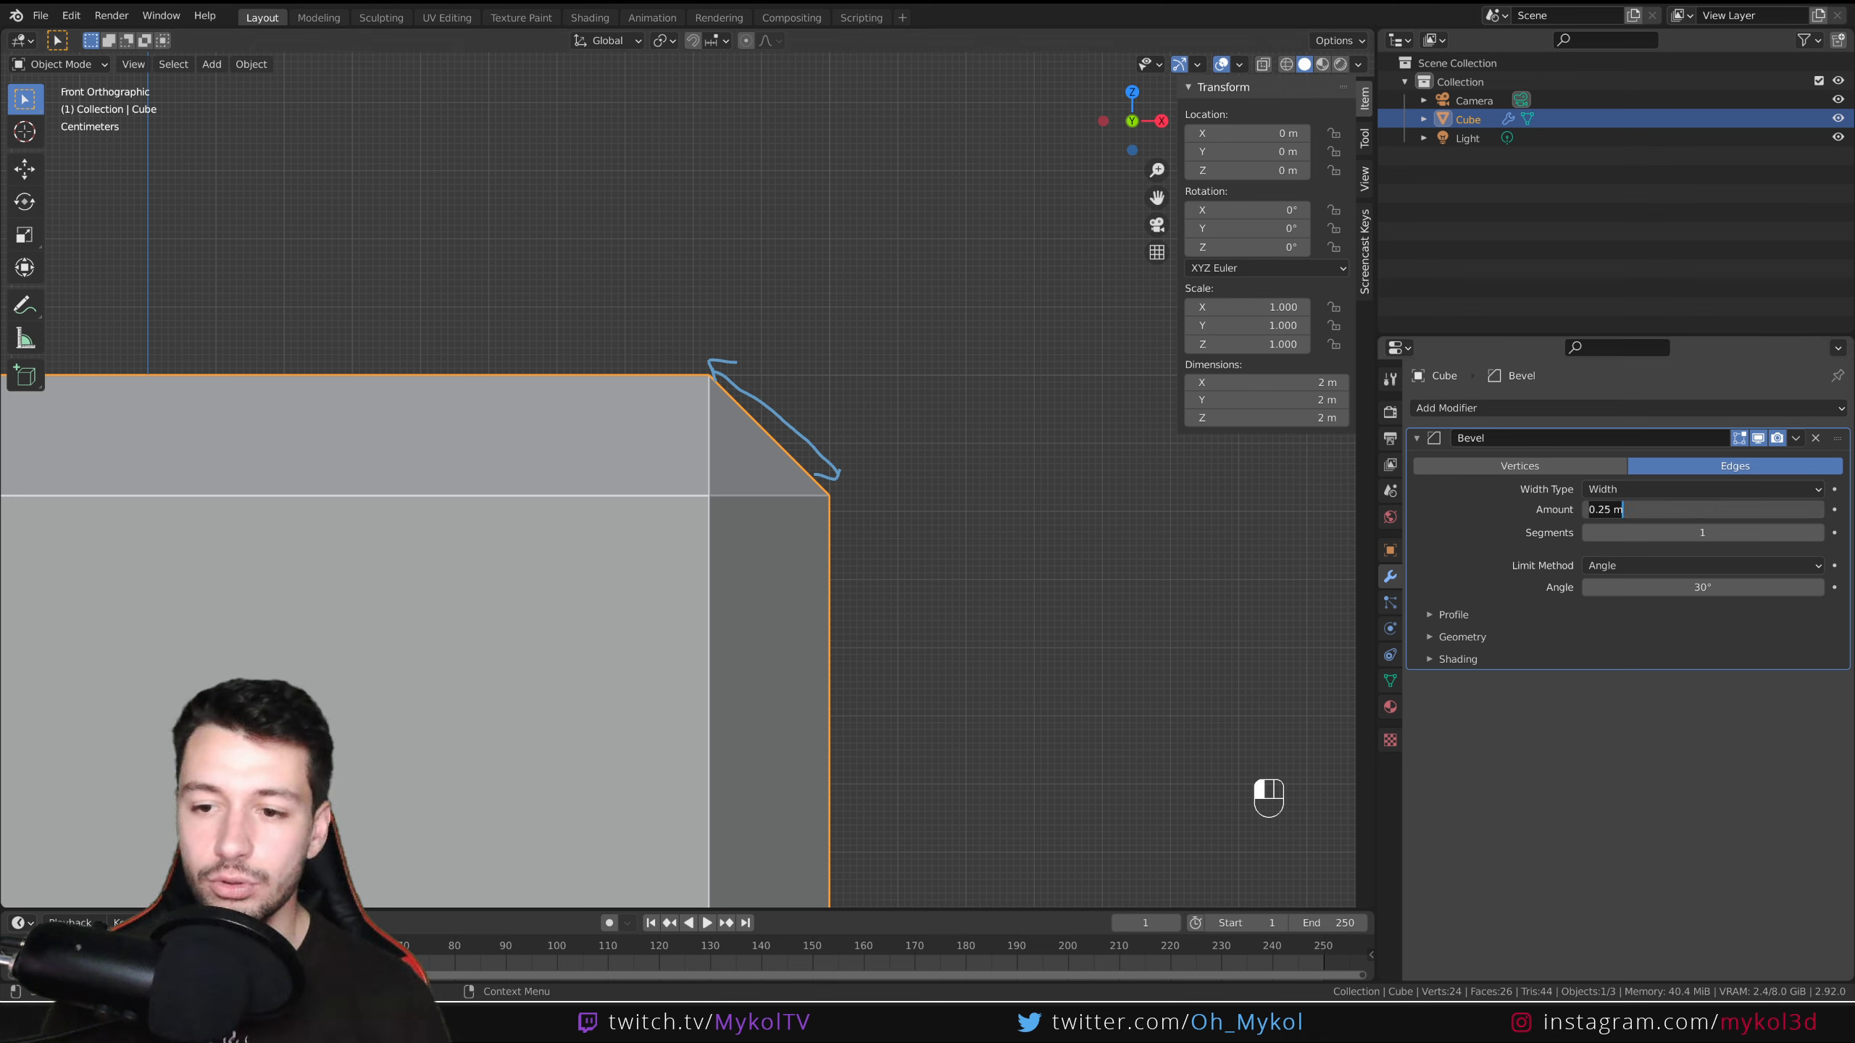
{"action": "type", "text": "0.3"}
{"action": "key", "text": "Return"}
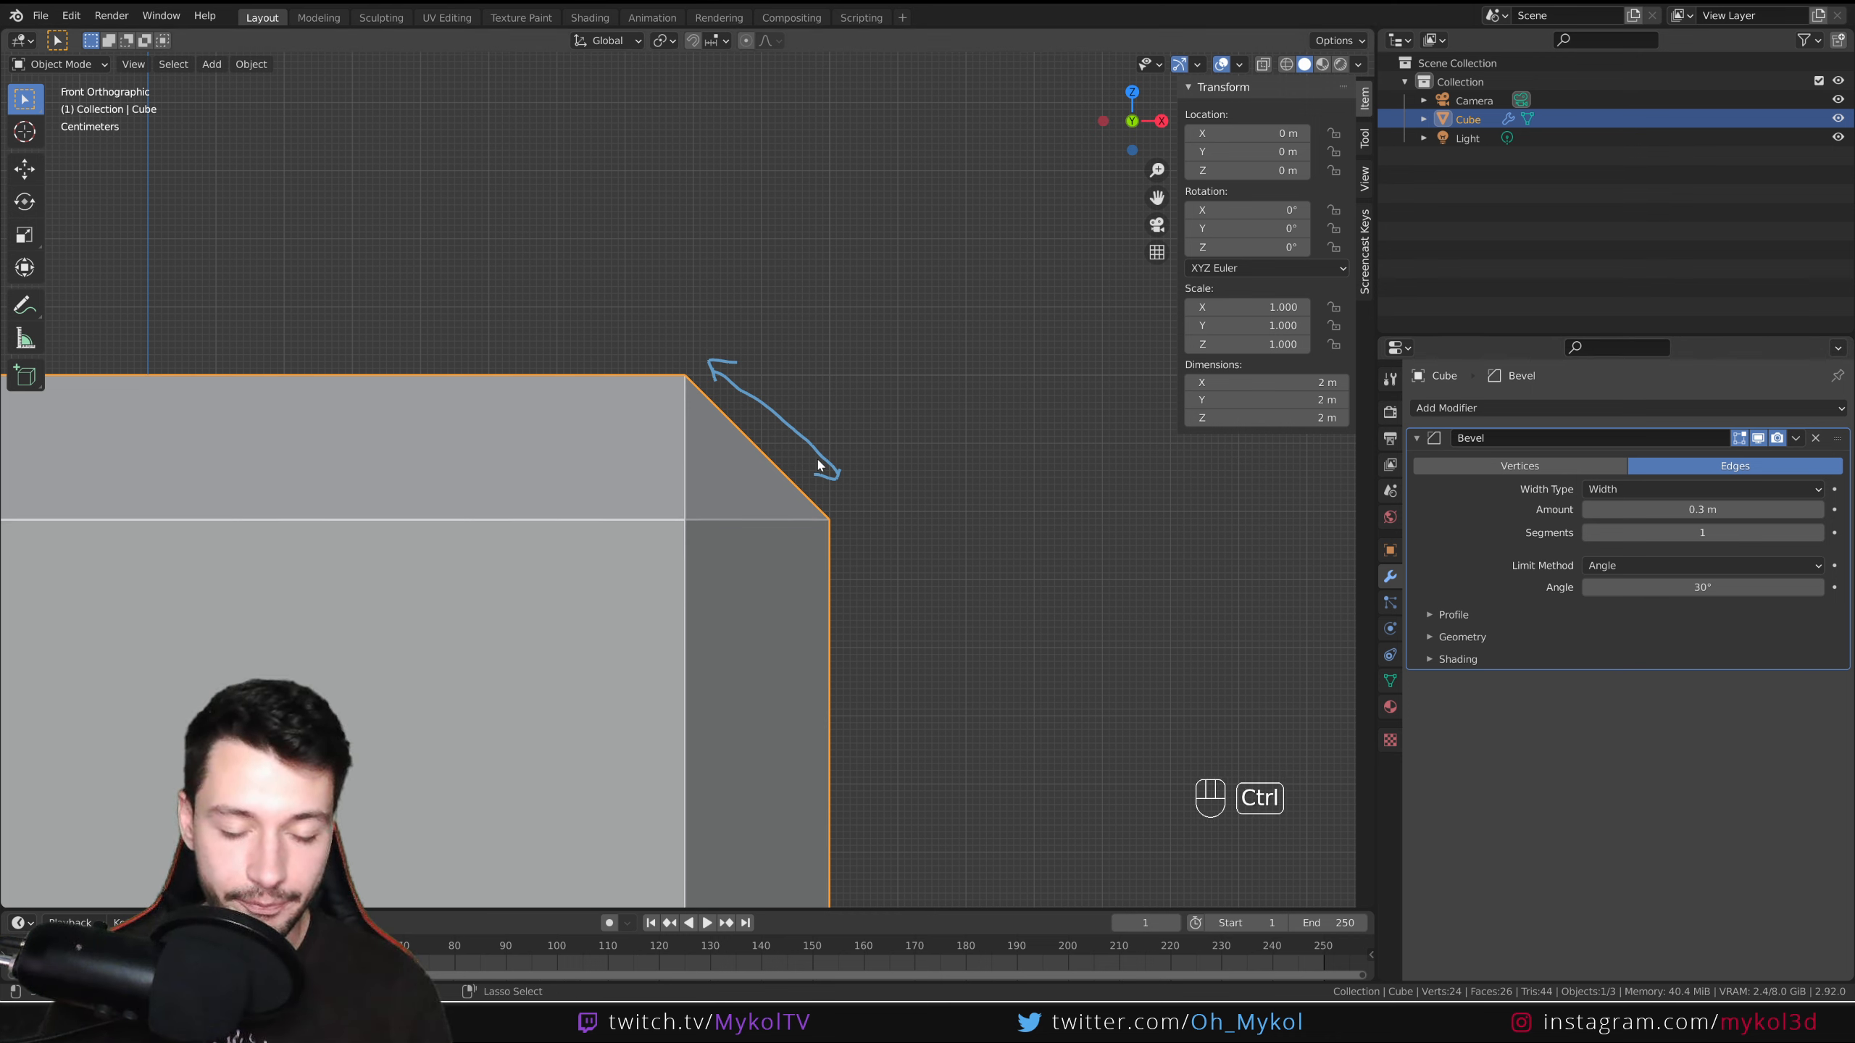
Undo the last Bevel amount change and the annotation strokes along the sloped bevel face.
{"action": "key", "text": "ctrl+z"}
{"action": "key", "text": "ctrl+z"}
{"action": "key", "text": "ctrl+z"}
{"action": "key", "text": "ctrl+z"}
{"action": "key", "text": "ctrl+z"}
{"action": "key", "text": "ctrl+z"}
{"action": "key", "text": "ctrl+z"}
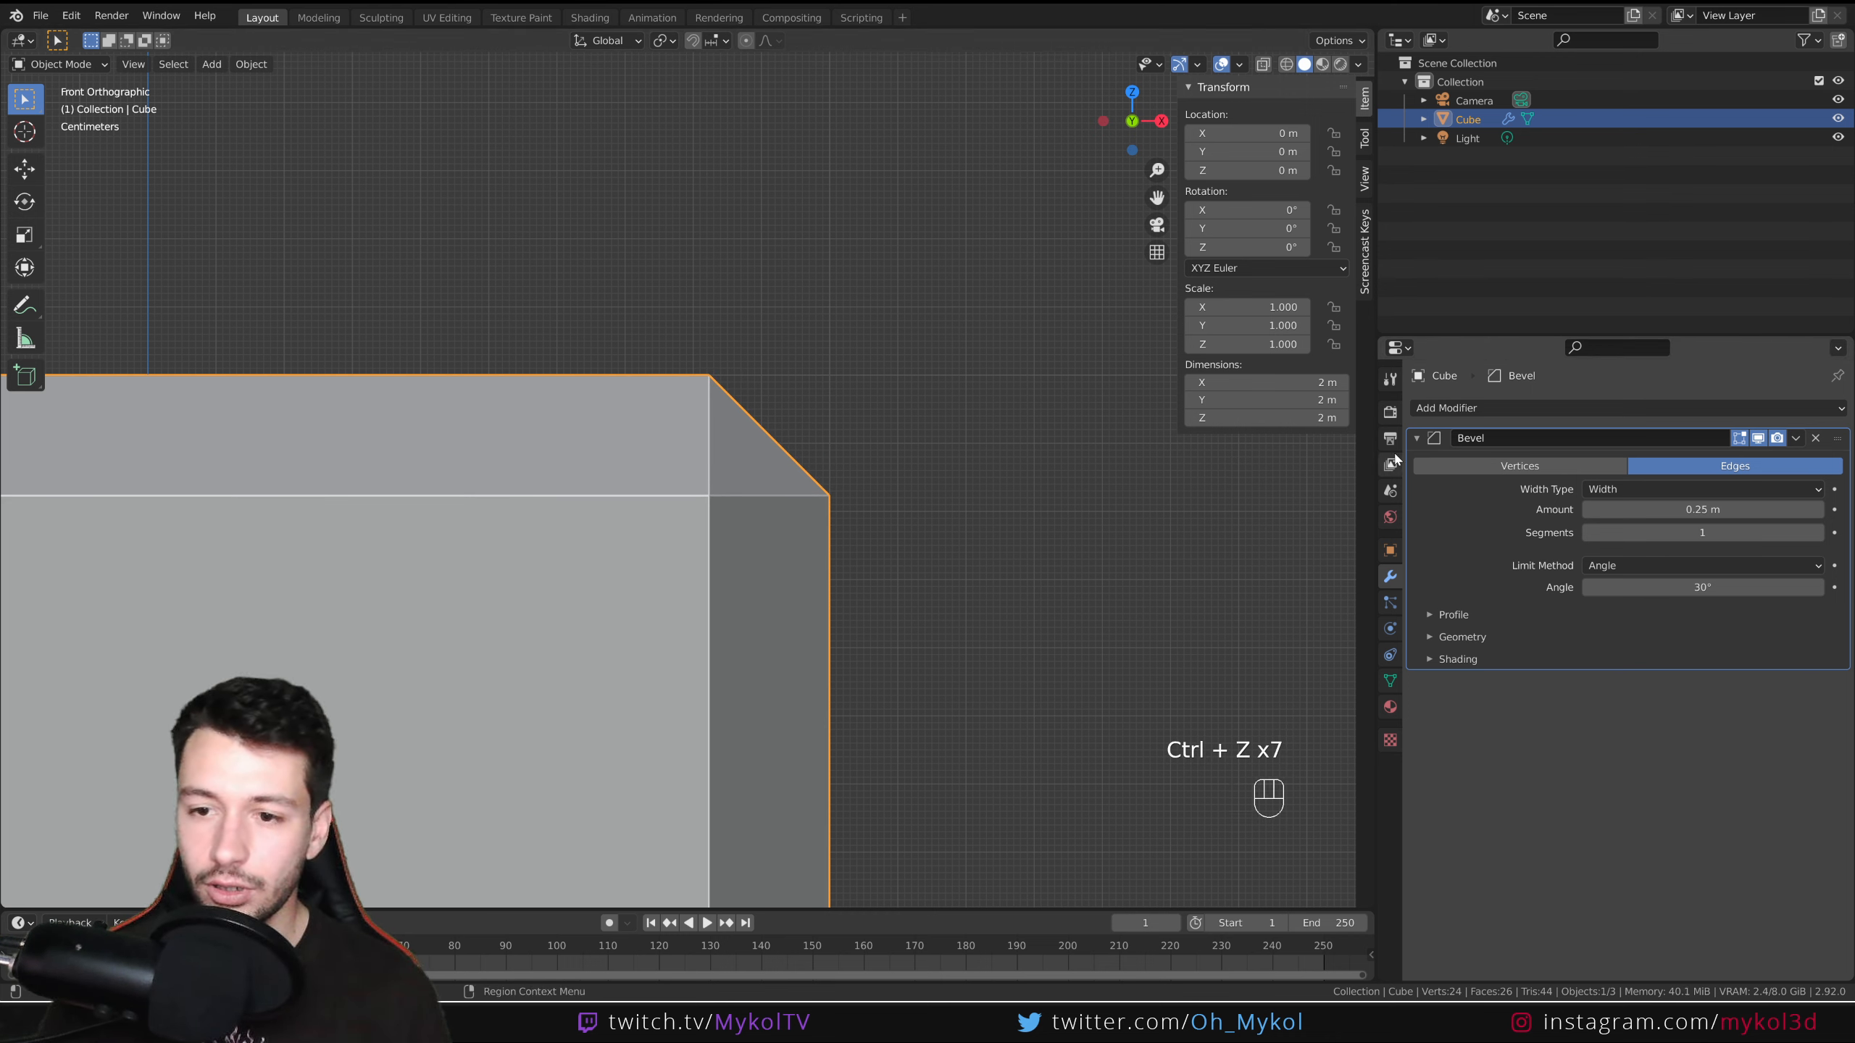
Set the Bevel modifier's width type to Depth.
{"action": "left_click", "coordinate": [1664, 489]}
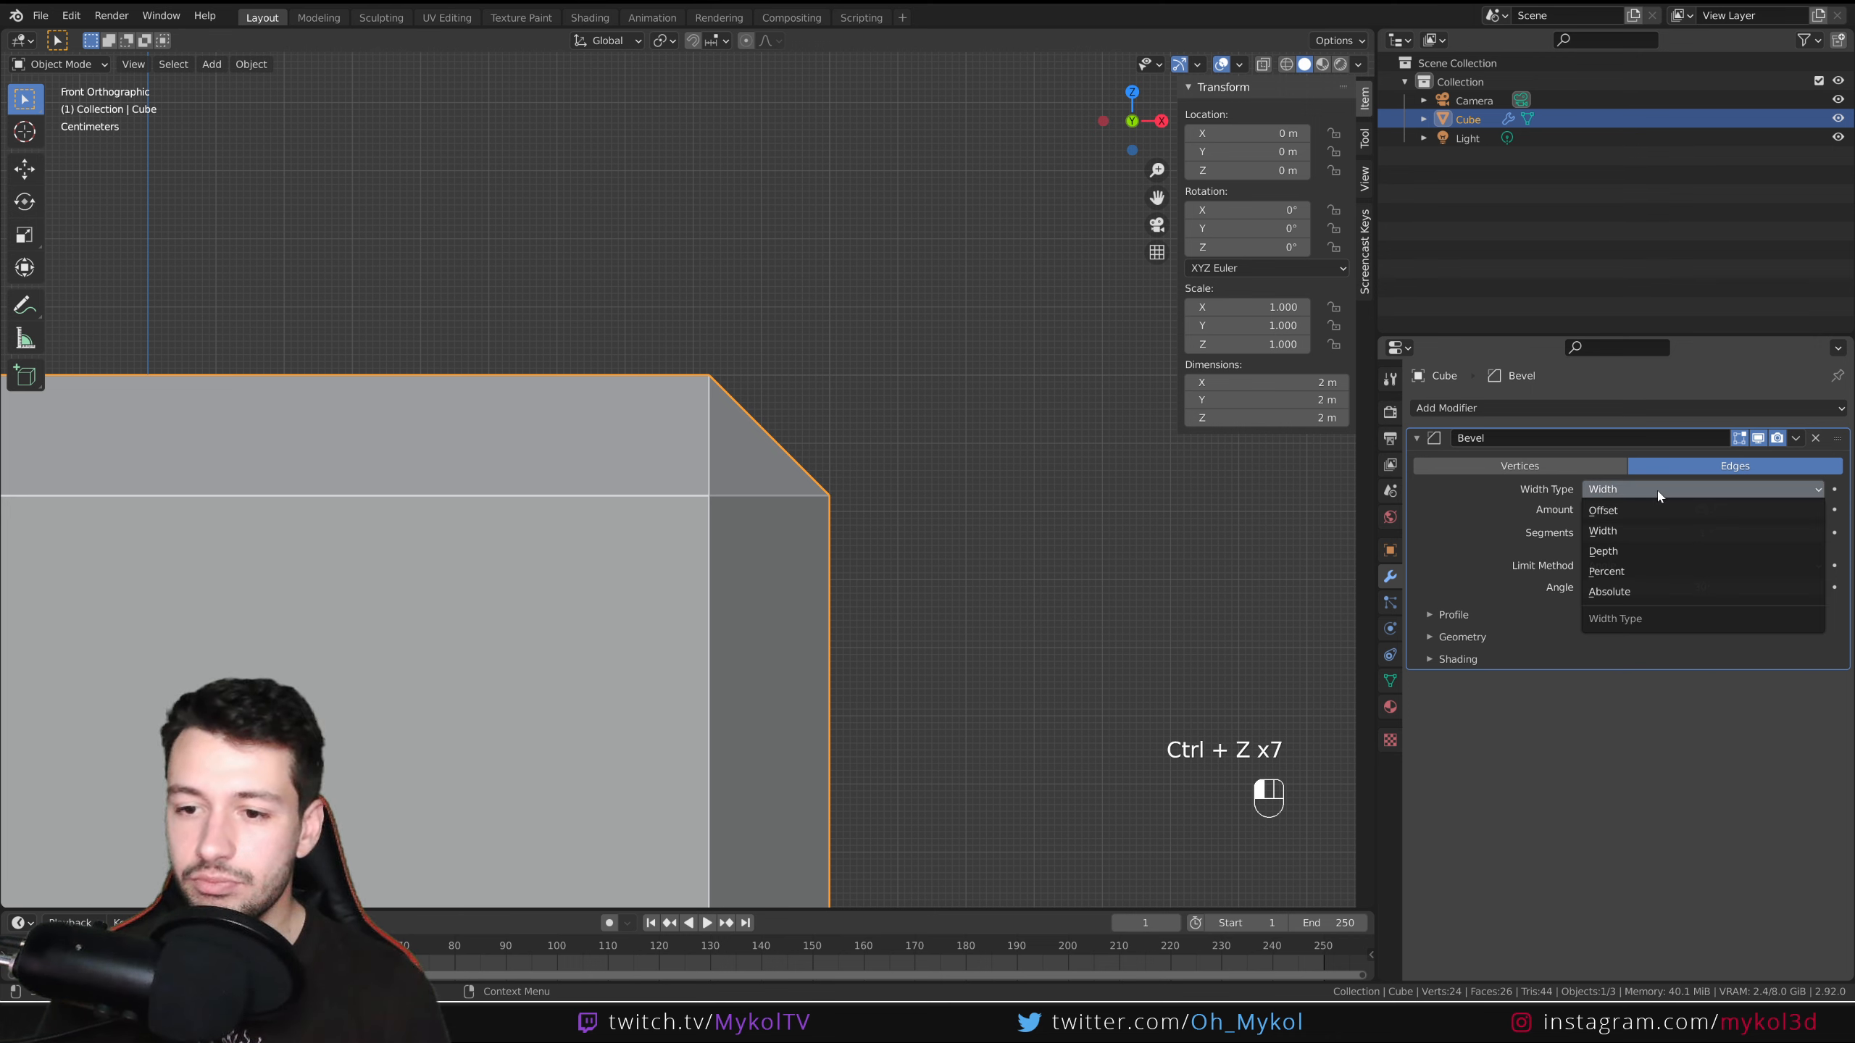
{"action": "left_click", "coordinate": [1634, 550]}
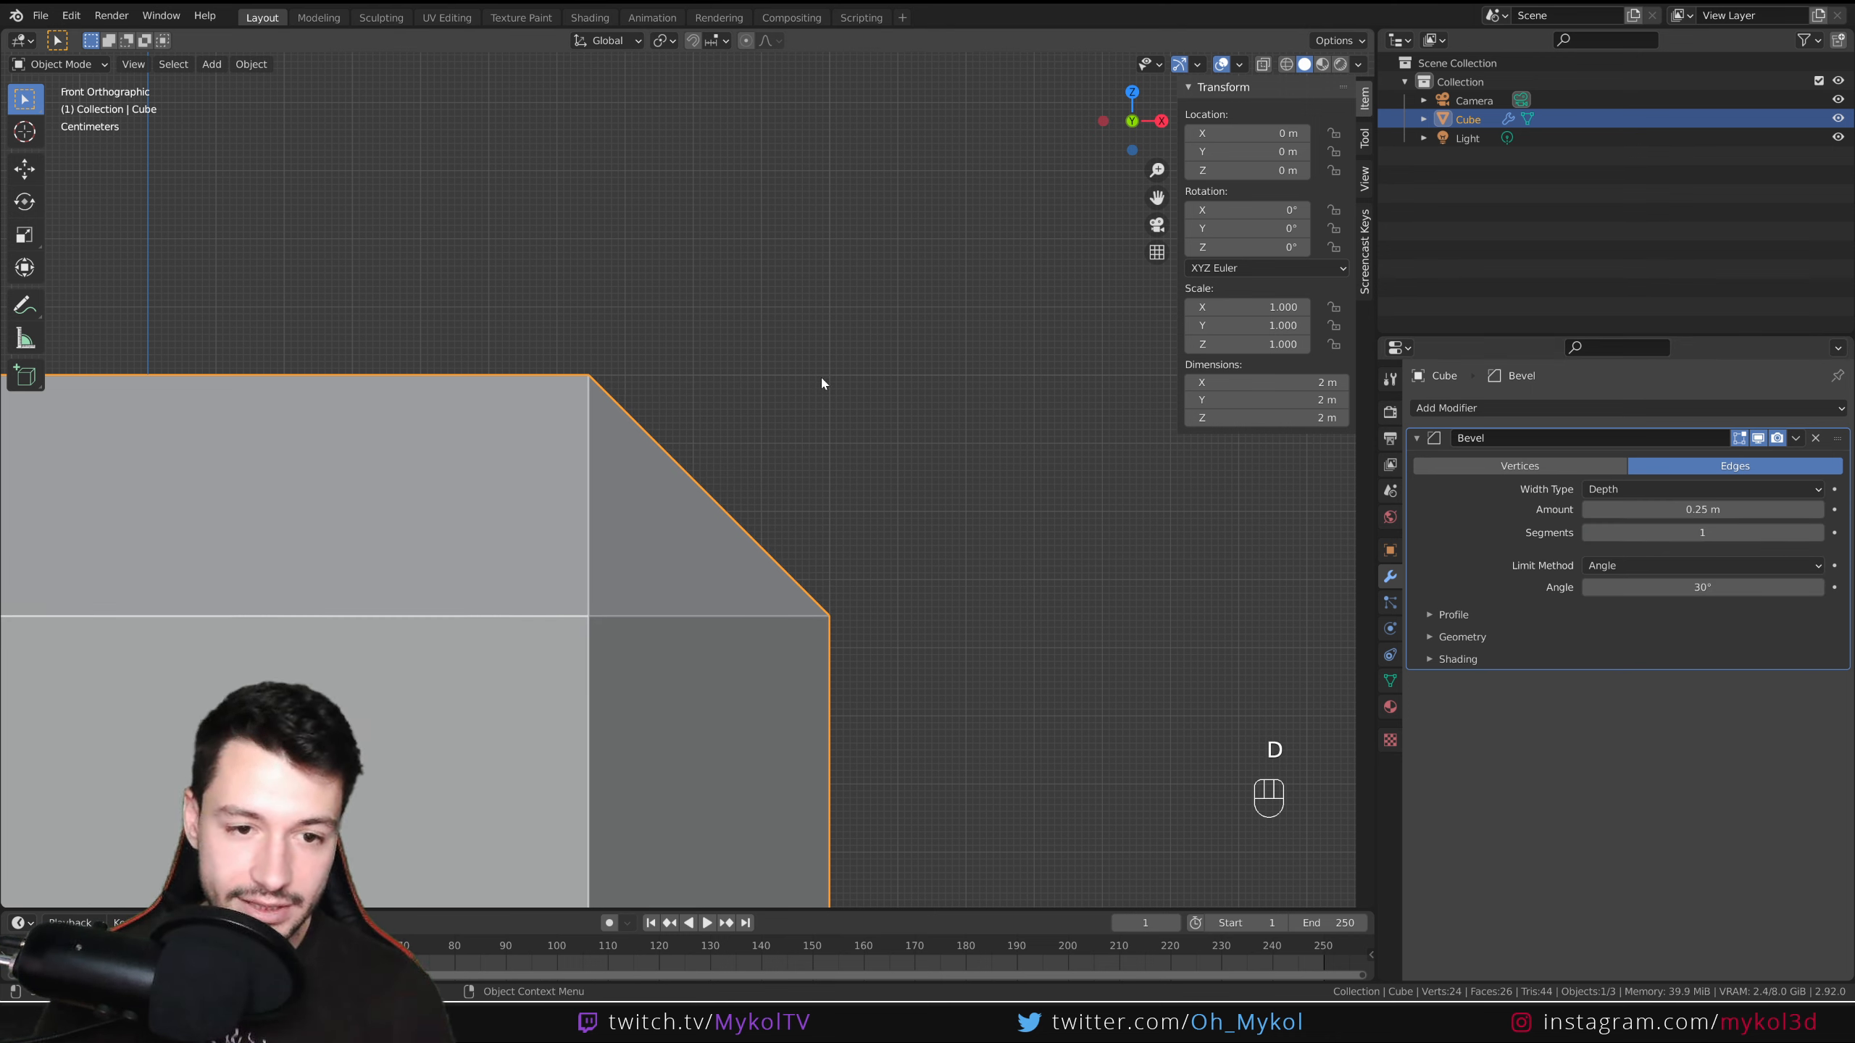
Annotate the bevel's depth with a double-headed arrow from the cube's original corner to the sloped face and set the Bevel amount to 0.5 m.
{"action": "mouse_move", "coordinate": [821, 377]}
{"action": "left_mouse_down"}
{"action": "mouse_move", "coordinate": [713, 497]}
{"action": "mouse_move", "coordinate": [741, 500]}
{"action": "left_mouse_up"}
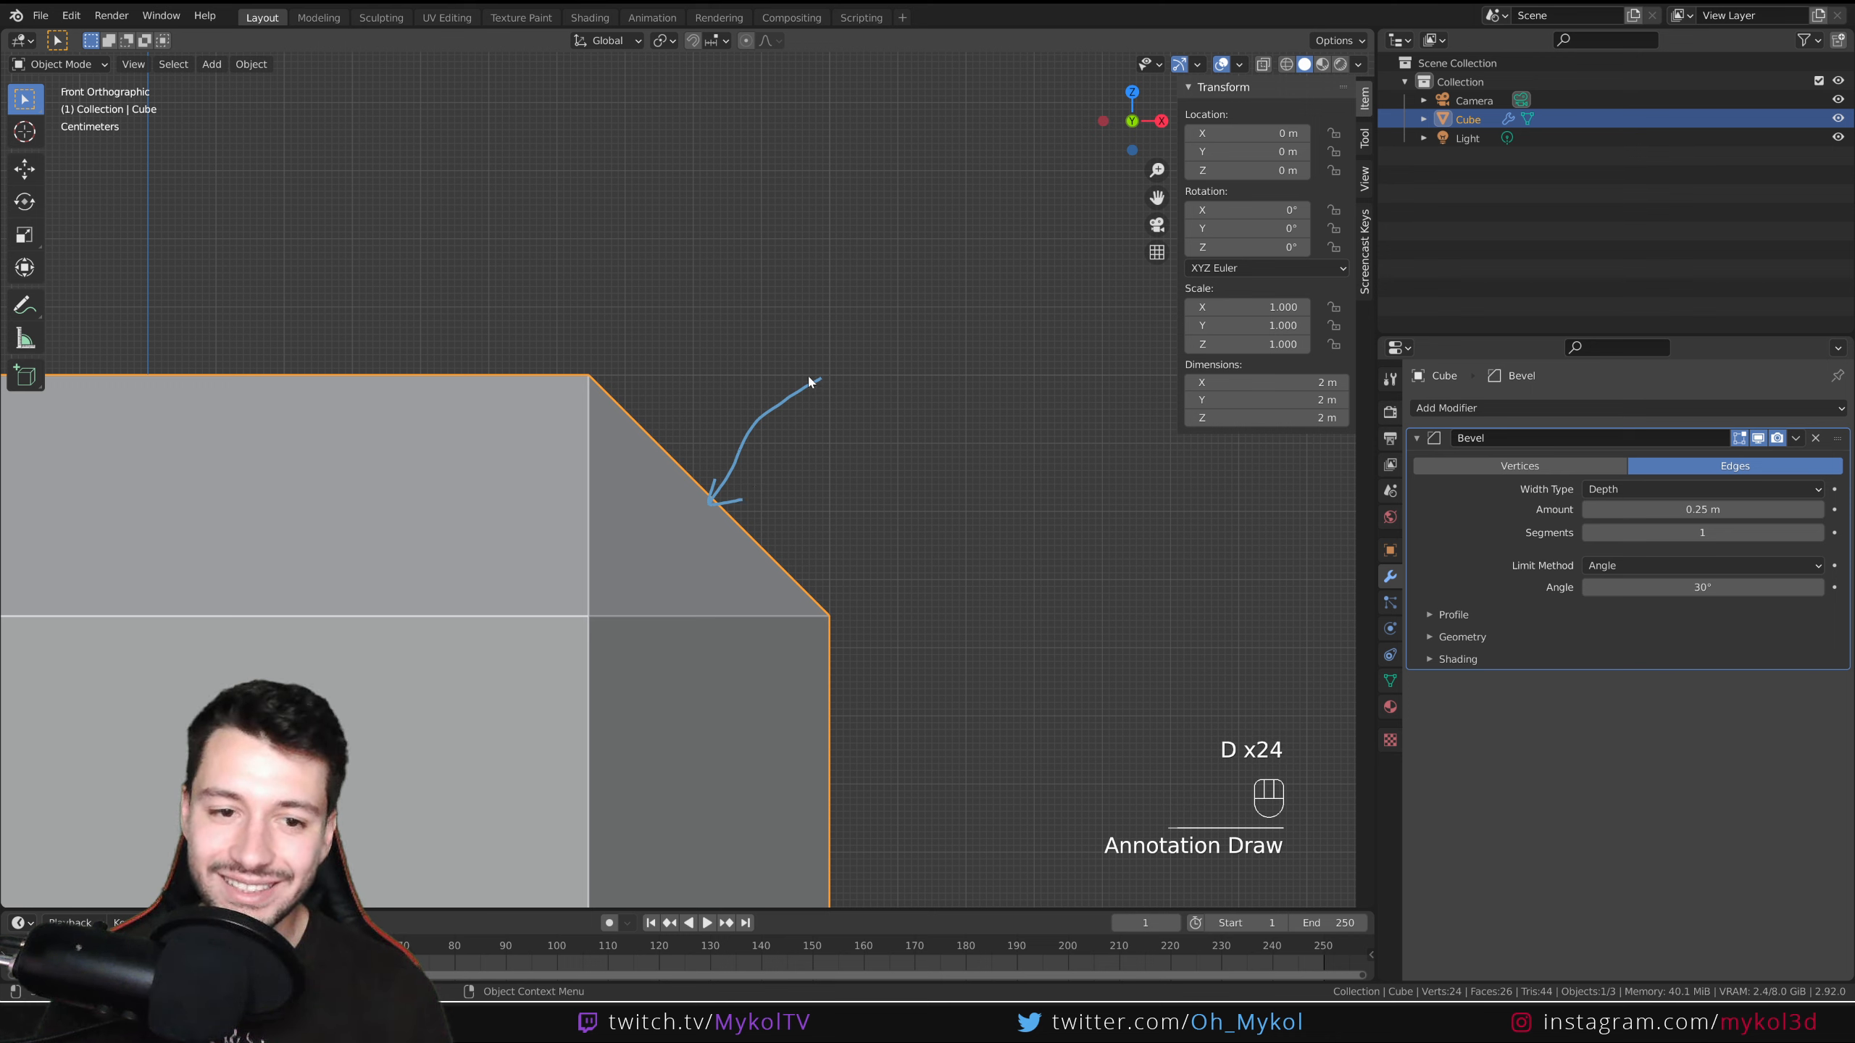
{"action": "mouse_move", "coordinate": [807, 379]}
{"action": "left_mouse_down"}
{"action": "mouse_move", "coordinate": [826, 371]}
{"action": "mouse_move", "coordinate": [829, 390]}
{"action": "left_mouse_up"}
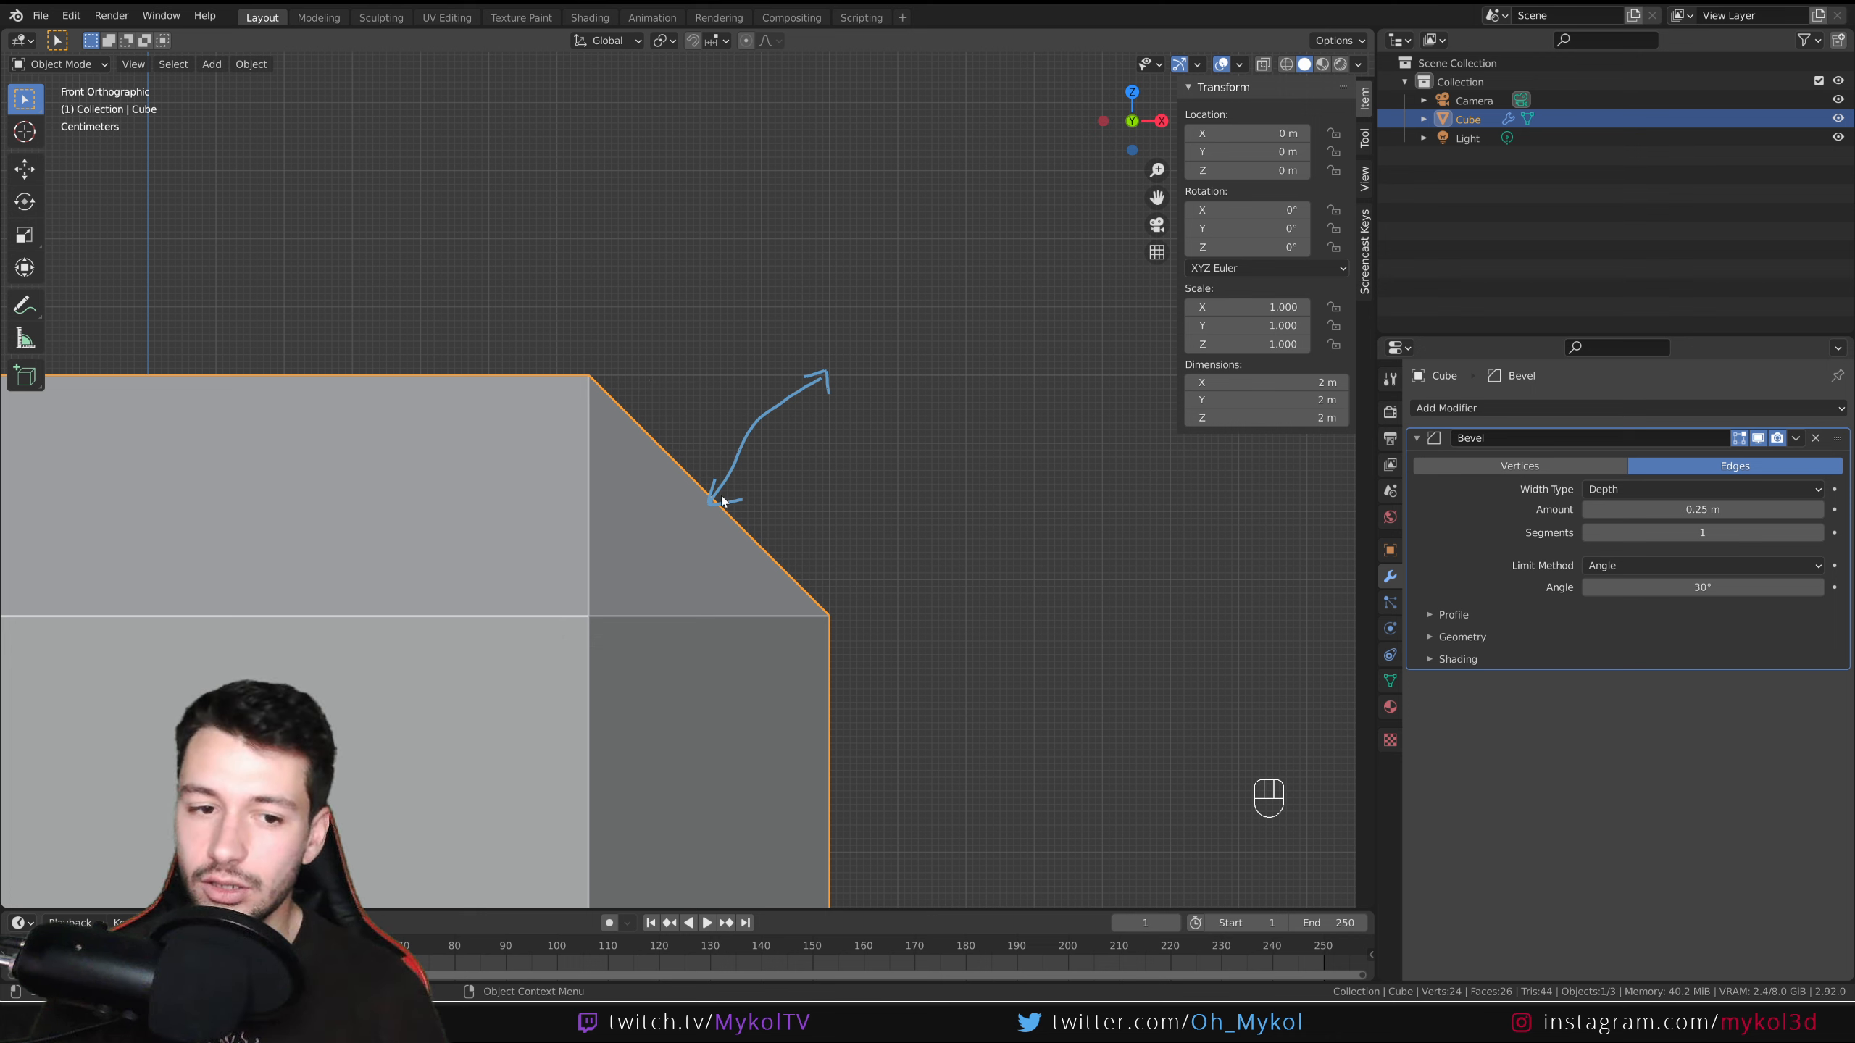
{"action": "left_click", "coordinate": [1702, 509]}
{"action": "type", "text": "0"}
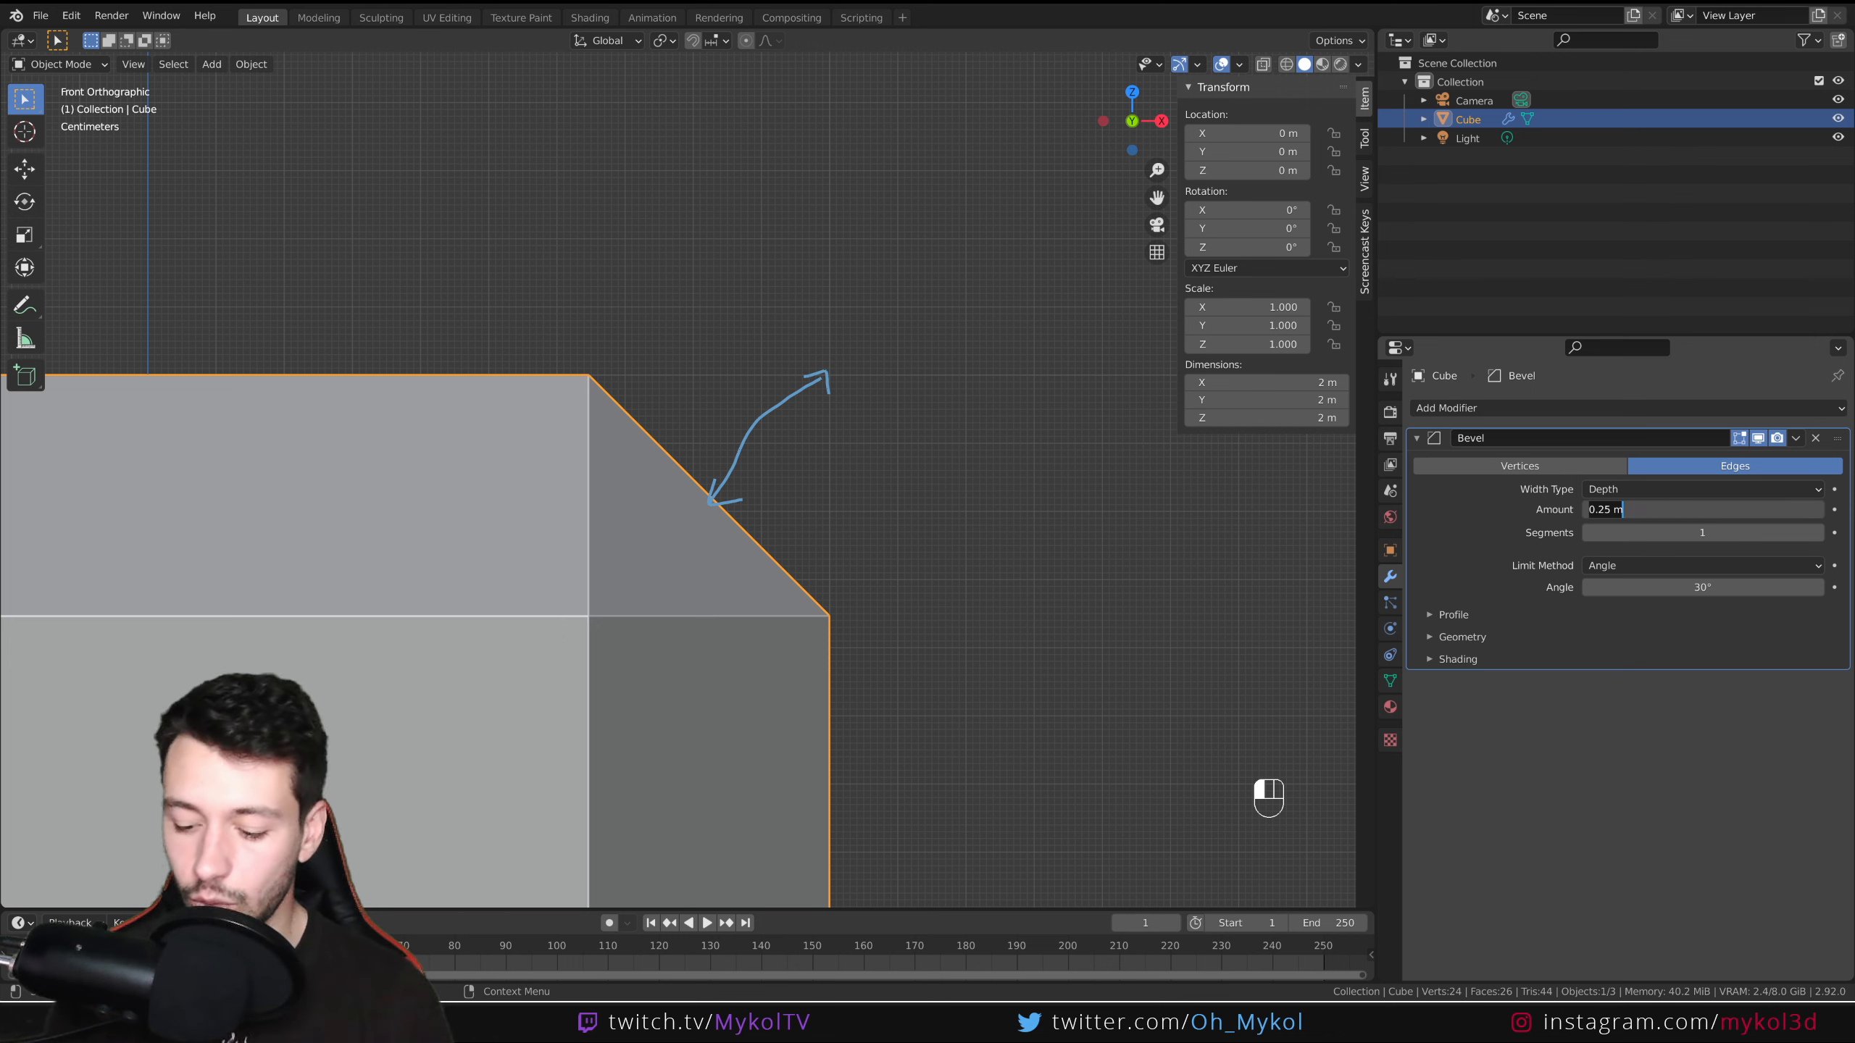
{"action": "type", "text": ".5"}
{"action": "key", "text": "Return"}
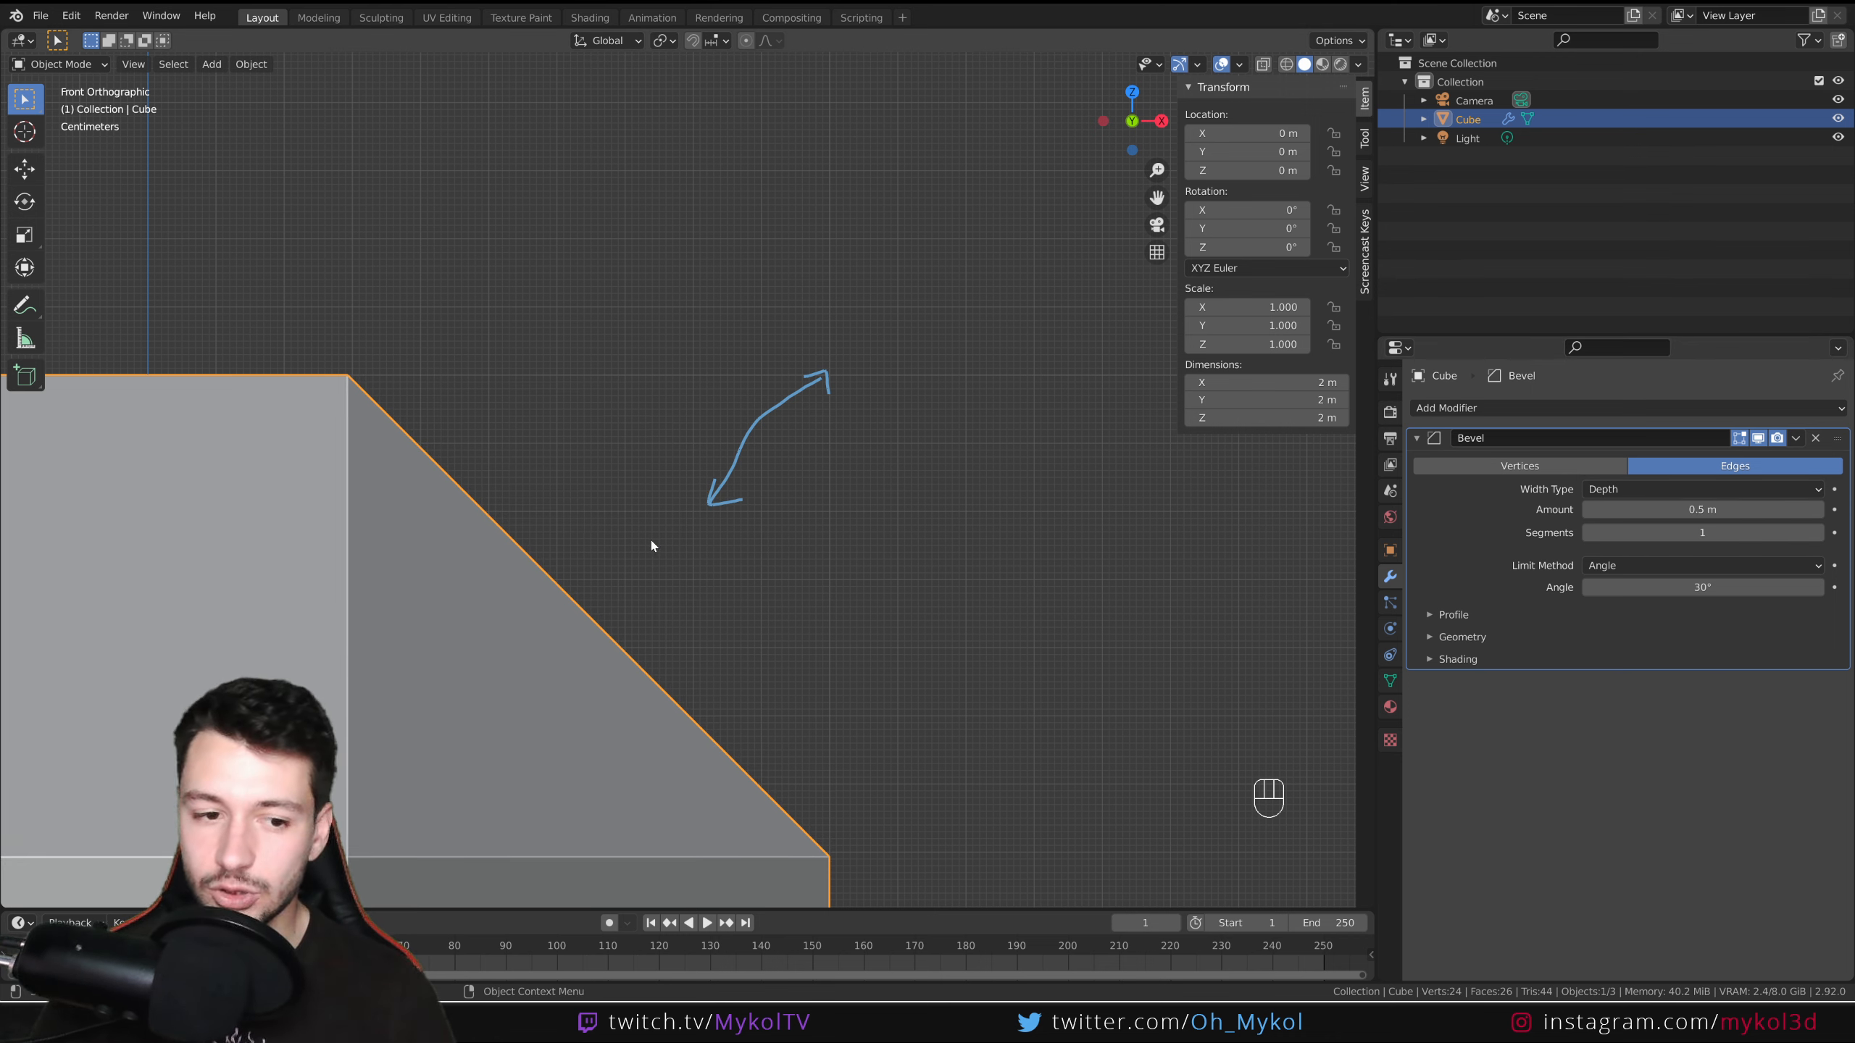
Undo the last Bevel amount change and the depth arrow annotation strokes.
{"action": "key", "text": "ctrl+z"}
{"action": "key", "text": "ctrl+z"}
{"action": "key", "text": "ctrl+z"}
{"action": "key", "text": "ctrl+z"}
{"action": "key", "text": "ctrl+z"}
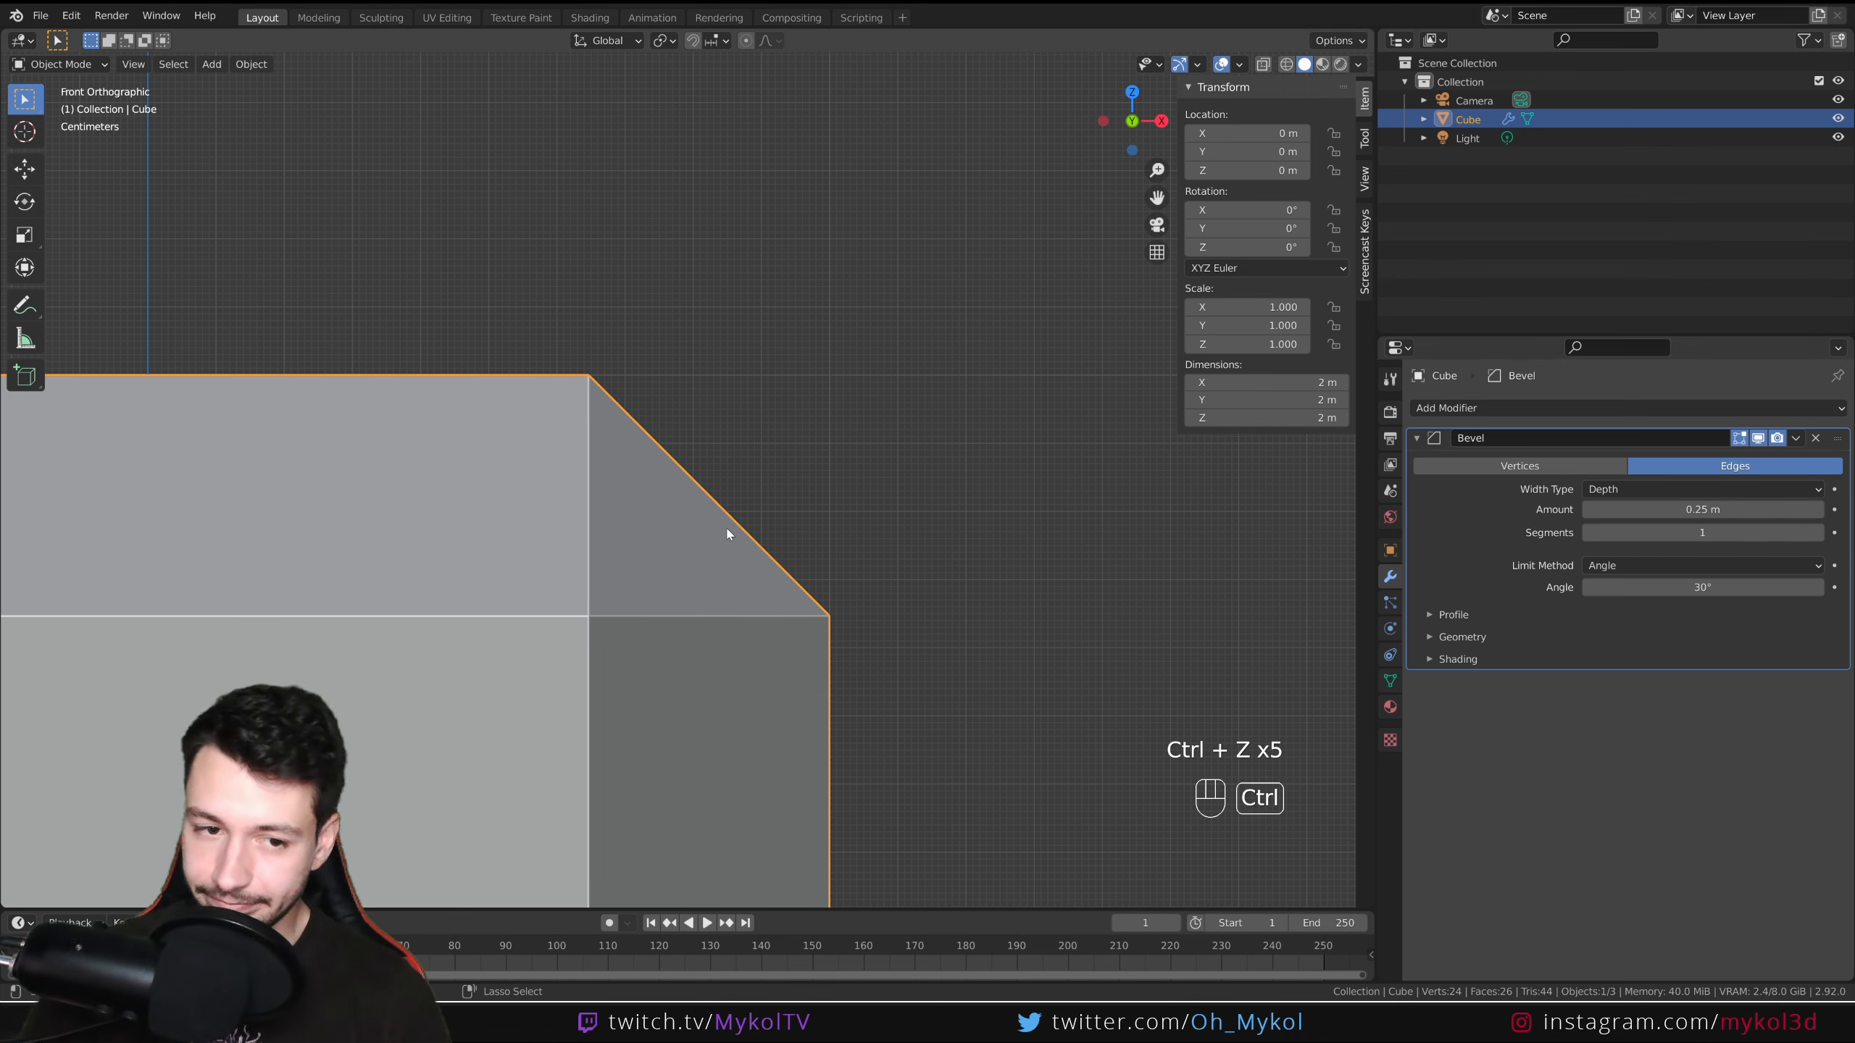
Sketch a freehand right-angled triangle annotation in the empty space above and beside the cube to represent the bevelled corner.
{"action": "middle_click_drag", "start_coordinate": [1003, 371], "coordinate": [744, 582], "text": "shift"}
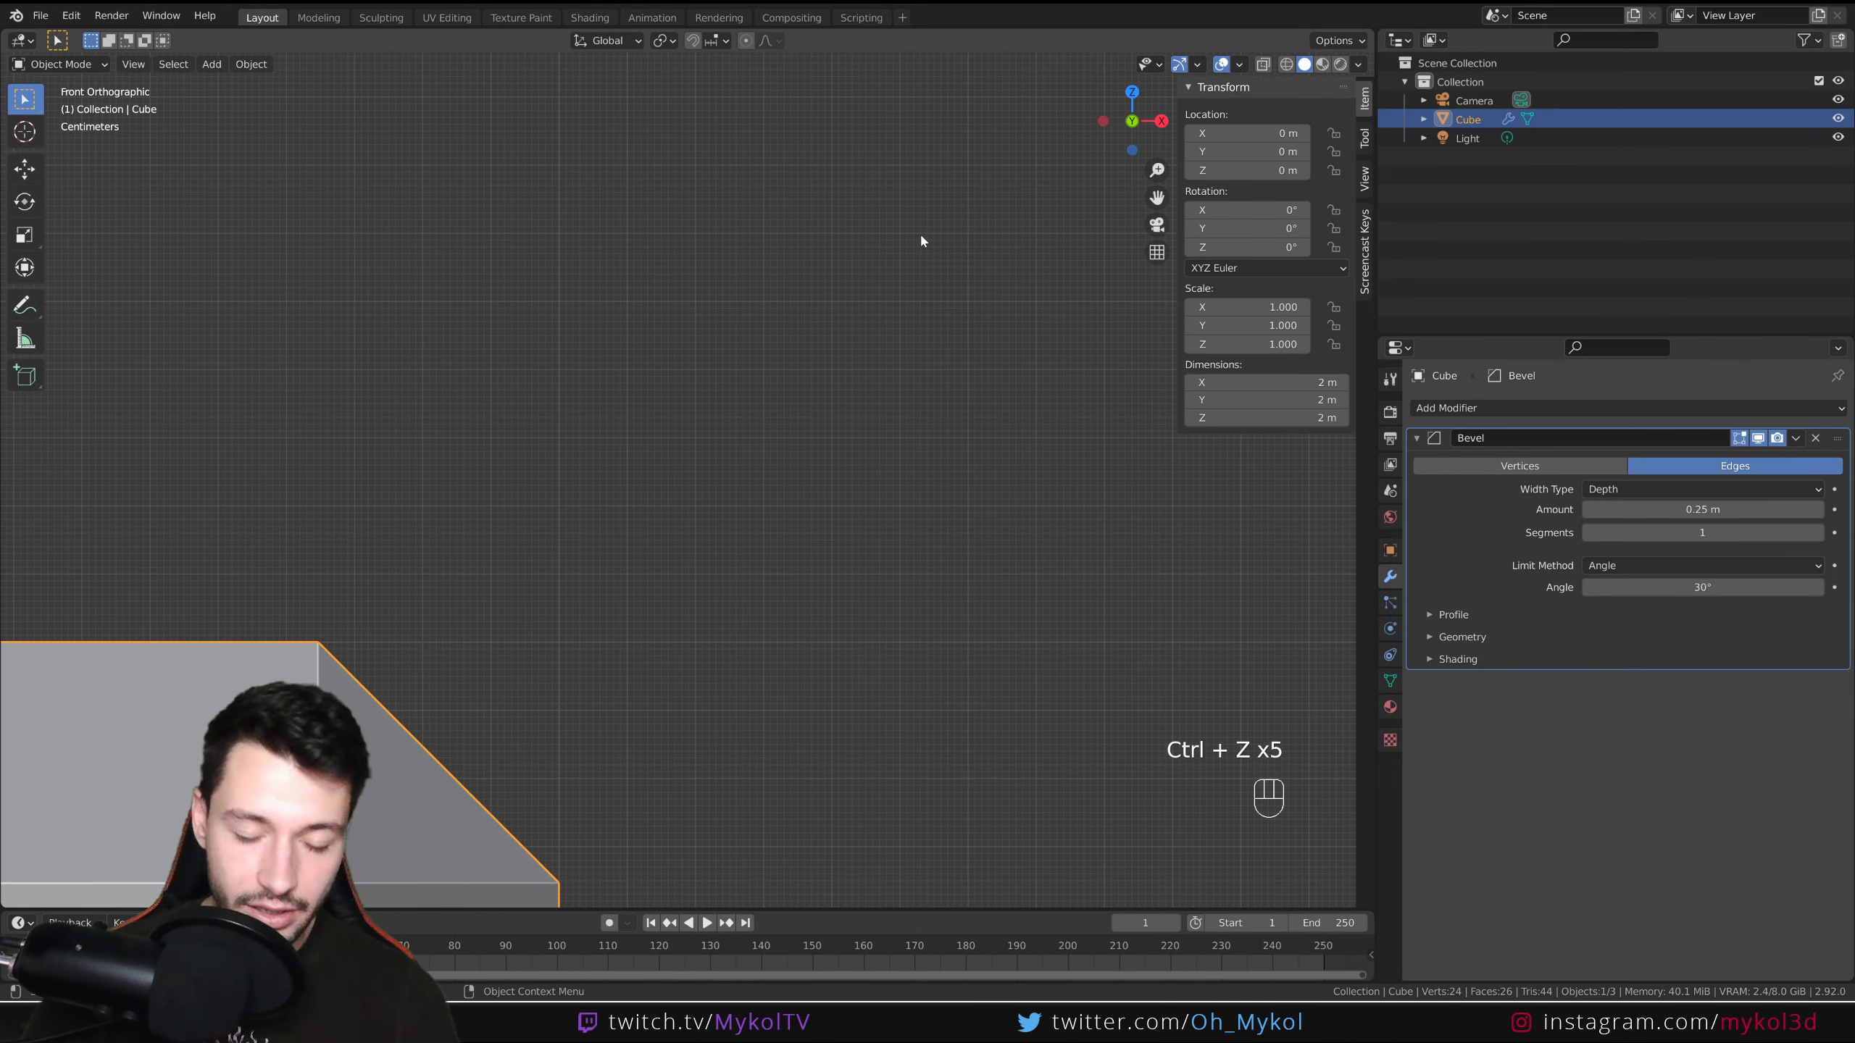
{"action": "mouse_move", "coordinate": [748, 167]}
{"action": "left_mouse_down"}
{"action": "mouse_move", "coordinate": [910, 176]}
{"action": "mouse_move", "coordinate": [901, 363]}
{"action": "left_mouse_up"}
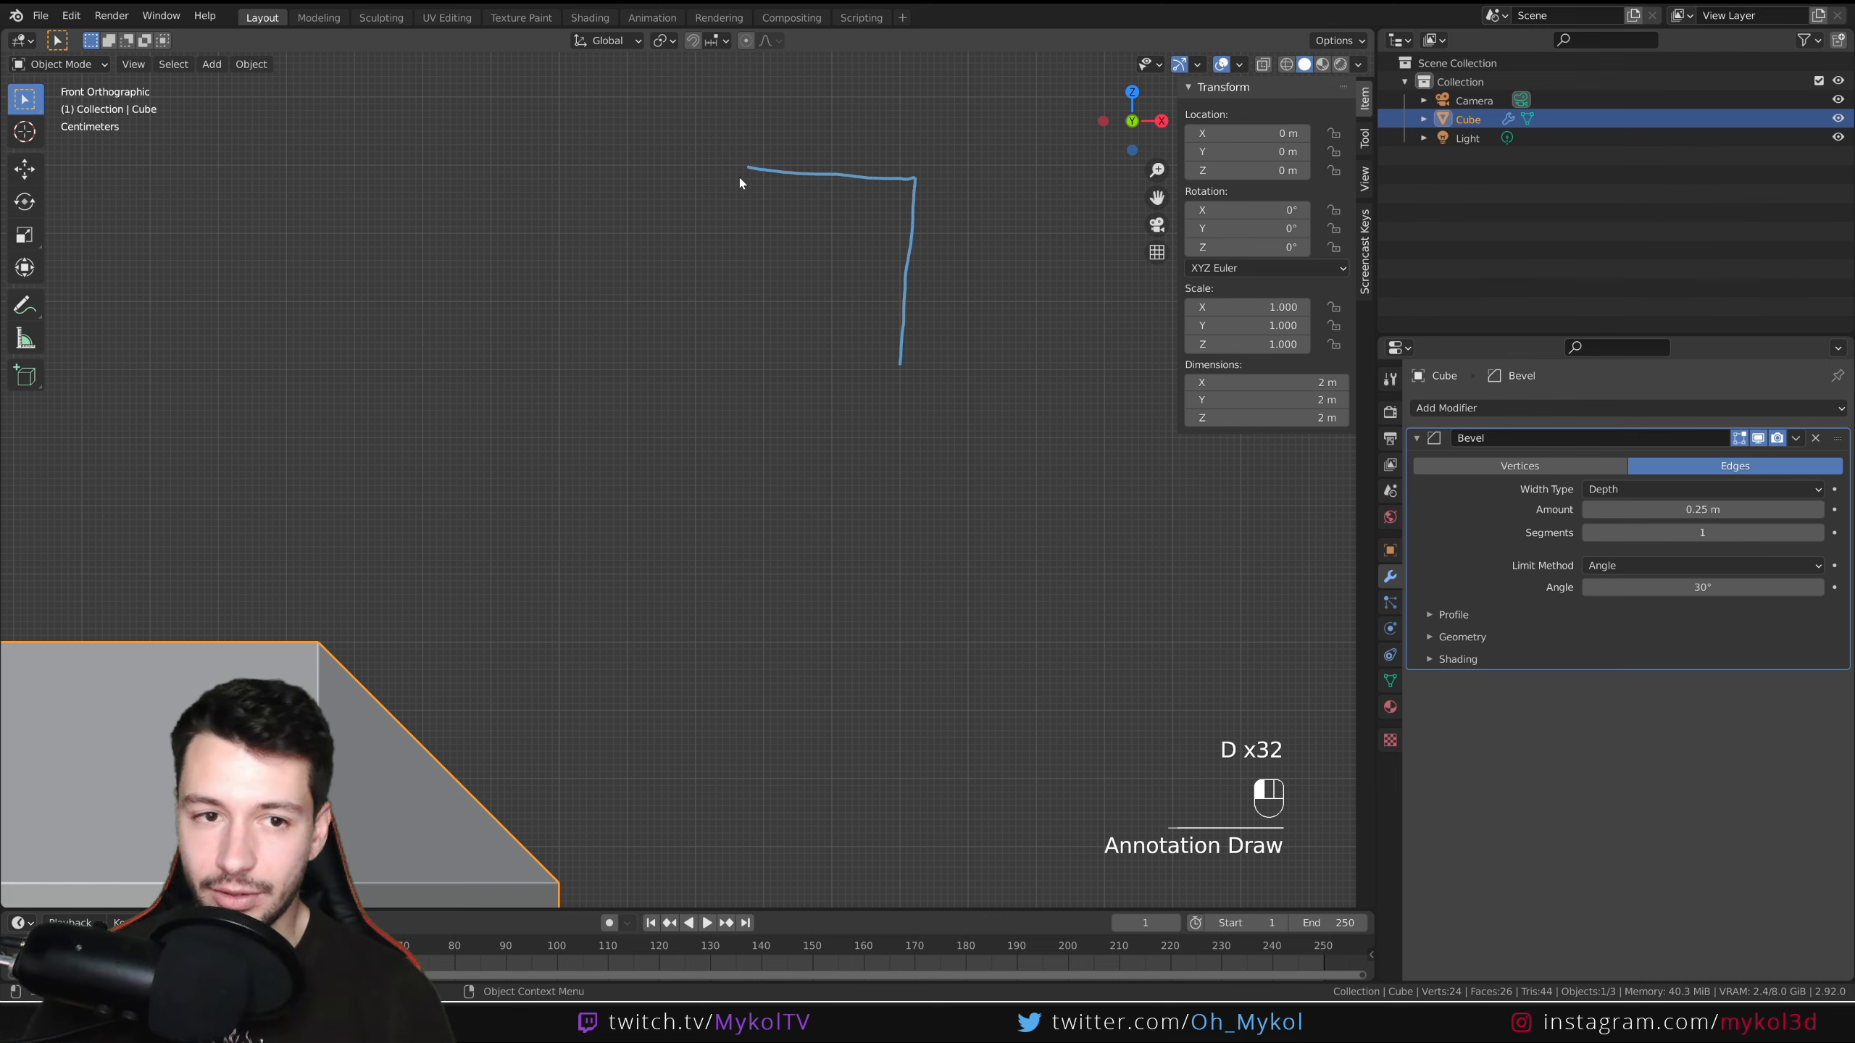
{"action": "left_click_drag", "start_coordinate": [739, 174], "coordinate": [900, 356]}
{"action": "middle_click_drag", "start_coordinate": [825, 174], "coordinate": [817, 293], "text": "shift"}
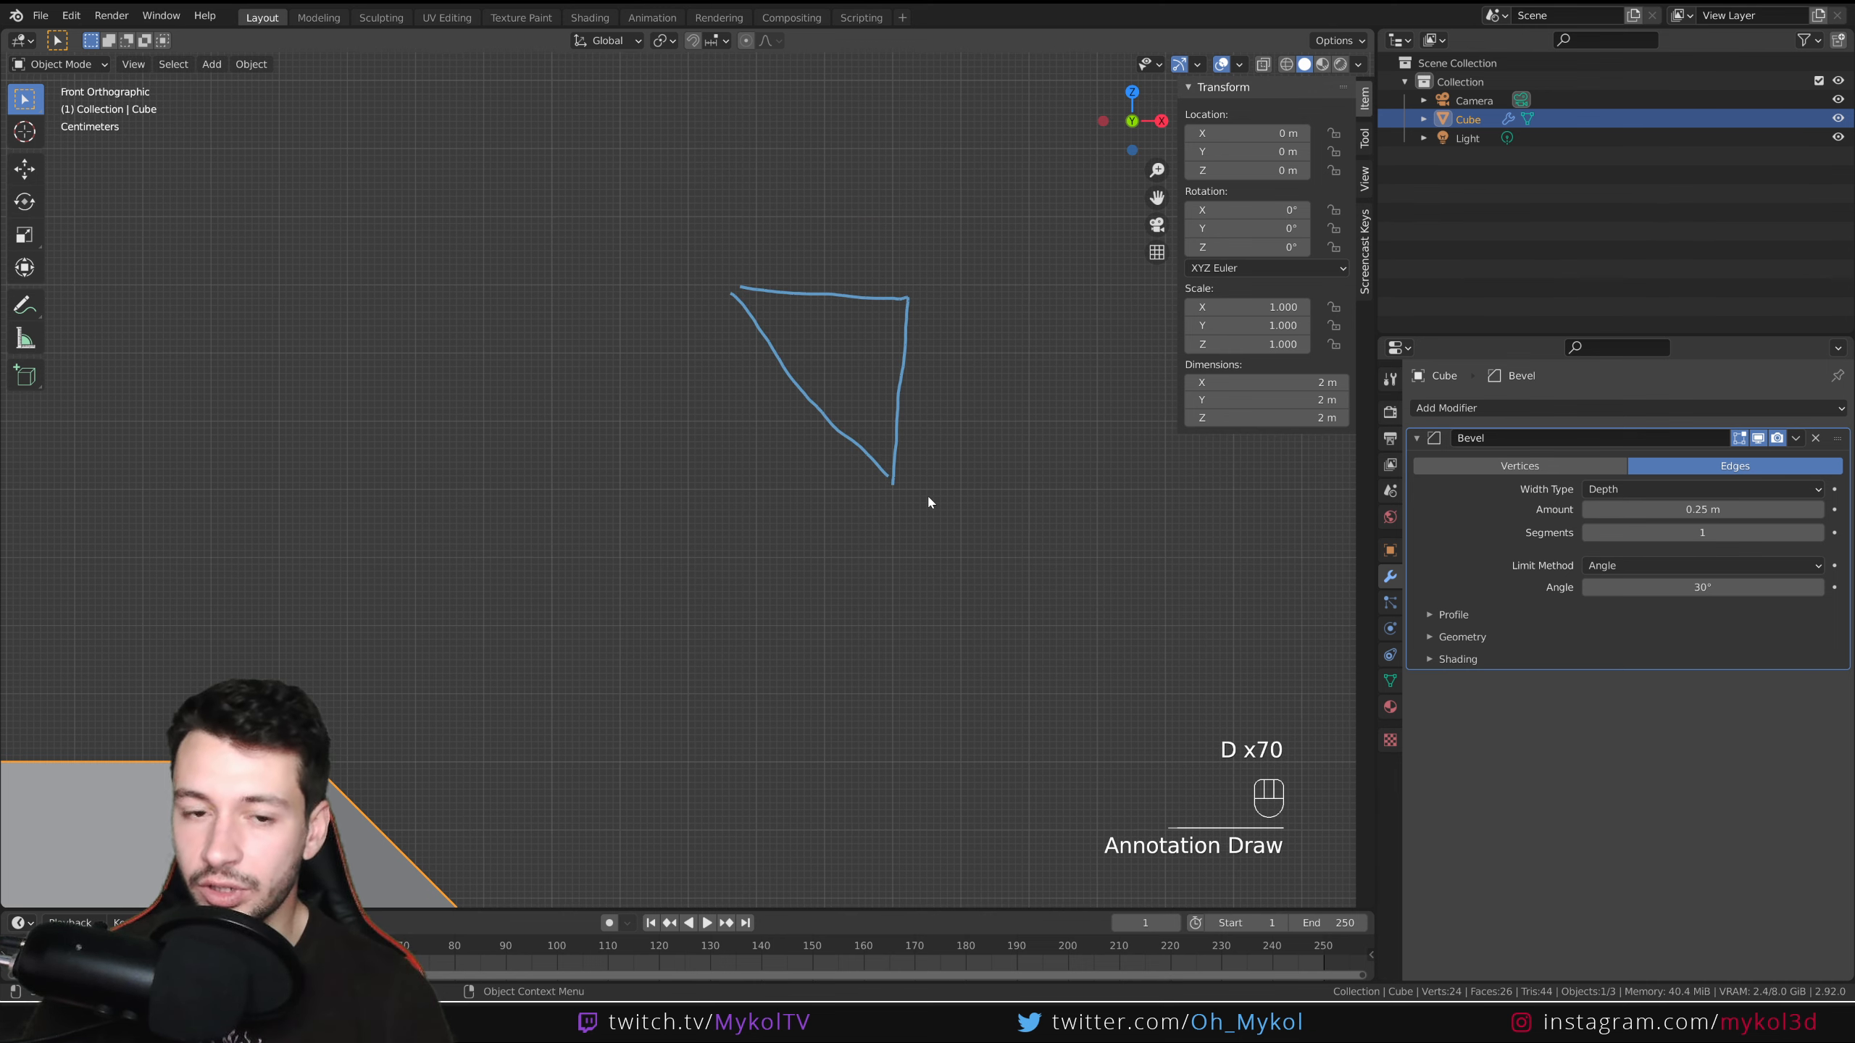
{"action": "middle_click_drag", "start_coordinate": [945, 379], "coordinate": [928, 446], "text": "shift"}
Set the Bevel width type to Offset and annotate the triangle's horizontal side with a double-headed arrow labelled OFF.
{"action": "left_click", "coordinate": [1640, 489]}
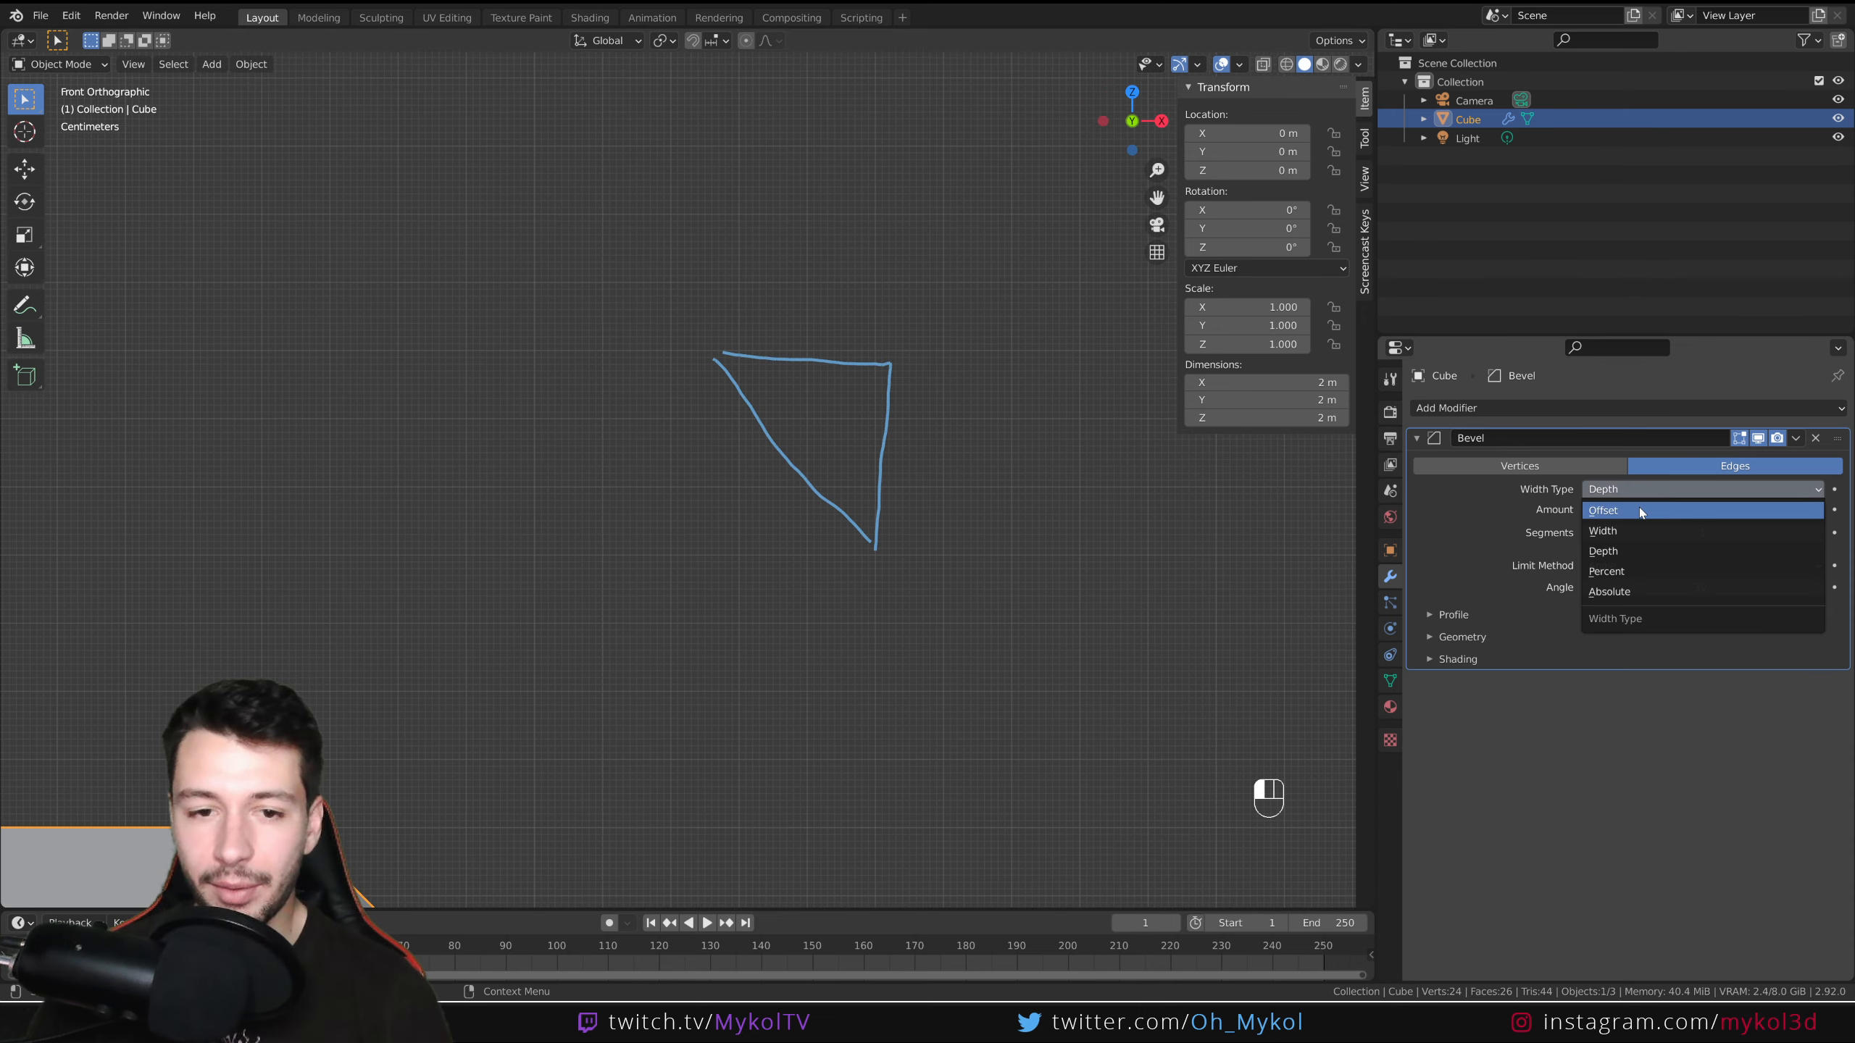
{"action": "left_click", "coordinate": [1640, 511]}
{"action": "mouse_move", "coordinate": [890, 325]}
{"action": "left_mouse_down"}
{"action": "mouse_move", "coordinate": [730, 301]}
{"action": "mouse_move", "coordinate": [751, 336]}
{"action": "left_mouse_up"}
{"action": "left_click_drag", "start_coordinate": [884, 309], "coordinate": [880, 343]}
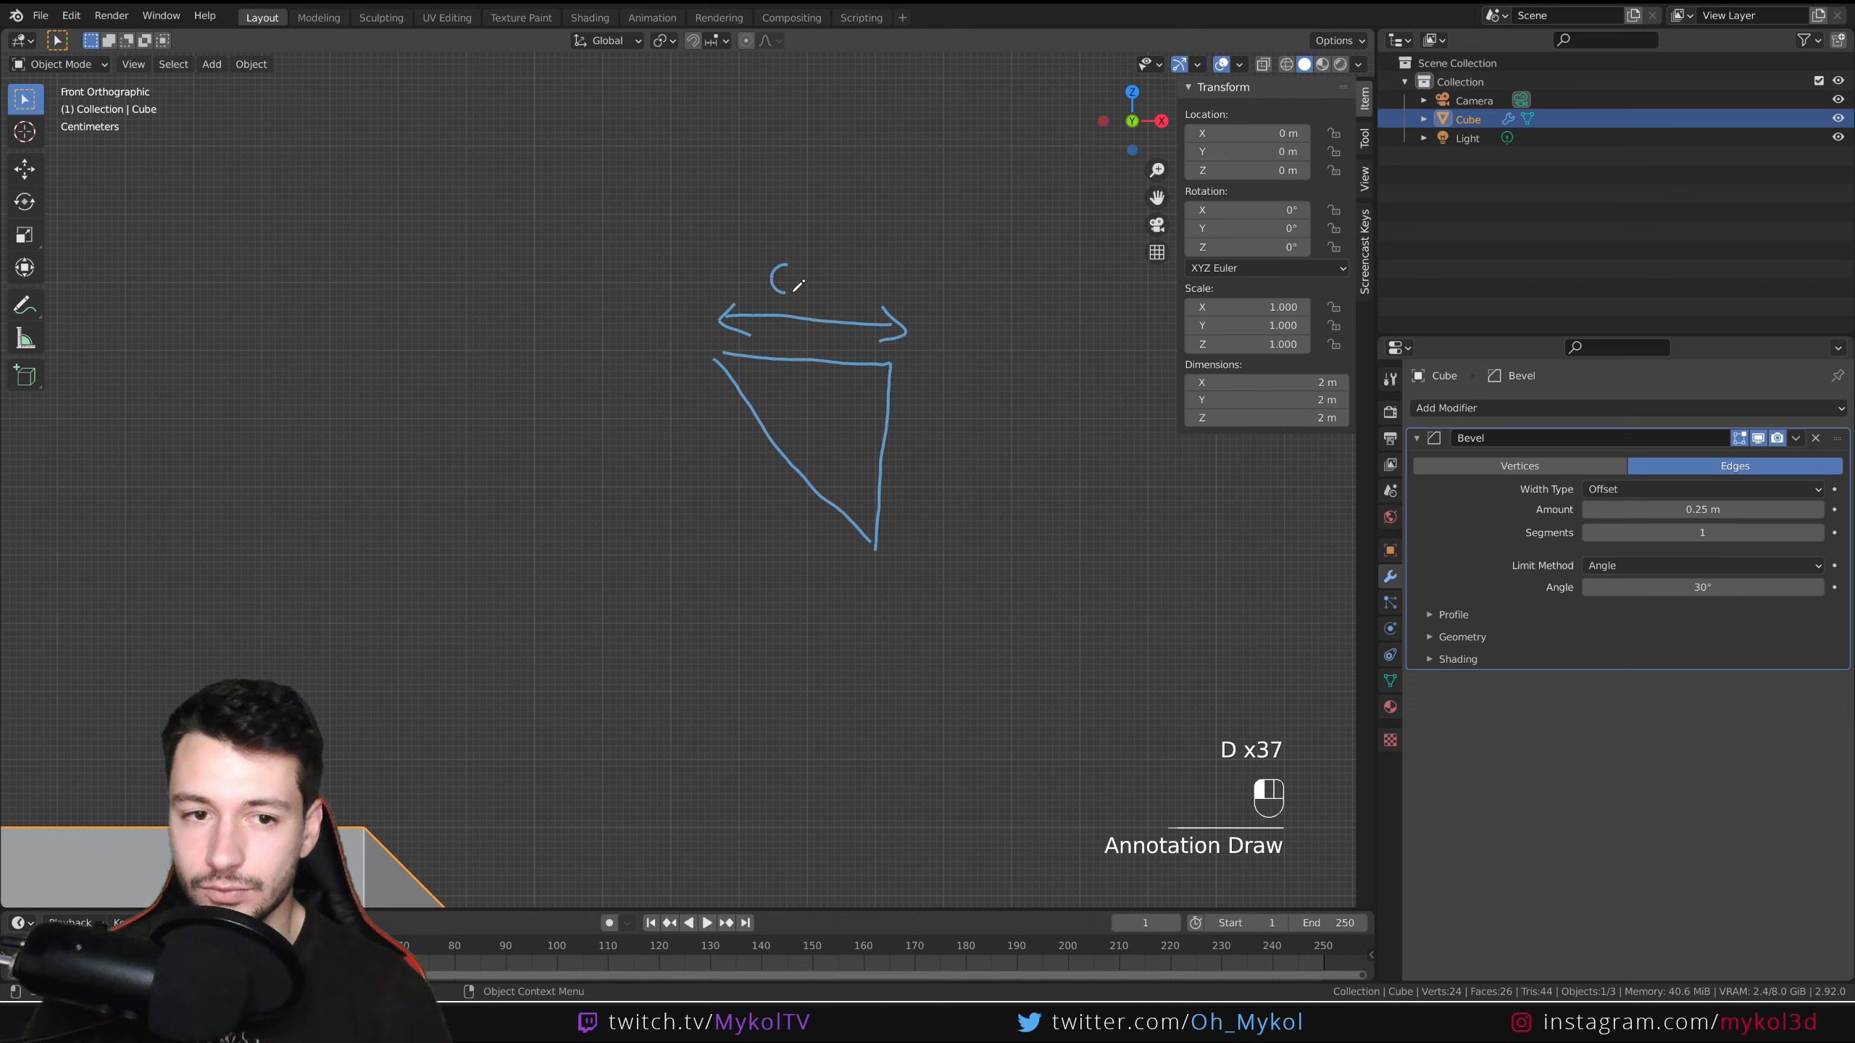
{"action": "mouse_move", "coordinate": [798, 284]}
{"action": "left_mouse_down"}
{"action": "mouse_move", "coordinate": [789, 265]}
{"action": "mouse_move", "coordinate": [856, 231]}
{"action": "mouse_move", "coordinate": [855, 262]}
{"action": "left_mouse_up"}
Set the Bevel width type to Width and annotate the triangle's sloped side with a double-headed arrow labelled W.
{"action": "left_click", "coordinate": [1635, 494]}
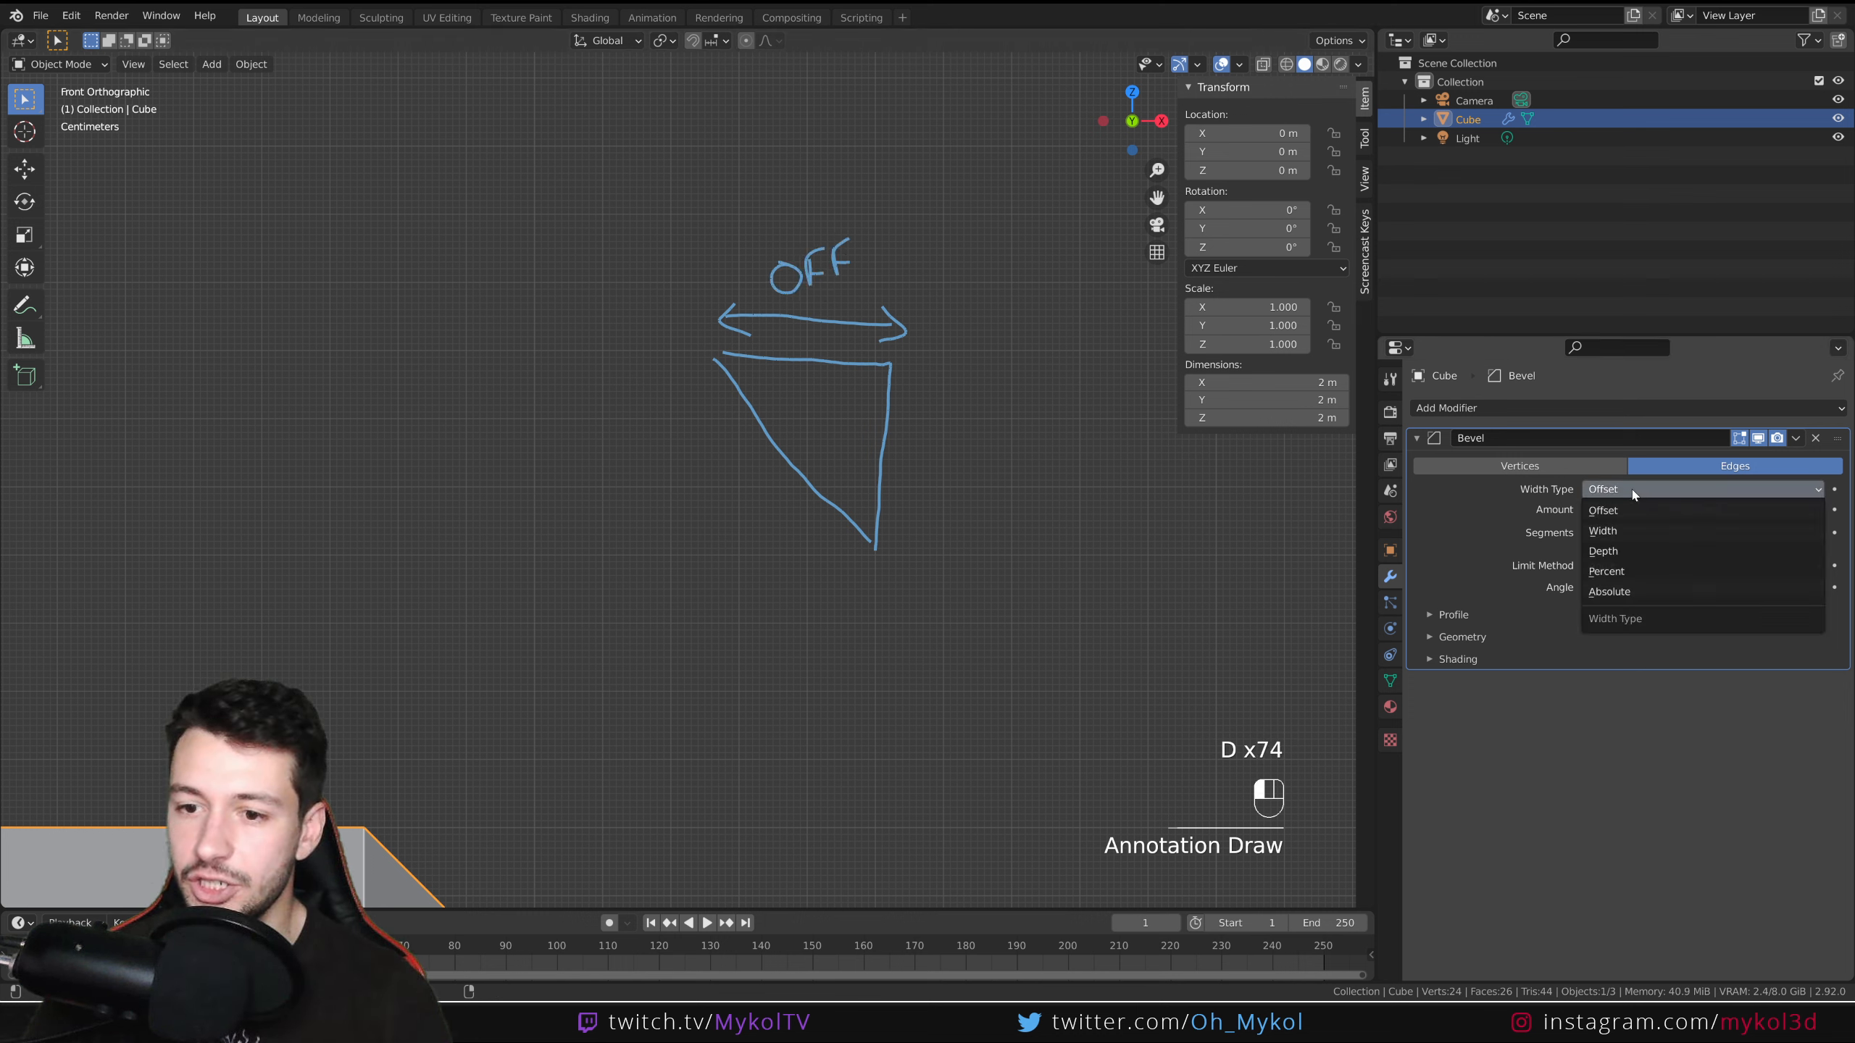
{"action": "left_click", "coordinate": [1635, 531]}
{"action": "mouse_move", "coordinate": [698, 379]}
{"action": "left_mouse_down"}
{"action": "mouse_move", "coordinate": [846, 559]}
{"action": "mouse_move", "coordinate": [841, 541]}
{"action": "left_mouse_up"}
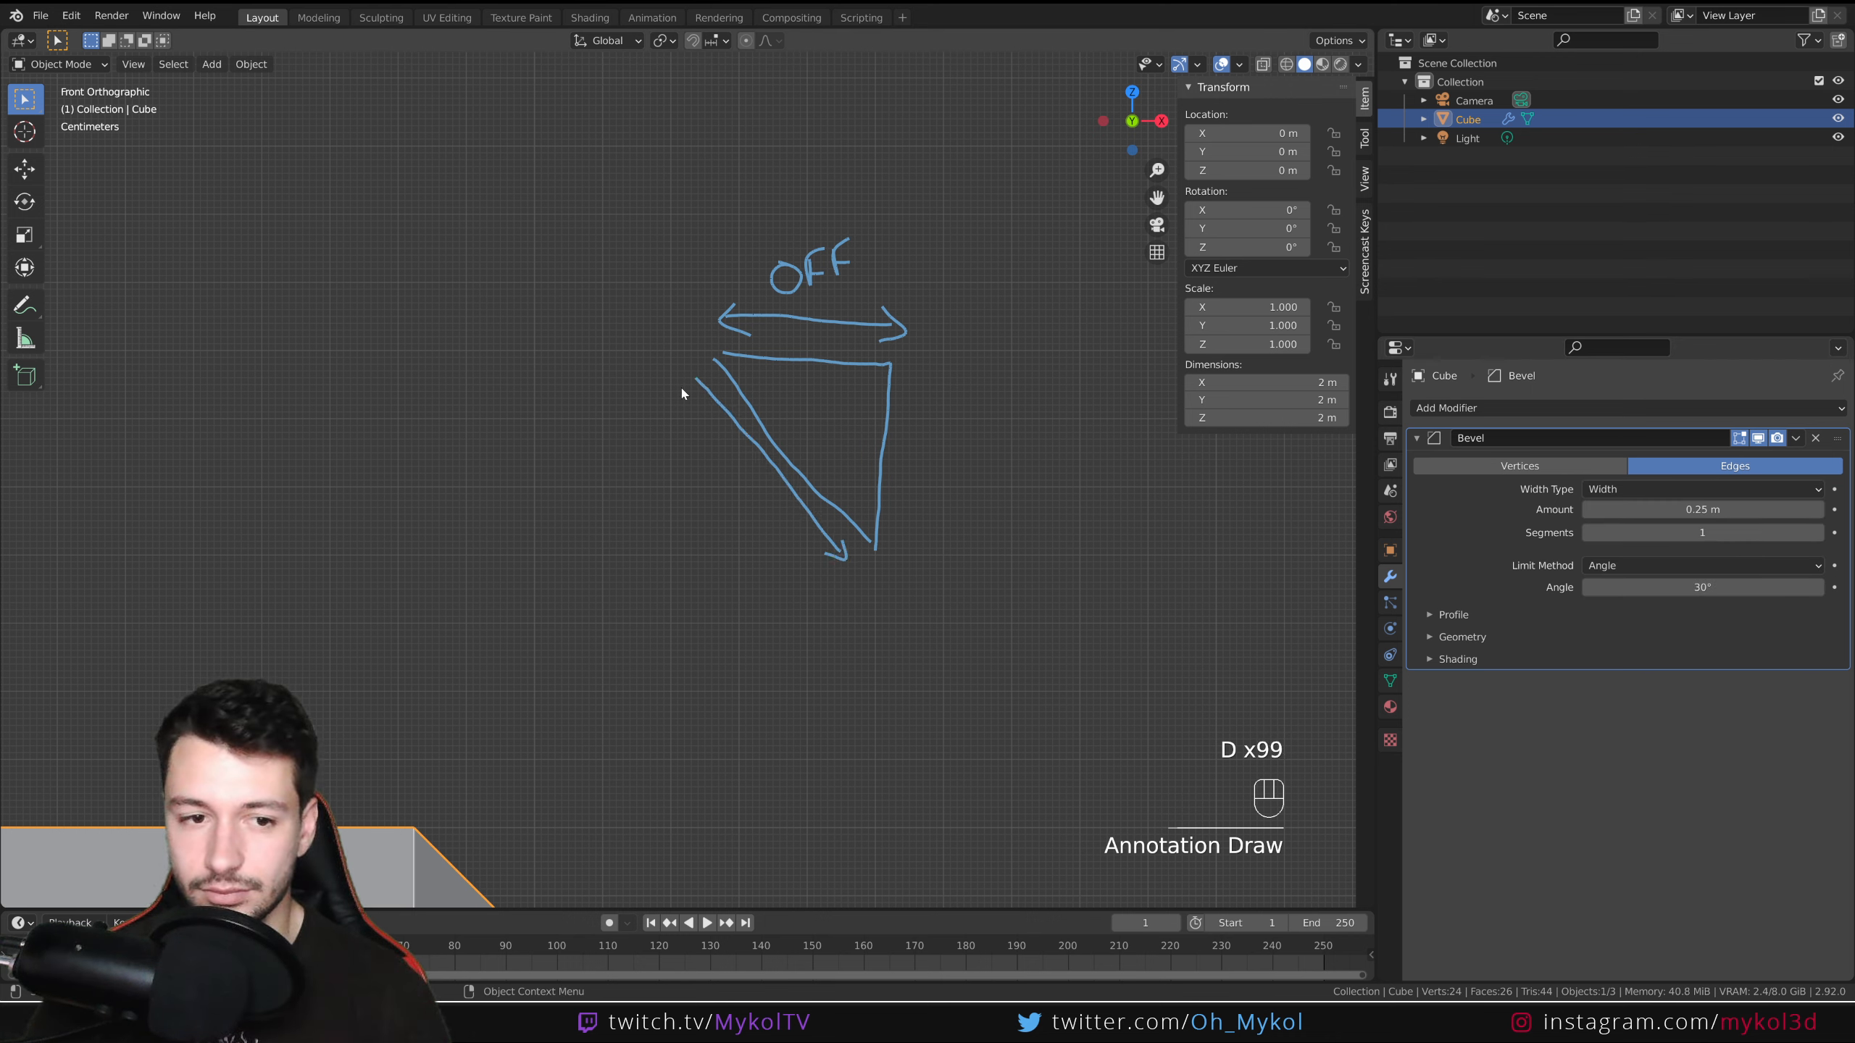
{"action": "left_click_drag", "start_coordinate": [681, 388], "coordinate": [715, 382]}
{"action": "left_click_drag", "start_coordinate": [703, 485], "coordinate": [746, 474]}
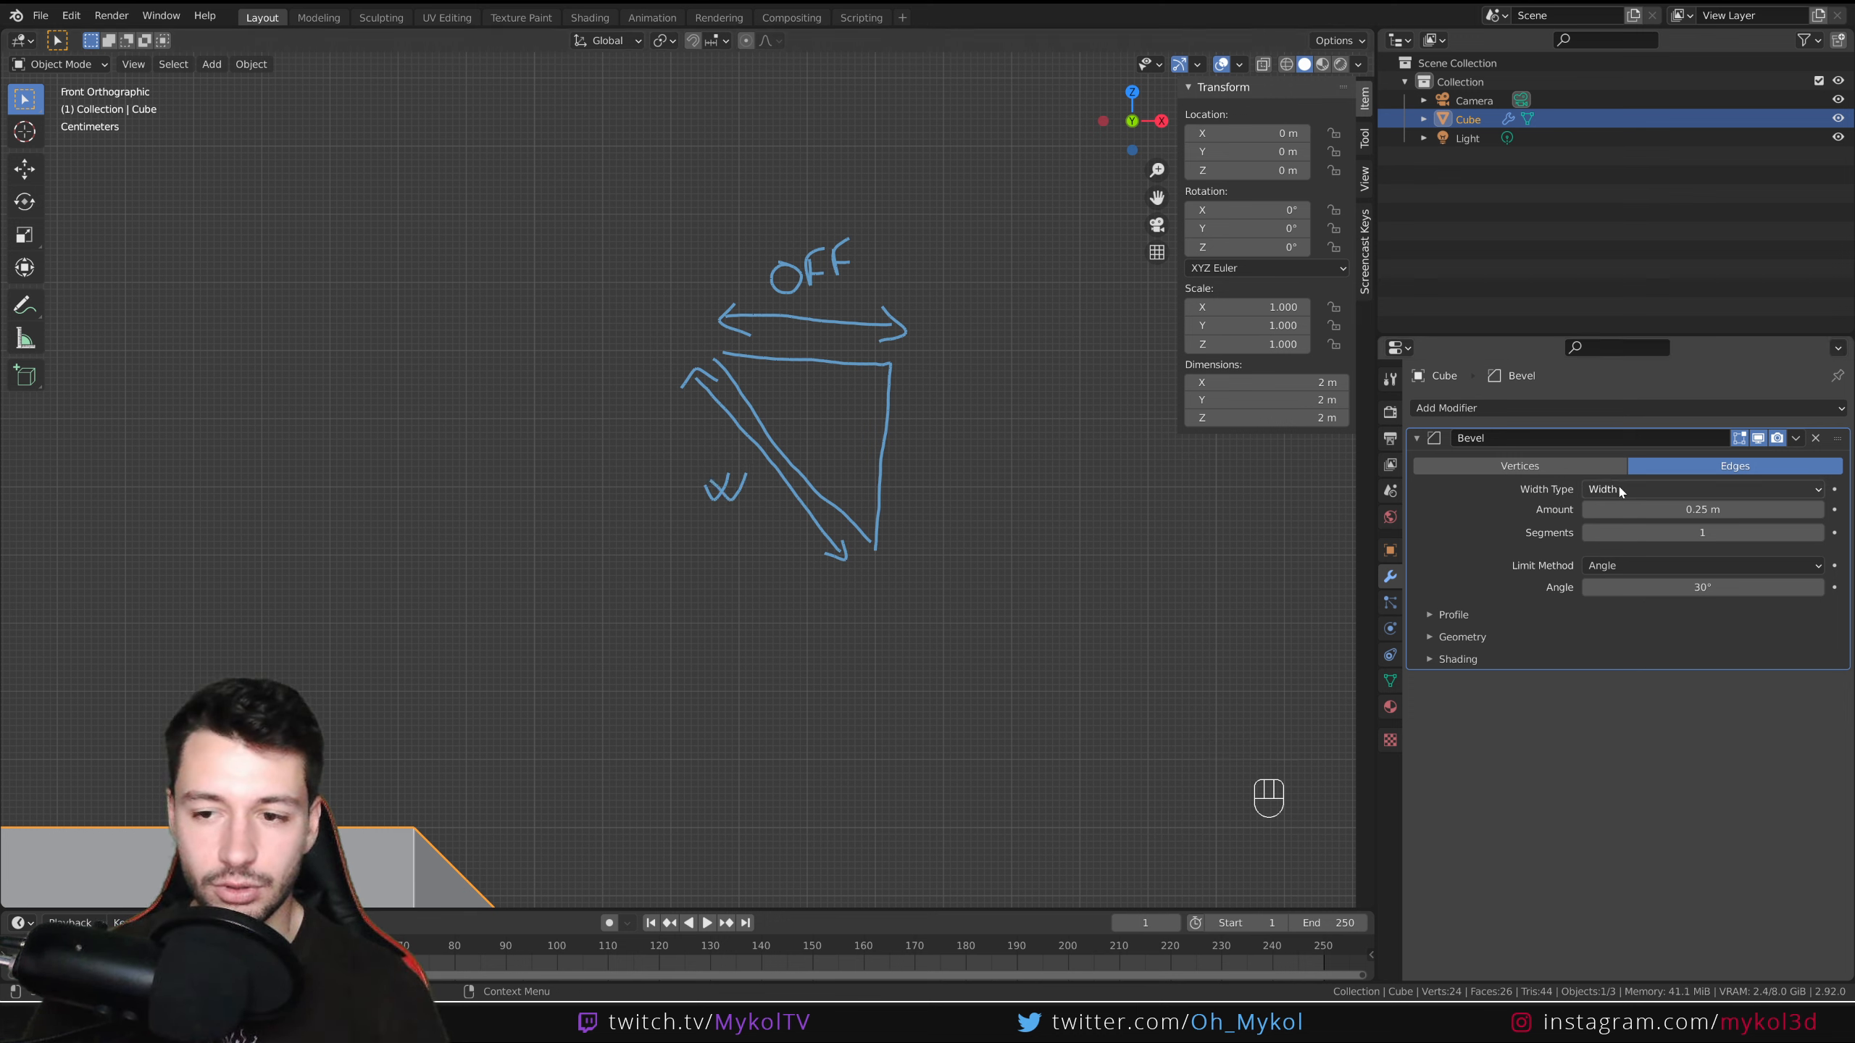
Set the Bevel width type to Depth and annotate inside the triangle, from its corner to the sloped side, with a double-headed arrow labelled D.
{"action": "left_click", "coordinate": [1583, 491]}
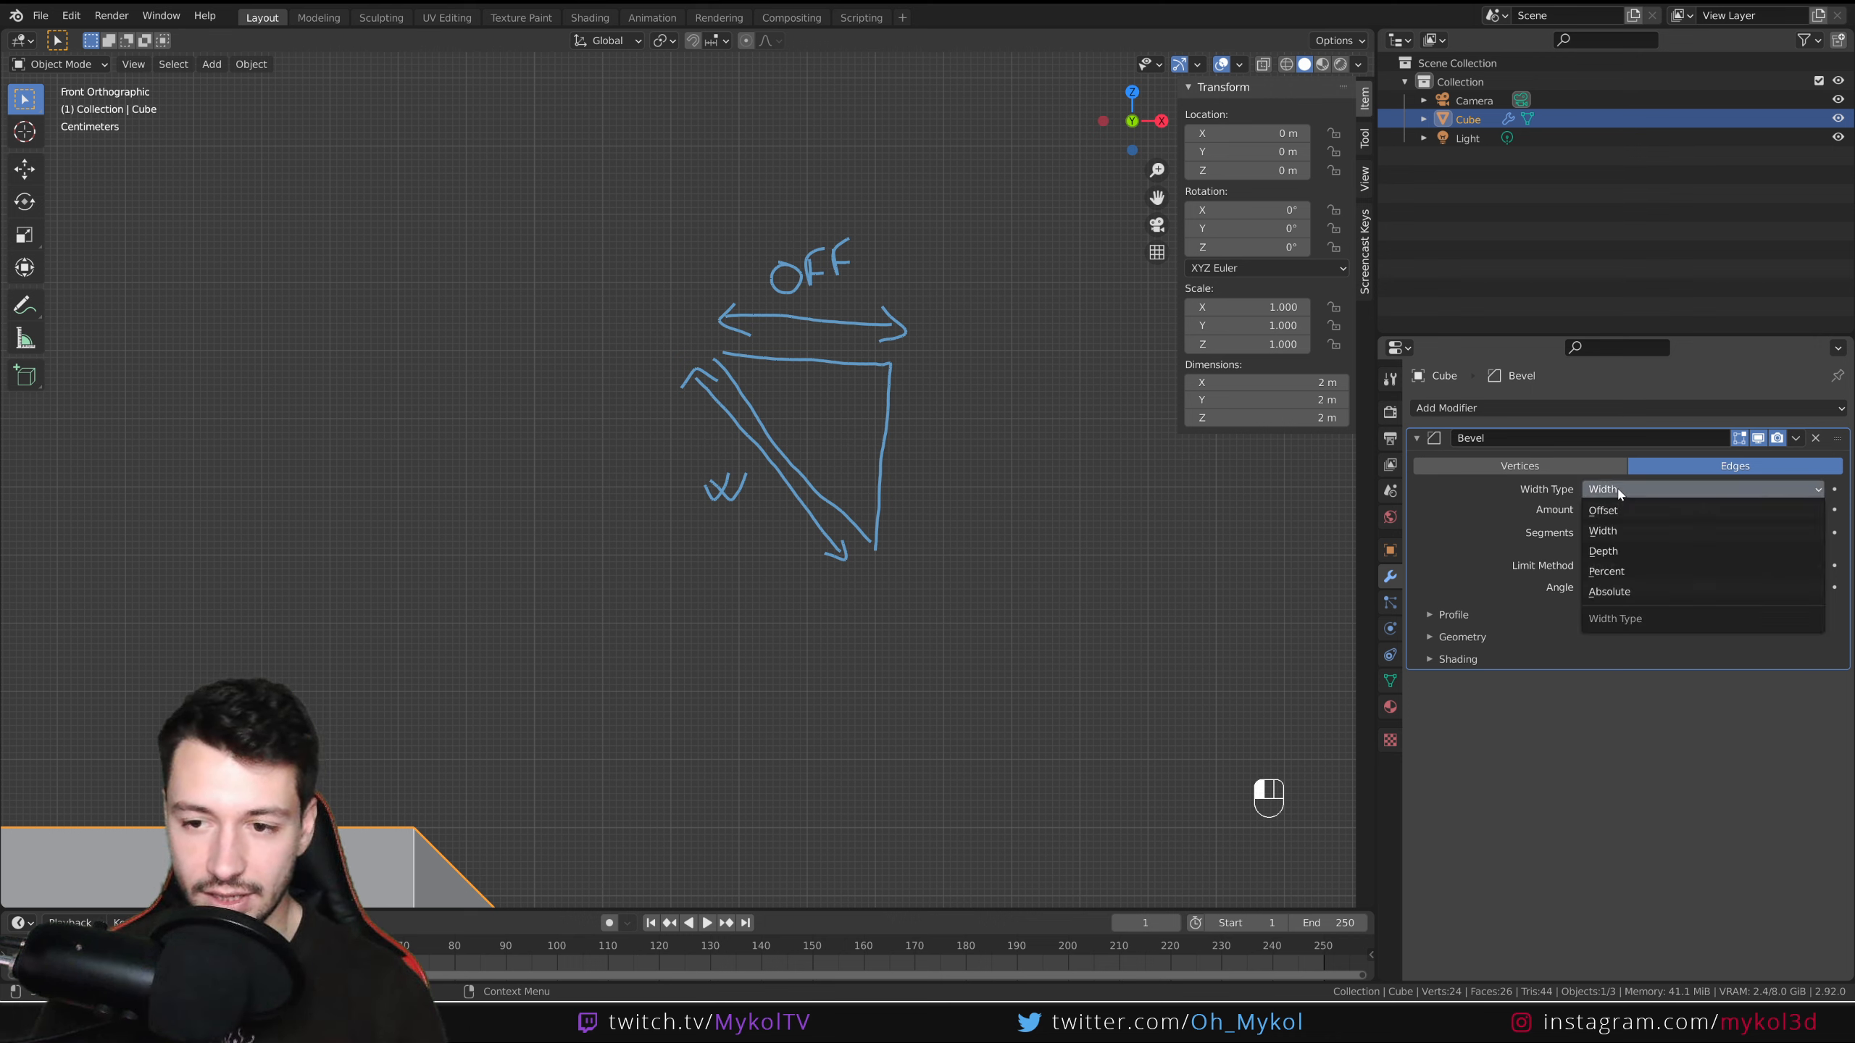
{"action": "left_click", "coordinate": [1618, 549]}
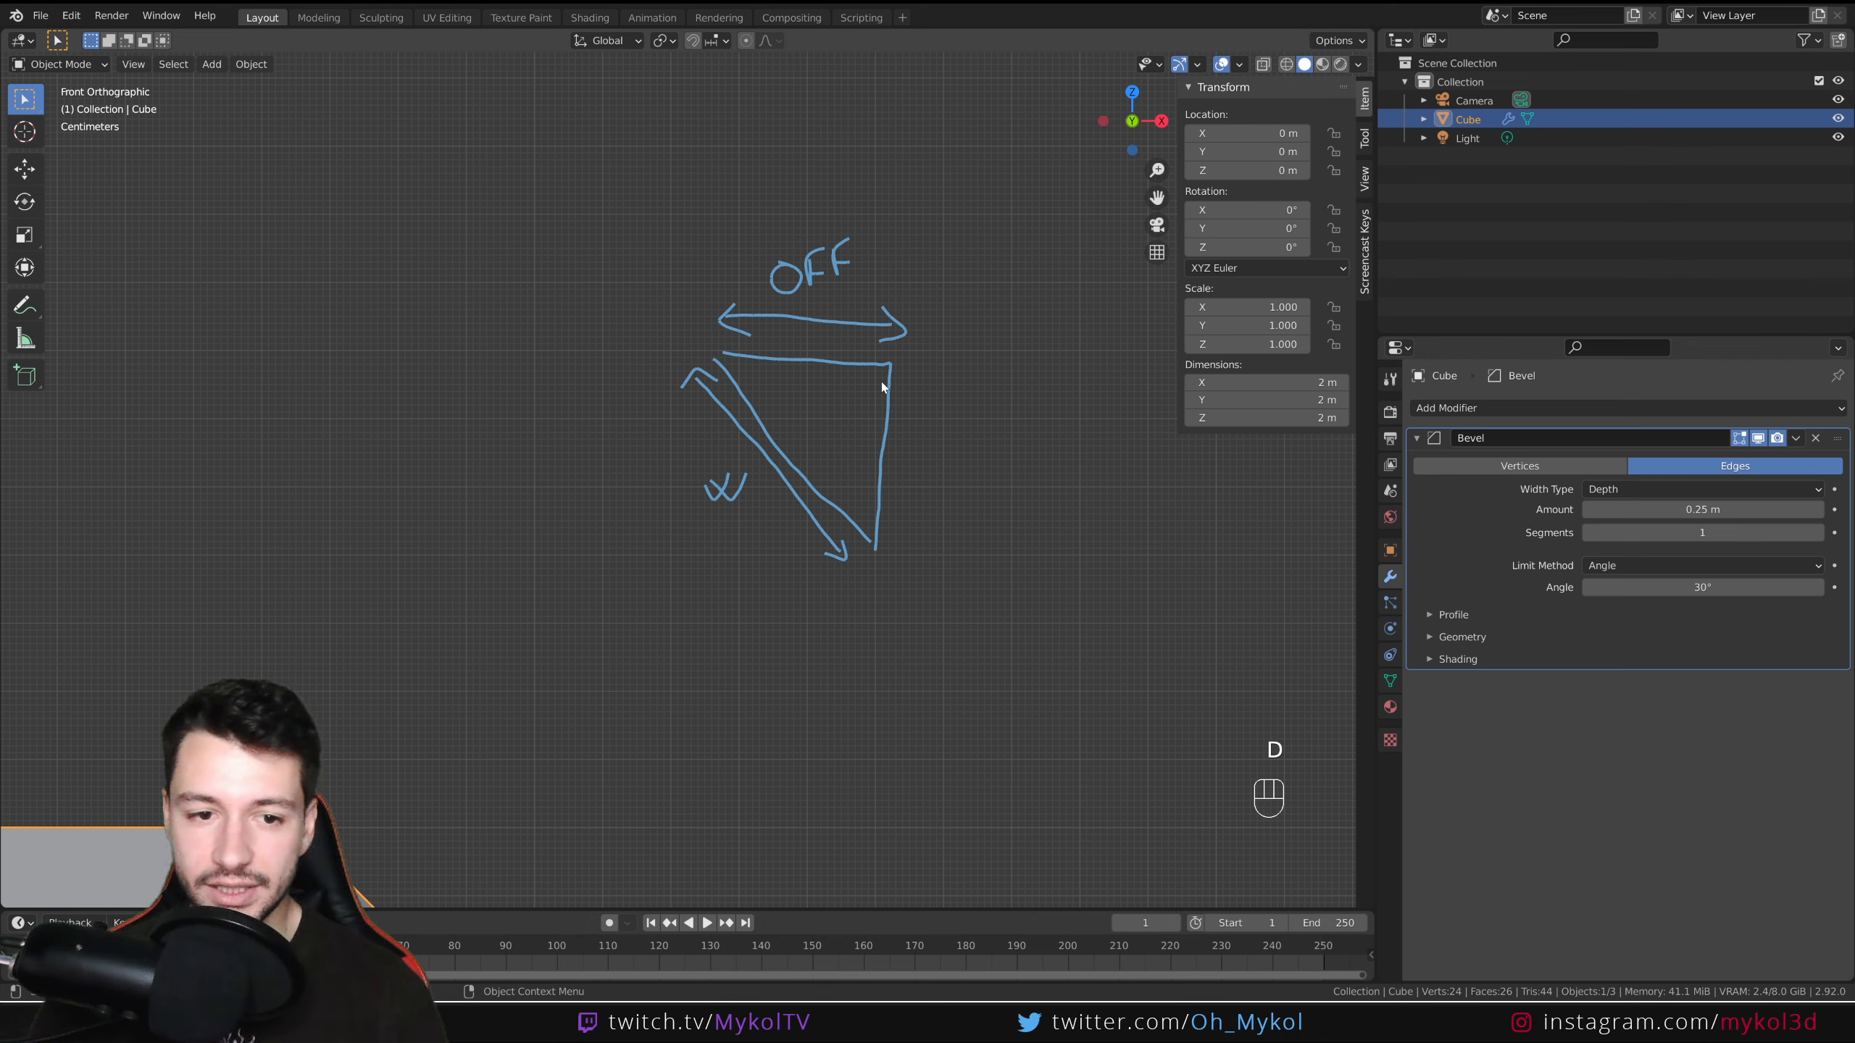
{"action": "left_click_drag", "start_coordinate": [880, 379], "coordinate": [803, 451]}
{"action": "left_click_drag", "start_coordinate": [794, 438], "coordinate": [816, 460]}
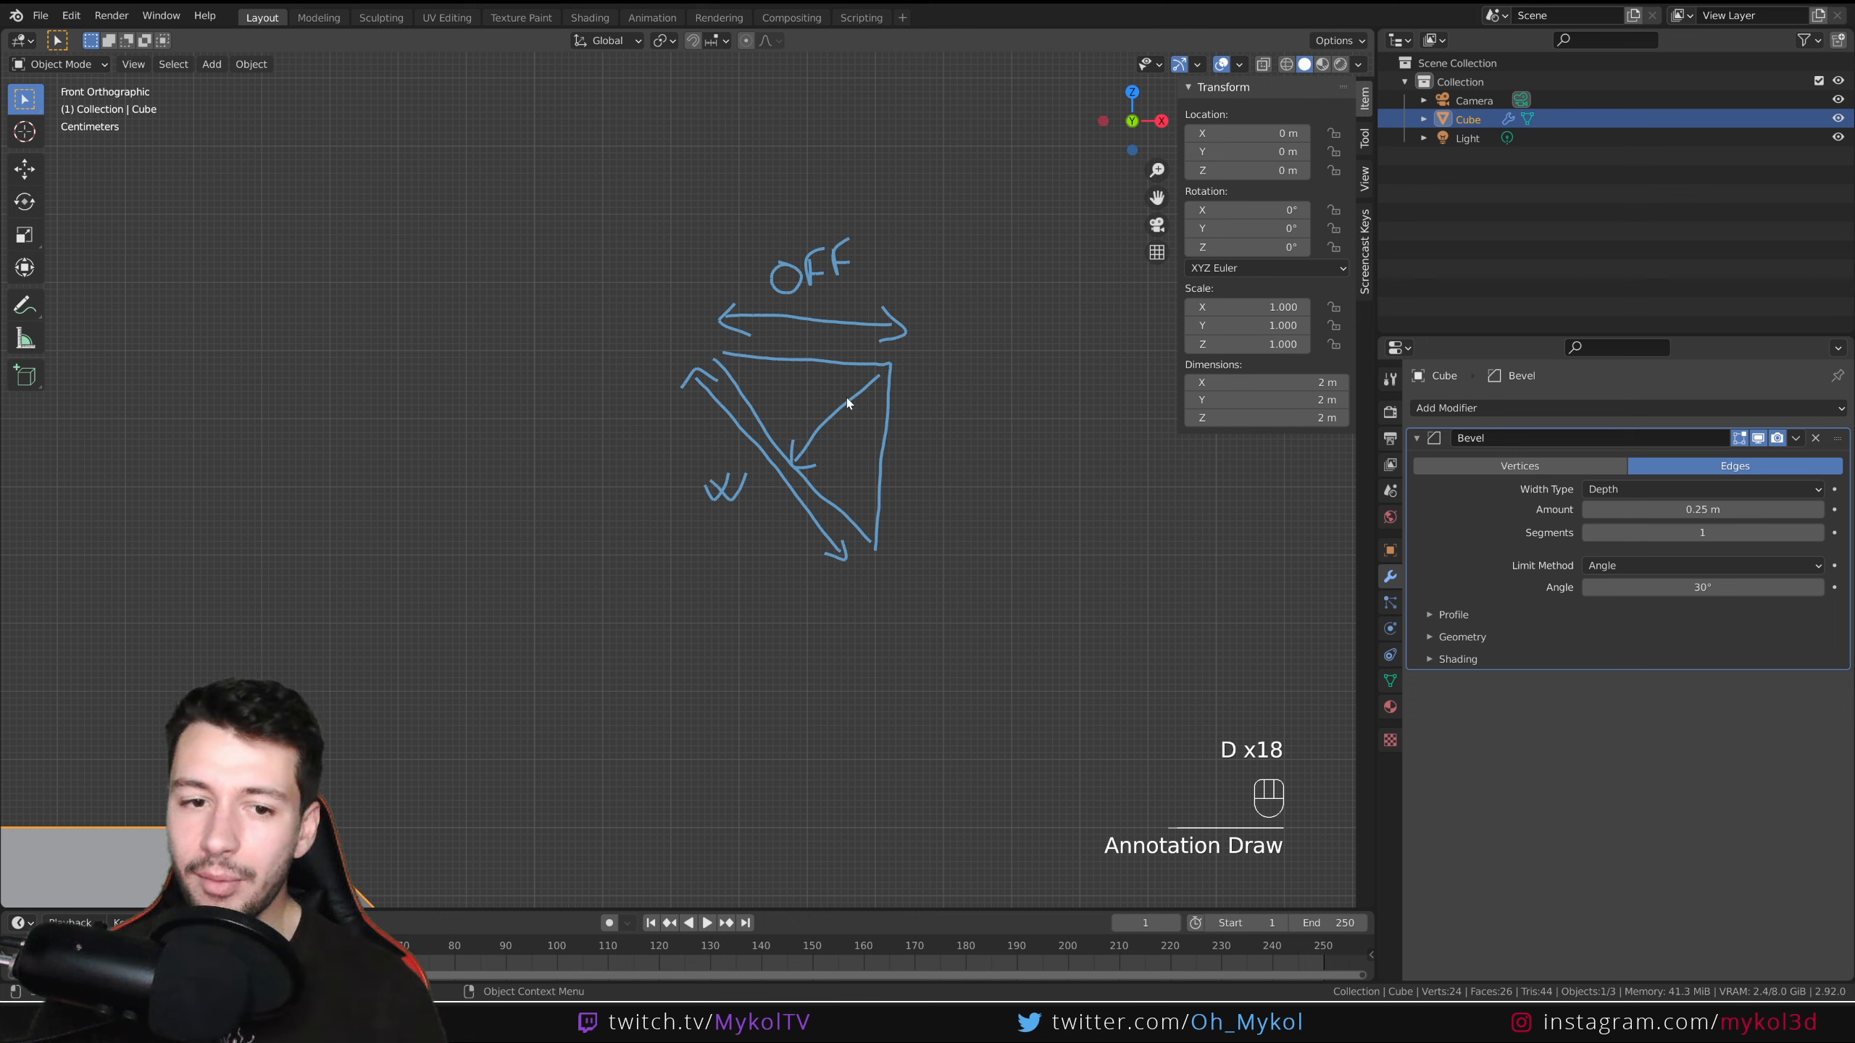
{"action": "mouse_move", "coordinate": [865, 379]}
{"action": "left_mouse_down"}
{"action": "mouse_move", "coordinate": [884, 394]}
{"action": "mouse_move", "coordinate": [808, 403]}
{"action": "left_mouse_up"}
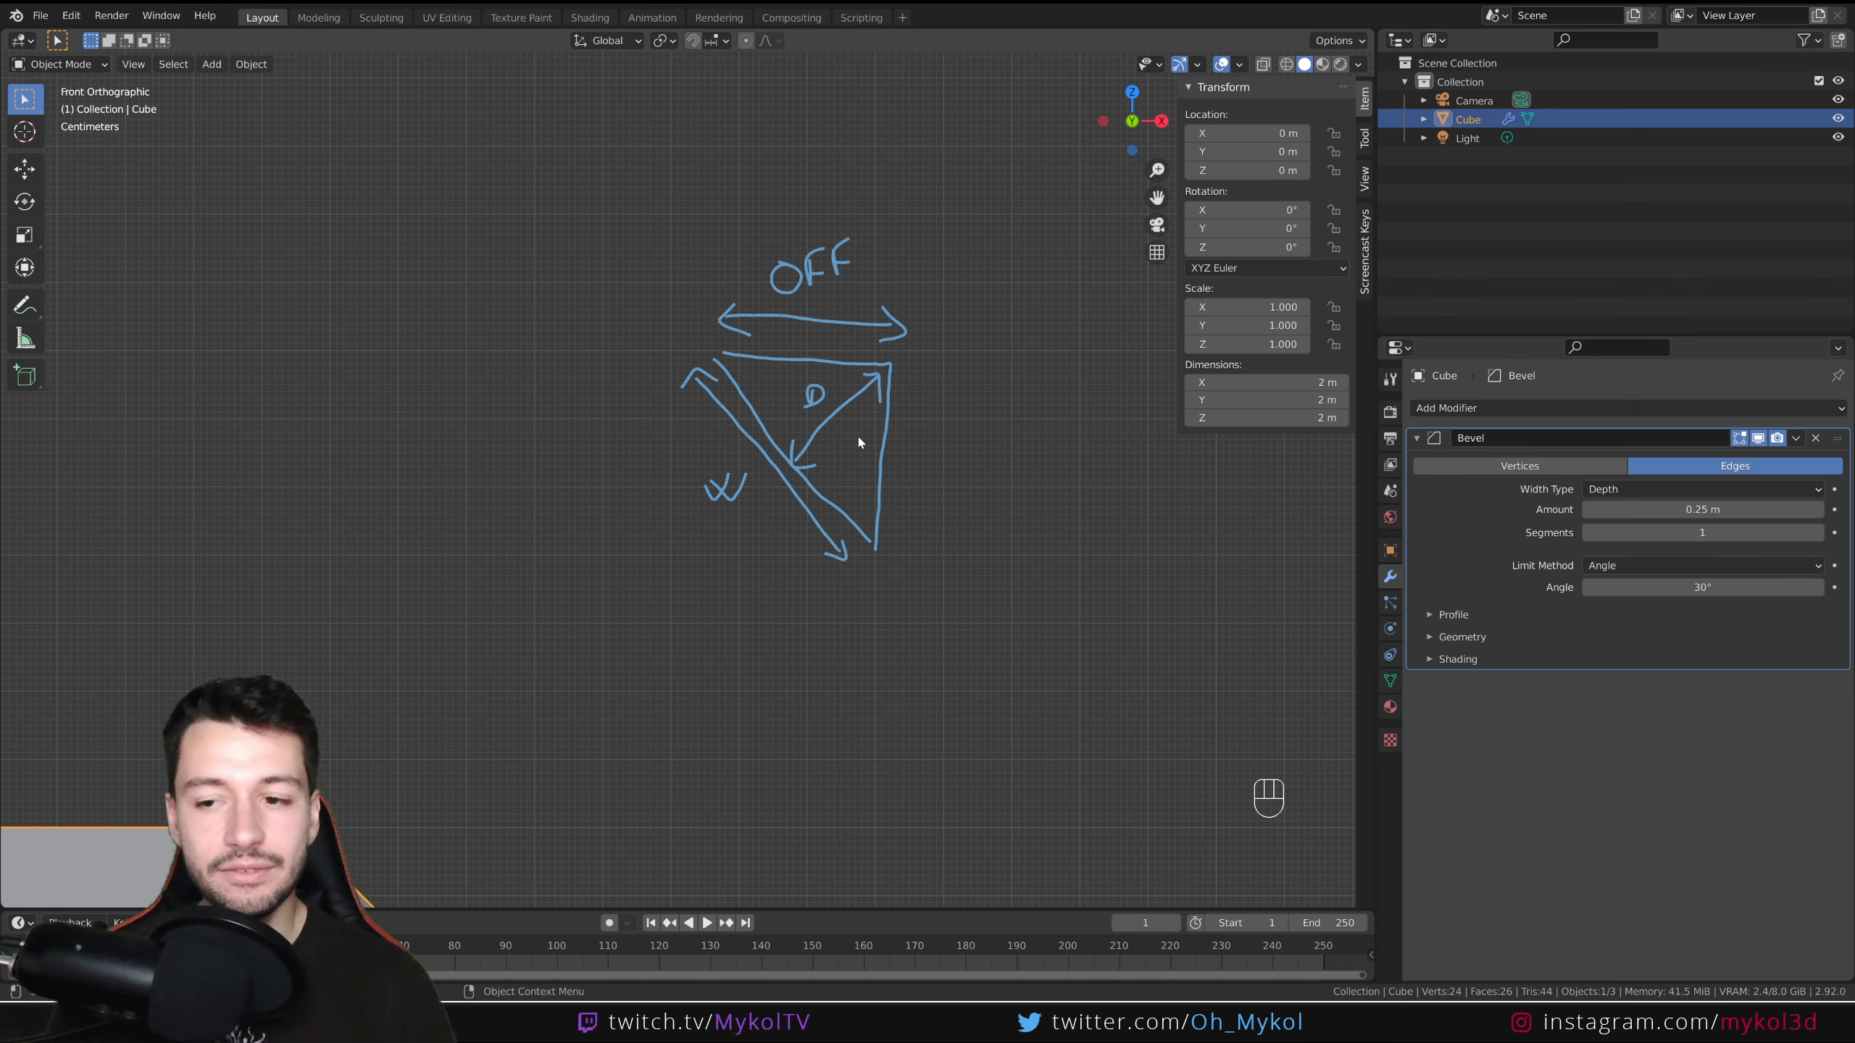
Change the Bevel modifier's width type from Depth back to Offset.
{"action": "scroll", "coordinate": [858, 437], "scroll_direction": "down", "scroll_amount": 5}
{"action": "middle_click_drag", "start_coordinate": [766, 662], "coordinate": [919, 530], "text": "shift"}
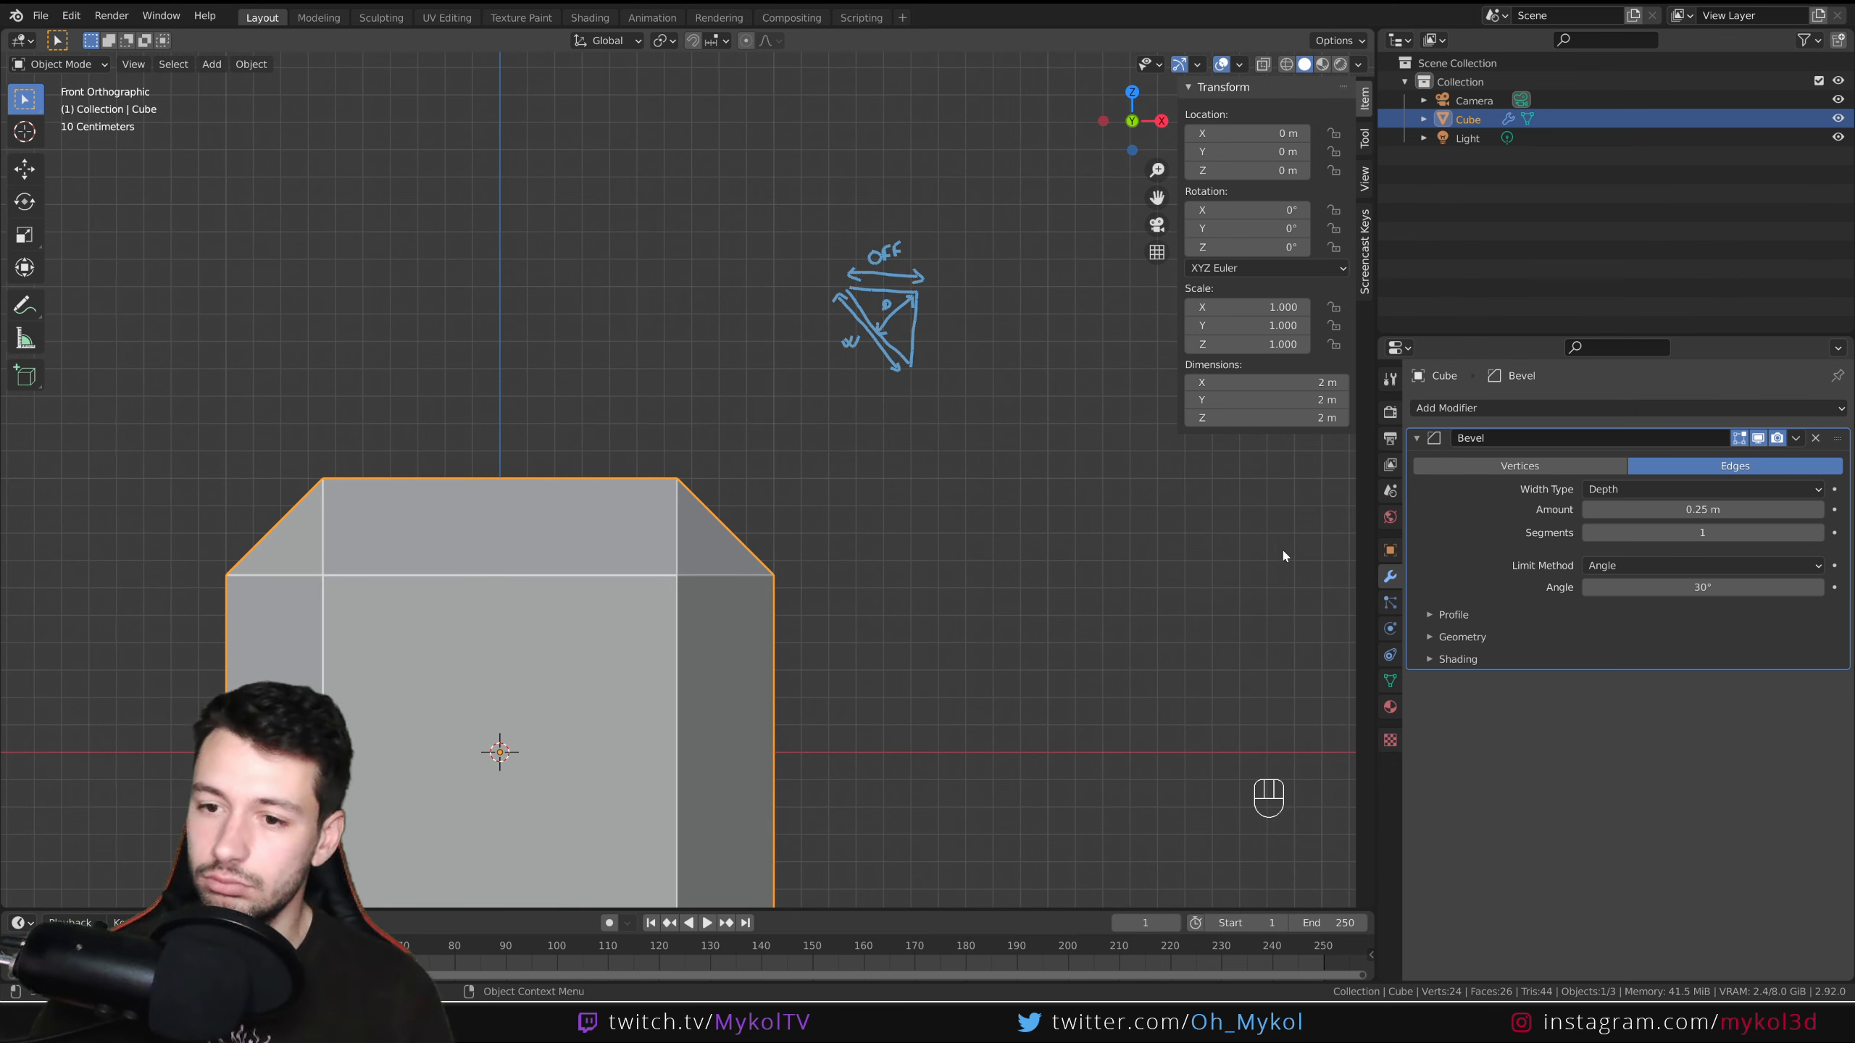
{"action": "left_click", "coordinate": [1657, 488]}
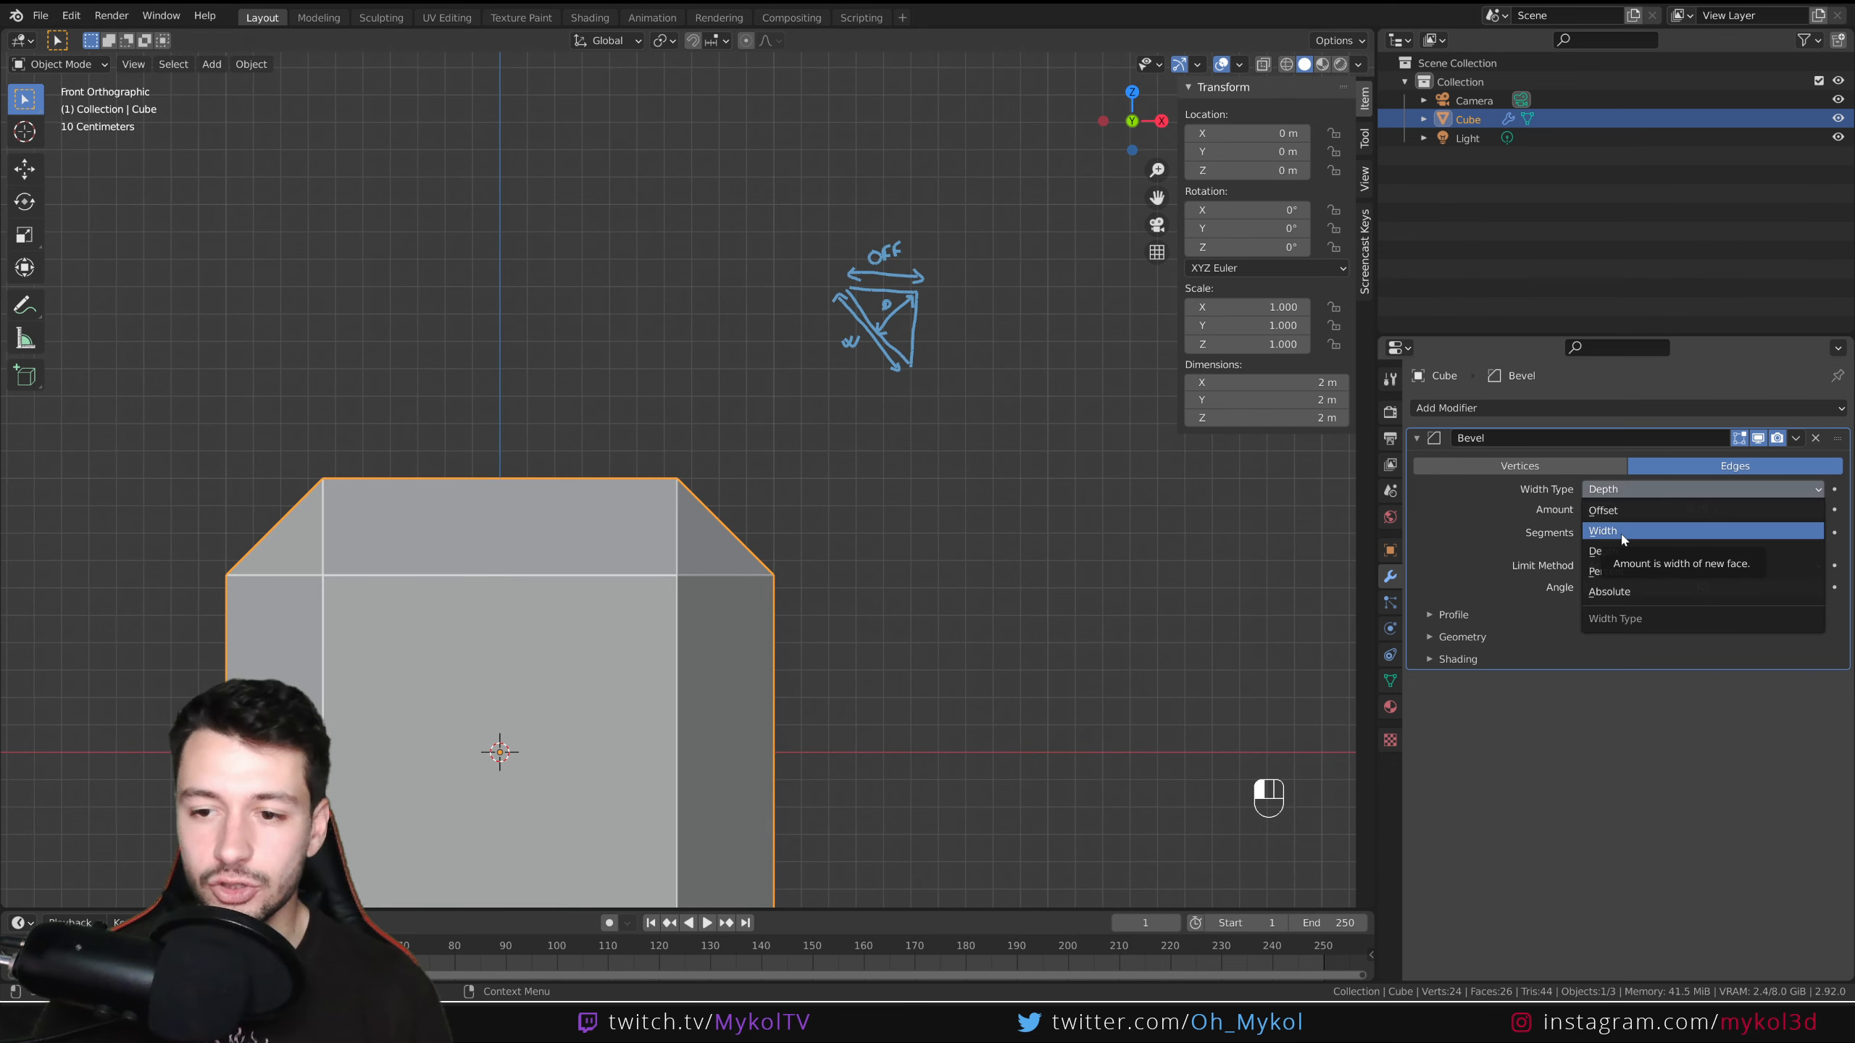
{"action": "left_click", "coordinate": [1622, 551]}
{"action": "left_click", "coordinate": [1629, 489]}
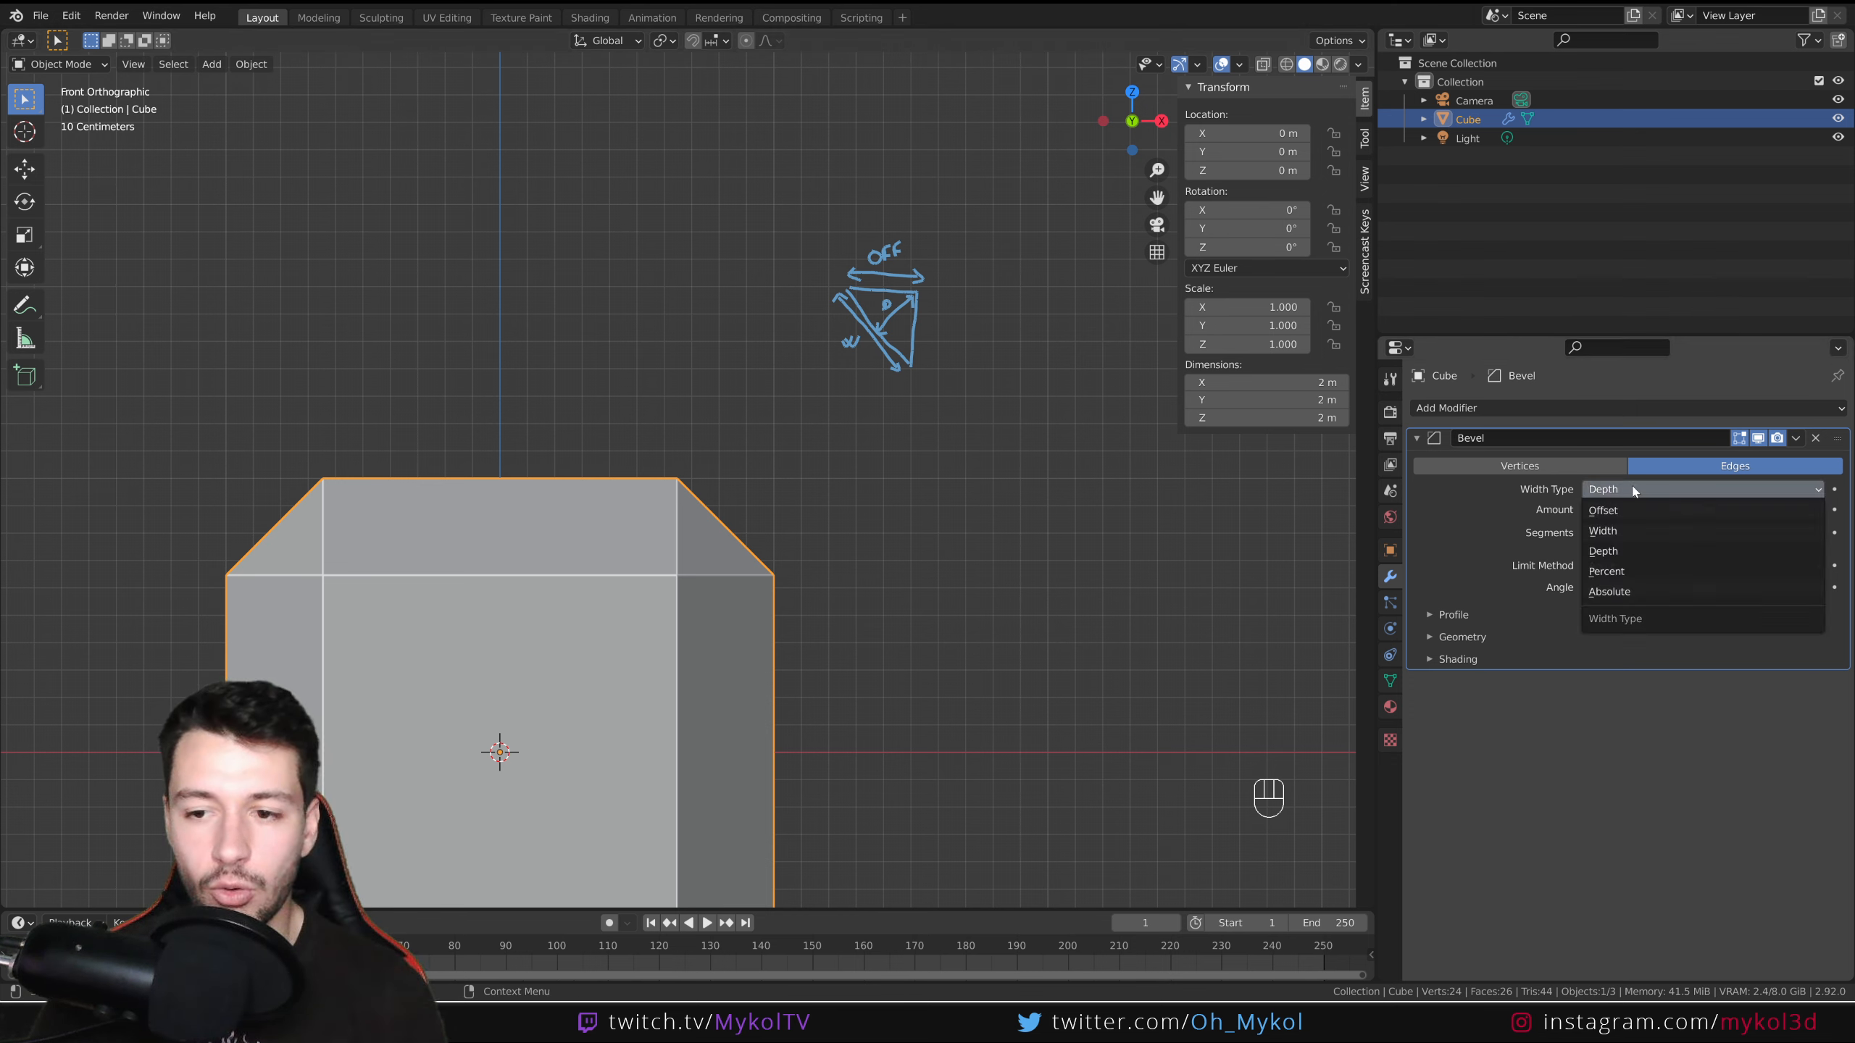
{"action": "left_click", "coordinate": [1628, 510]}
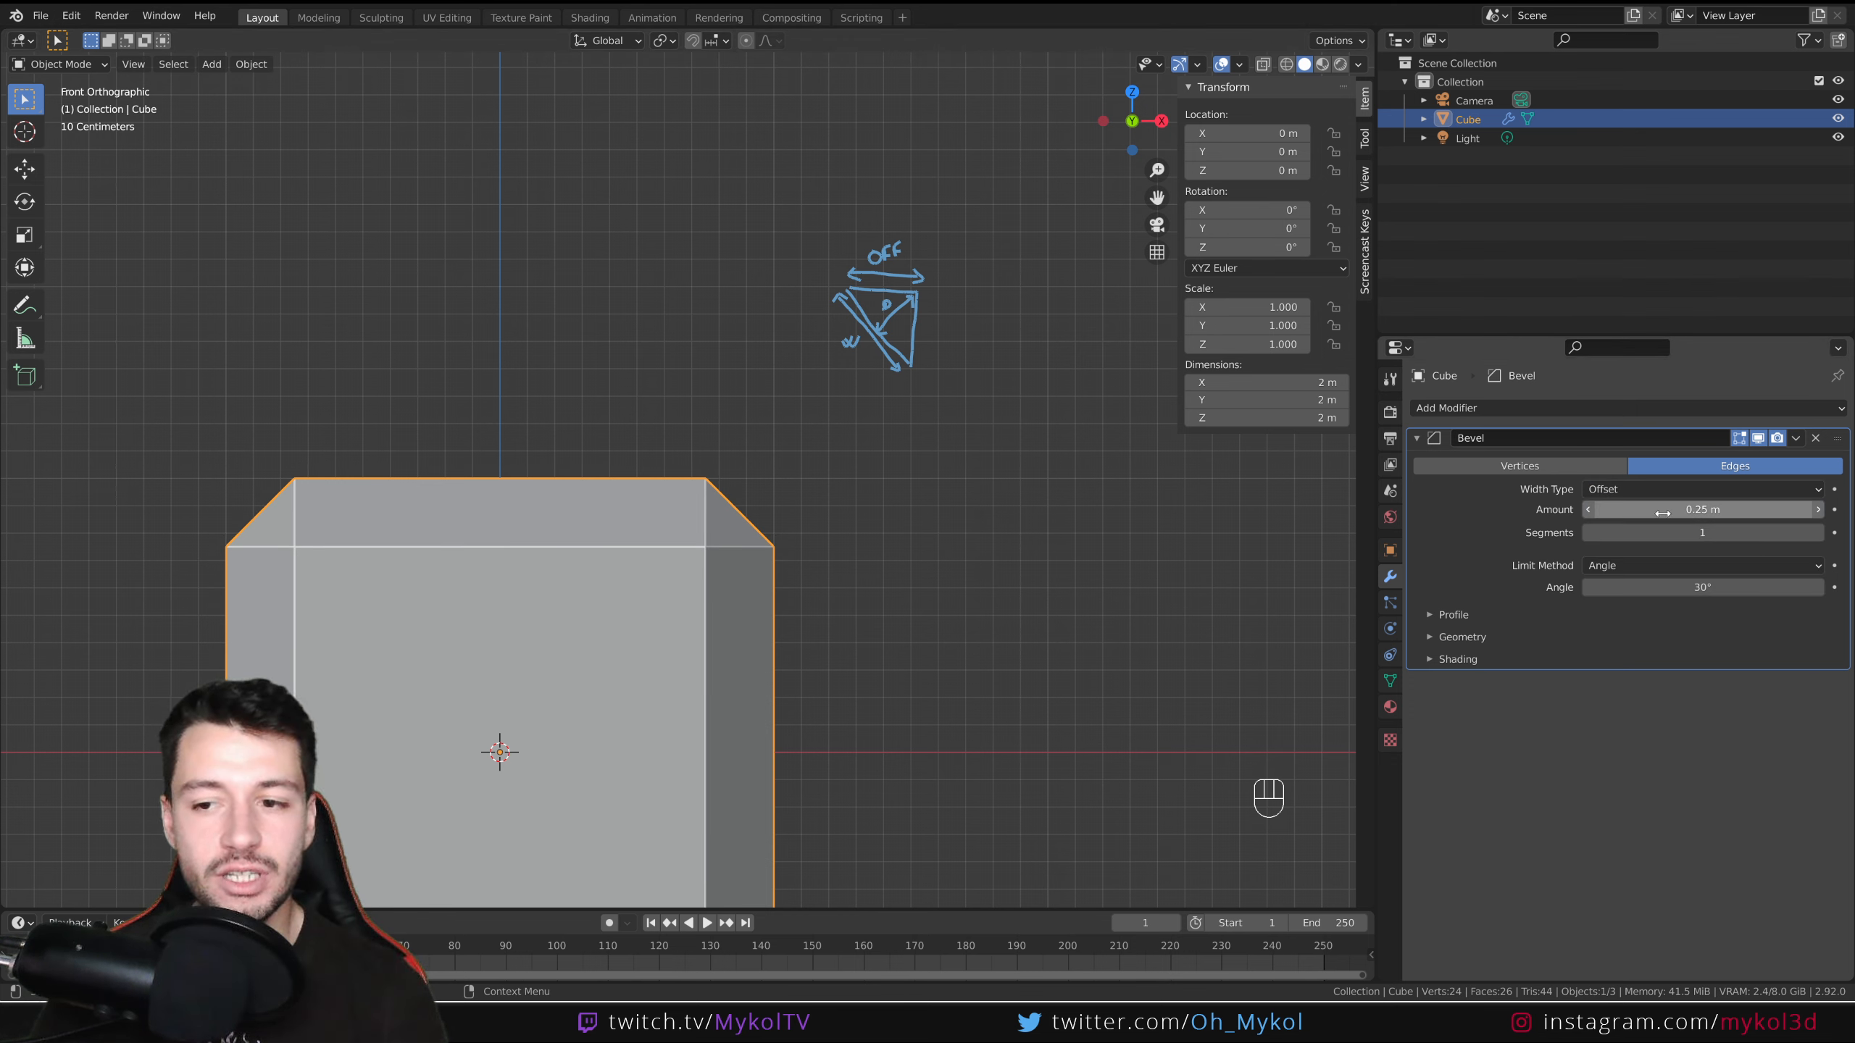
Set the Bevel modifier's width type to Percent with a width percent of 10%.
{"action": "left_click", "coordinate": [1632, 489]}
{"action": "left_click", "coordinate": [1640, 579]}
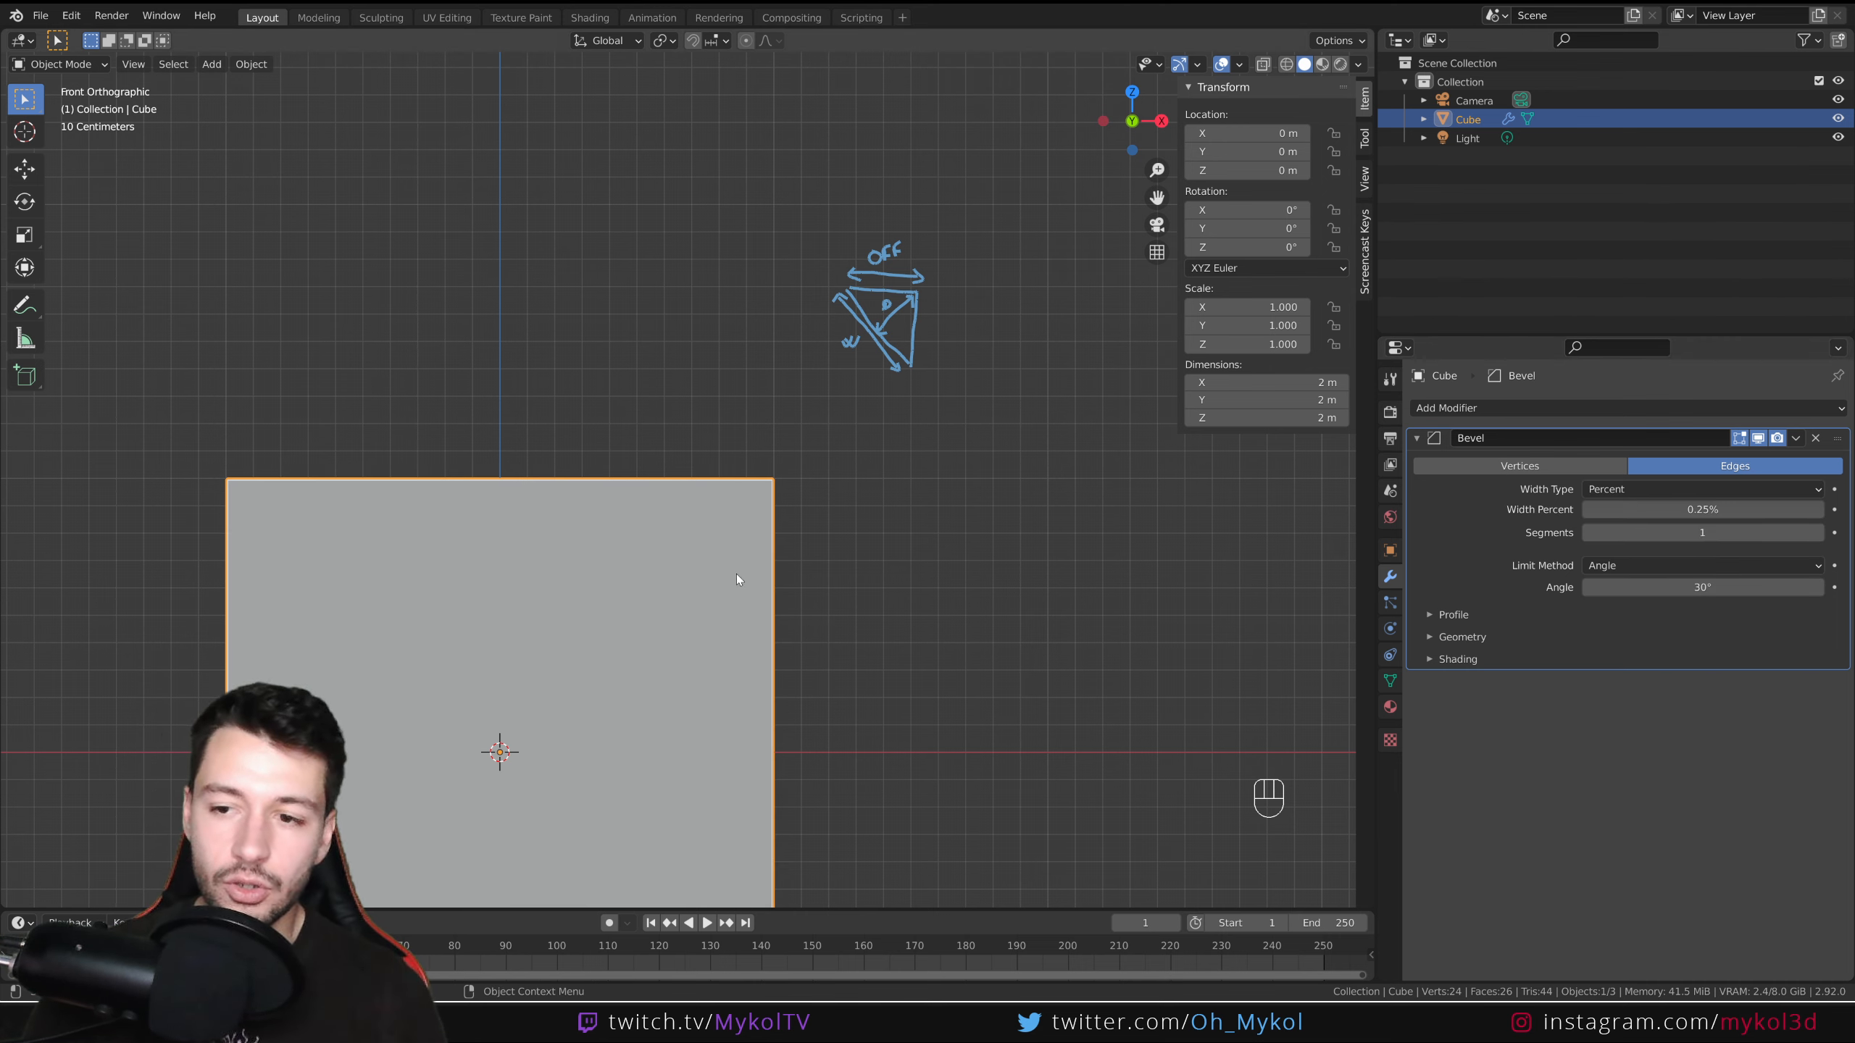
{"action": "scroll", "coordinate": [736, 580], "scroll_direction": "up", "scroll_amount": 3}
{"action": "mouse_move", "coordinate": [1650, 508]}
{"action": "left_mouse_down"}
{"action": "mouse_move", "coordinate": [1738, 508]}
{"action": "mouse_move", "coordinate": [1659, 508]}
{"action": "left_mouse_up"}
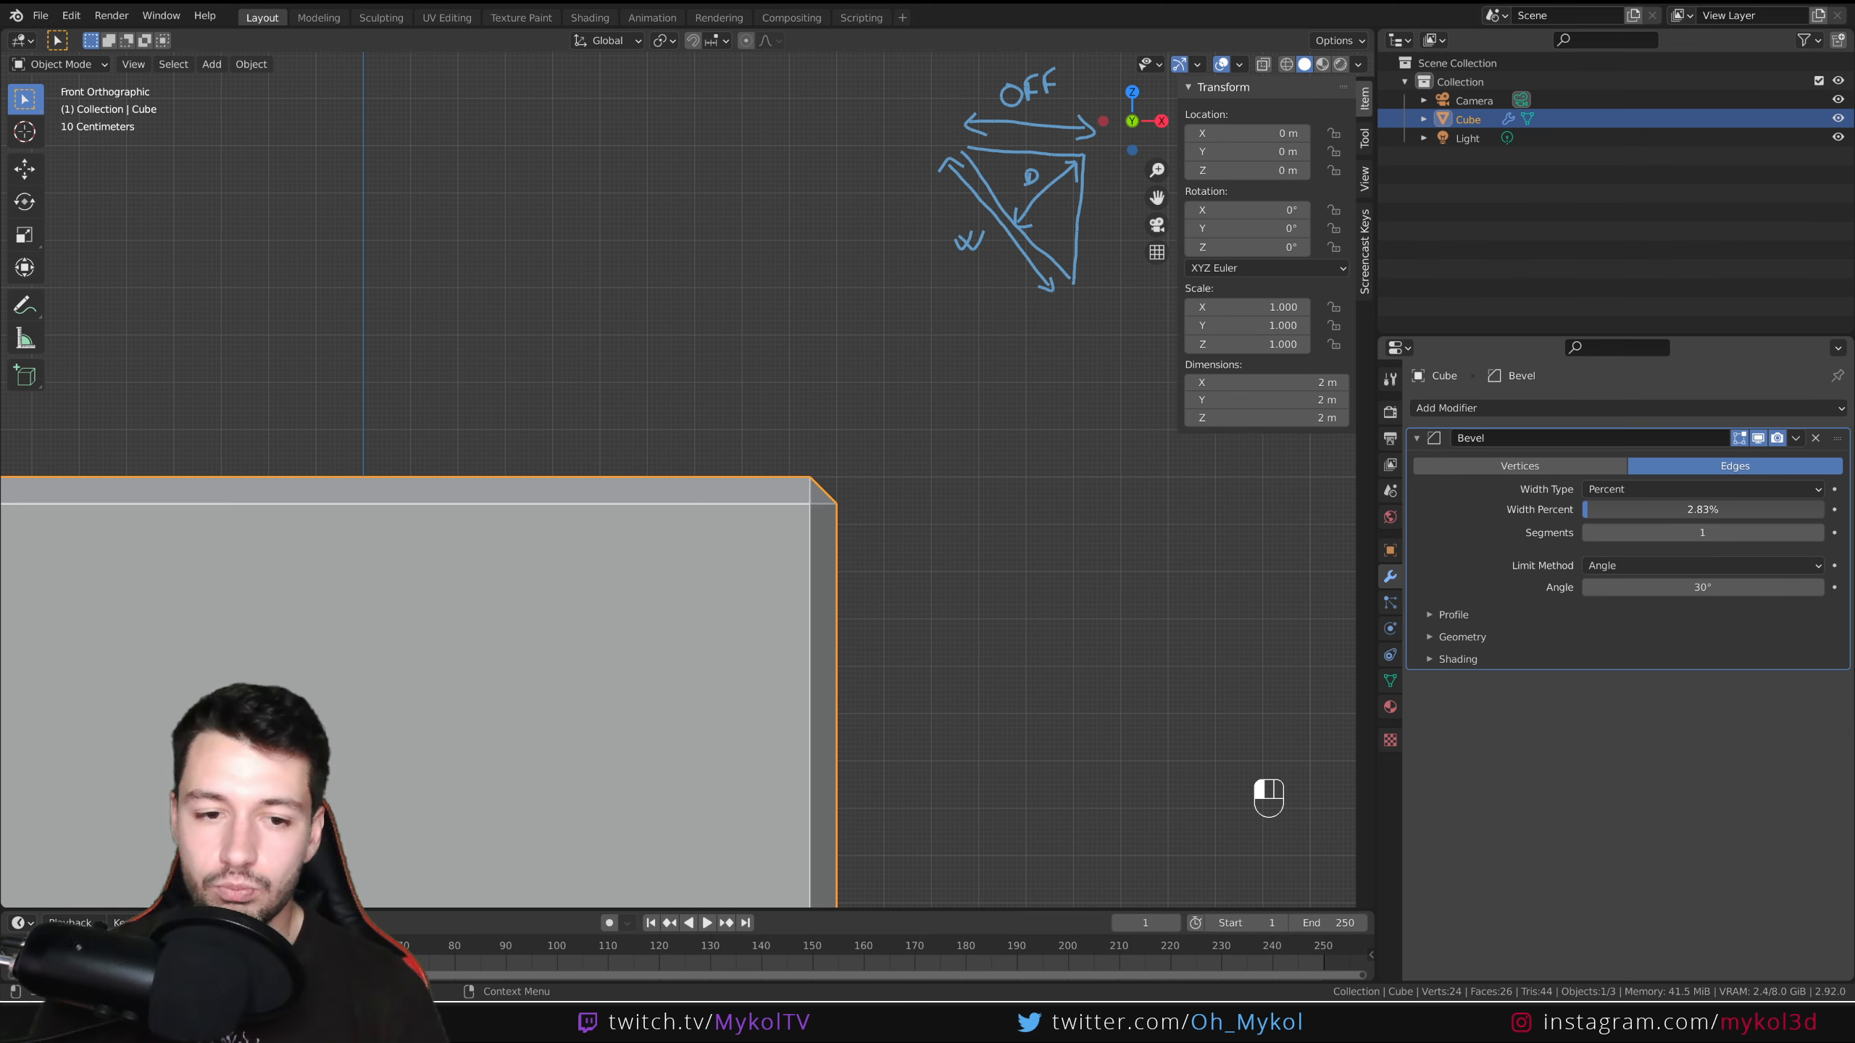
{"action": "left_click", "coordinate": [1759, 514]}
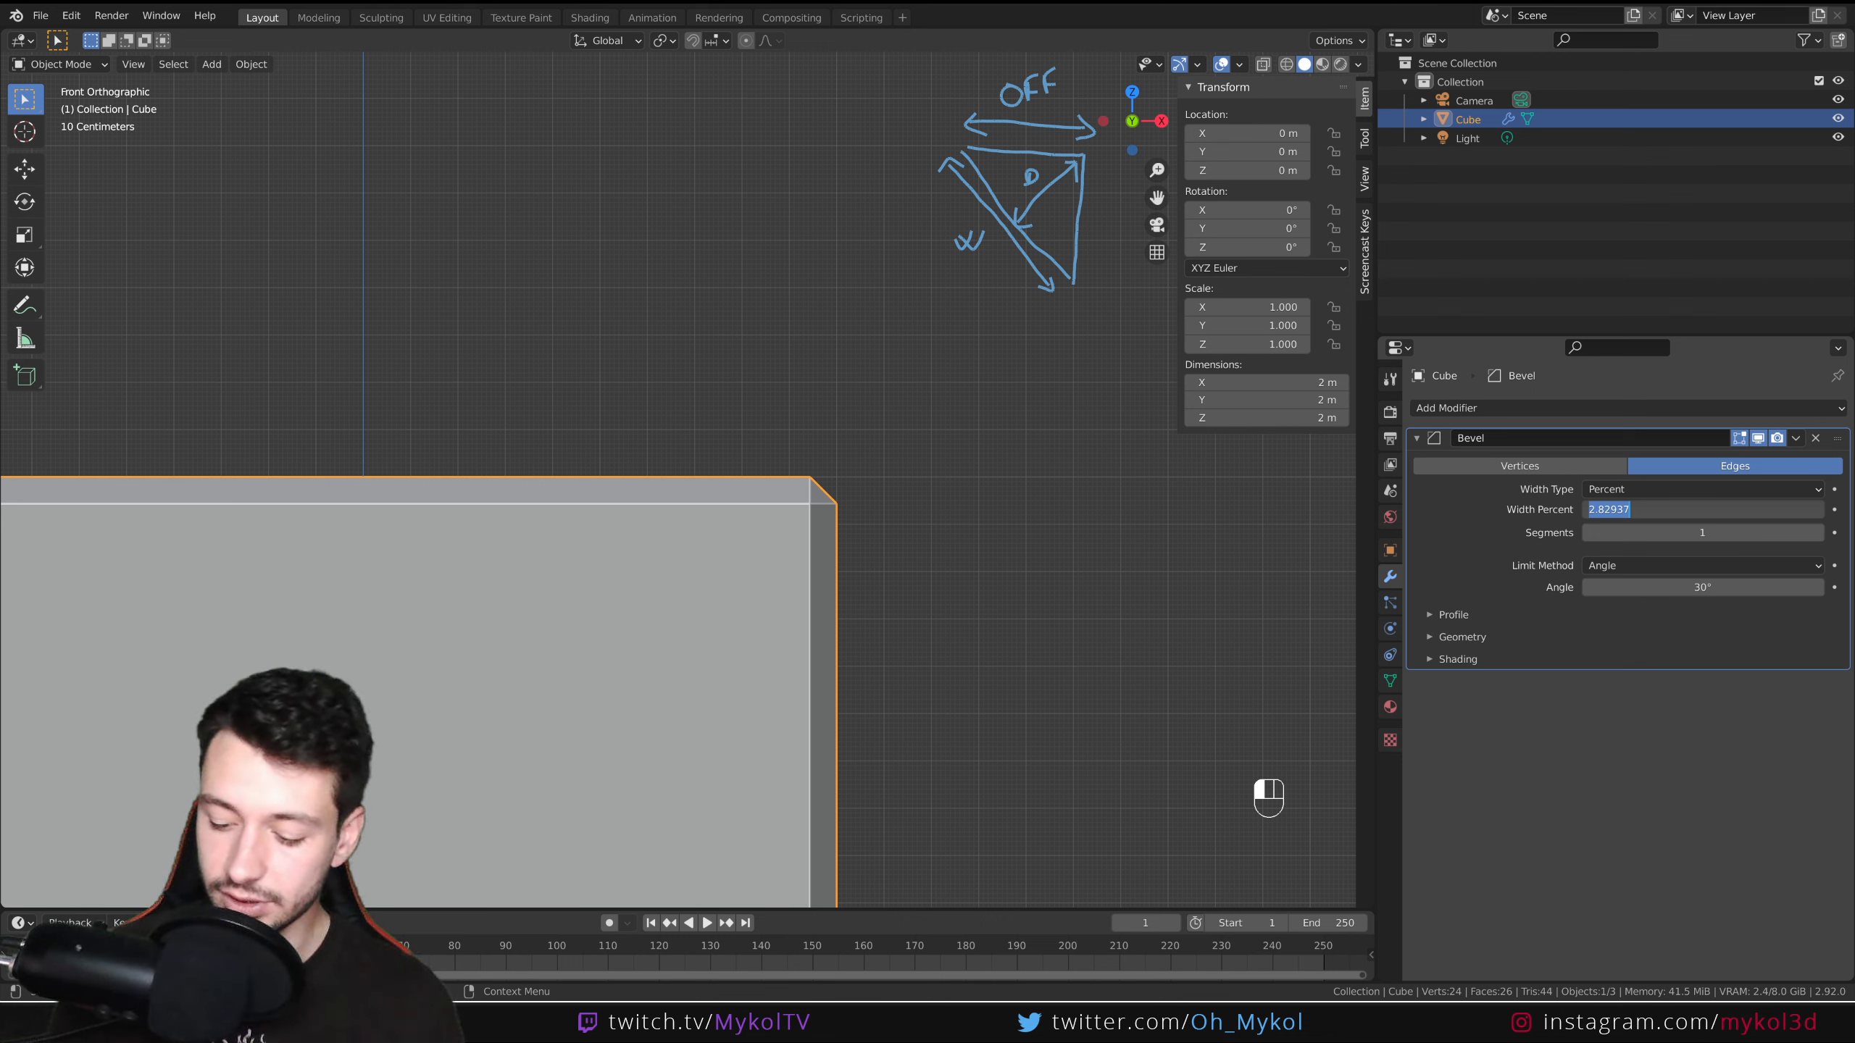
{"action": "type", "text": "10"}
{"action": "key", "text": "Return"}
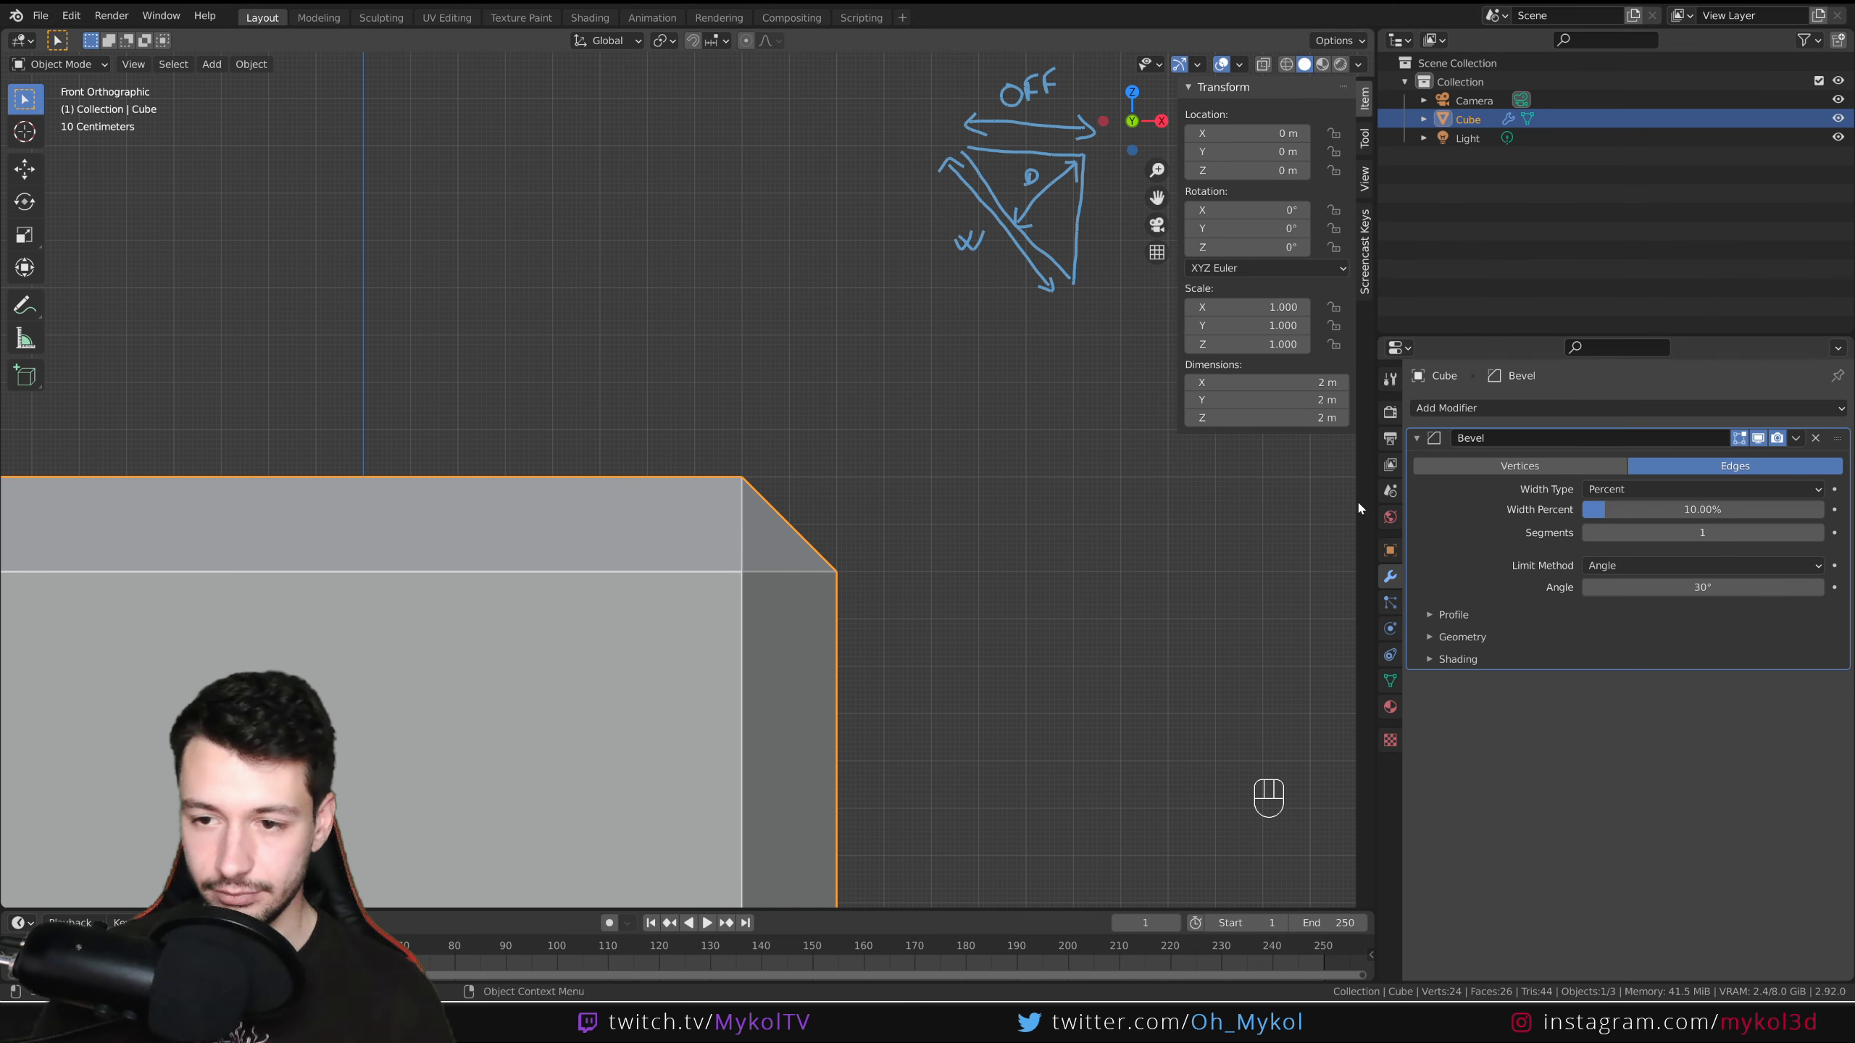
Try the Absolute width type on the whole cube, and return to Offset with a Bevel amount of 0.16 m.
{"action": "scroll", "coordinate": [751, 594], "scroll_direction": "down", "scroll_amount": 6}
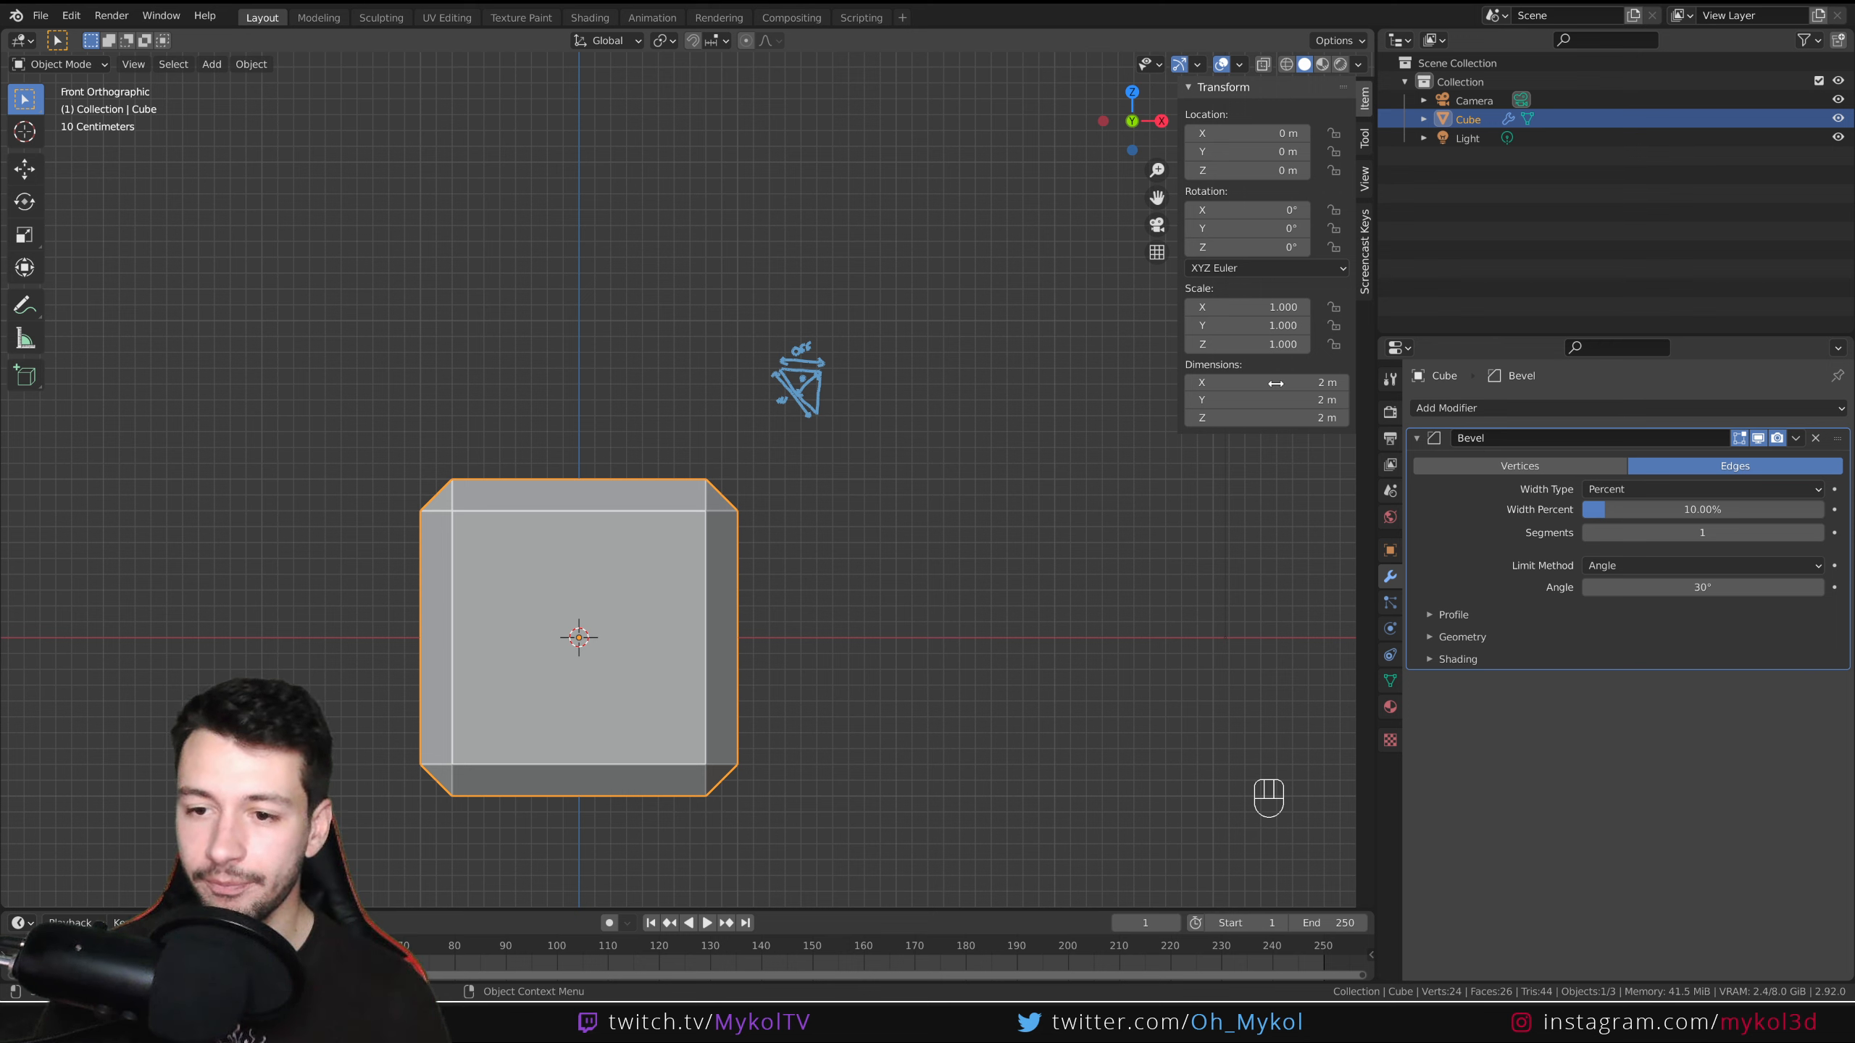
{"action": "left_click_drag", "start_coordinate": [1635, 490], "coordinate": [1633, 592]}
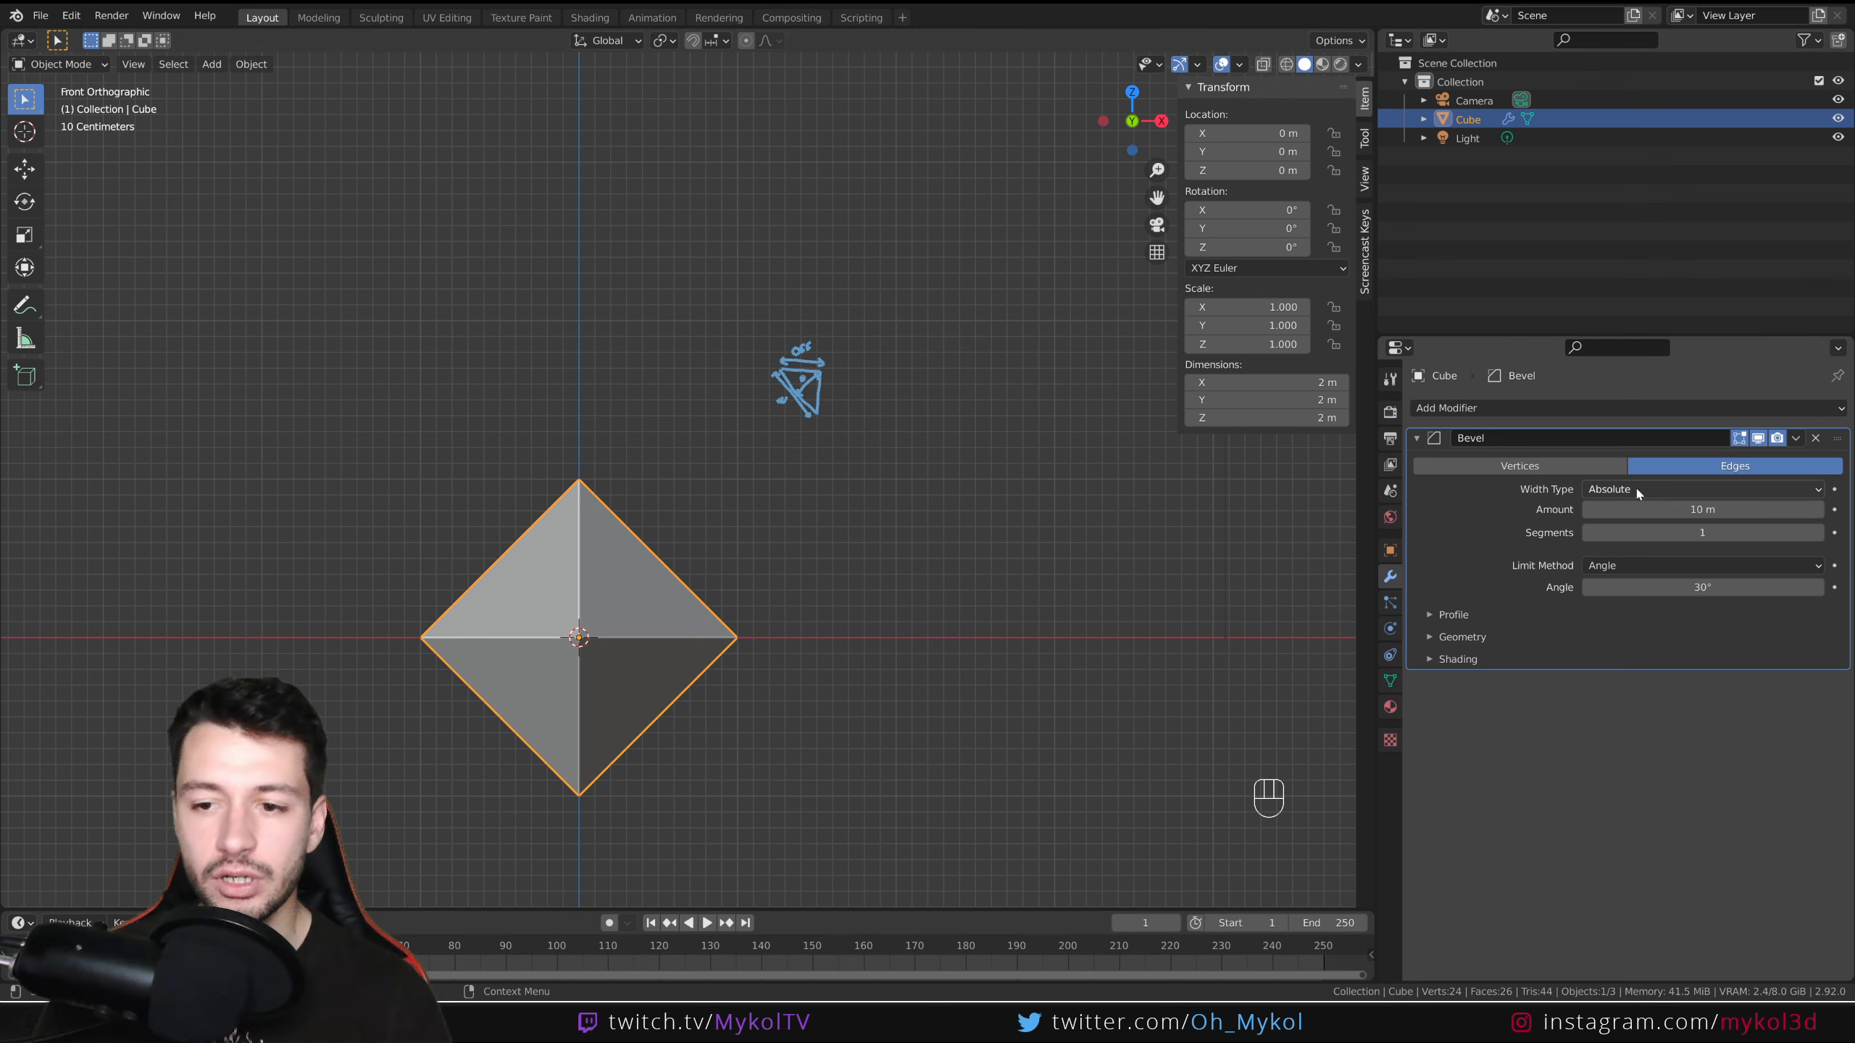
{"action": "left_click", "coordinate": [1635, 489]}
{"action": "left_click", "coordinate": [1632, 510]}
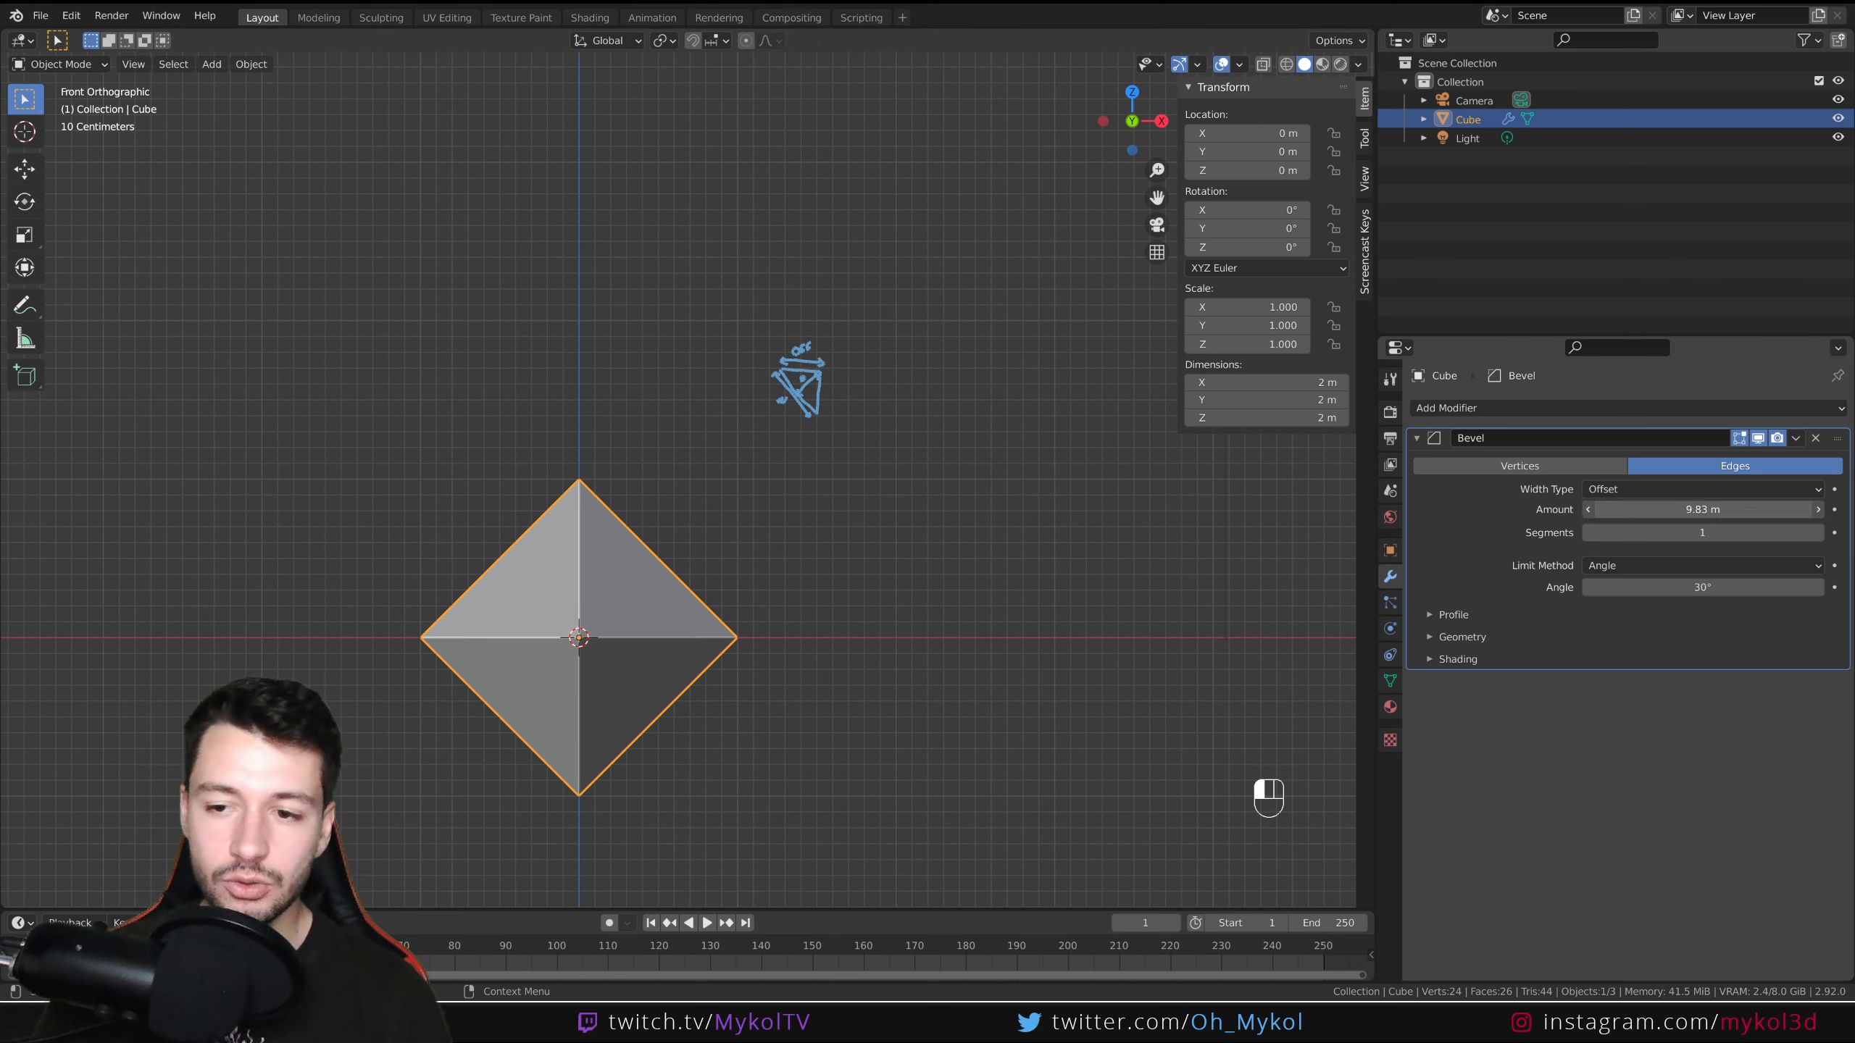
{"action": "mouse_move", "coordinate": [1686, 511]}
{"action": "left_mouse_down"}
{"action": "mouse_move", "coordinate": [1651, 511]}
{"action": "mouse_move", "coordinate": [1686, 510]}
{"action": "left_mouse_up"}
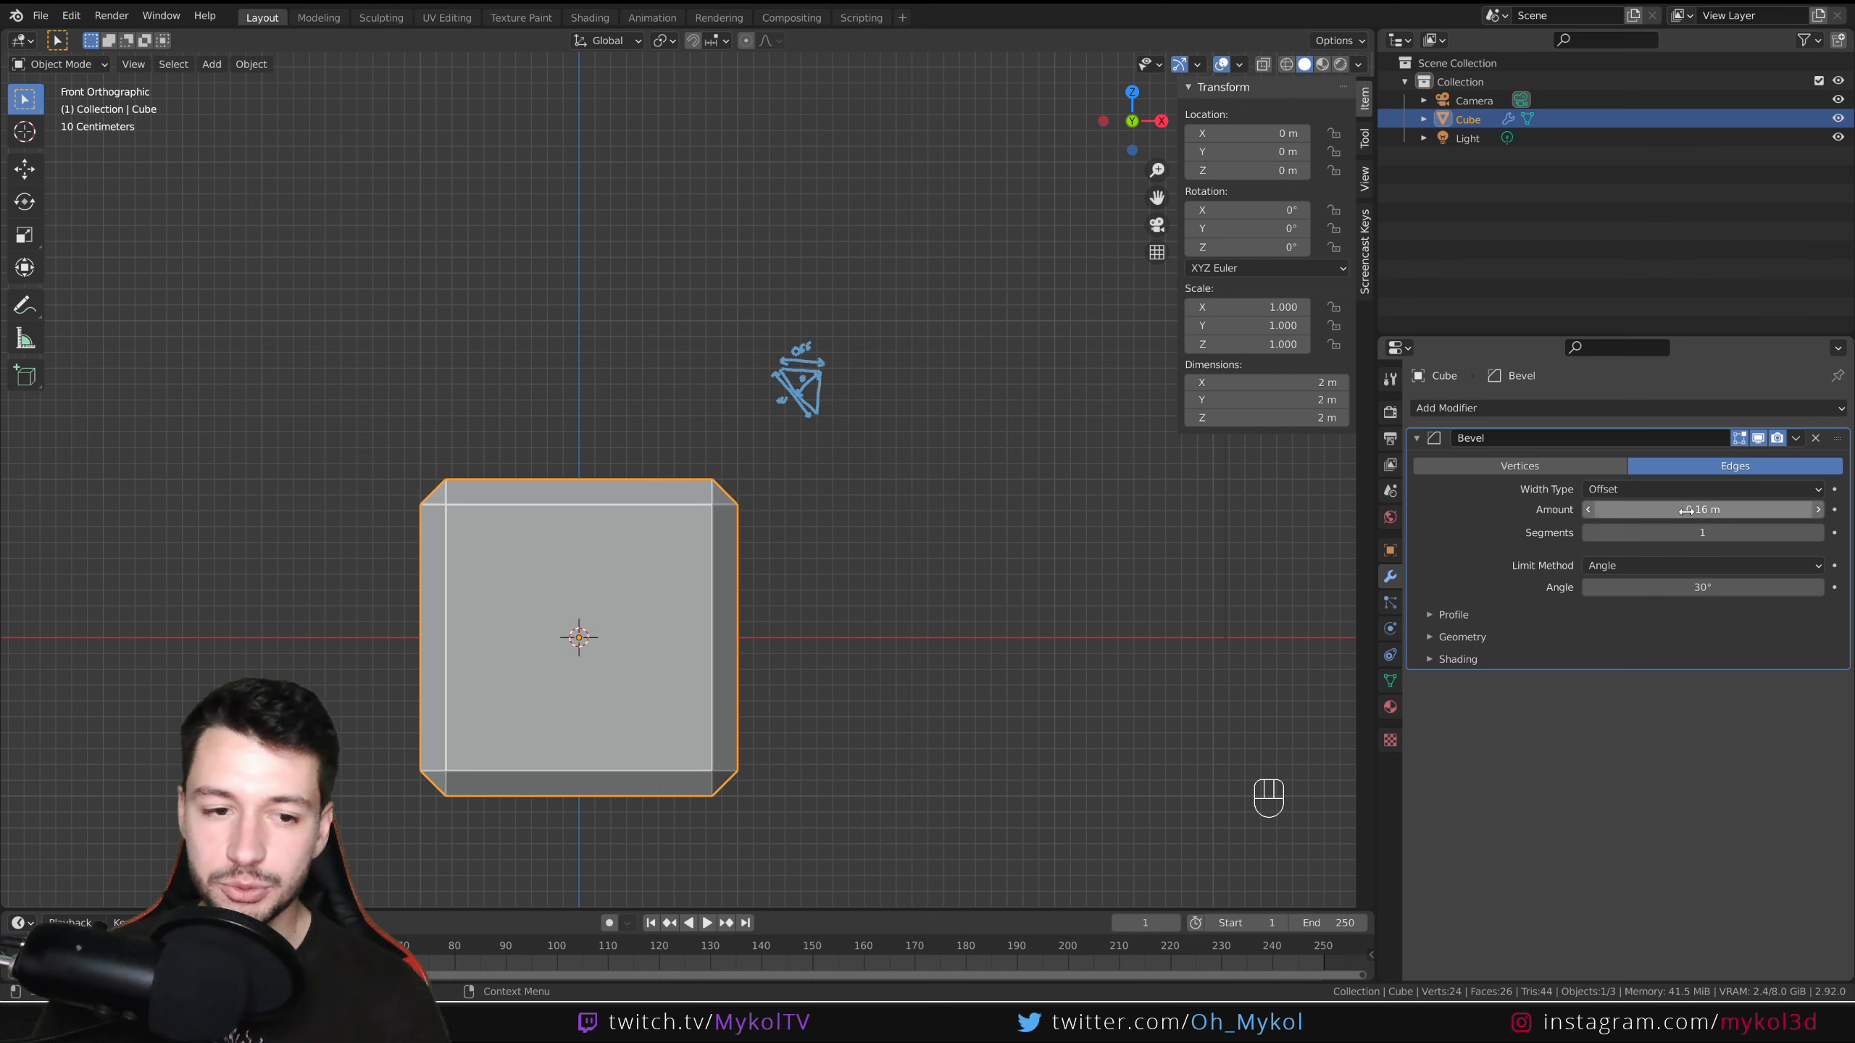
Compare the Absolute width type with Offset at the same Bevel amount, ending on Offset.
{"action": "left_click", "coordinate": [1709, 490]}
{"action": "left_click", "coordinate": [1610, 591]}
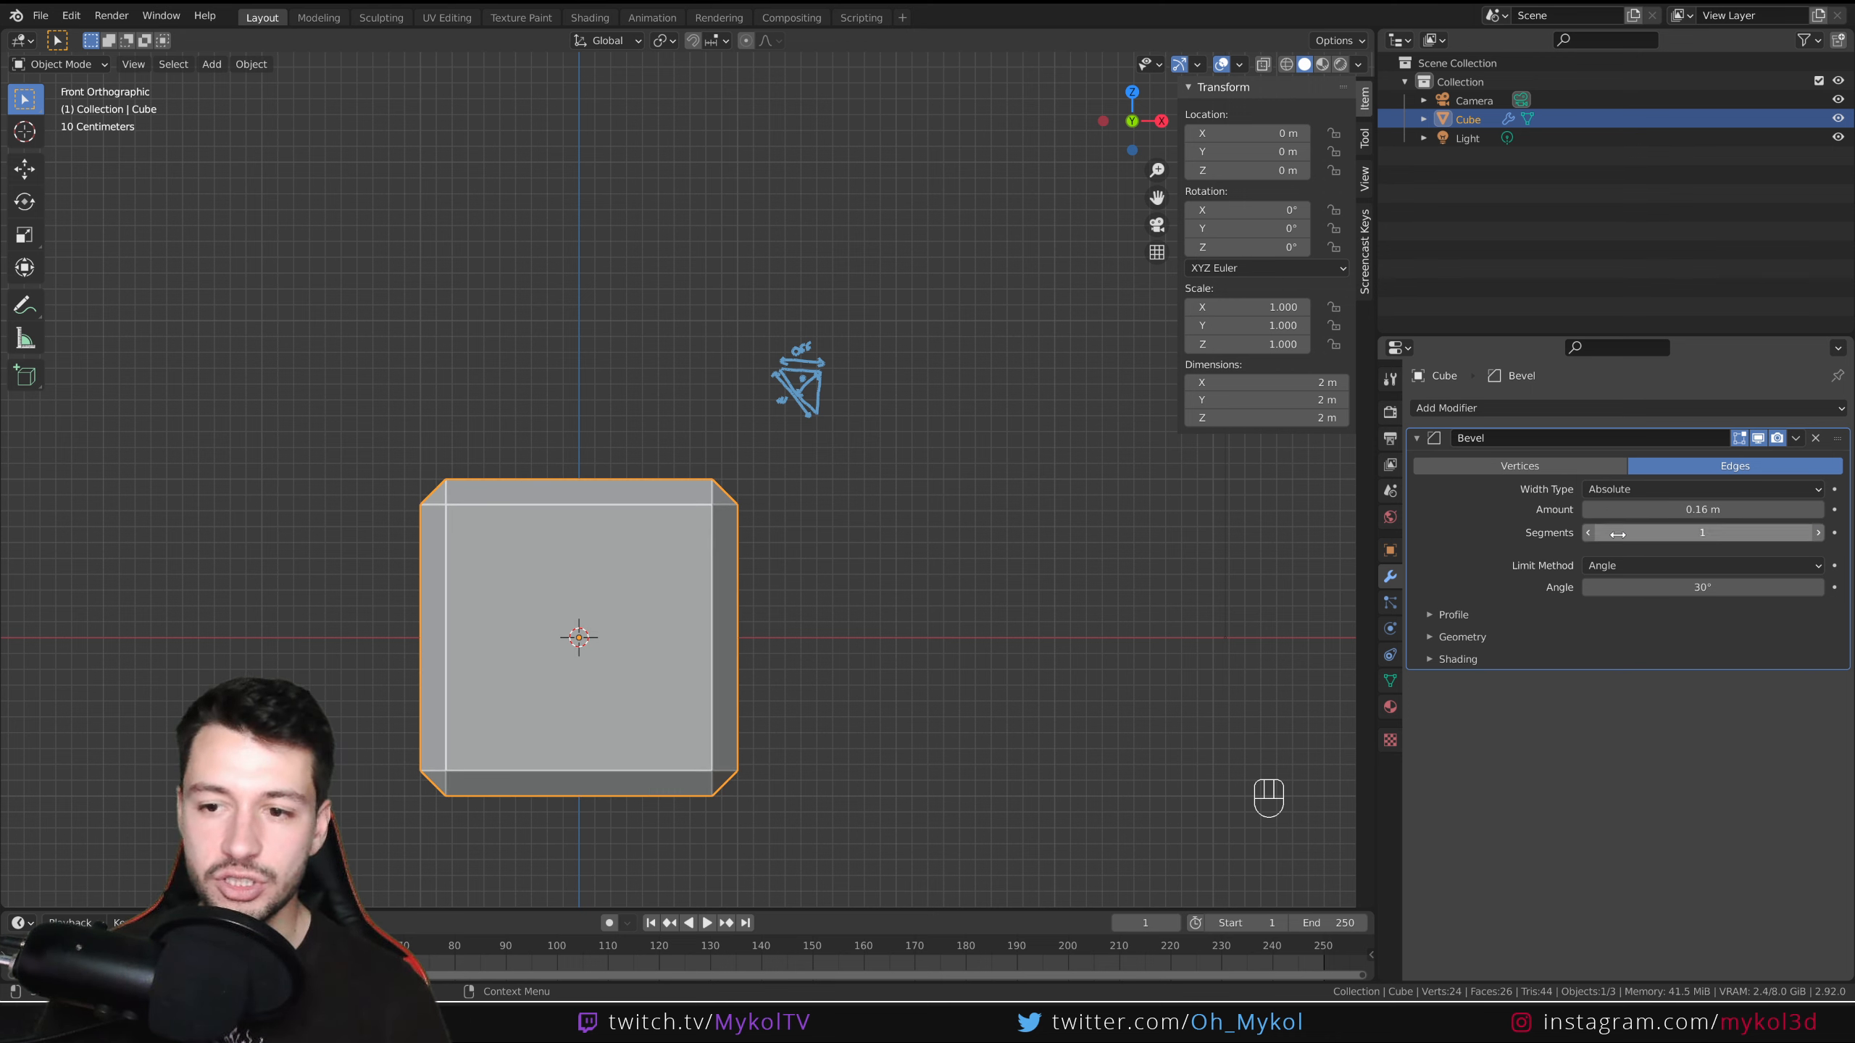
{"action": "left_click", "coordinate": [1635, 492]}
{"action": "left_click", "coordinate": [1632, 511]}
Examine the cube's bevelled upper corner in perspective and close up in the front view.
{"action": "scroll", "coordinate": [590, 549], "scroll_direction": "up", "scroll_amount": 5}
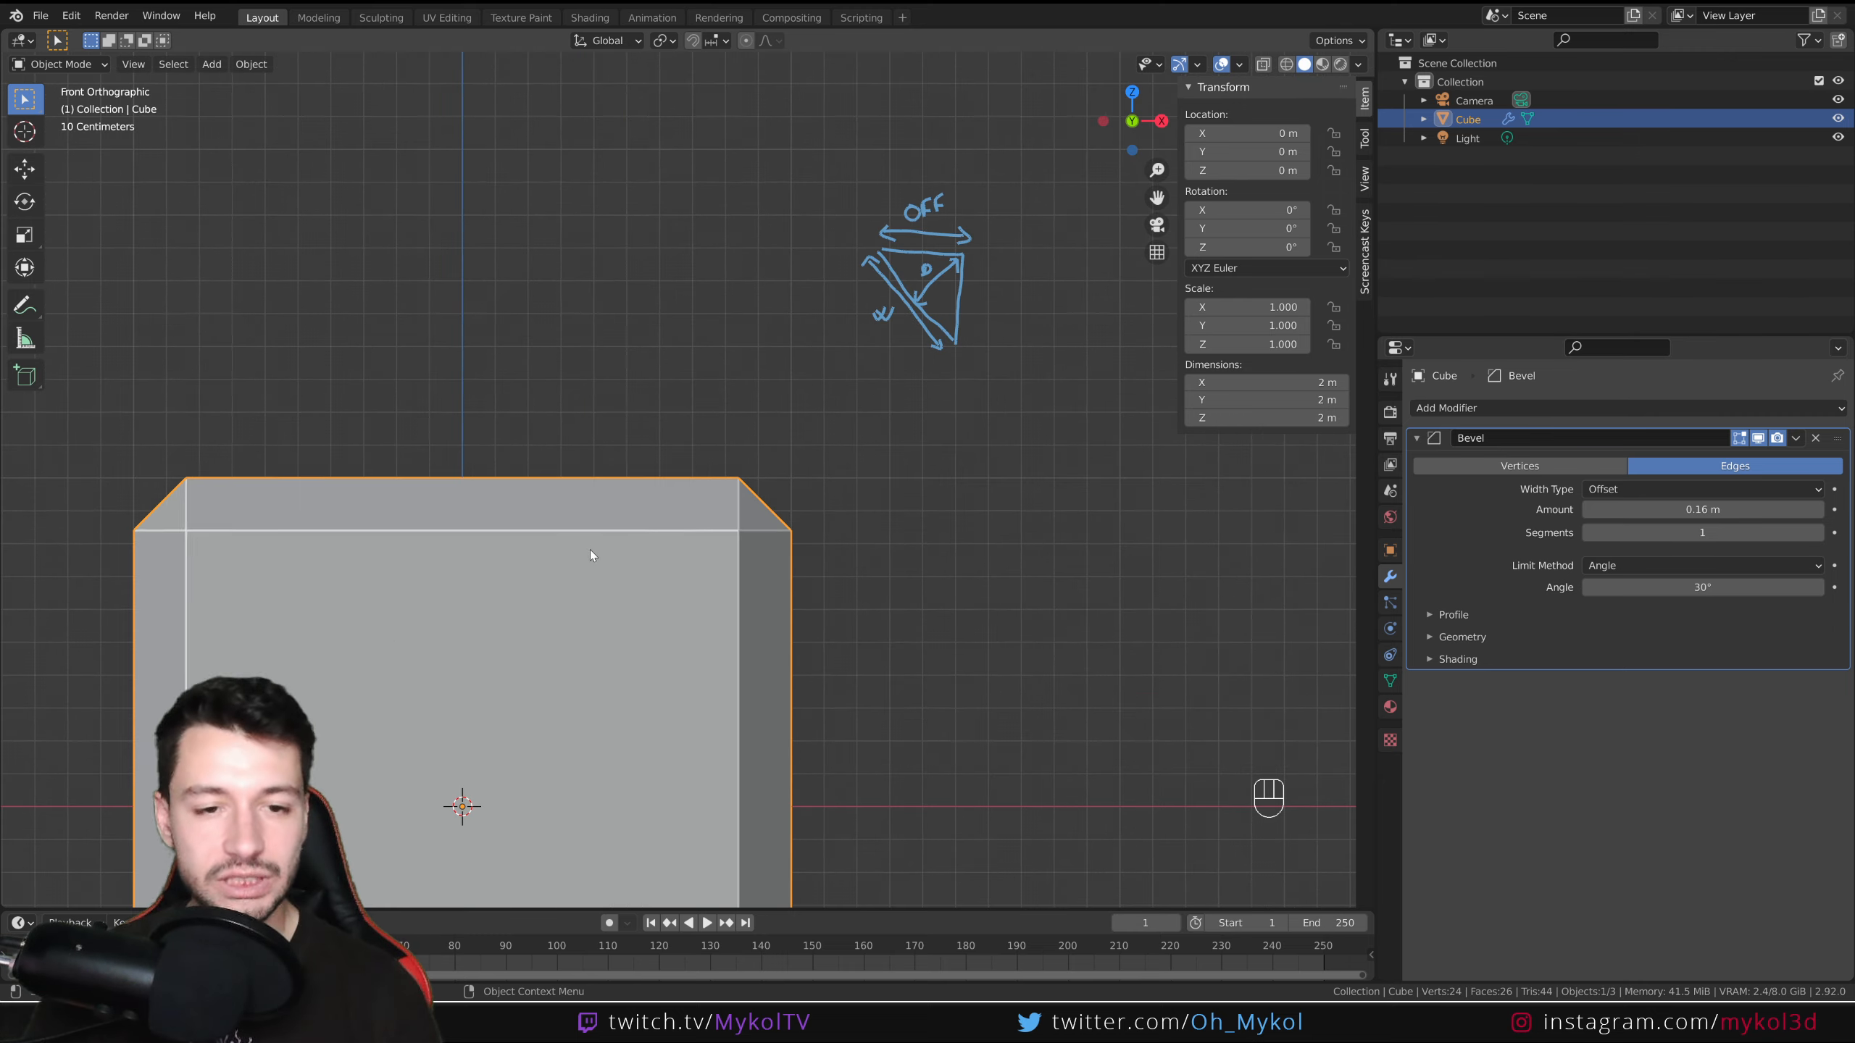
{"action": "middle_click_drag", "start_coordinate": [776, 503], "coordinate": [886, 221], "text": "shift"}
{"action": "mouse_move", "coordinate": [914, 433]}
{"action": "middle_mouse_down"}
{"action": "mouse_move", "coordinate": [890, 462]}
{"action": "mouse_move", "coordinate": [923, 458]}
{"action": "middle_mouse_up"}
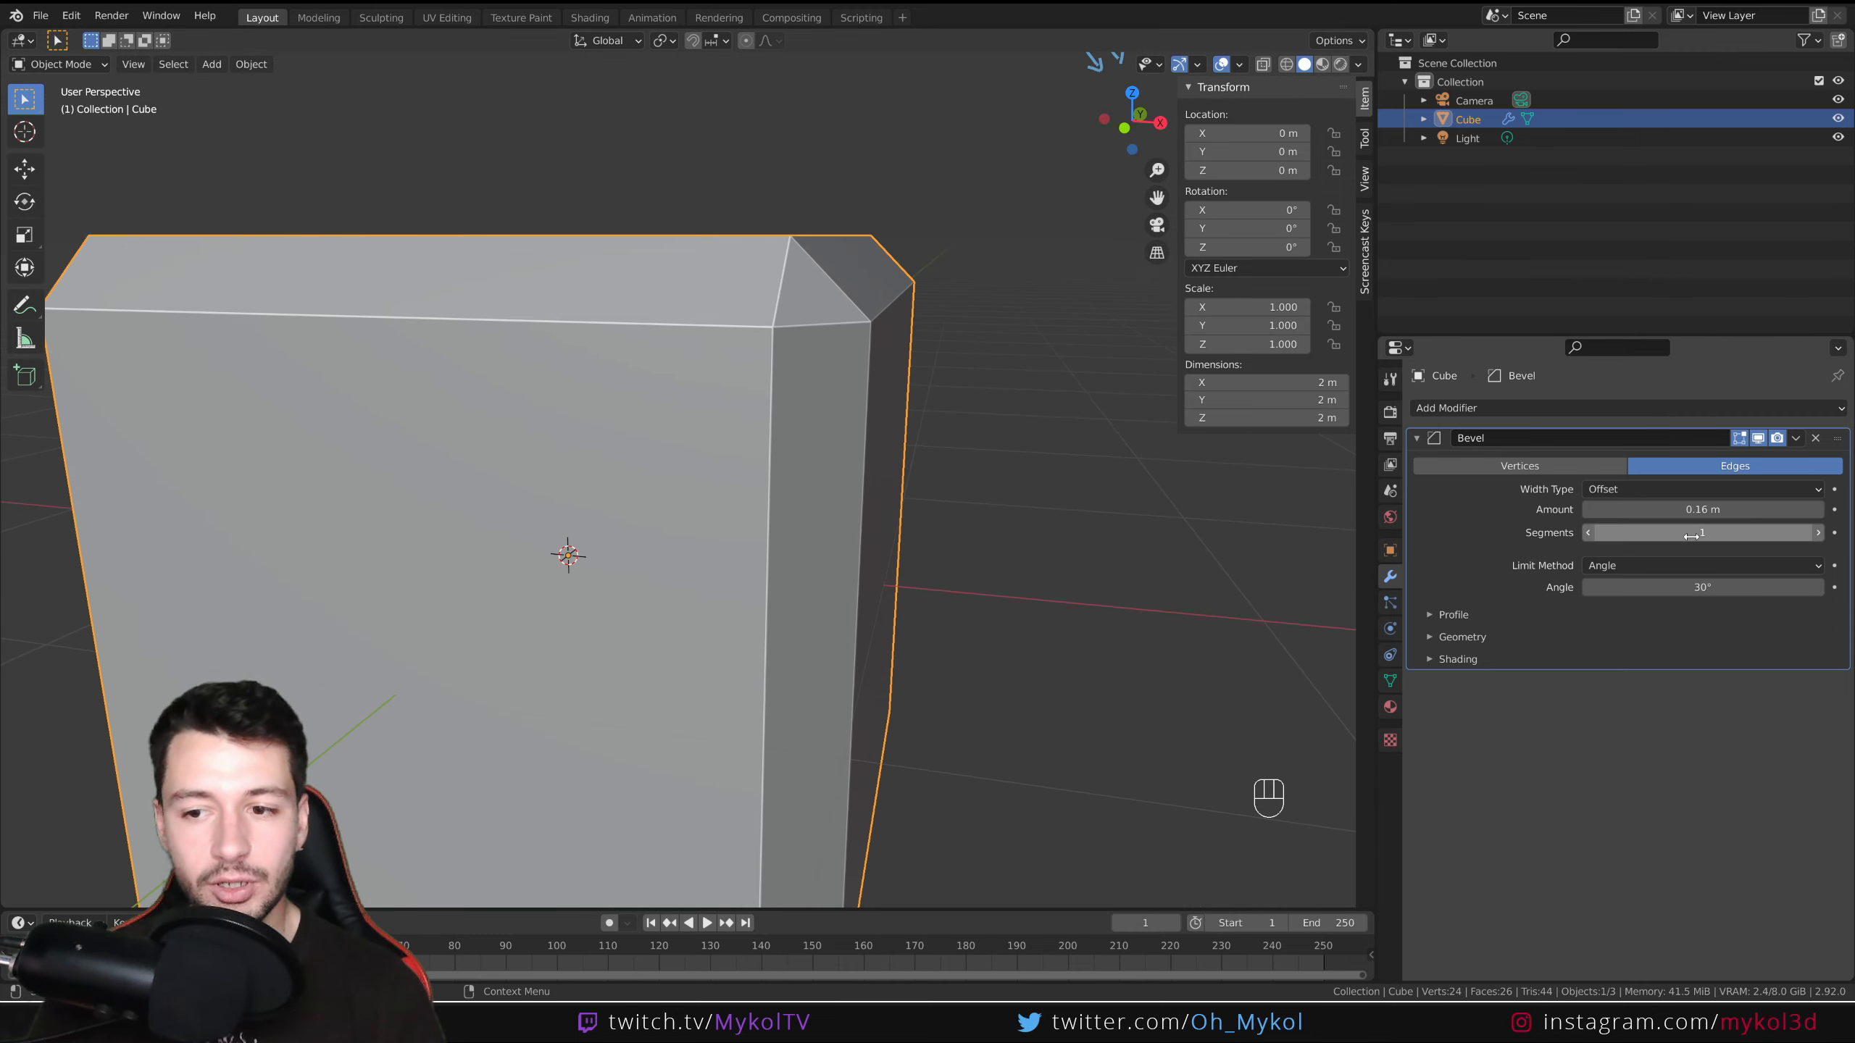
{"action": "key", "text": "KP_1"}
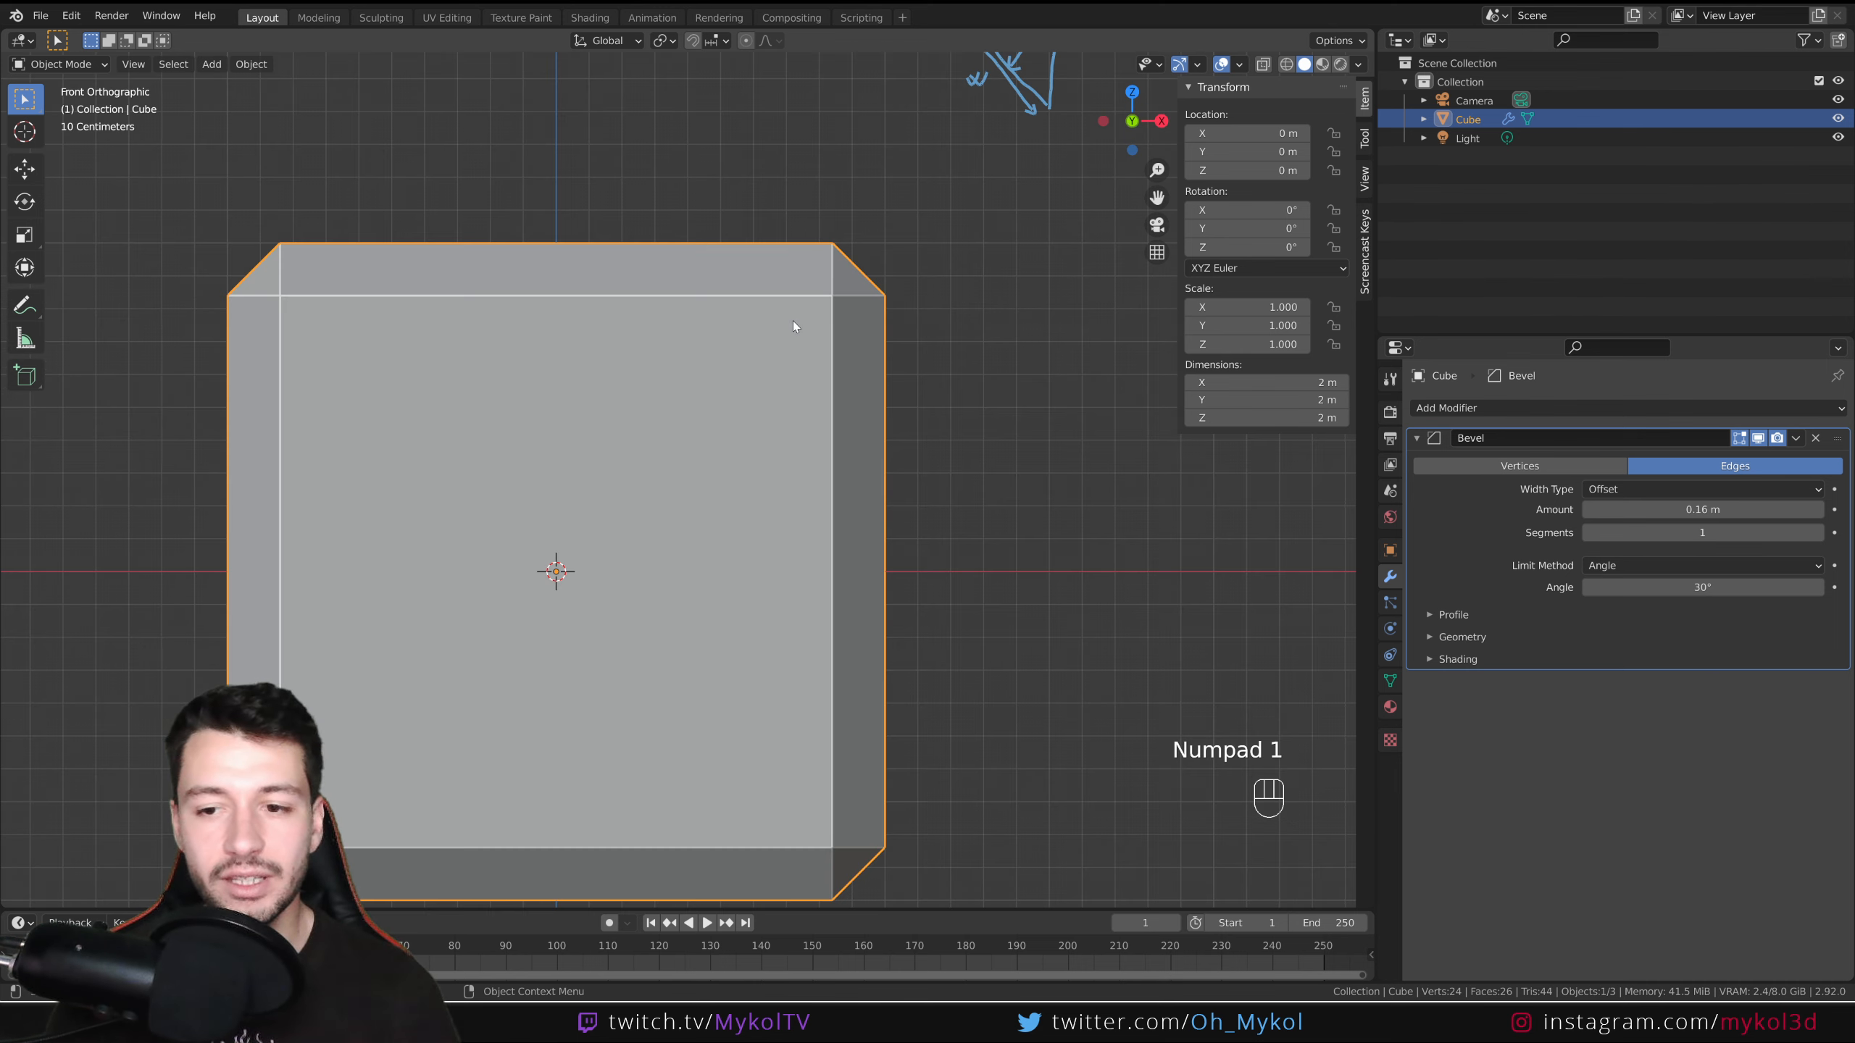
{"action": "scroll", "coordinate": [818, 366], "scroll_direction": "up", "scroll_amount": 4}
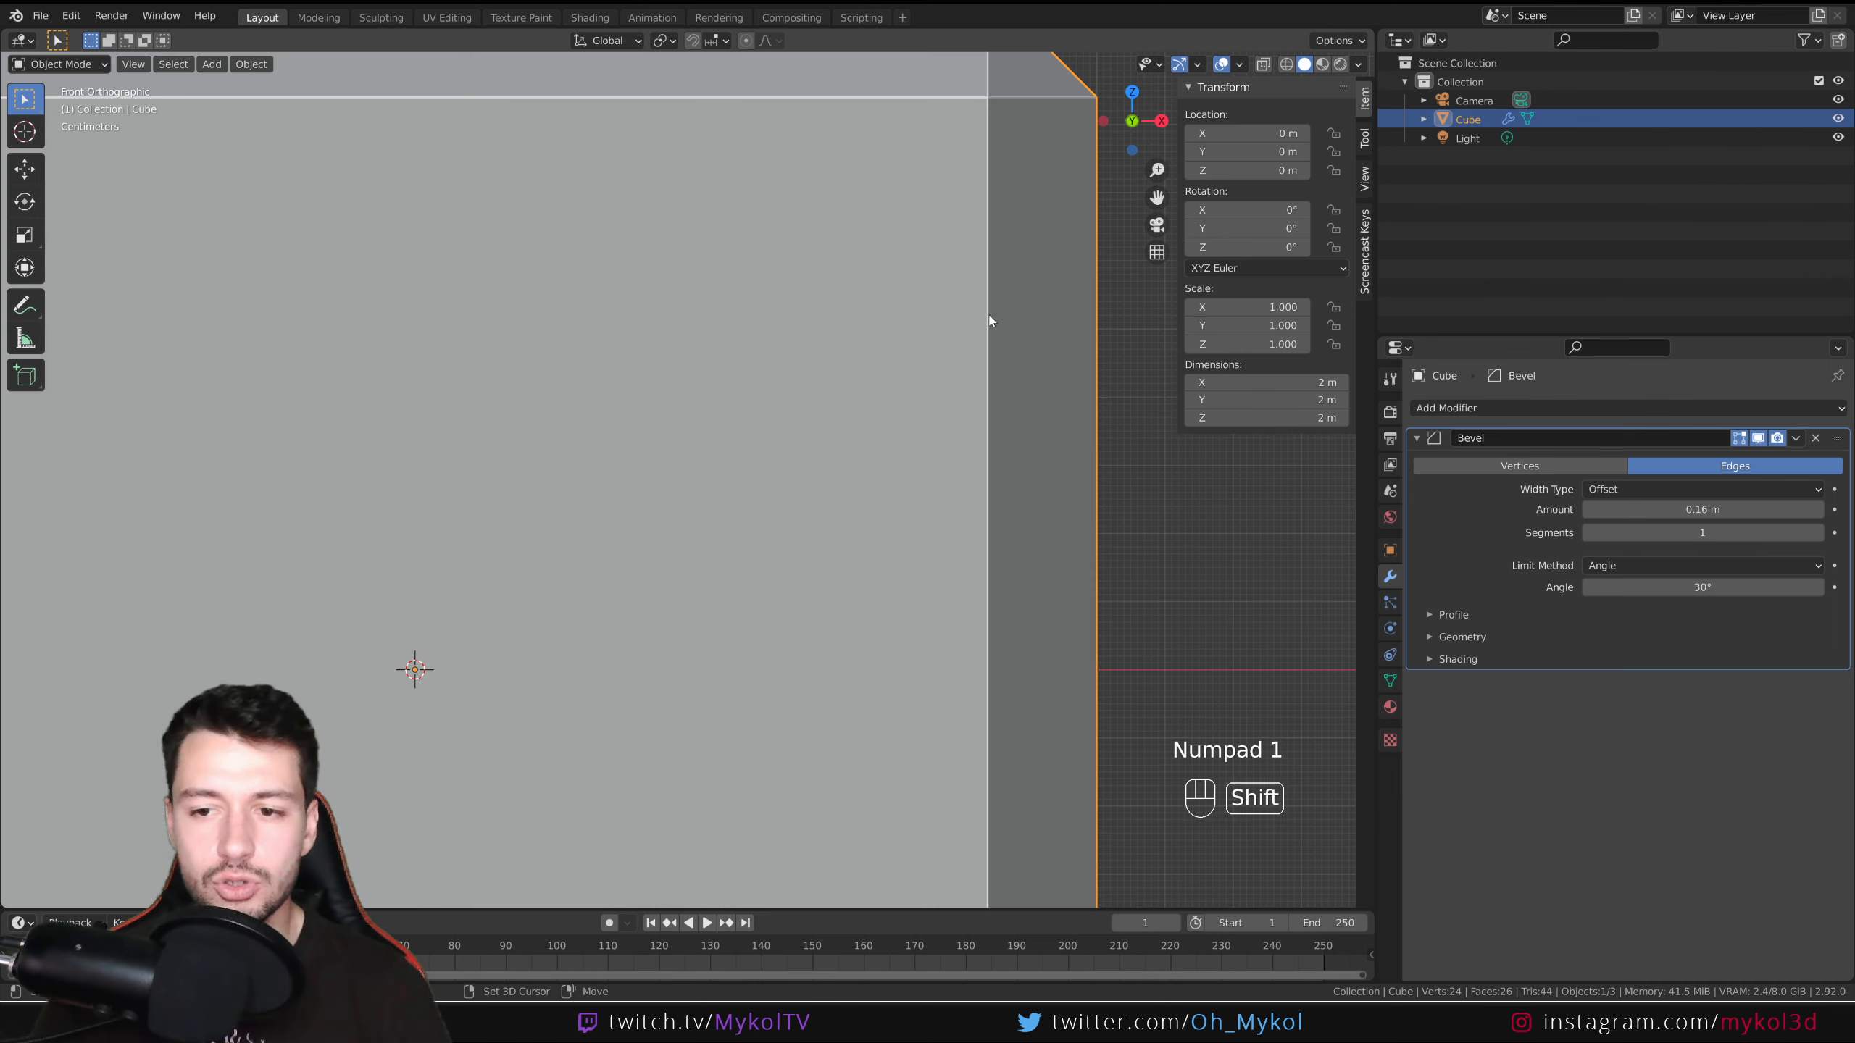
{"action": "middle_click_drag", "start_coordinate": [992, 313], "coordinate": [815, 606], "text": "shift"}
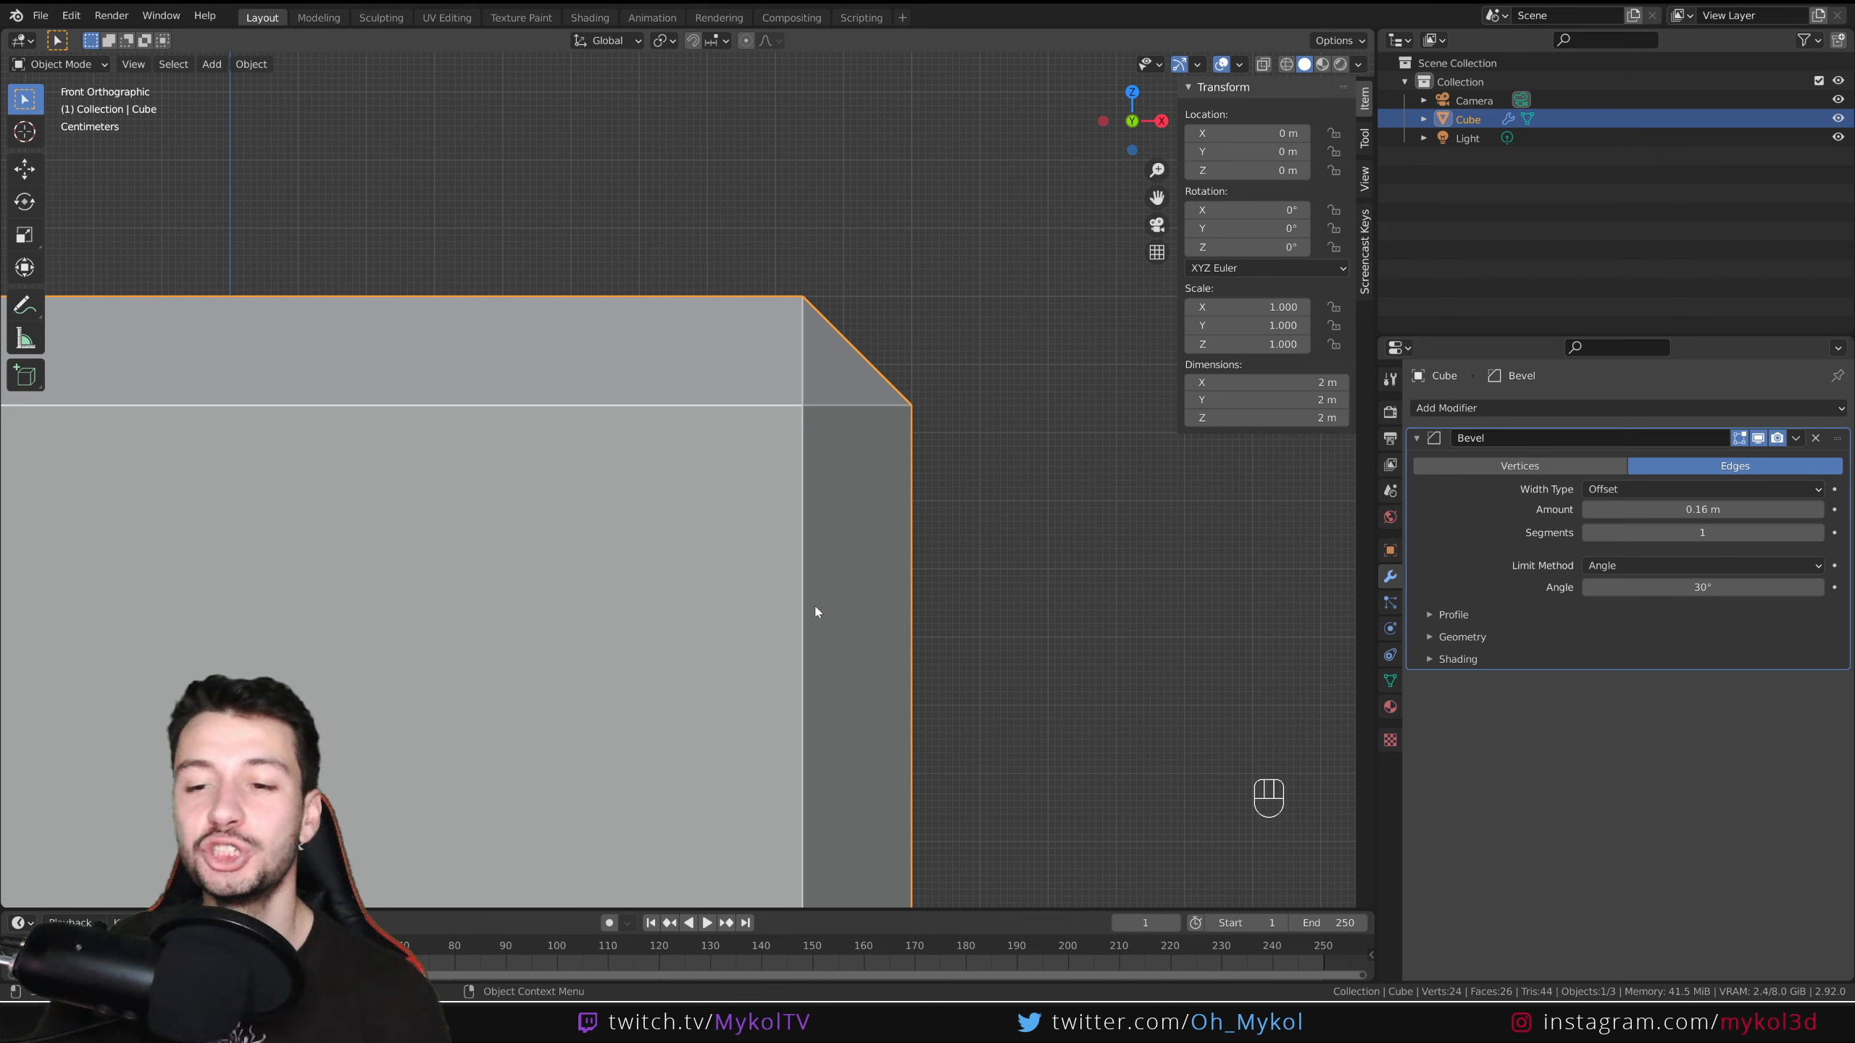
Review the Bevel width type options and the hand-drawn offset, width and depth diagram above the cube's beveled corner.
{"action": "left_click", "coordinate": [1628, 489]}
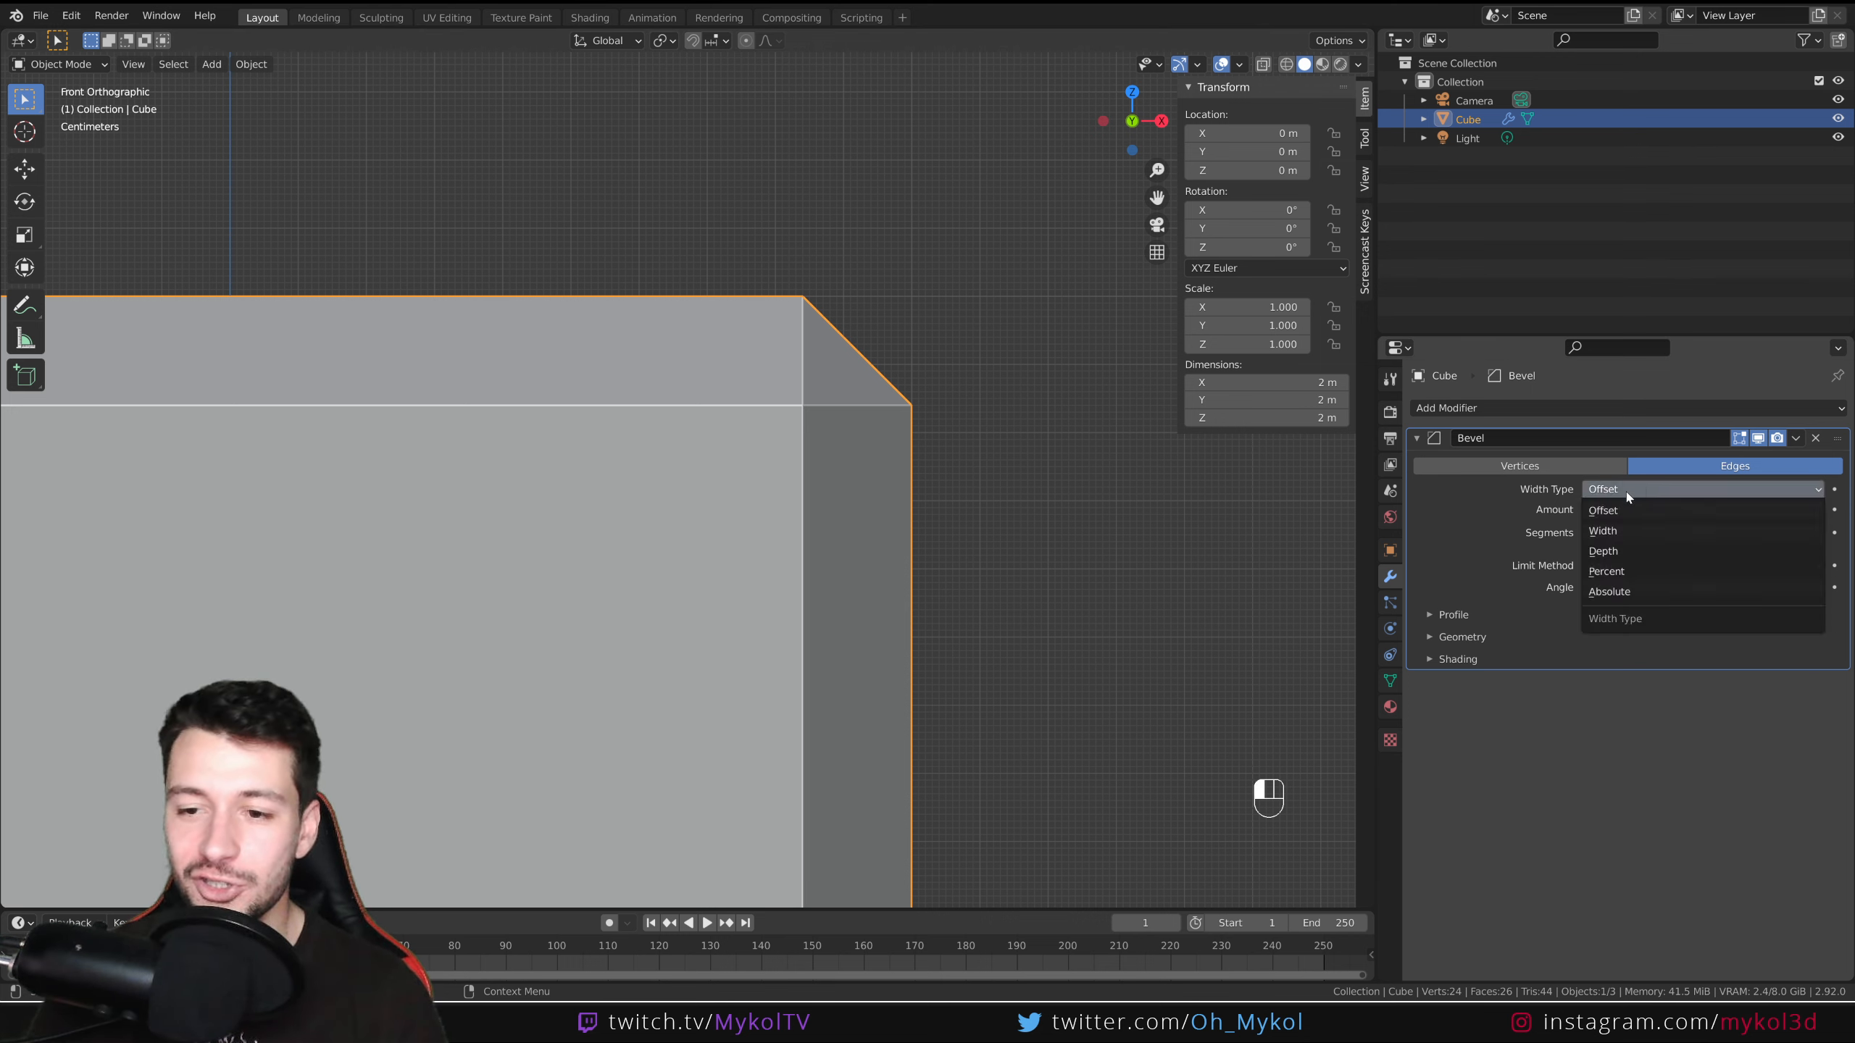
{"action": "scroll", "coordinate": [1020, 438], "scroll_direction": "down", "scroll_amount": 2}
{"action": "middle_click_drag", "start_coordinate": [953, 369], "coordinate": [812, 719], "text": "shift"}
{"action": "scroll", "coordinate": [968, 336], "scroll_direction": "up", "scroll_amount": 3}
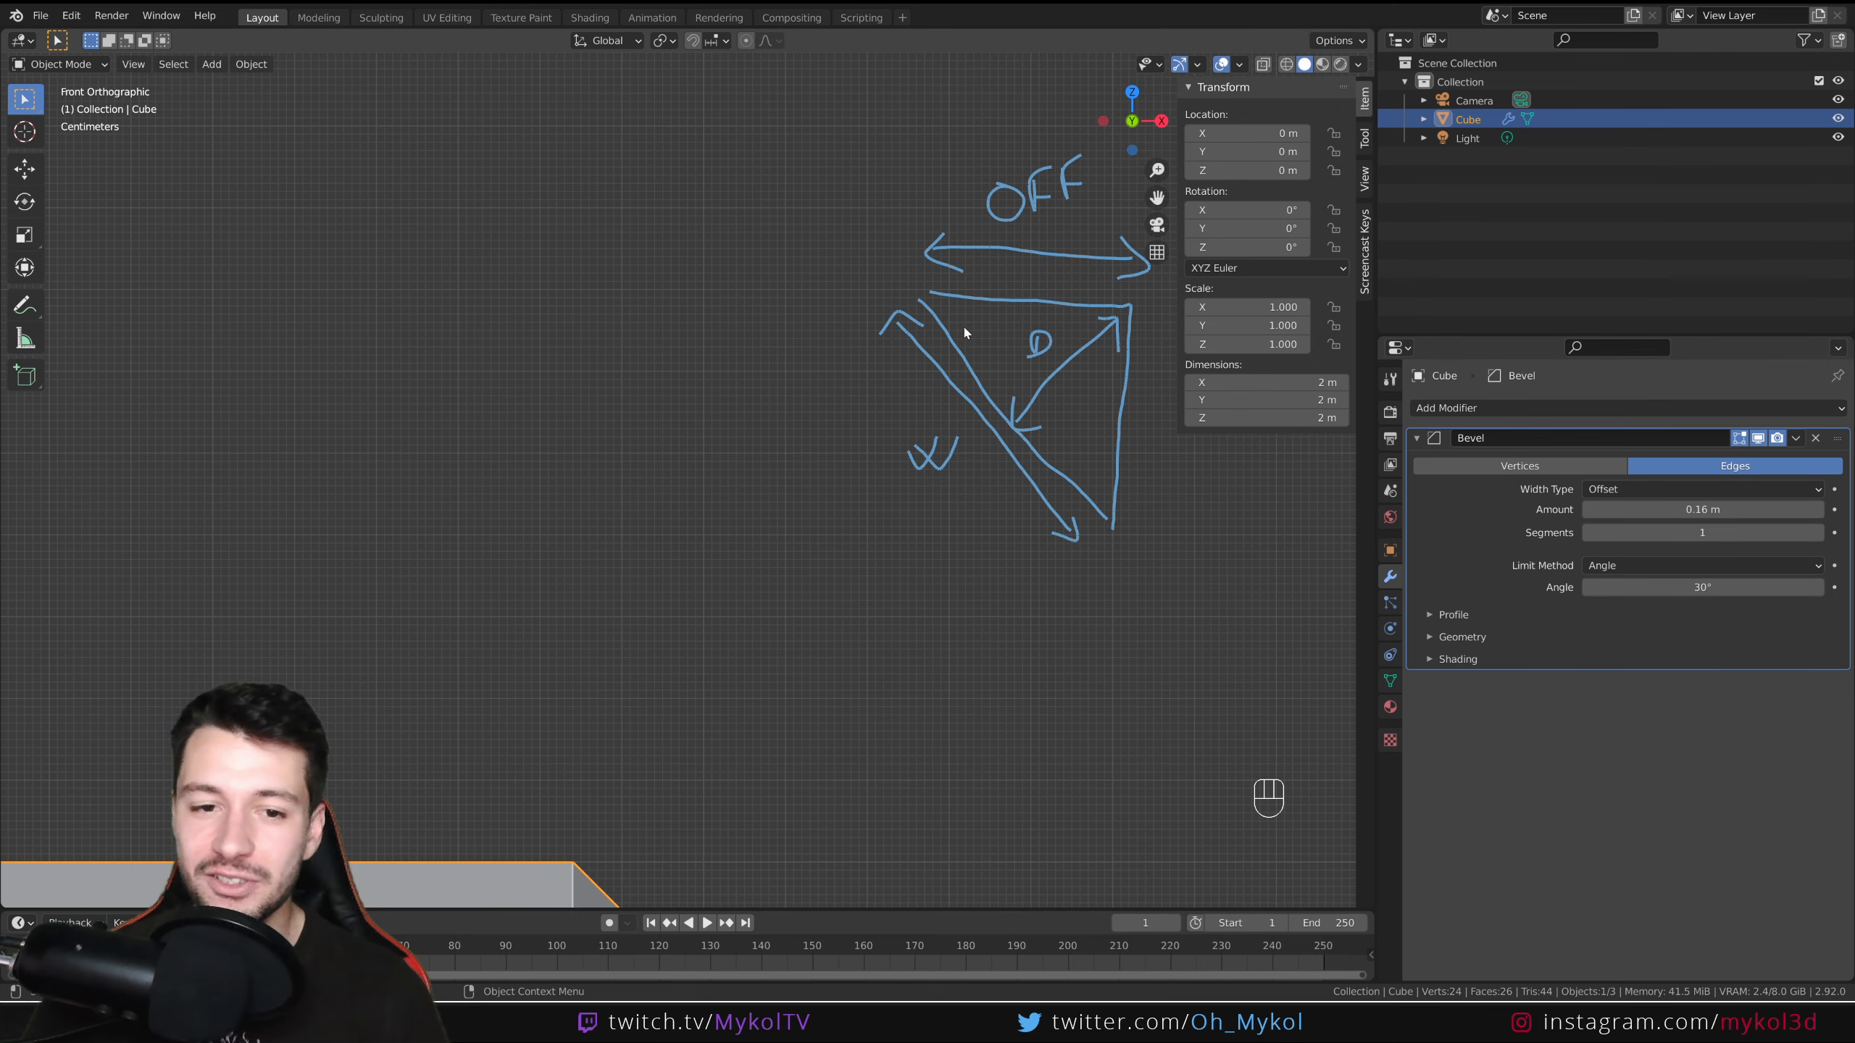
{"action": "middle_click_drag", "start_coordinate": [1169, 321], "coordinate": [1087, 403], "text": "shift"}
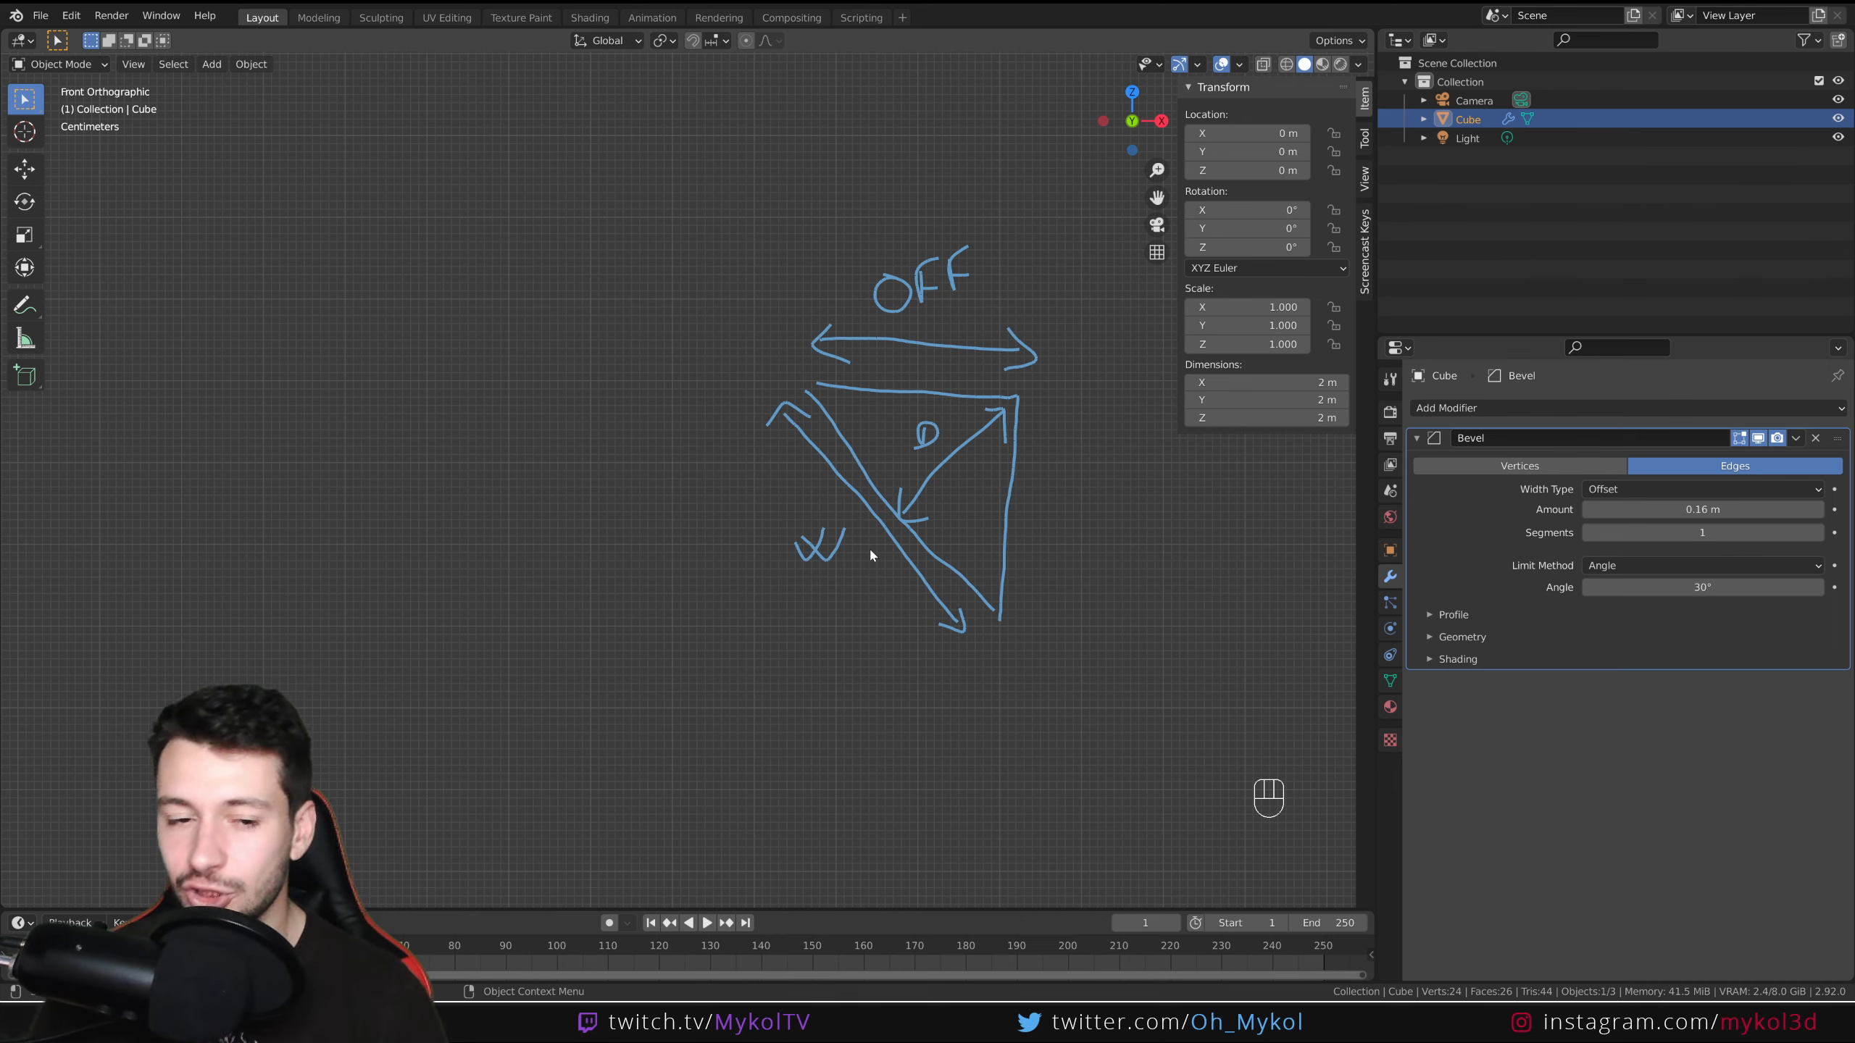
{"action": "scroll", "coordinate": [854, 635], "scroll_direction": "down", "scroll_amount": 2}
{"action": "mouse_move", "coordinate": [837, 717]}
{"action": "middle_mouse_down", "text": "shift"}
{"action": "mouse_move", "coordinate": [884, 505]}
{"action": "mouse_move", "coordinate": [993, 431]}
{"action": "middle_mouse_up", "text": "shift"}
{"action": "mouse_move", "coordinate": [950, 596]}
{"action": "middle_mouse_down", "text": "shift"}
{"action": "mouse_move", "coordinate": [873, 505]}
{"action": "mouse_move", "coordinate": [888, 497]}
{"action": "middle_mouse_up", "text": "shift"}
{"action": "scroll", "coordinate": [1047, 340], "scroll_direction": "up", "scroll_amount": 2}
{"action": "middle_click_drag", "start_coordinate": [1005, 328], "coordinate": [829, 435], "text": "shift"}
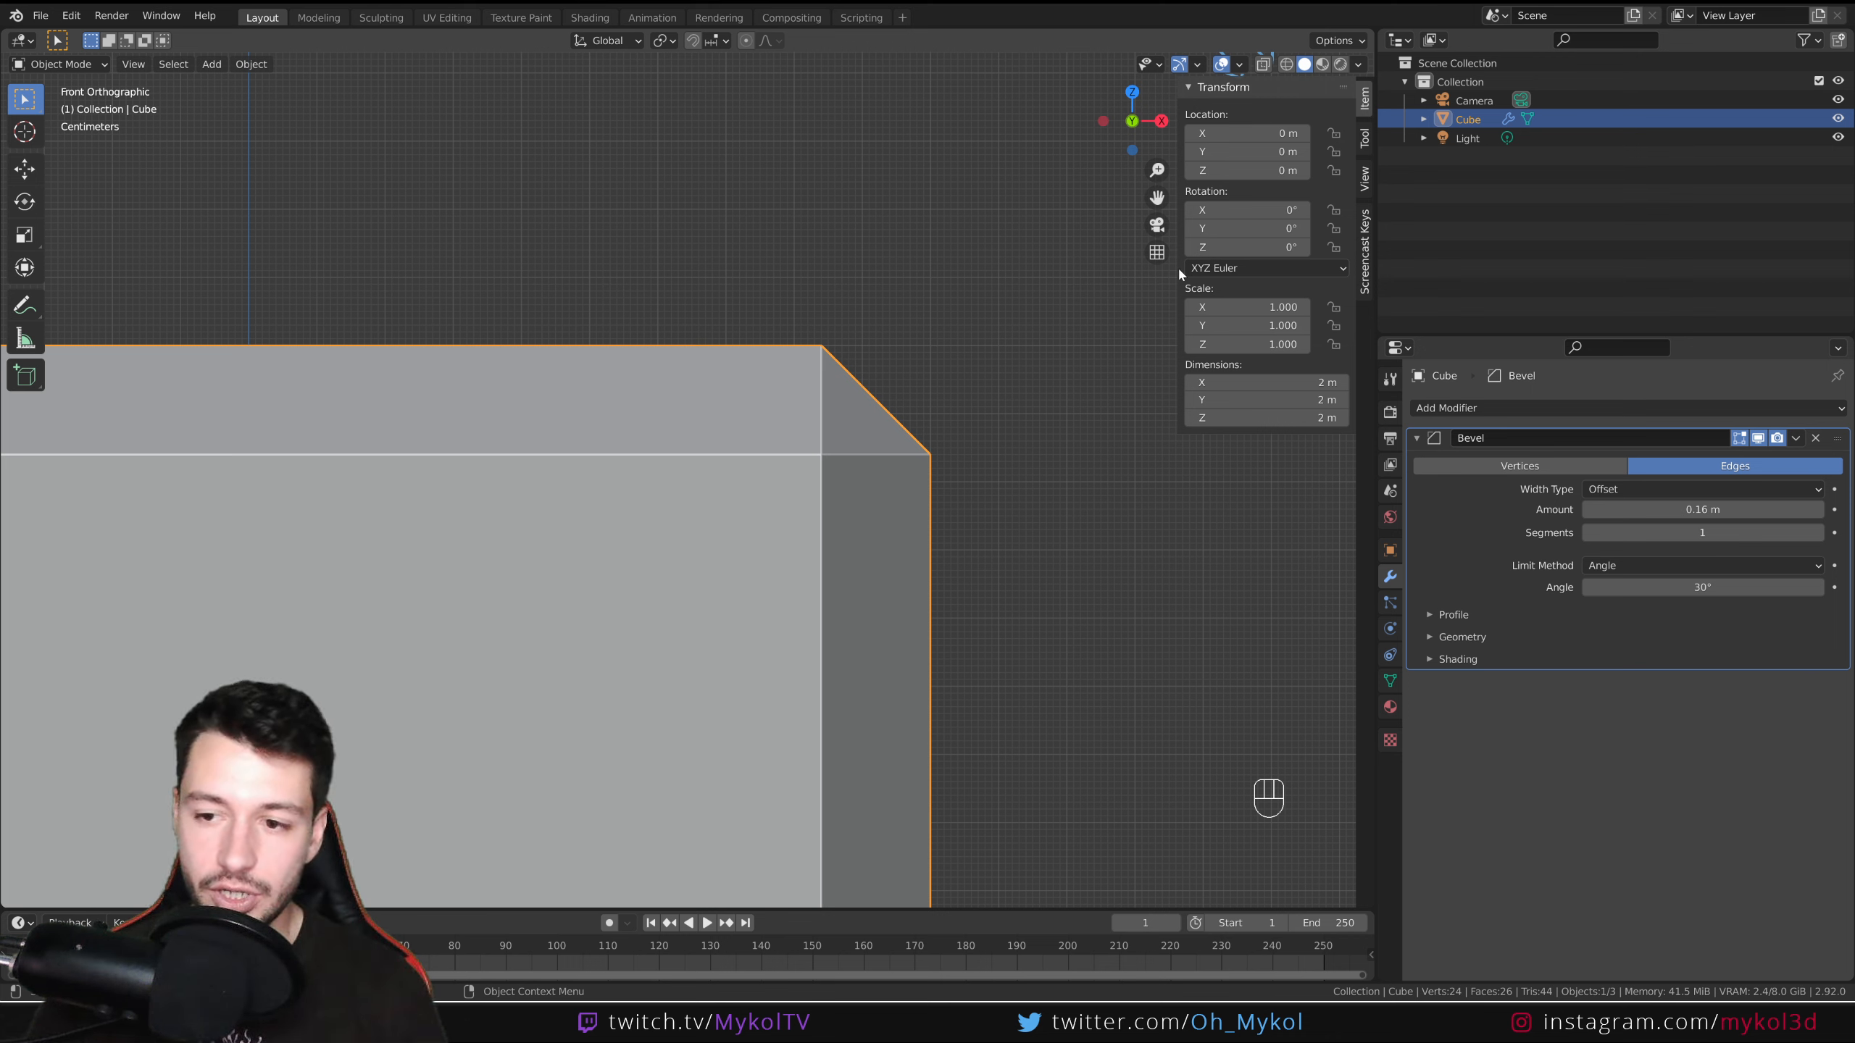
Try 2, 3 and 25 segments on the Bevel modifier, and return to 1 segment.
{"action": "left_click", "coordinate": [1818, 532]}
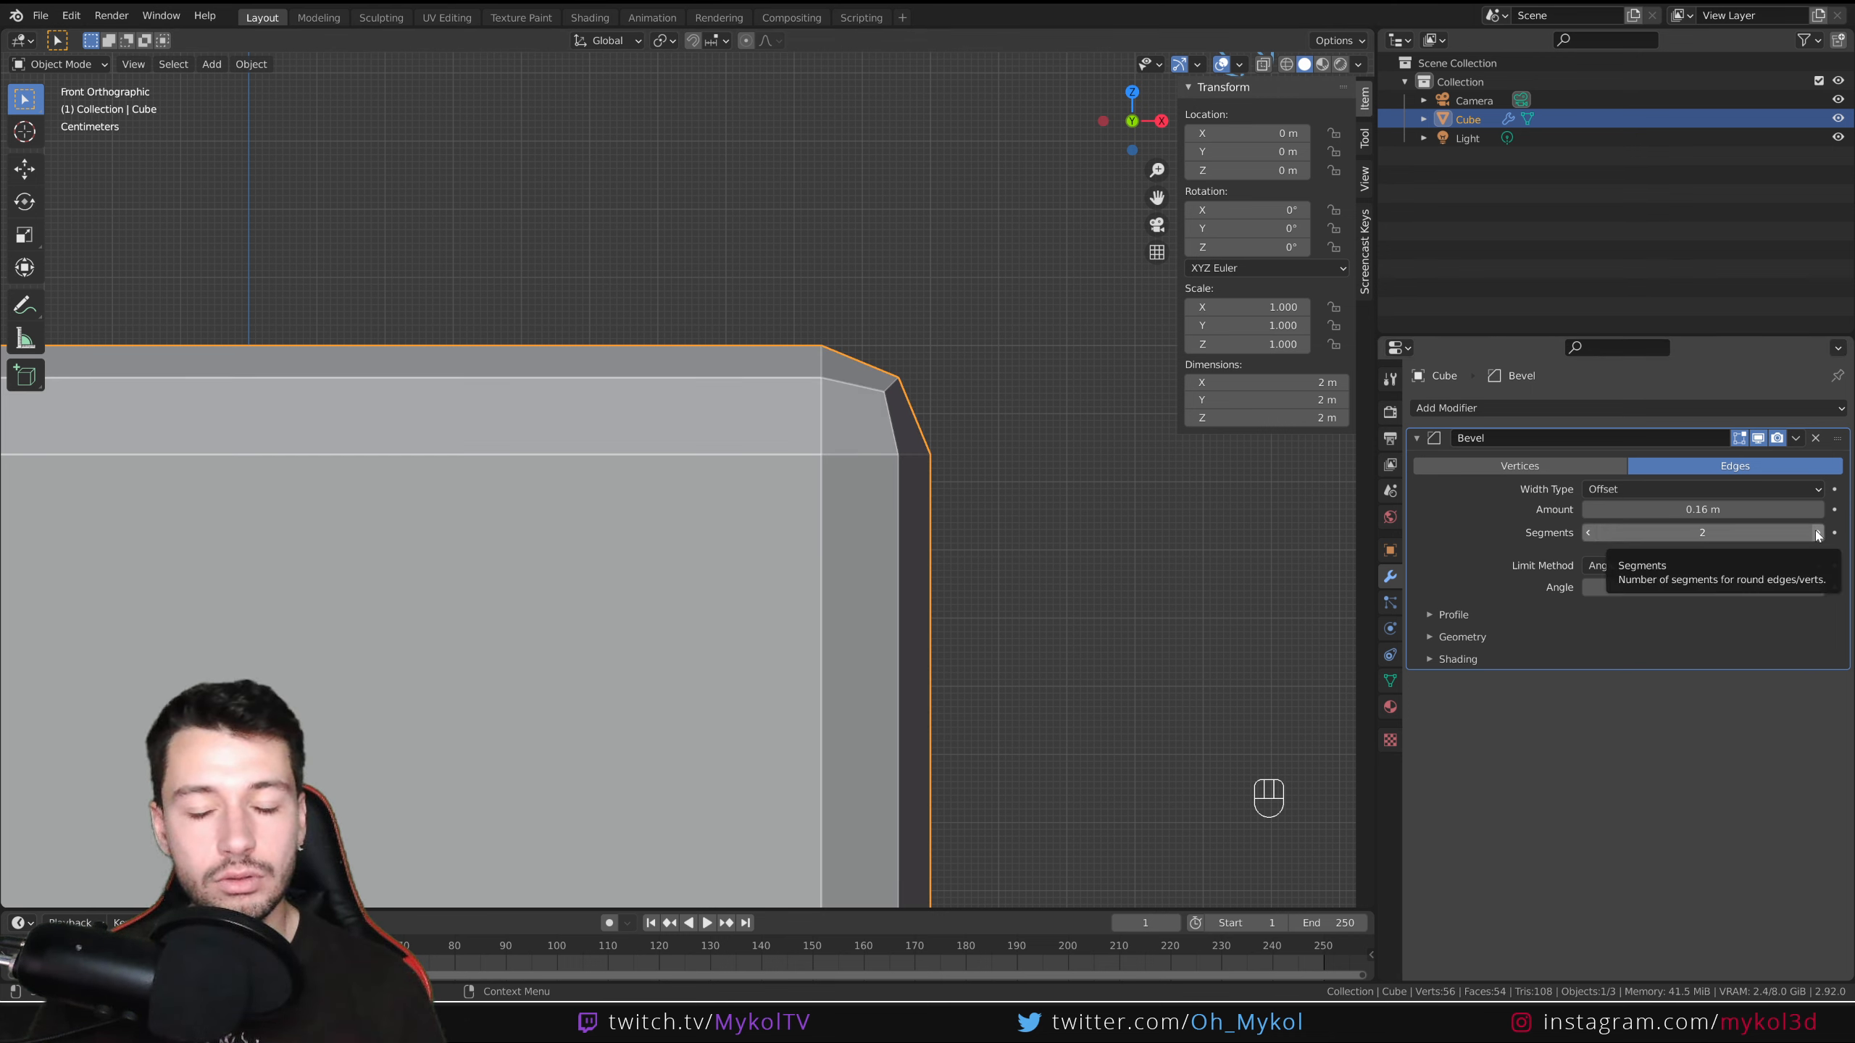
{"action": "left_click", "coordinate": [1817, 533]}
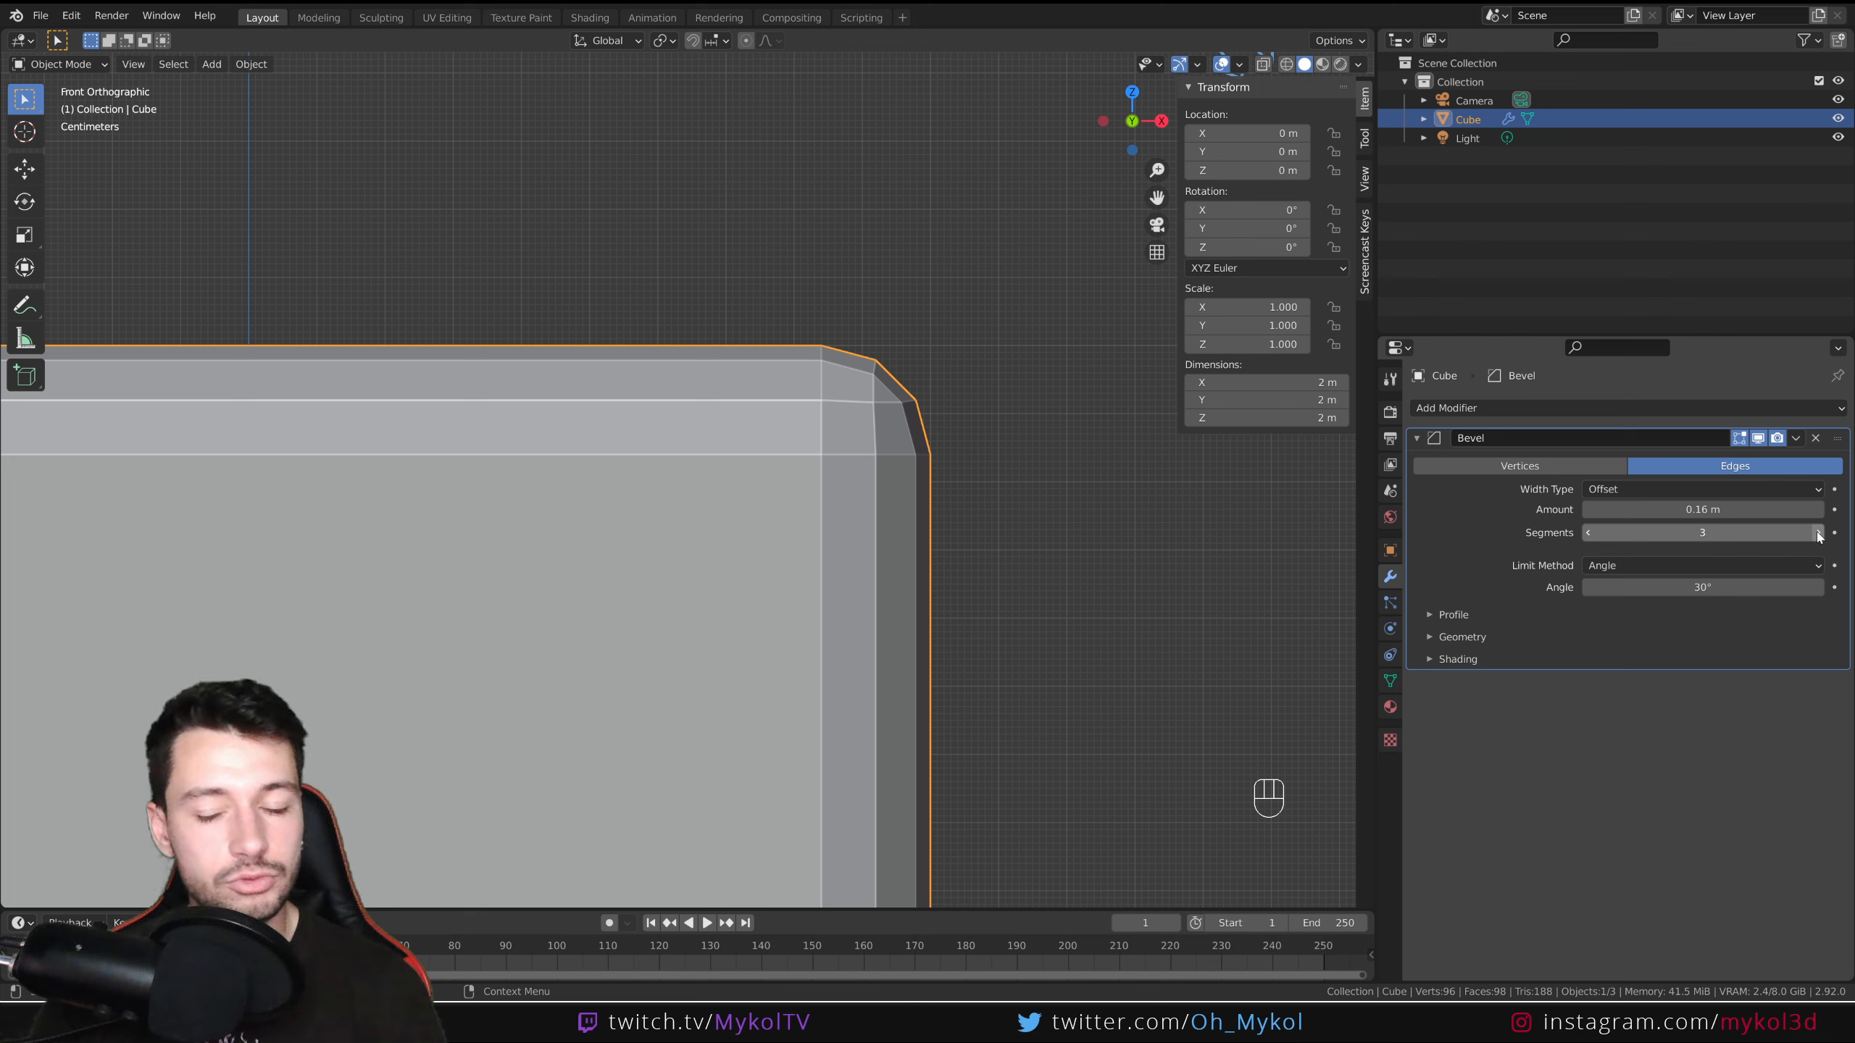
{"action": "left_click", "coordinate": [1746, 533]}
{"action": "type", "text": "25"}
{"action": "key", "text": "Return"}
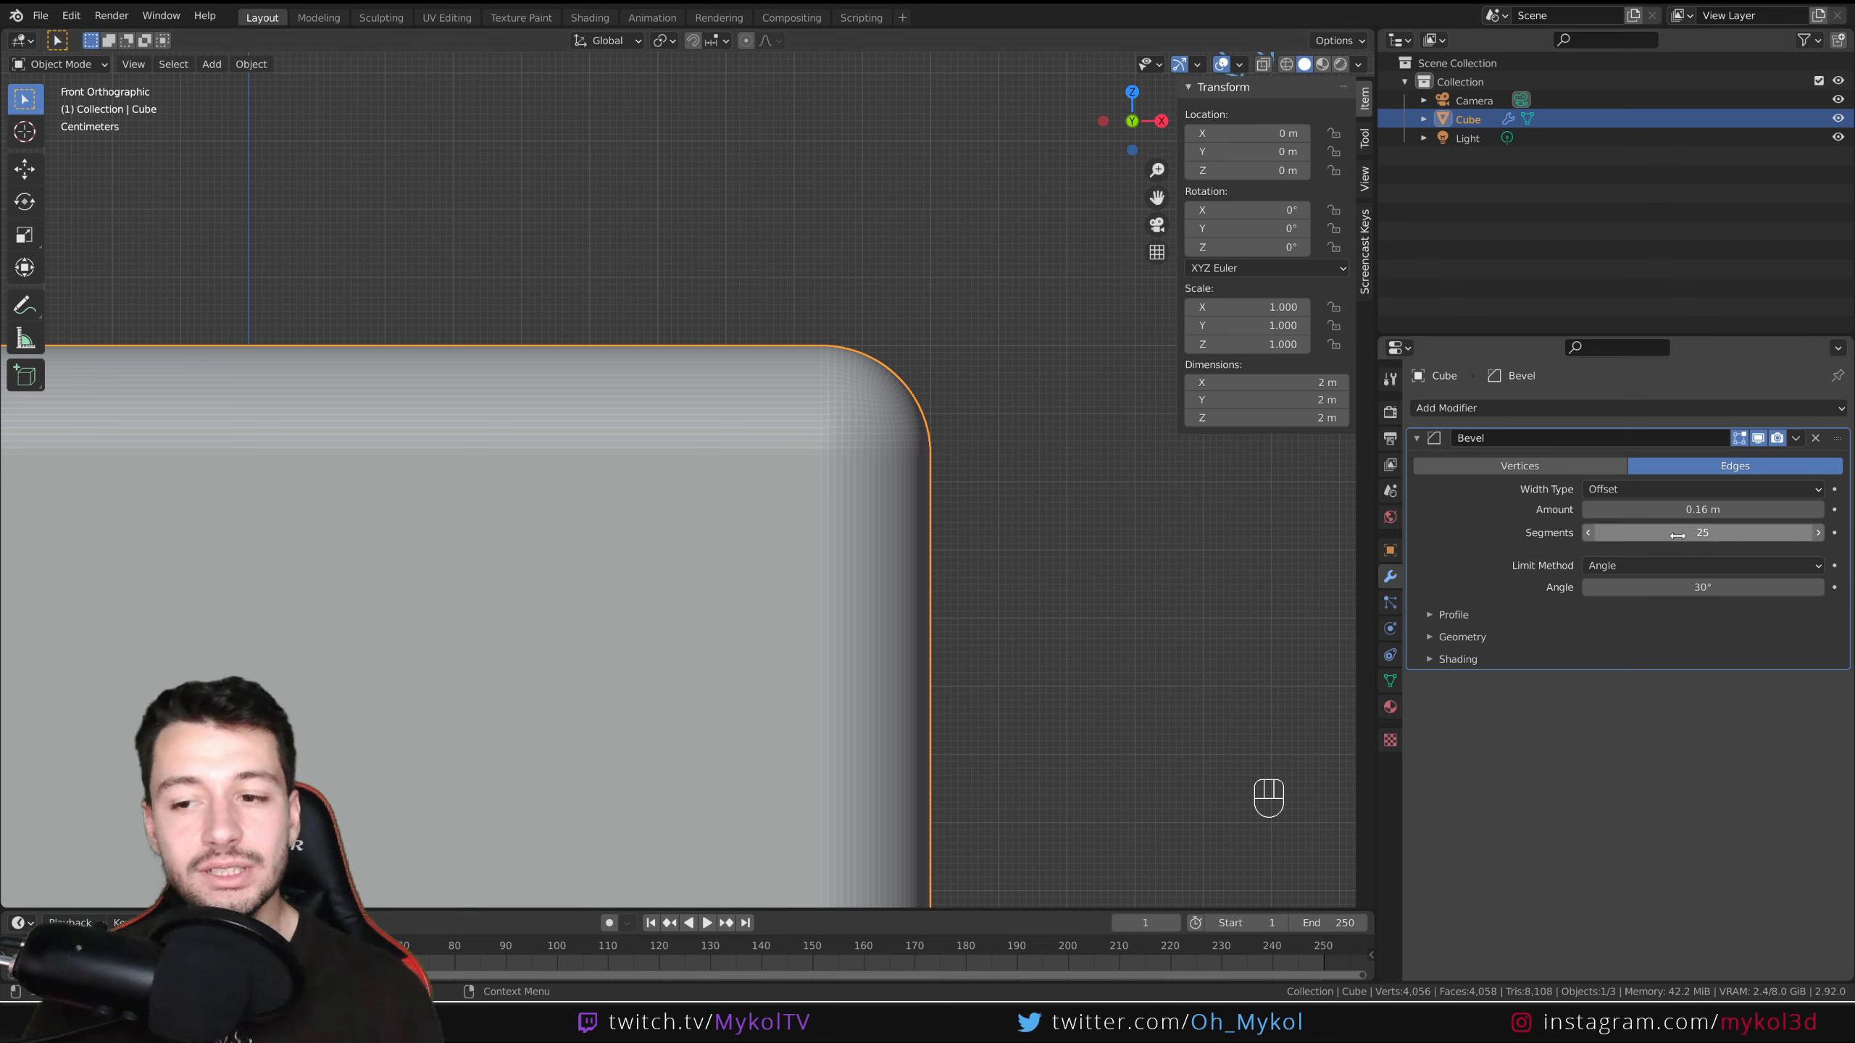
{"action": "left_click", "coordinate": [1625, 550]}
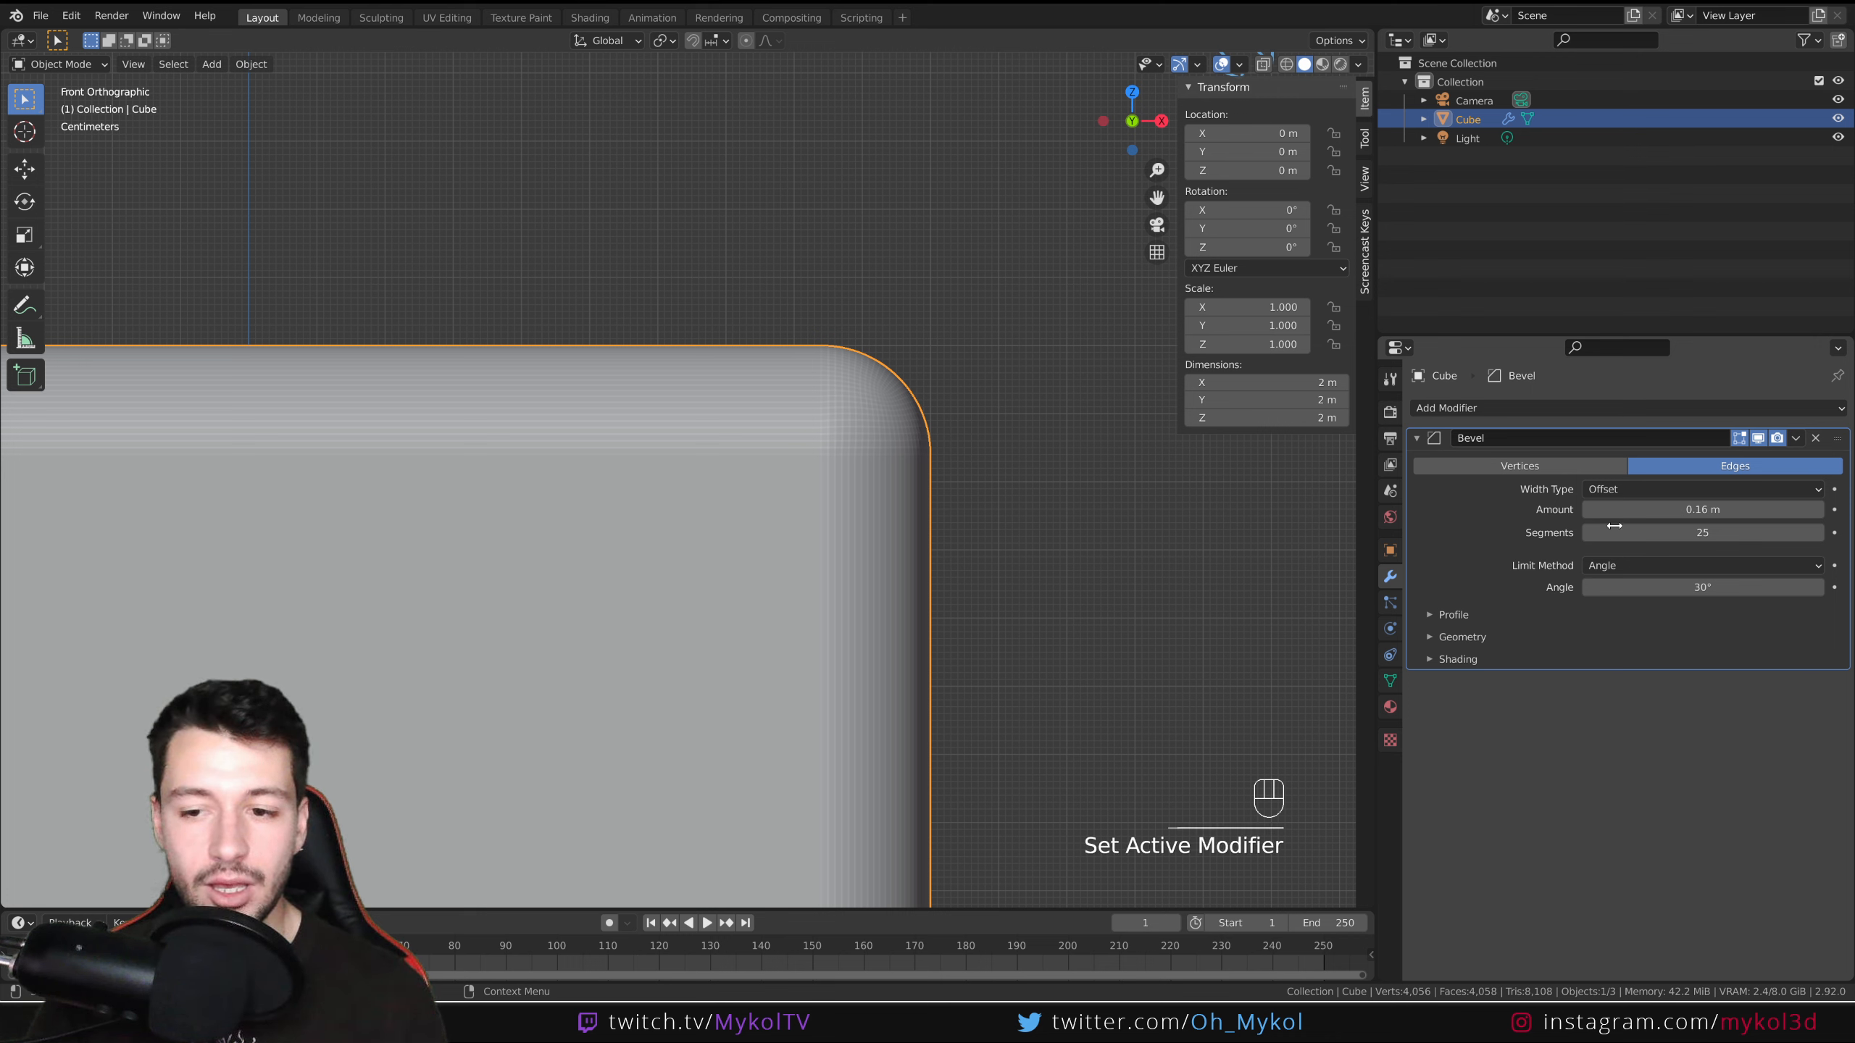
{"action": "left_click", "coordinate": [1628, 534]}
{"action": "type", "text": "1"}
{"action": "key", "text": "Return"}
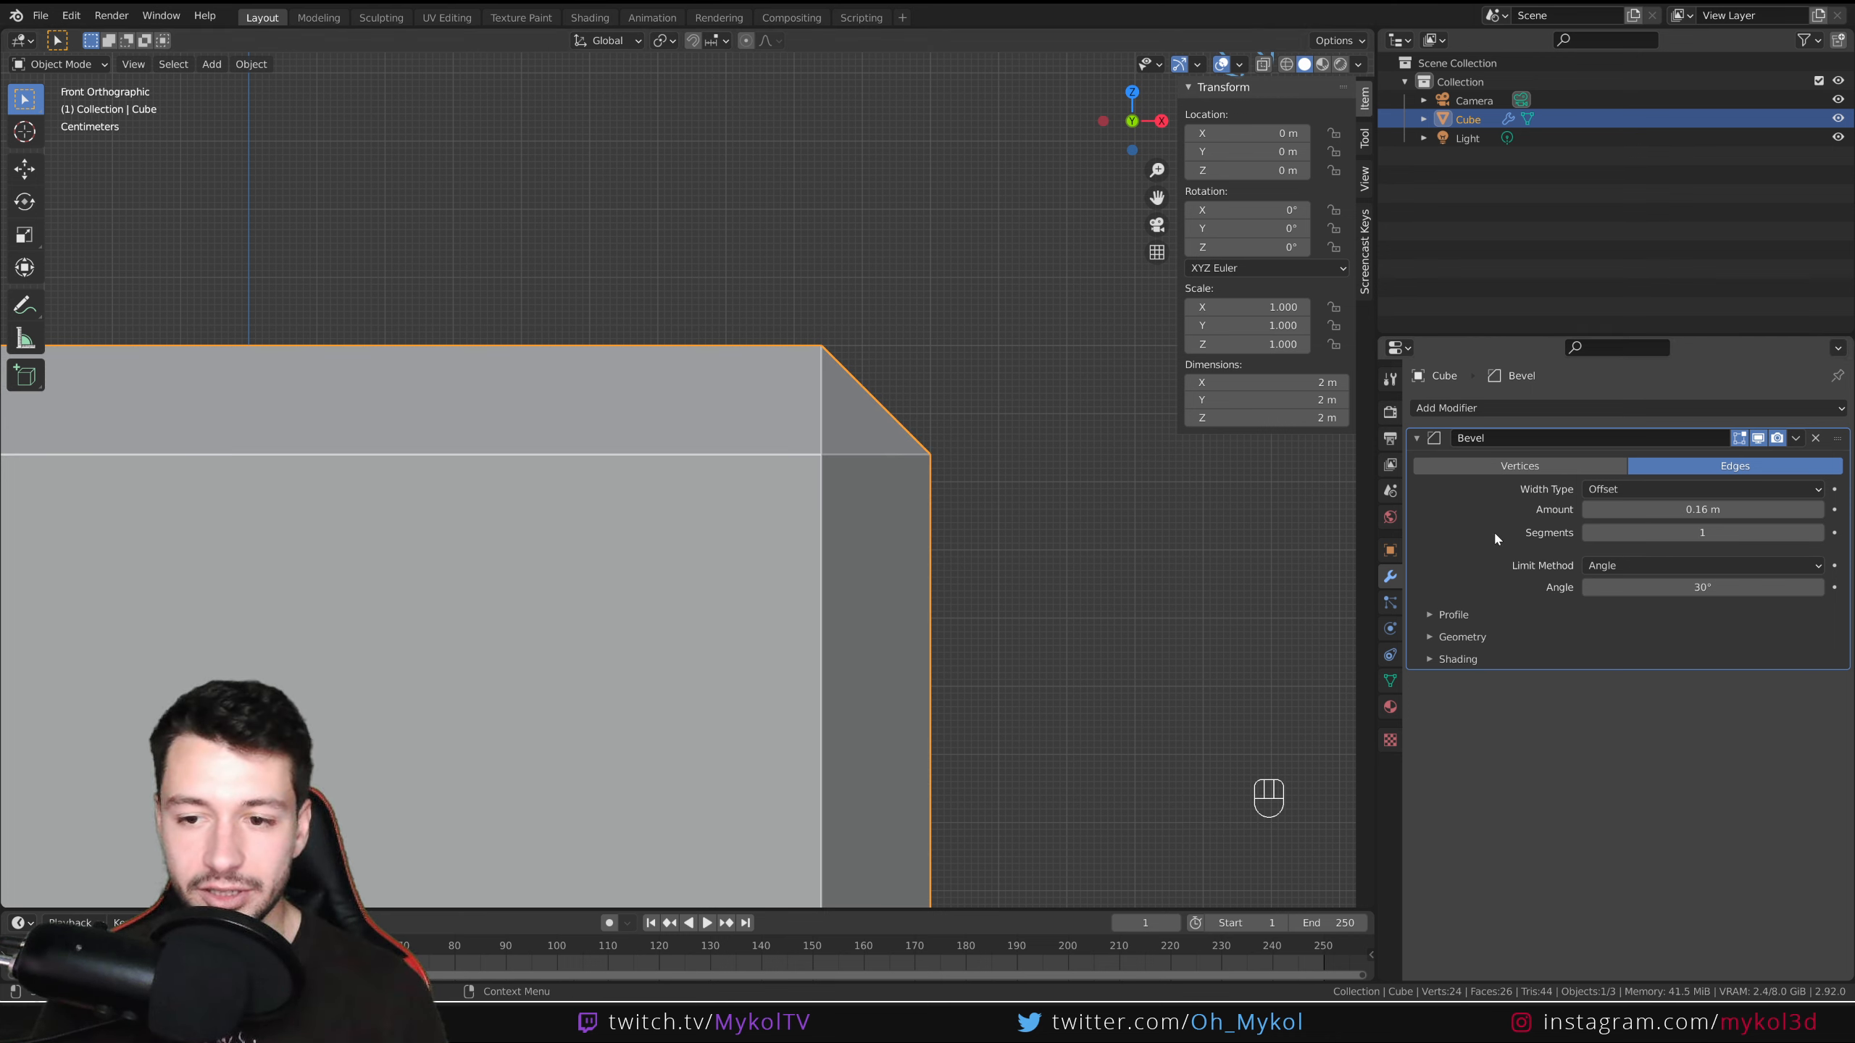
Annotate the area above the cube's upper corner with a right-angle mark and "90" in the front view.
{"action": "middle_click_drag", "start_coordinate": [715, 545], "coordinate": [822, 579]}
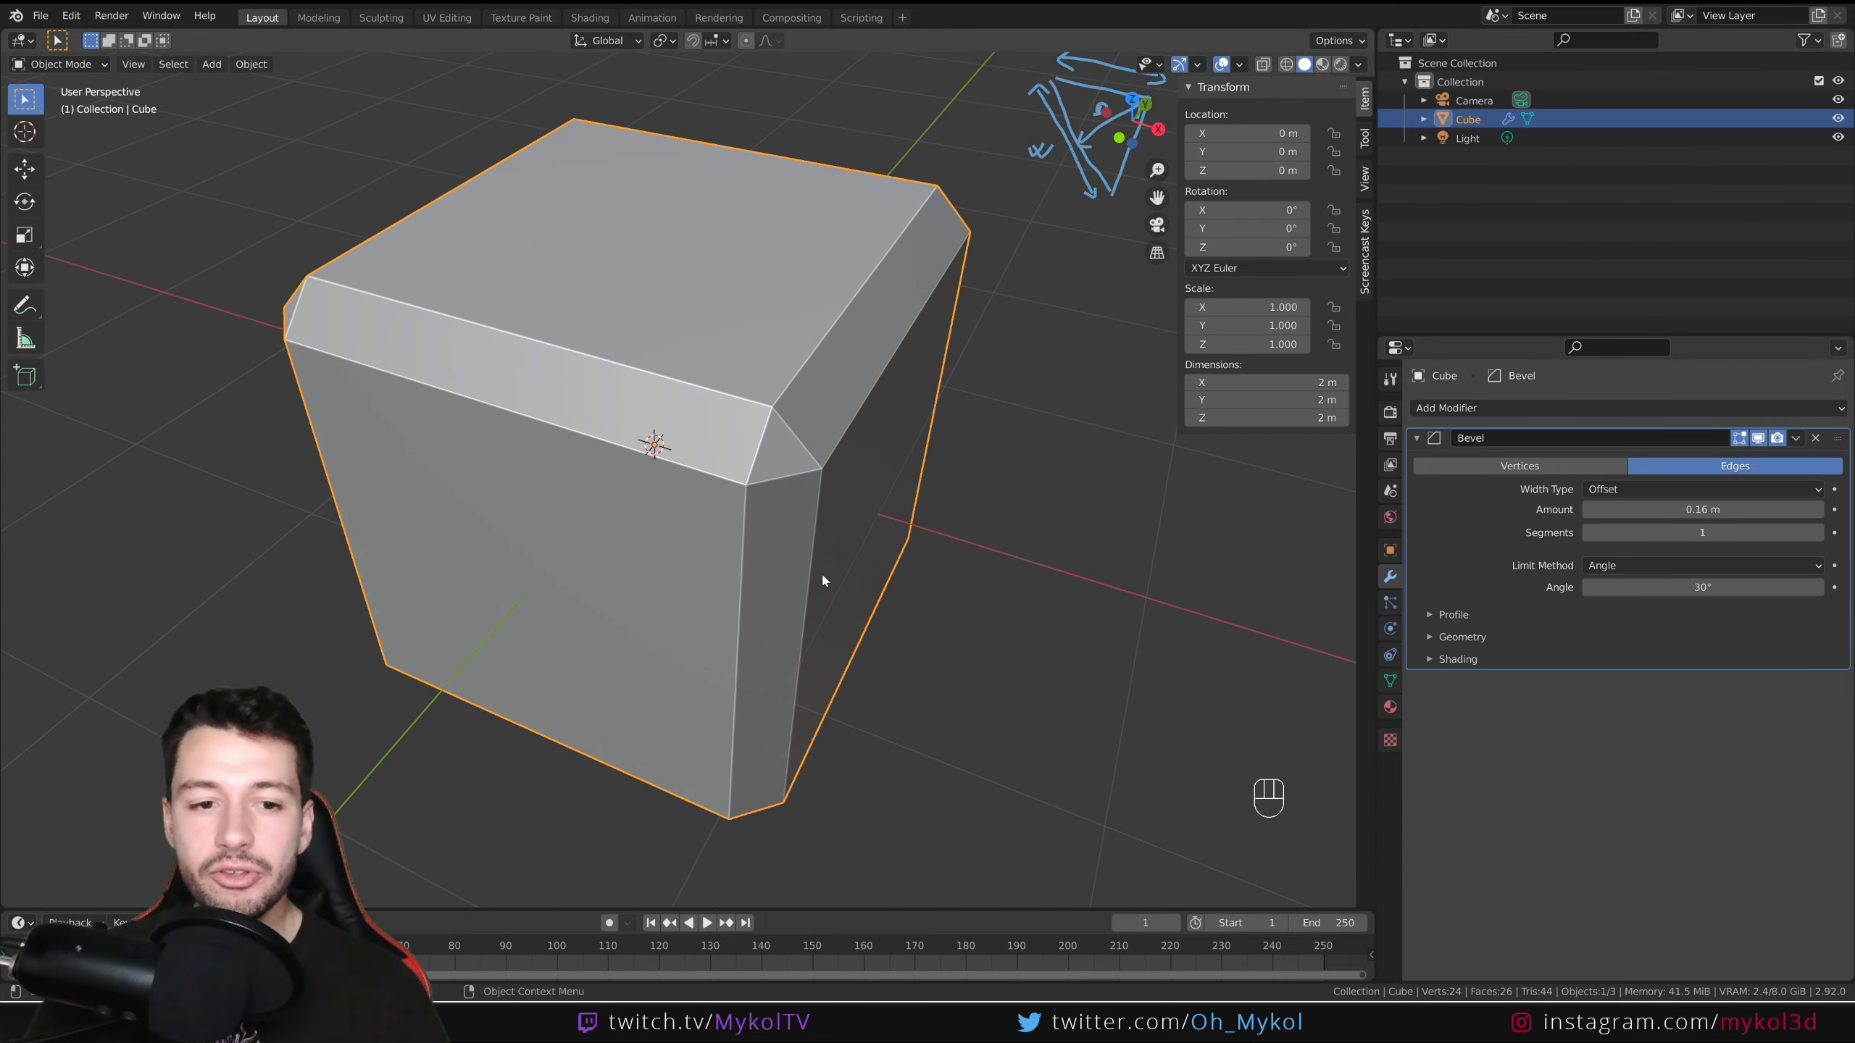
{"action": "middle_click_drag", "start_coordinate": [411, 555], "coordinate": [812, 668]}
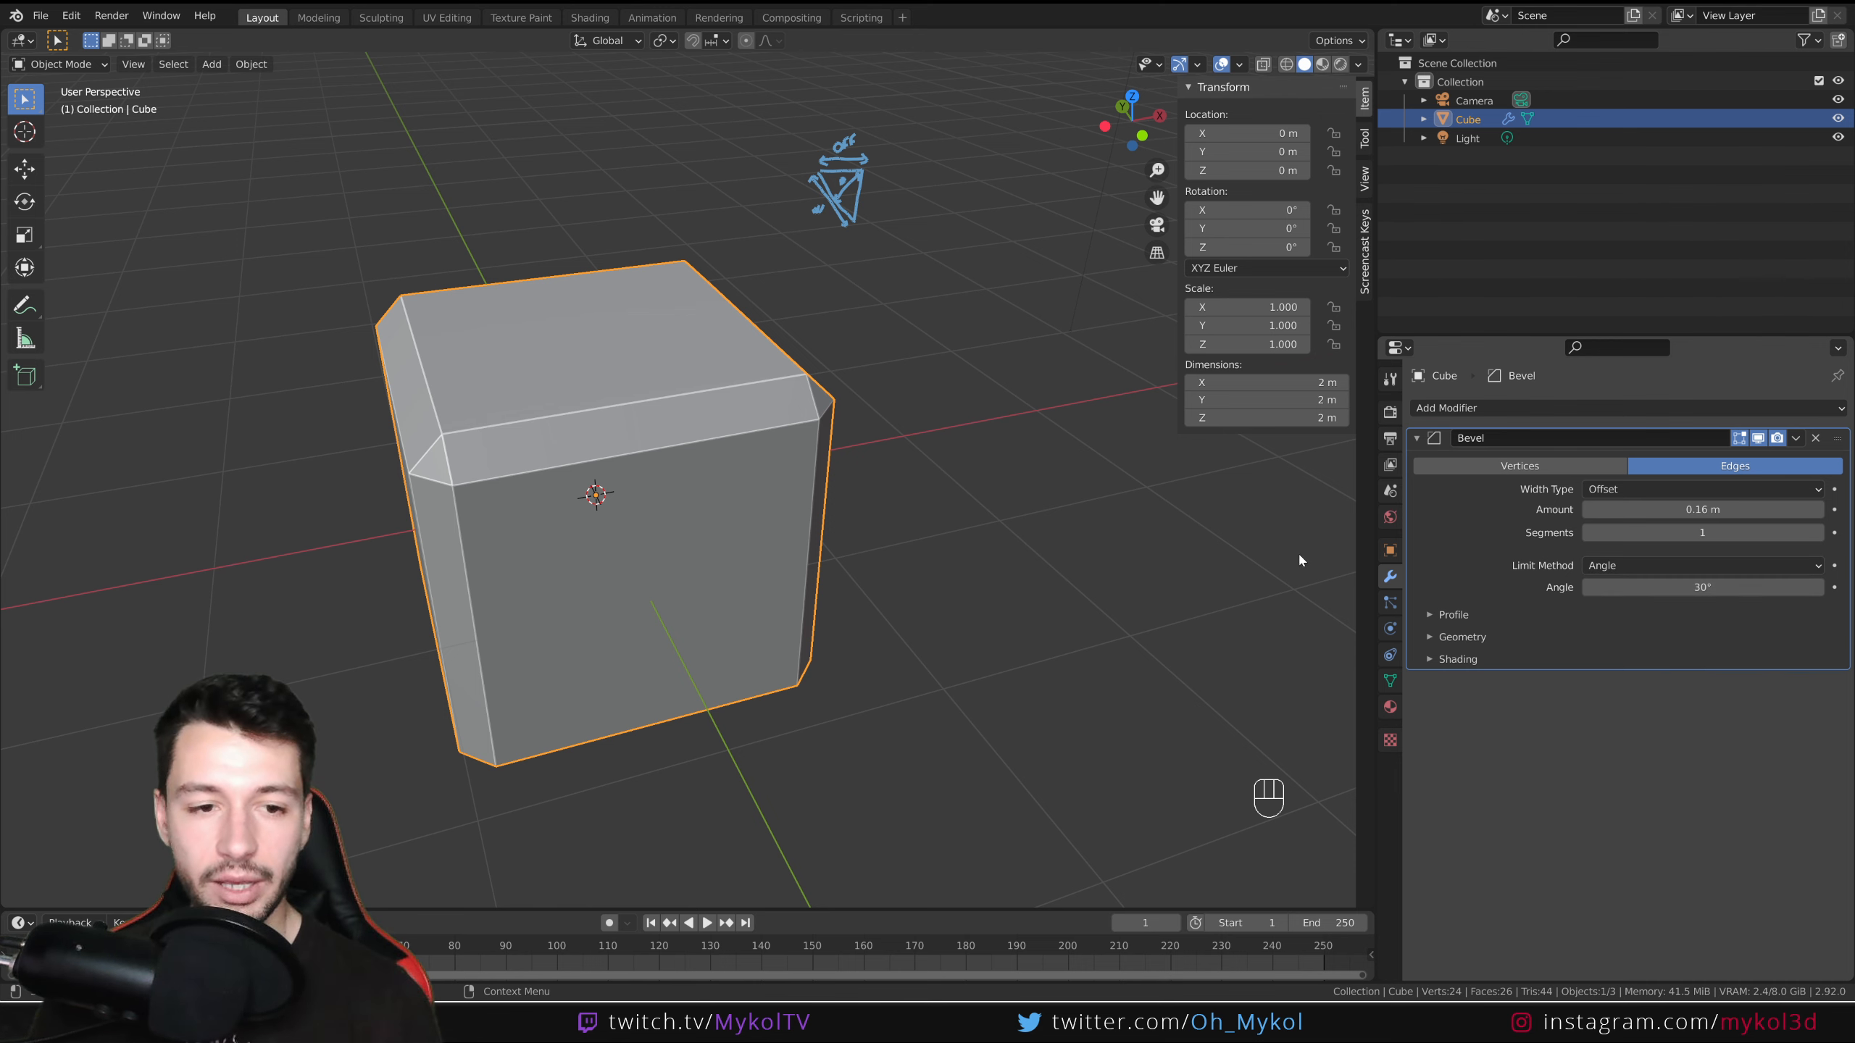
{"action": "key", "text": "KP_1"}
{"action": "scroll", "coordinate": [883, 370], "scroll_direction": "up", "scroll_amount": 3}
{"action": "key", "text": "Tab"}
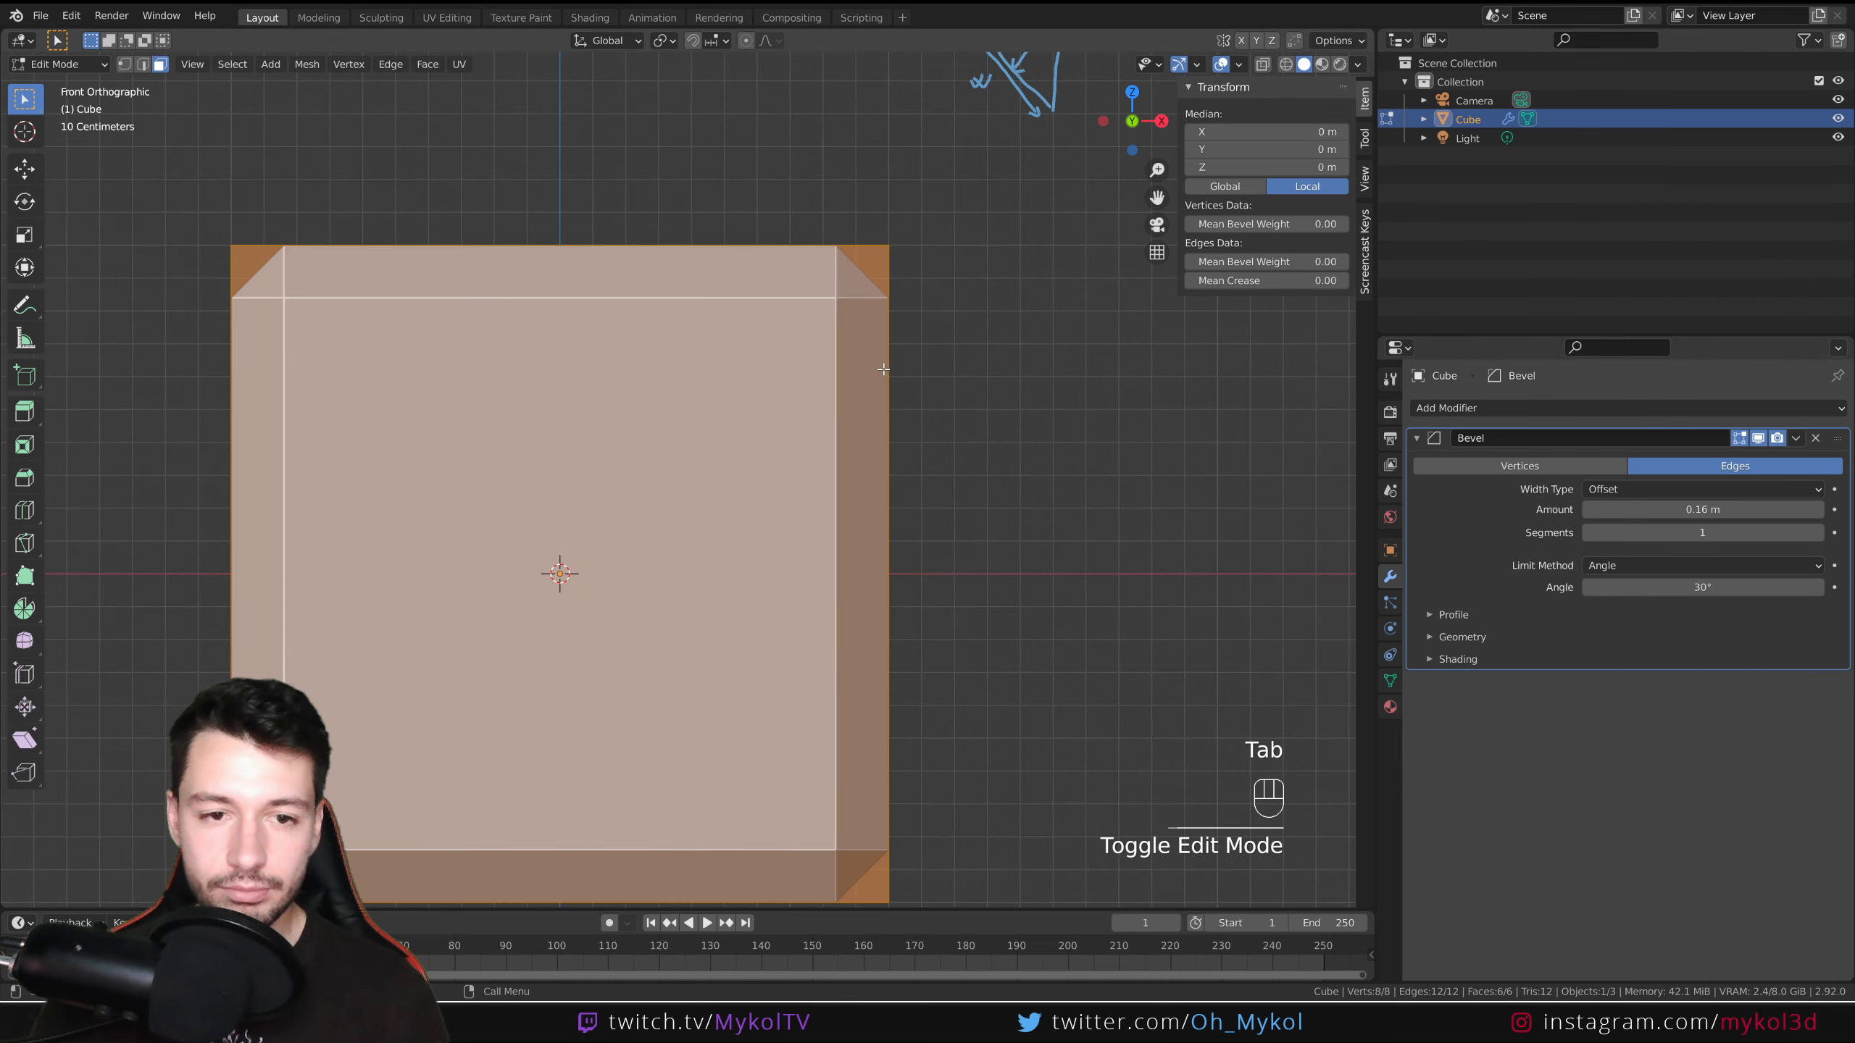
{"action": "middle_click_drag", "start_coordinate": [883, 370], "coordinate": [840, 431], "text": "shift"}
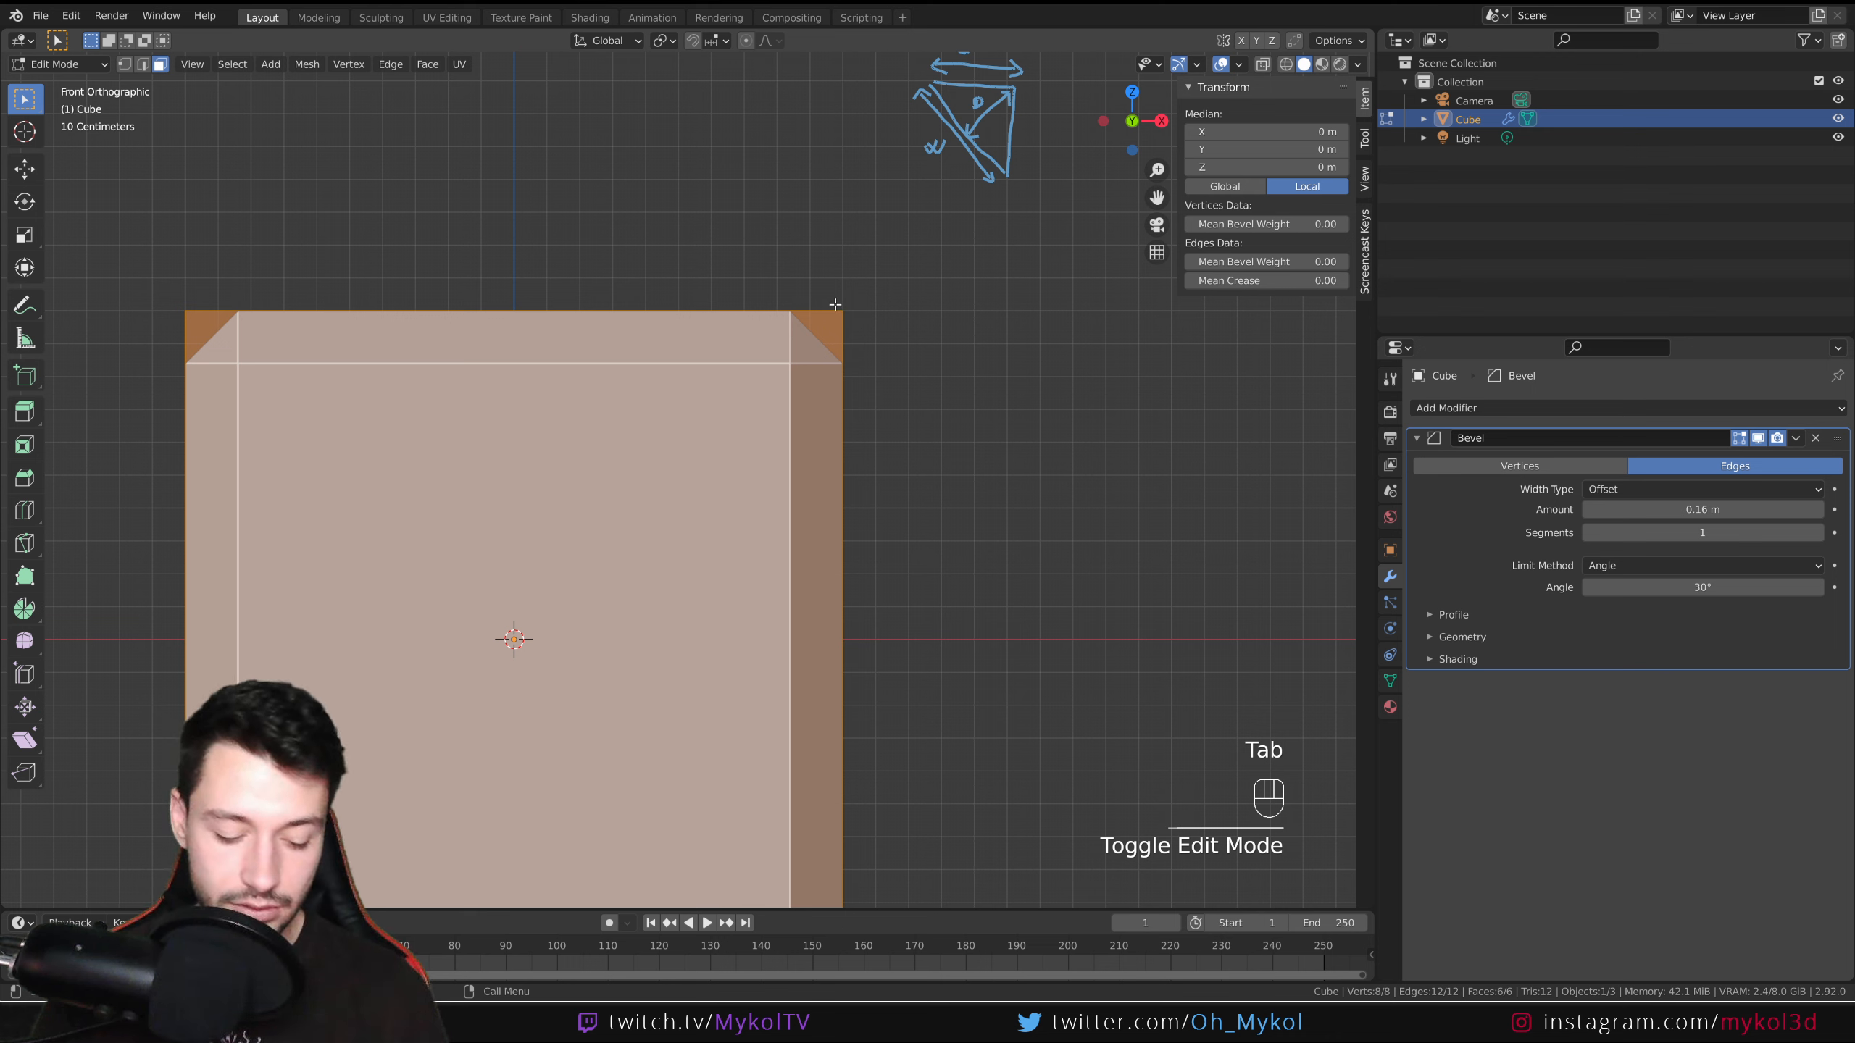
{"action": "key", "text": "d"}
{"action": "mouse_move", "coordinate": [822, 264]}
{"action": "left_mouse_down"}
{"action": "mouse_move", "coordinate": [896, 257]}
{"action": "mouse_move", "coordinate": [892, 295]}
{"action": "mouse_move", "coordinate": [922, 269]}
{"action": "mouse_move", "coordinate": [908, 276]}
{"action": "left_mouse_up"}
{"action": "left_click_drag", "start_coordinate": [935, 231], "coordinate": [954, 220]}
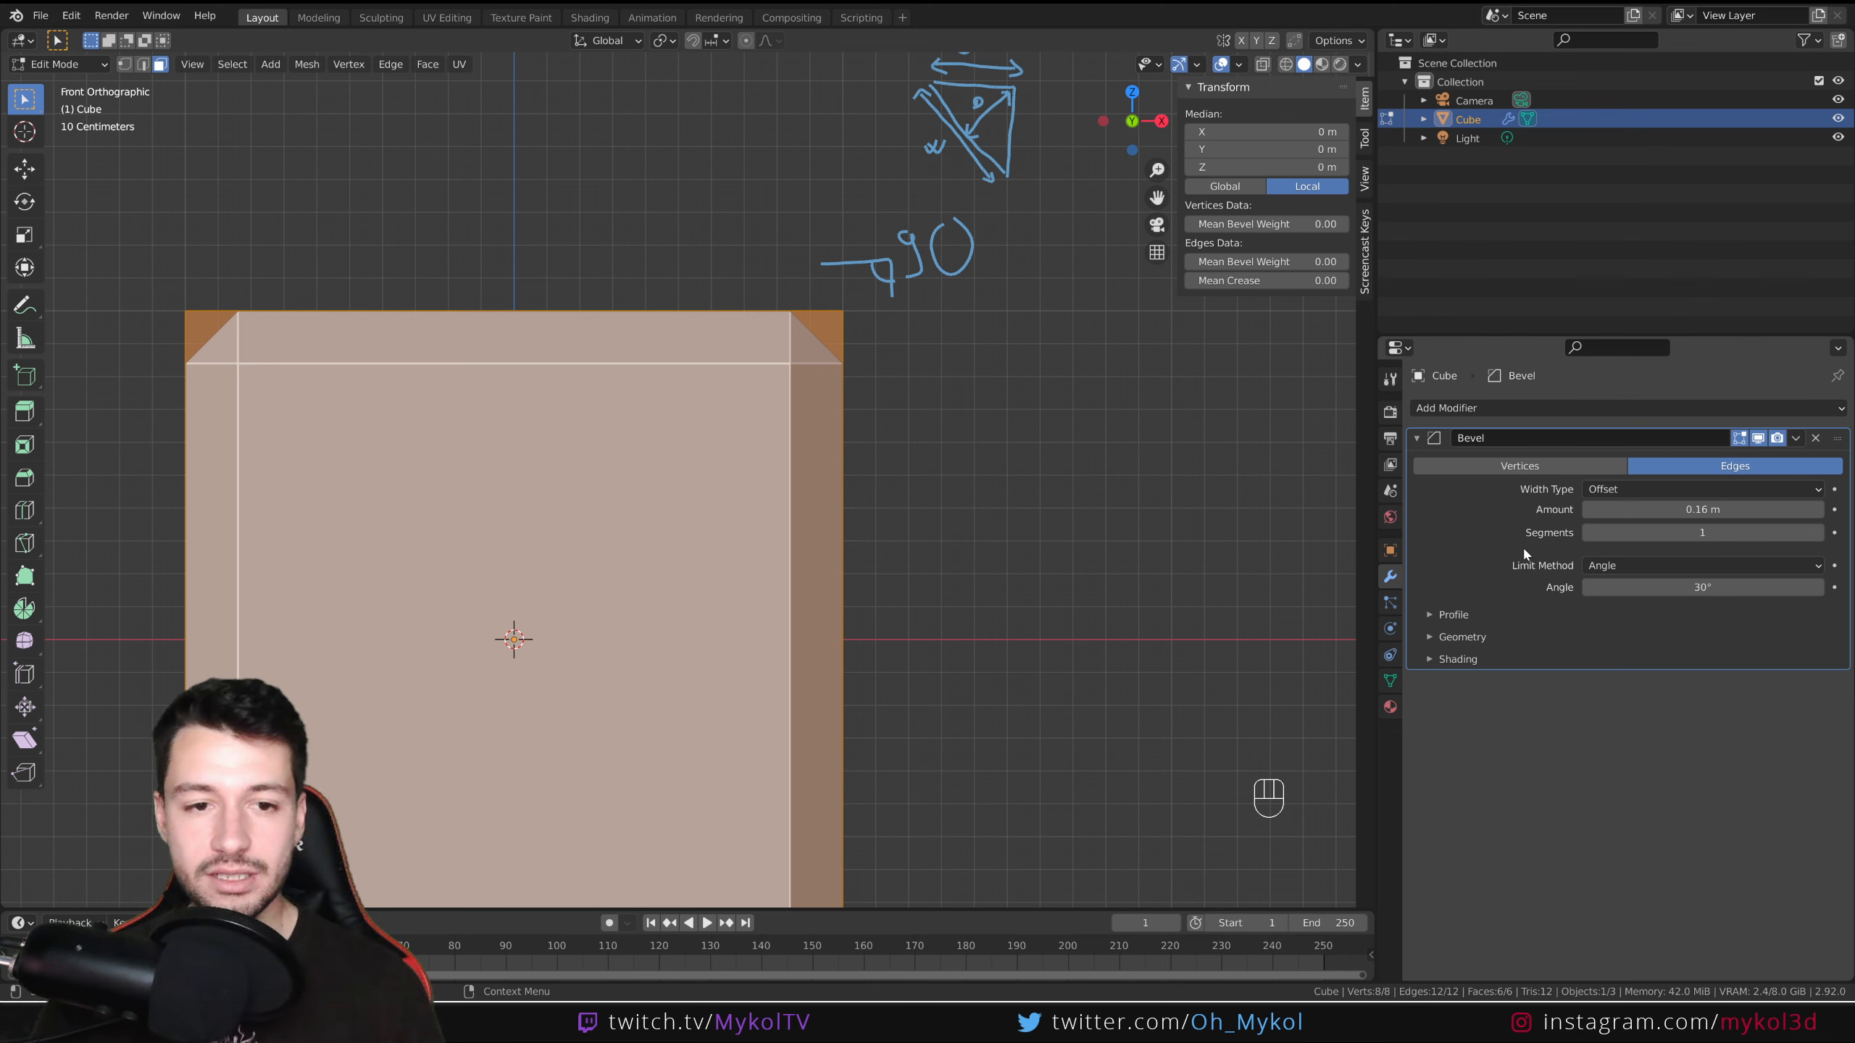
{"action": "key", "text": "Tab"}
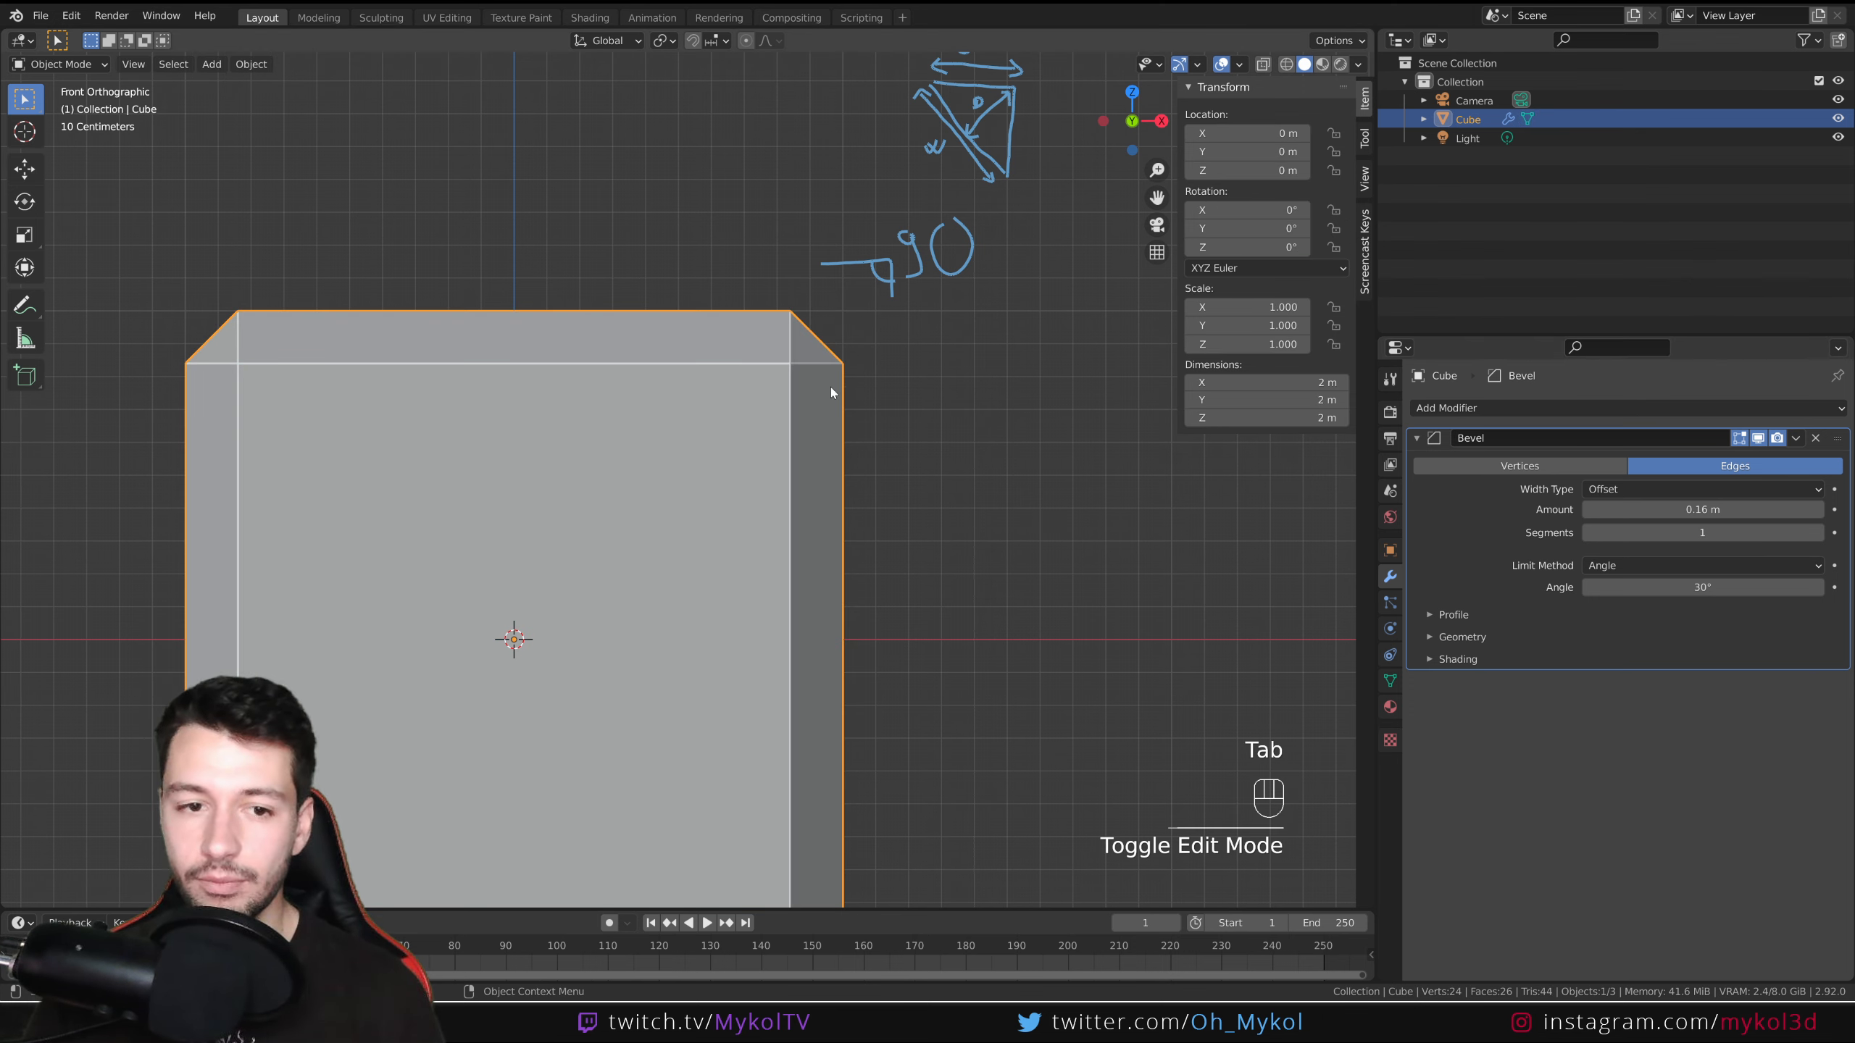
Test the Bevel modifier's limit angle at 91° and at 89° on the cube in perspective.
{"action": "middle_click_drag", "start_coordinate": [831, 387], "coordinate": [849, 395]}
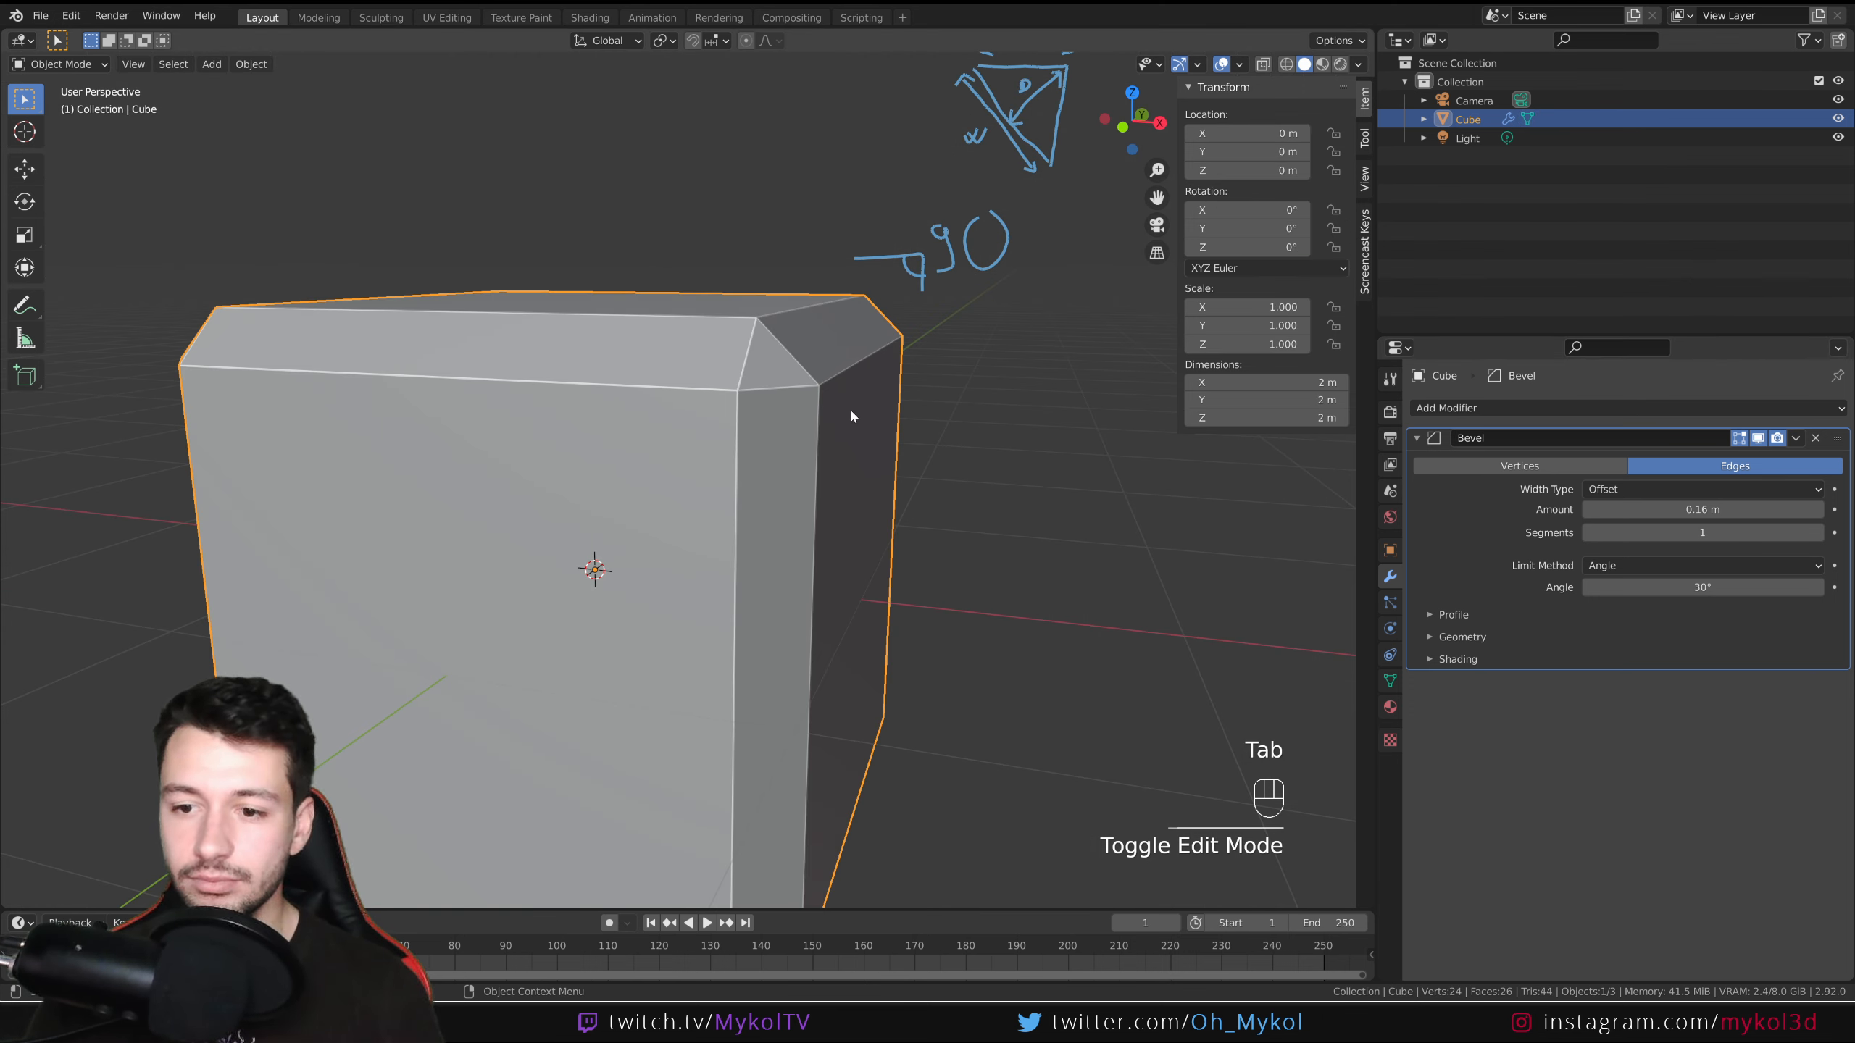
{"action": "middle_click_drag", "start_coordinate": [1061, 484], "coordinate": [1169, 490]}
{"action": "left_click", "coordinate": [1673, 587]}
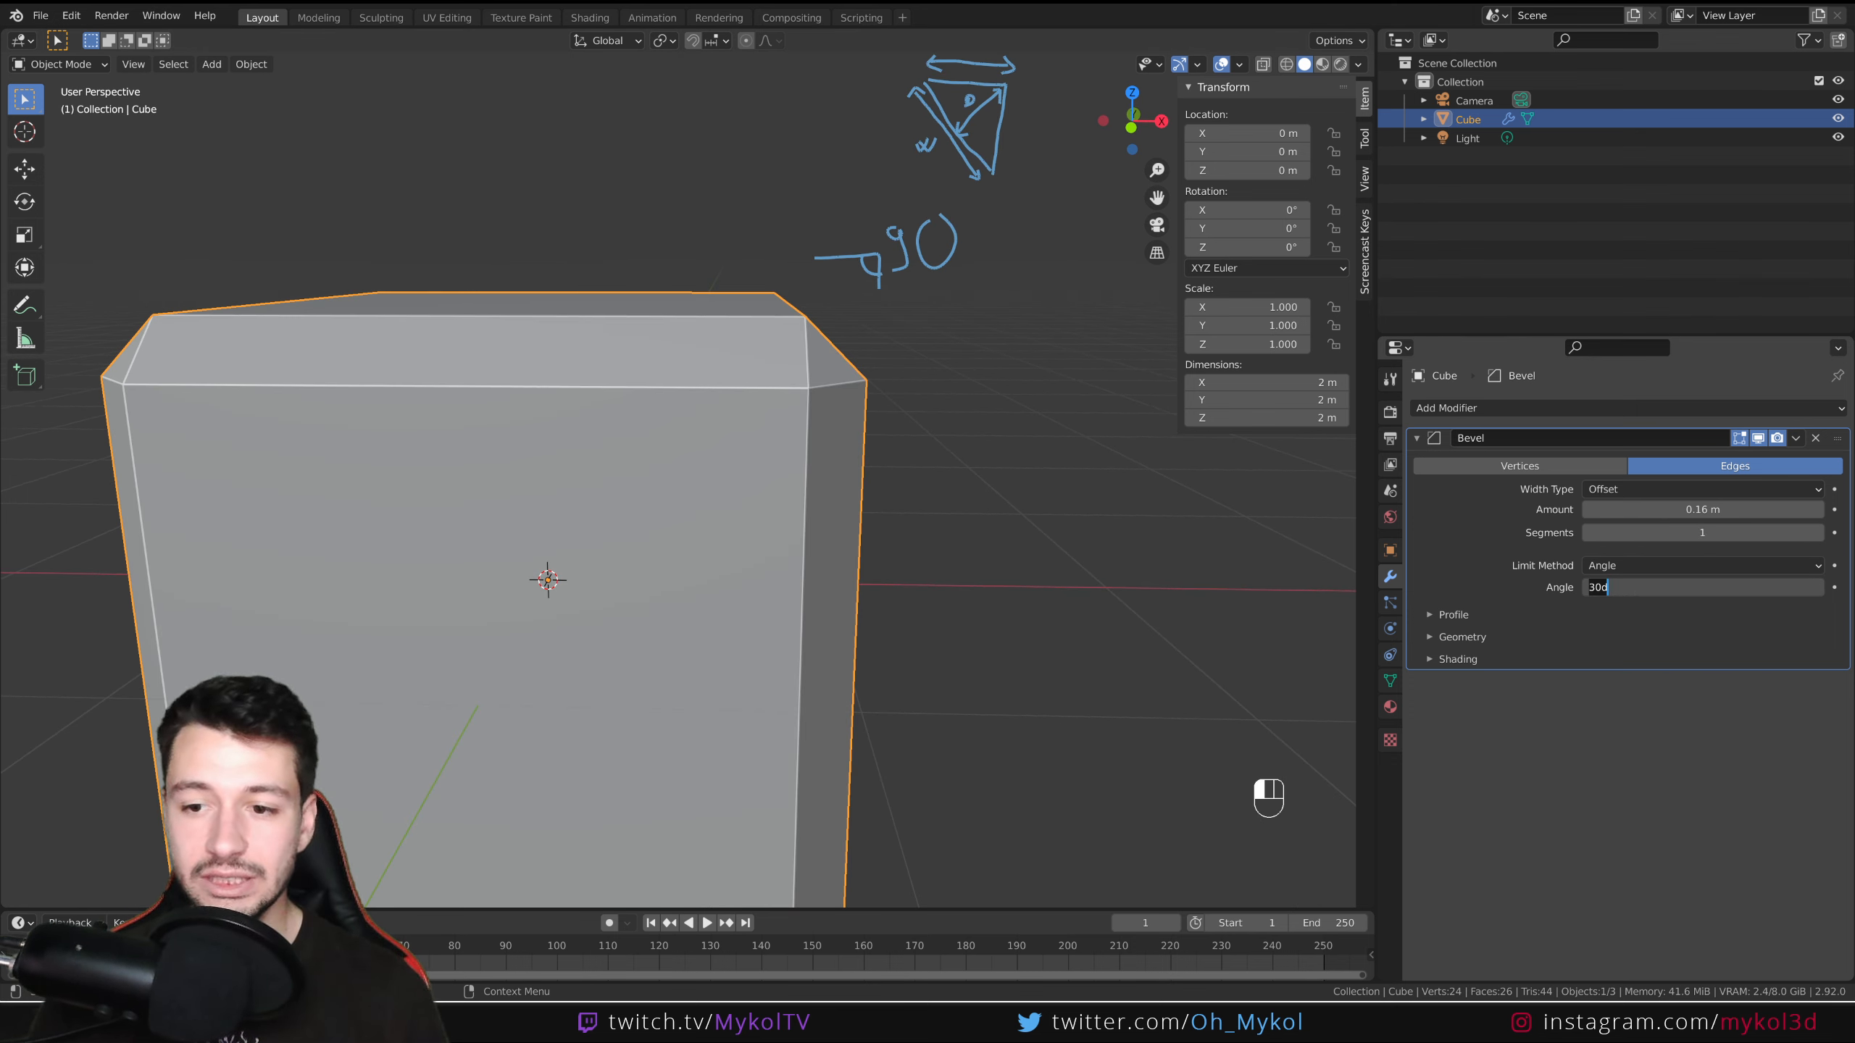
{"action": "type", "text": "91"}
{"action": "key", "text": "Return"}
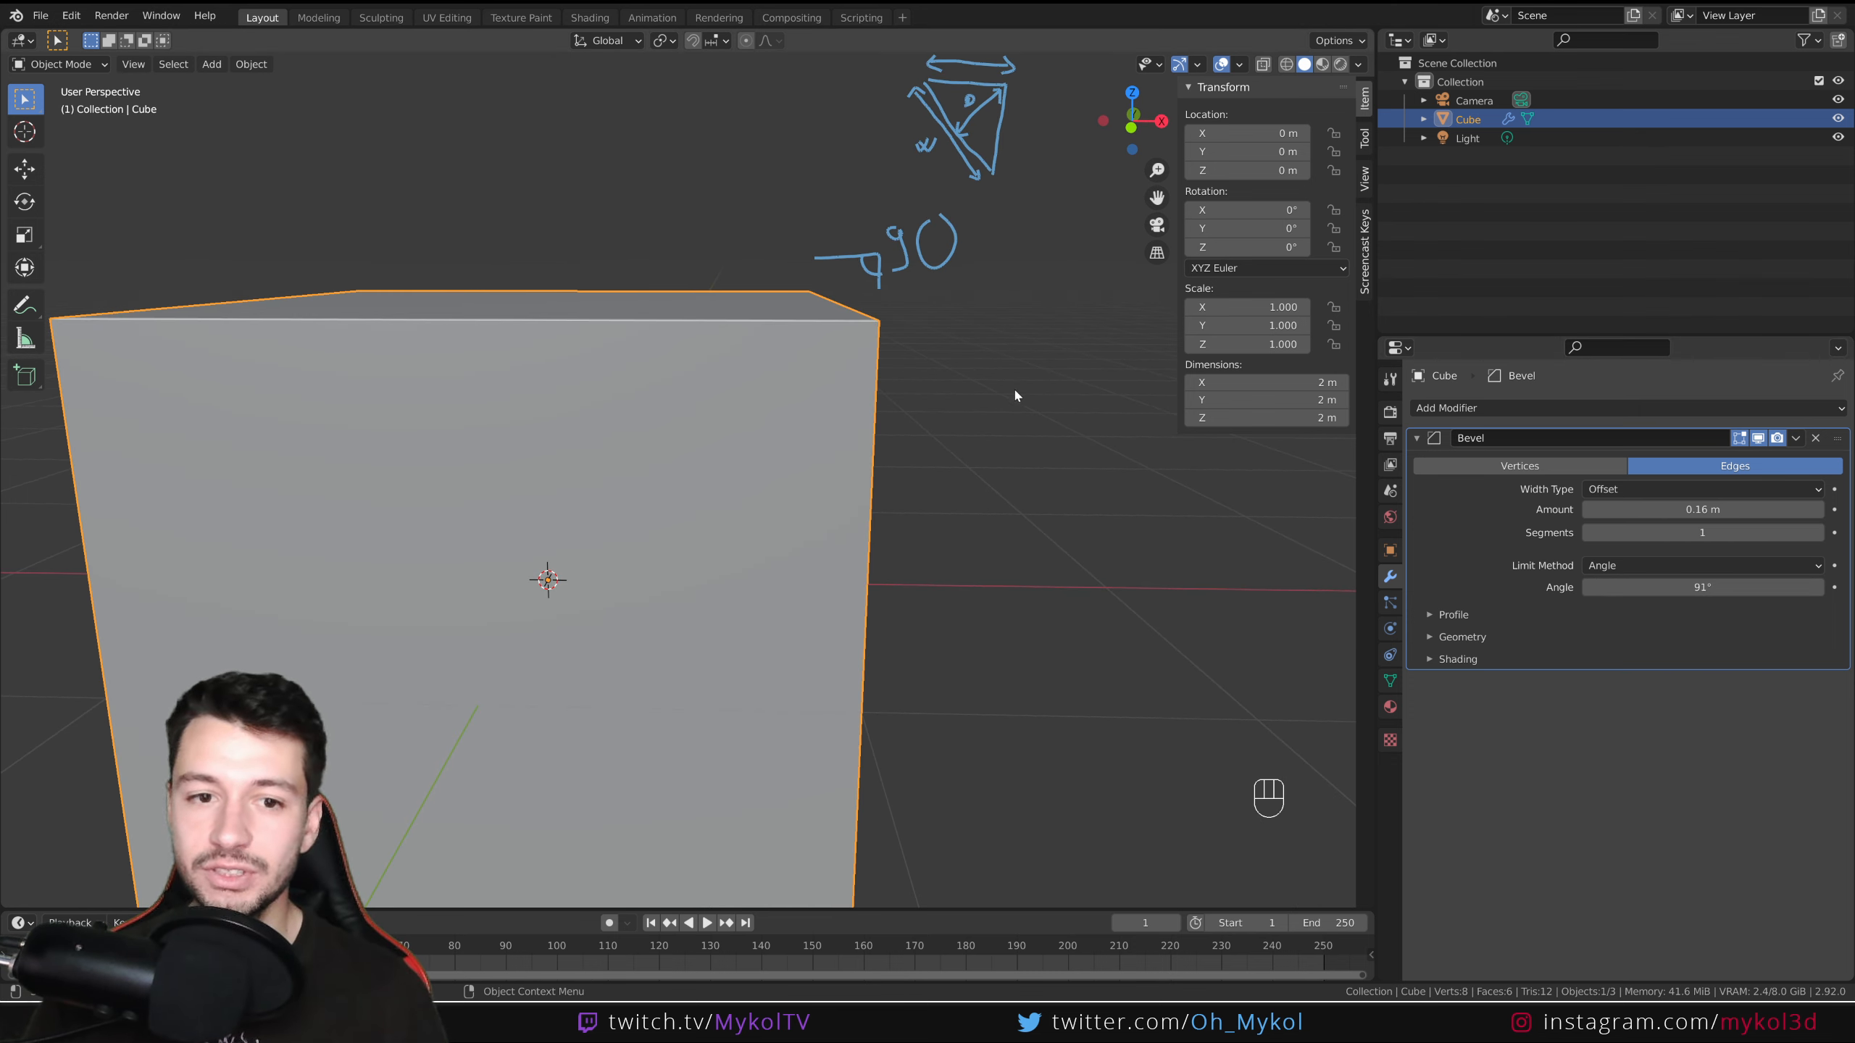
{"action": "middle_click_drag", "start_coordinate": [1011, 391], "coordinate": [928, 357]}
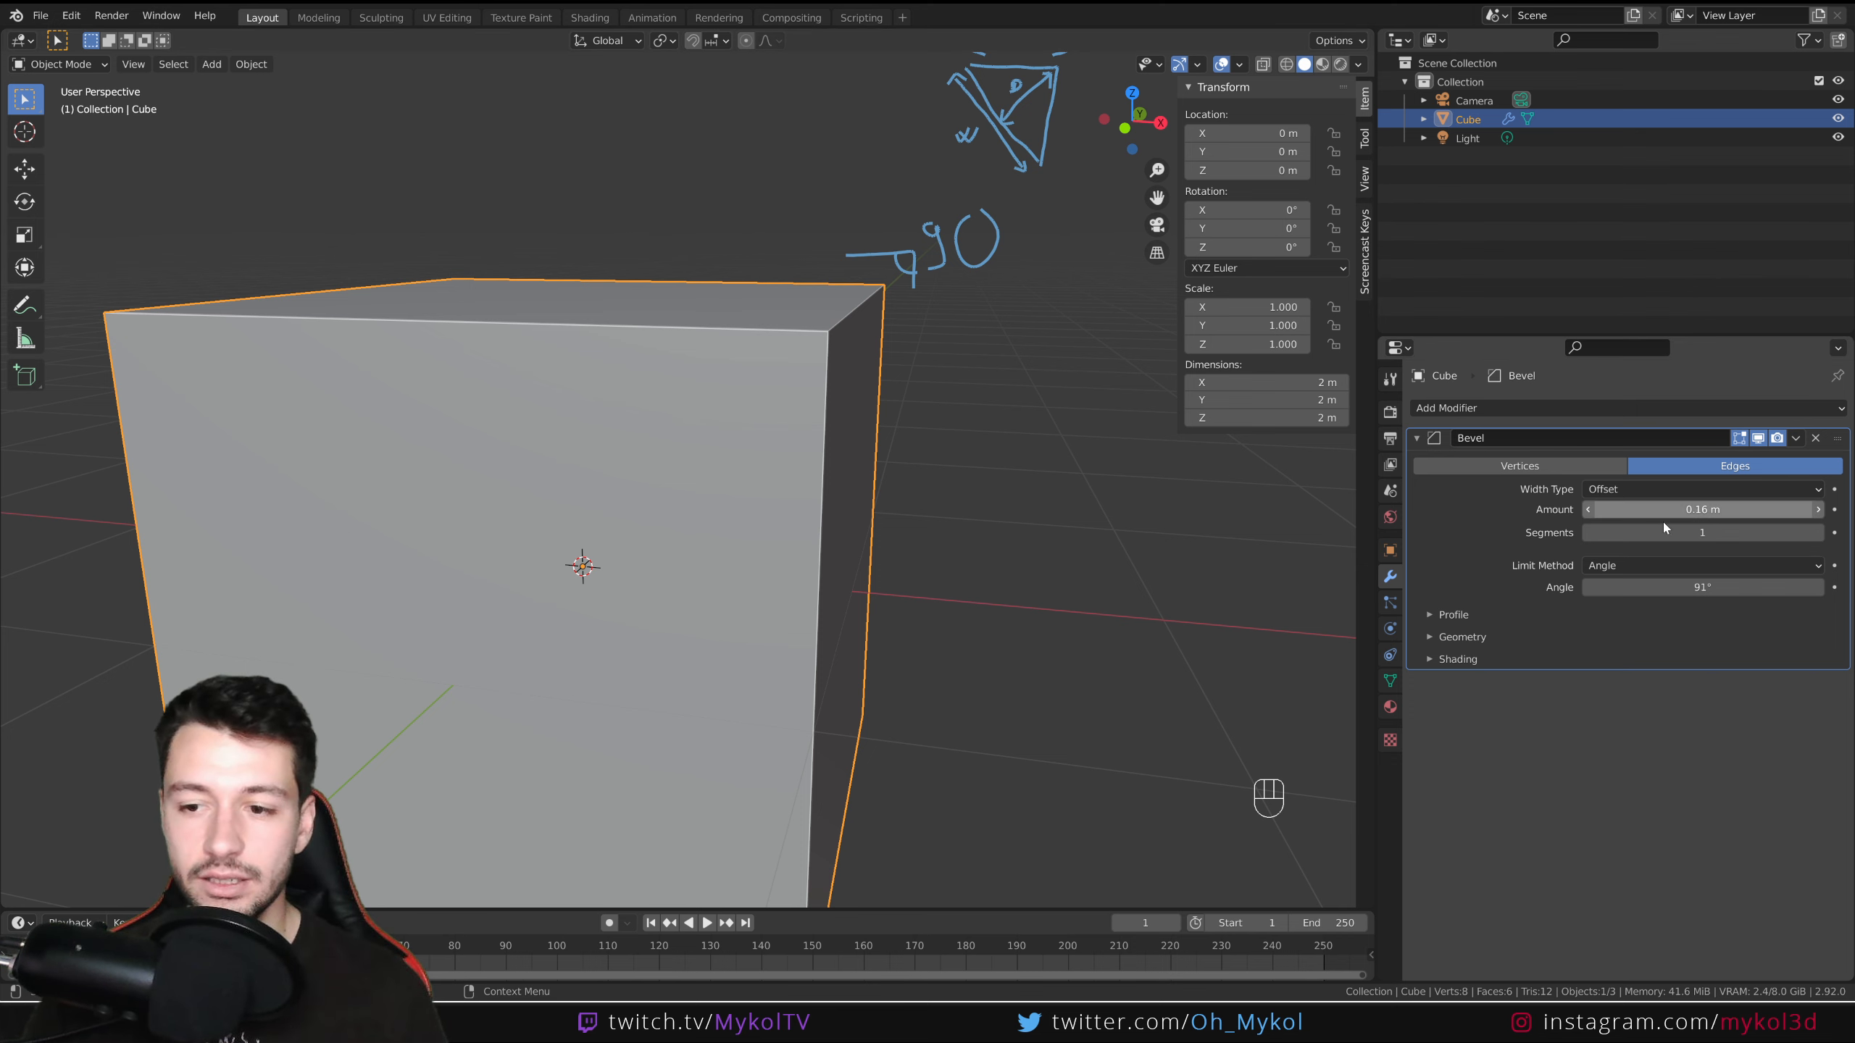
{"action": "left_click", "coordinate": [1680, 588]}
{"action": "key", "text": "Return"}
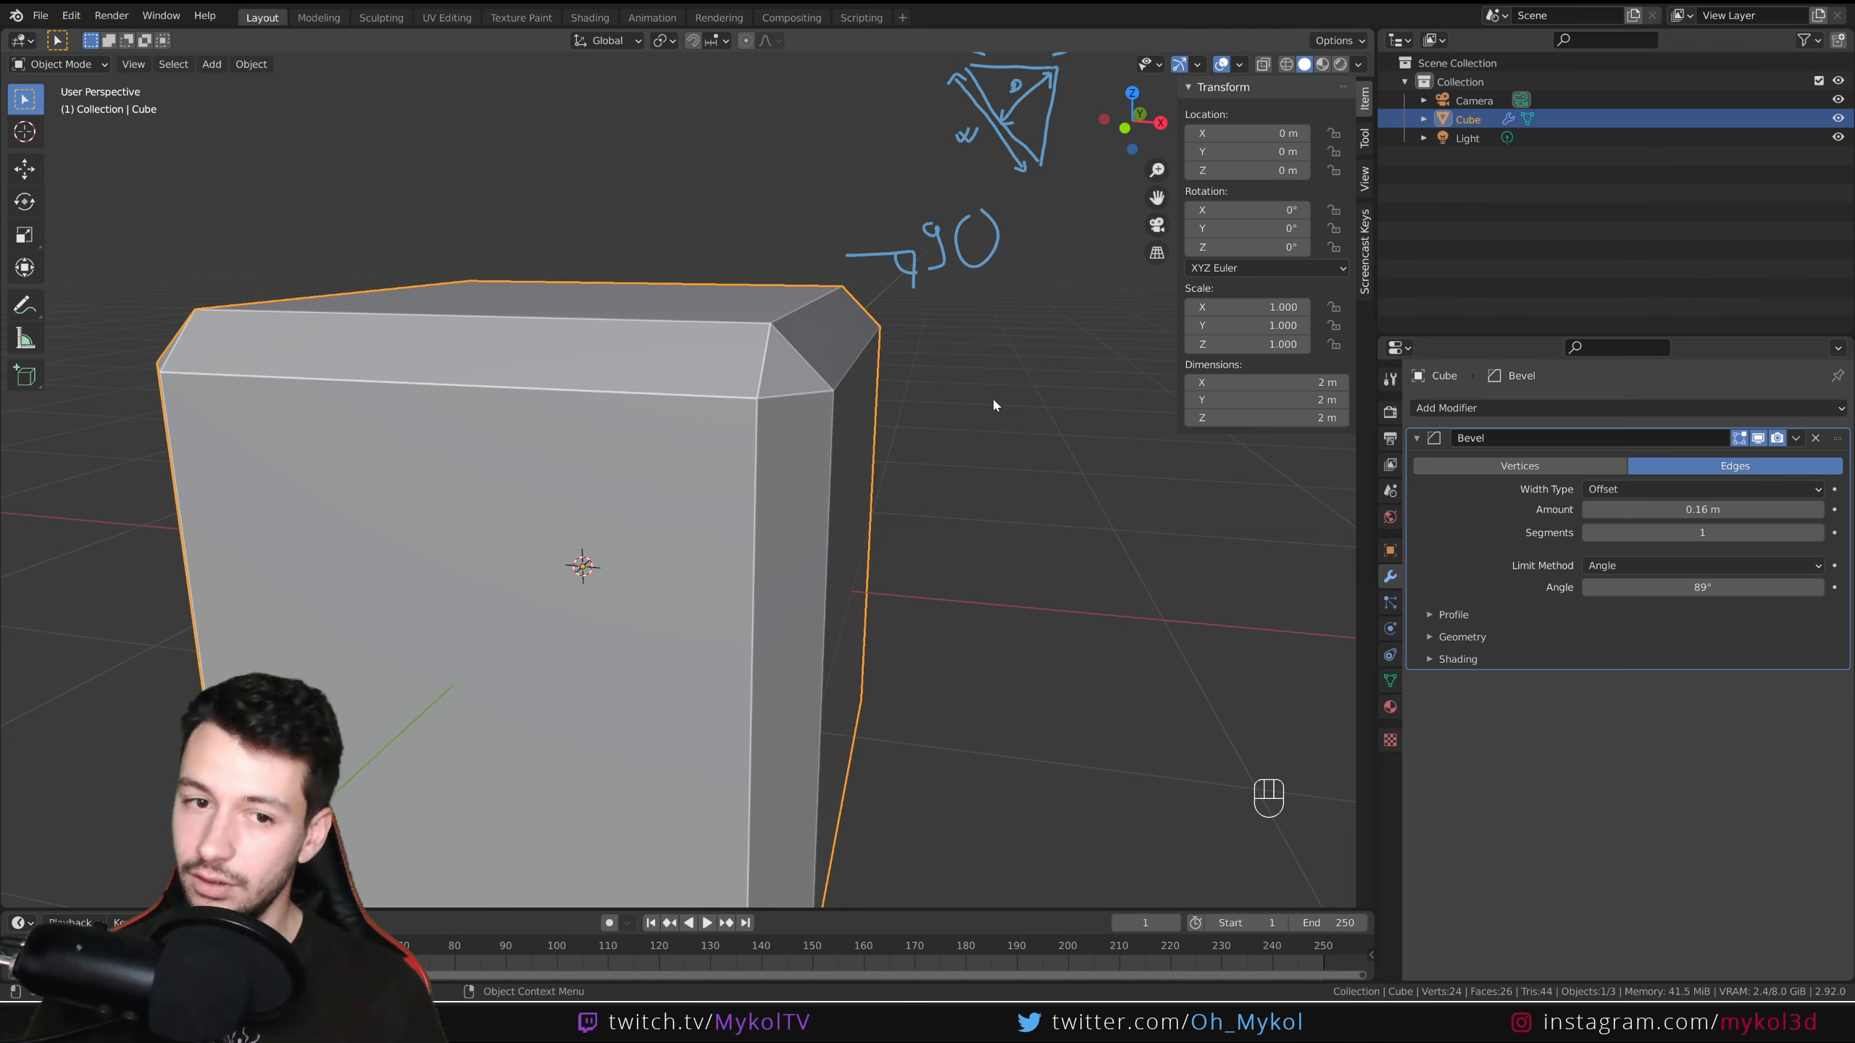
Enter Edit Mode in edge selection and try to move the cube's upper side edge along the X axis.
{"action": "key", "text": "Tab"}
{"action": "left_click", "coordinate": [144, 65]}
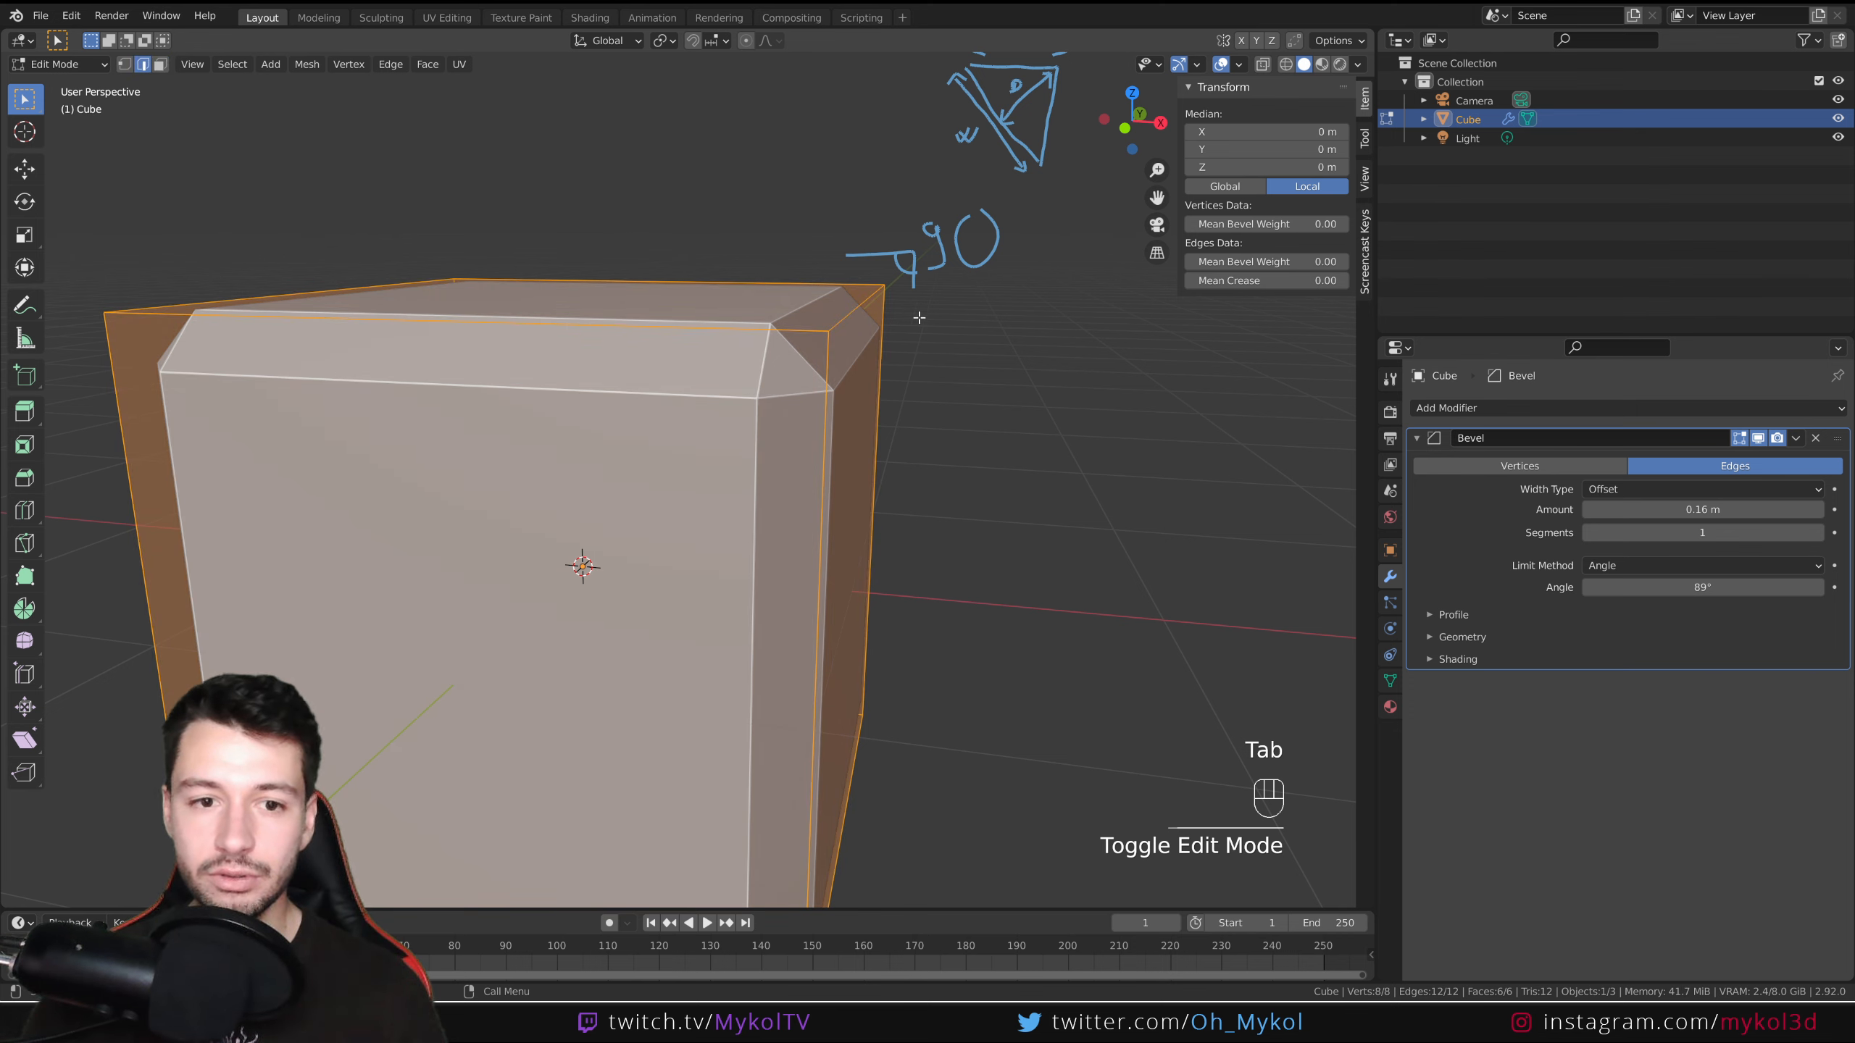
{"action": "left_click", "coordinate": [873, 295]}
{"action": "scroll", "coordinate": [879, 470], "scroll_direction": "down", "scroll_amount": 2}
{"action": "key", "text": "g"}
{"action": "key", "text": "x"}
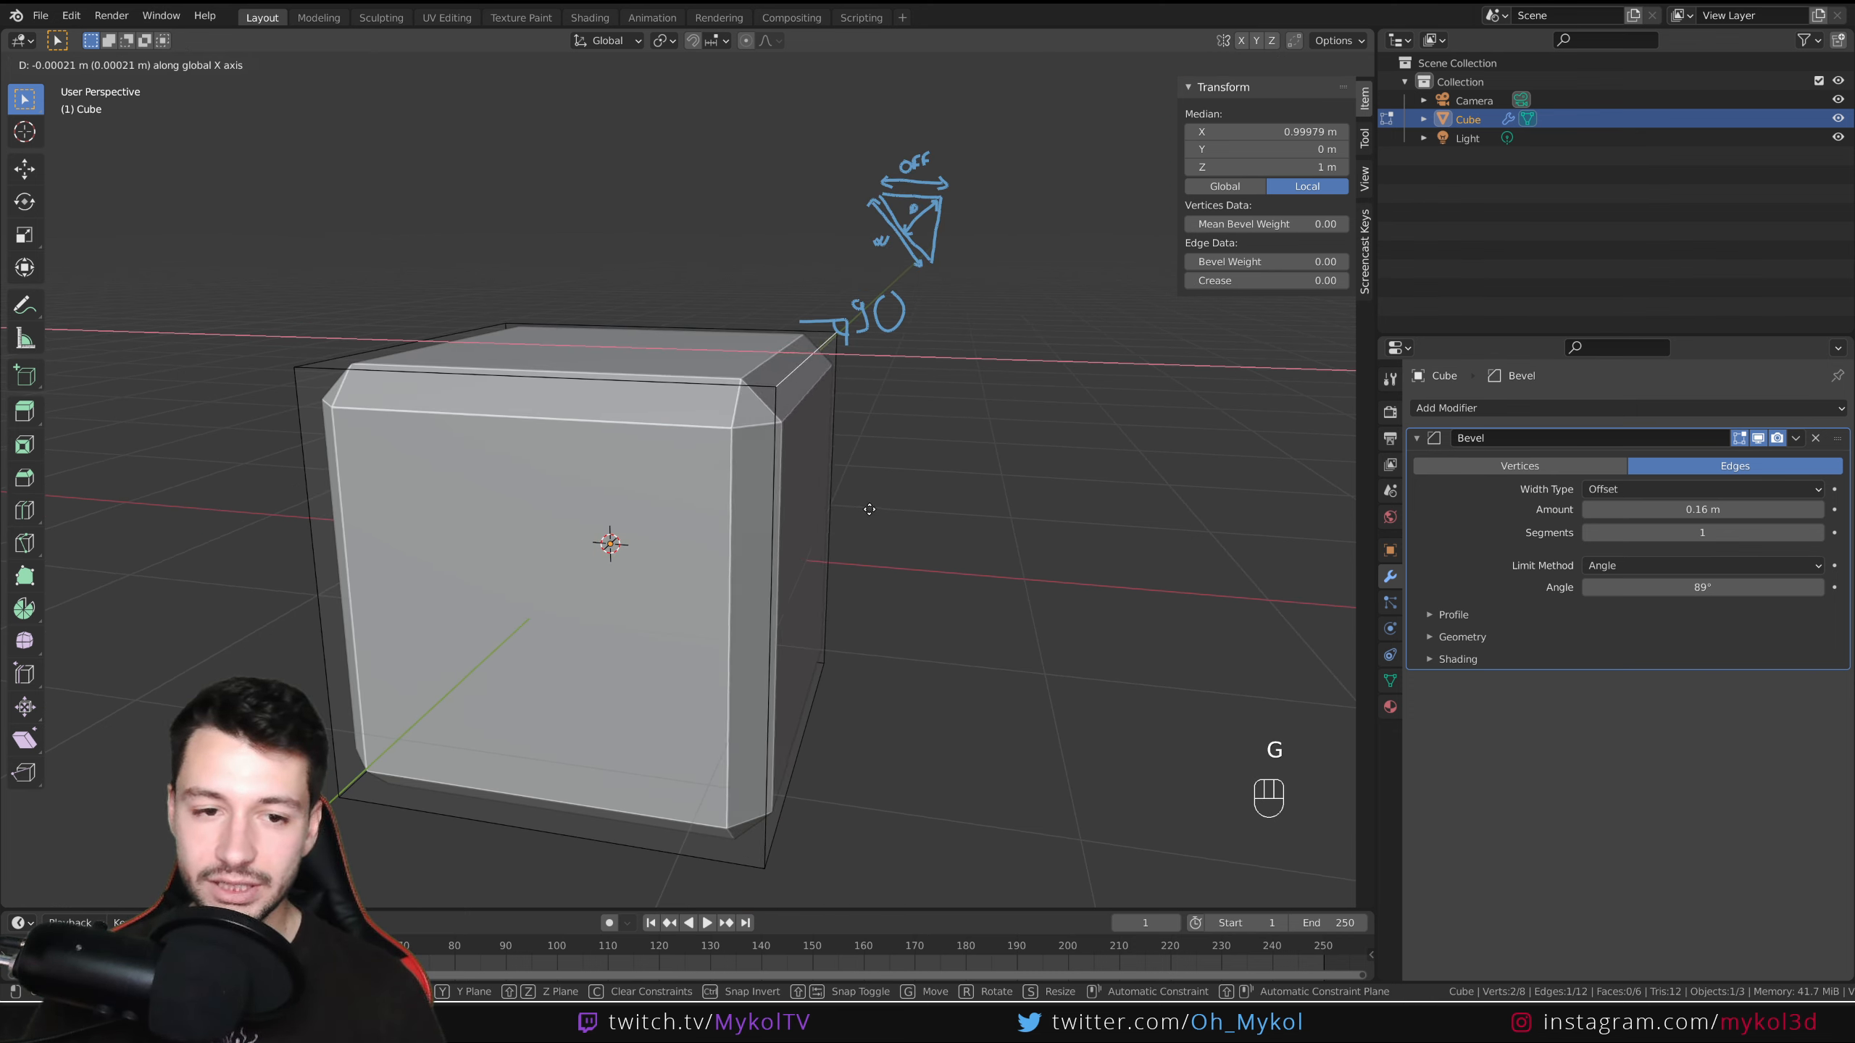
{"action": "key", "text": "Escape"}
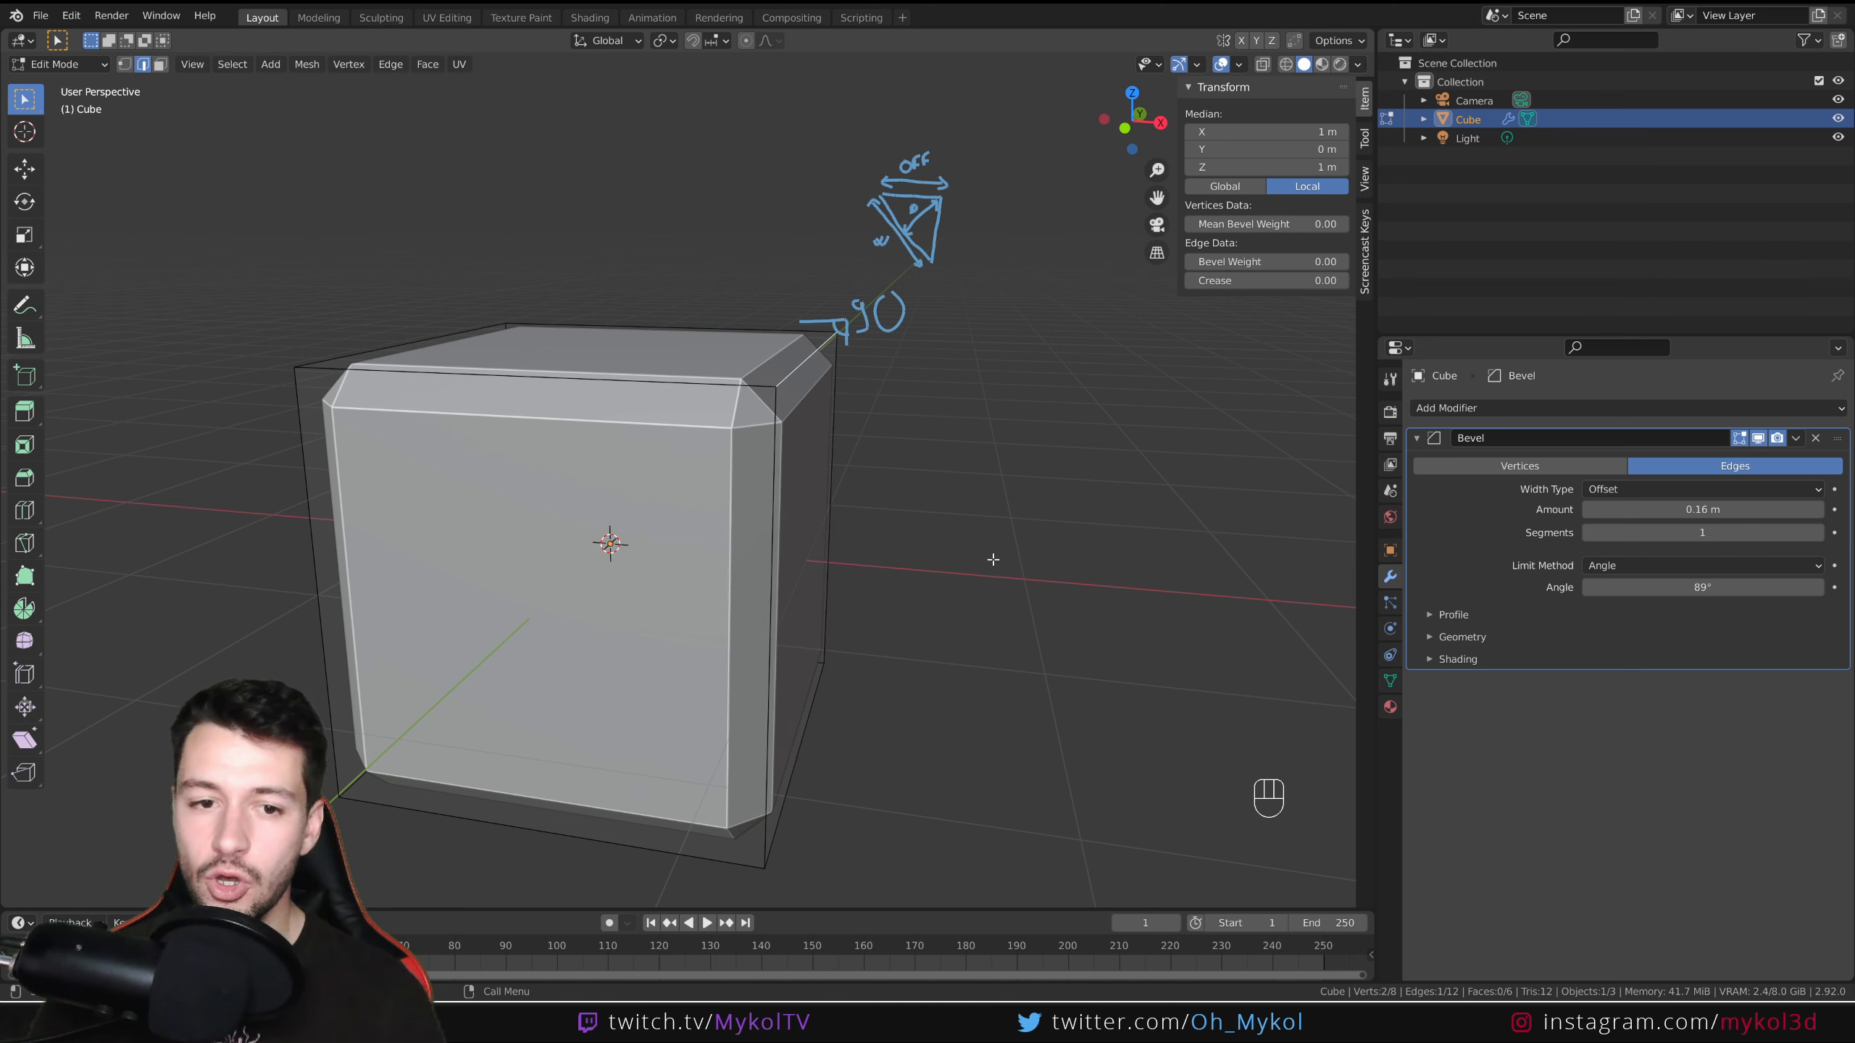
{"action": "middle_click_drag", "start_coordinate": [859, 488], "coordinate": [891, 512]}
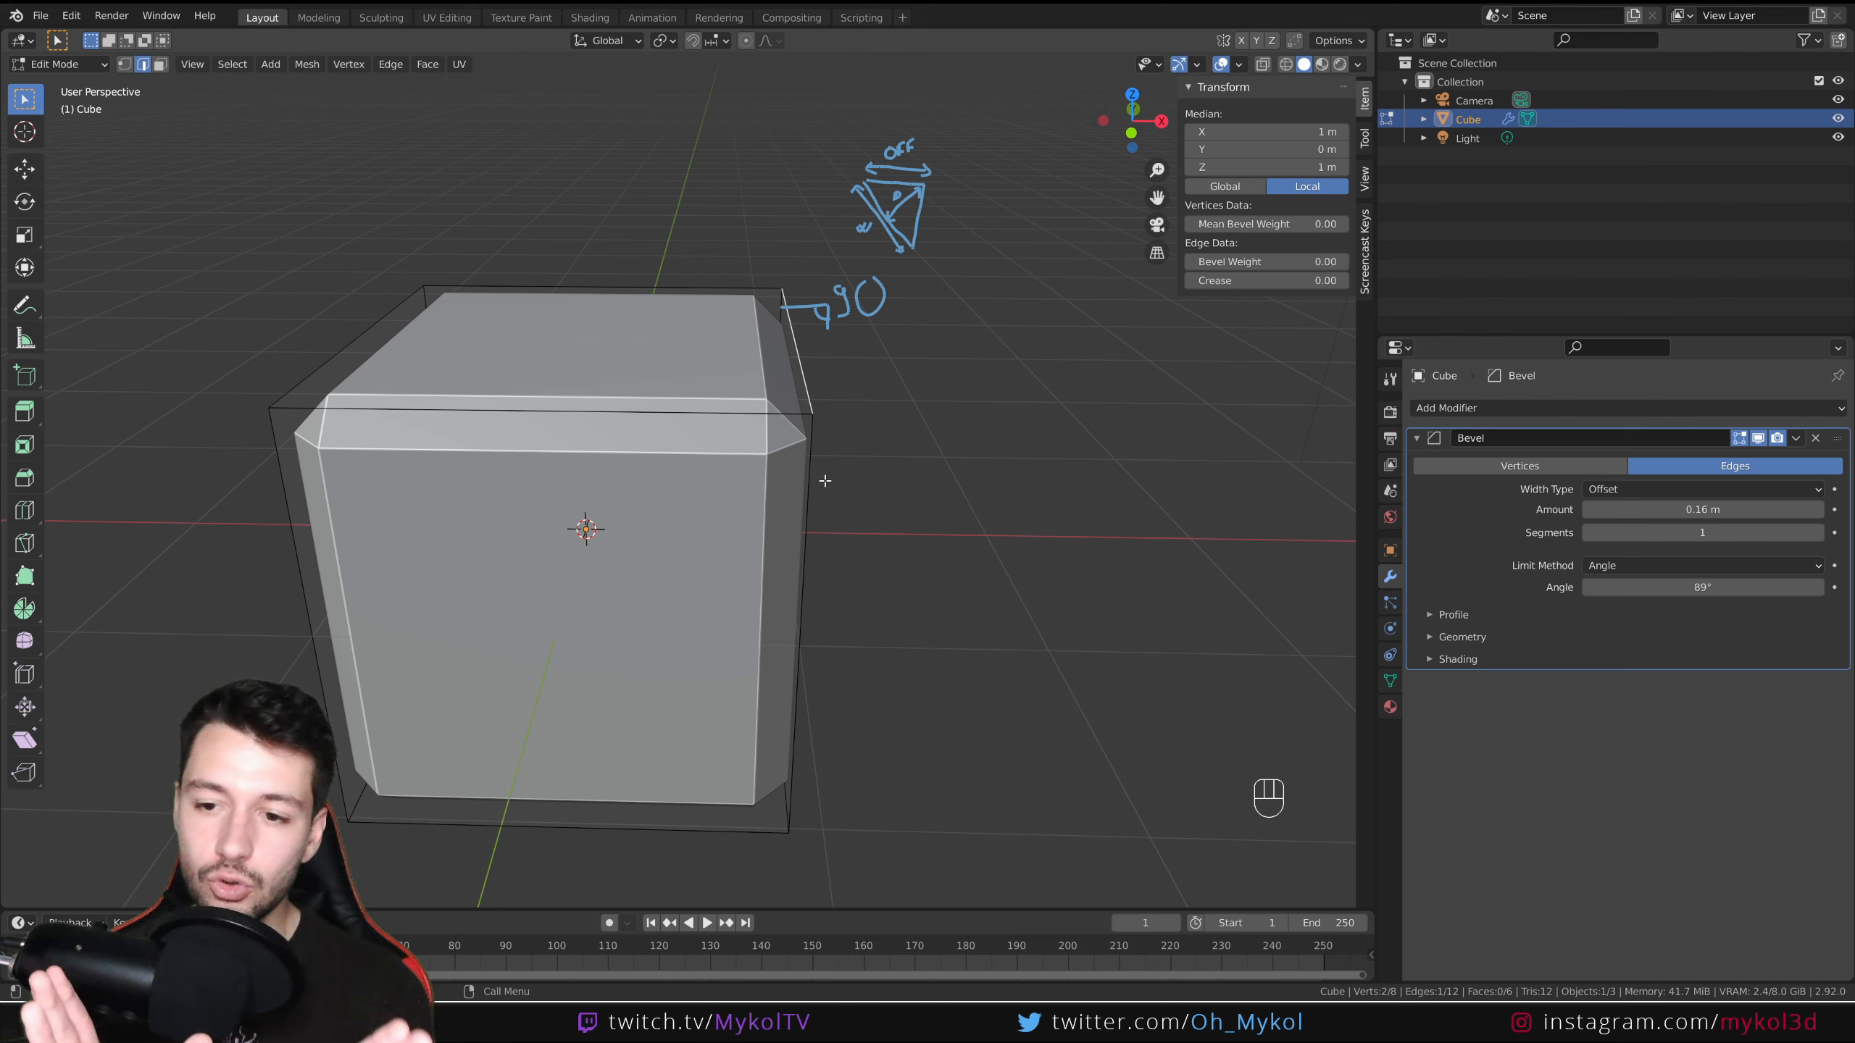
Set the Bevel modifier's limit angle to 30°.
{"action": "left_click", "coordinate": [1698, 588]}
{"action": "type", "text": "30"}
{"action": "key", "text": "Return"}
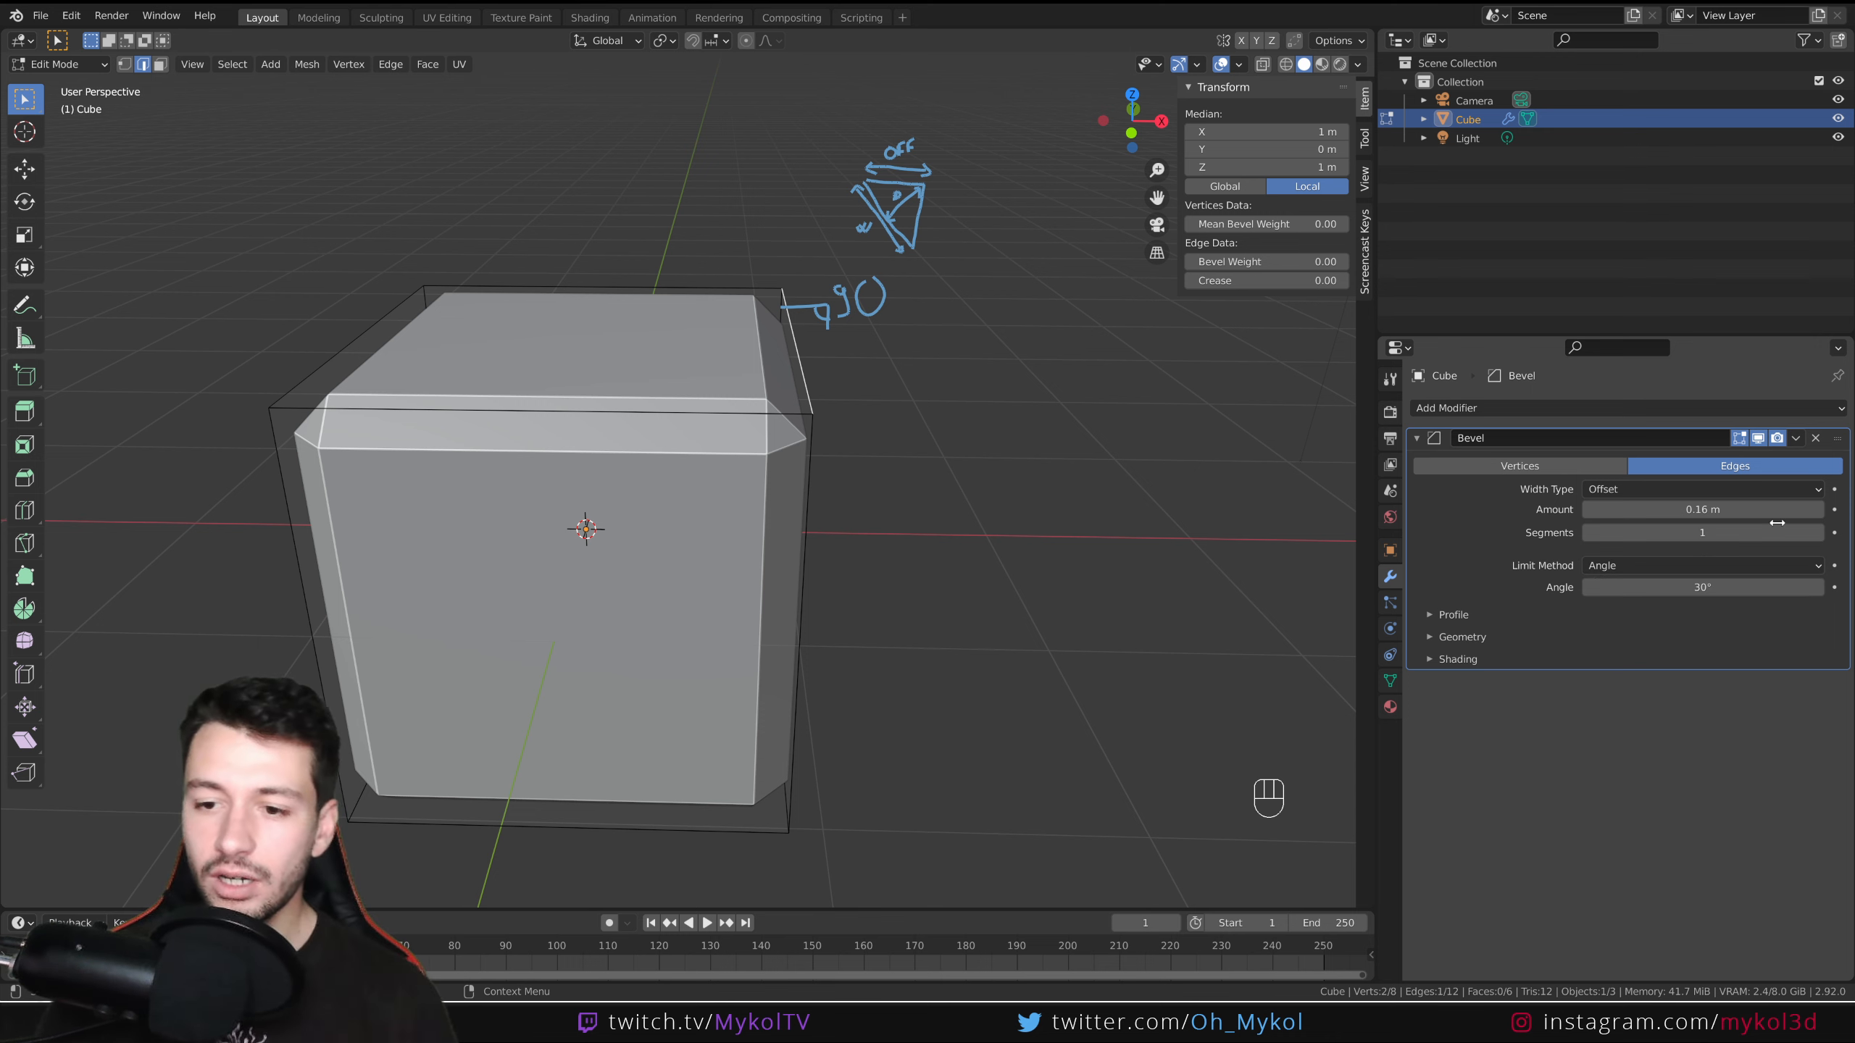
Inset the cube's top face and extrude the inner face upward by about 0.16 m.
{"action": "left_click", "coordinate": [160, 63]}
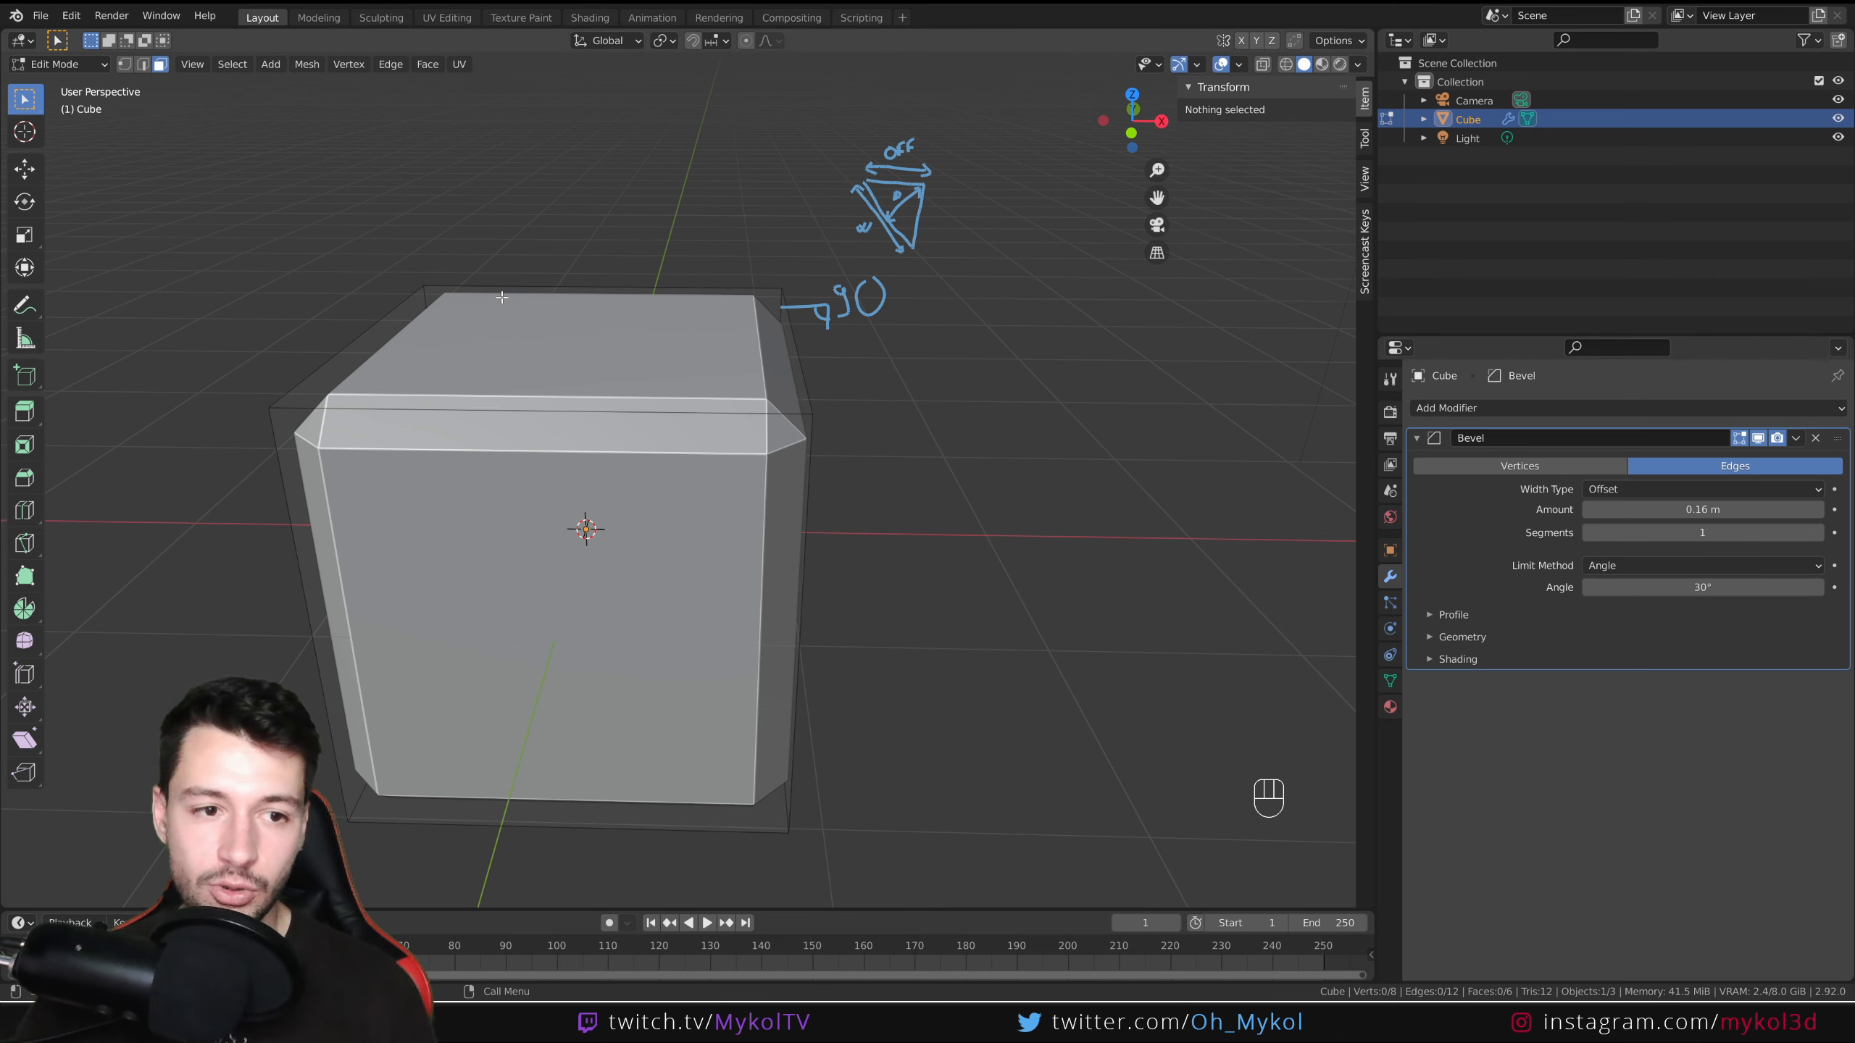
{"action": "left_click", "coordinate": [727, 394]}
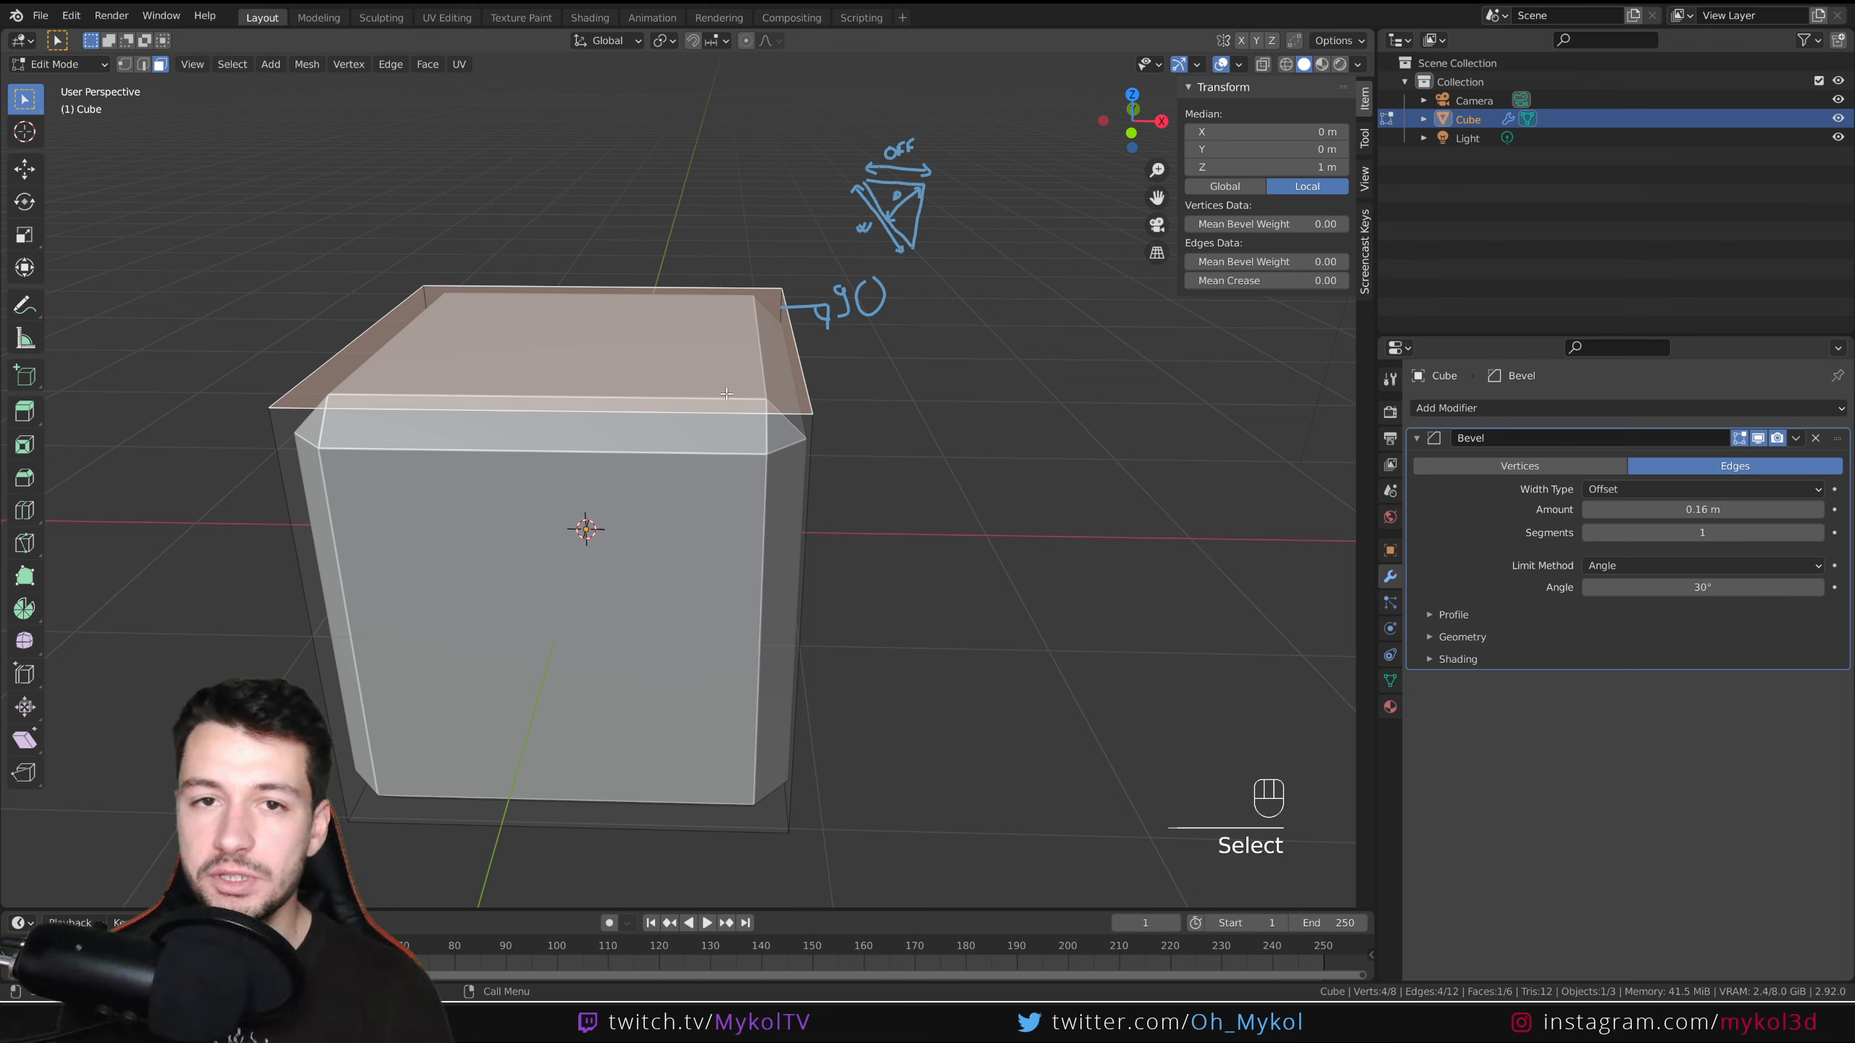
{"action": "key", "text": "i"}
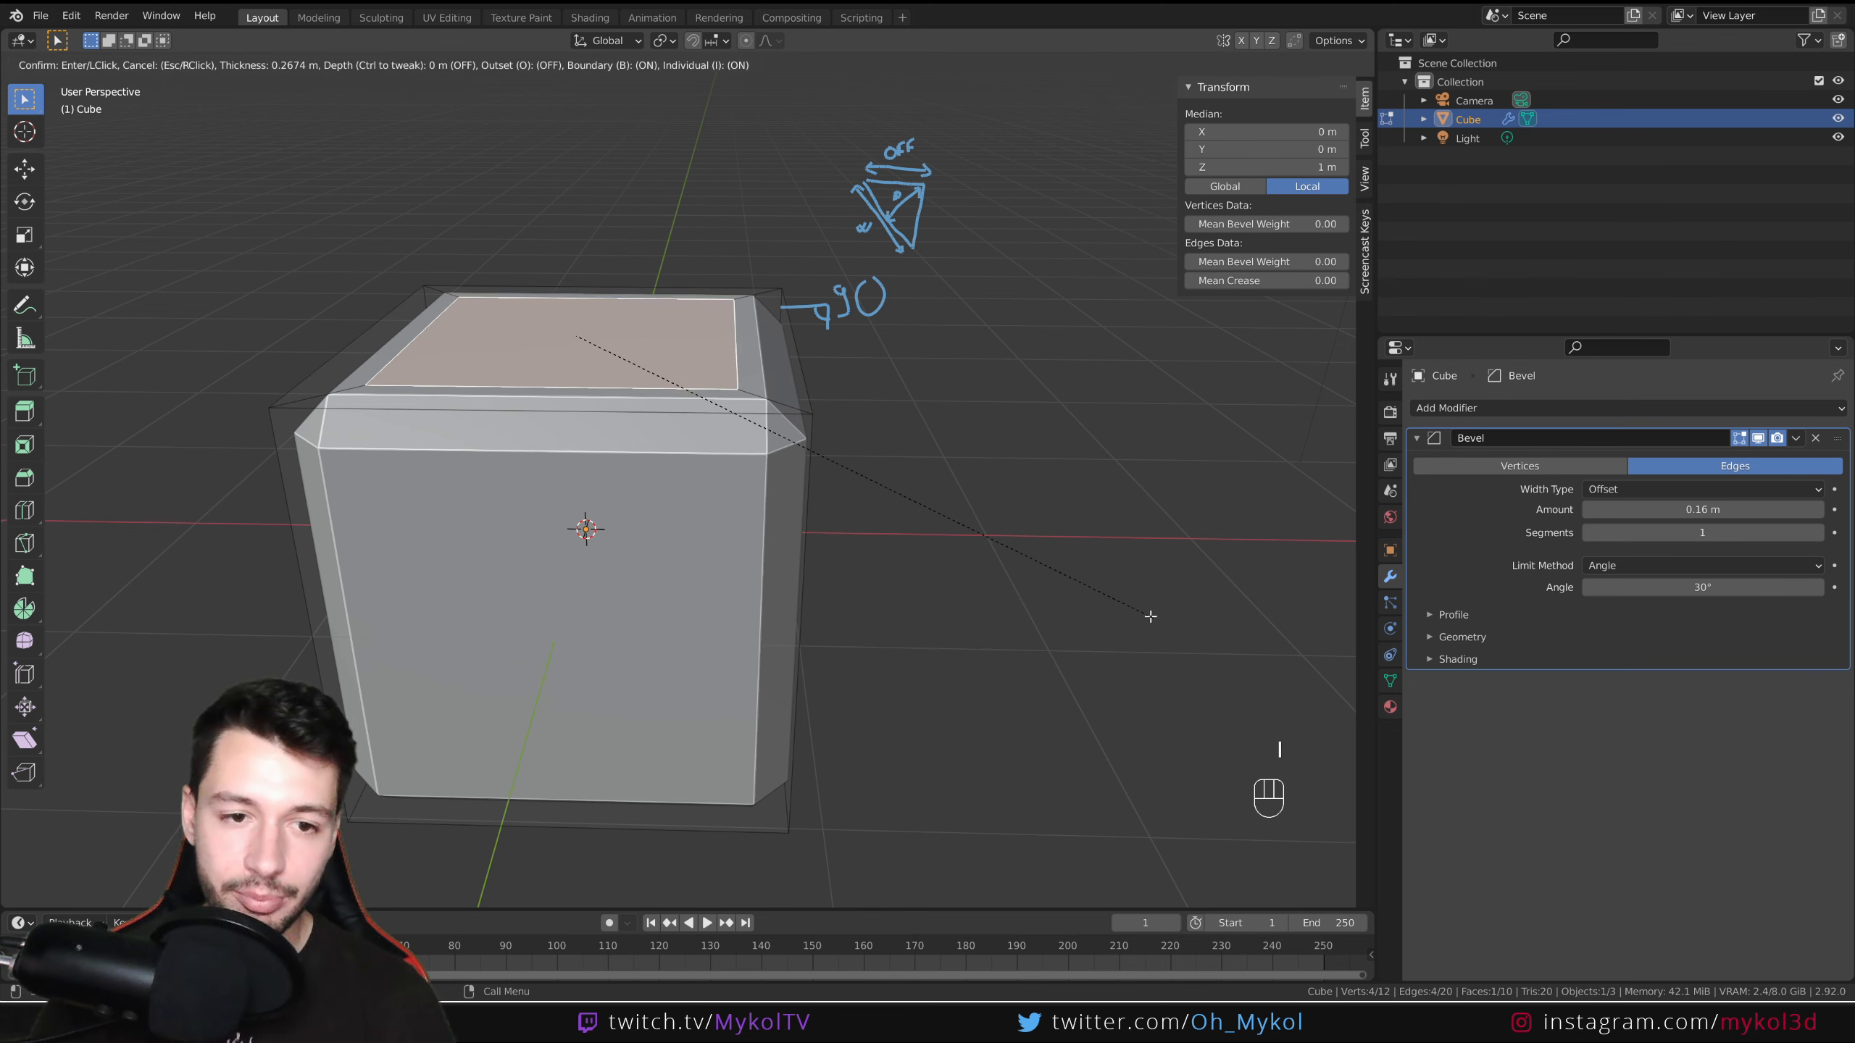
{"action": "left_click", "coordinate": [862, 596]}
{"action": "key", "text": "e"}
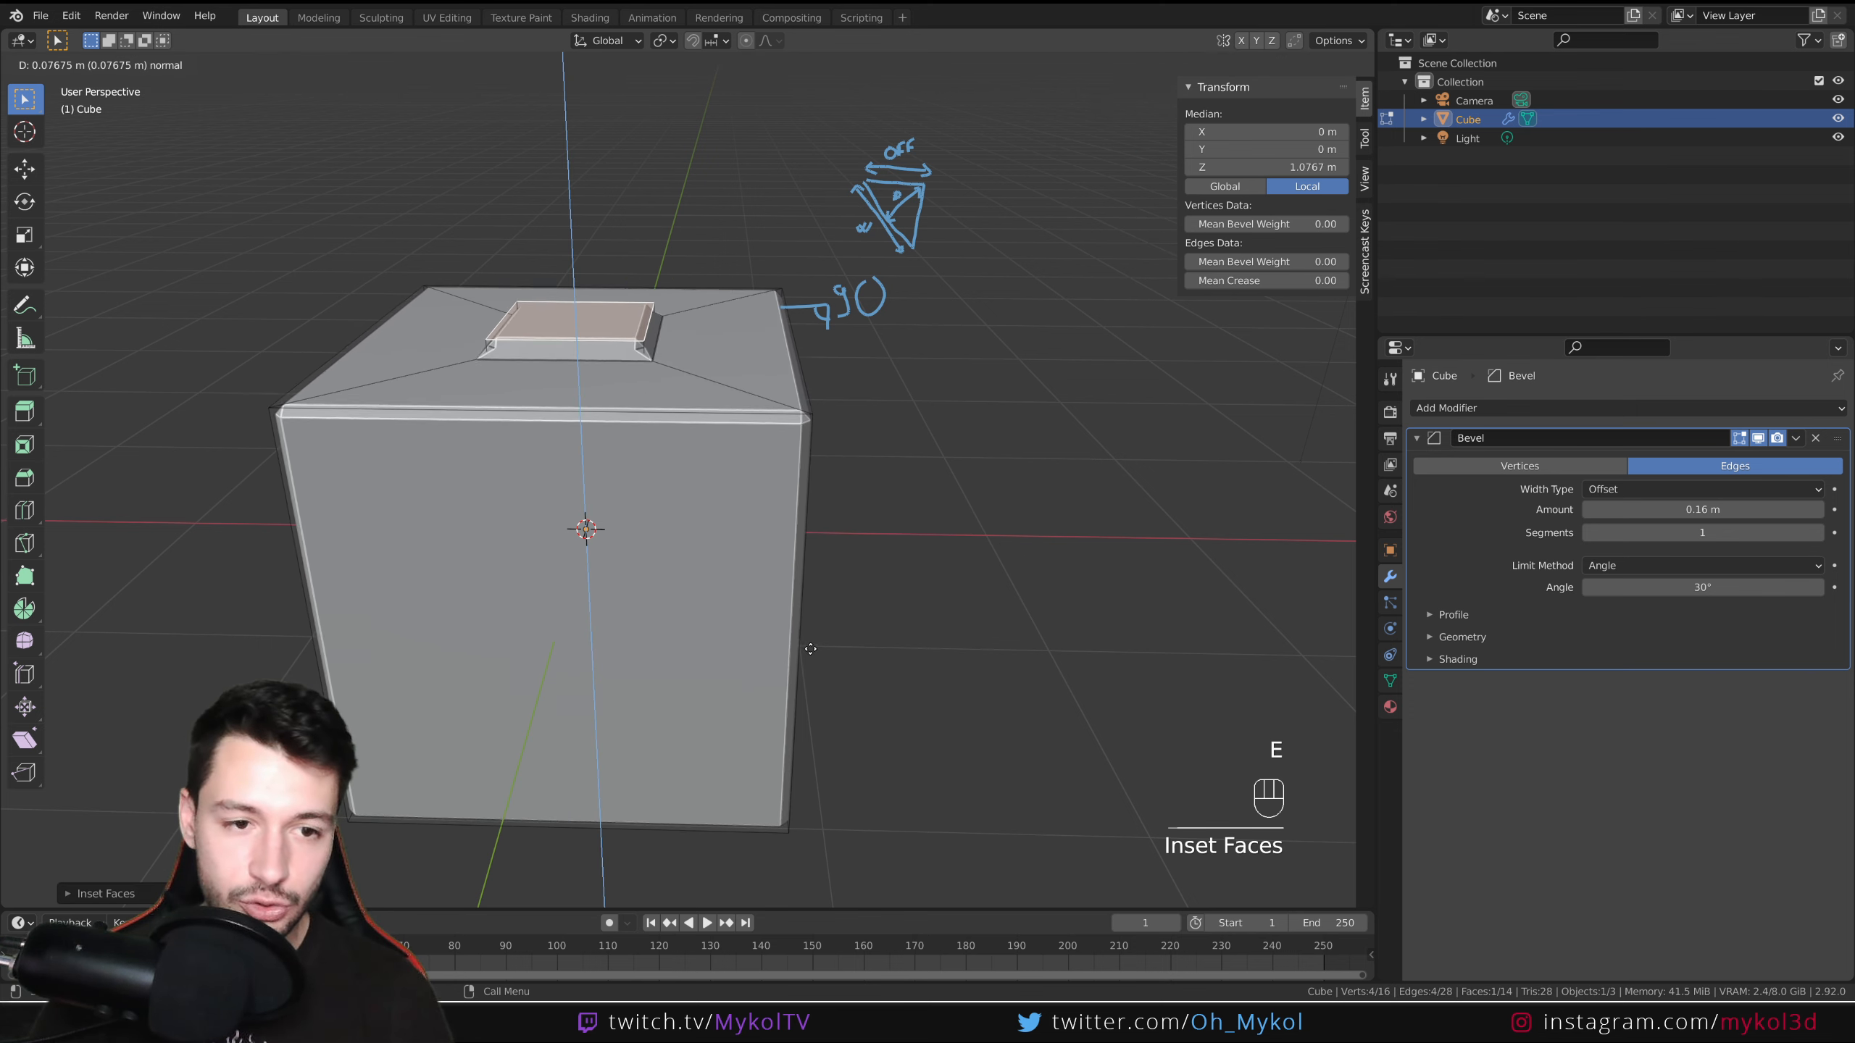
{"action": "left_click", "coordinate": [781, 570]}
Try the Patch outer miter on the extruded block's bevels, and return the outer miter to Sharp.
{"action": "middle_click_drag", "start_coordinate": [568, 367], "coordinate": [607, 402]}
{"action": "scroll", "coordinate": [546, 356], "scroll_direction": "up", "scroll_amount": 3}
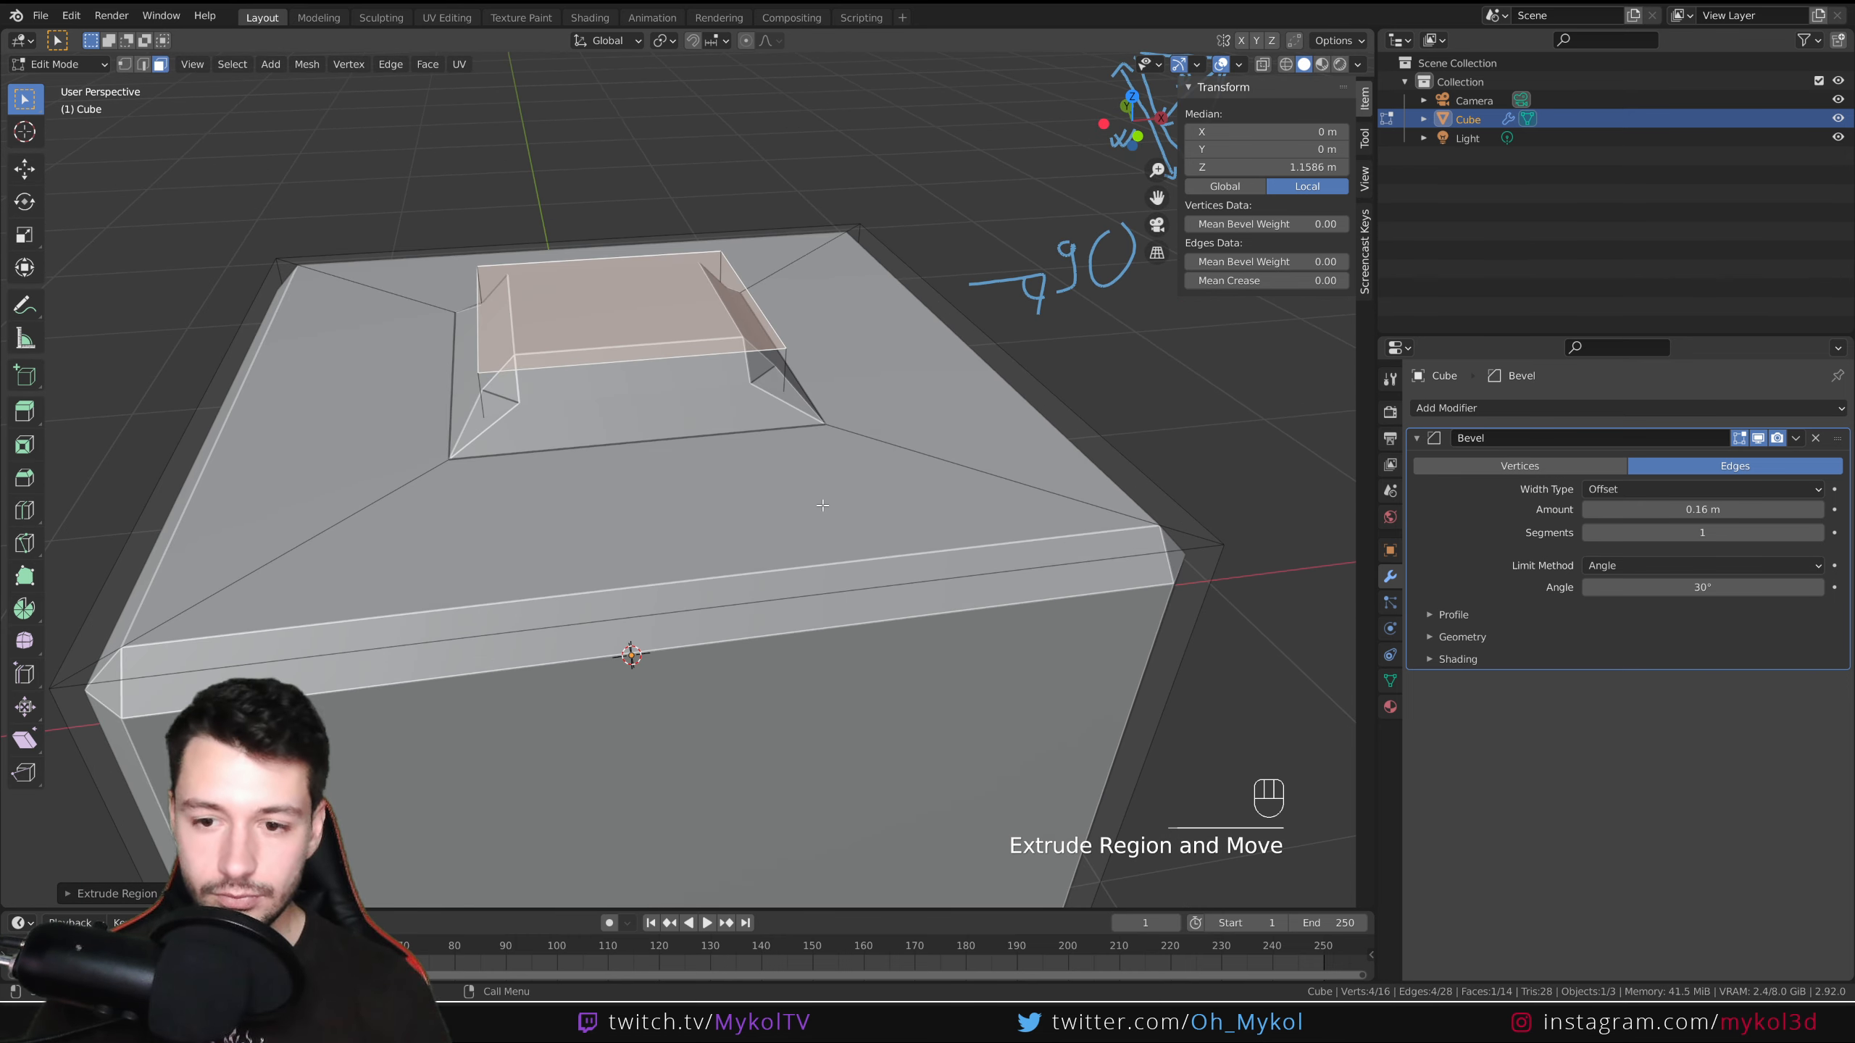
{"action": "left_click", "coordinate": [1426, 636]}
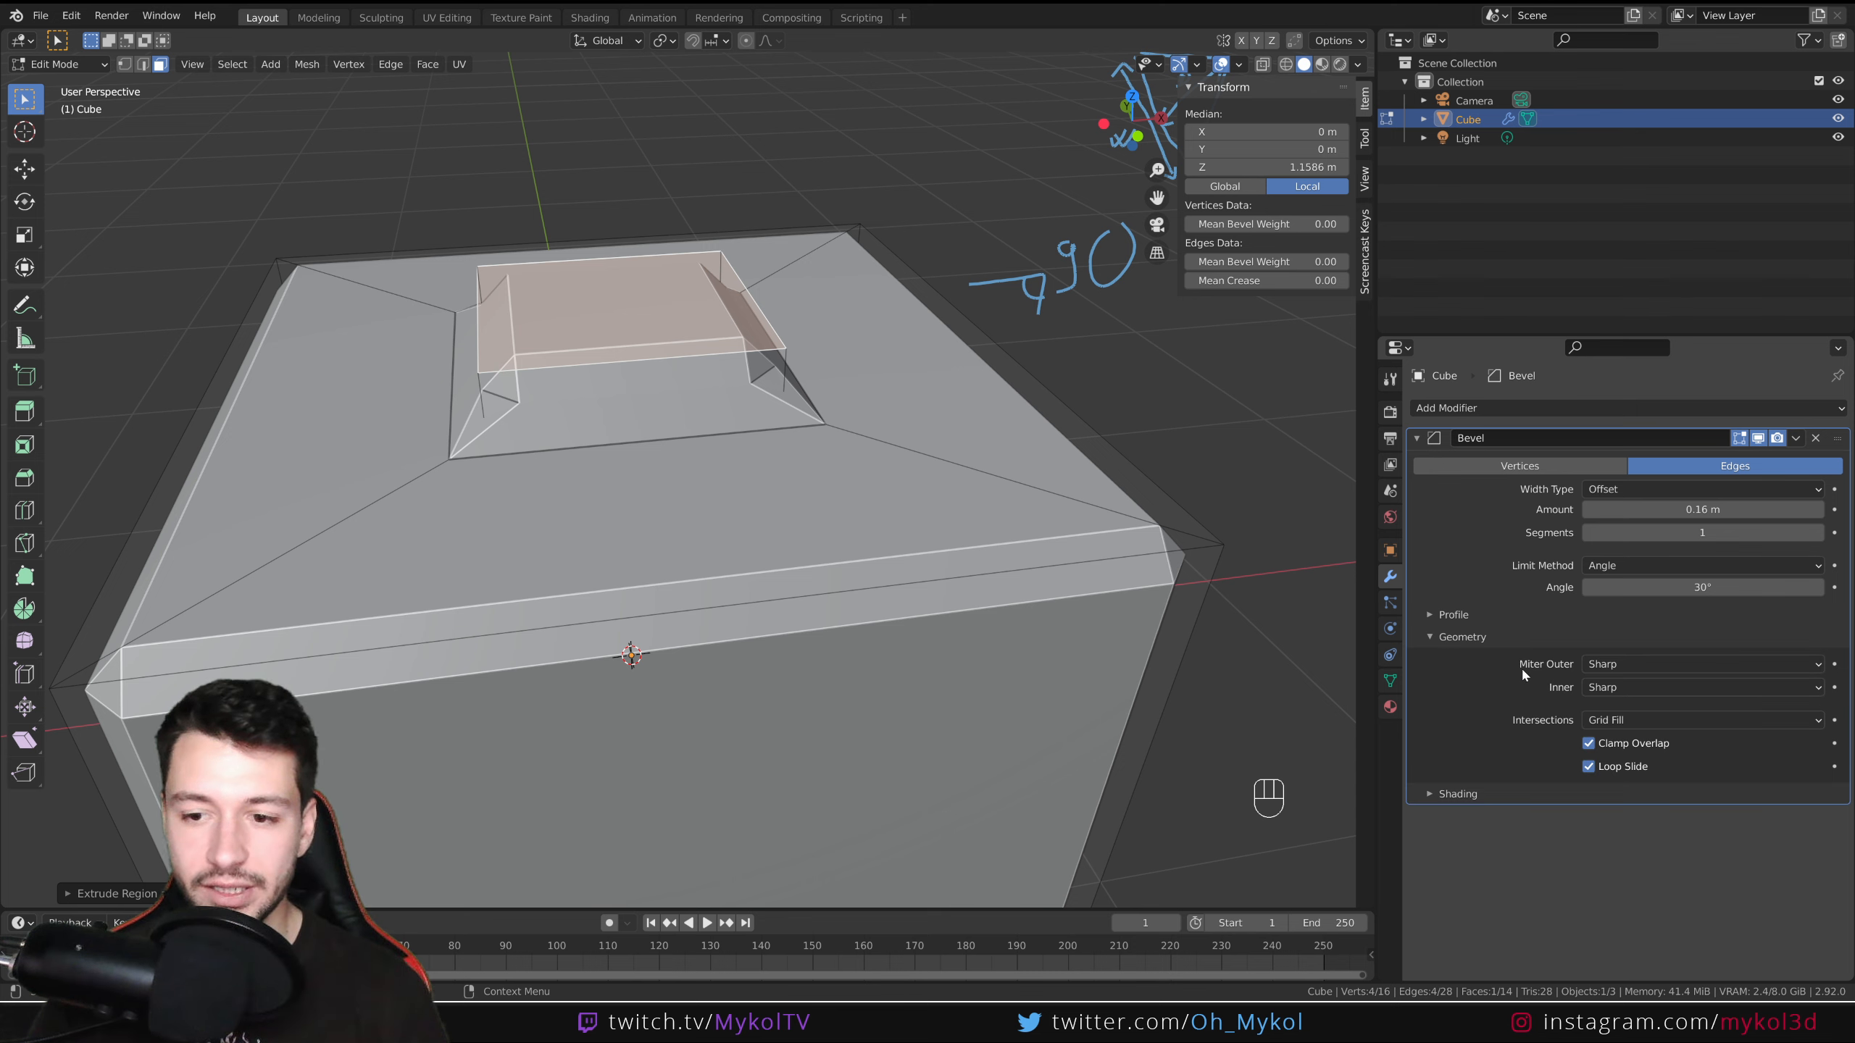
{"action": "left_click", "coordinate": [1626, 661]}
{"action": "left_click", "coordinate": [1622, 700]}
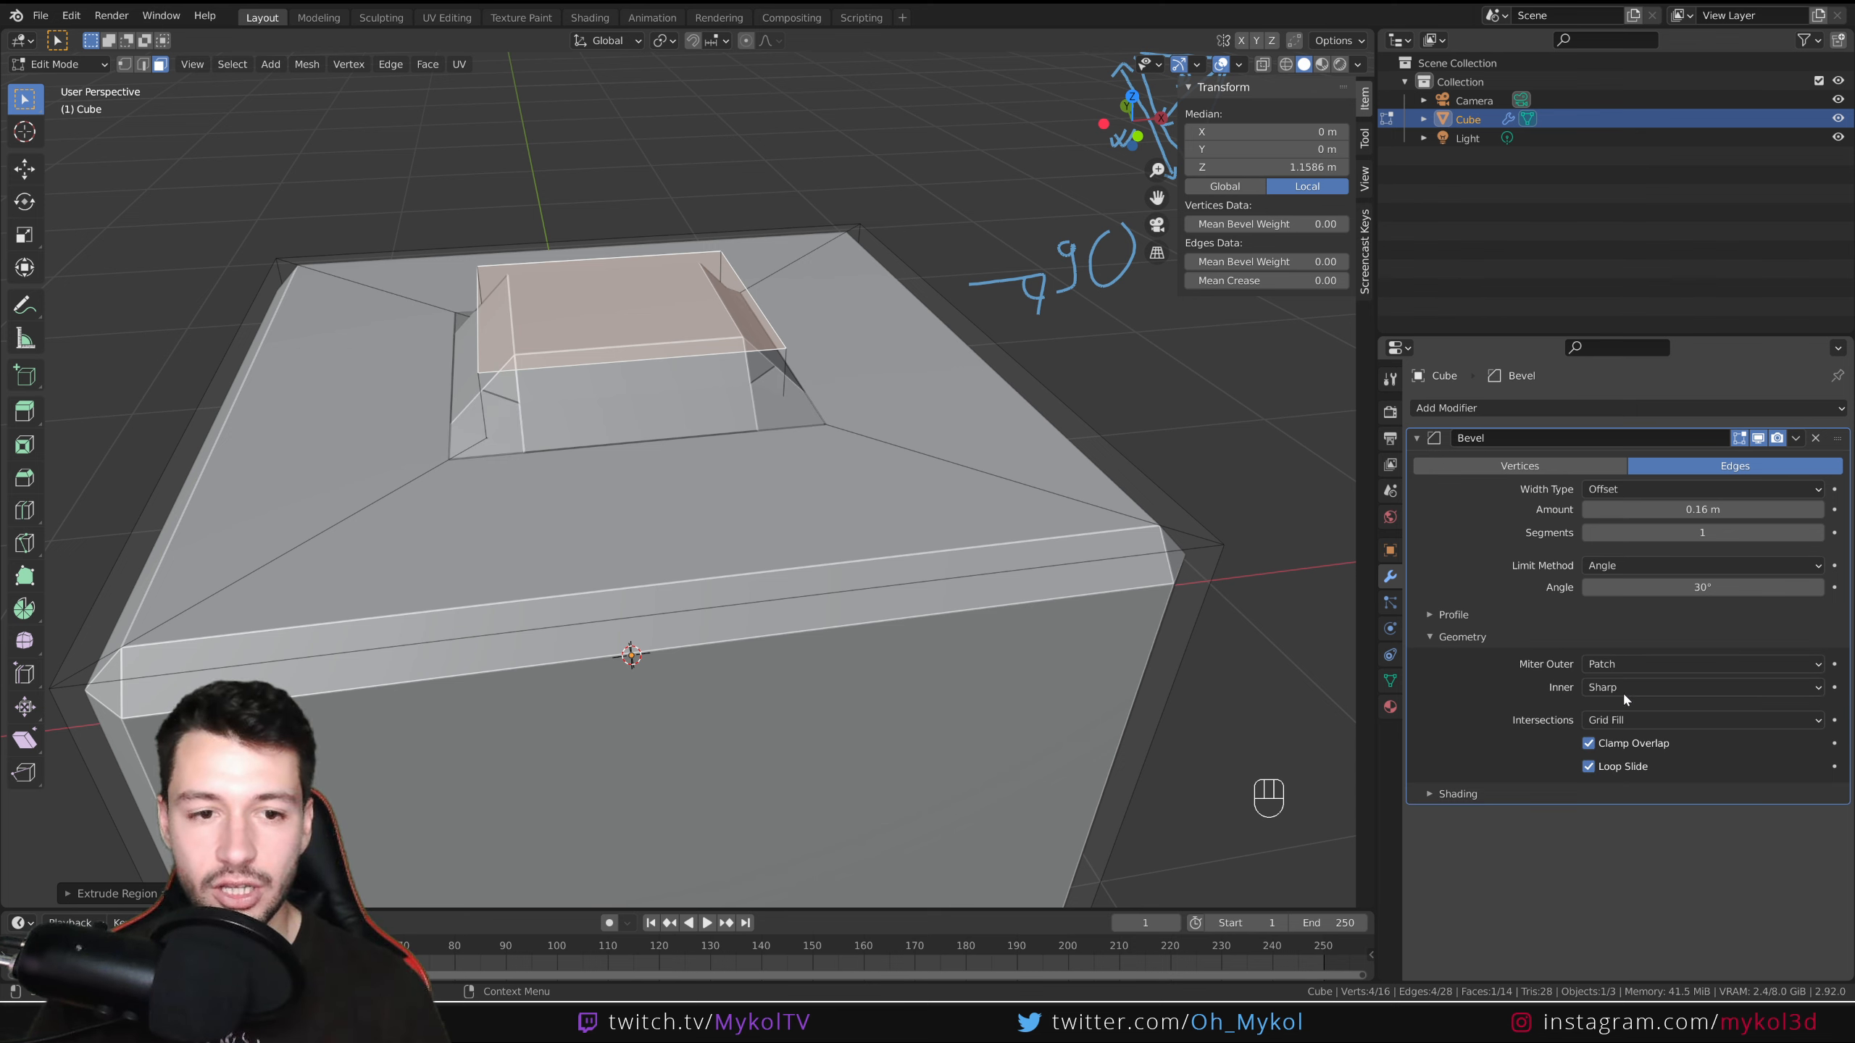
{"action": "left_click", "coordinate": [1628, 663]}
{"action": "left_click", "coordinate": [1623, 647]}
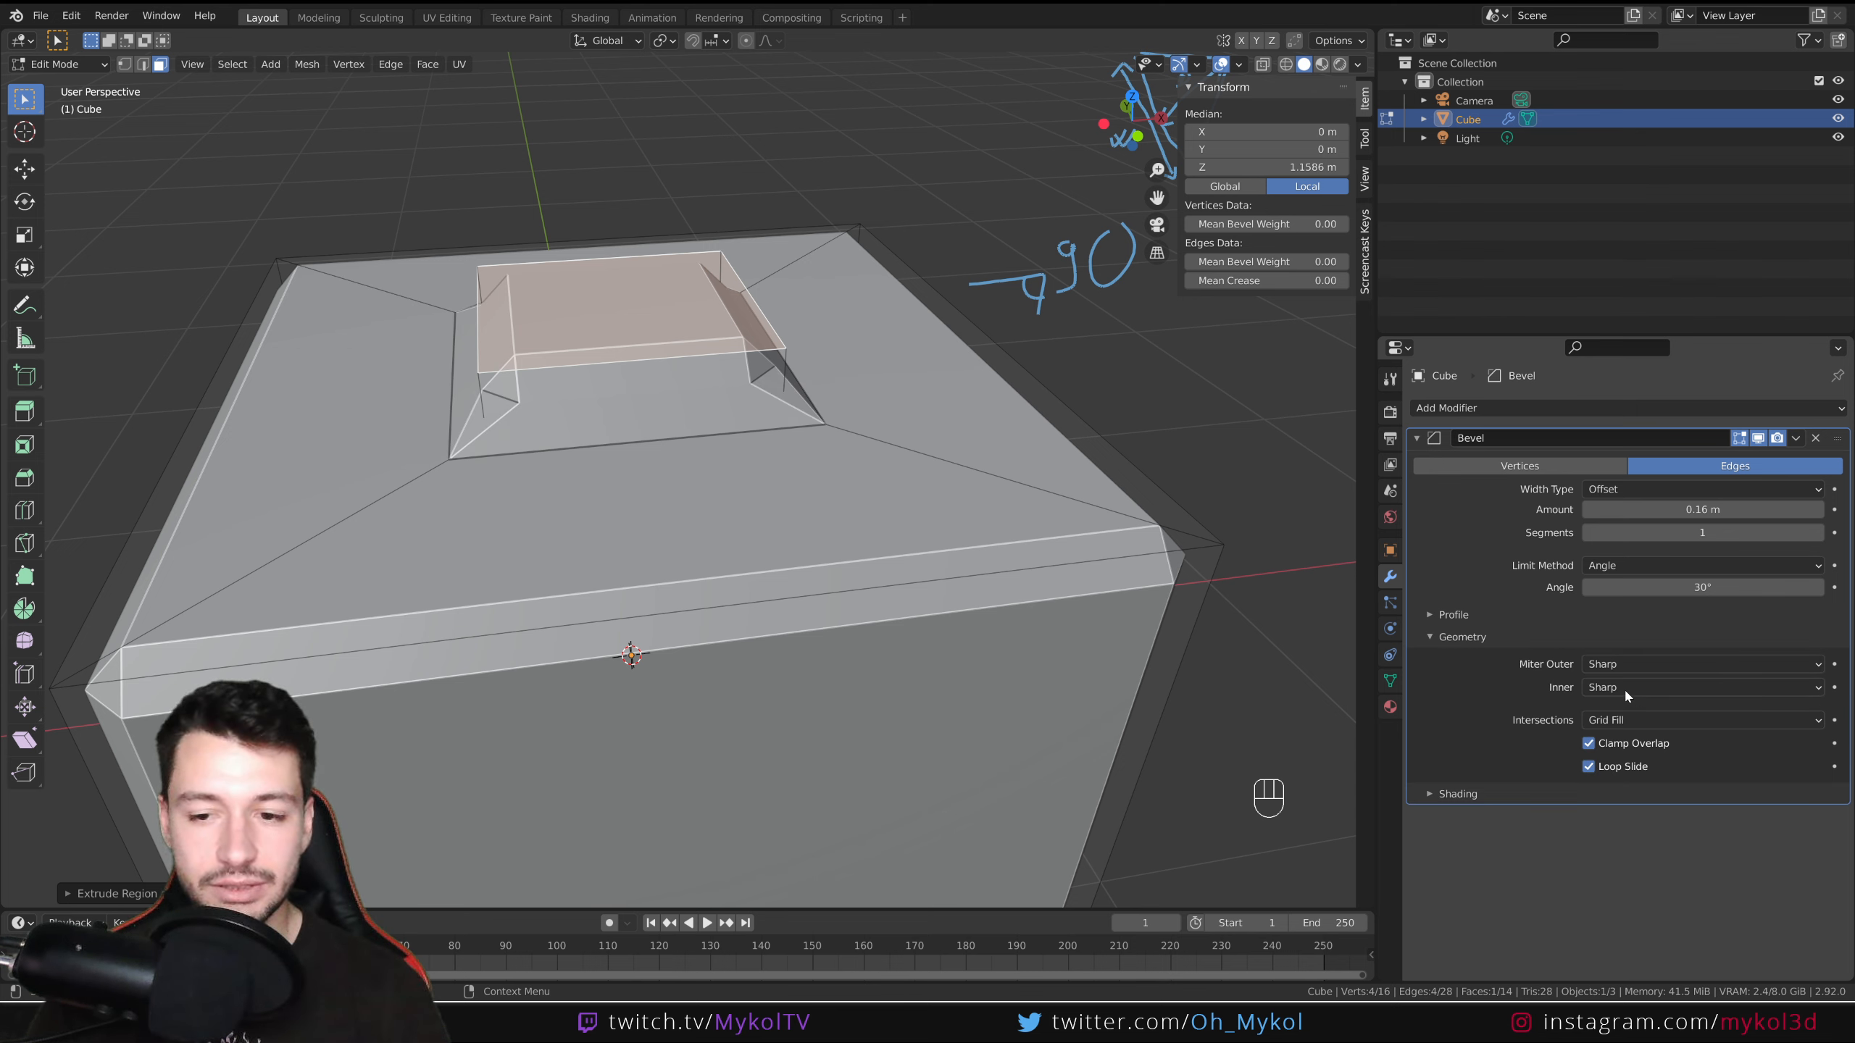
{"action": "left_click", "coordinate": [1430, 638]}
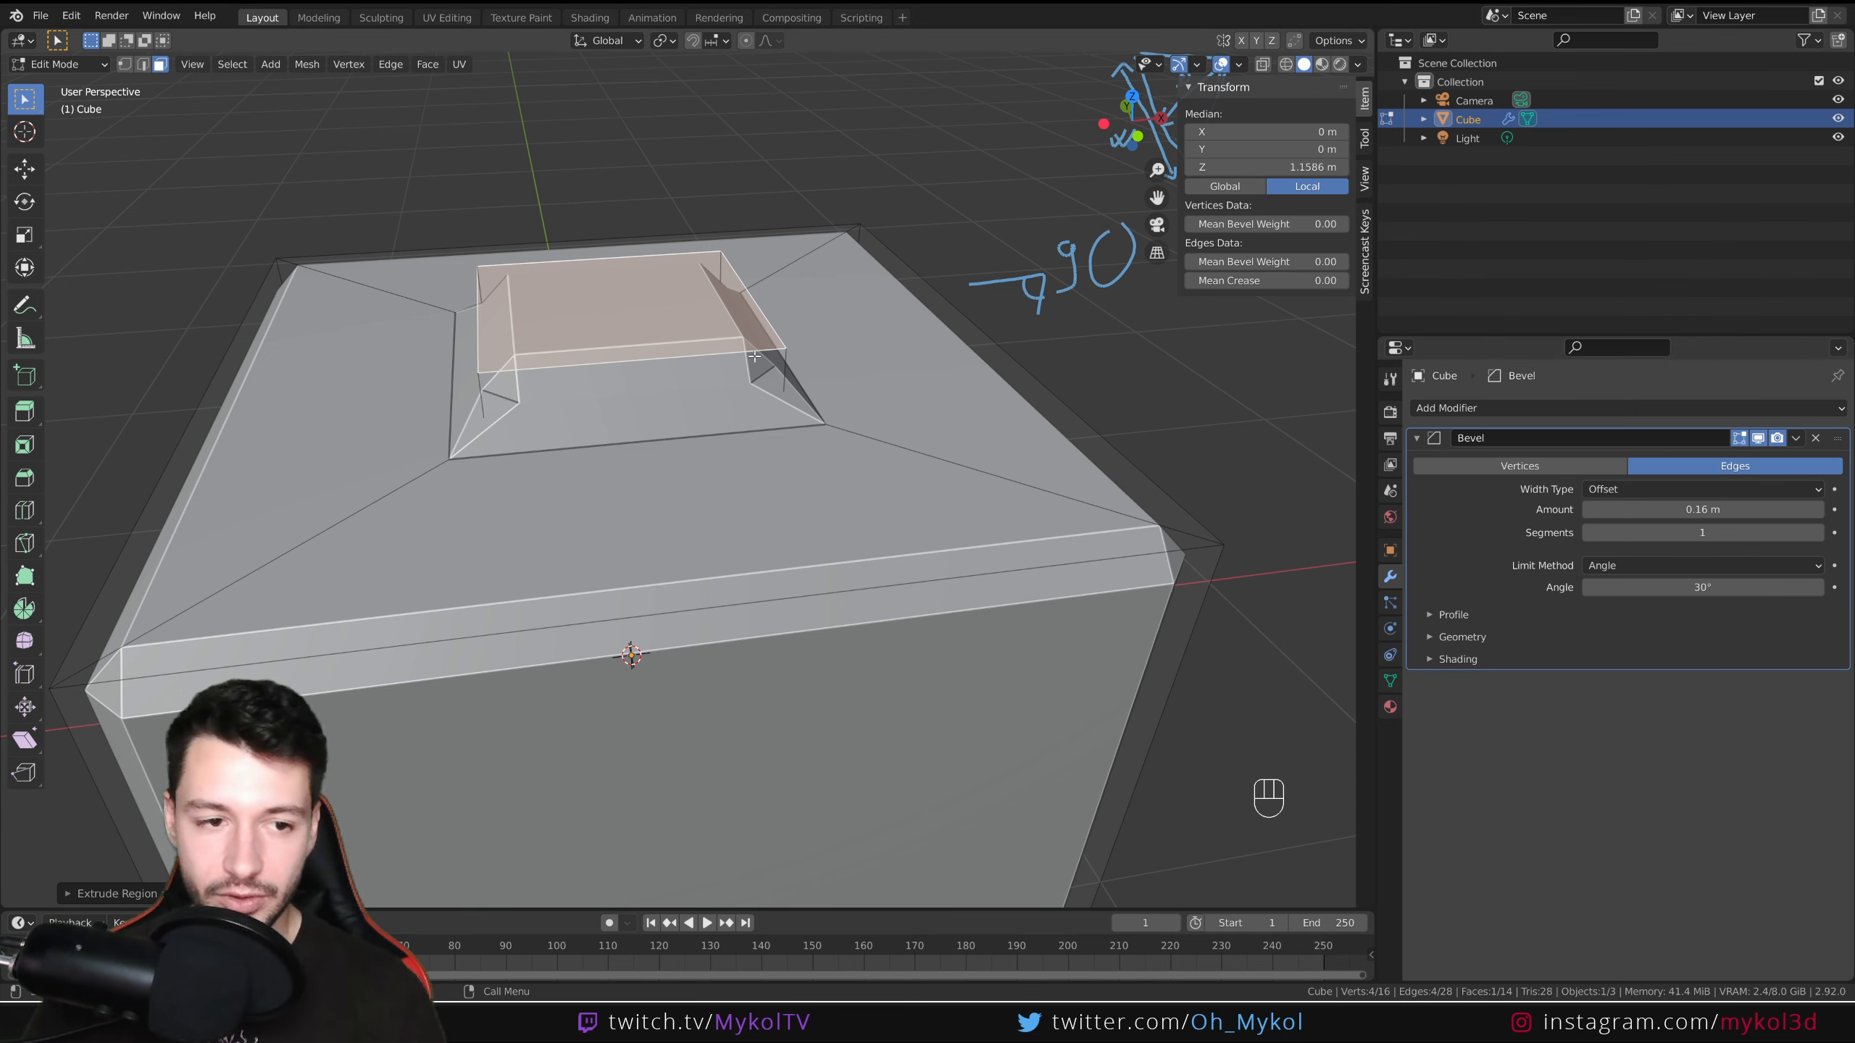
Move the extruded top face along Z to about 1.06 m and scale it to roughly half its size.
{"action": "key", "text": "g"}
{"action": "key", "text": "z"}
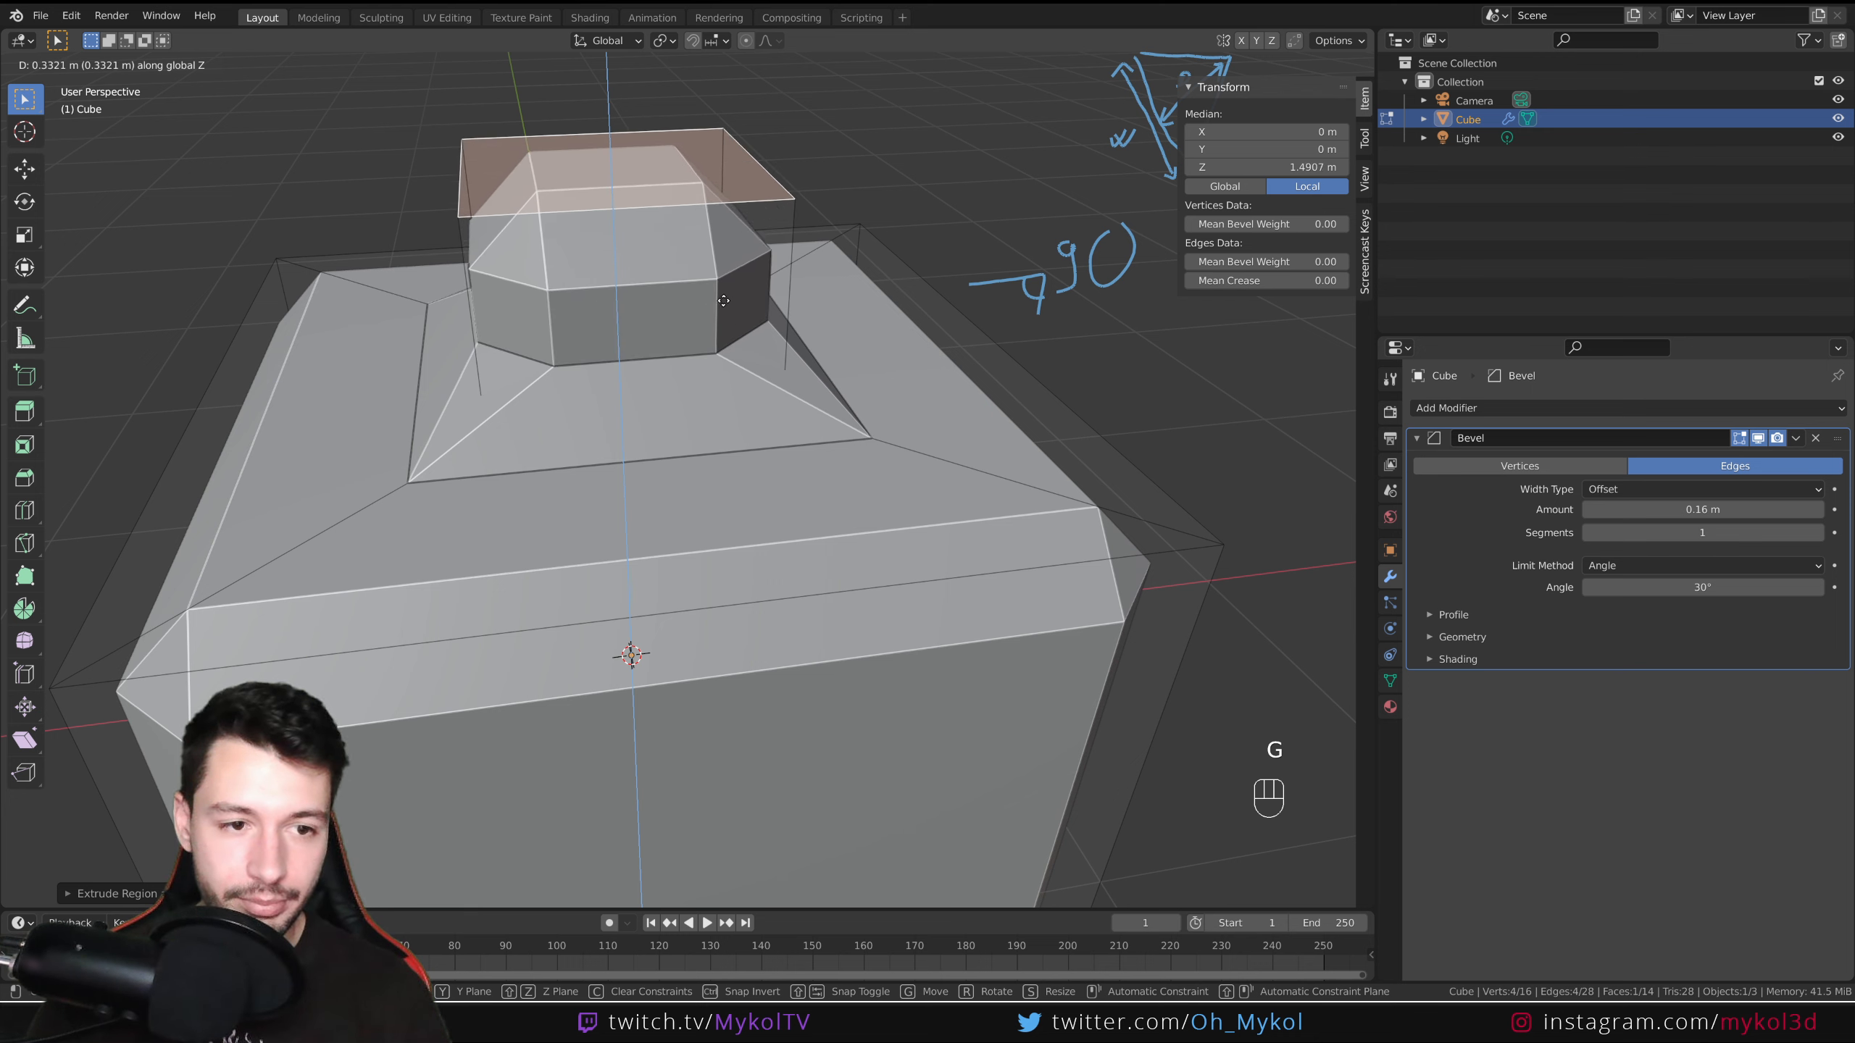
{"action": "left_click", "coordinate": [719, 487]}
{"action": "middle_click_drag", "start_coordinate": [800, 559], "coordinate": [784, 478]}
{"action": "scroll", "coordinate": [745, 407], "scroll_direction": "up", "scroll_amount": 2}
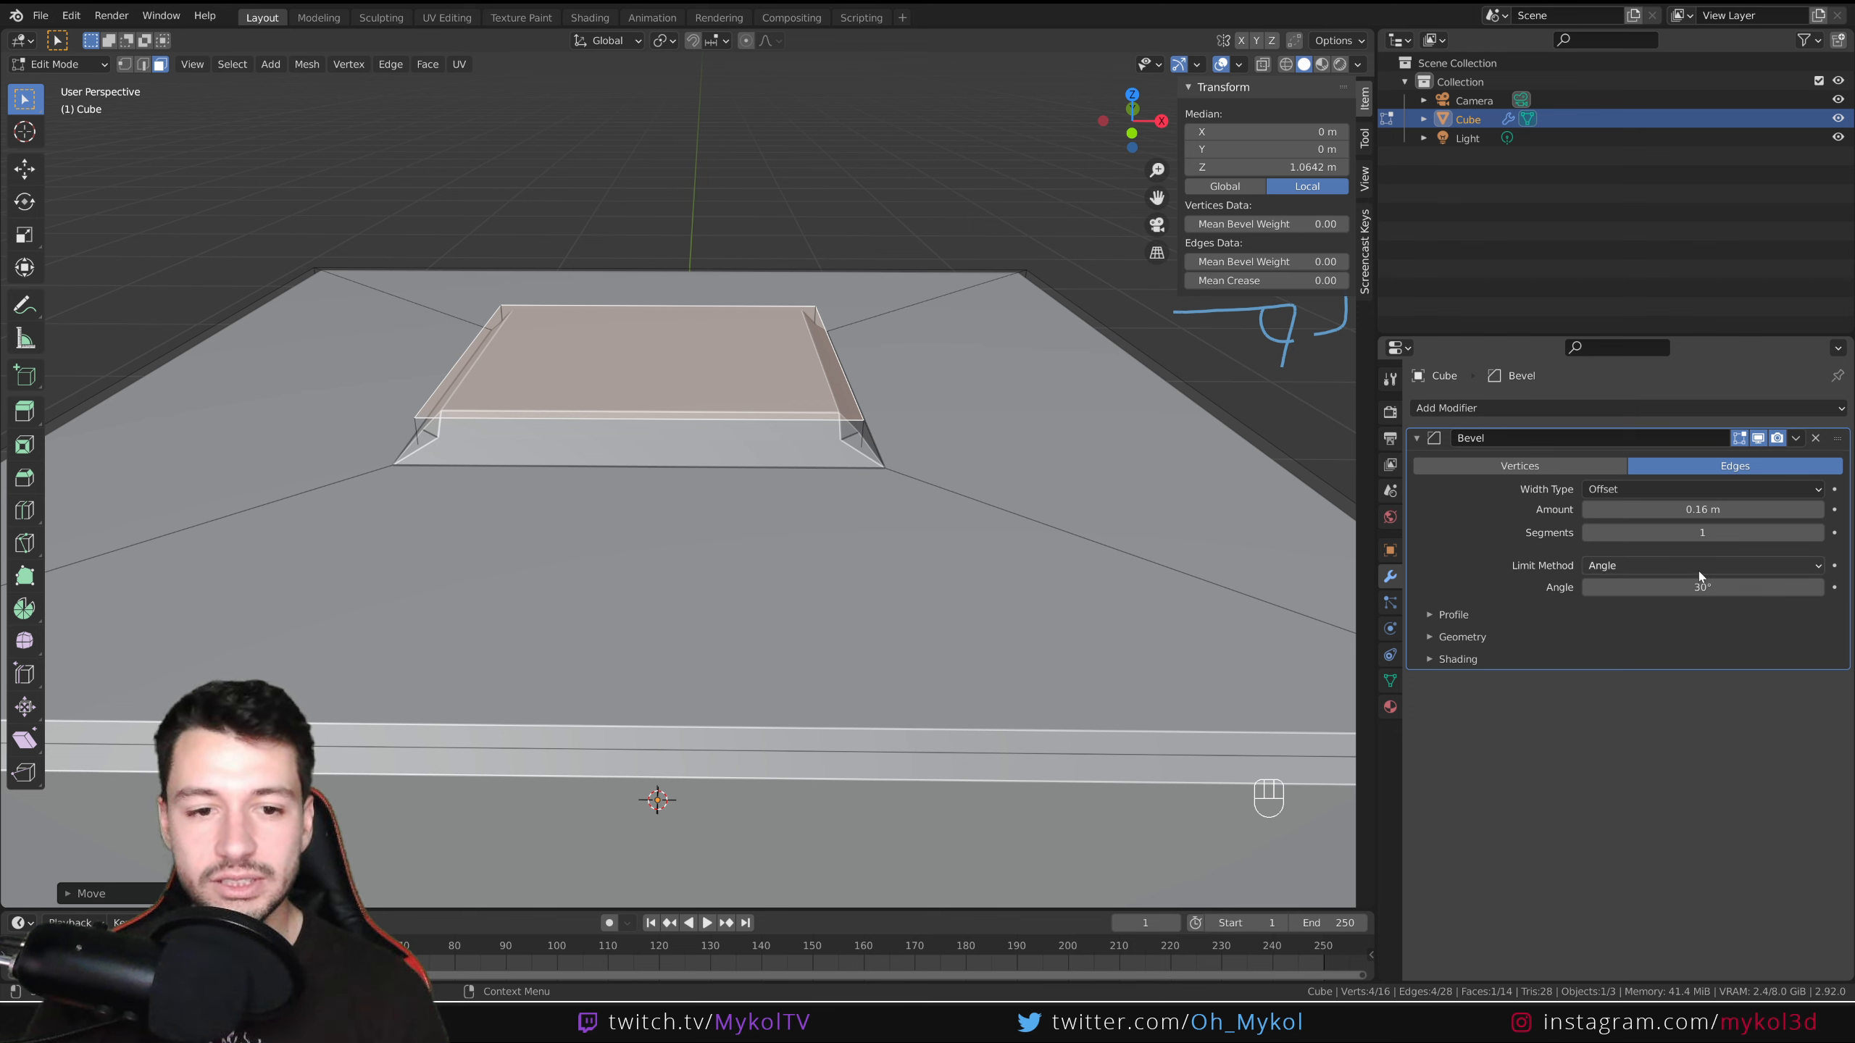
{"action": "key", "text": "s"}
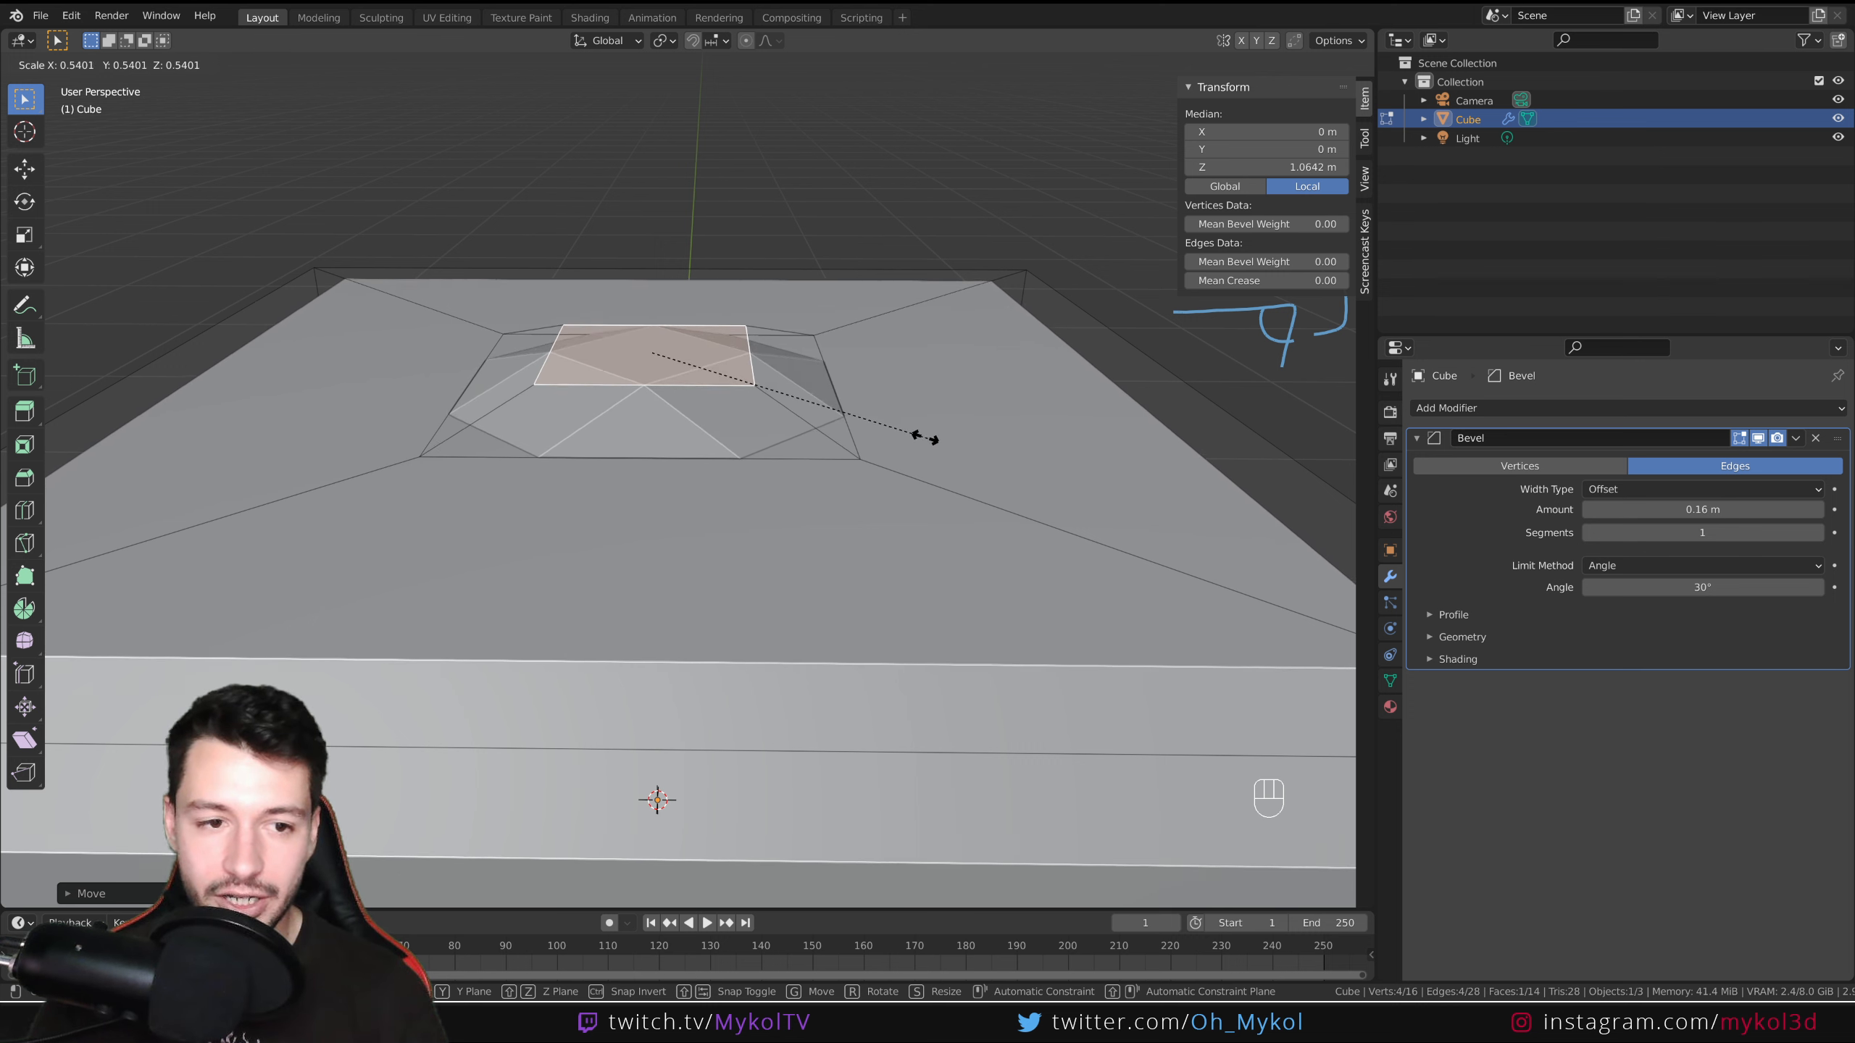
{"action": "left_click", "coordinate": [873, 428]}
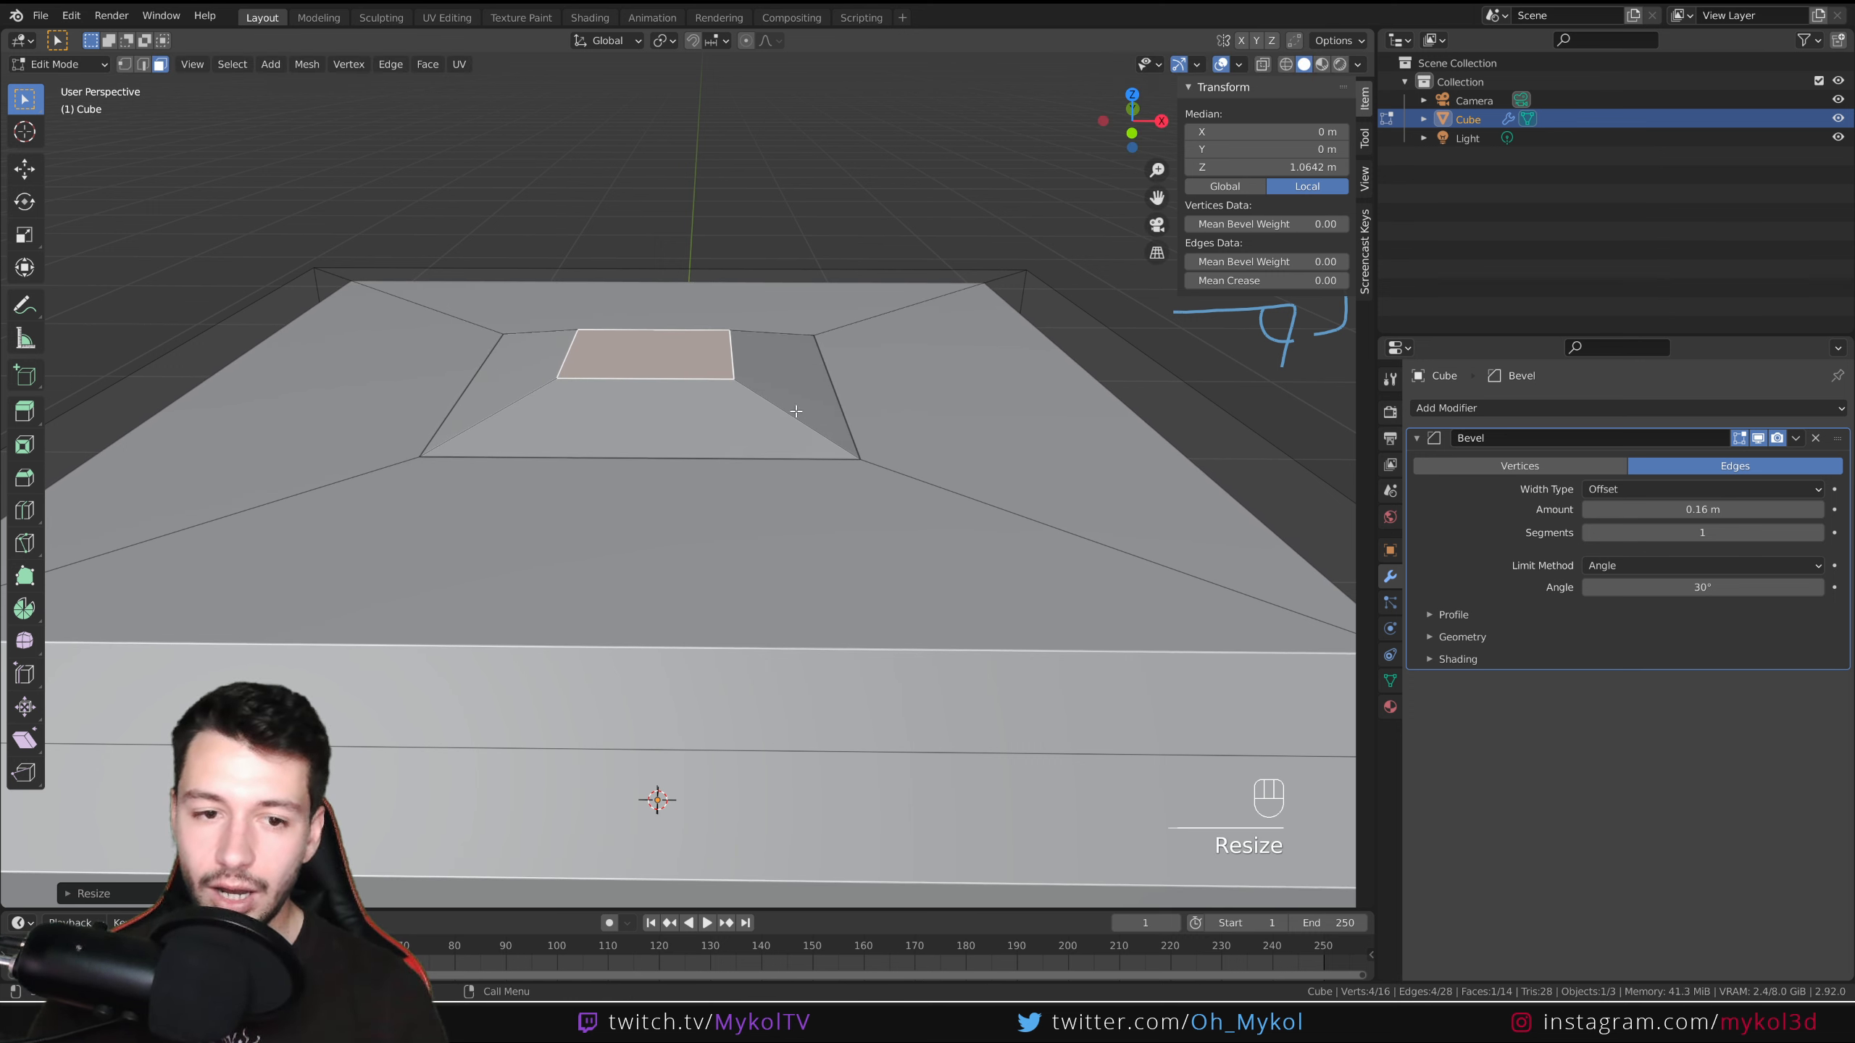
{"action": "middle_click_drag", "start_coordinate": [874, 428], "coordinate": [809, 389]}
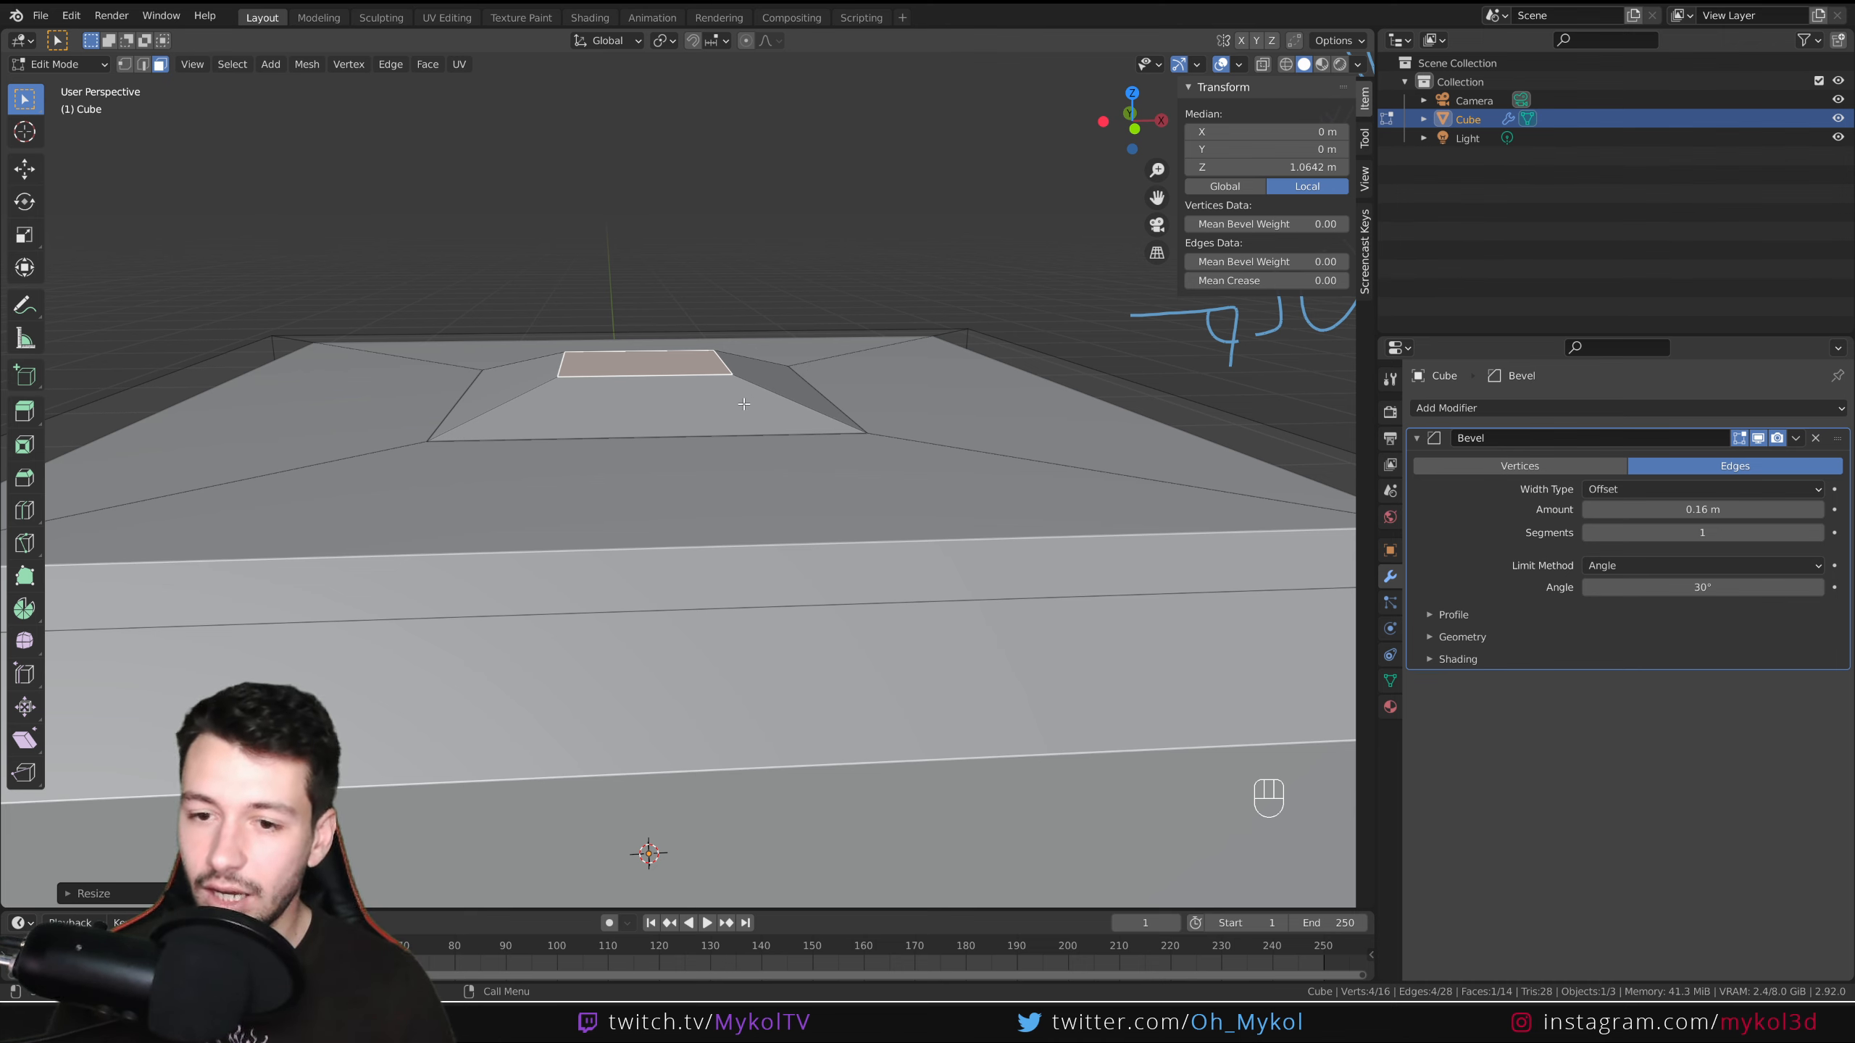
Undo the scaling, moving, extrusion and inset of the cube's top face, and return to Object Mode.
{"action": "key", "text": "ctrl+z"}
{"action": "key", "text": "ctrl+z"}
{"action": "key", "text": "ctrl+z"}
{"action": "key", "text": "ctrl+z"}
{"action": "key", "text": "ctrl+z"}
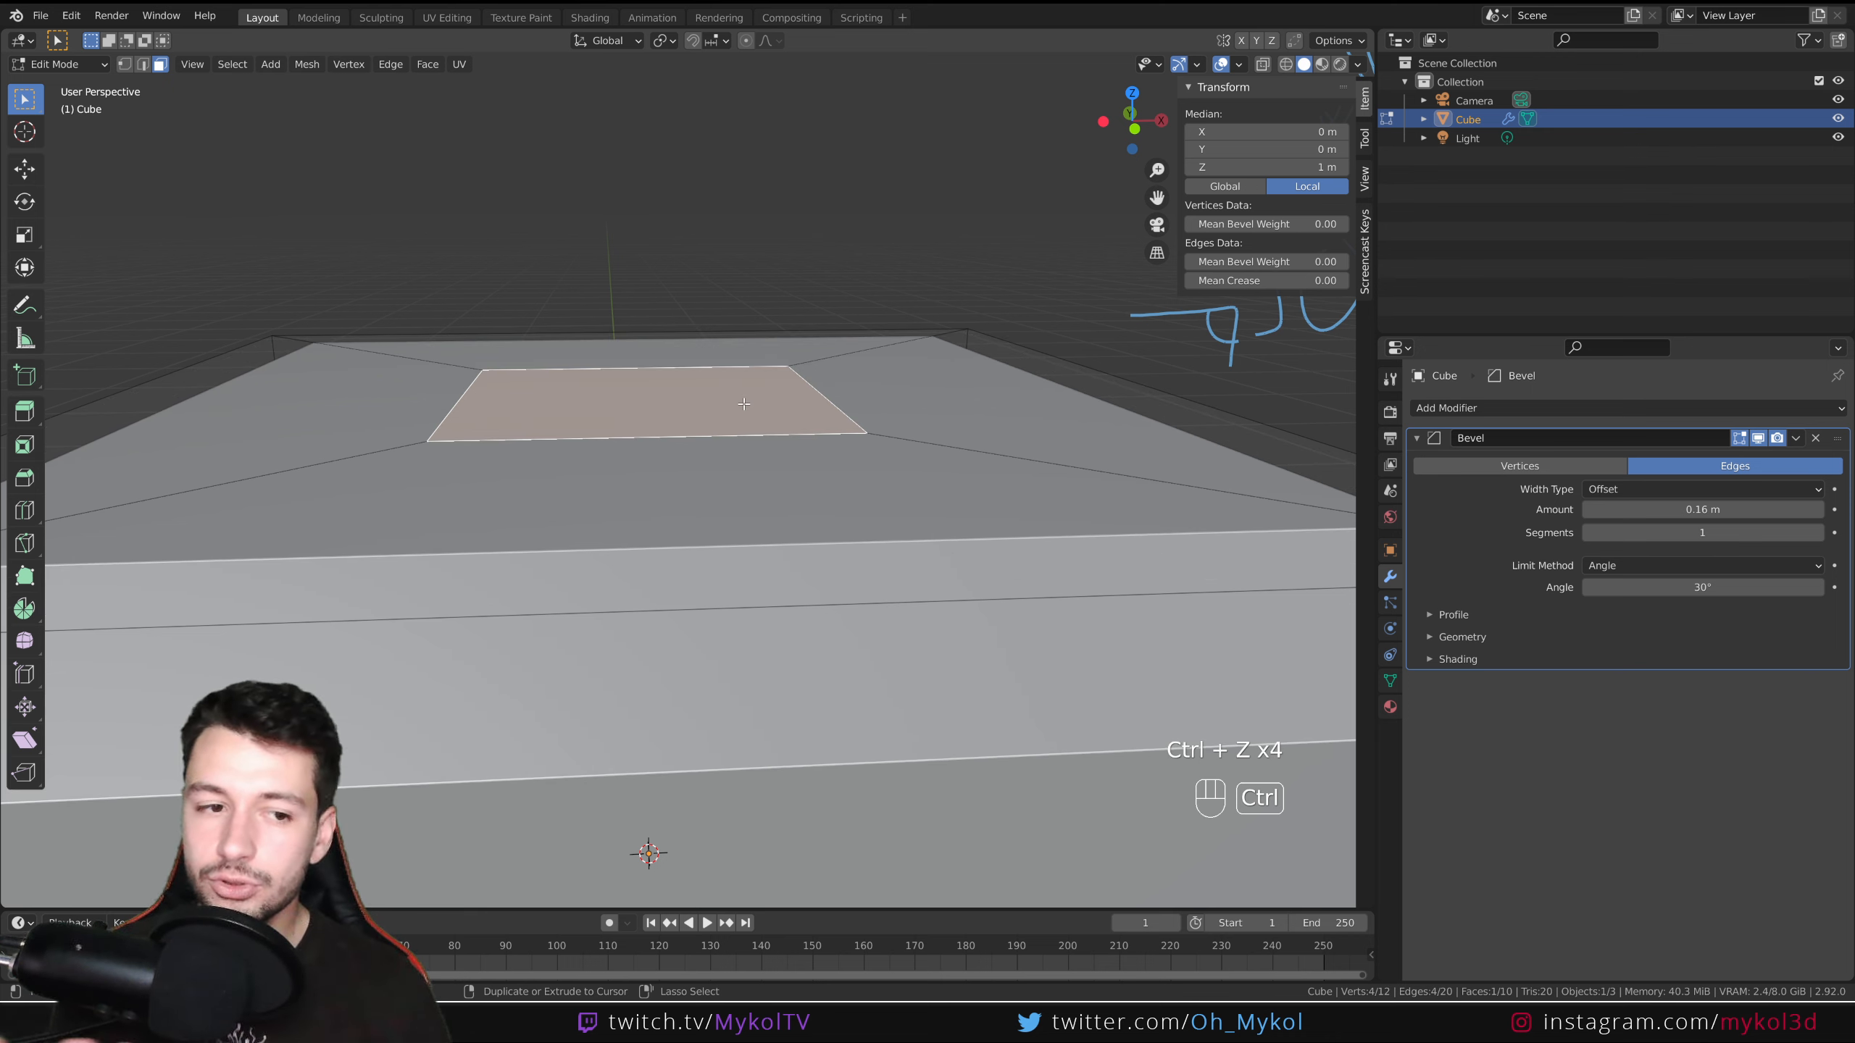
{"action": "scroll", "coordinate": [1041, 244], "scroll_direction": "down", "scroll_amount": 5}
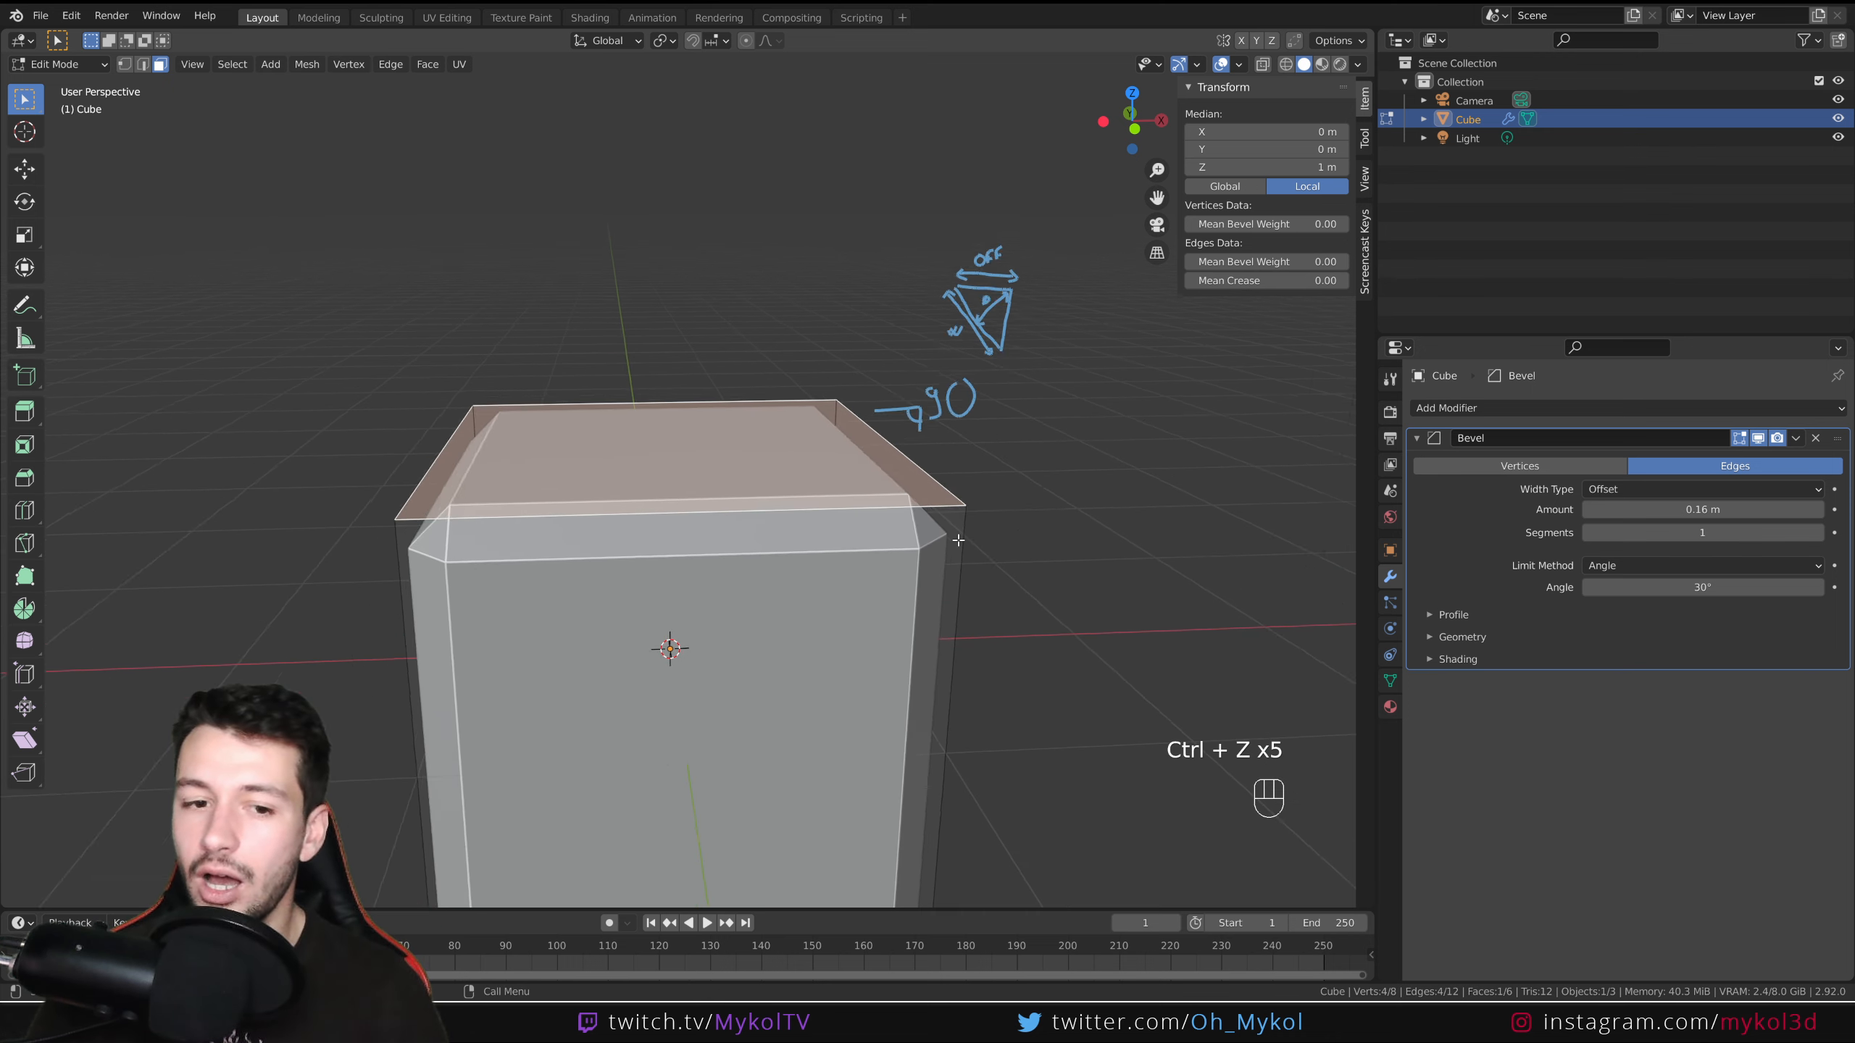
{"action": "middle_click_drag", "start_coordinate": [1042, 244], "coordinate": [919, 580]}
{"action": "key", "text": "Tab"}
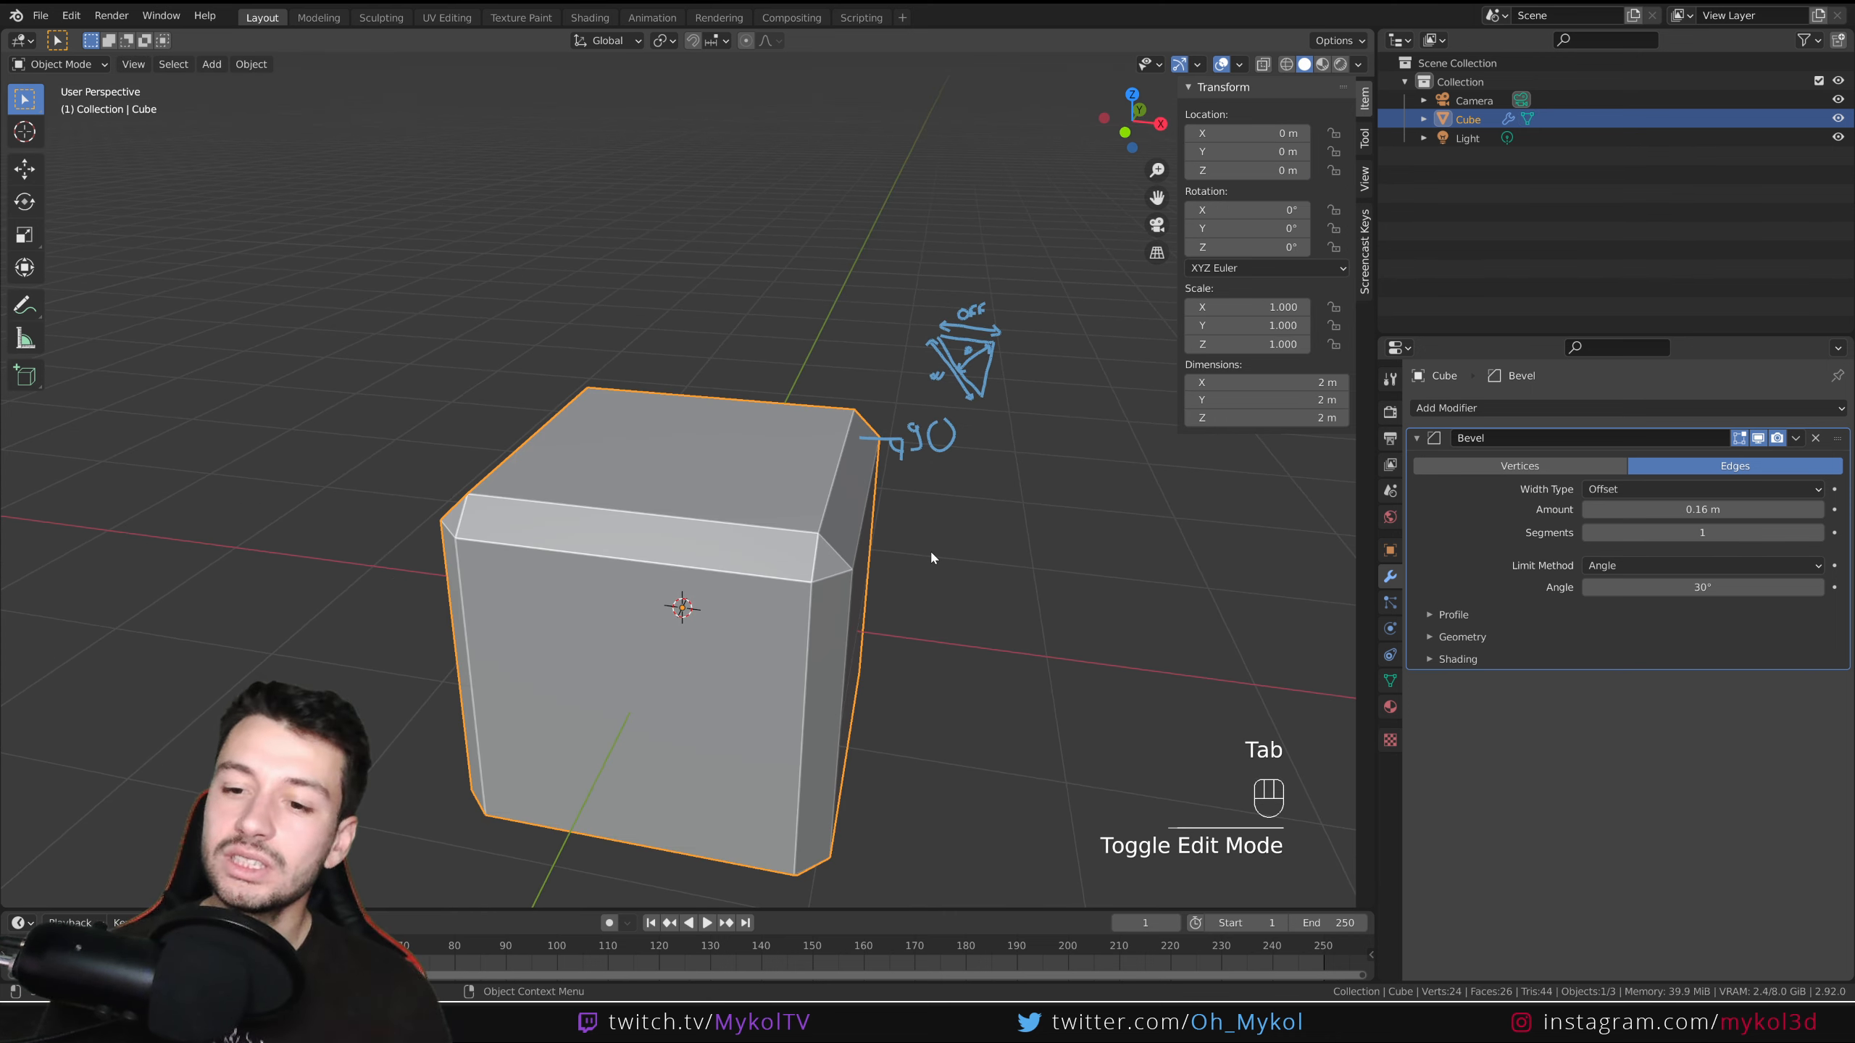
Try None as the Bevel modifier's limit method, and set the method to Vertex Group.
{"action": "left_click", "coordinate": [1624, 567]}
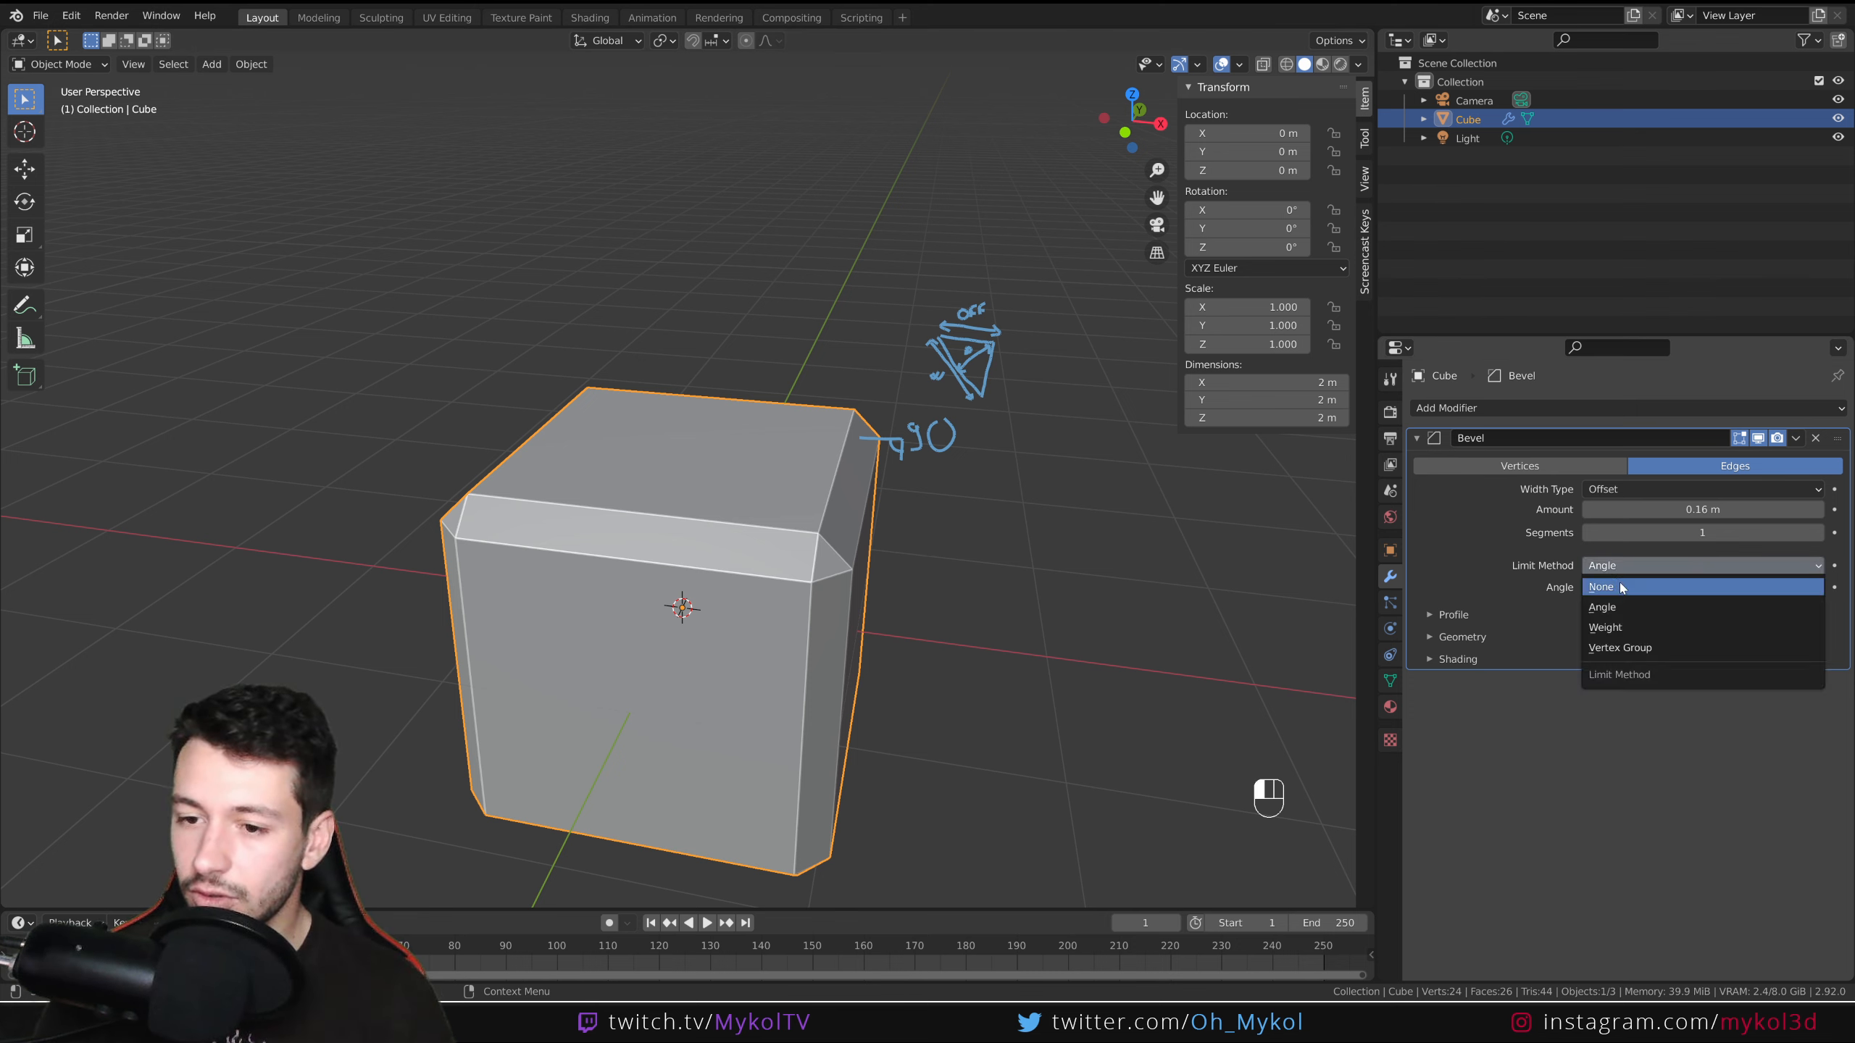
{"action": "left_click", "coordinate": [1638, 589]}
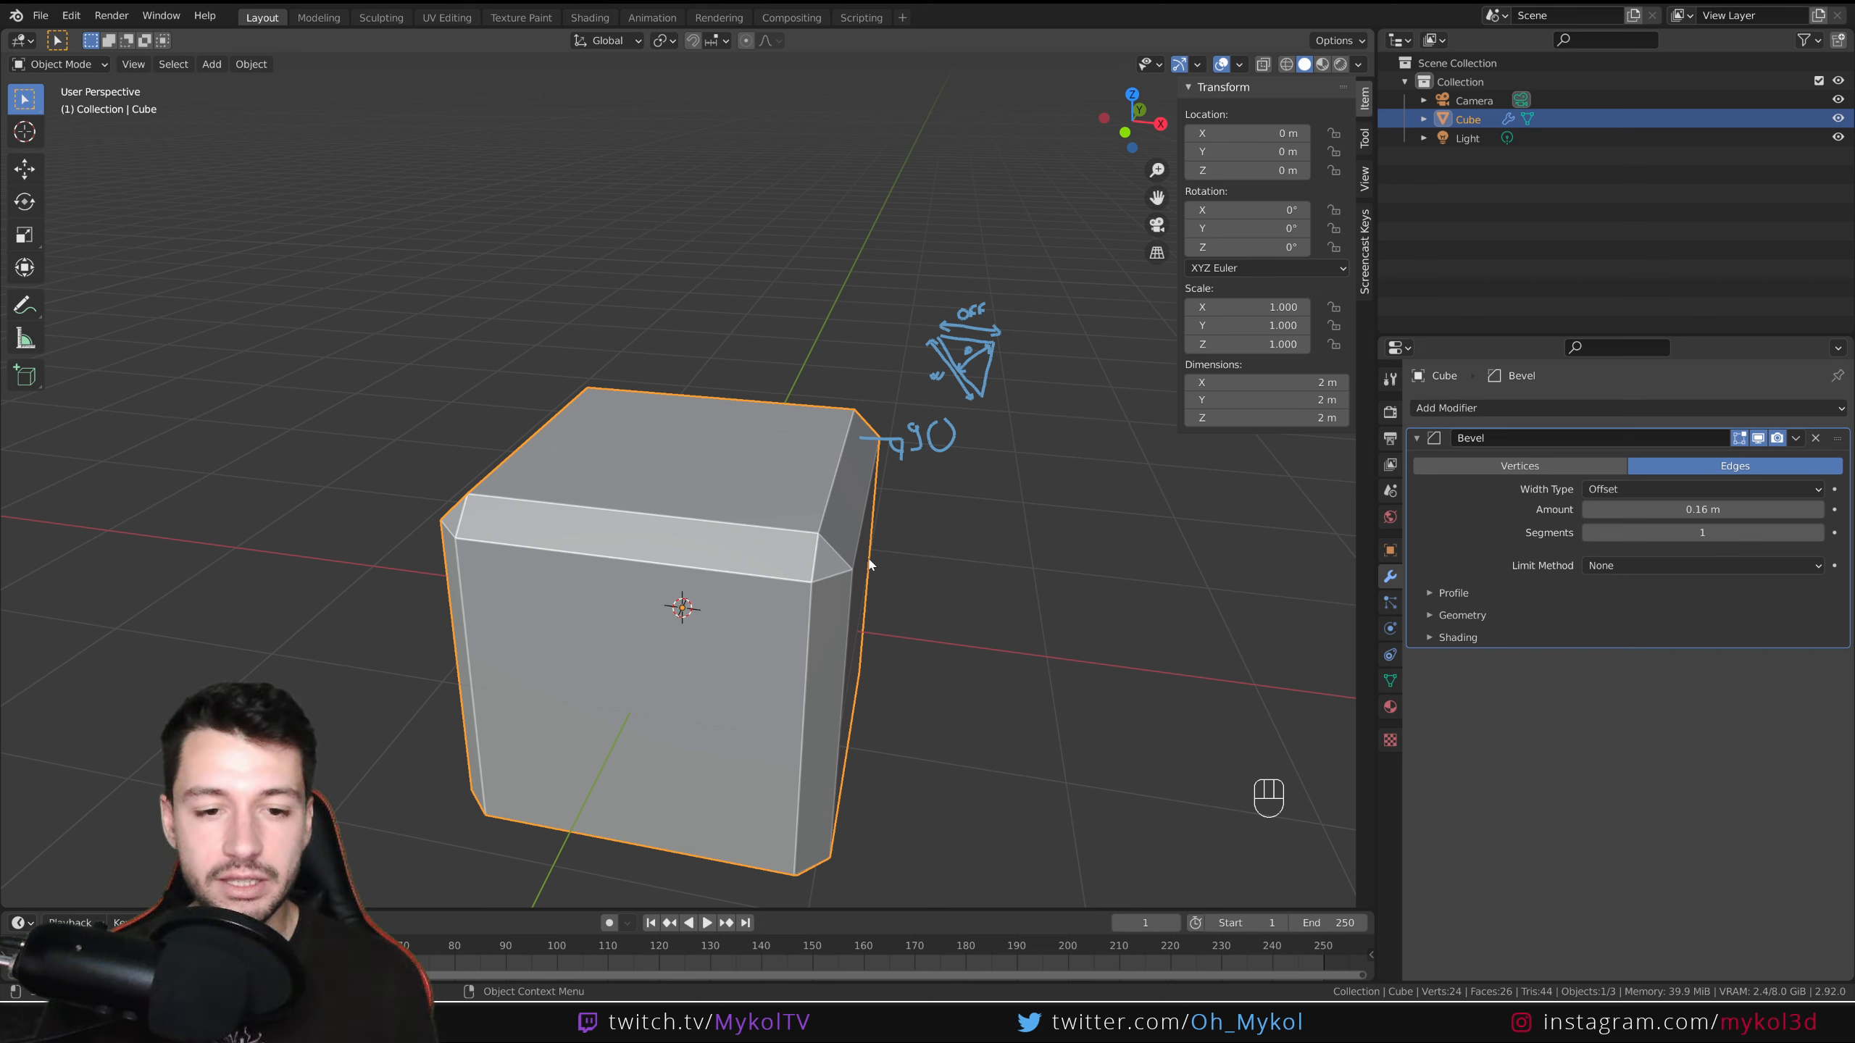
{"action": "left_click", "coordinate": [1683, 567]}
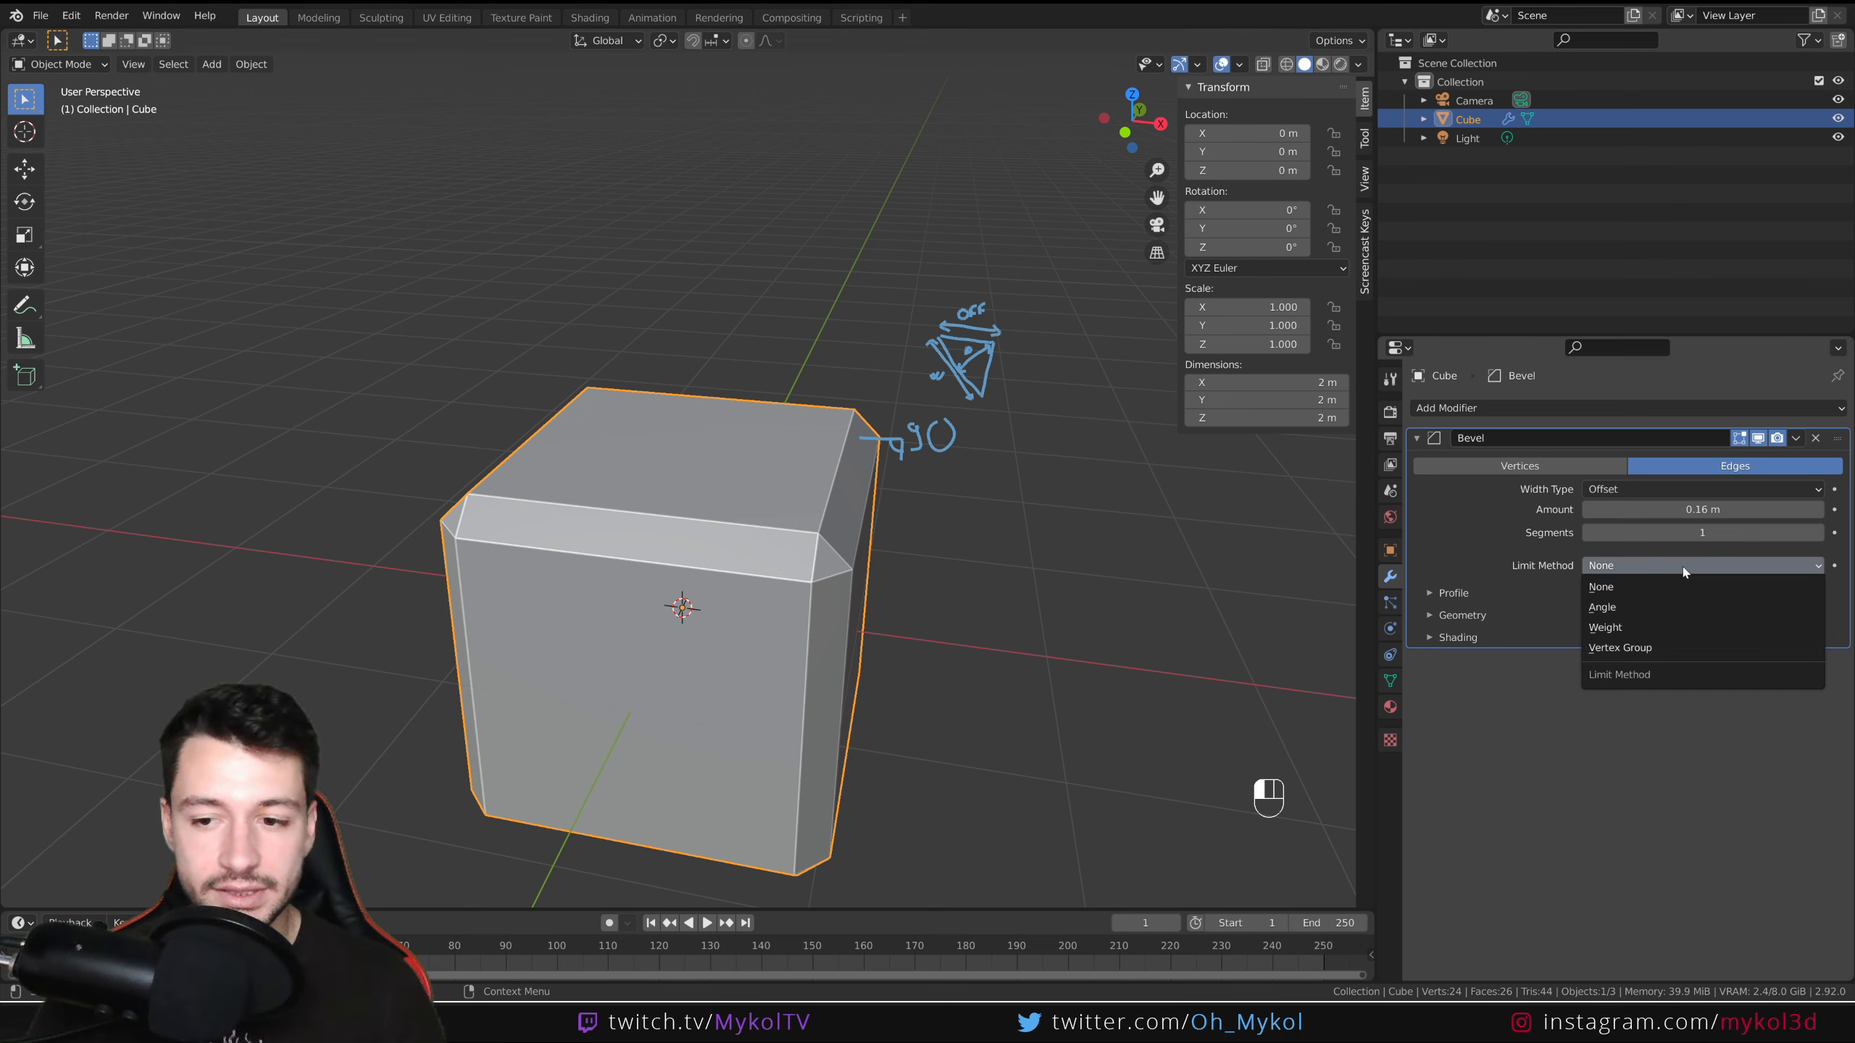
{"action": "left_click", "coordinate": [1633, 648]}
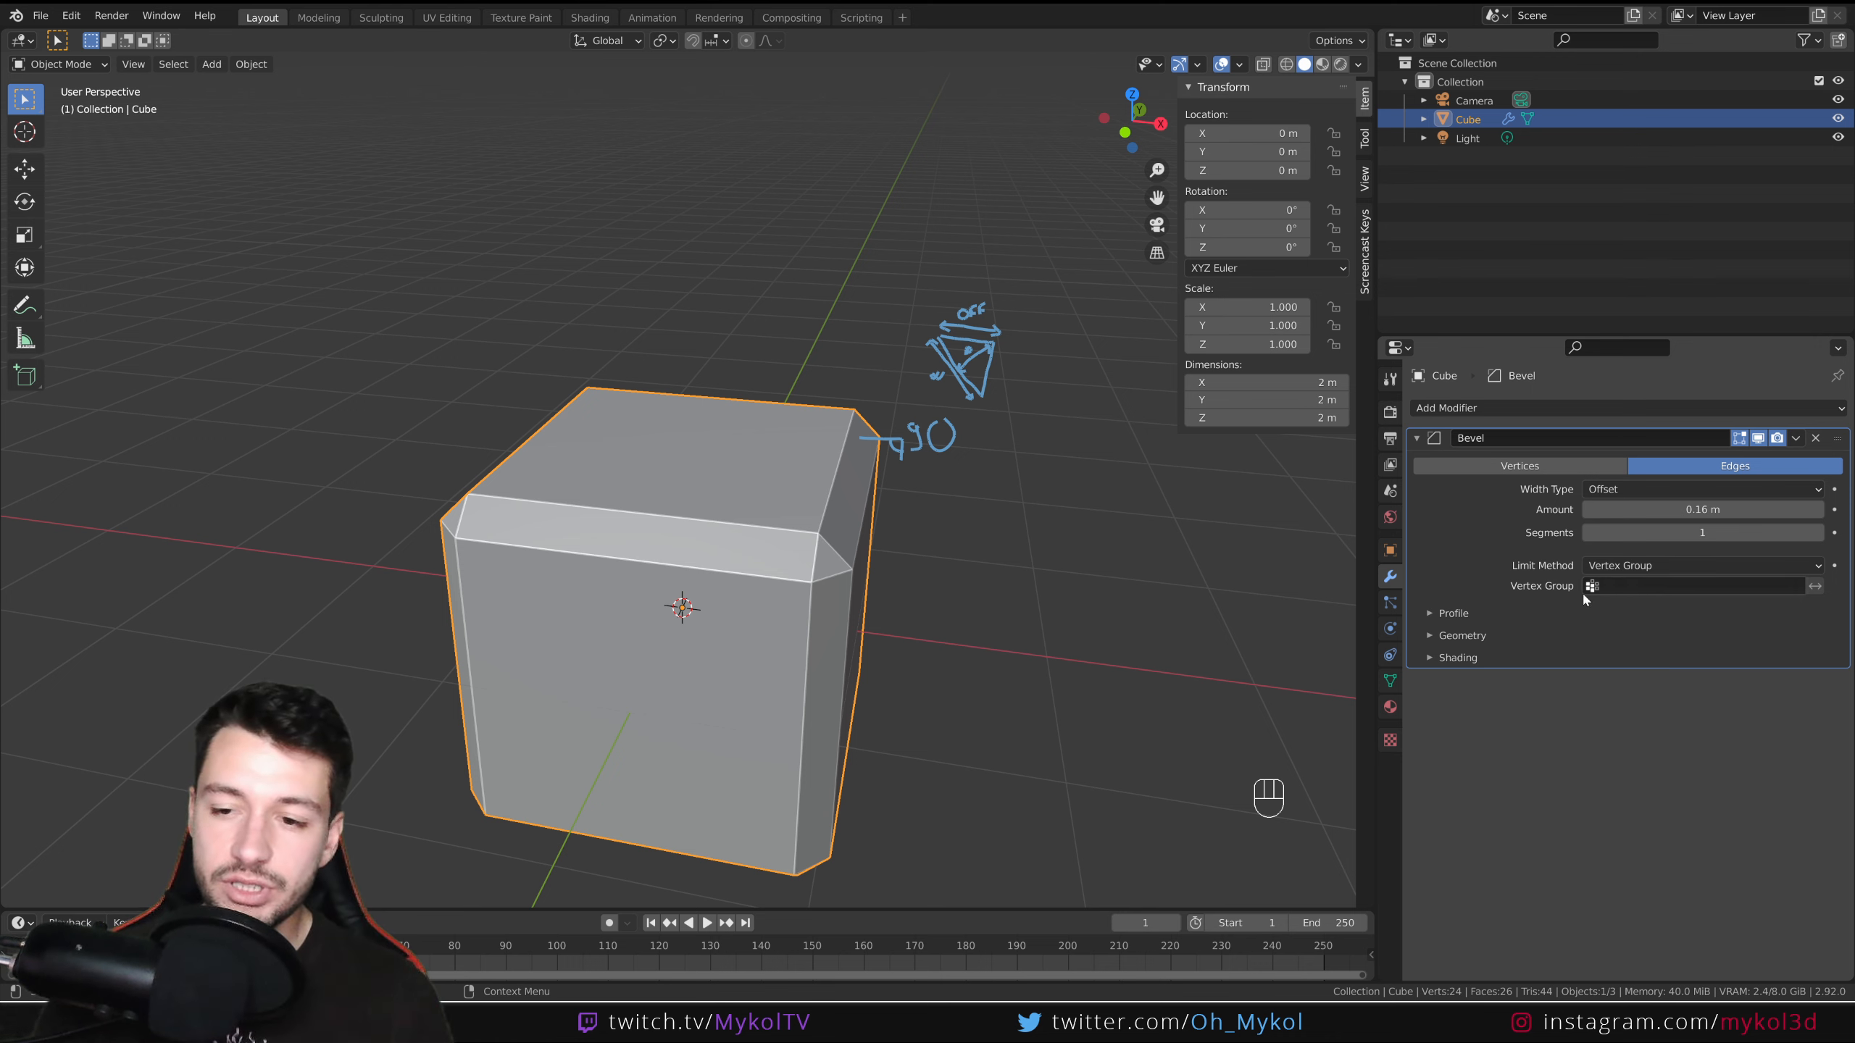
{"action": "left_click", "coordinate": [1469, 438]}
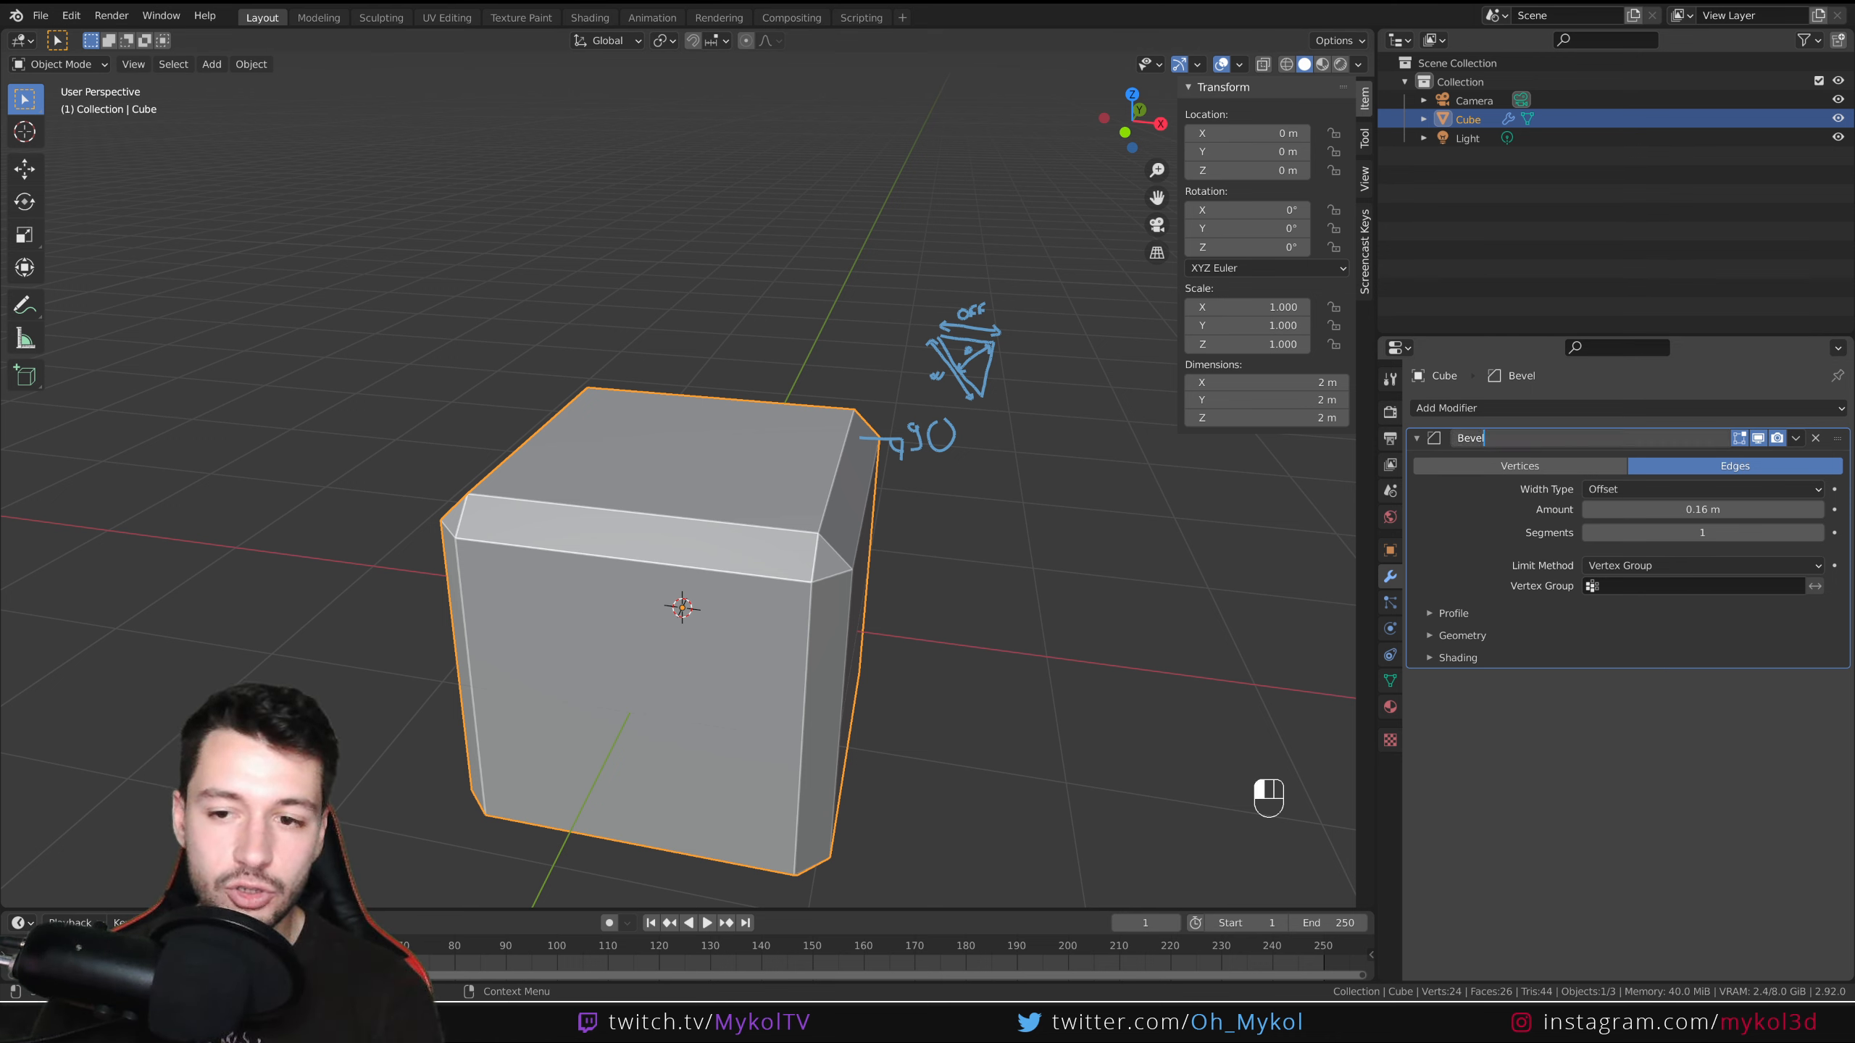
{"action": "left_click", "coordinate": [1441, 761]}
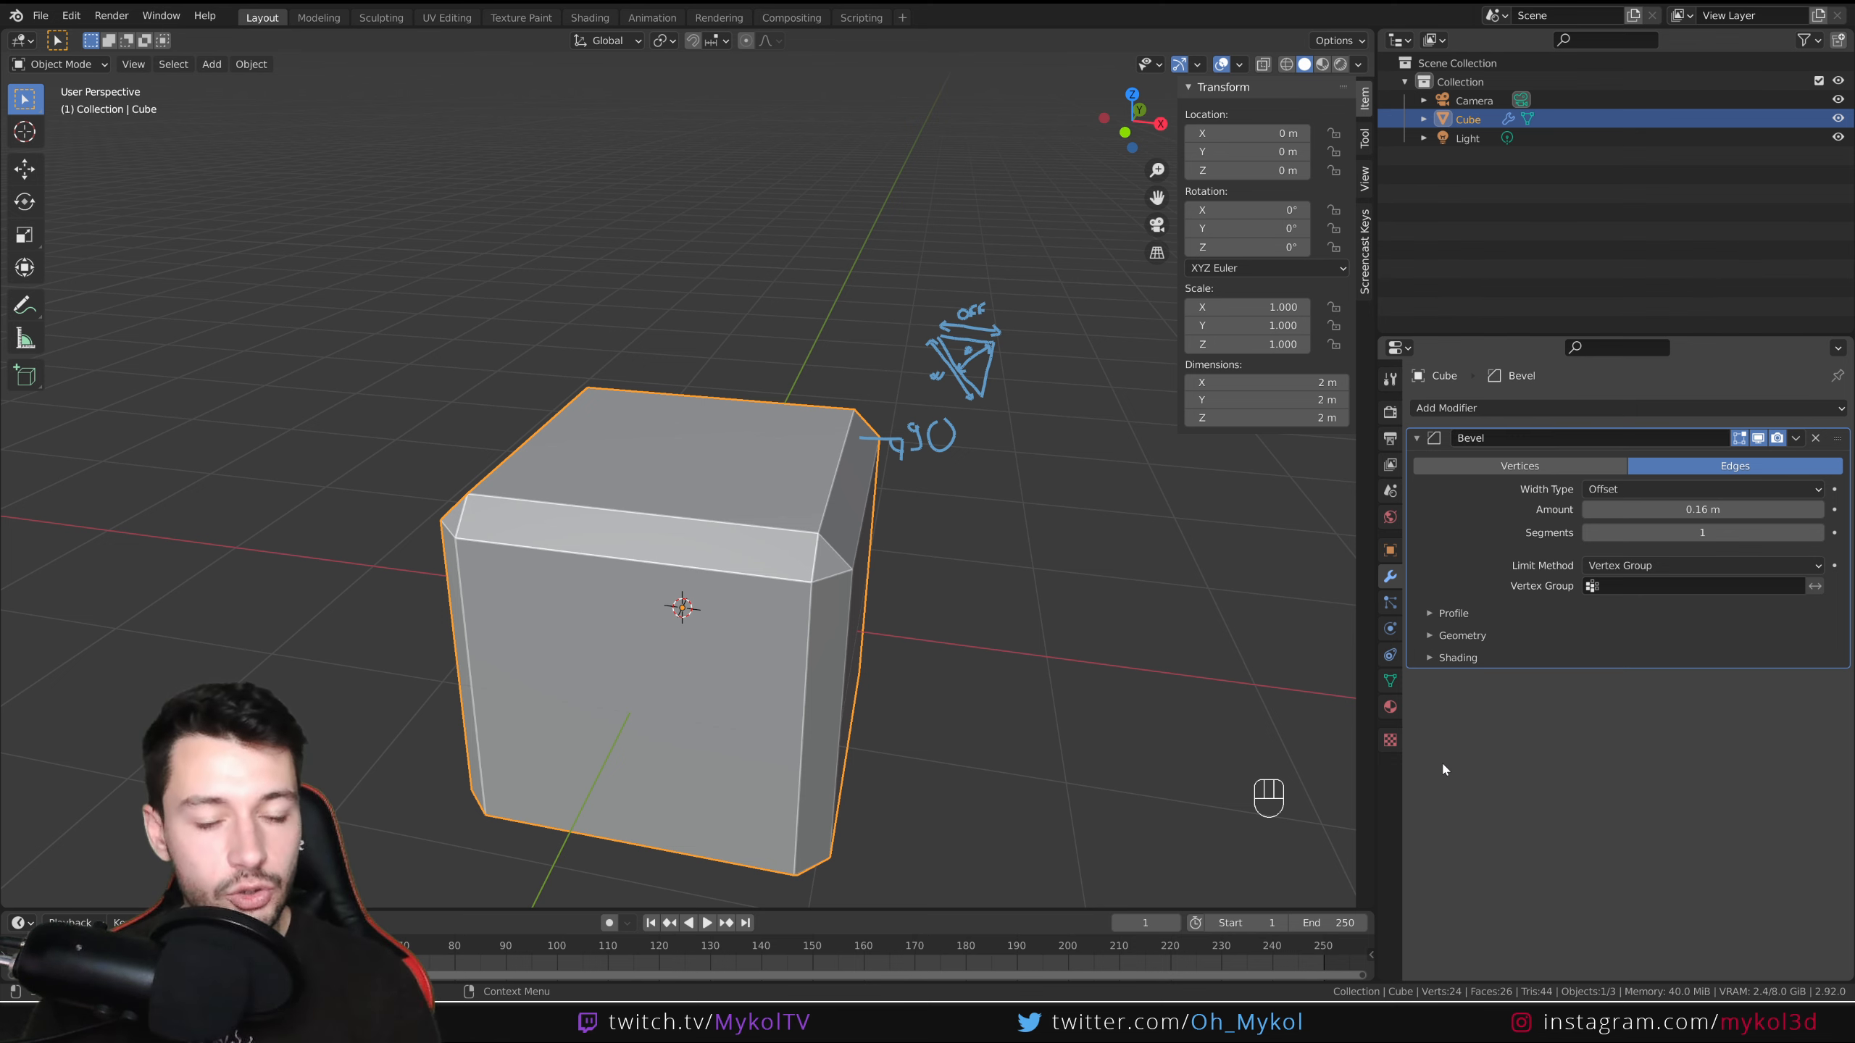
In Edit Mode, add a vertex group to the cube mesh and name it Group_Bevel.
{"action": "middle_click_drag", "start_coordinate": [916, 701], "coordinate": [983, 676]}
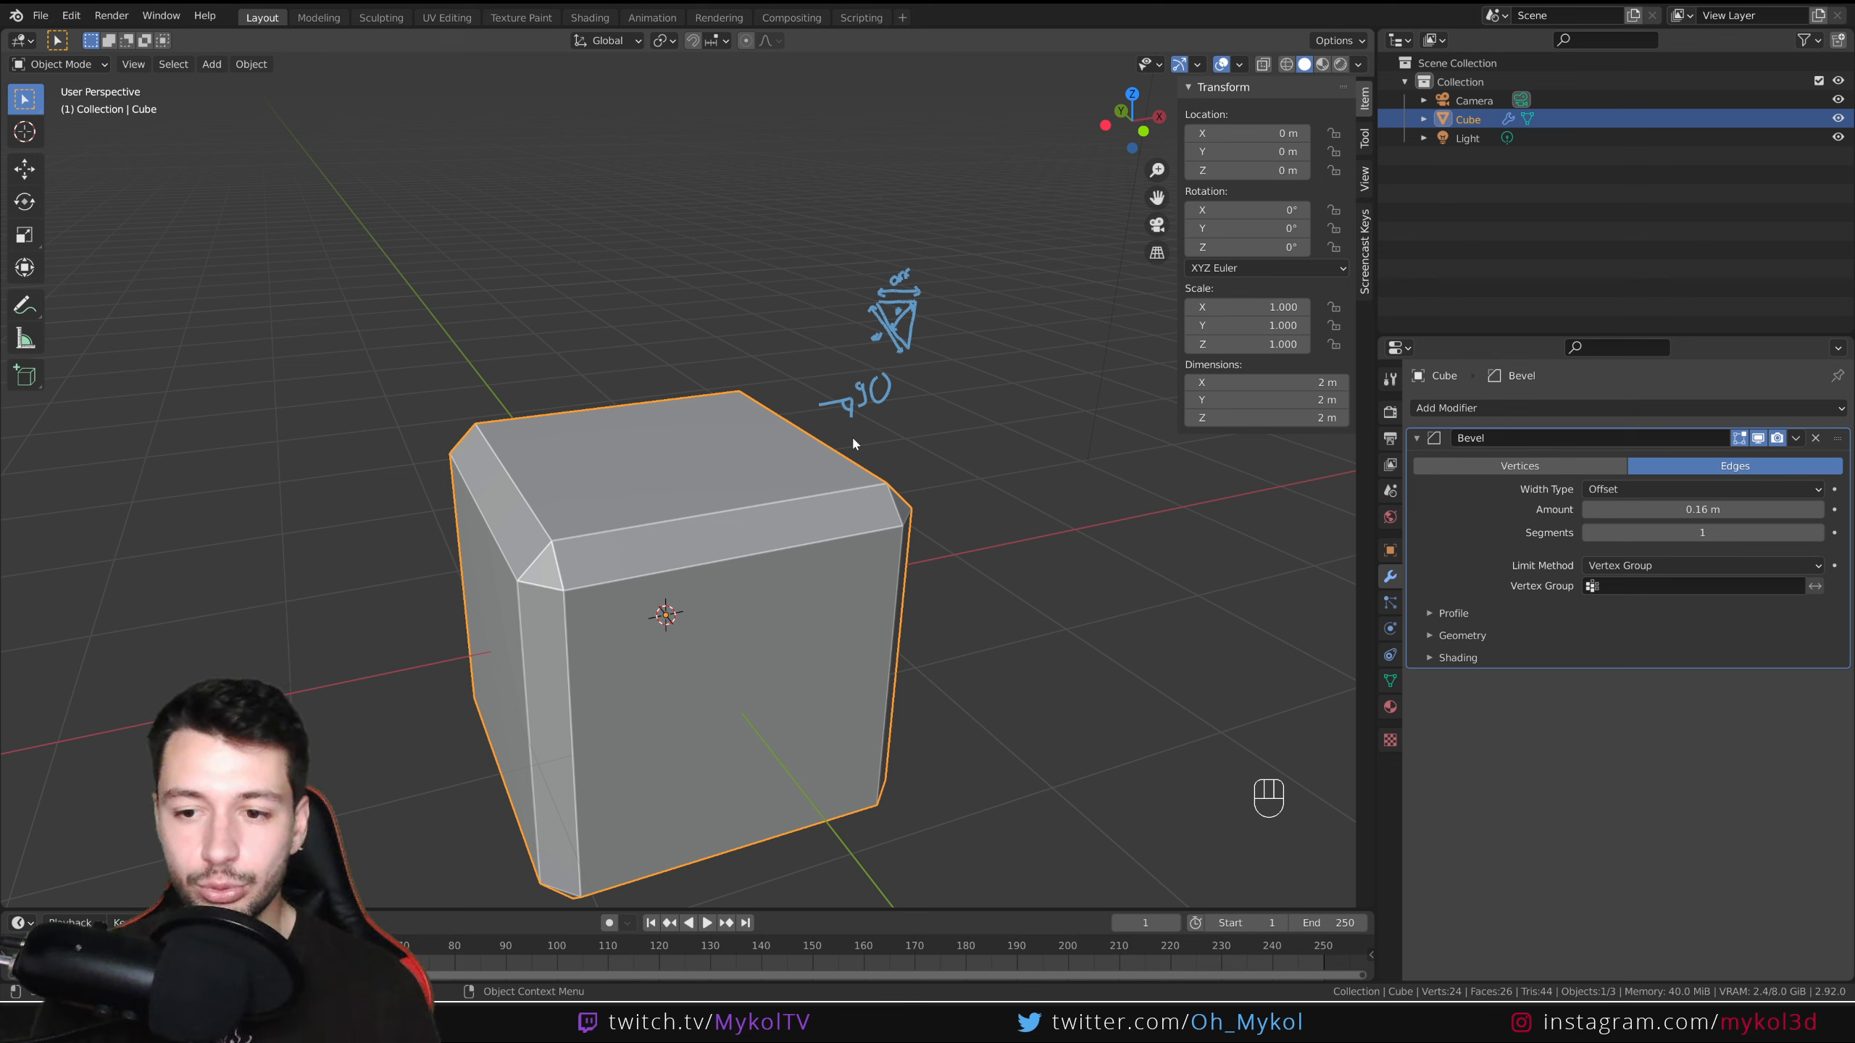
{"action": "key", "text": "Tab"}
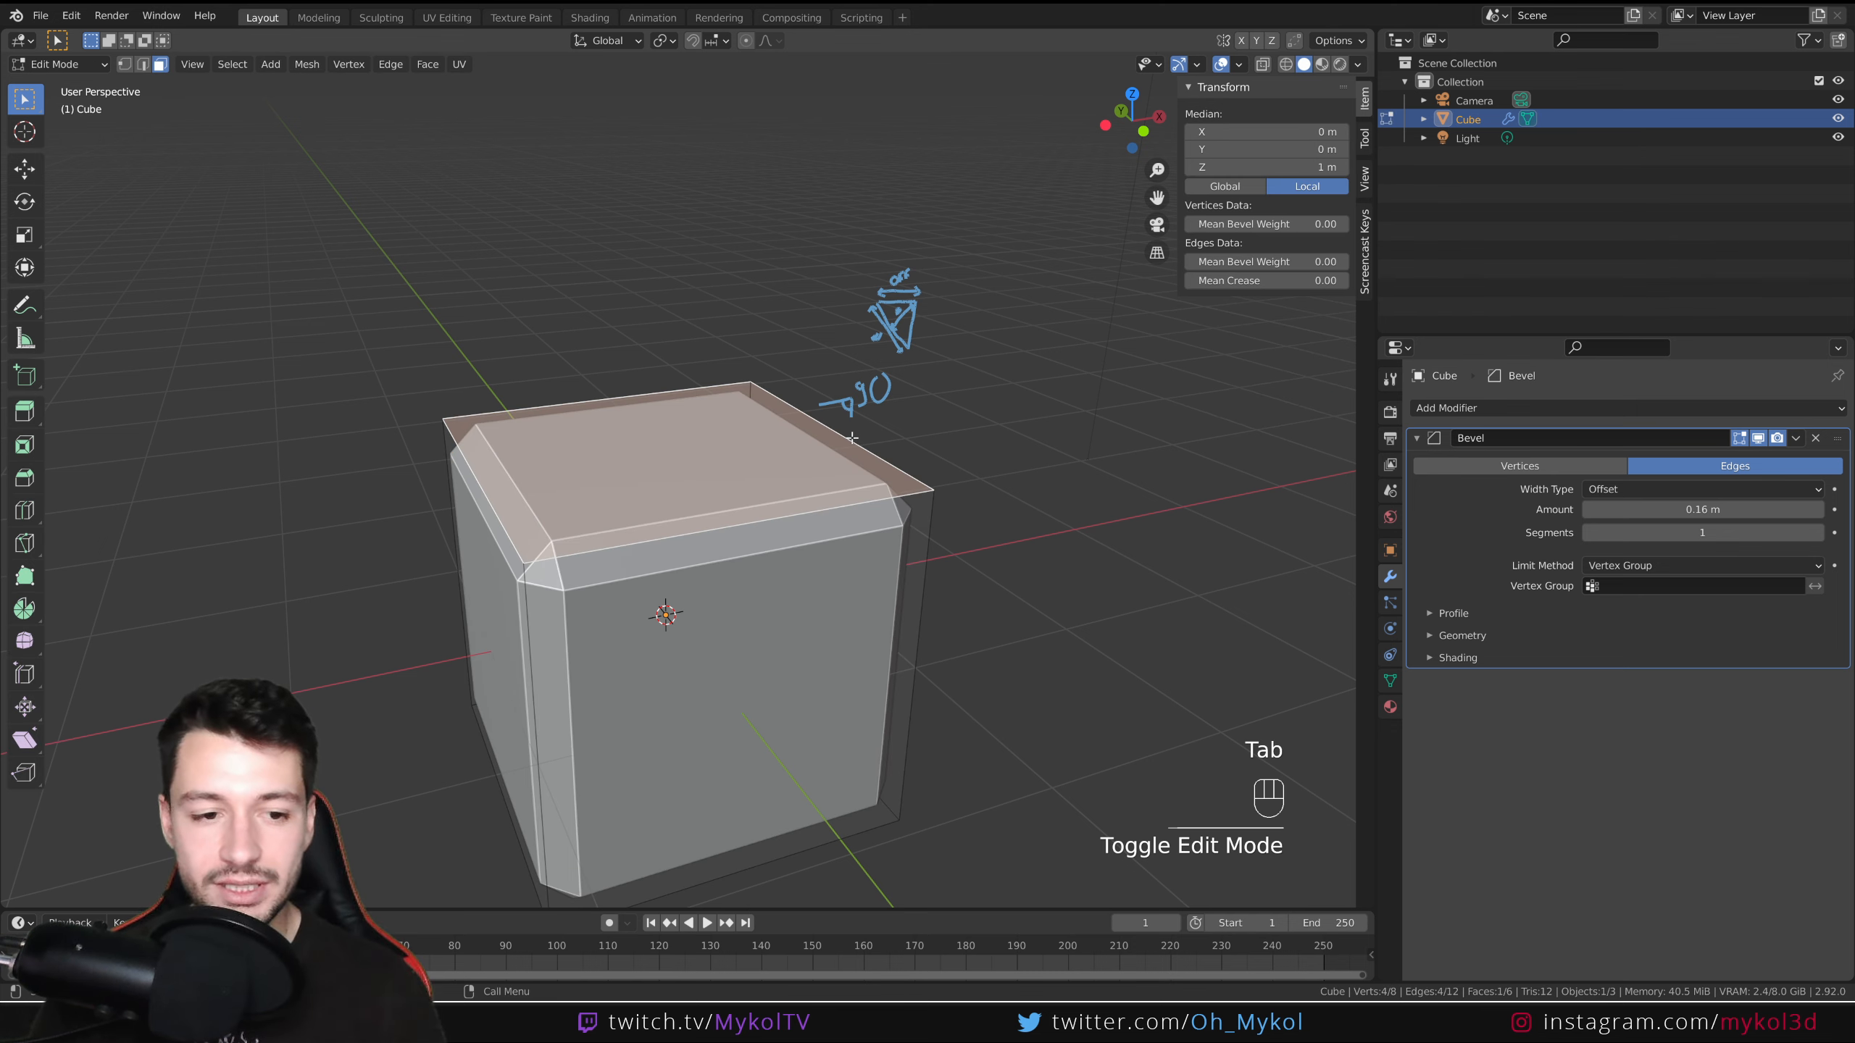
{"action": "left_click", "coordinate": [1390, 681]}
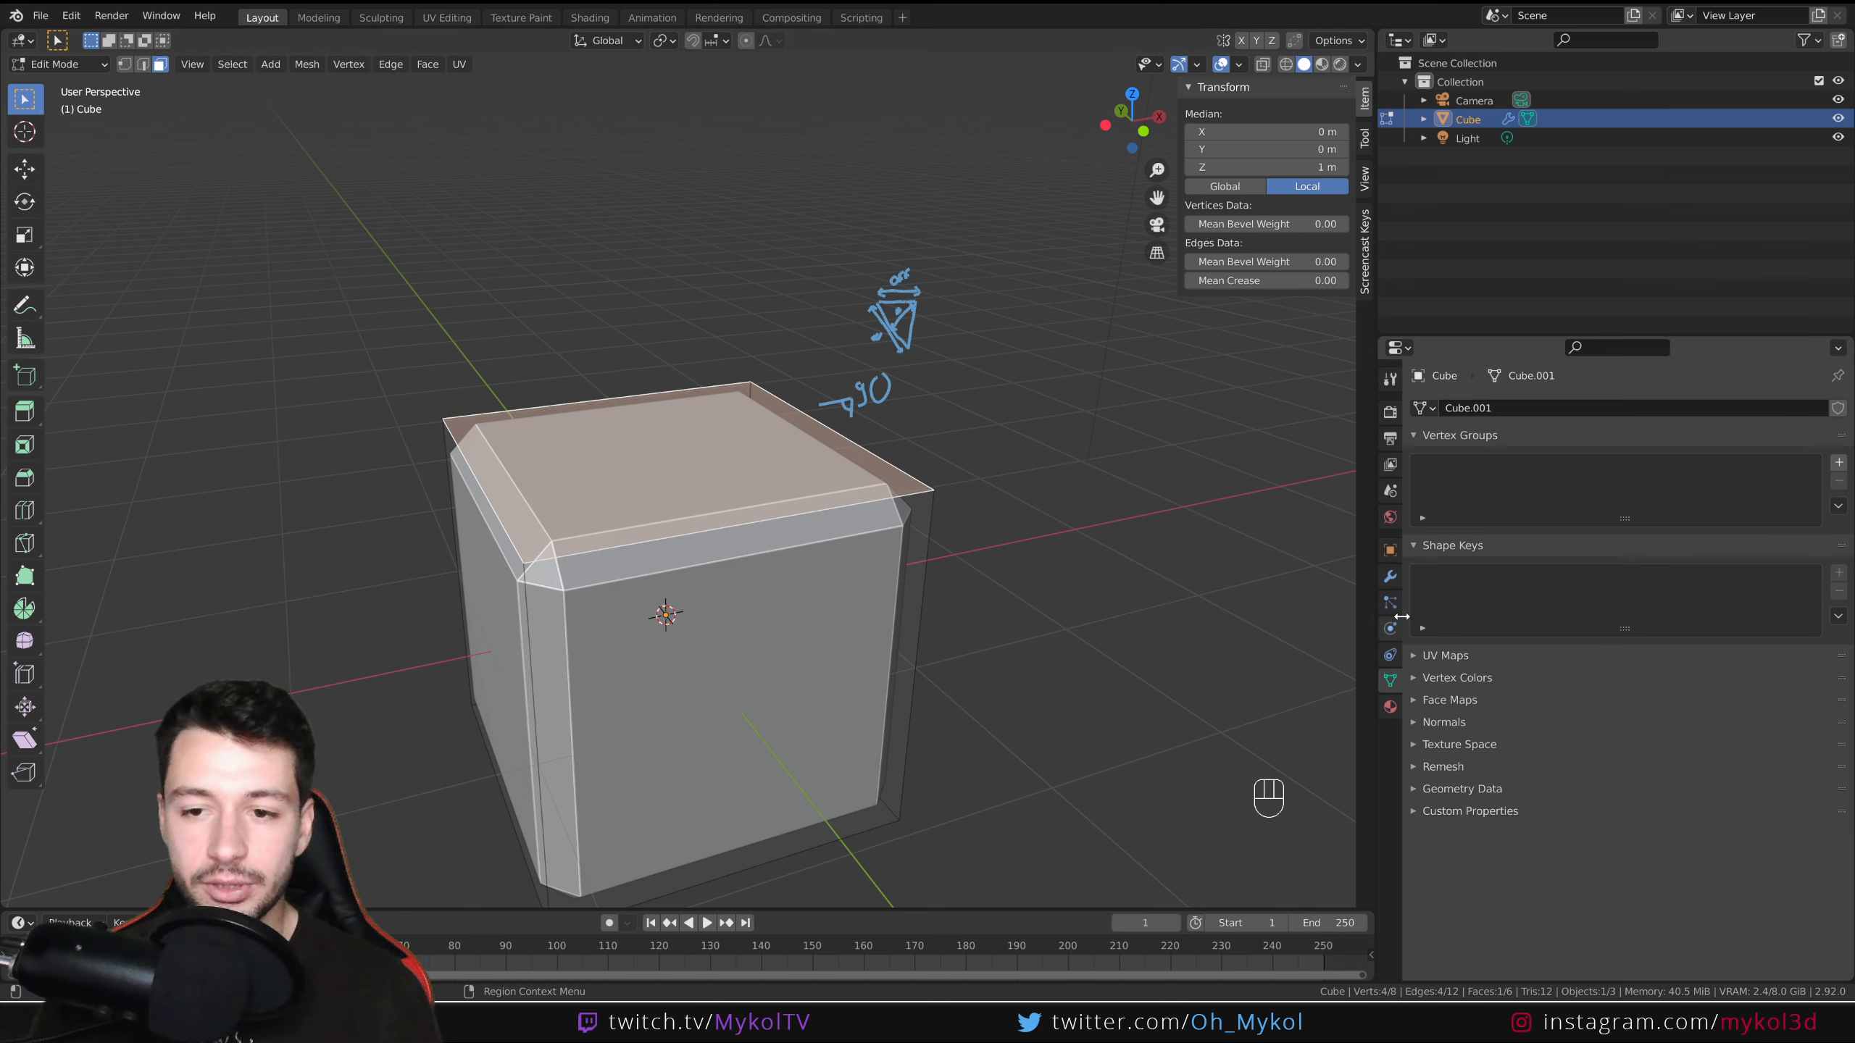
{"action": "left_click", "coordinate": [1839, 463]}
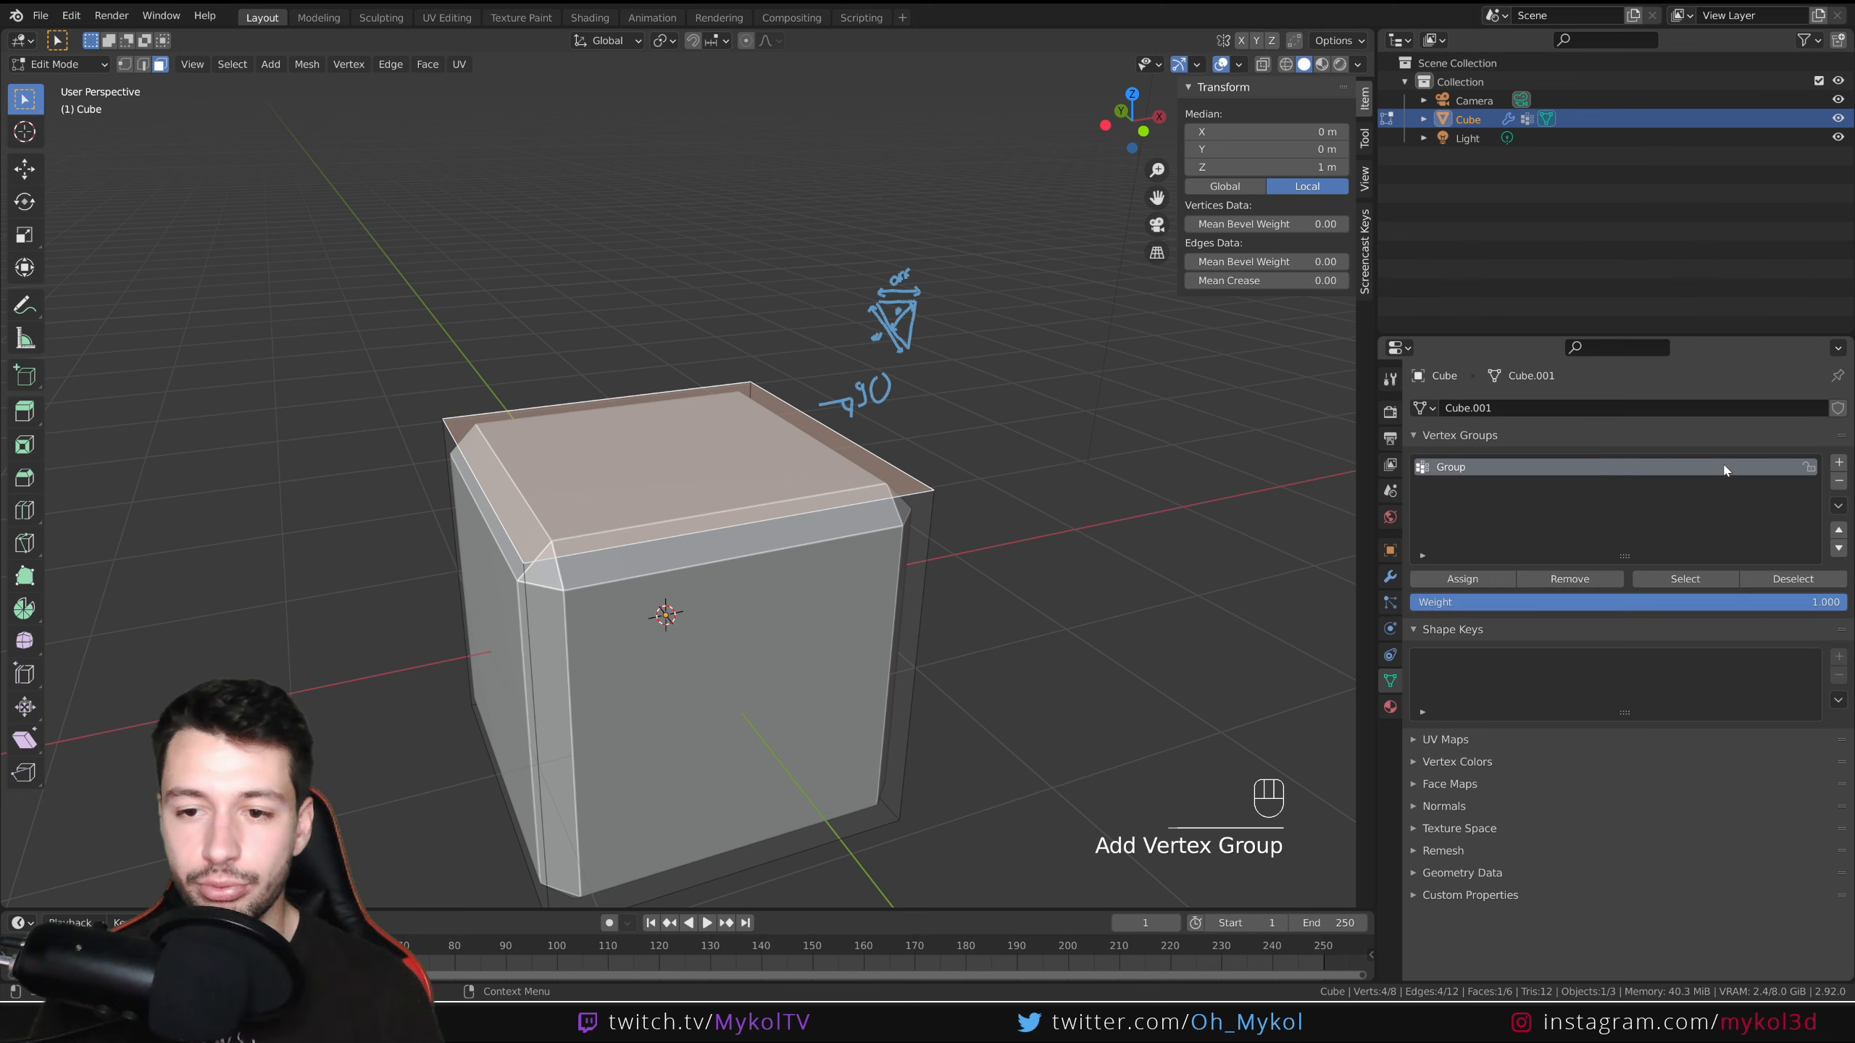
{"action": "double_click", "coordinate": [1509, 468]}
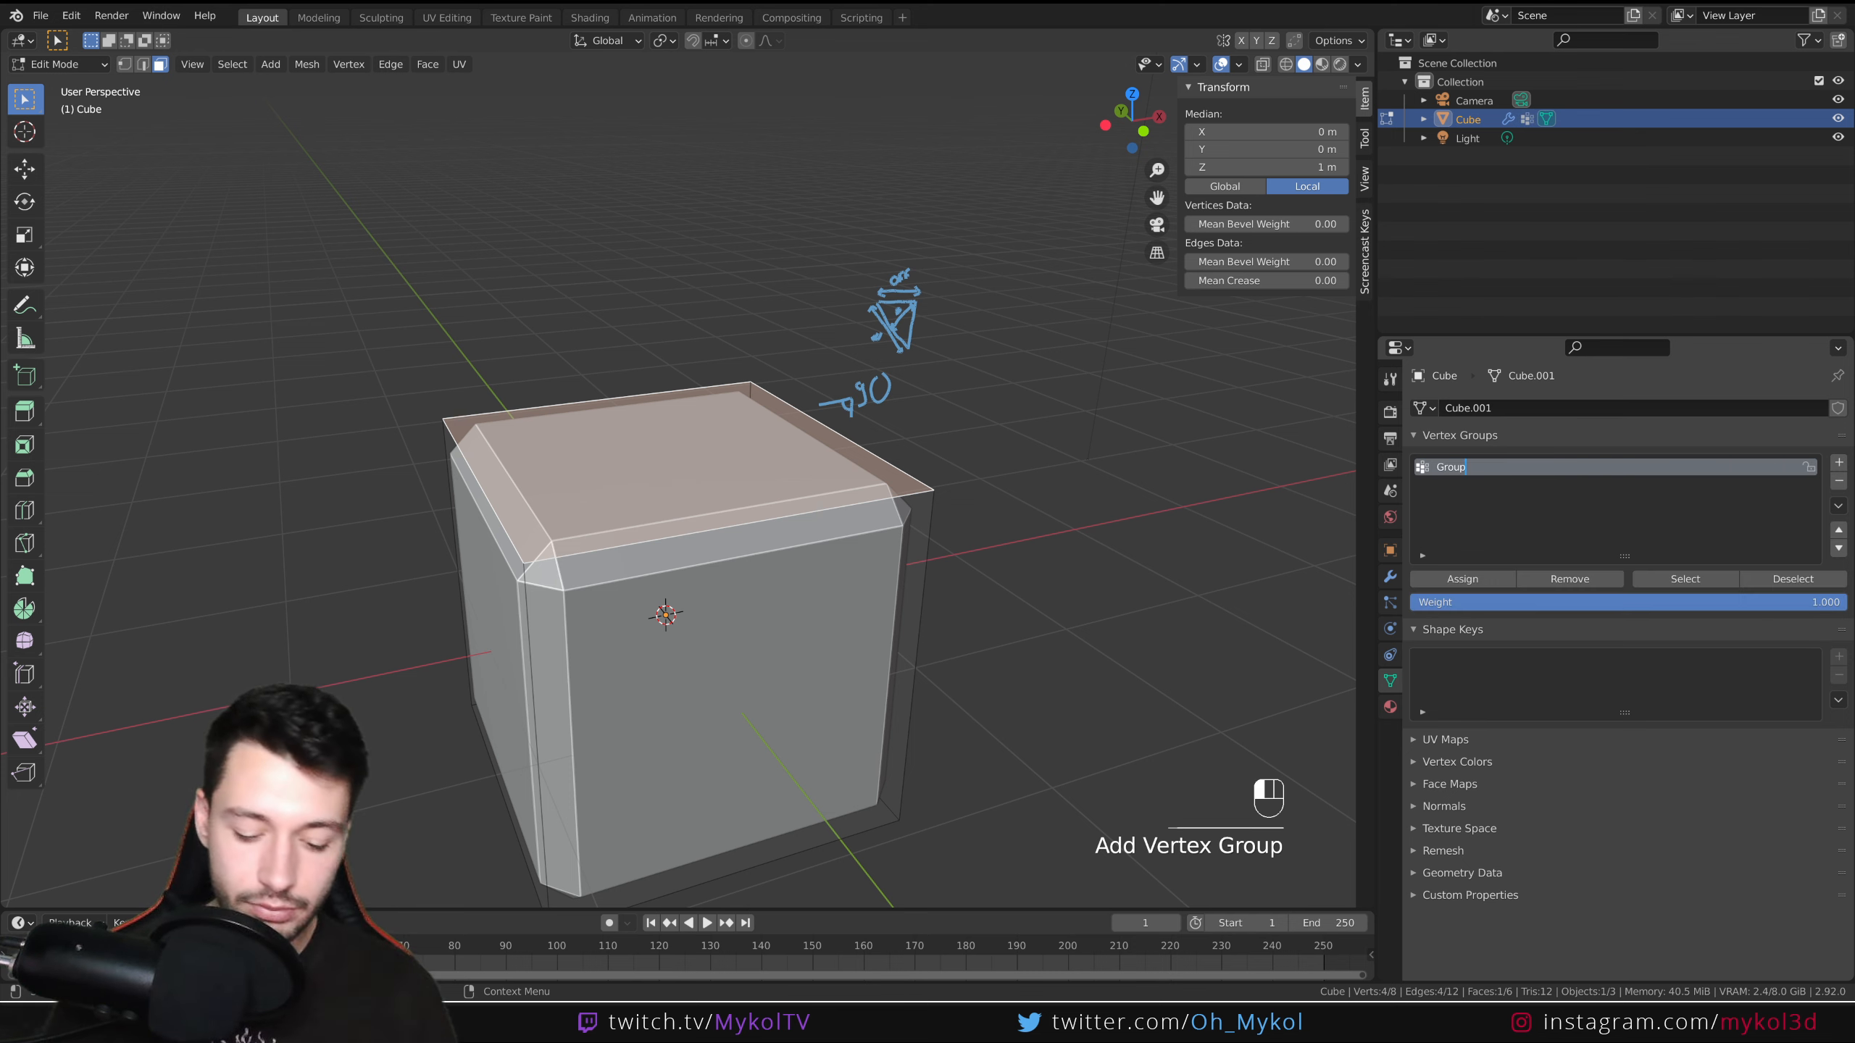
{"action": "type", "text": "_Bevel"}
{"action": "key", "text": "Return"}
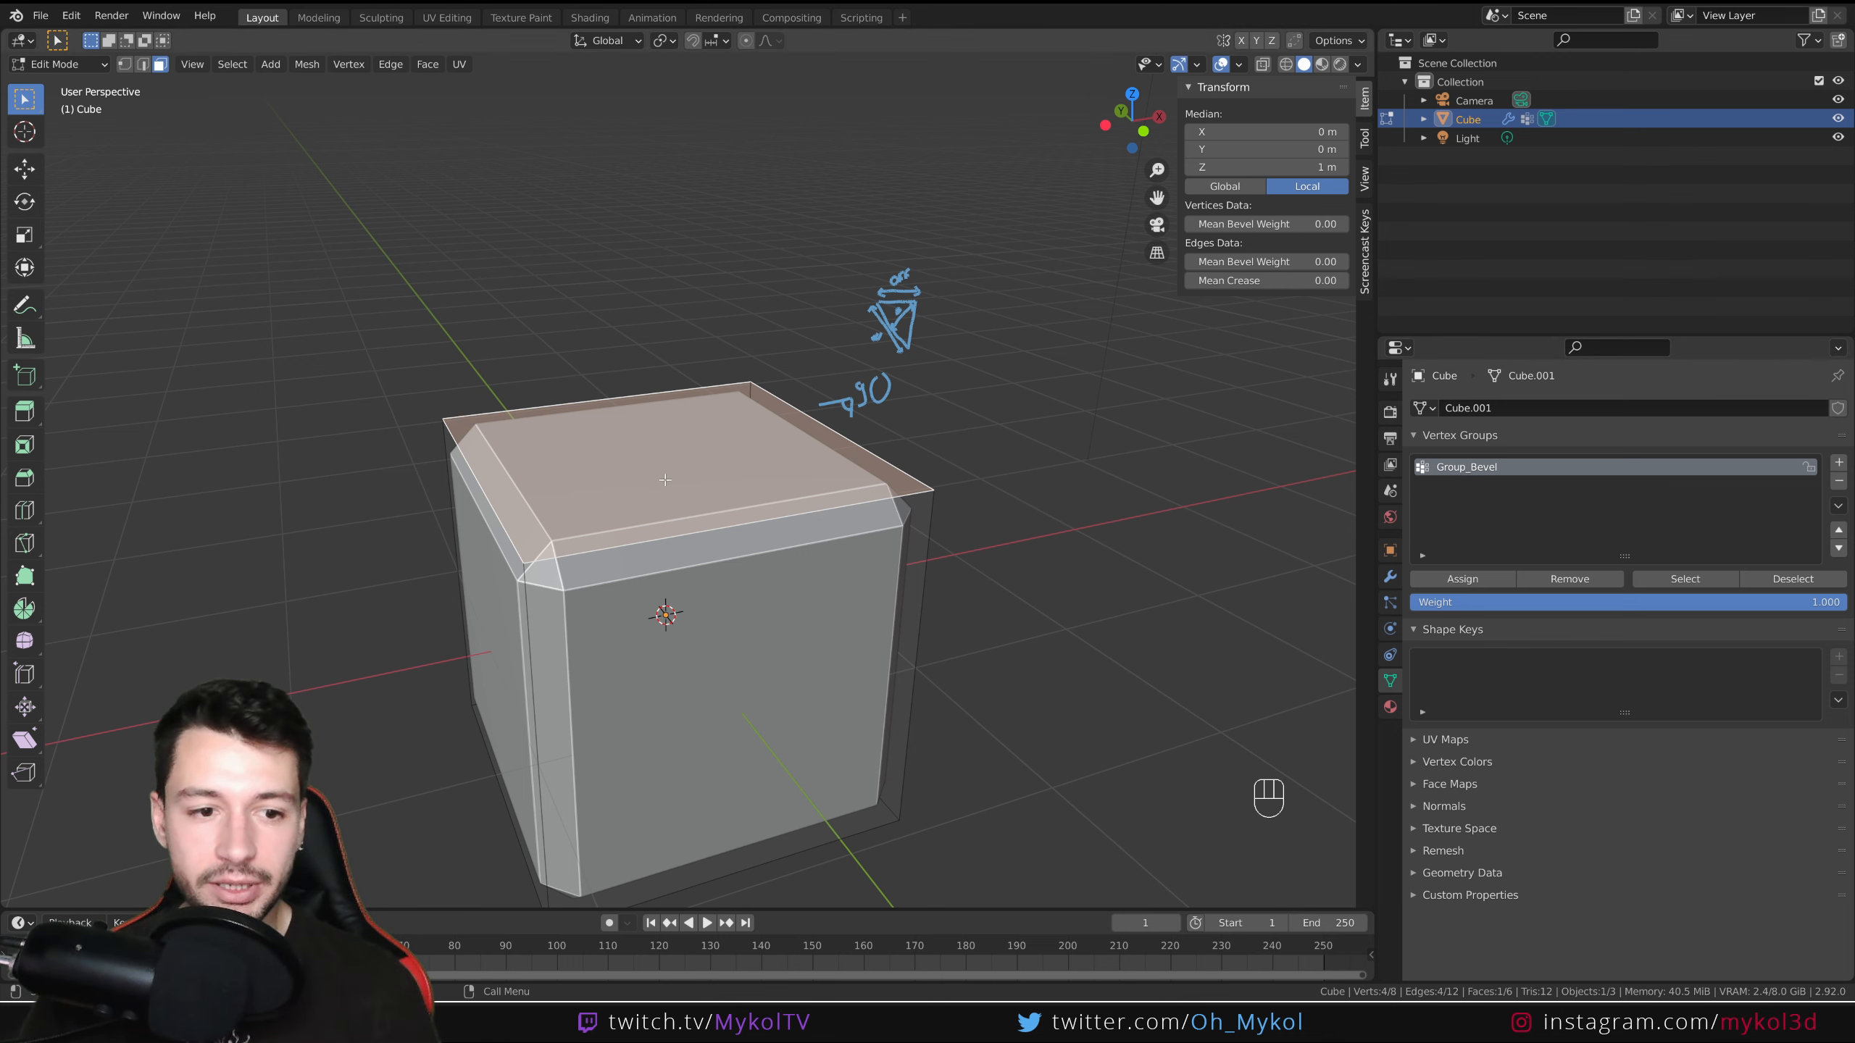
Add the cube's lower front edge to the top-face selection in edge selection mode, and assign the selection to Group_Bevel.
{"action": "middle_click_drag", "start_coordinate": [642, 500], "coordinate": [647, 476]}
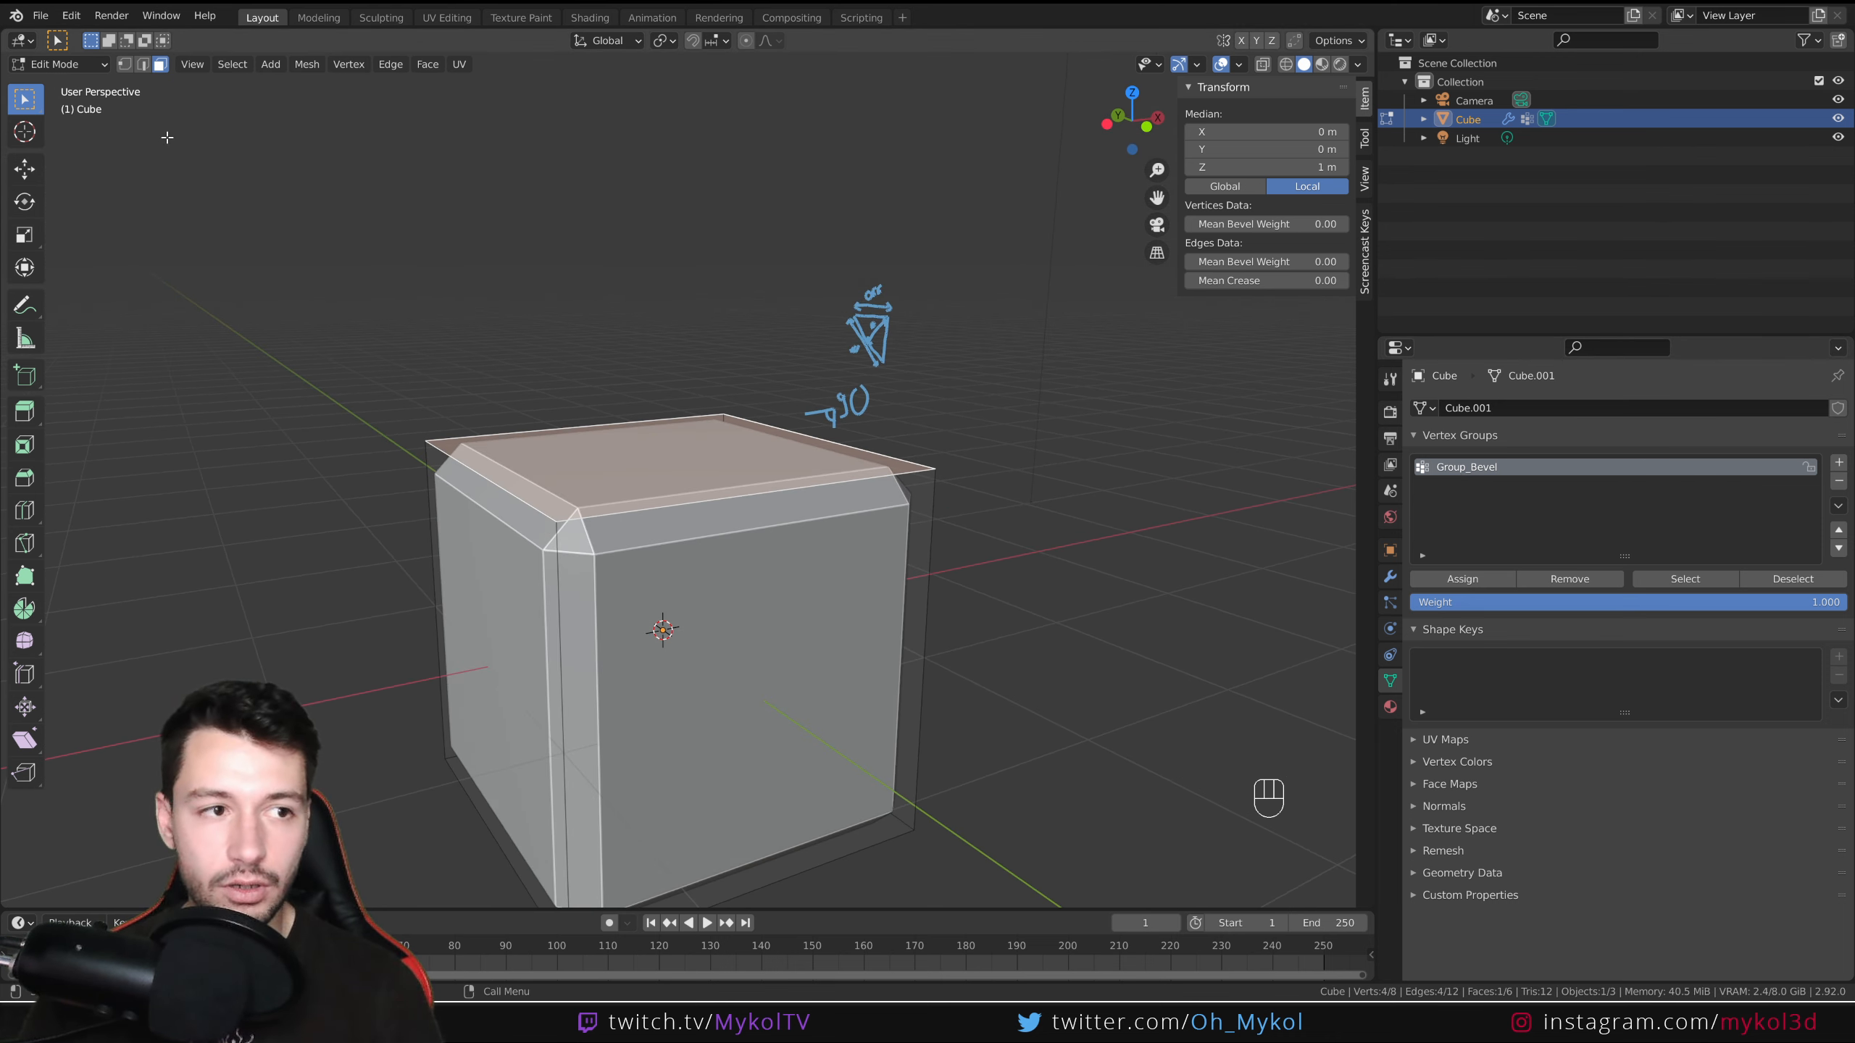
{"action": "left_click", "coordinate": [144, 65]}
{"action": "left_click", "coordinate": [876, 826], "text": "shift"}
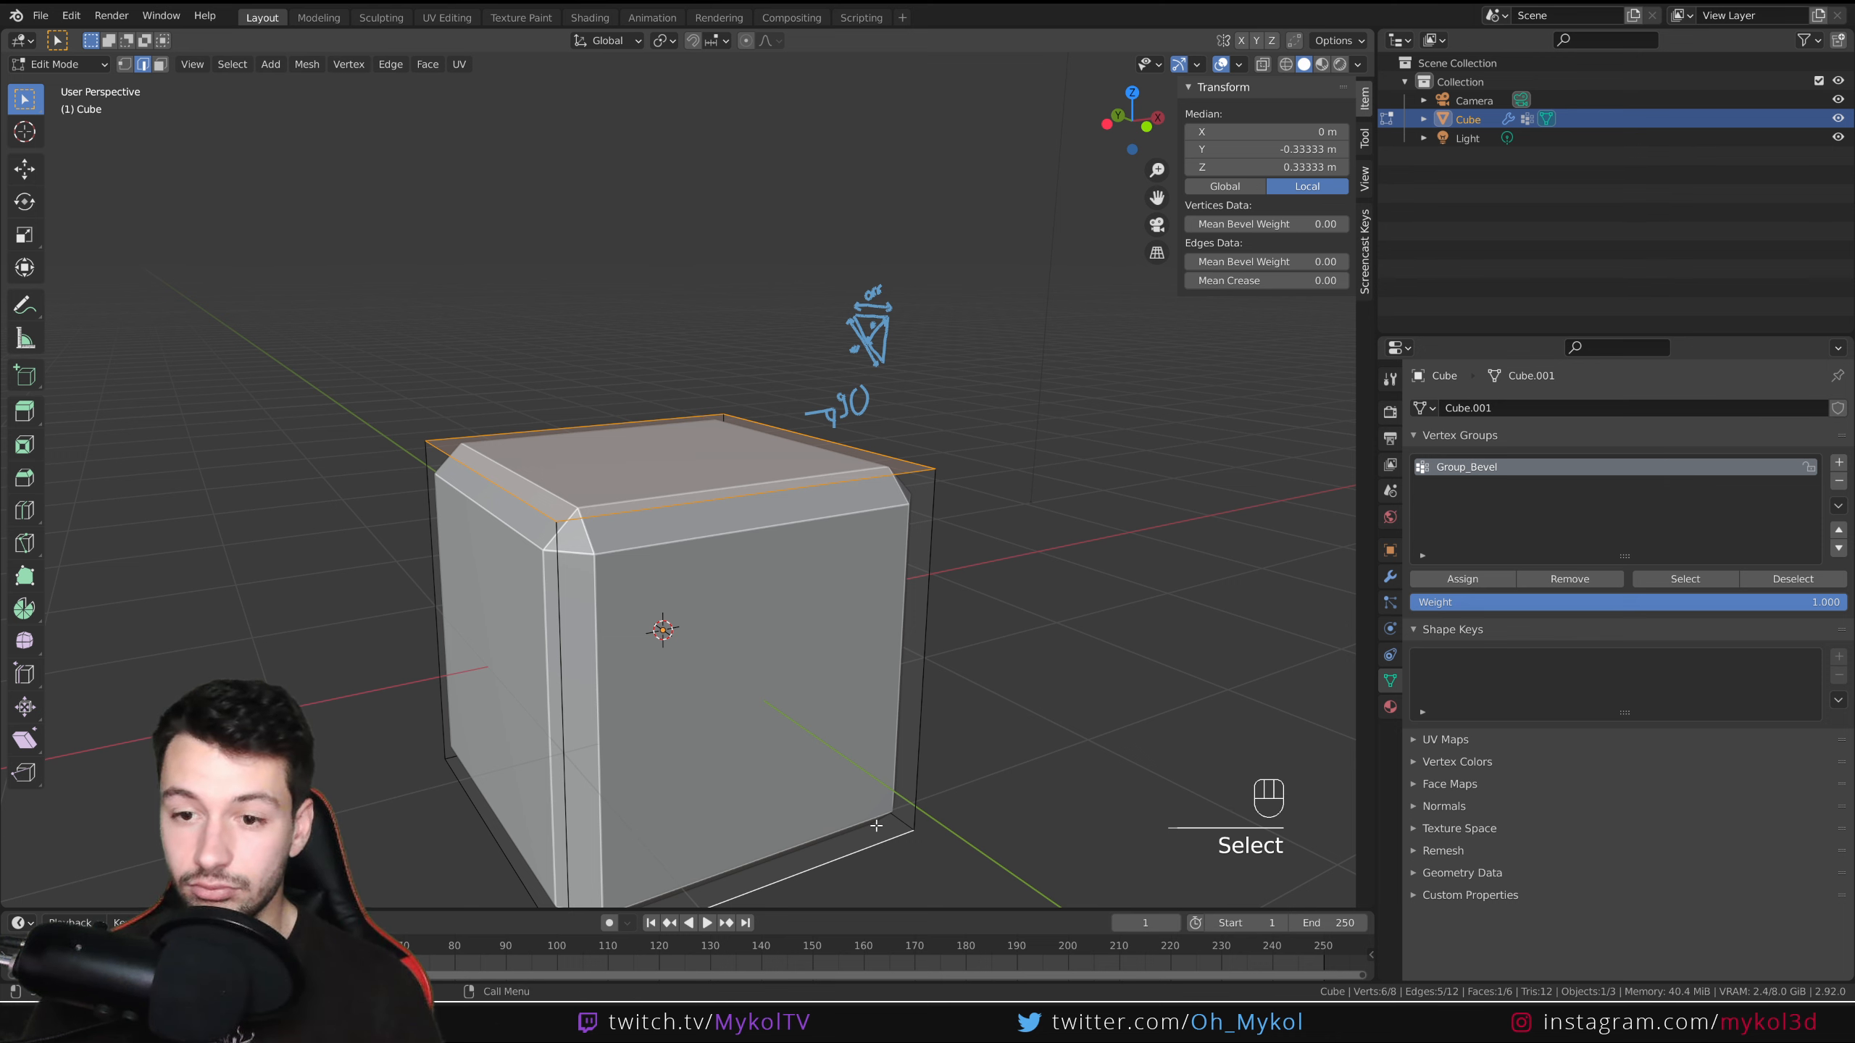
{"action": "left_click", "coordinate": [1463, 579]}
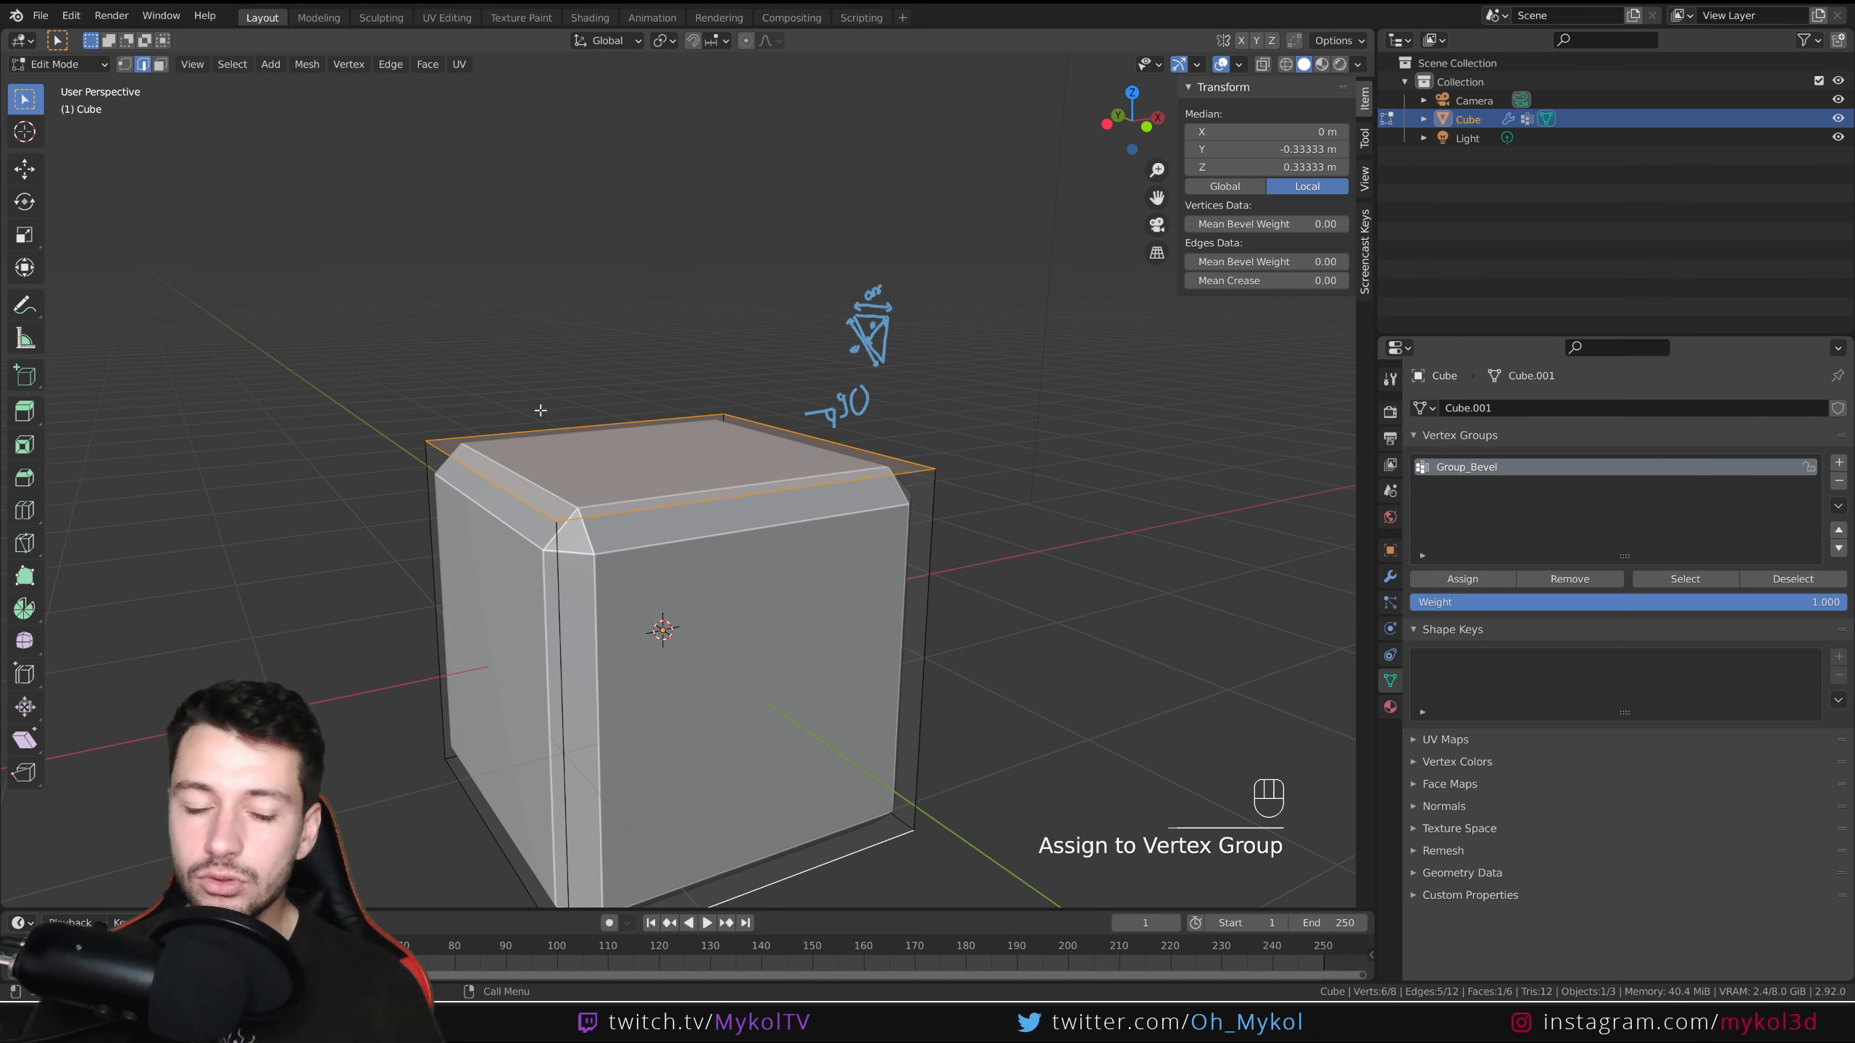
Switch to vertex selection, clear the selection and return to Object Mode.
{"action": "left_click", "coordinate": [124, 63]}
{"action": "scroll", "coordinate": [766, 613], "scroll_direction": "down", "scroll_amount": 2}
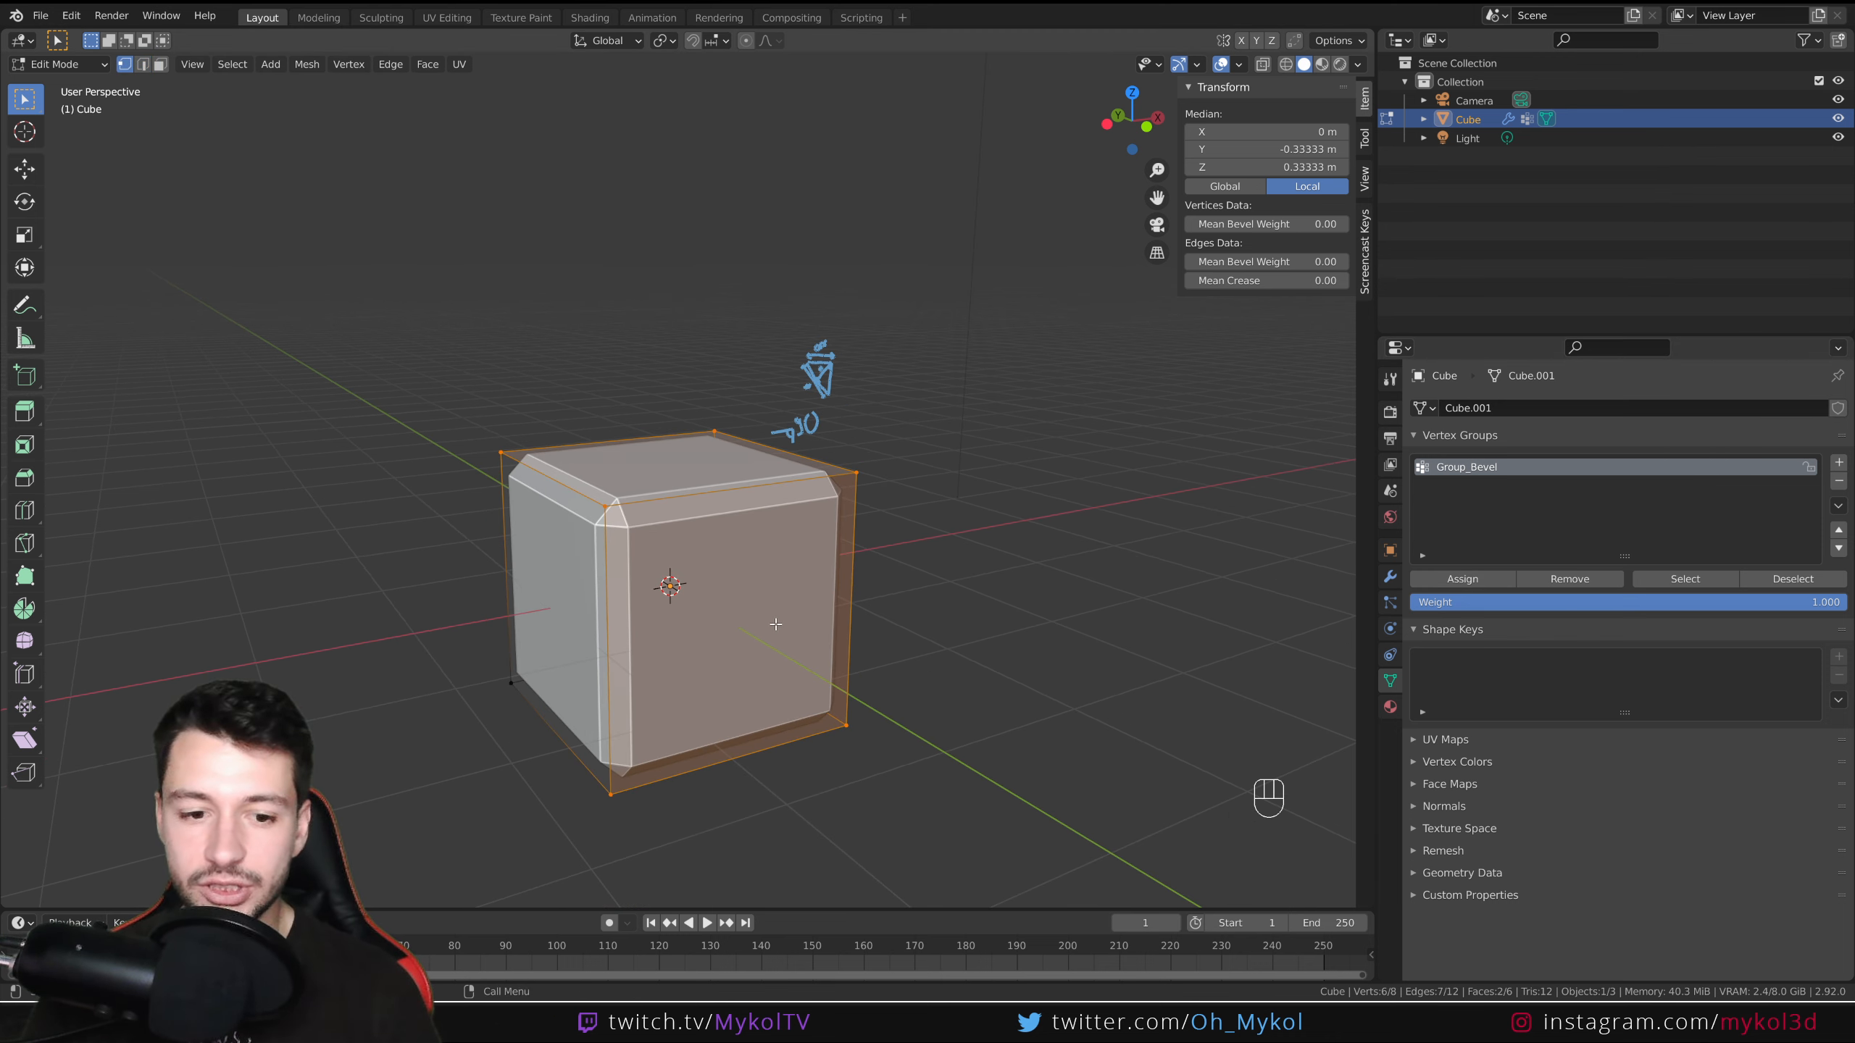
{"action": "left_click", "coordinate": [903, 660]}
{"action": "middle_click_drag", "start_coordinate": [903, 659], "coordinate": [816, 612]}
{"action": "key", "text": "Tab"}
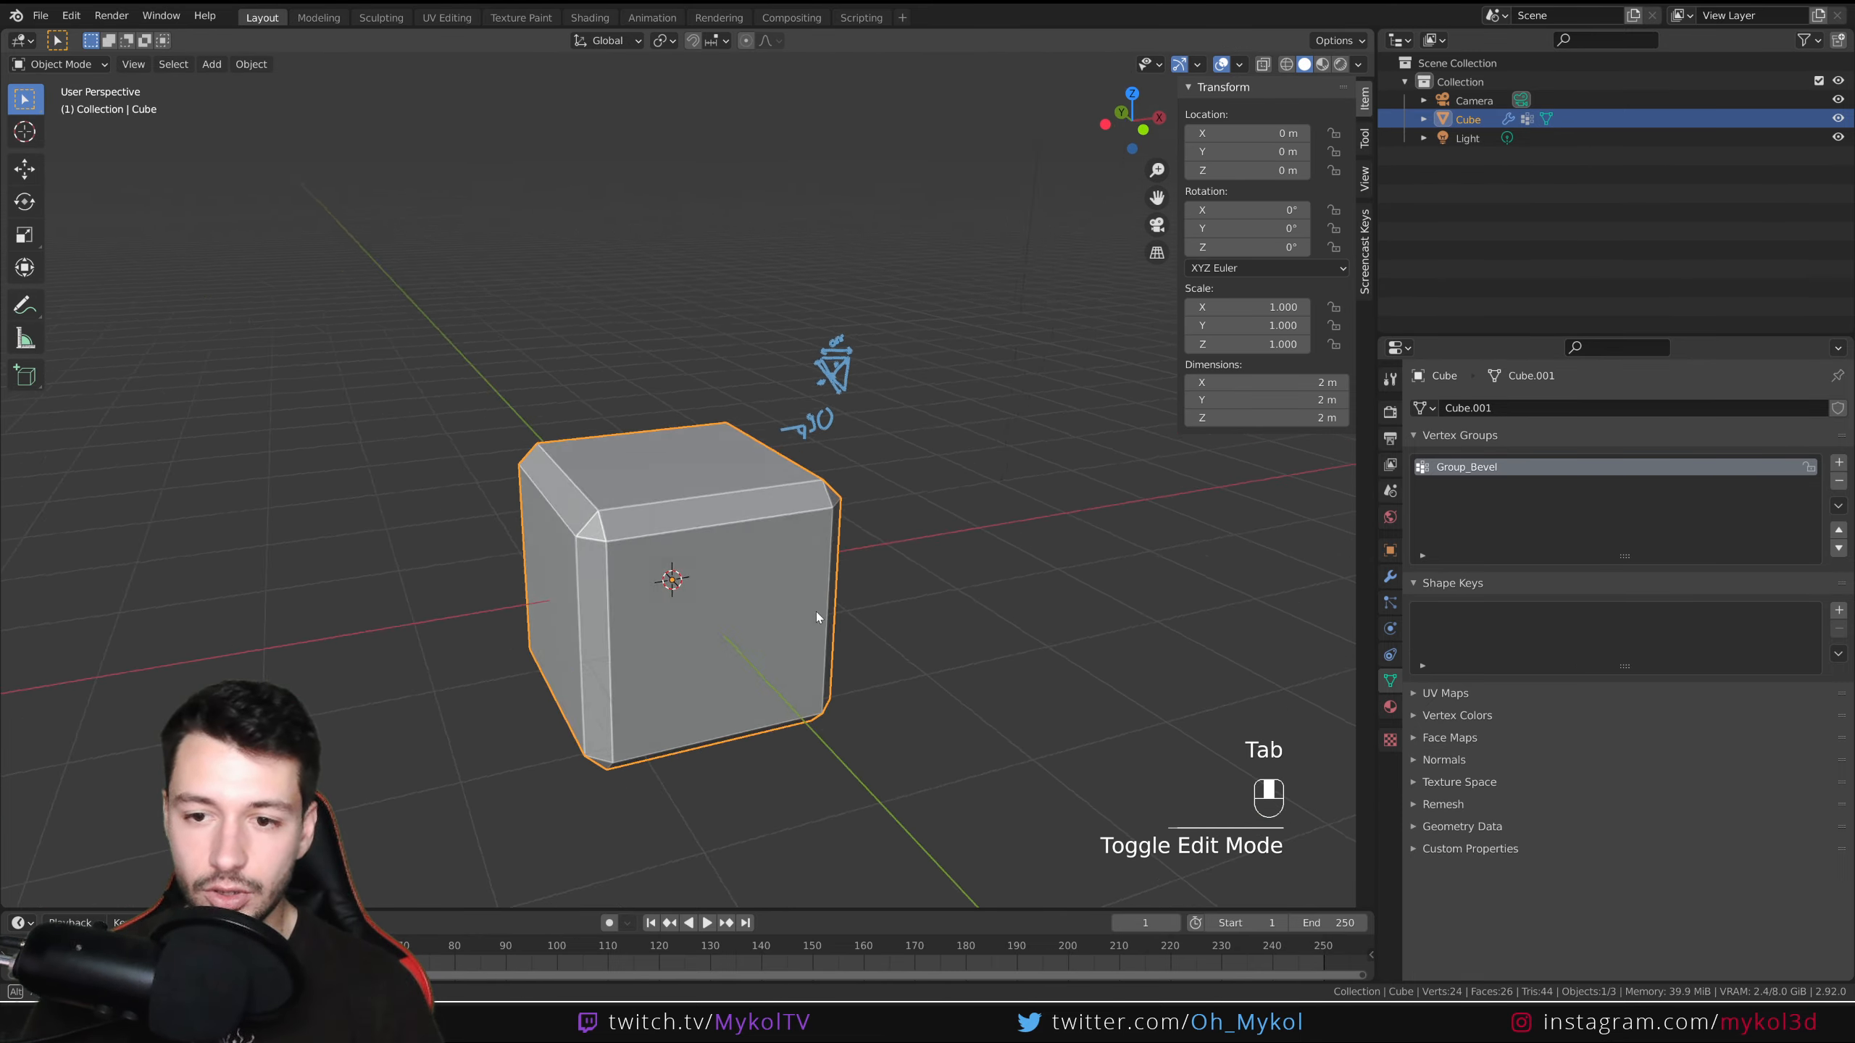
Set the Bevel modifier's vertex group to Group_Bevel and inspect which of the cube's edges are bevelled.
{"action": "left_click", "coordinate": [1390, 577]}
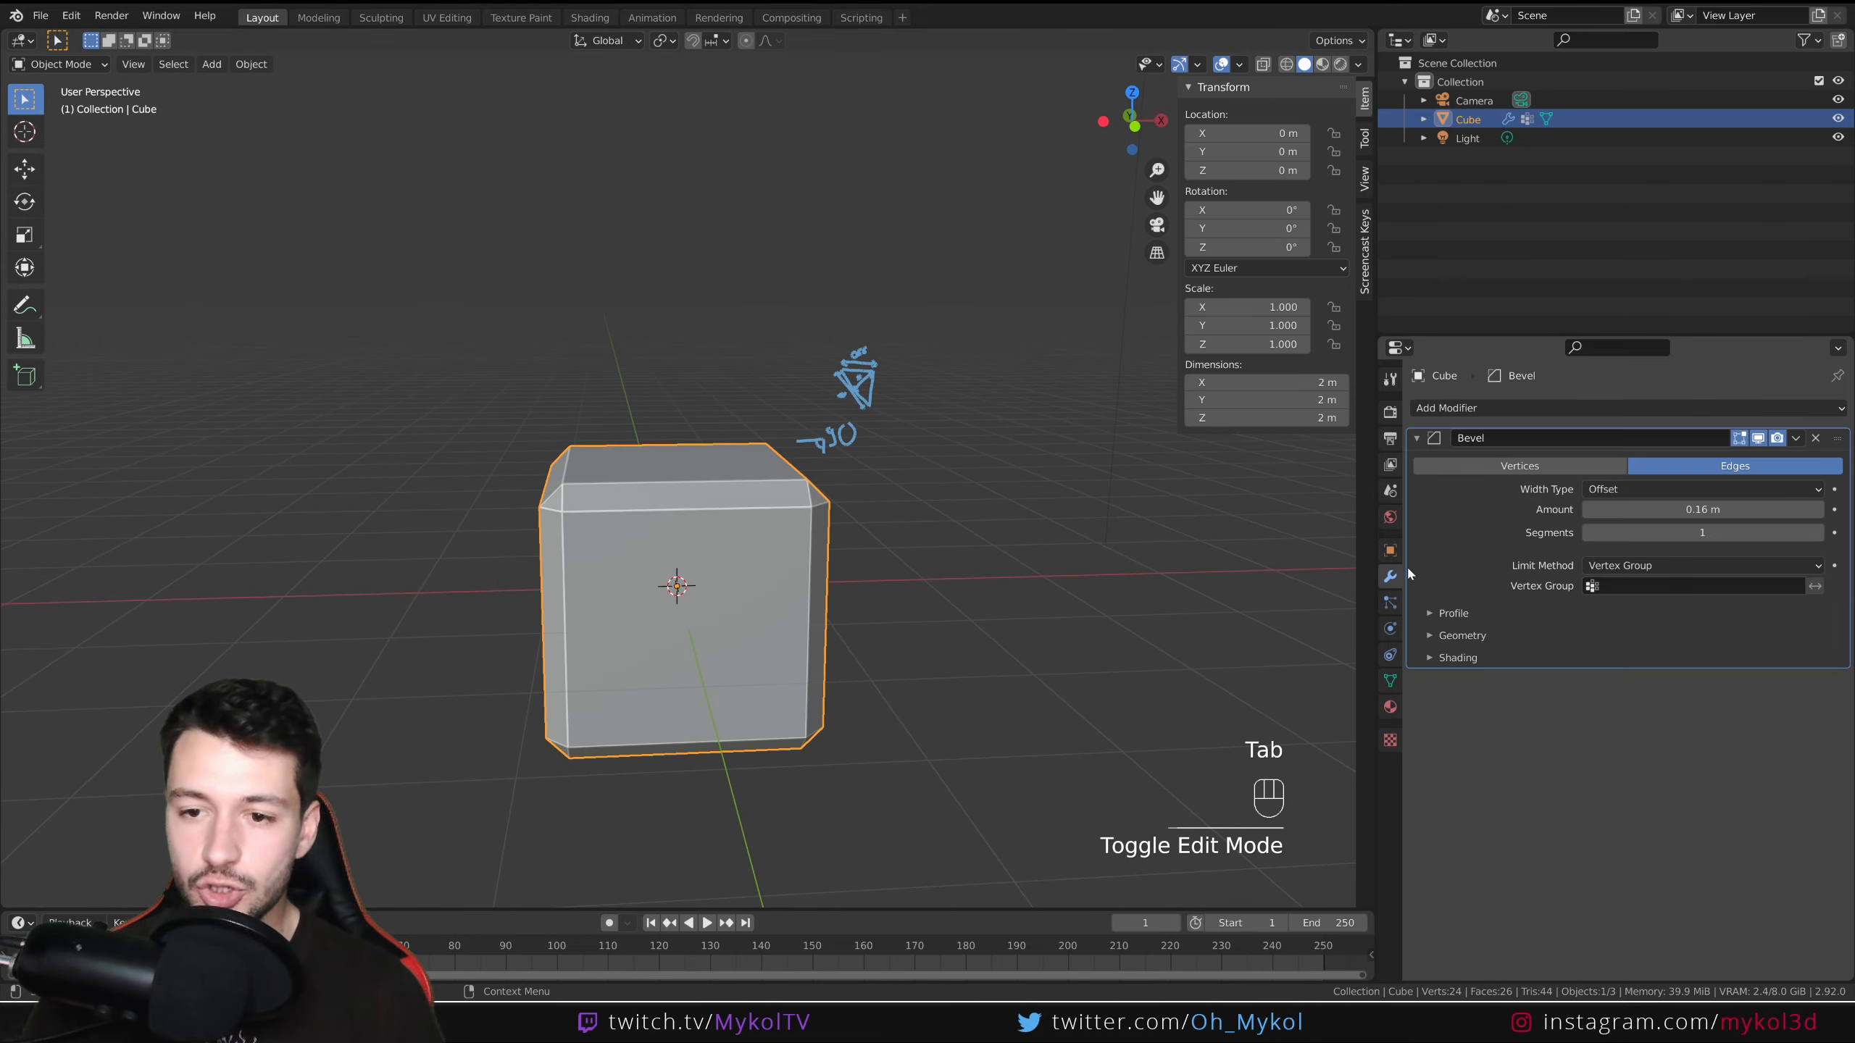
{"action": "middle_click_drag", "start_coordinate": [774, 585], "coordinate": [984, 371]}
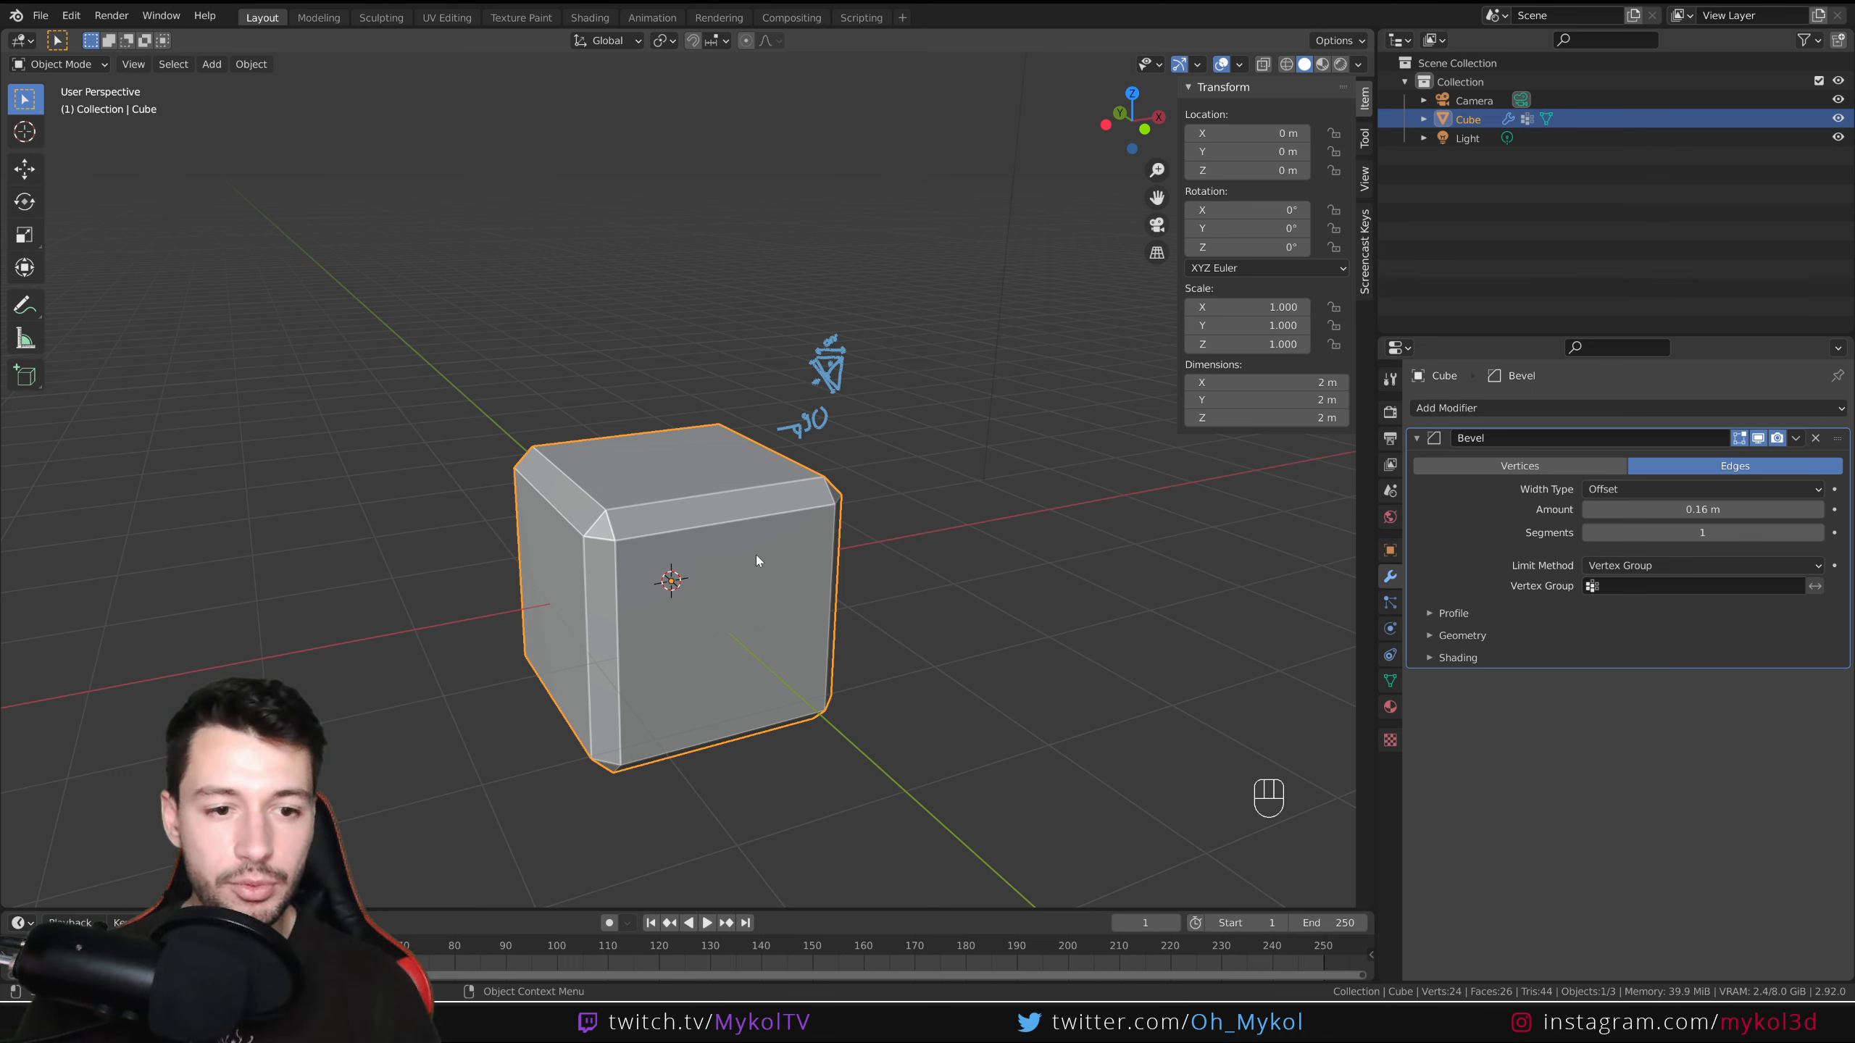
{"action": "scroll", "coordinate": [774, 562], "scroll_direction": "up", "scroll_amount": 2}
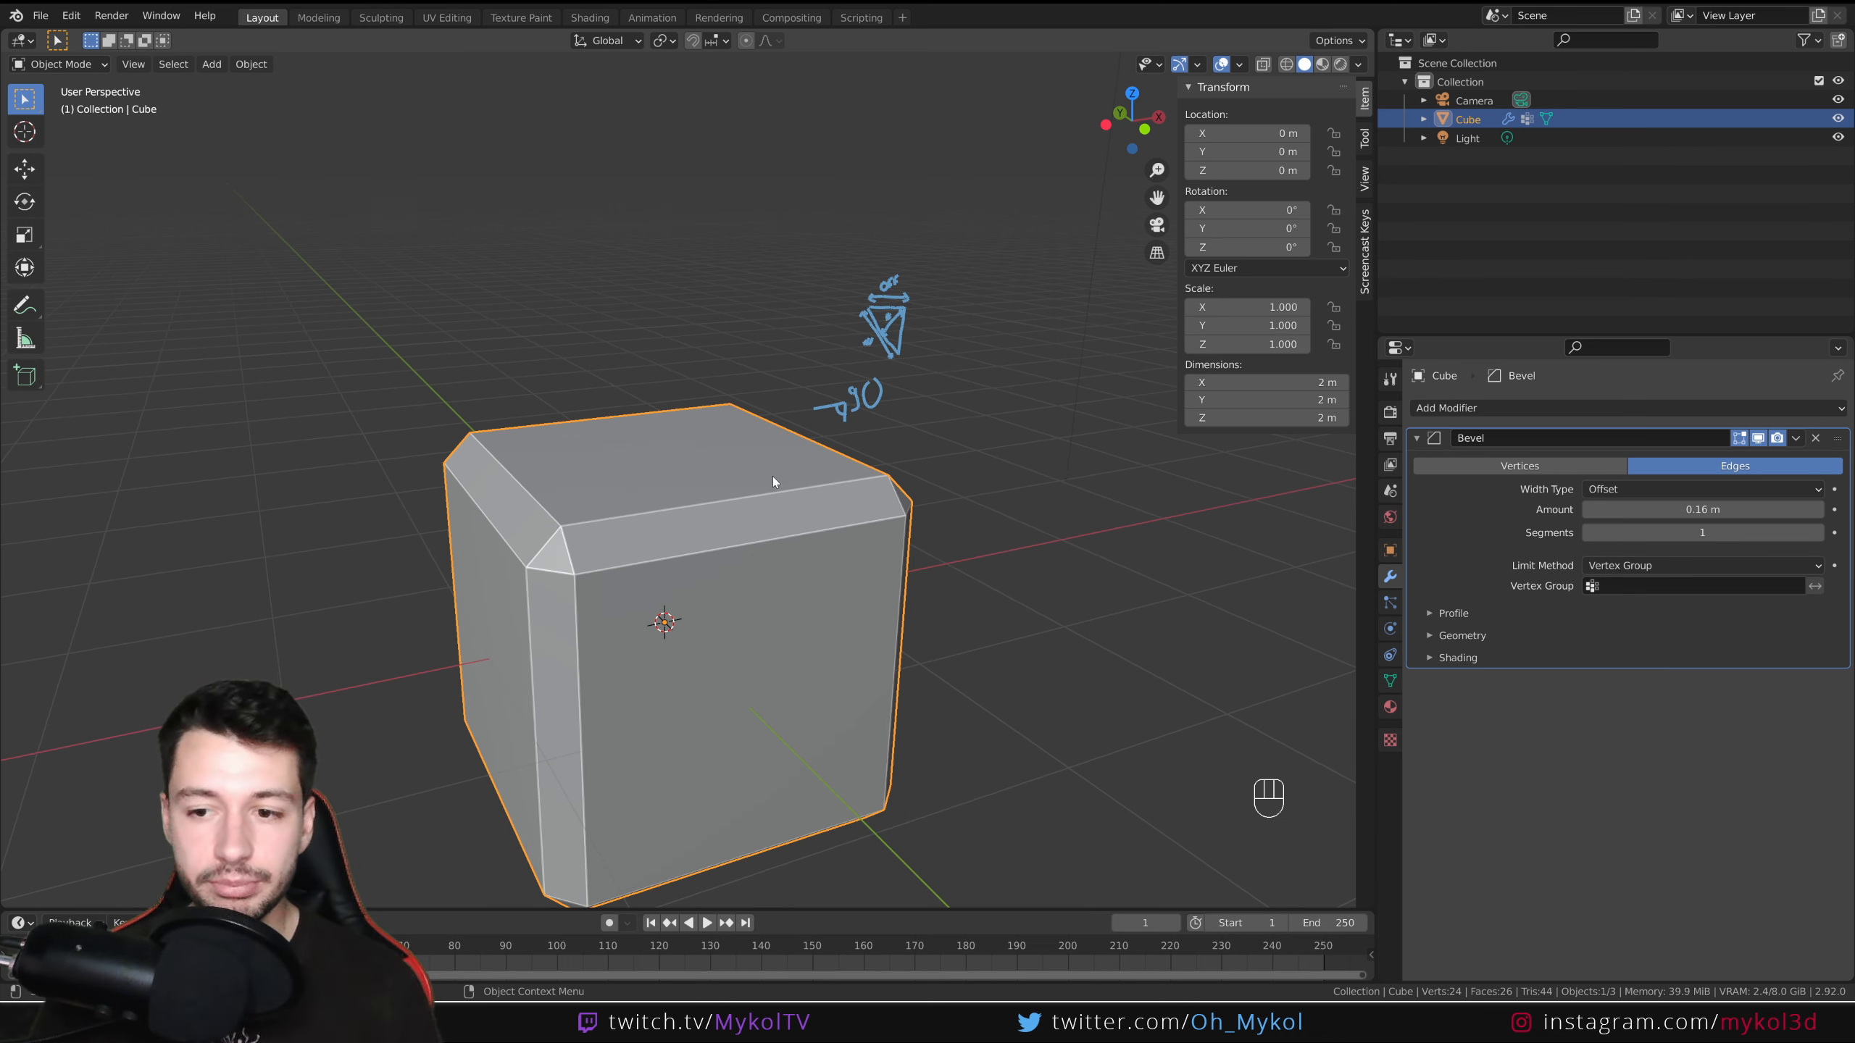
{"action": "middle_click_drag", "start_coordinate": [772, 476], "coordinate": [910, 505], "text": "shift"}
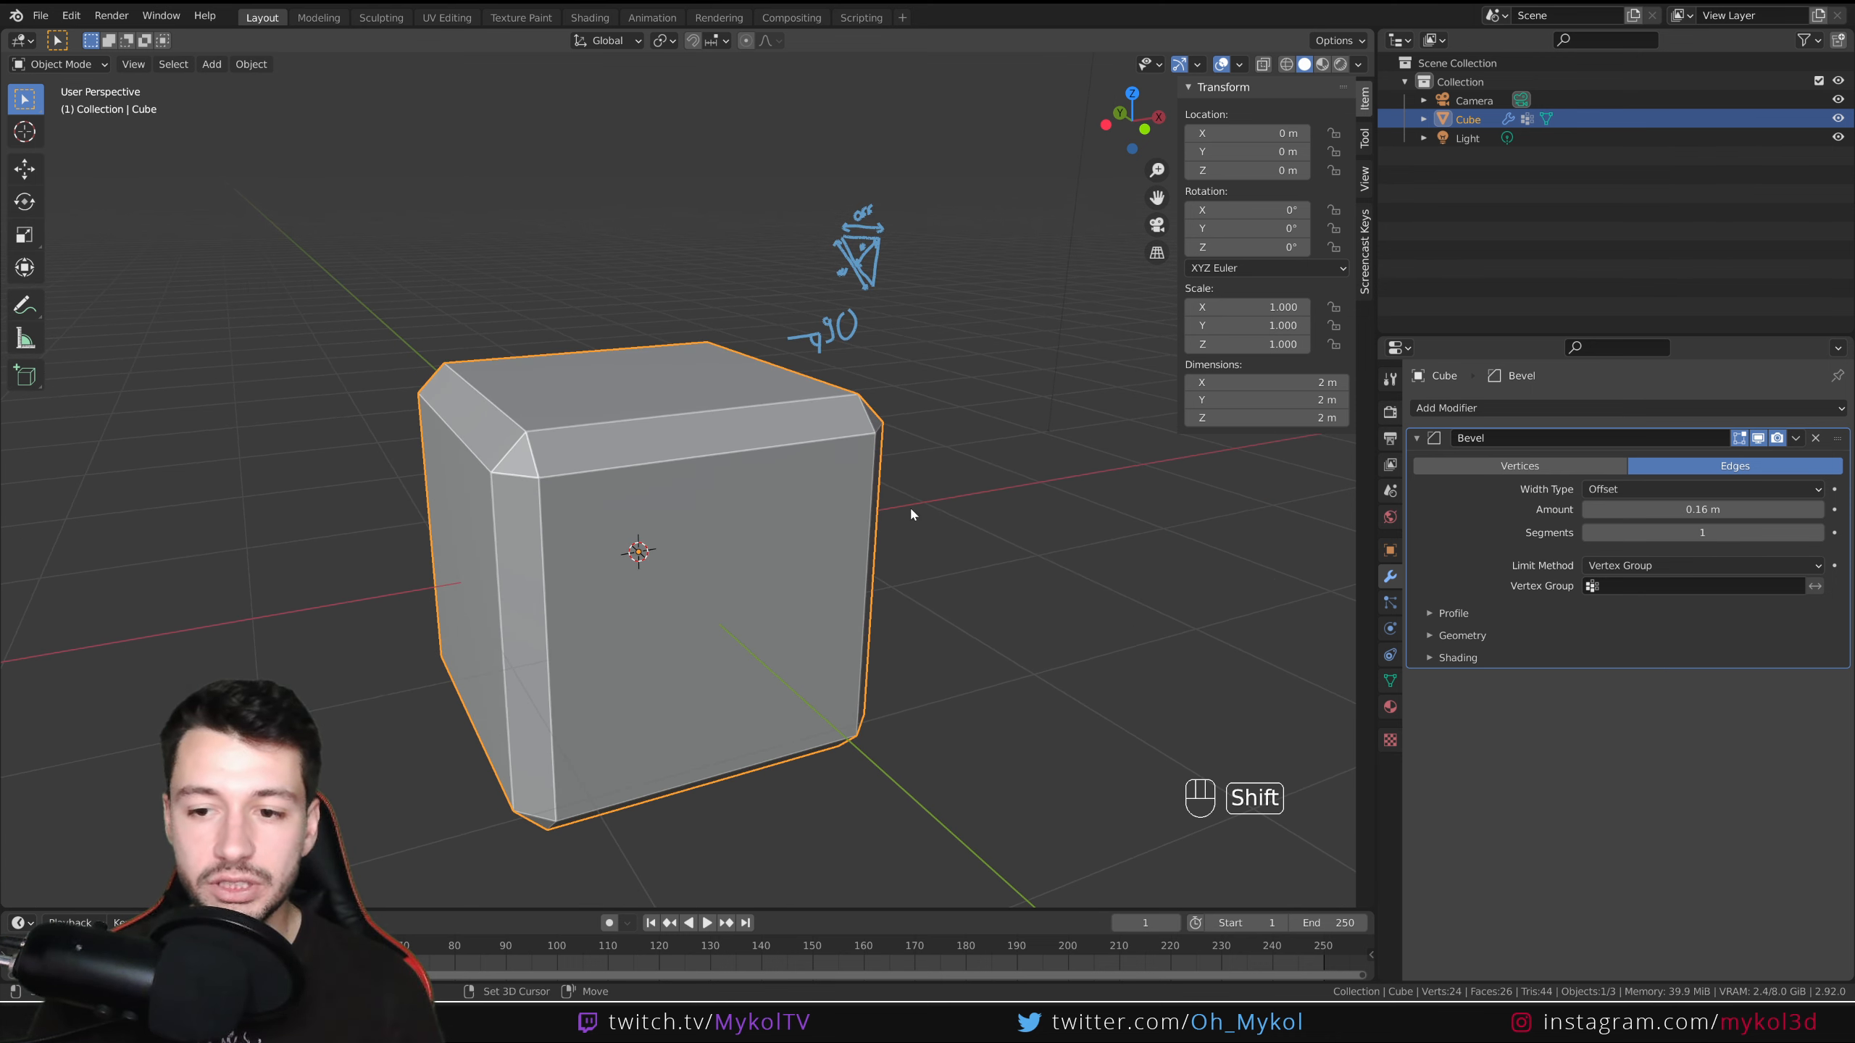
{"action": "left_click", "coordinate": [1622, 589]}
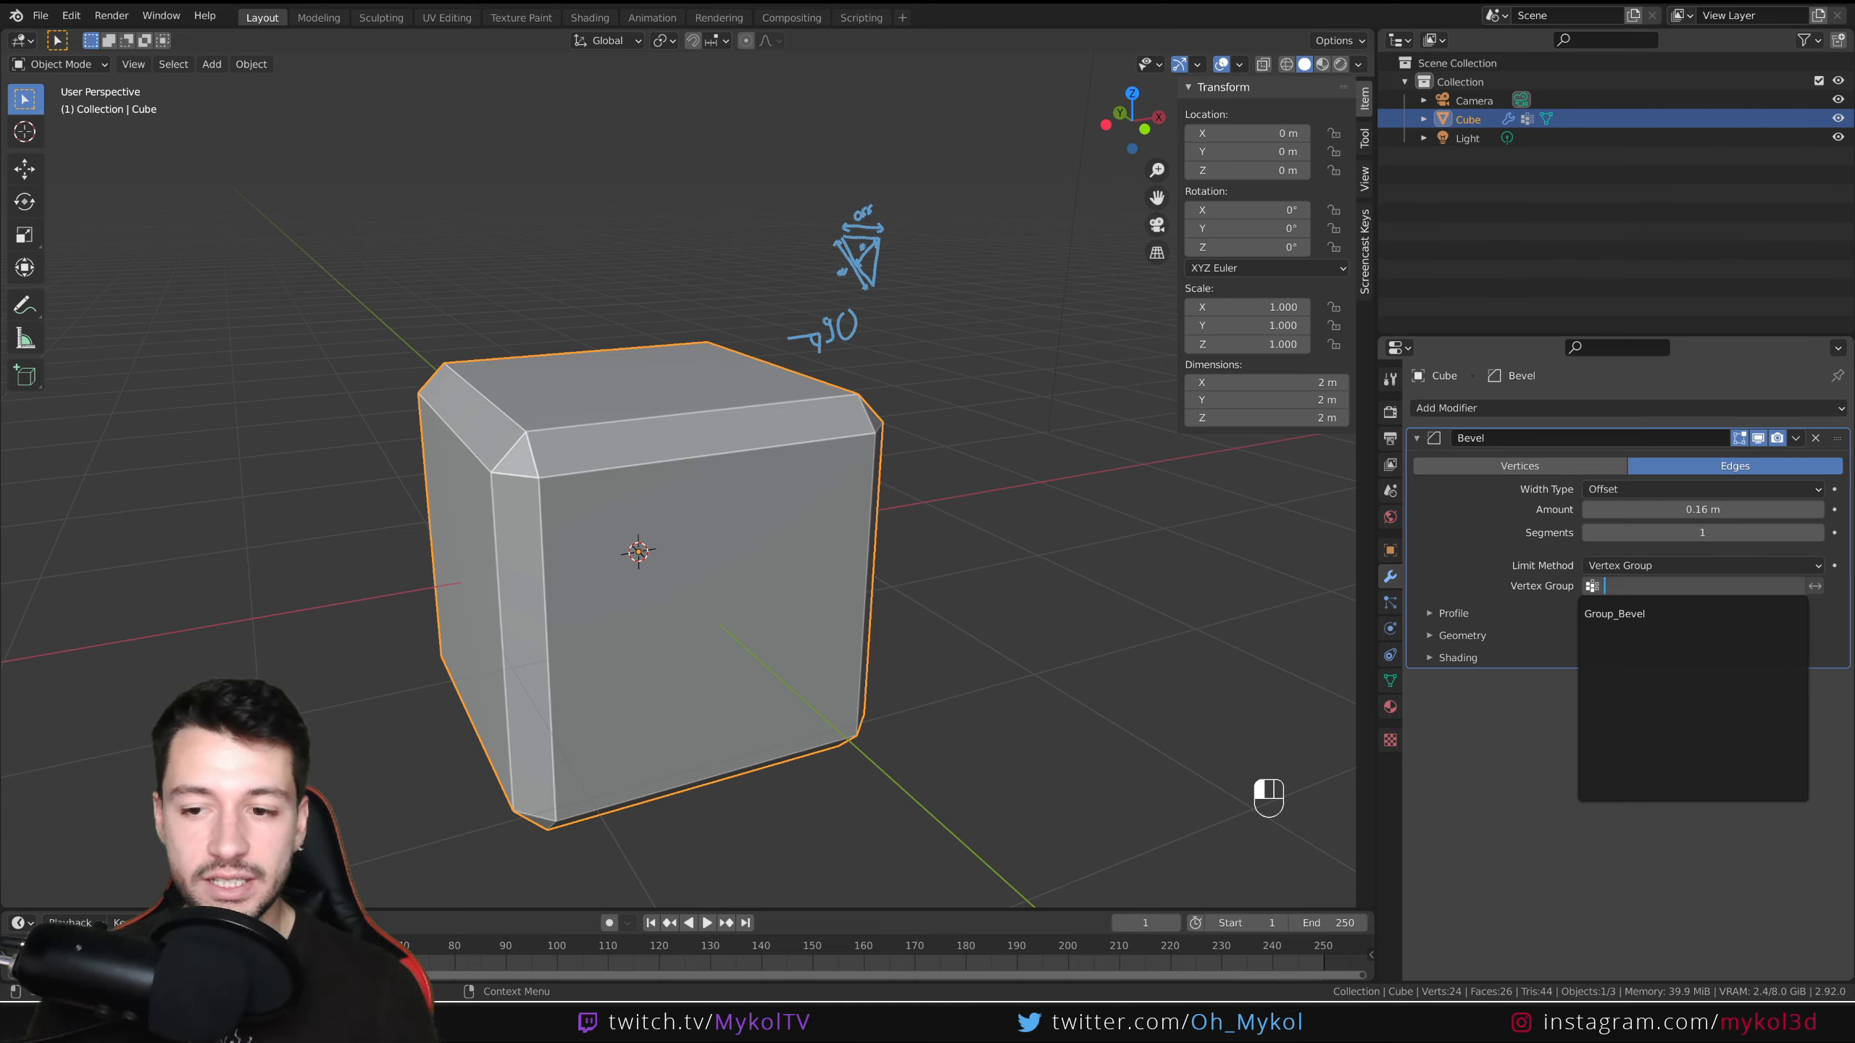
{"action": "left_click", "coordinate": [1599, 614]}
{"action": "middle_click_drag", "start_coordinate": [824, 725], "coordinate": [887, 781]}
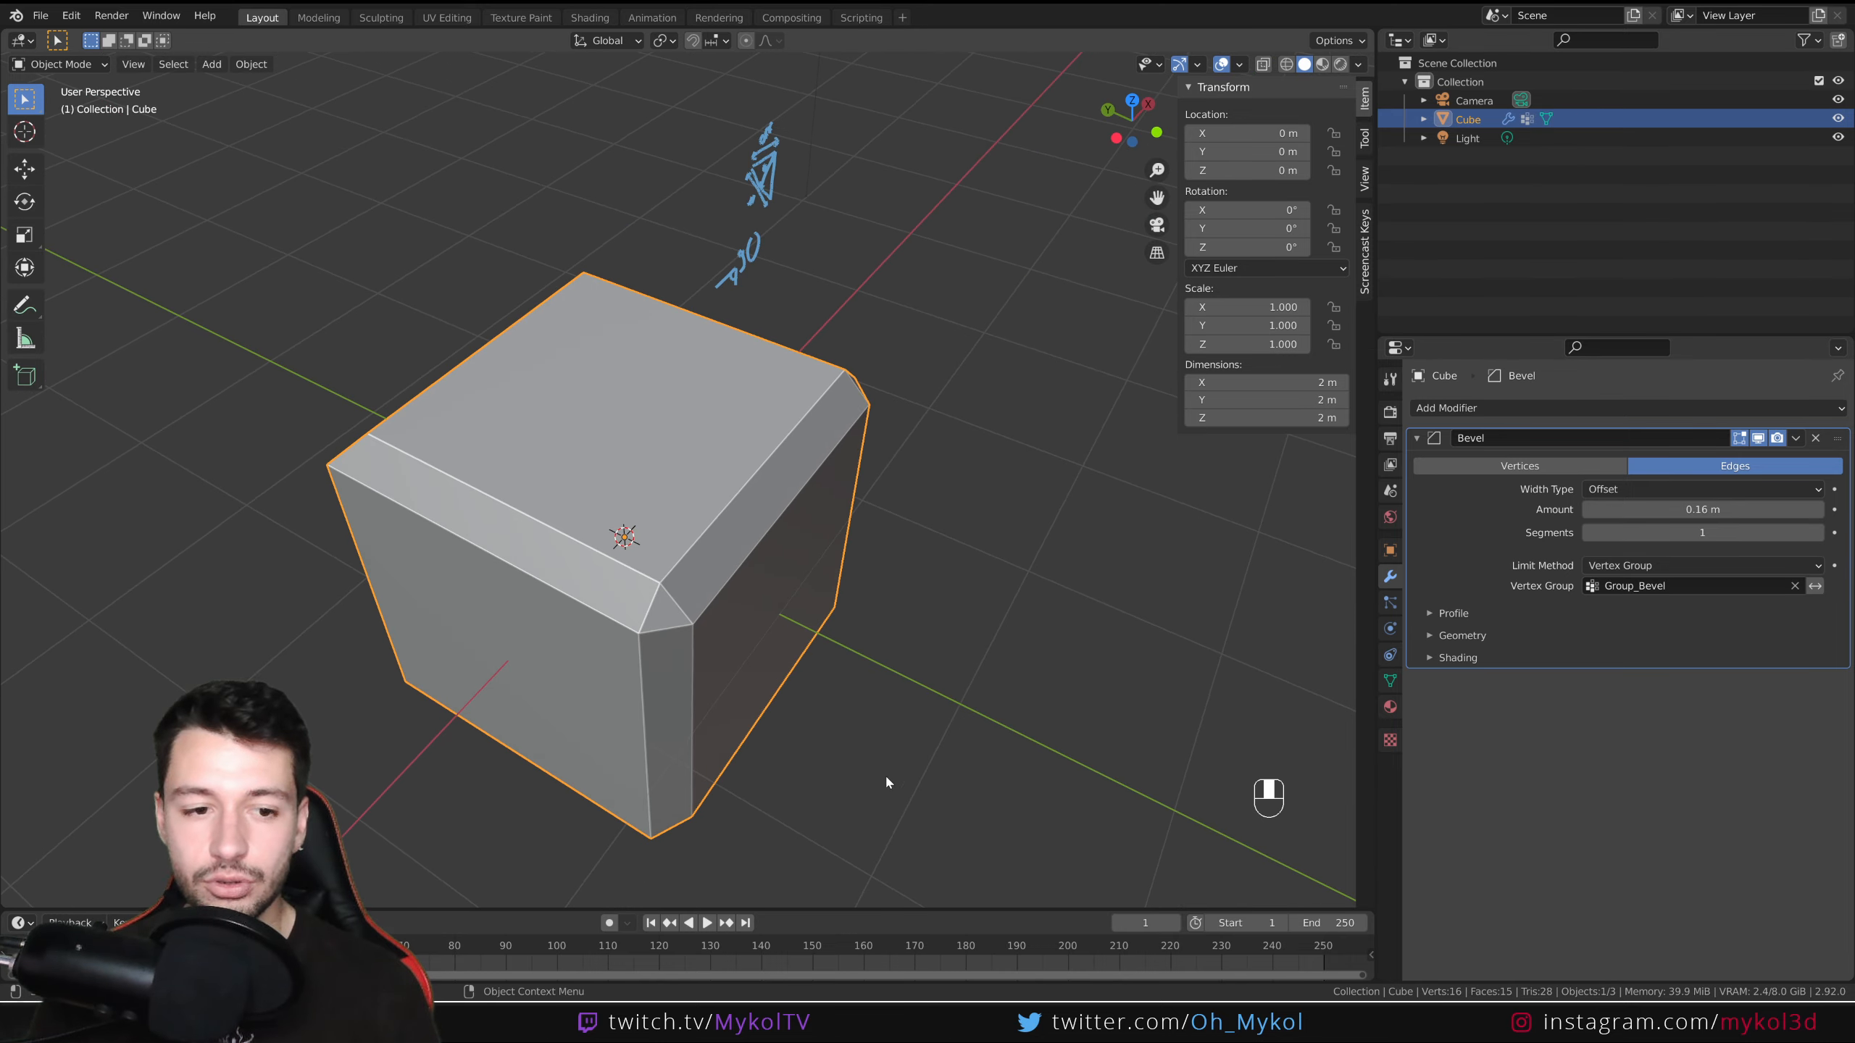
{"action": "middle_click_drag", "start_coordinate": [641, 628], "coordinate": [318, 489]}
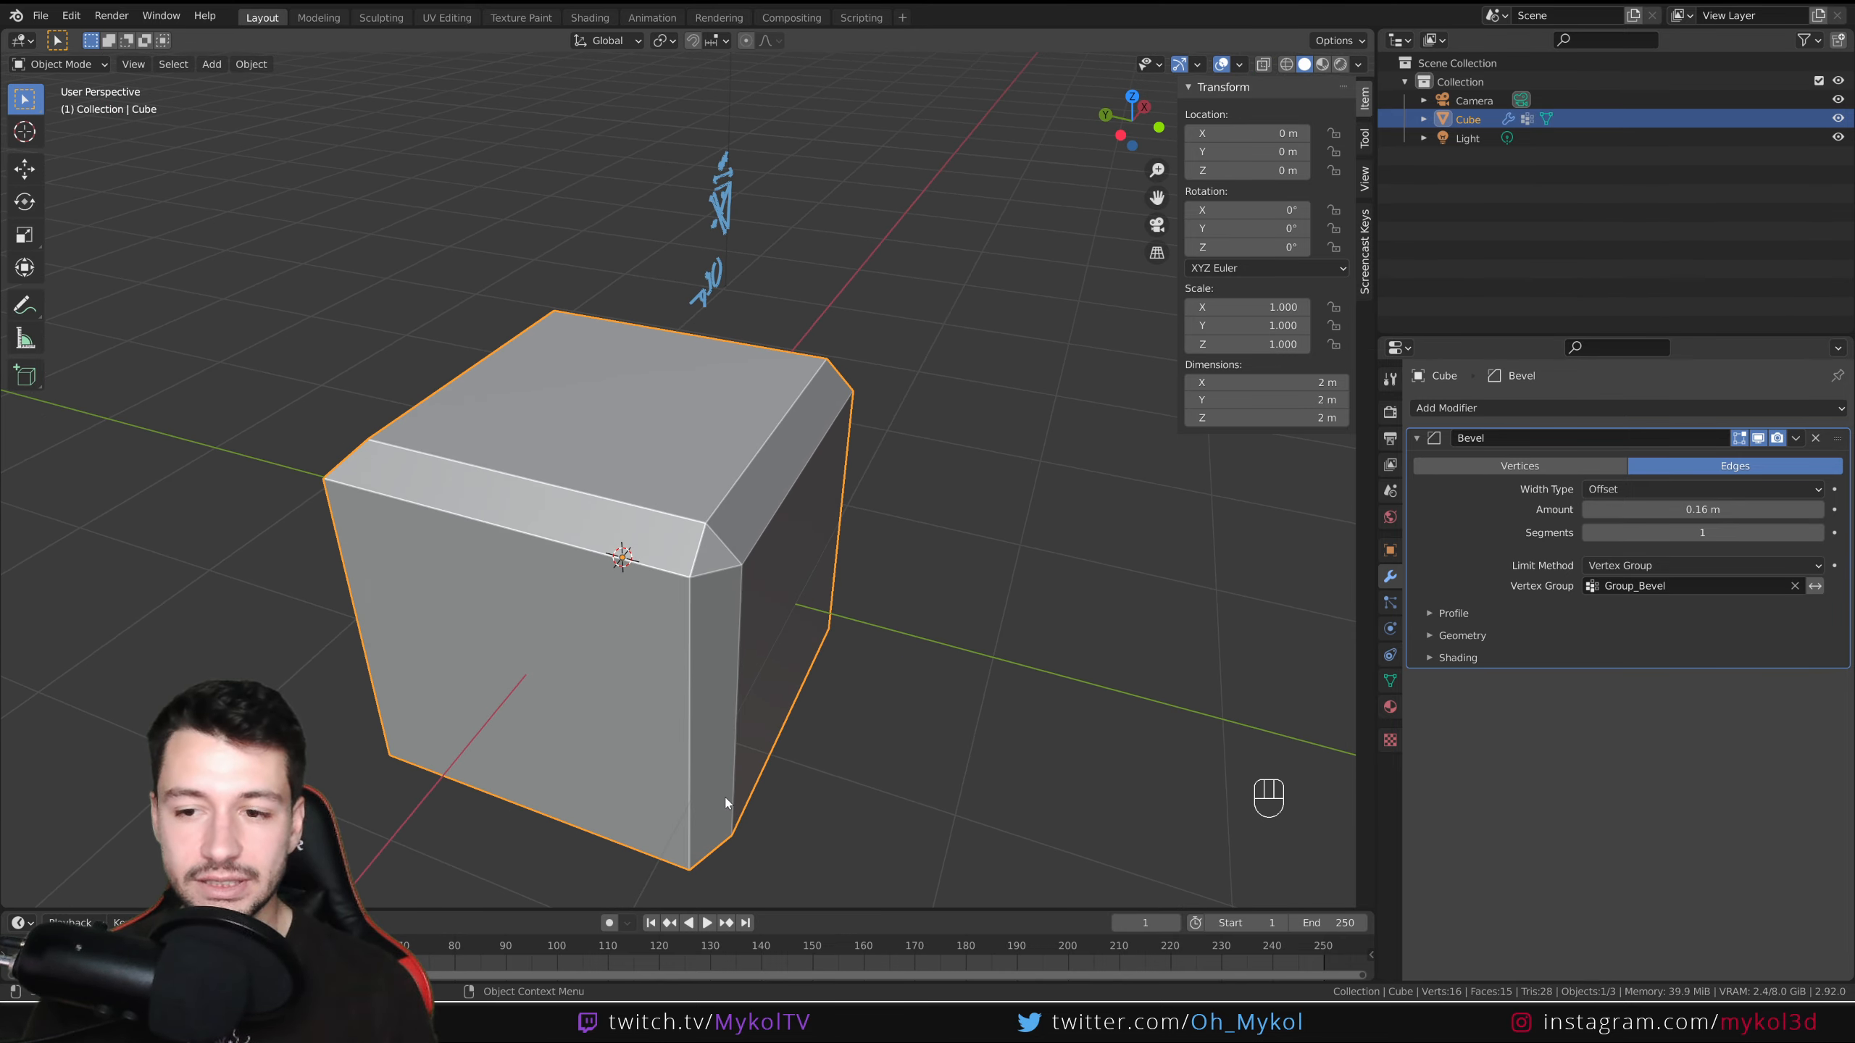
Enter Edit Mode and select the four vertices of the cube's top face.
{"action": "key", "text": "Tab"}
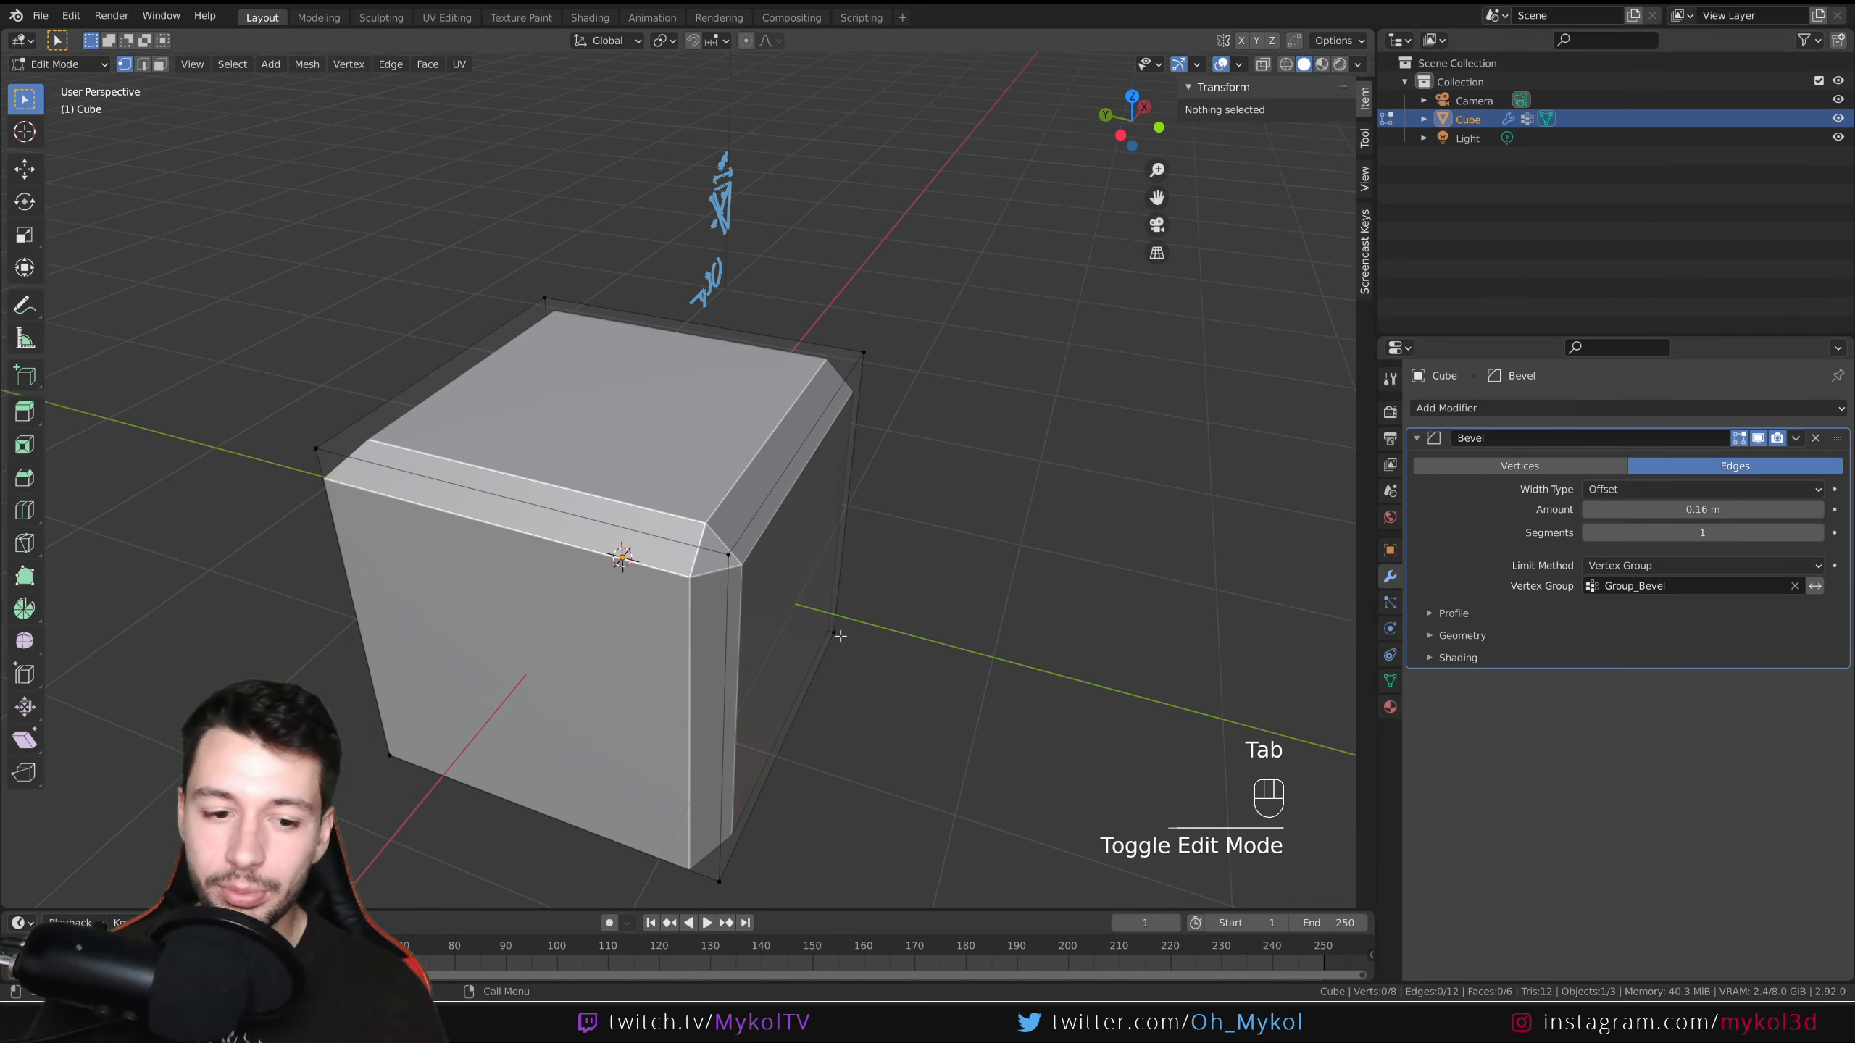
{"action": "left_click", "coordinate": [728, 557], "text": "shift"}
{"action": "left_click", "coordinate": [315, 448], "text": "shift"}
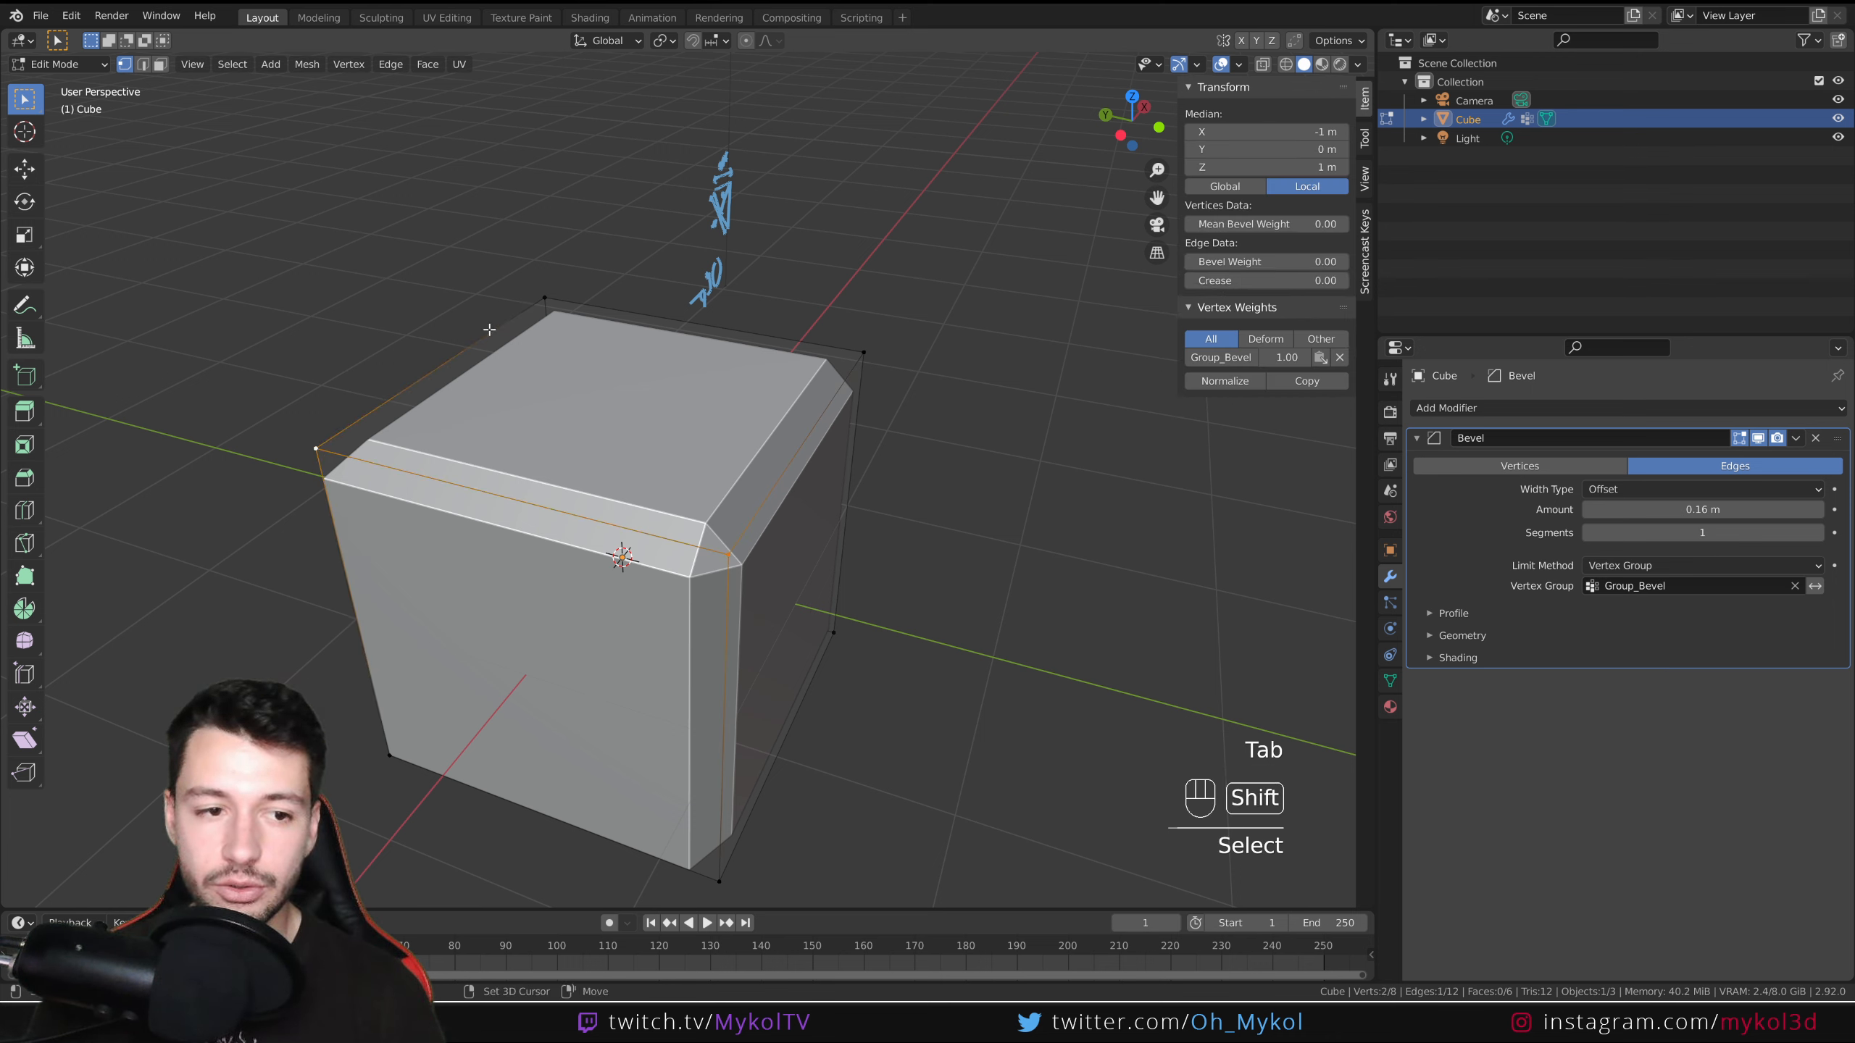
{"action": "left_click", "coordinate": [544, 298], "text": "shift"}
{"action": "left_click", "coordinate": [864, 350], "text": "shift"}
Add a second vertex group named Group2 and assign the selected top vertices to it.
{"action": "left_click", "coordinate": [1390, 680]}
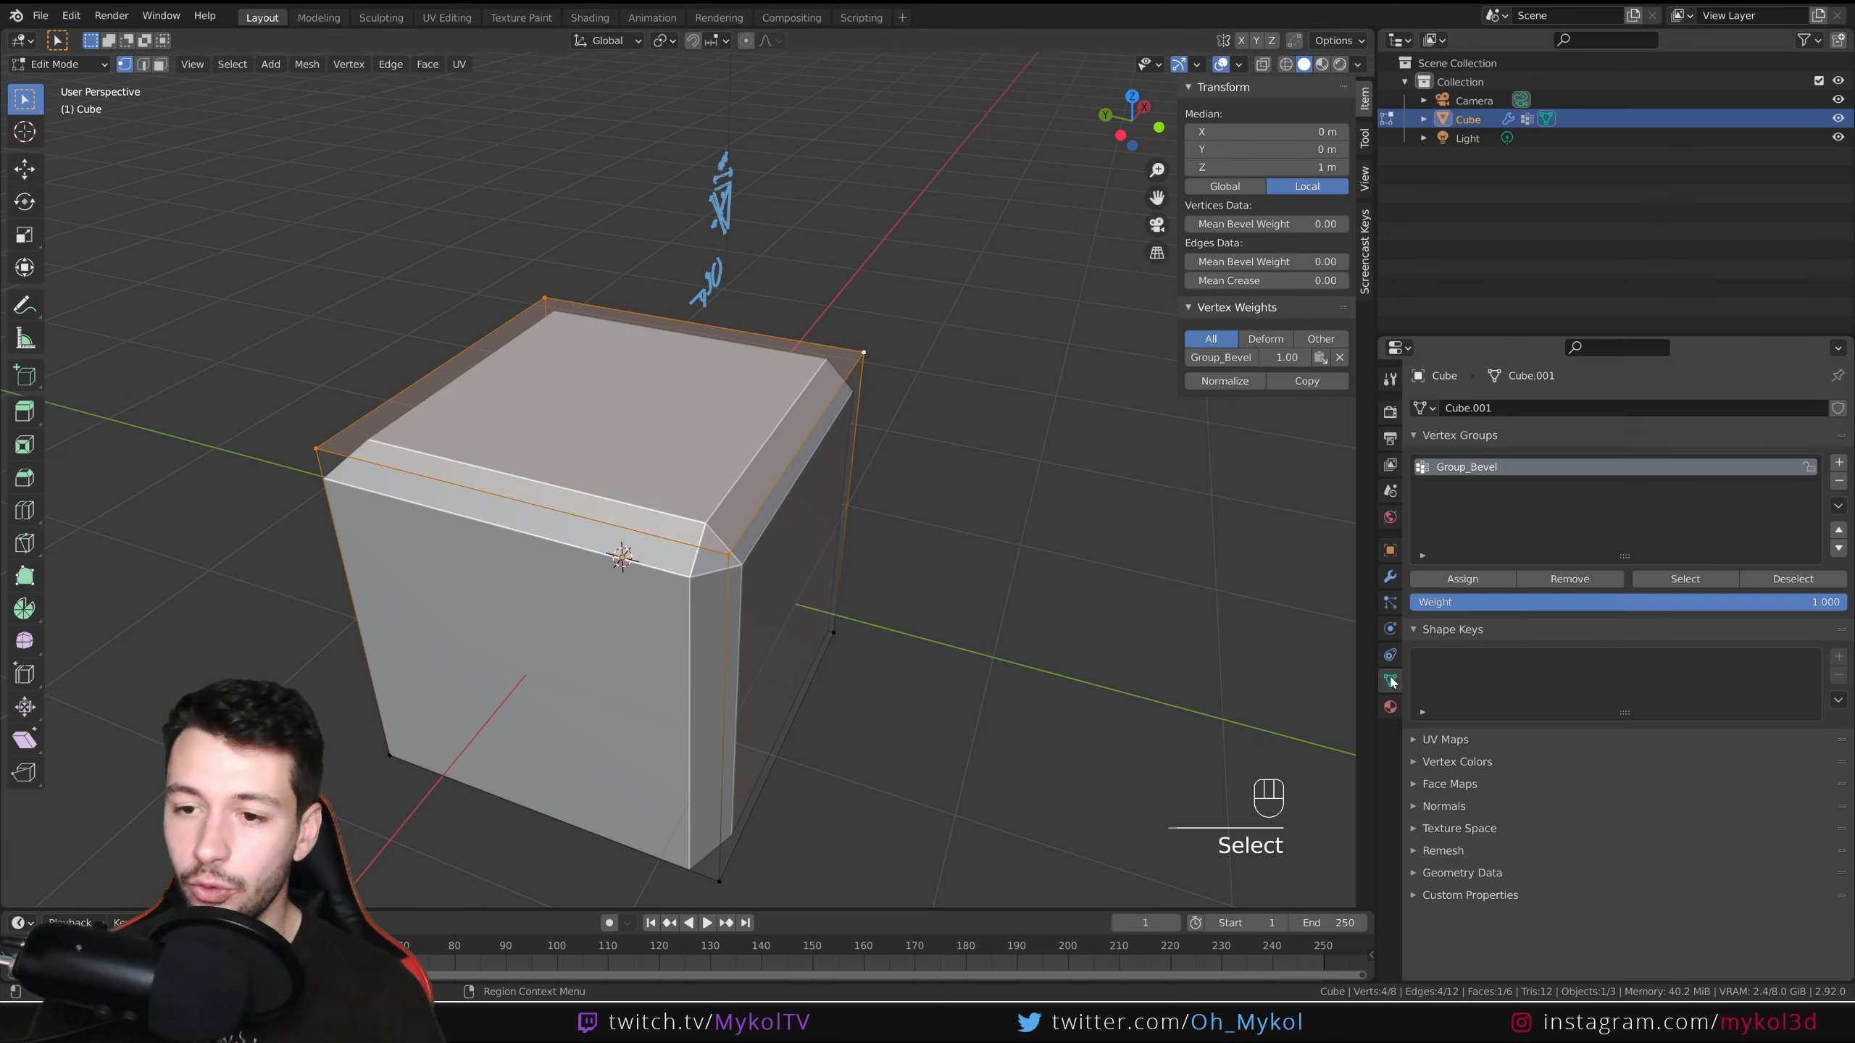
{"action": "left_click", "coordinate": [1839, 463]}
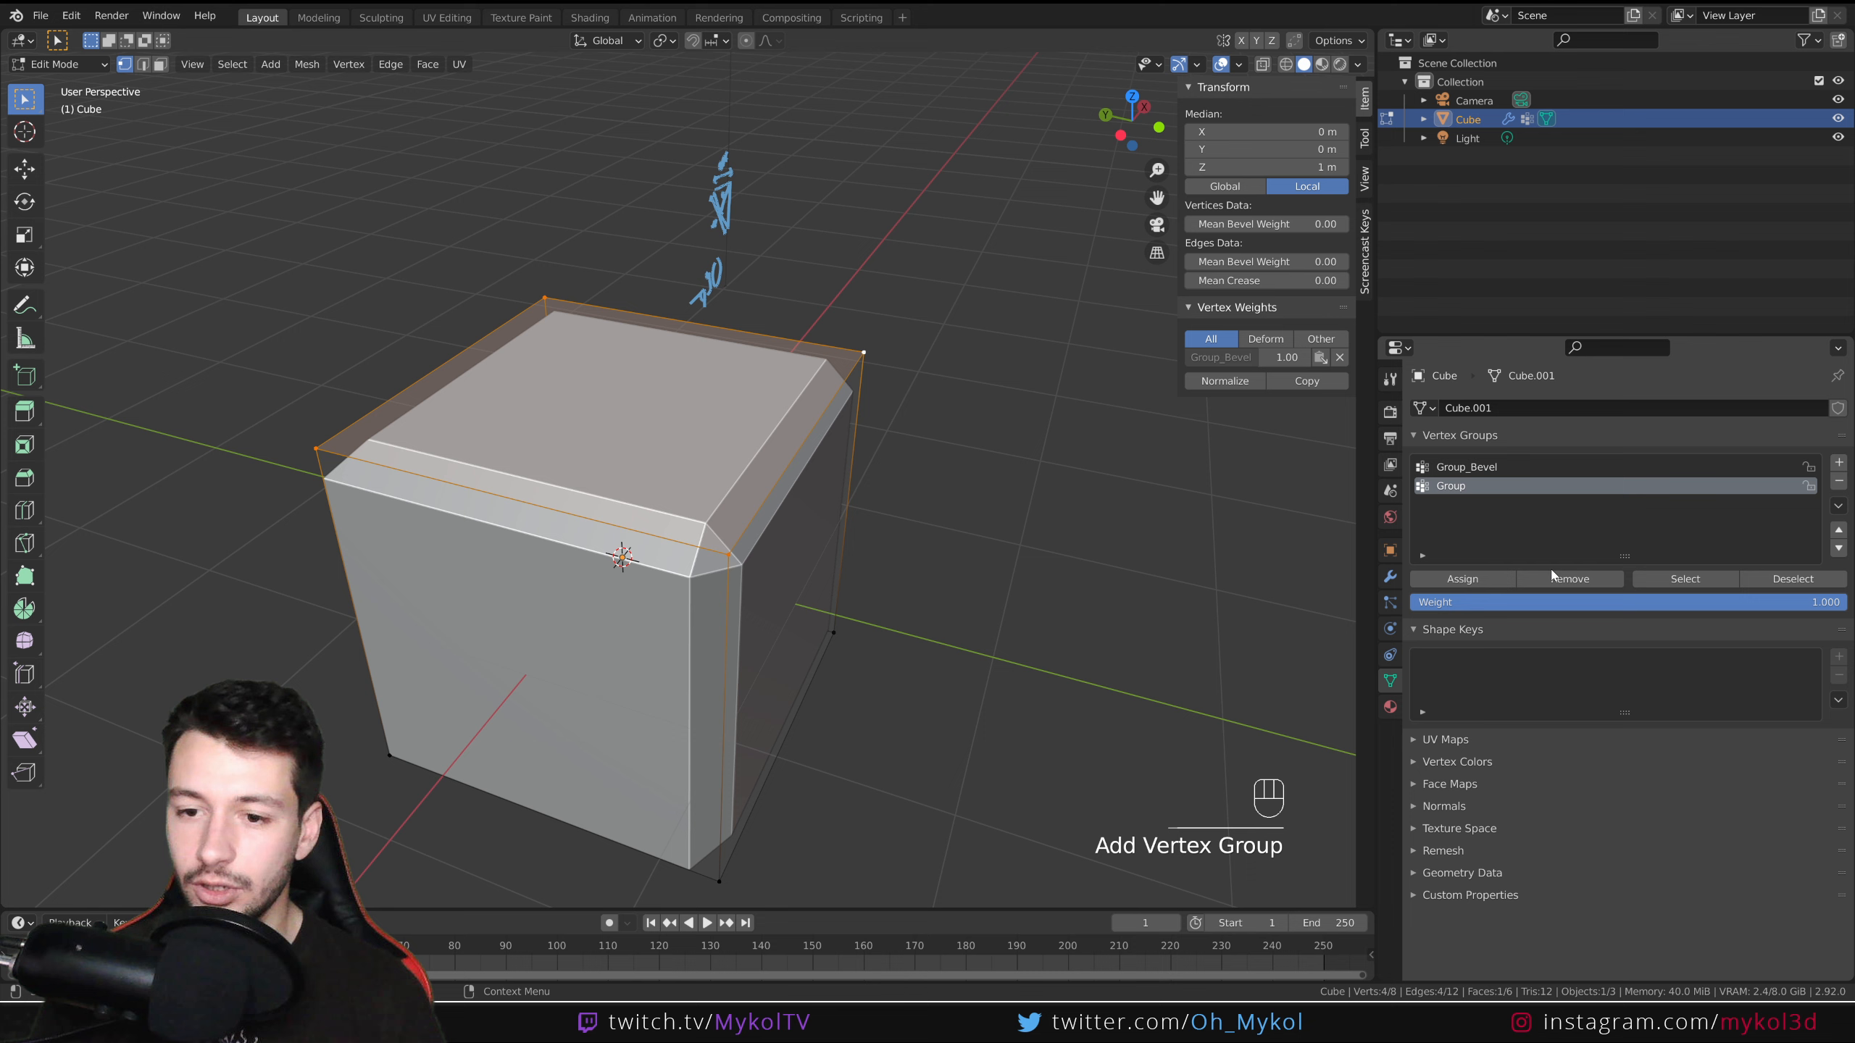
{"action": "double_click", "coordinate": [1492, 492]}
{"action": "left_click", "coordinate": [1503, 490]}
{"action": "type", "text": "2"}
{"action": "key", "text": "Return"}
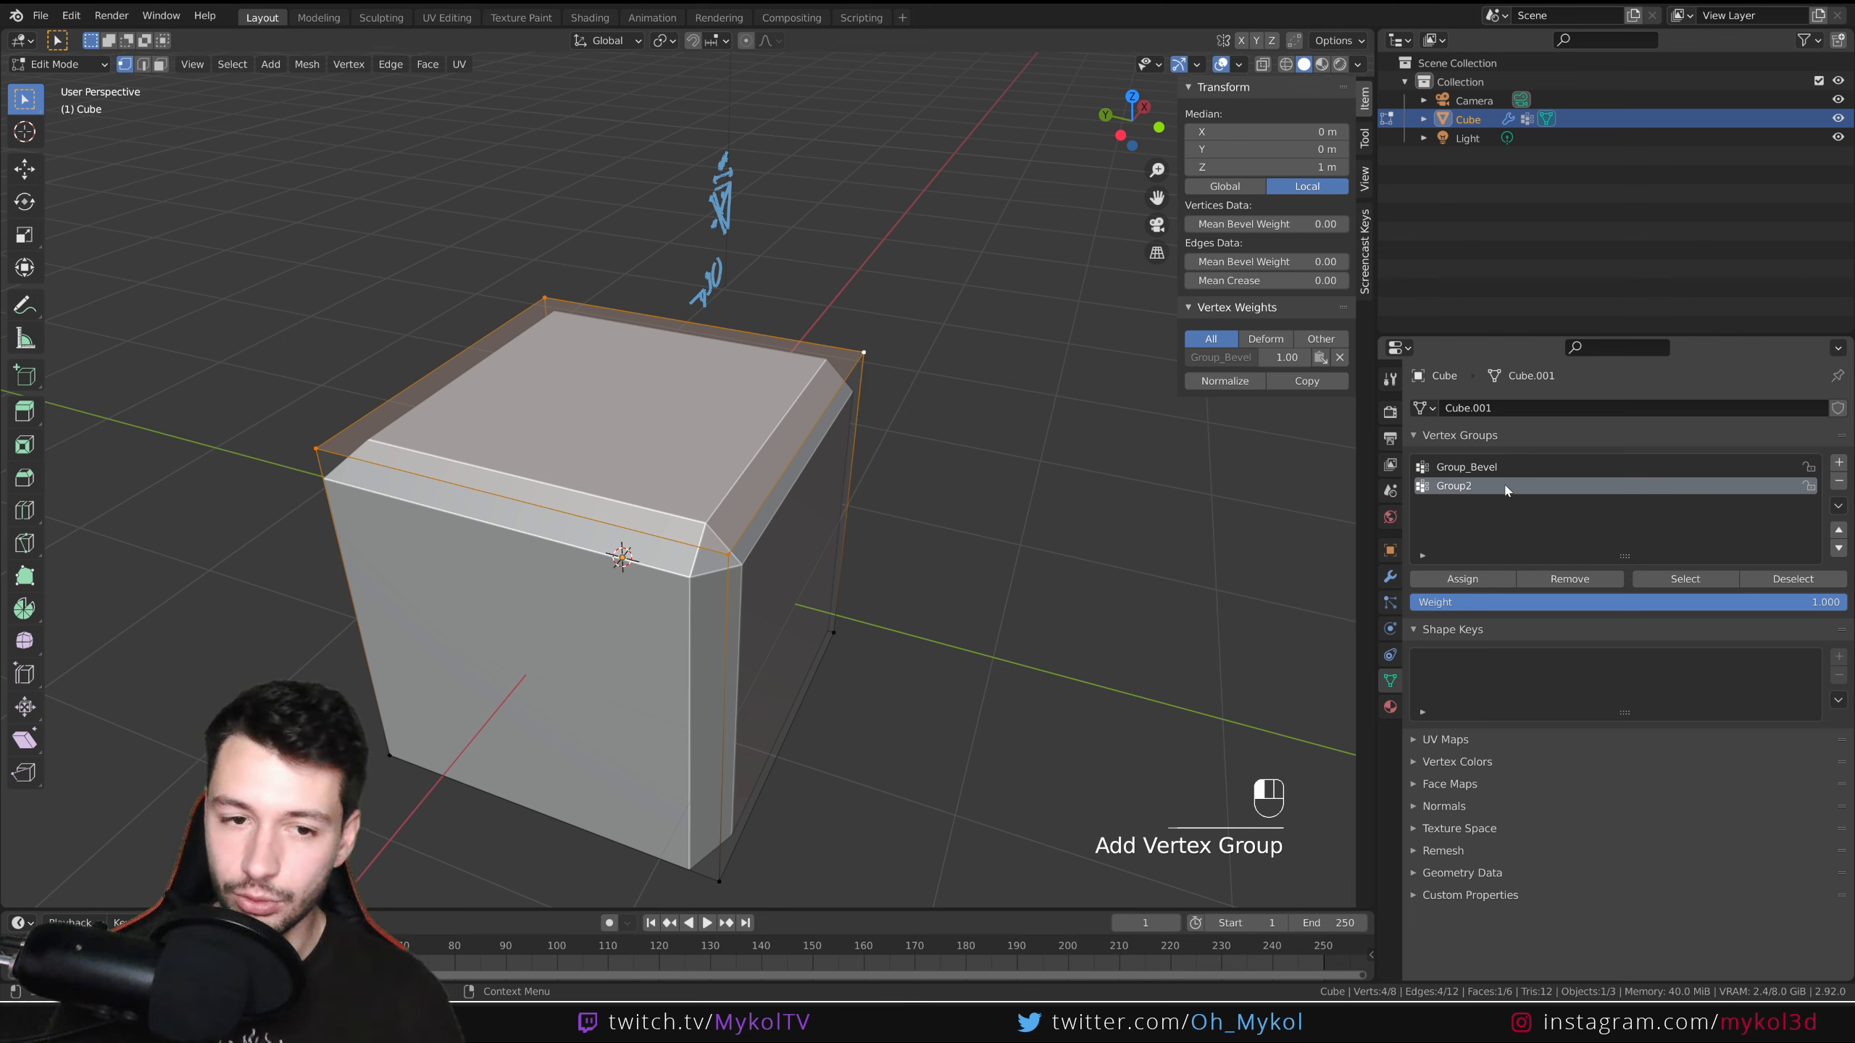
{"action": "left_click", "coordinate": [1463, 579]}
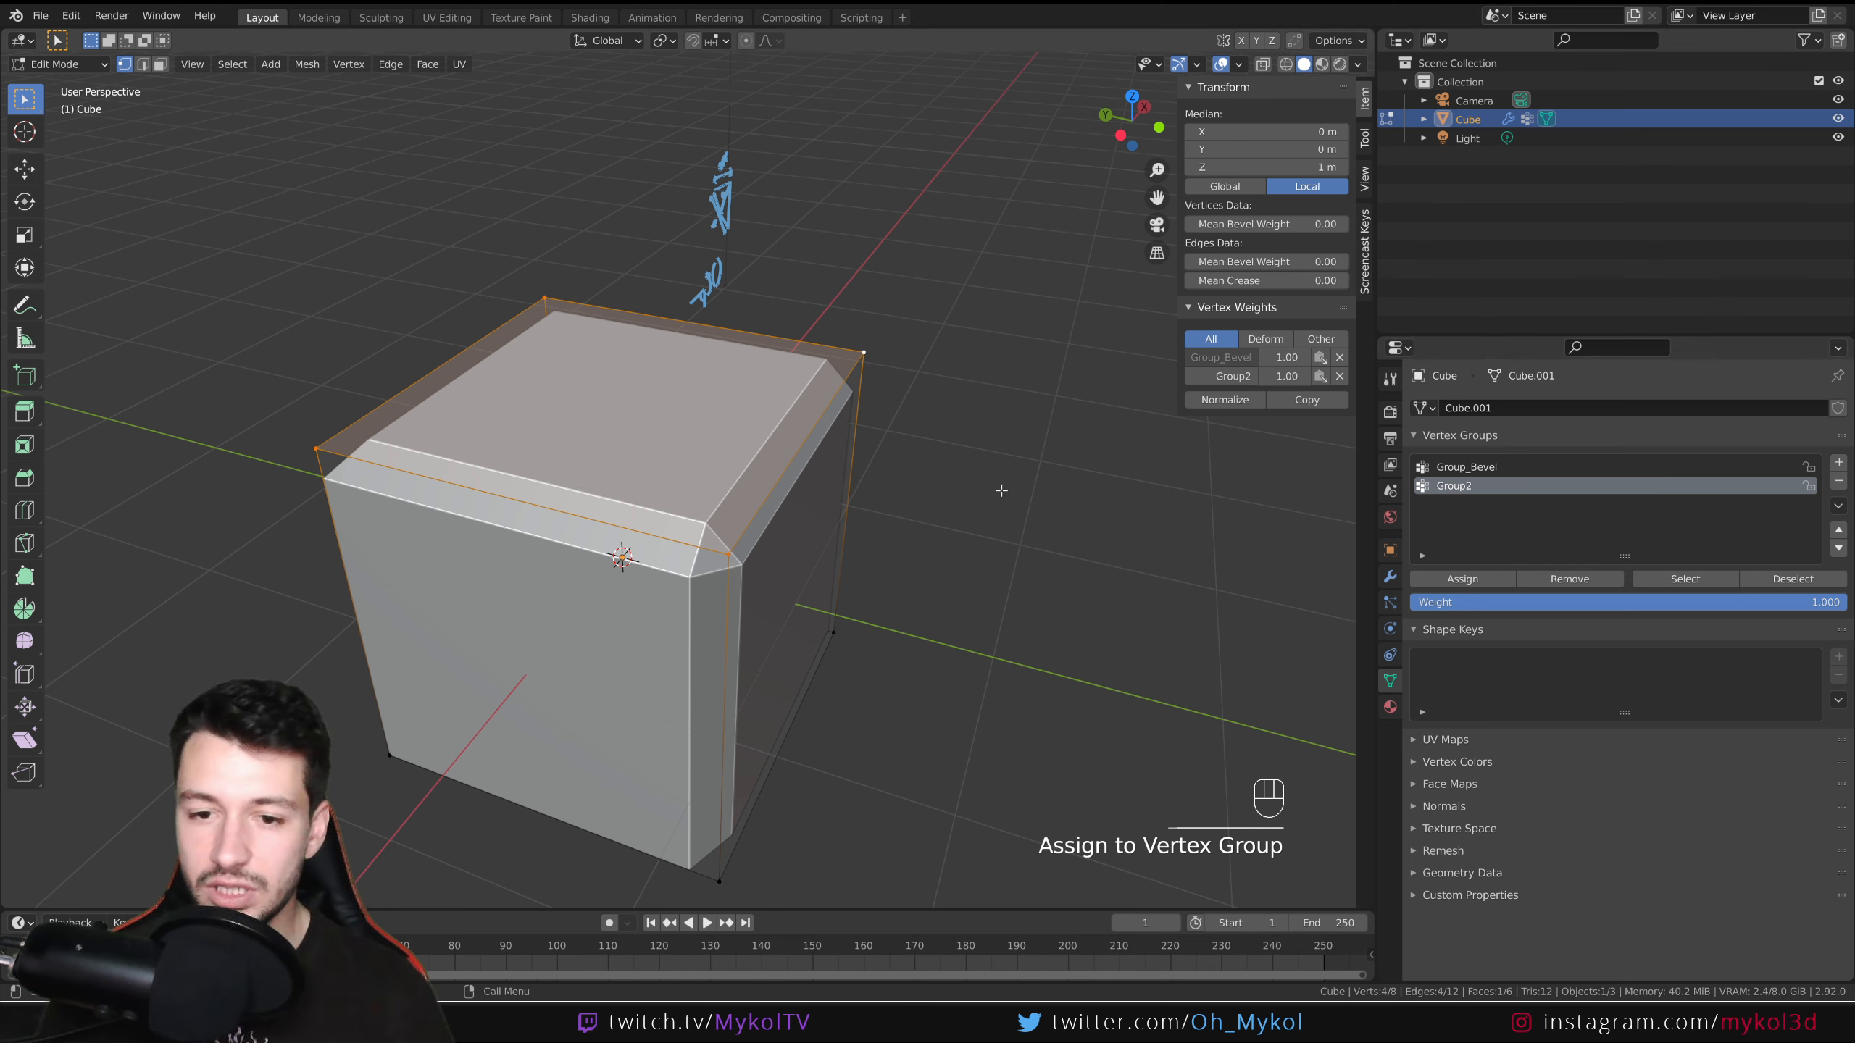
Return to Object Mode, set the Bevel modifier's vertex group to Group2 and inspect the bevelled top edges.
{"action": "key", "text": "Tab"}
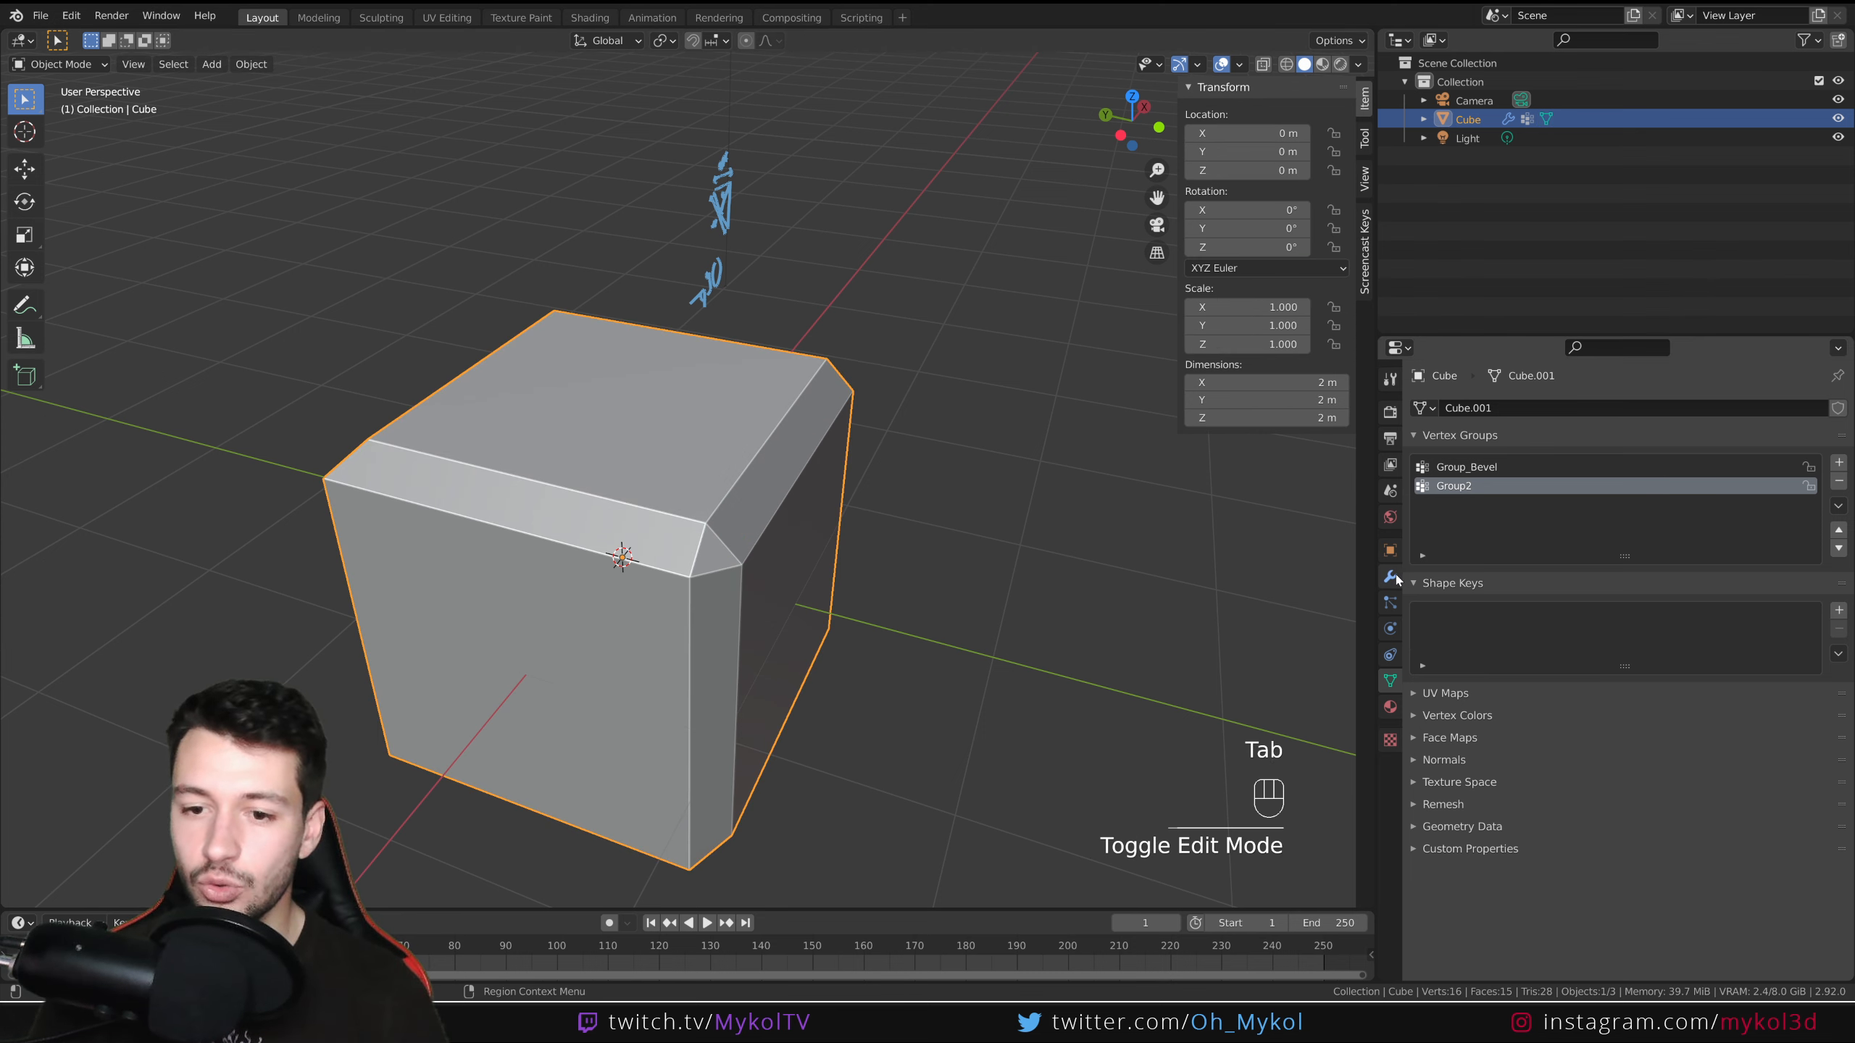
{"action": "left_click", "coordinate": [1390, 576]}
{"action": "left_click", "coordinate": [1680, 586]}
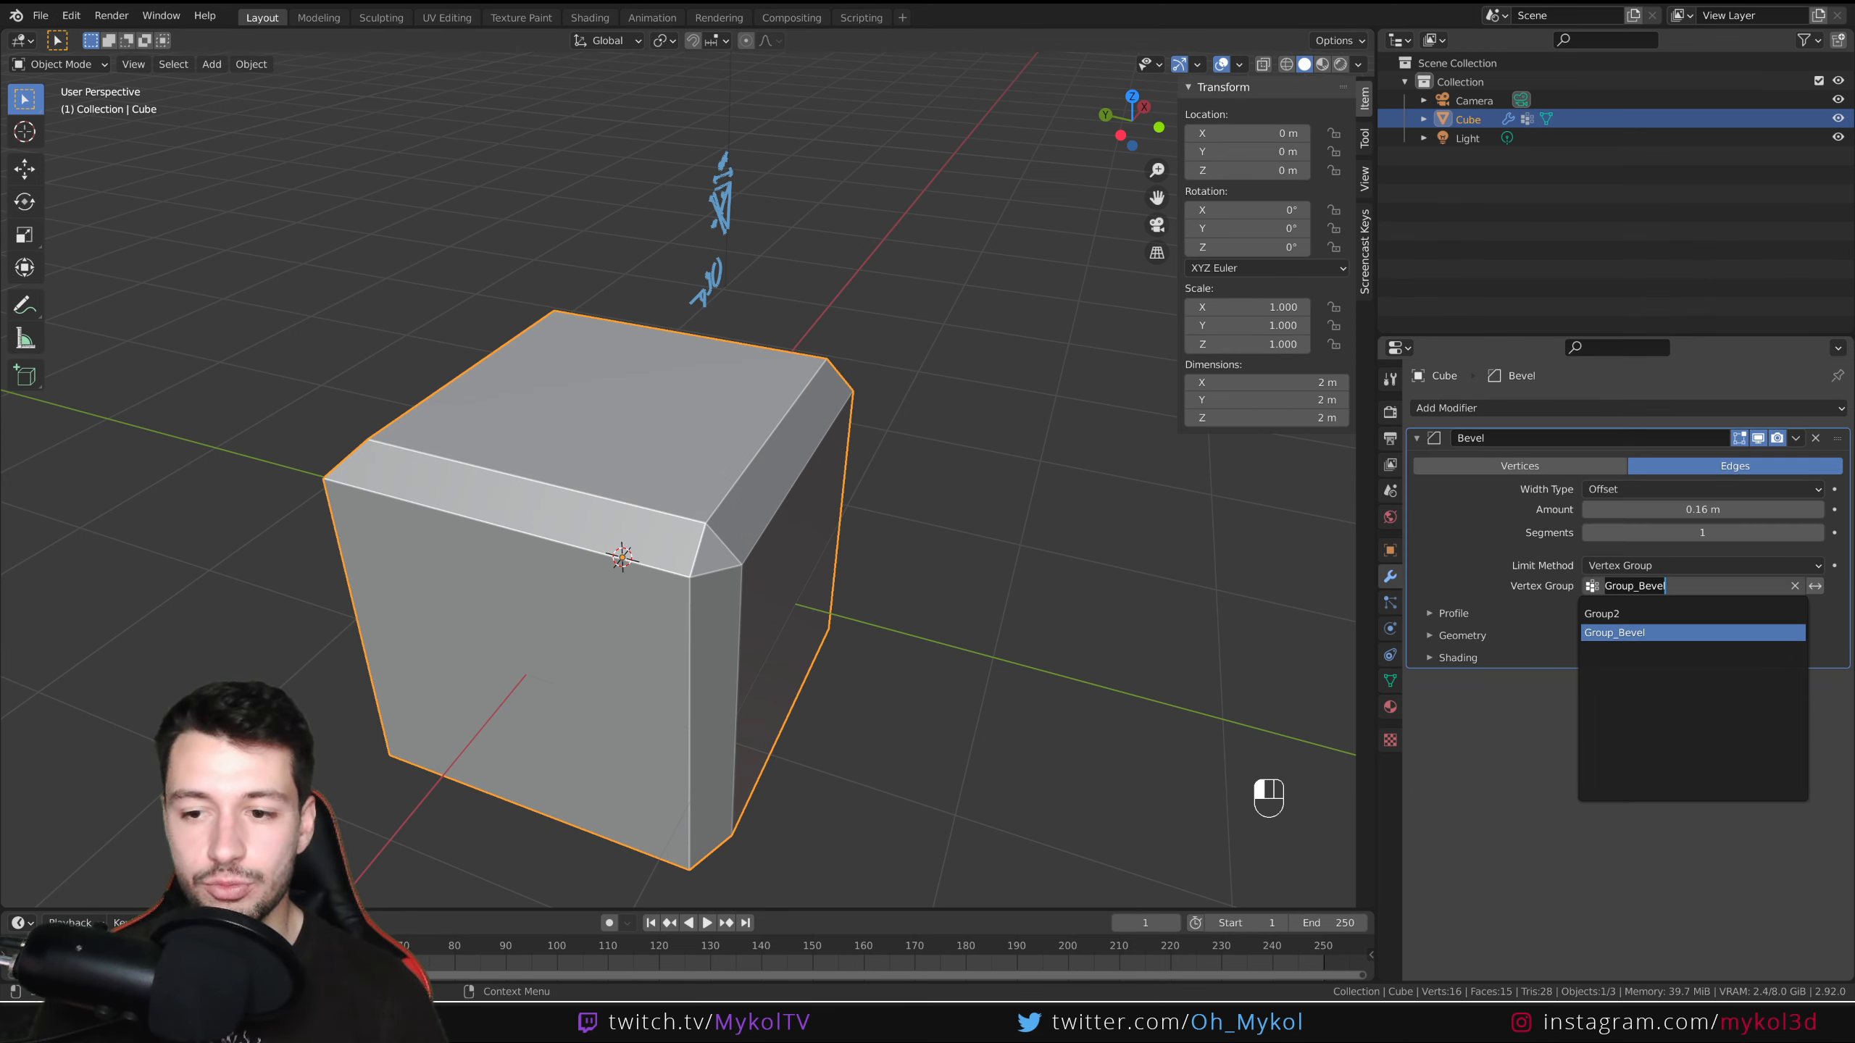
{"action": "left_click", "coordinate": [1636, 625]}
{"action": "middle_click_drag", "start_coordinate": [1224, 602], "coordinate": [796, 526]}
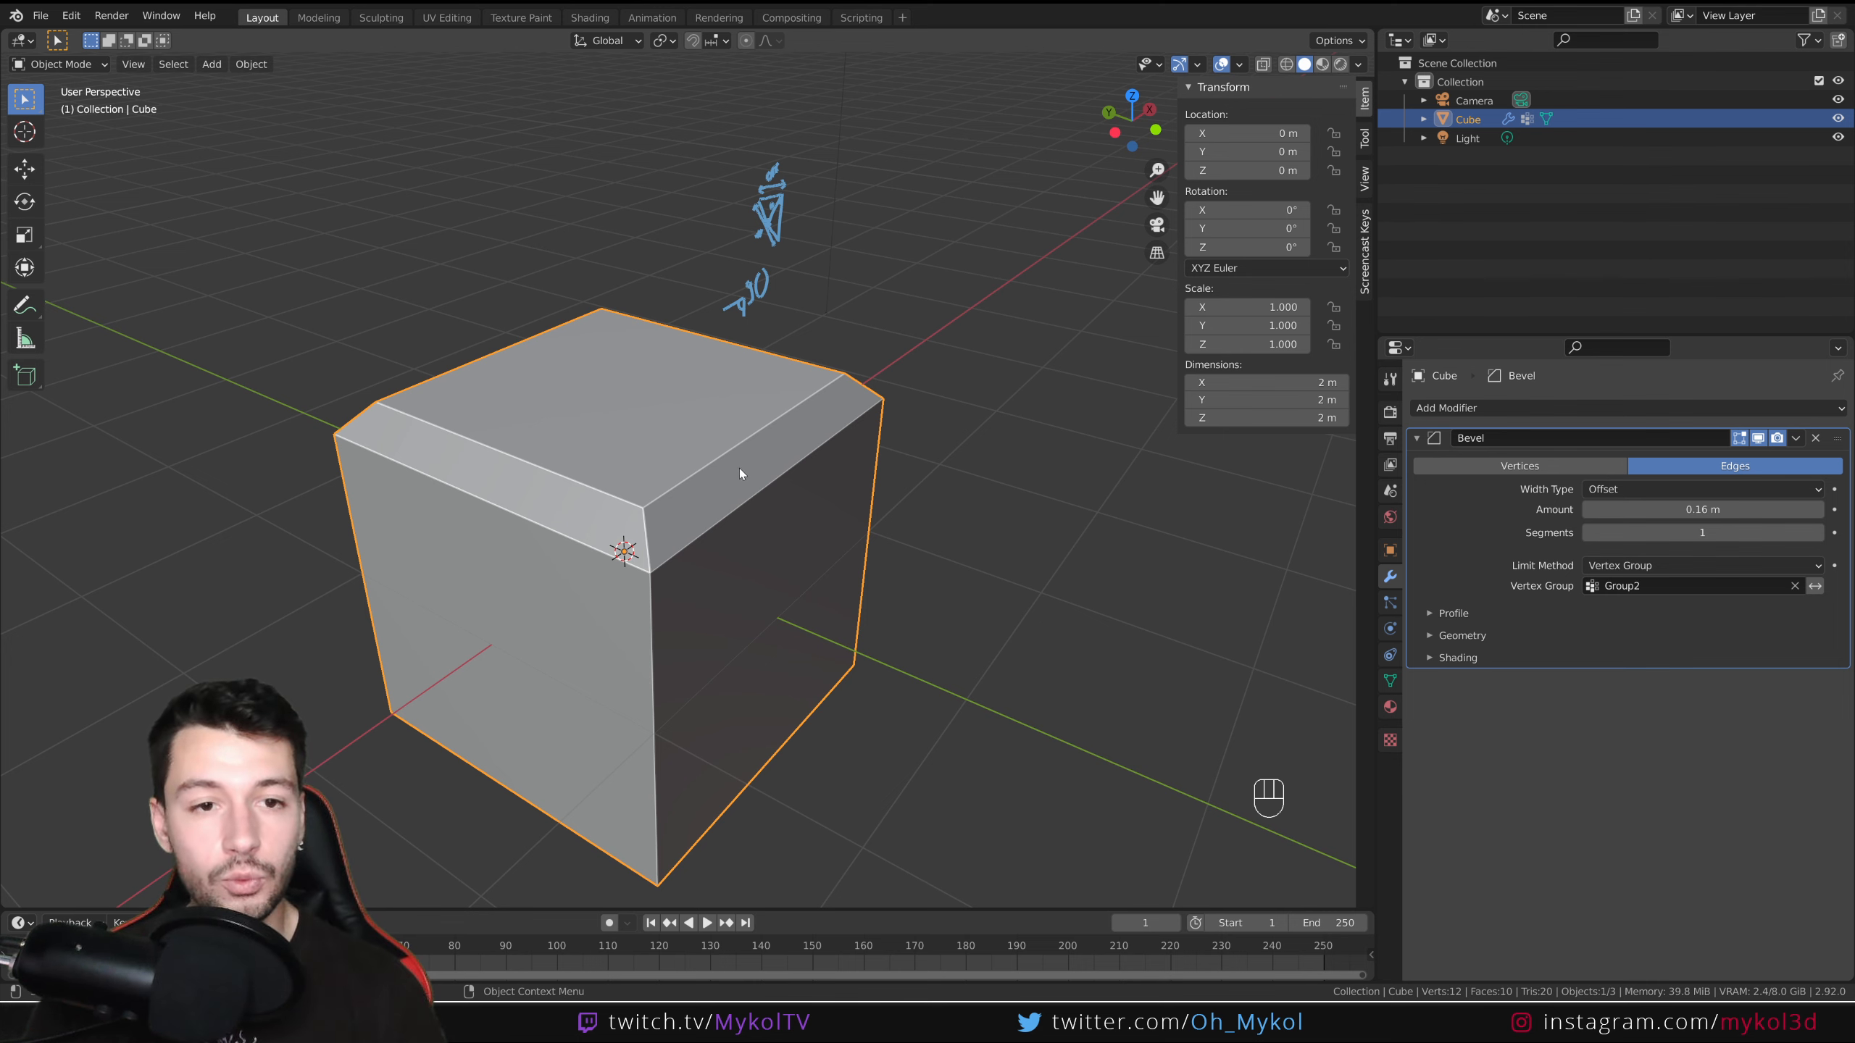
{"action": "middle_click_drag", "start_coordinate": [739, 468], "coordinate": [550, 421]}
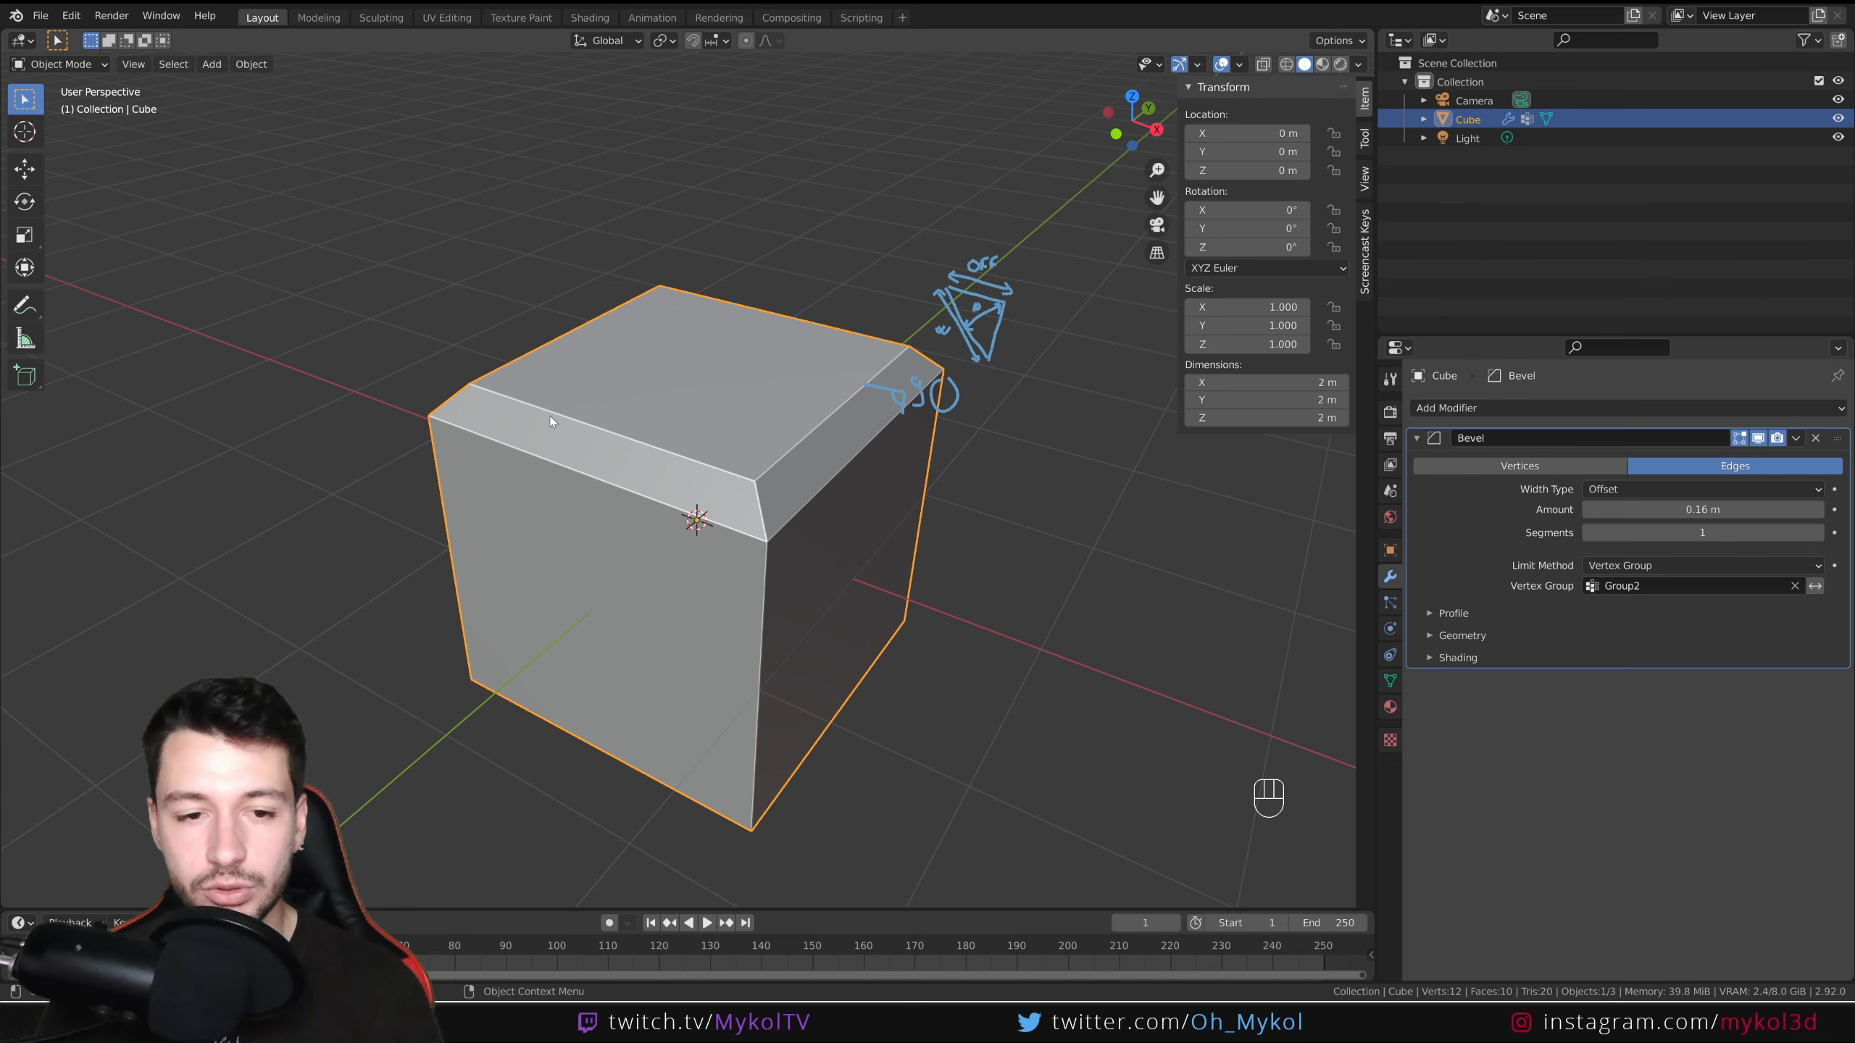
{"action": "middle_click_drag", "start_coordinate": [795, 578], "coordinate": [903, 526]}
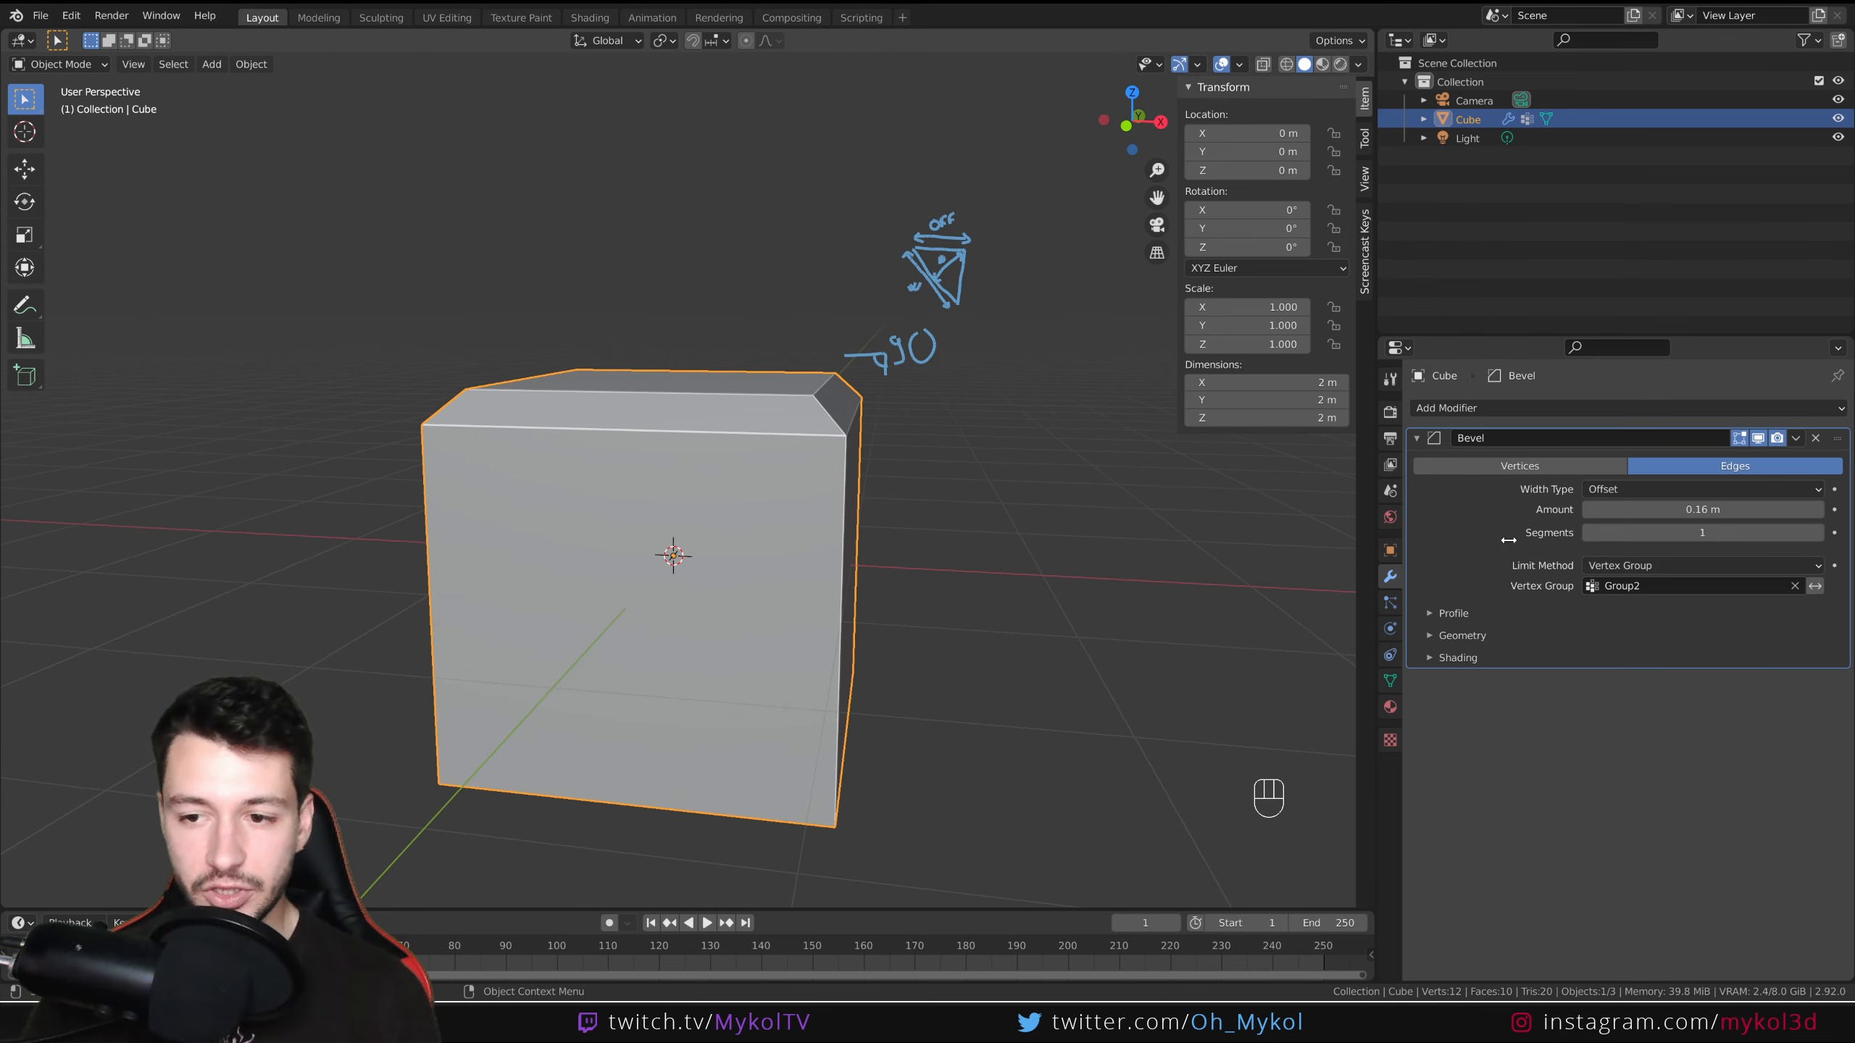
Expand the Bevel modifier's profile settings, set its segments to 25 and inspect the rounded edges up close.
{"action": "left_click", "coordinate": [1454, 614]}
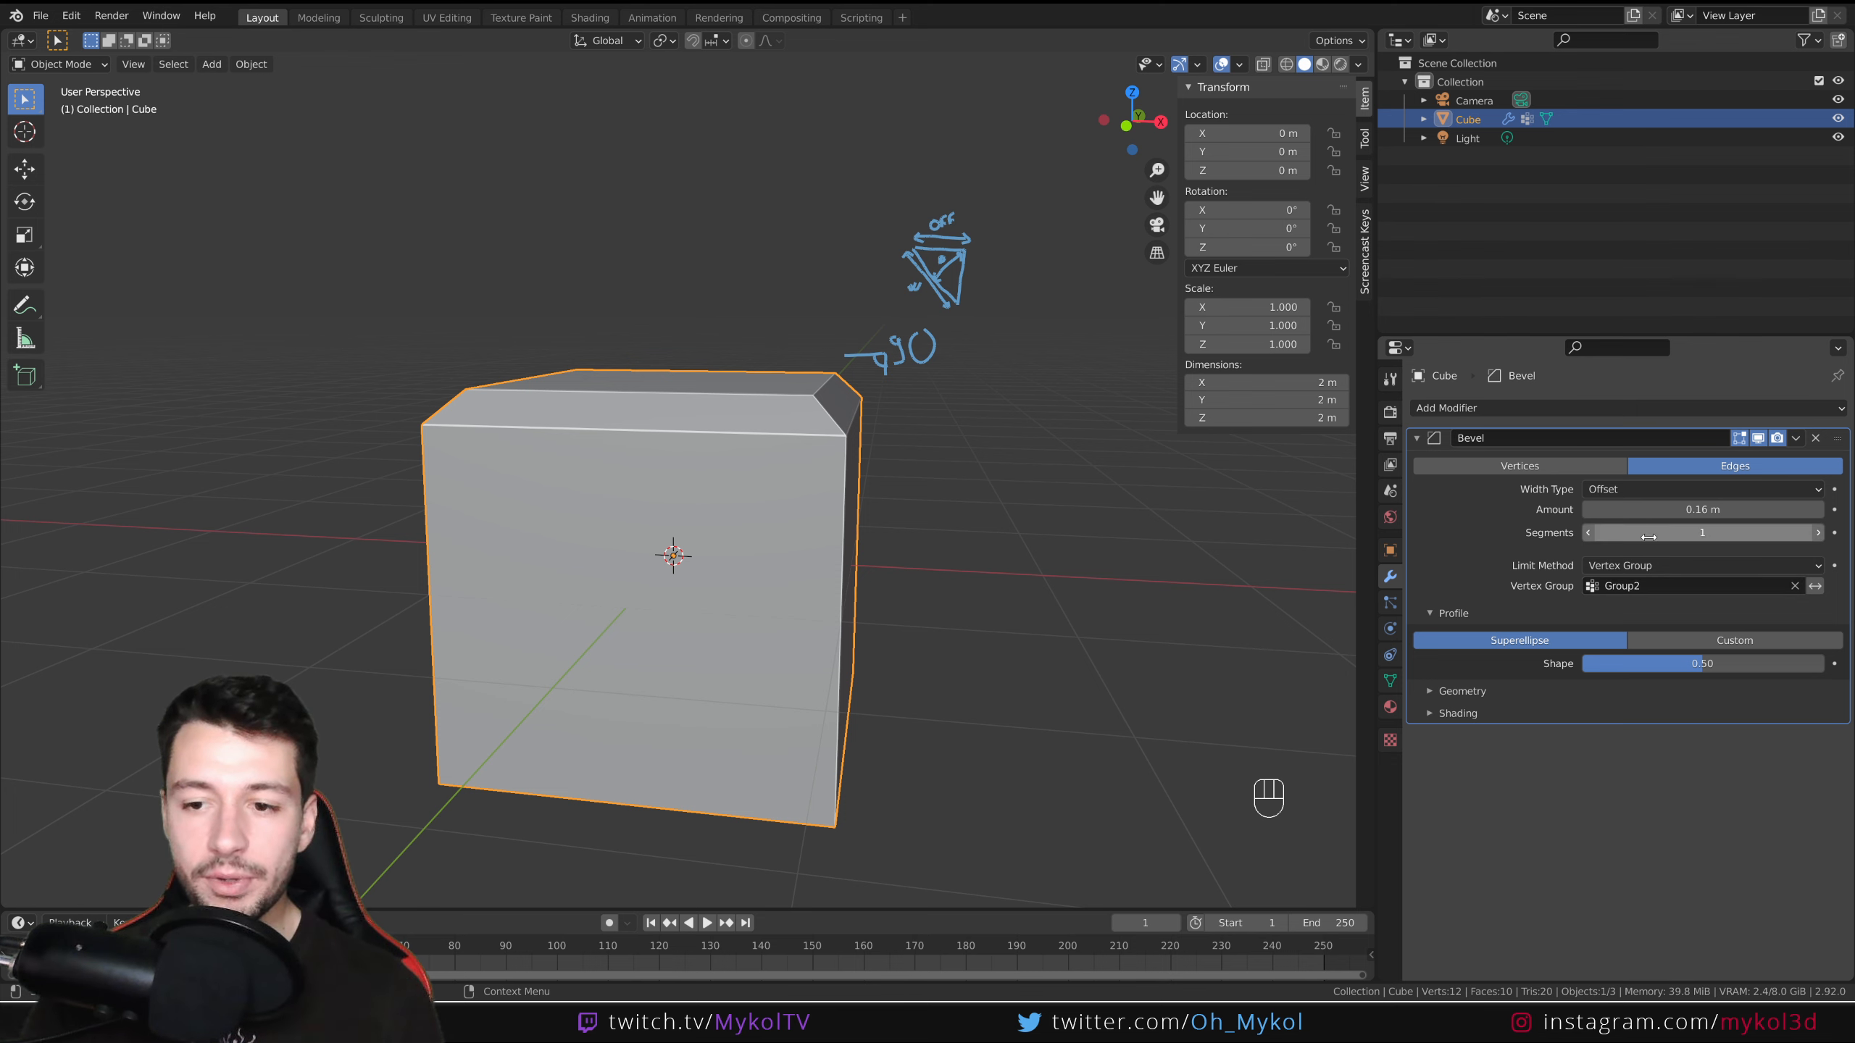
{"action": "left_click", "coordinate": [1692, 532]}
{"action": "type", "text": "25"}
{"action": "key", "text": "Return"}
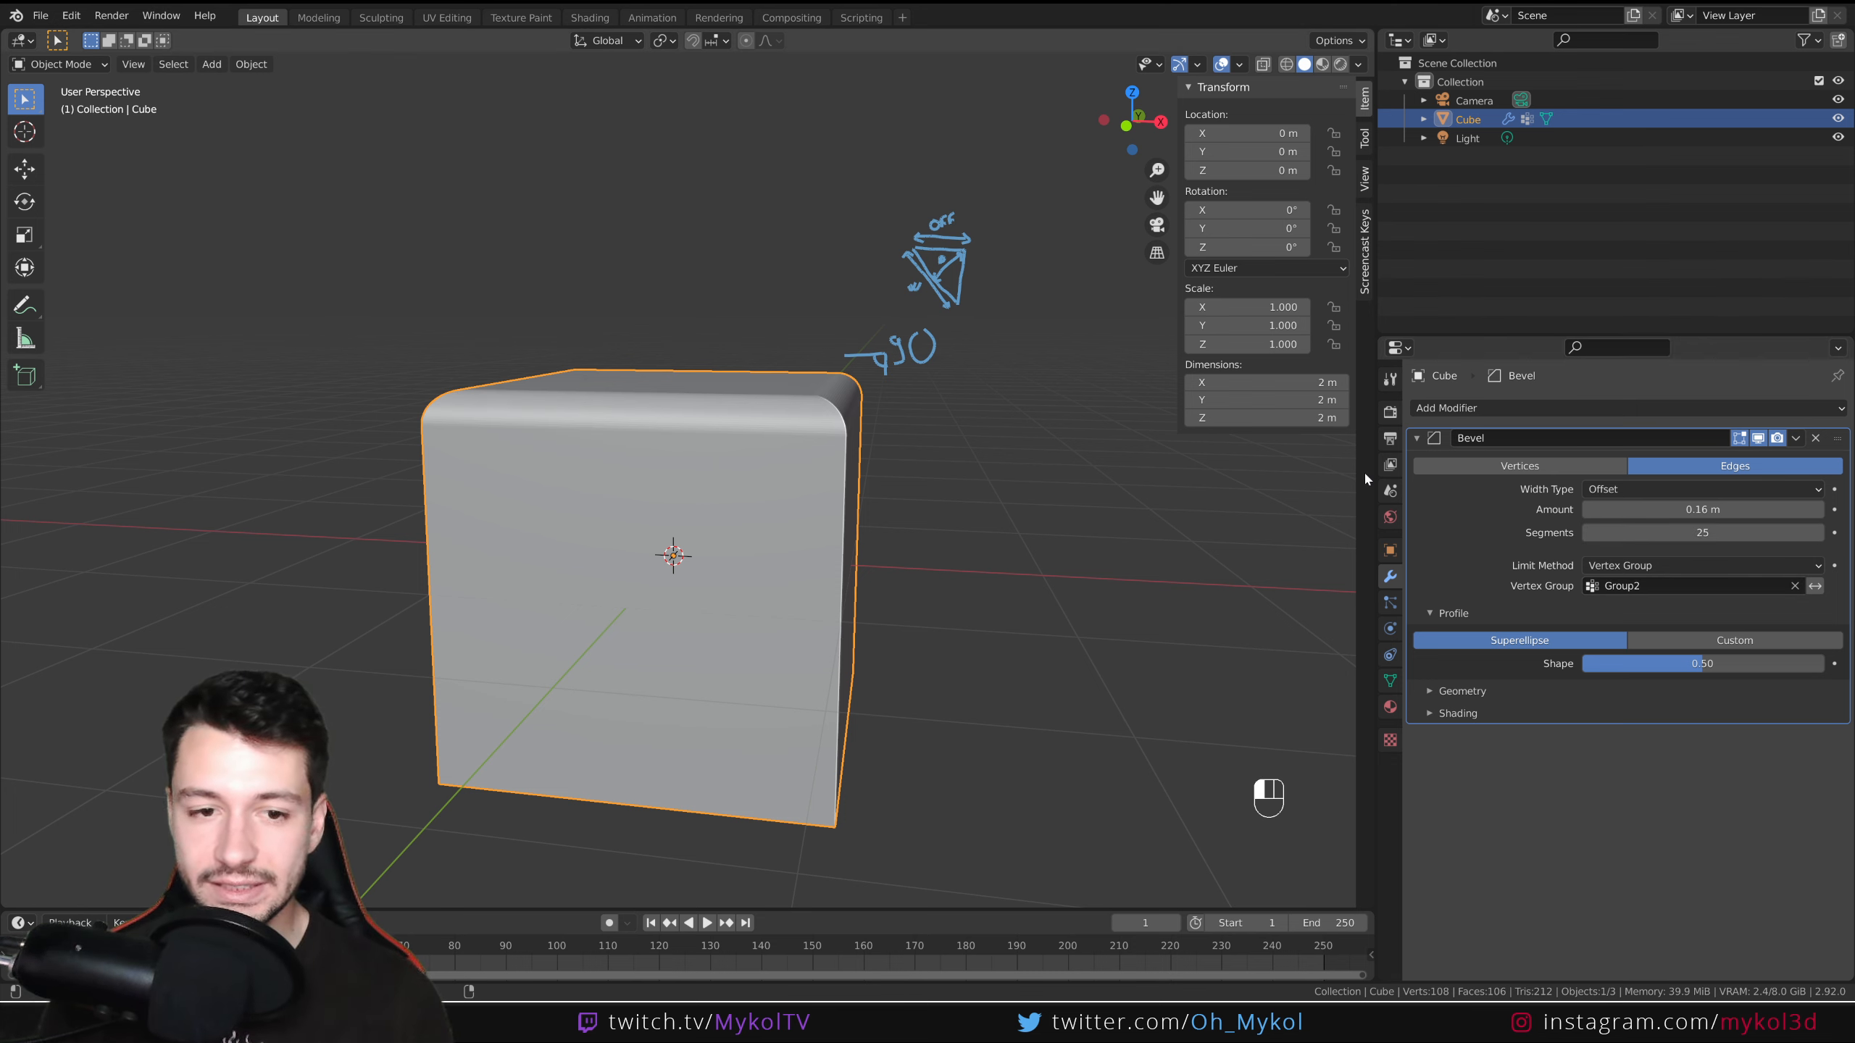
{"action": "scroll", "coordinate": [765, 452], "scroll_direction": "up", "scroll_amount": 3}
{"action": "middle_click_drag", "start_coordinate": [971, 516], "coordinate": [911, 428]}
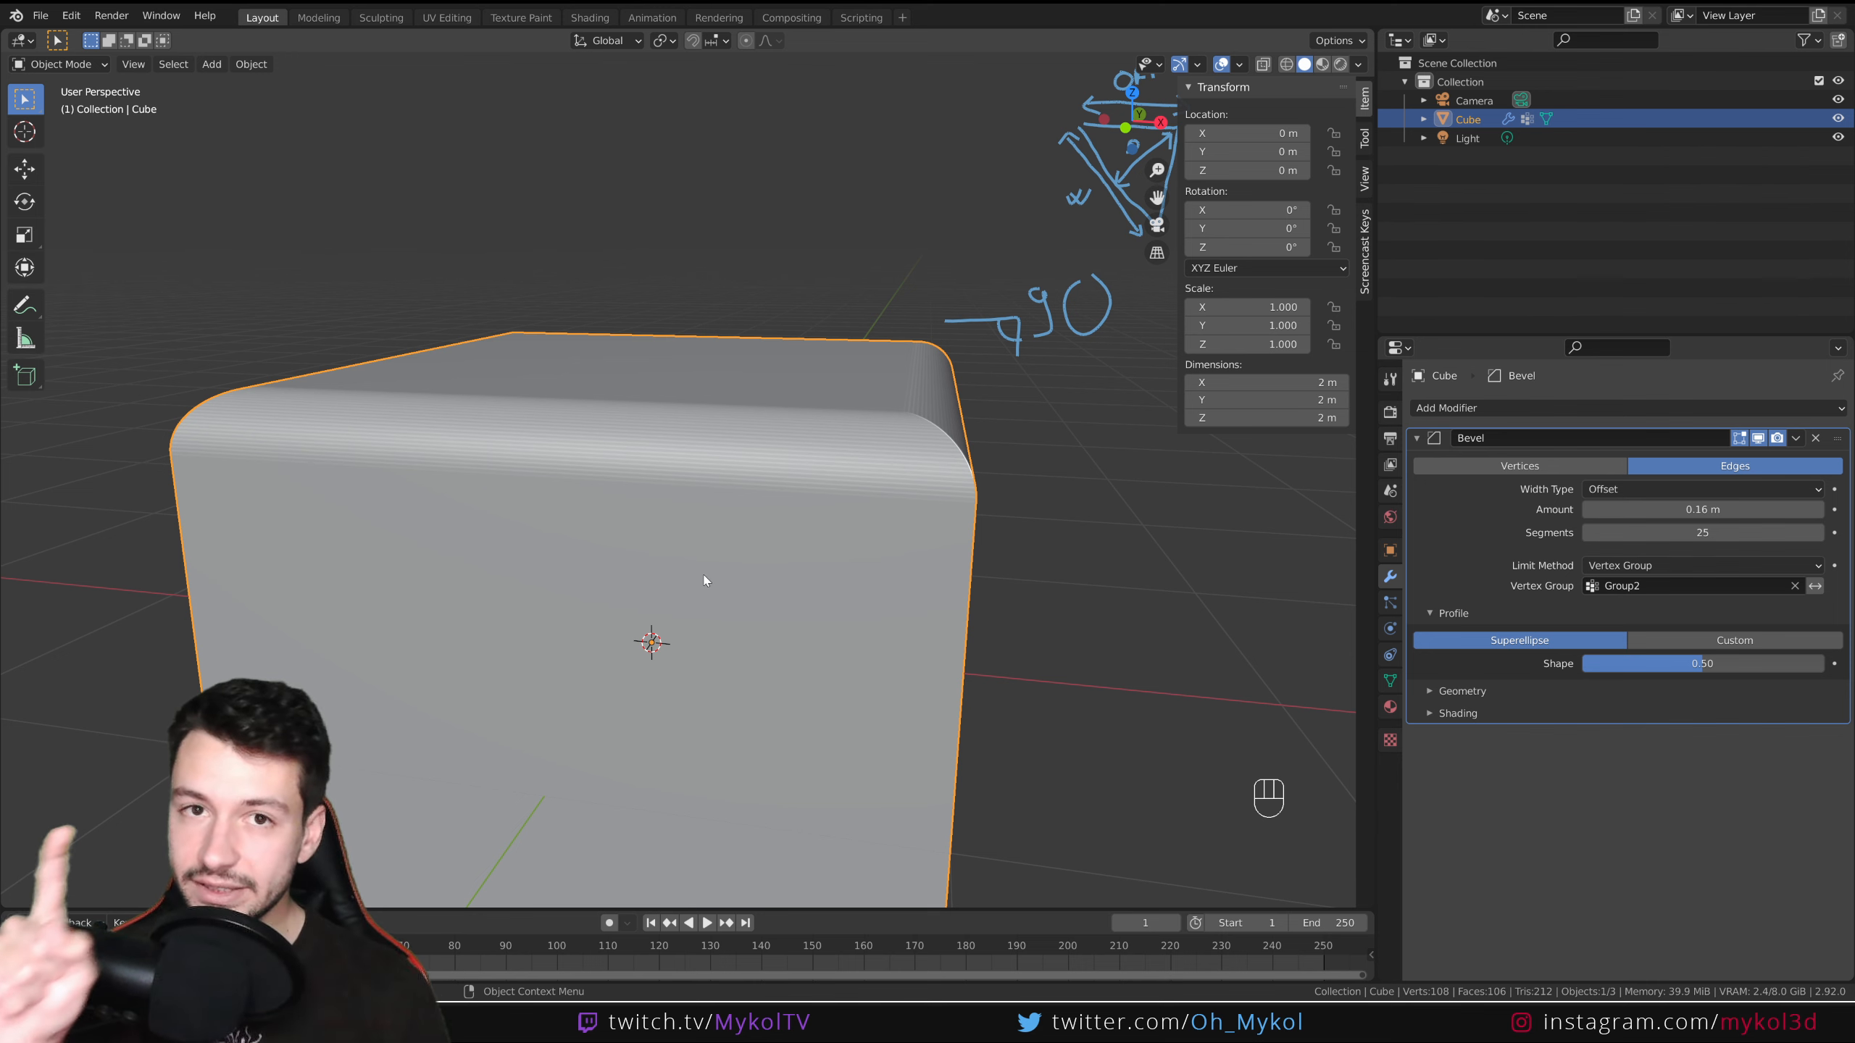
In front view at the cube's top corner, vary the superellipse profile shape and set it back to 0.5.
{"action": "key", "text": "KP_1"}
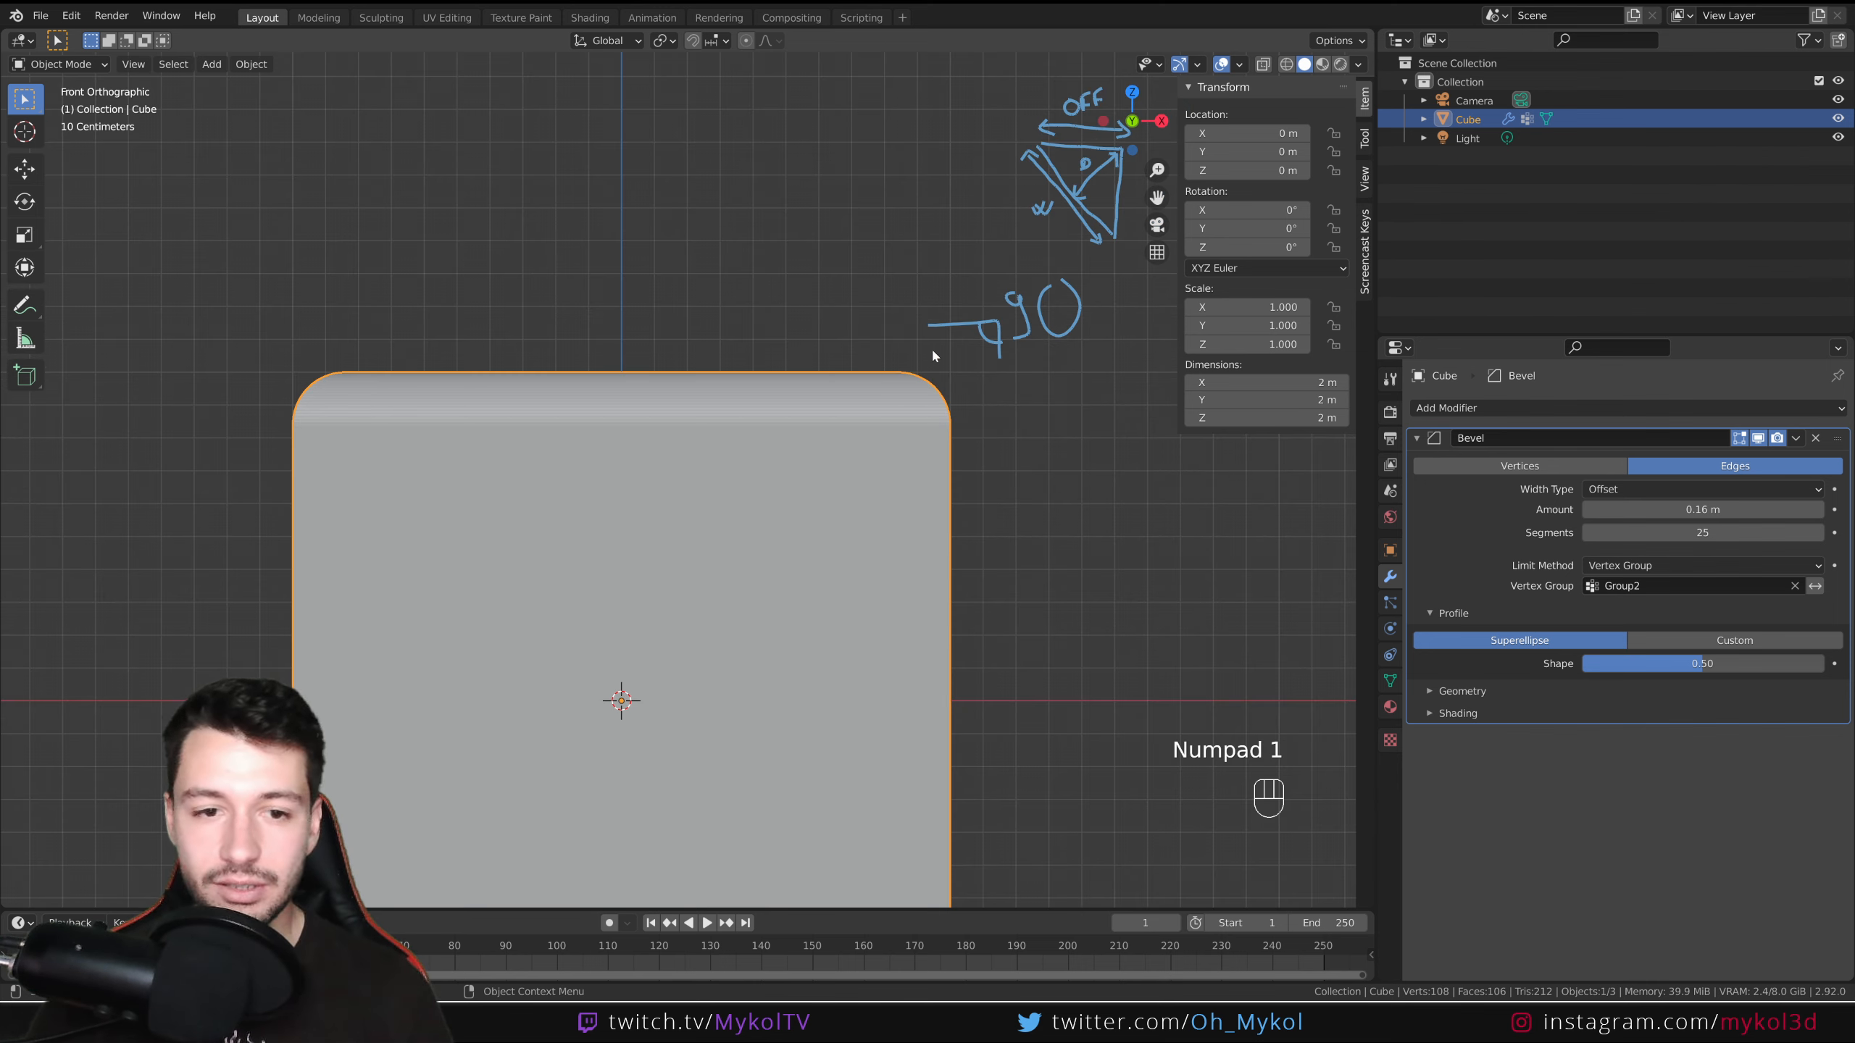
{"action": "scroll", "coordinate": [1001, 395], "scroll_direction": "up", "scroll_amount": 4}
{"action": "middle_click_drag", "start_coordinate": [1056, 417], "coordinate": [778, 581], "text": "shift"}
{"action": "scroll", "coordinate": [905, 518], "scroll_direction": "up", "scroll_amount": 2}
{"action": "middle_click_drag", "start_coordinate": [934, 512], "coordinate": [727, 475], "text": "shift"}
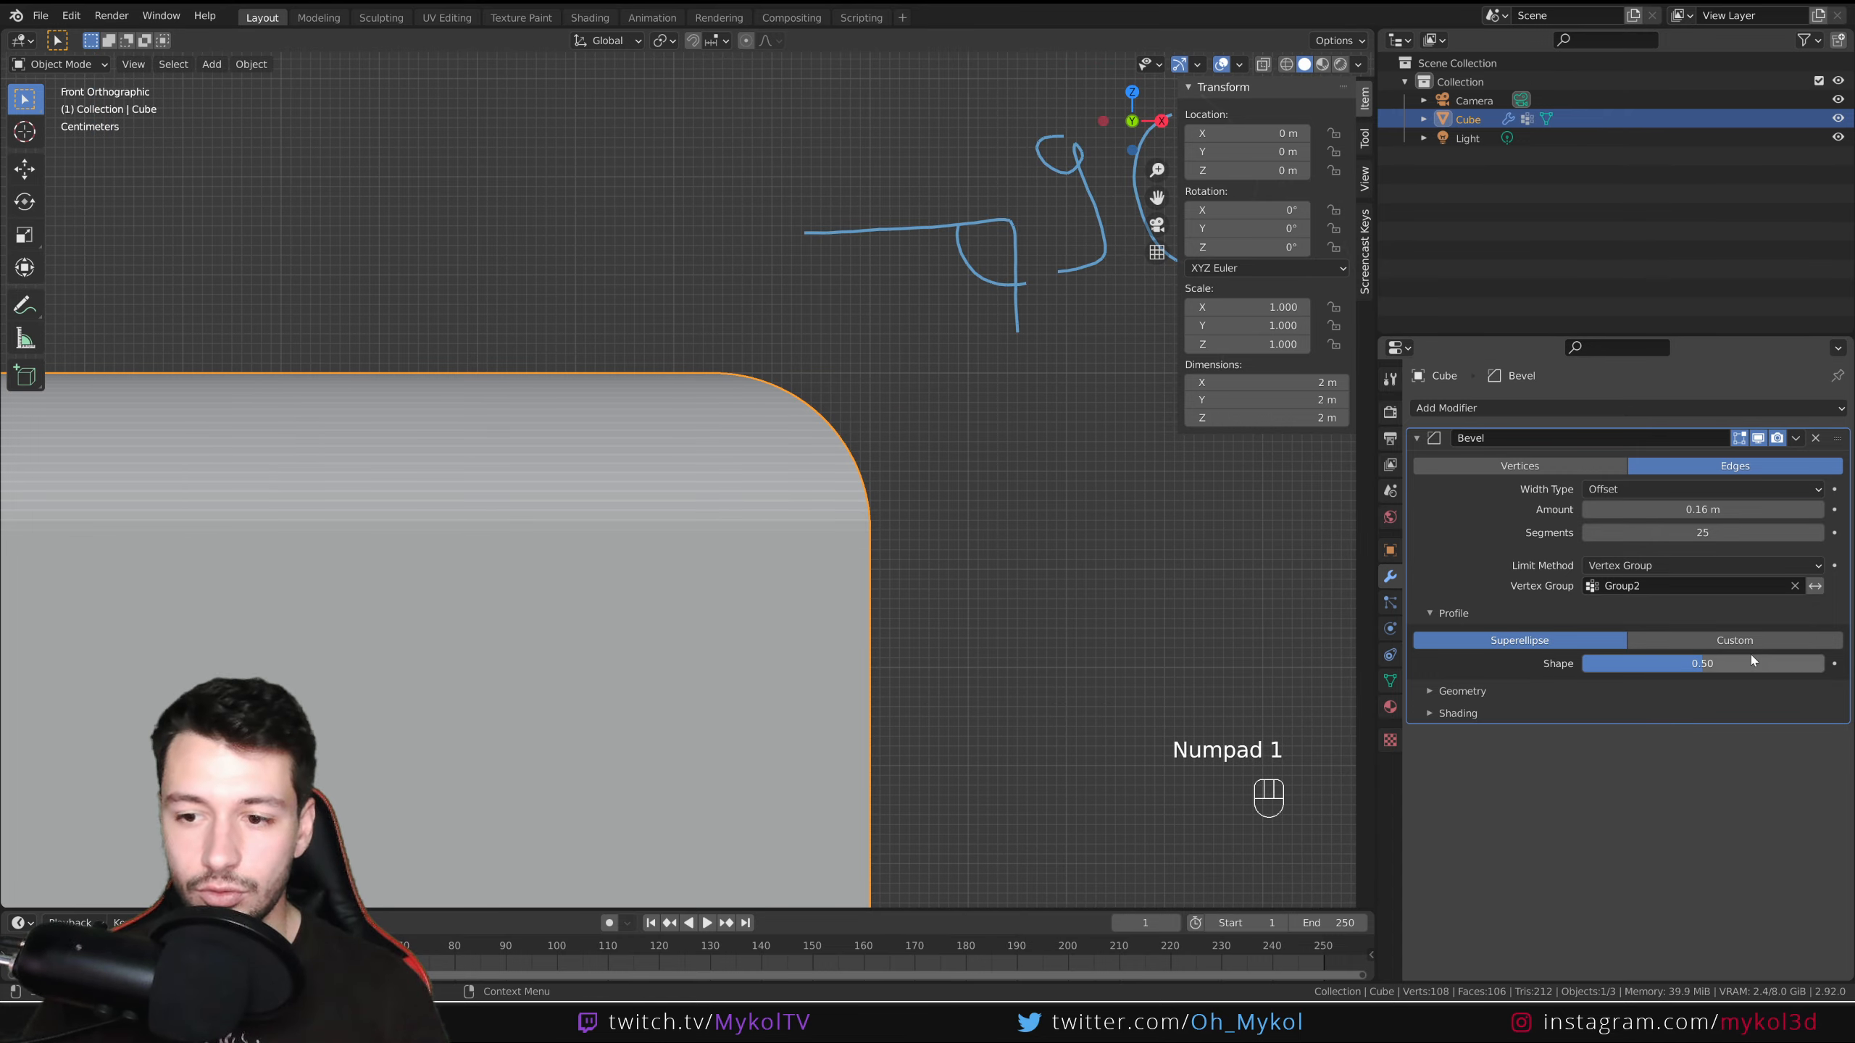
{"action": "left_click_drag", "start_coordinate": [1750, 656], "coordinate": [1689, 662]}
{"action": "double_click", "coordinate": [1689, 662]}
{"action": "type", "text": "0."}
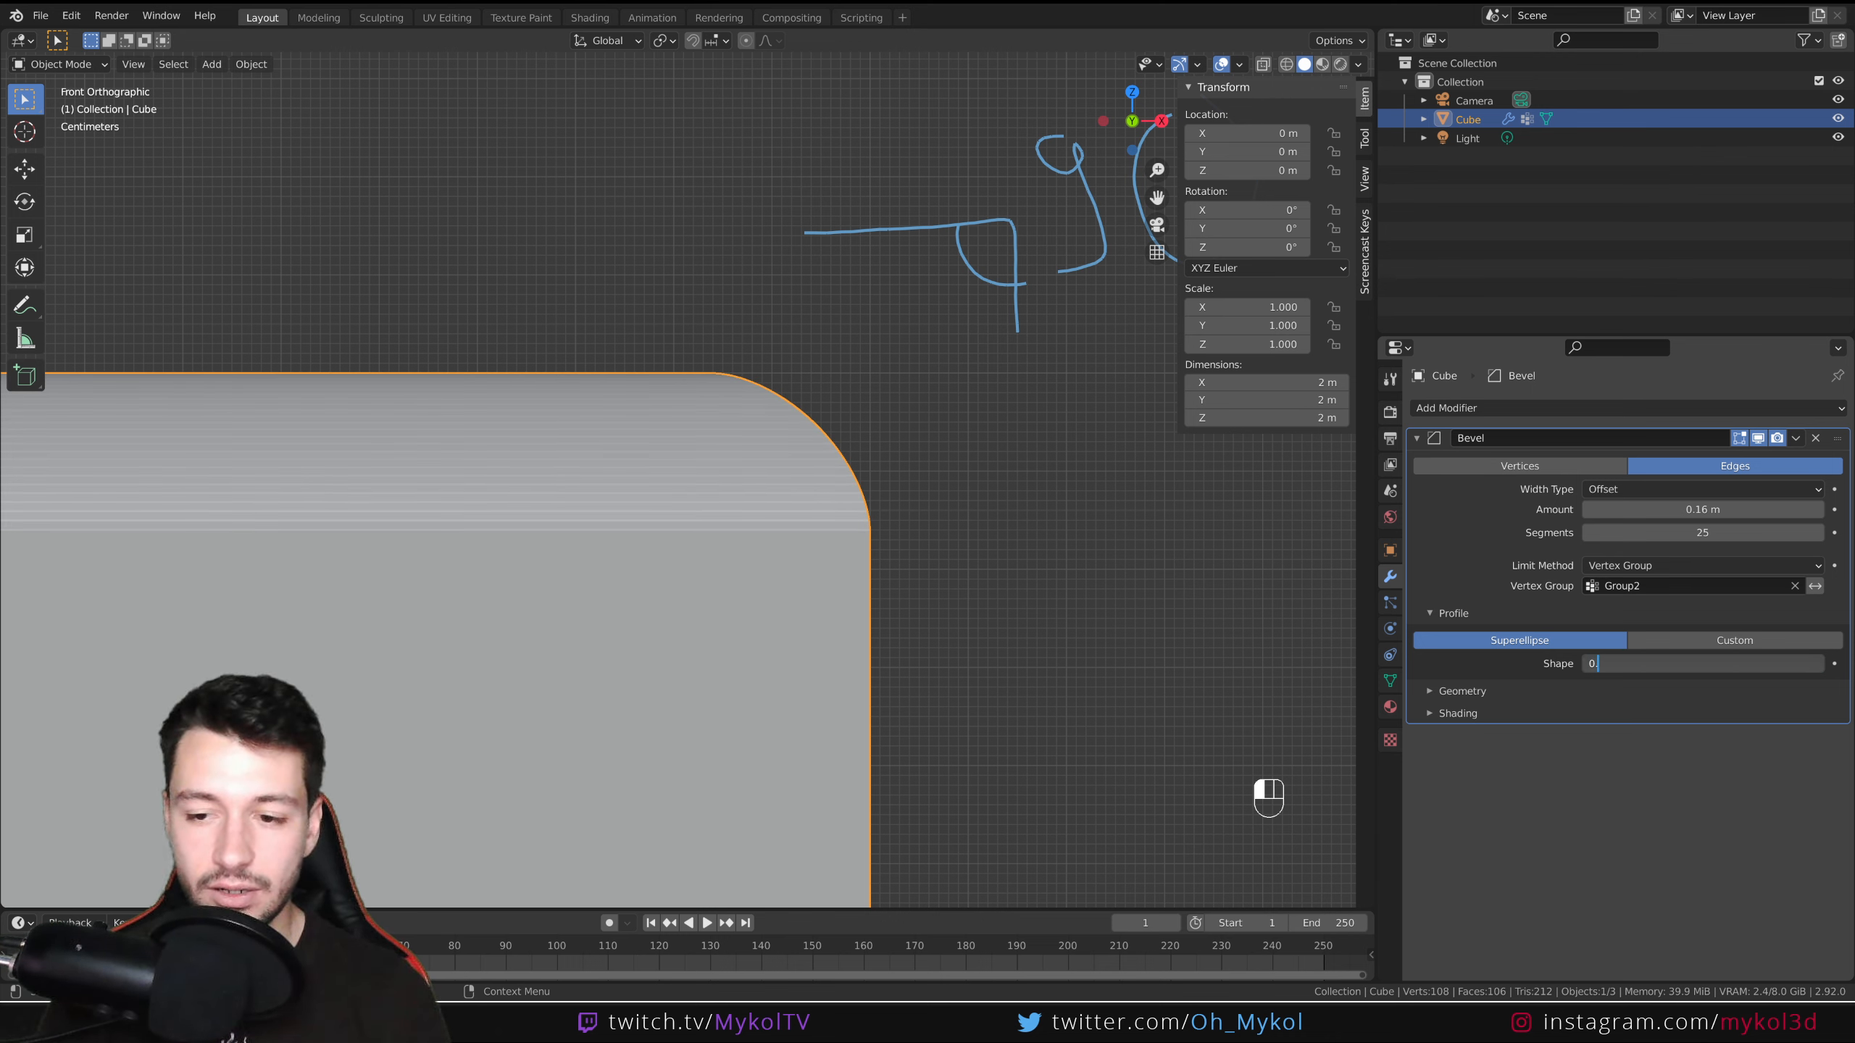
{"action": "type", "text": "5"}
{"action": "key", "text": "Return"}
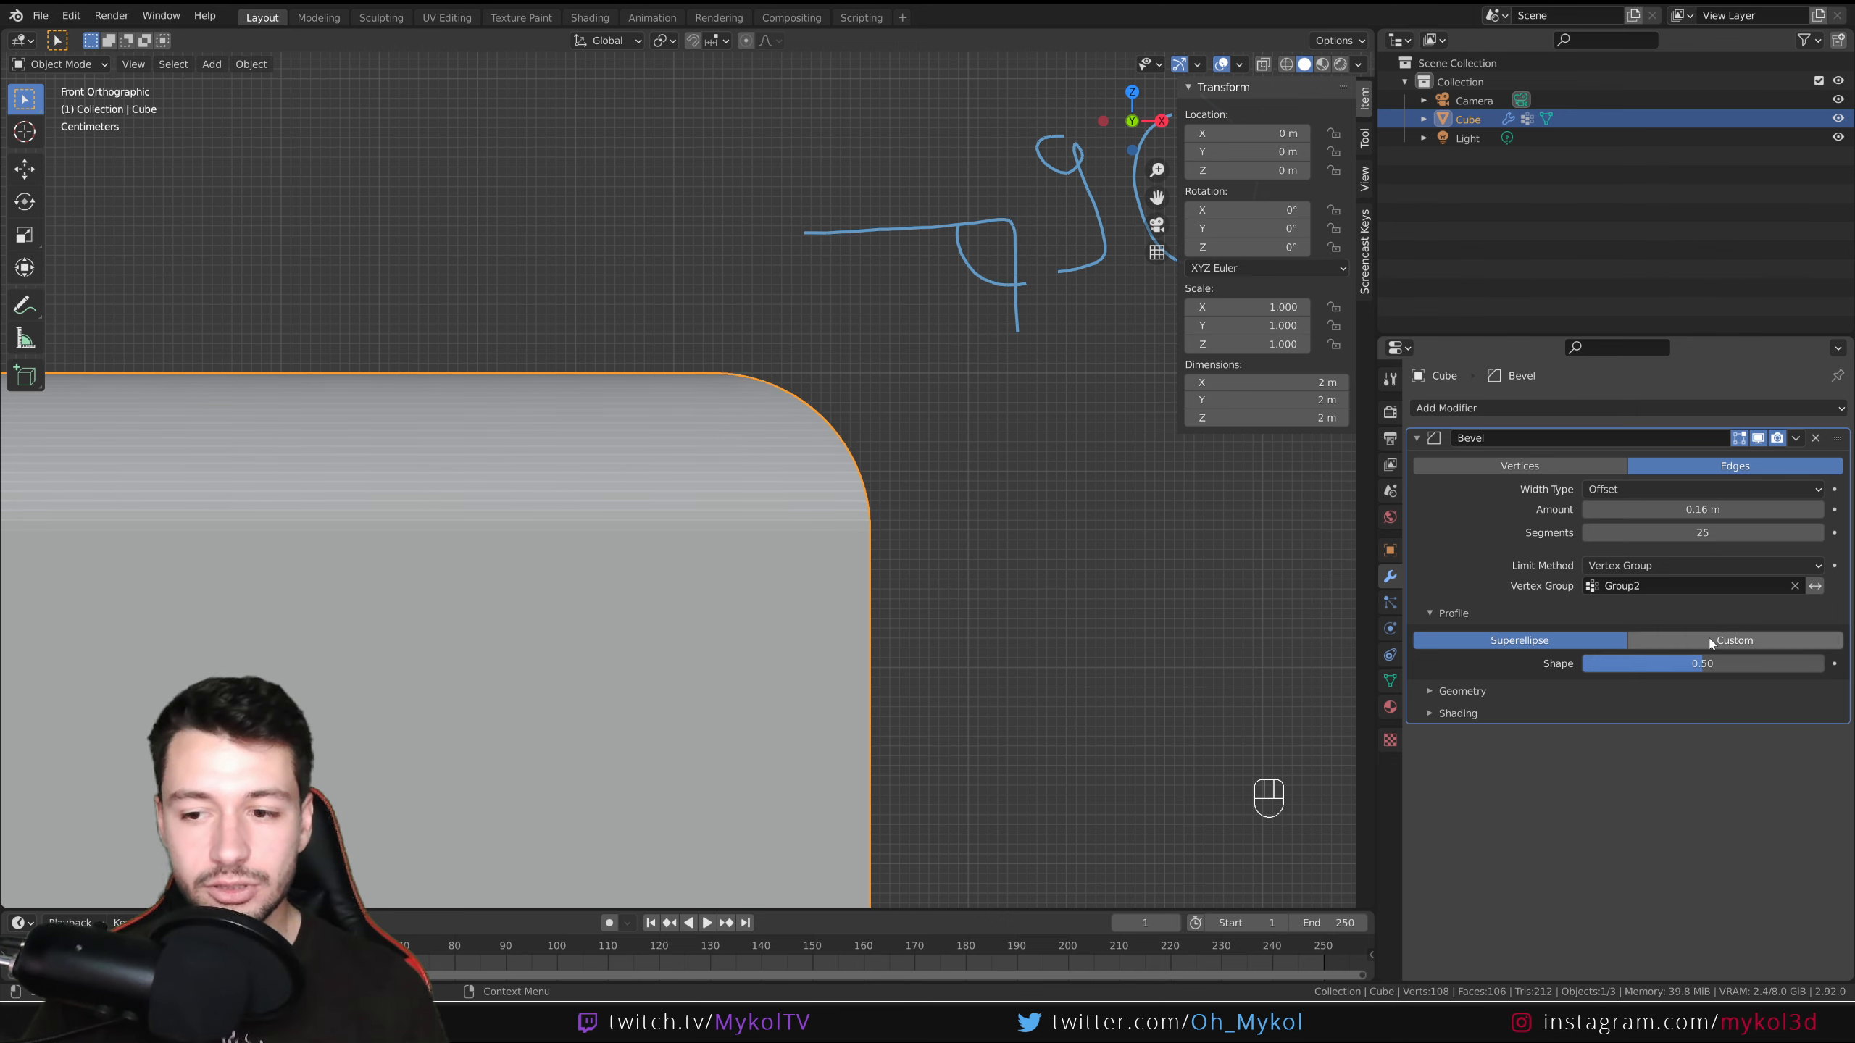
Switch the bevel profile to Custom, apply the Cornice Molding preset and inspect the resulting corner.
{"action": "left_click", "coordinate": [1702, 643]}
{"action": "middle_click_drag", "start_coordinate": [964, 586], "coordinate": [833, 617]}
{"action": "left_click", "coordinate": [1501, 686]}
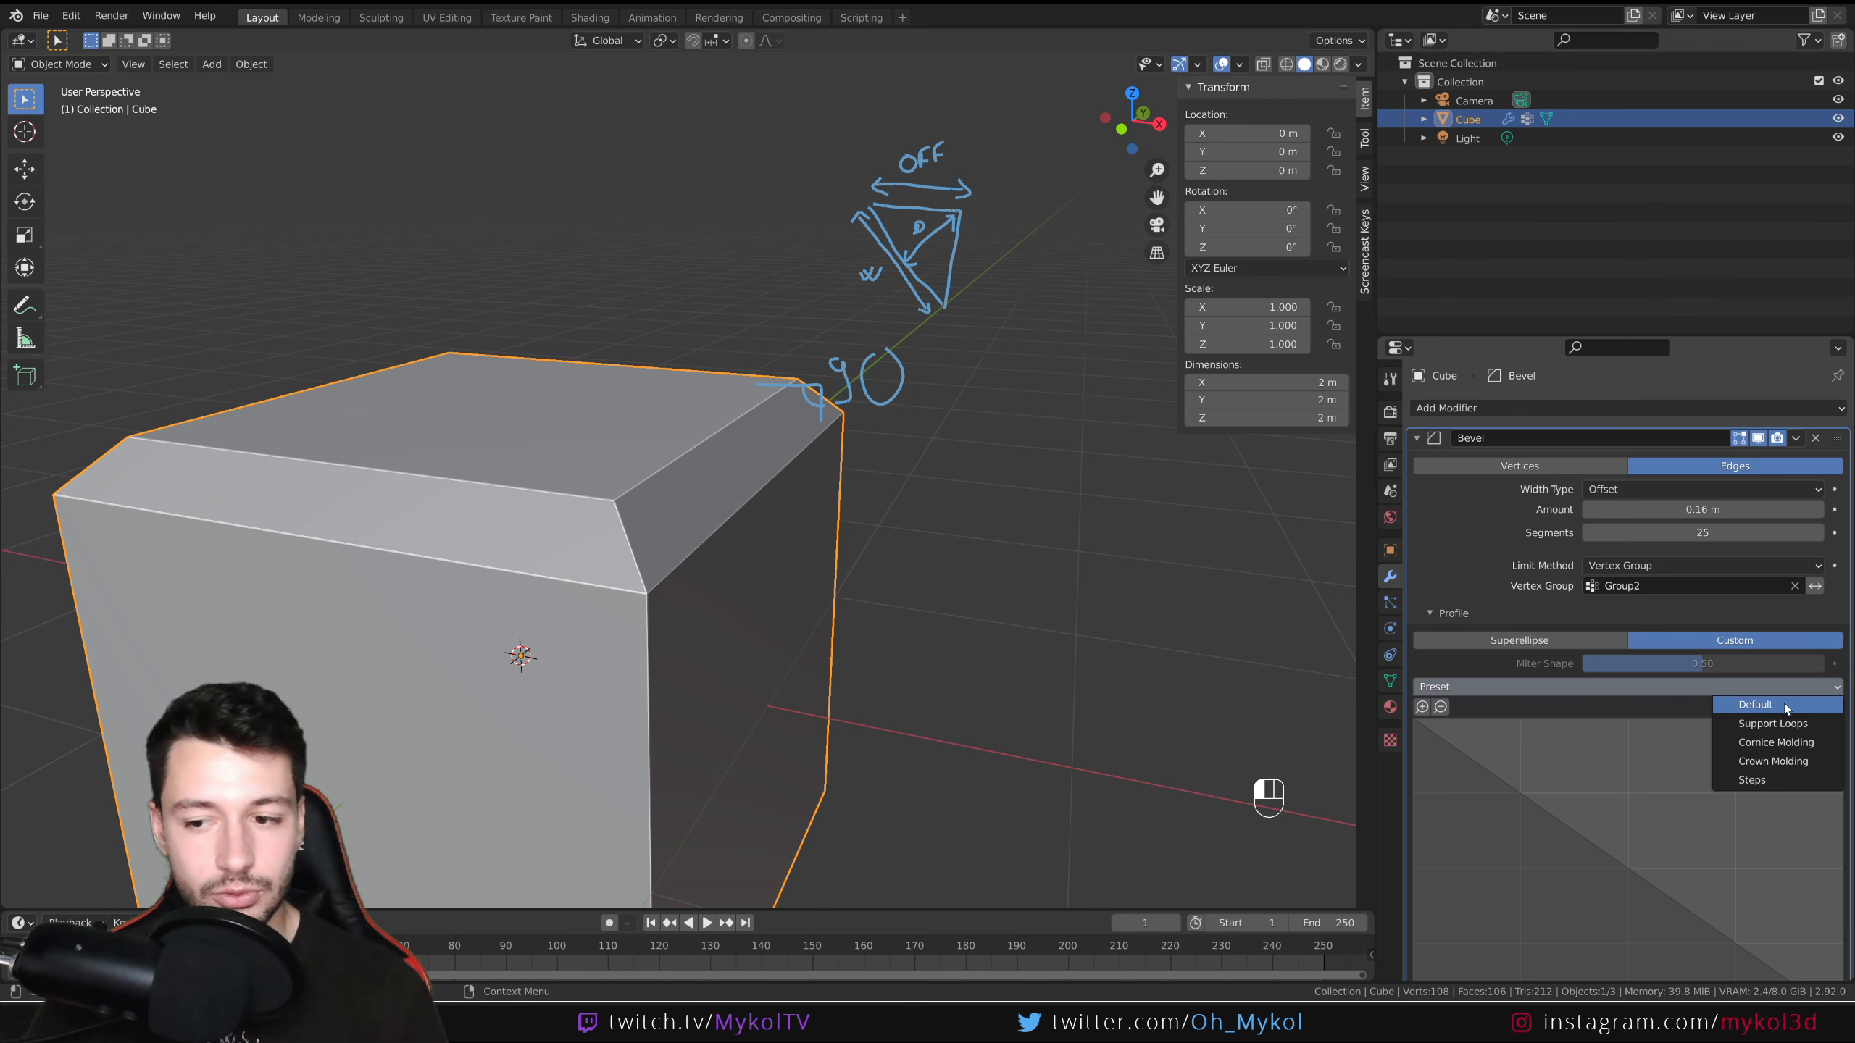
{"action": "left_click", "coordinate": [1751, 749]}
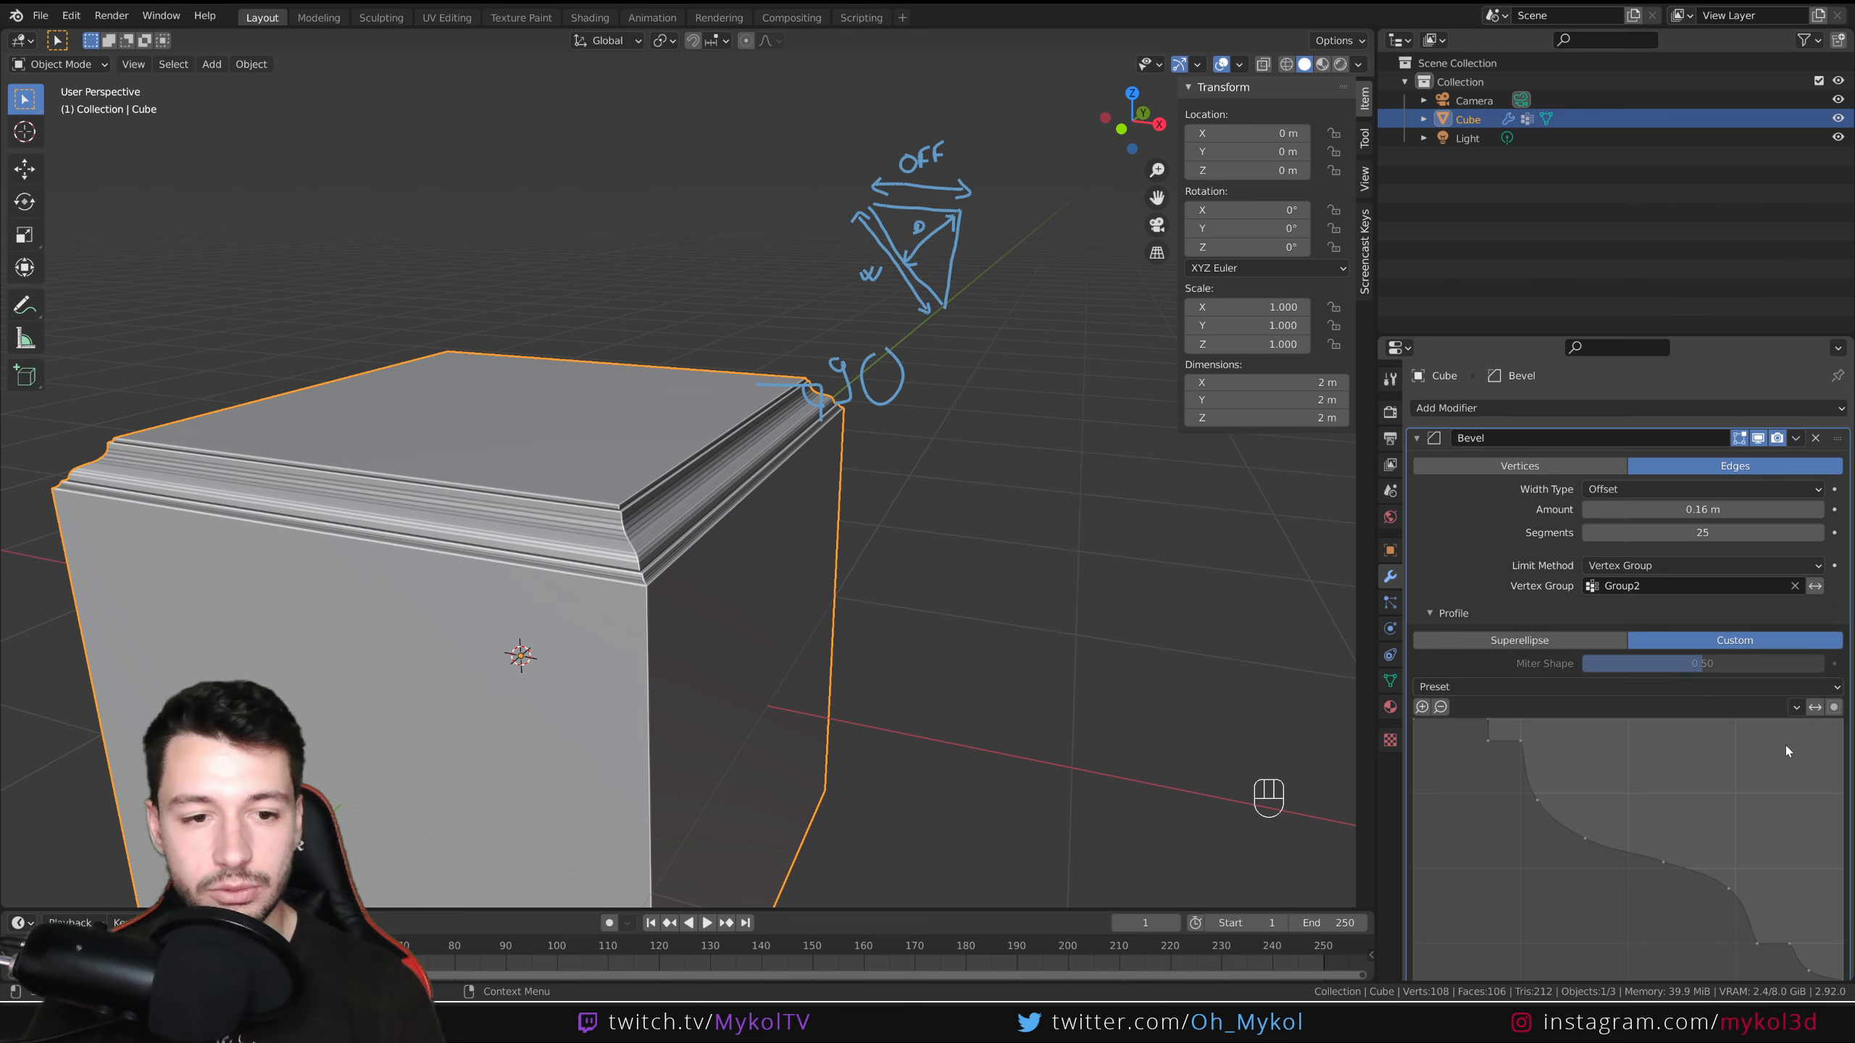
{"action": "scroll", "coordinate": [746, 547], "scroll_direction": "down", "scroll_amount": 2}
{"action": "mouse_move", "coordinate": [746, 546]}
{"action": "middle_mouse_down"}
{"action": "mouse_move", "coordinate": [822, 539]}
{"action": "mouse_move", "coordinate": [755, 610]}
{"action": "mouse_move", "coordinate": [607, 381]}
{"action": "middle_mouse_up"}
{"action": "scroll", "coordinate": [760, 570], "scroll_direction": "up", "scroll_amount": 2}
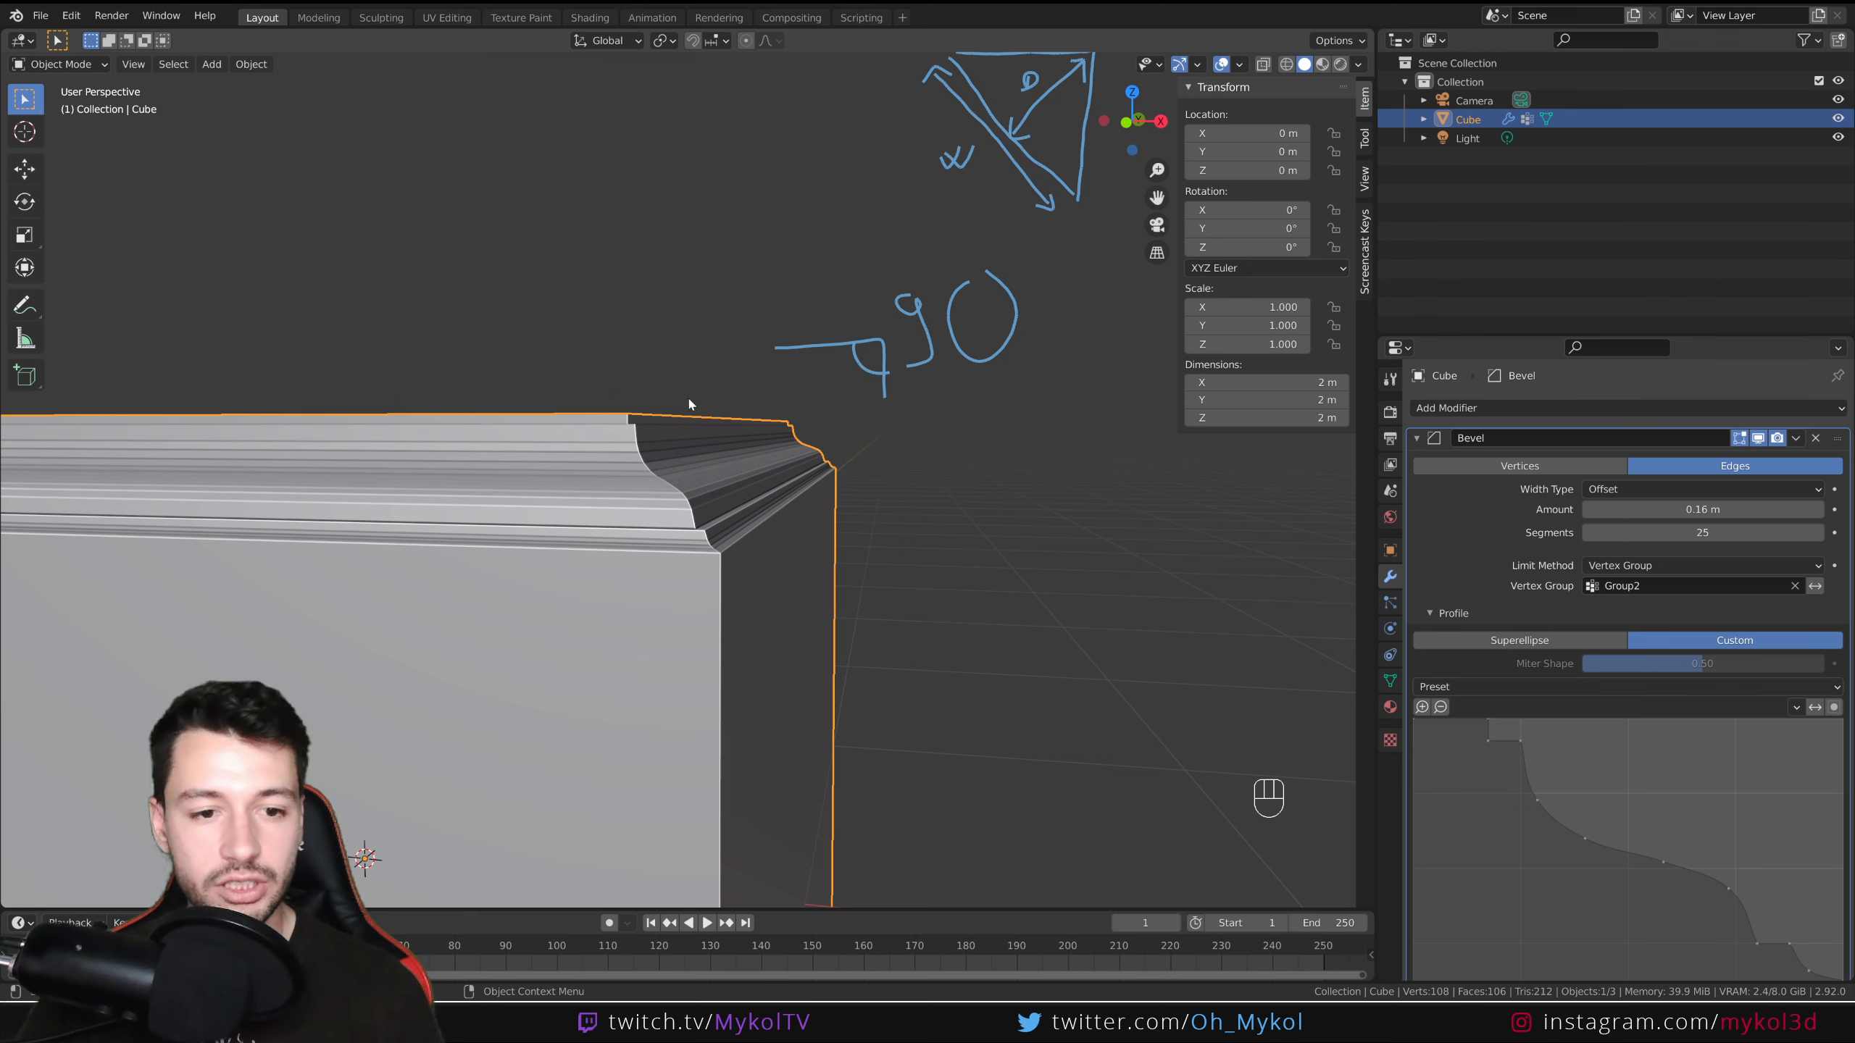
{"action": "middle_click_drag", "start_coordinate": [723, 610], "coordinate": [811, 658]}
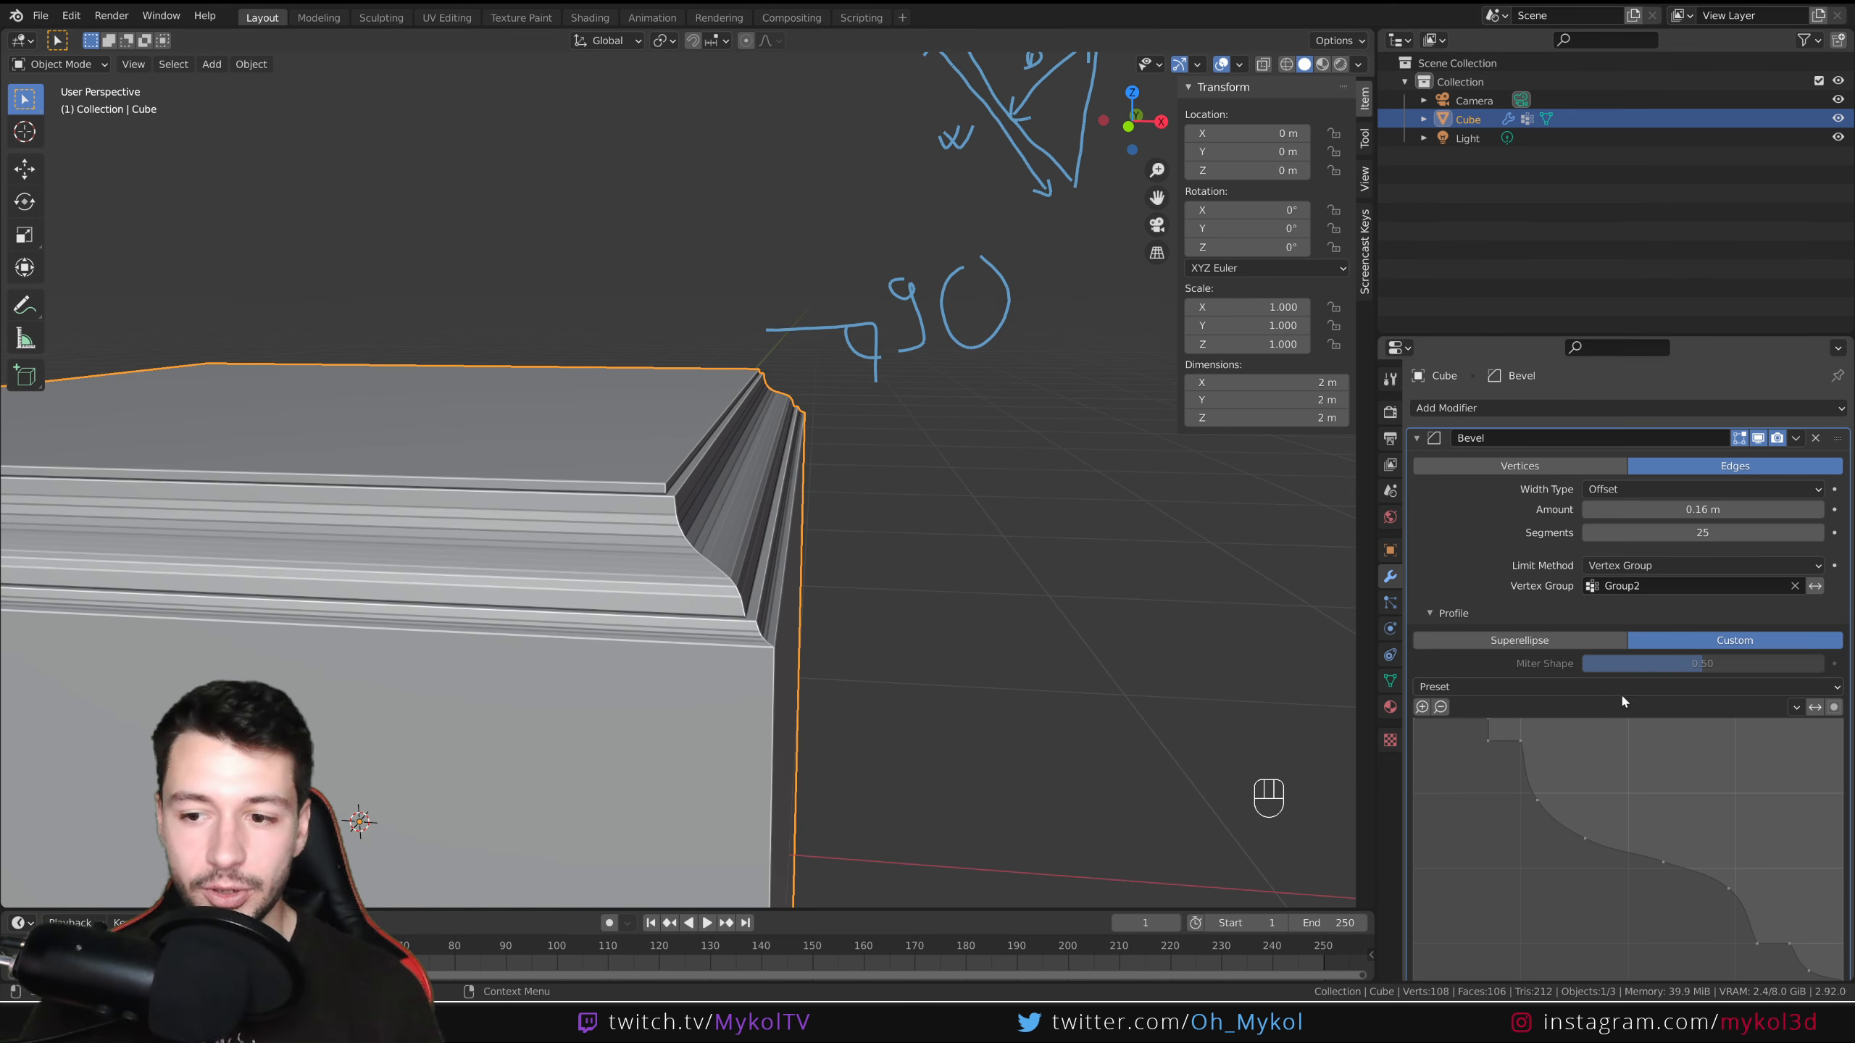
Try the Crown Molding and Support Loops profile presets, and reset the profile to Default.
{"action": "left_click", "coordinate": [1522, 687]}
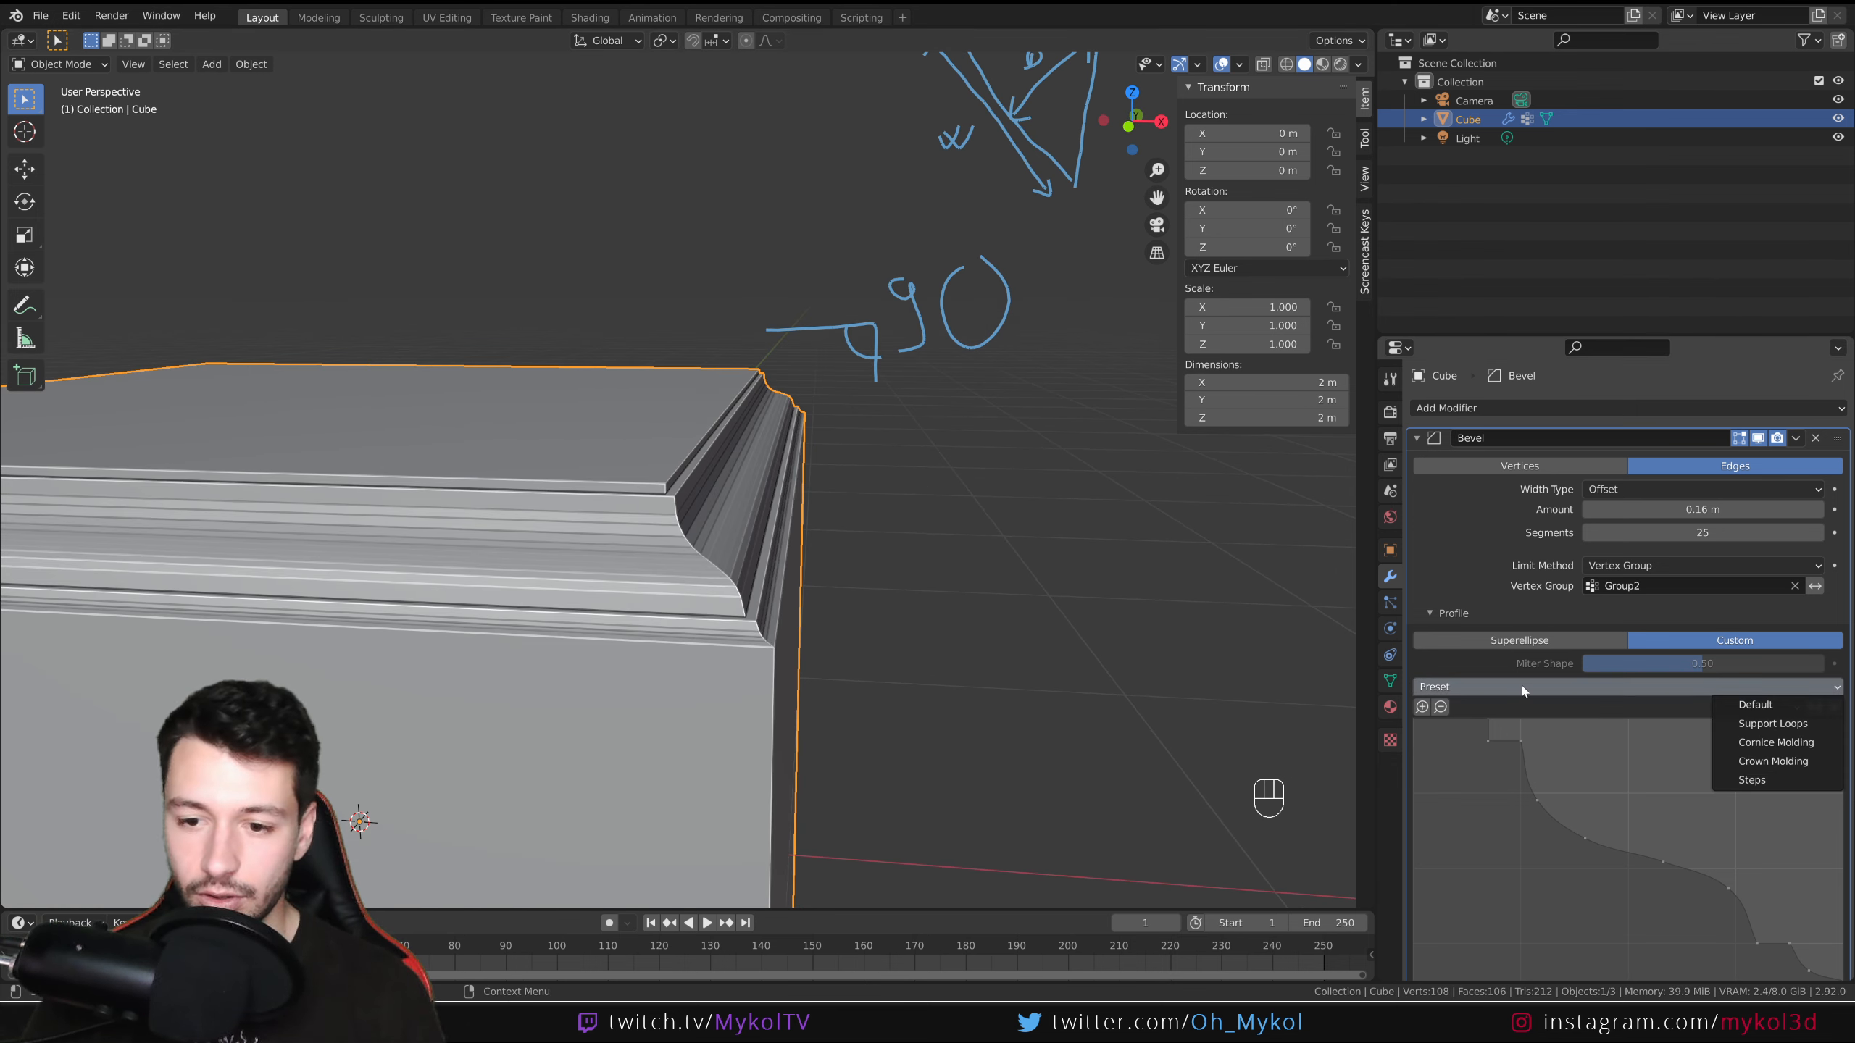
{"action": "left_click", "coordinate": [1773, 762]}
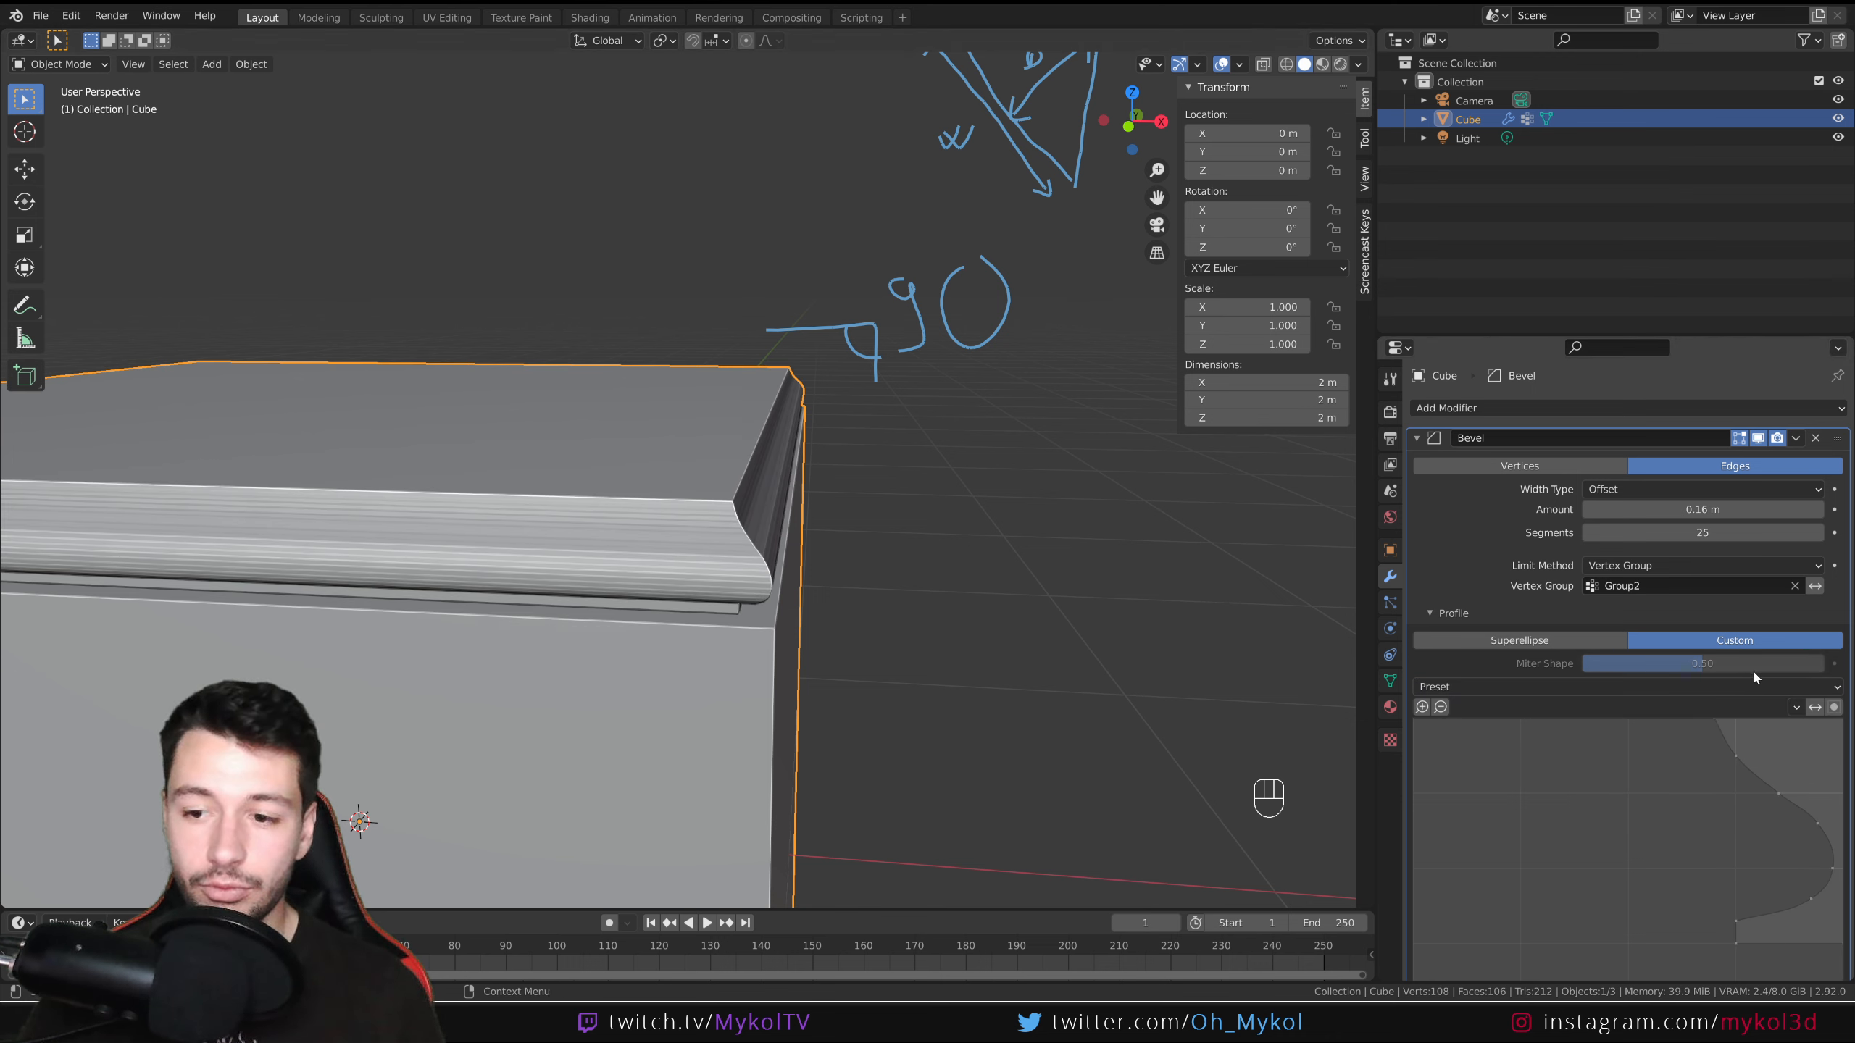
{"action": "left_click", "coordinate": [1543, 685]}
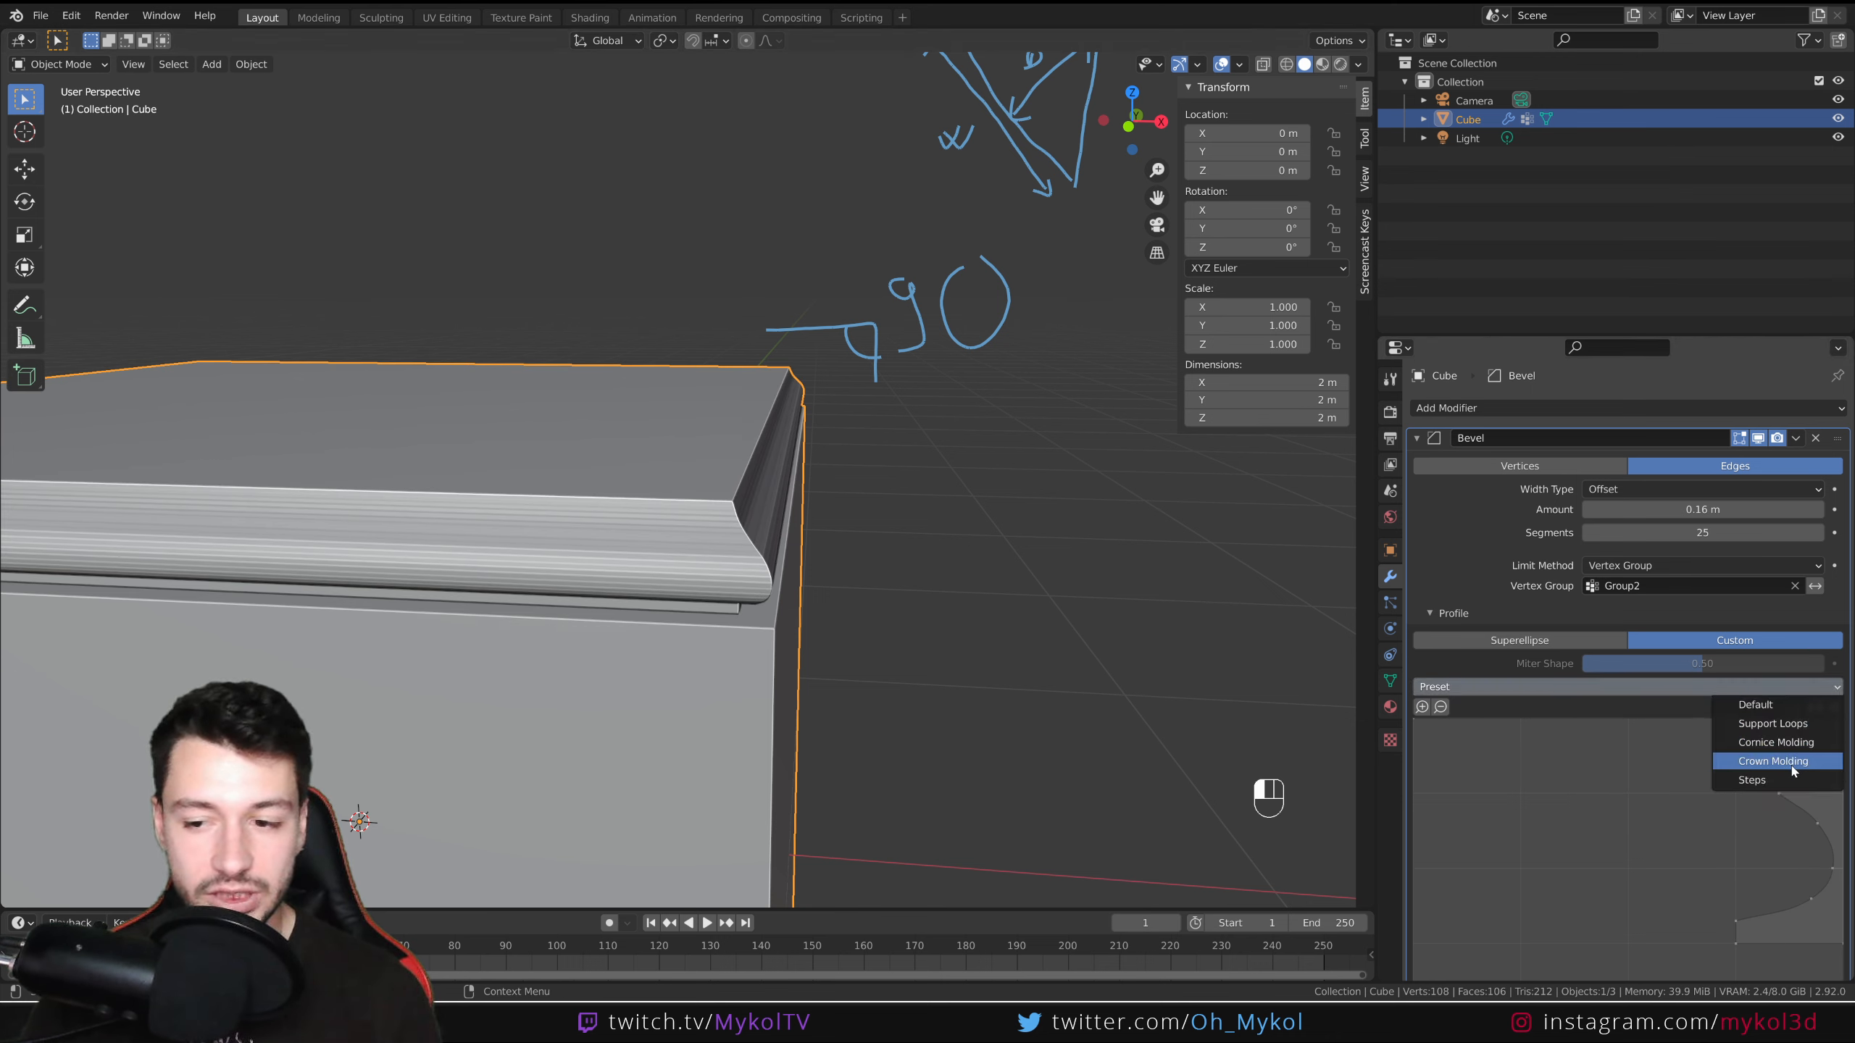
{"action": "left_click", "coordinate": [1788, 730]}
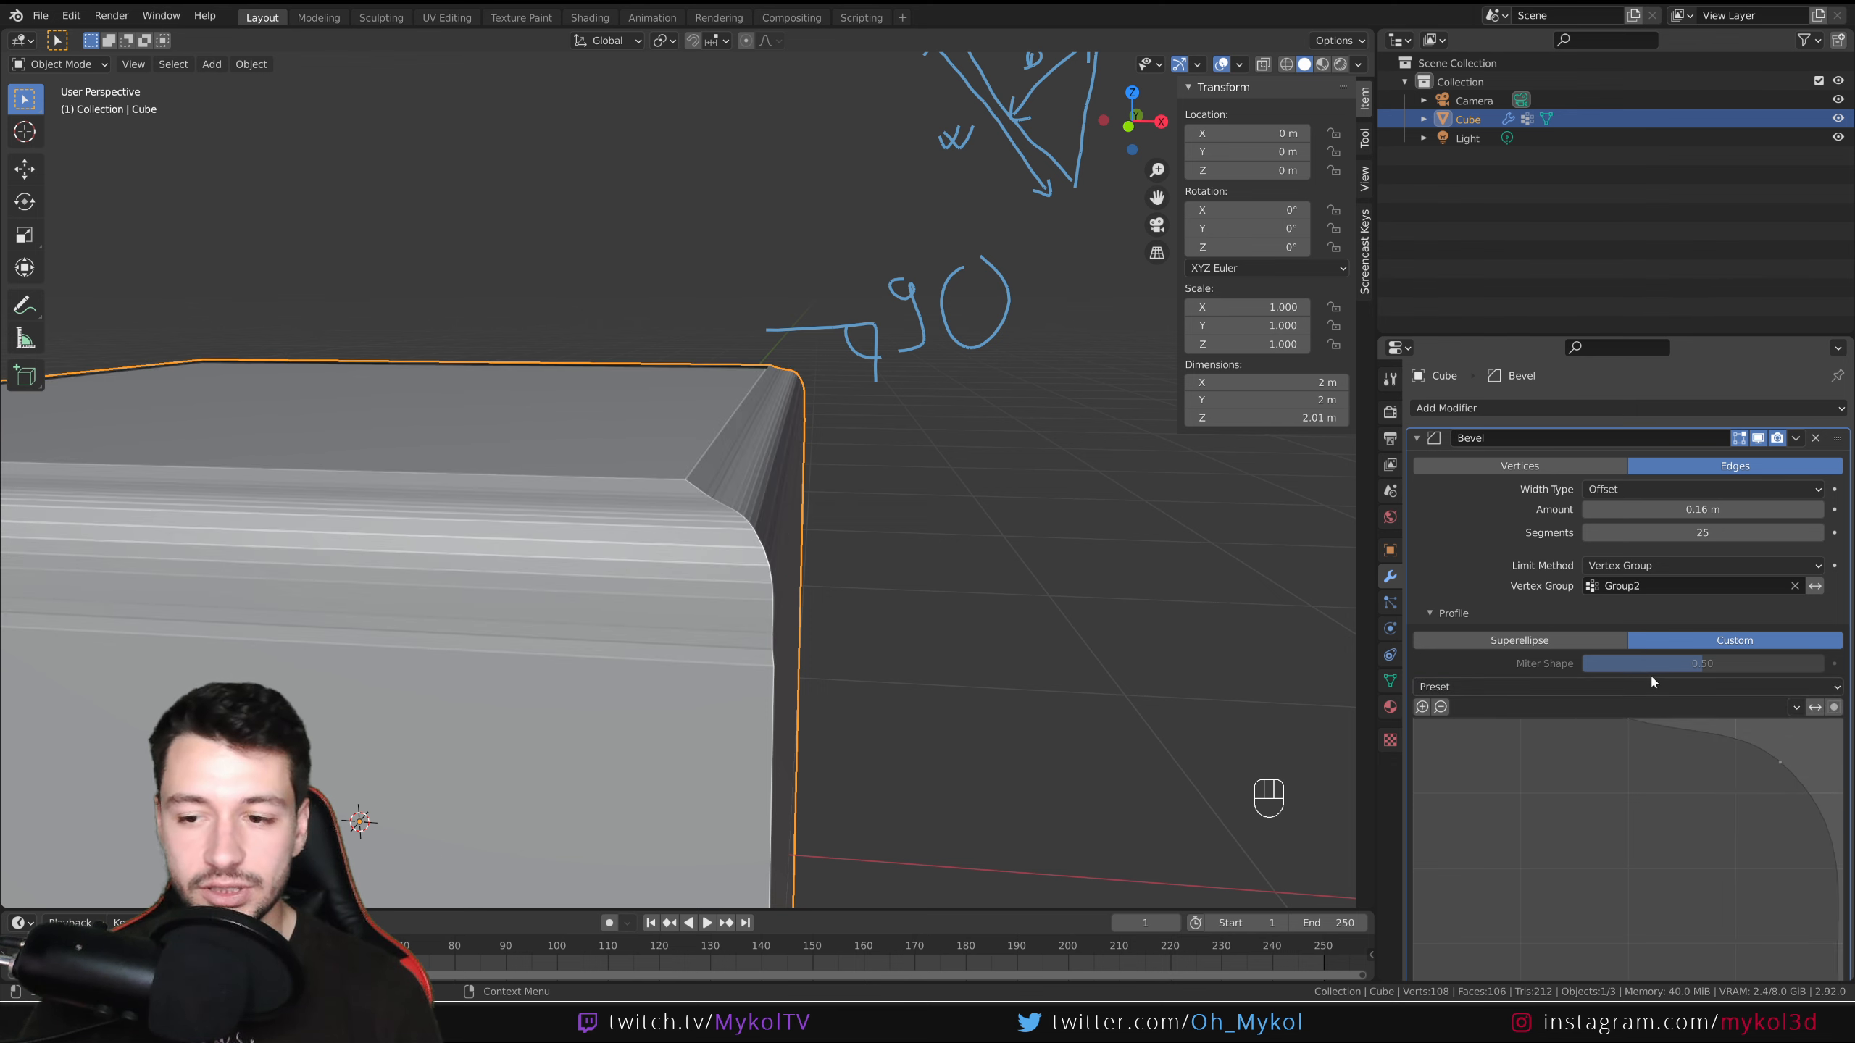
{"action": "left_click", "coordinate": [1654, 685]}
{"action": "left_click", "coordinate": [1755, 706]}
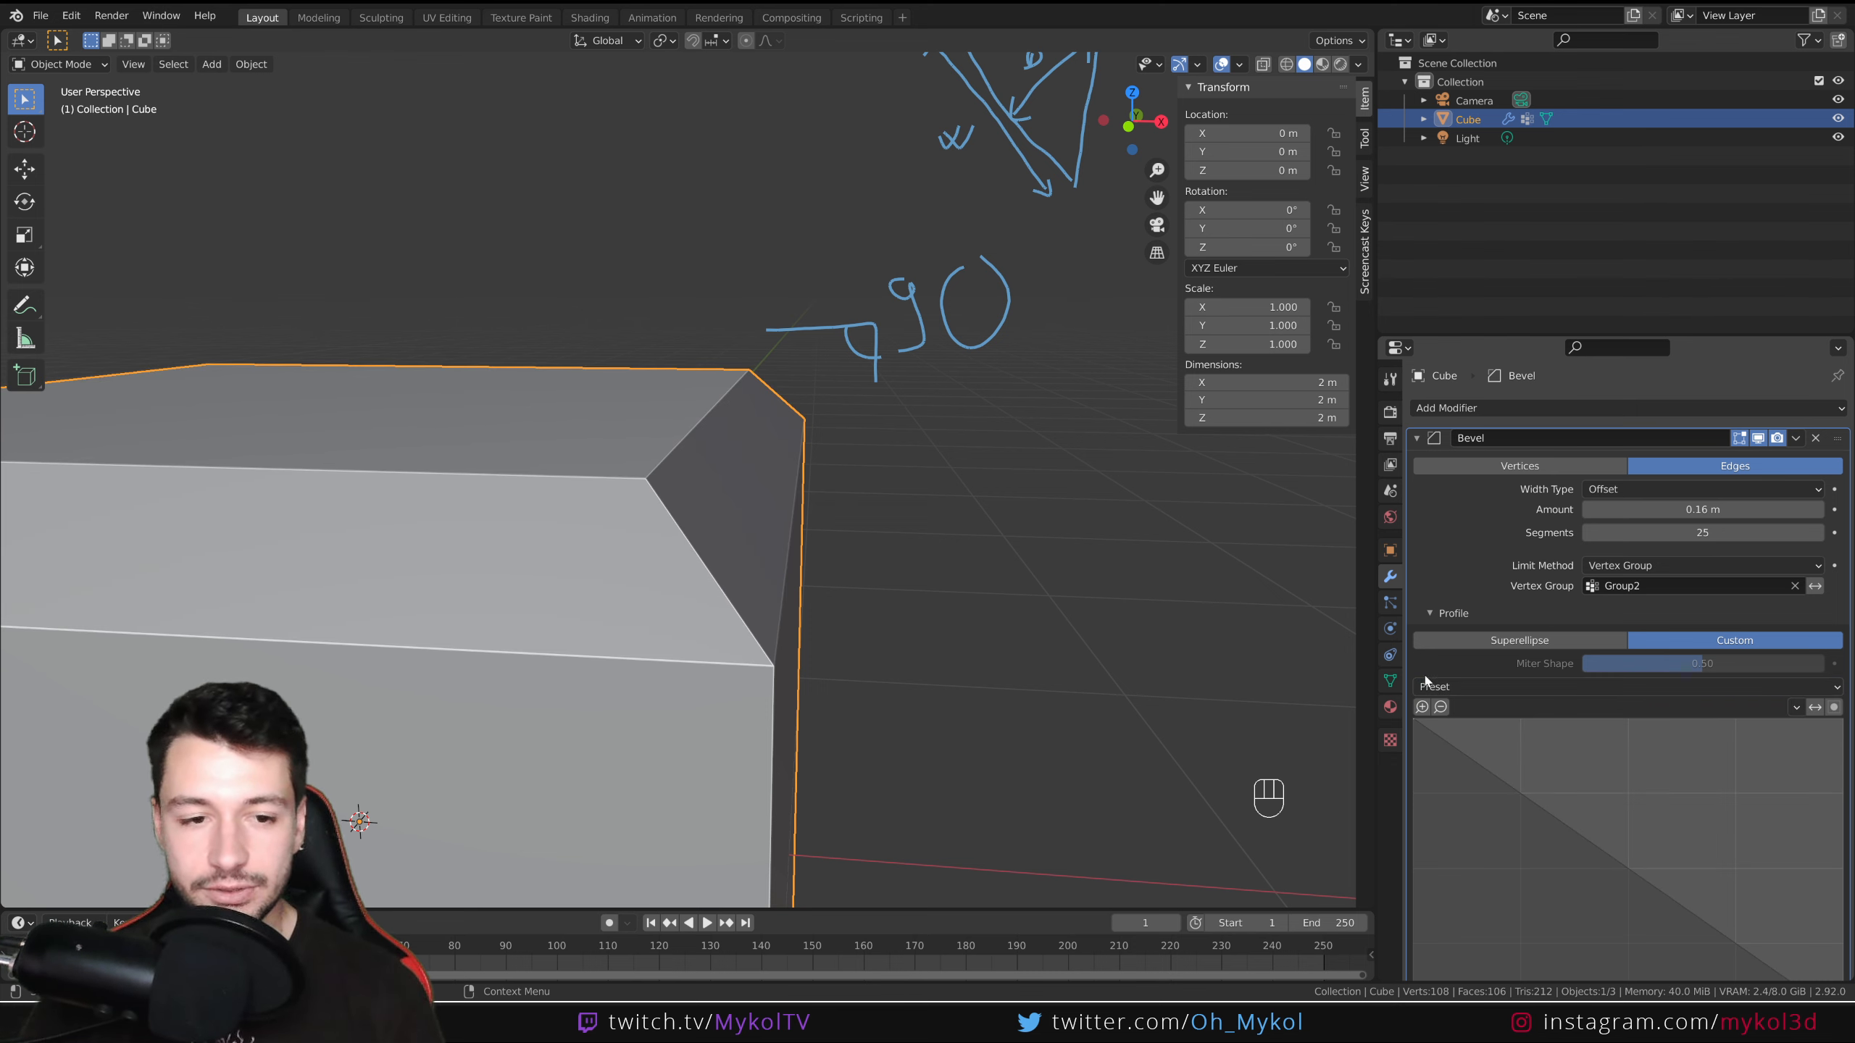
Reshape the custom profile into a wavy curve with three added points, the last at about X 0.938, Y 0.228.
{"action": "scroll", "coordinate": [978, 650], "scroll_direction": "down", "scroll_amount": 4}
{"action": "scroll", "coordinate": [1575, 584], "scroll_direction": "down", "scroll_amount": 4}
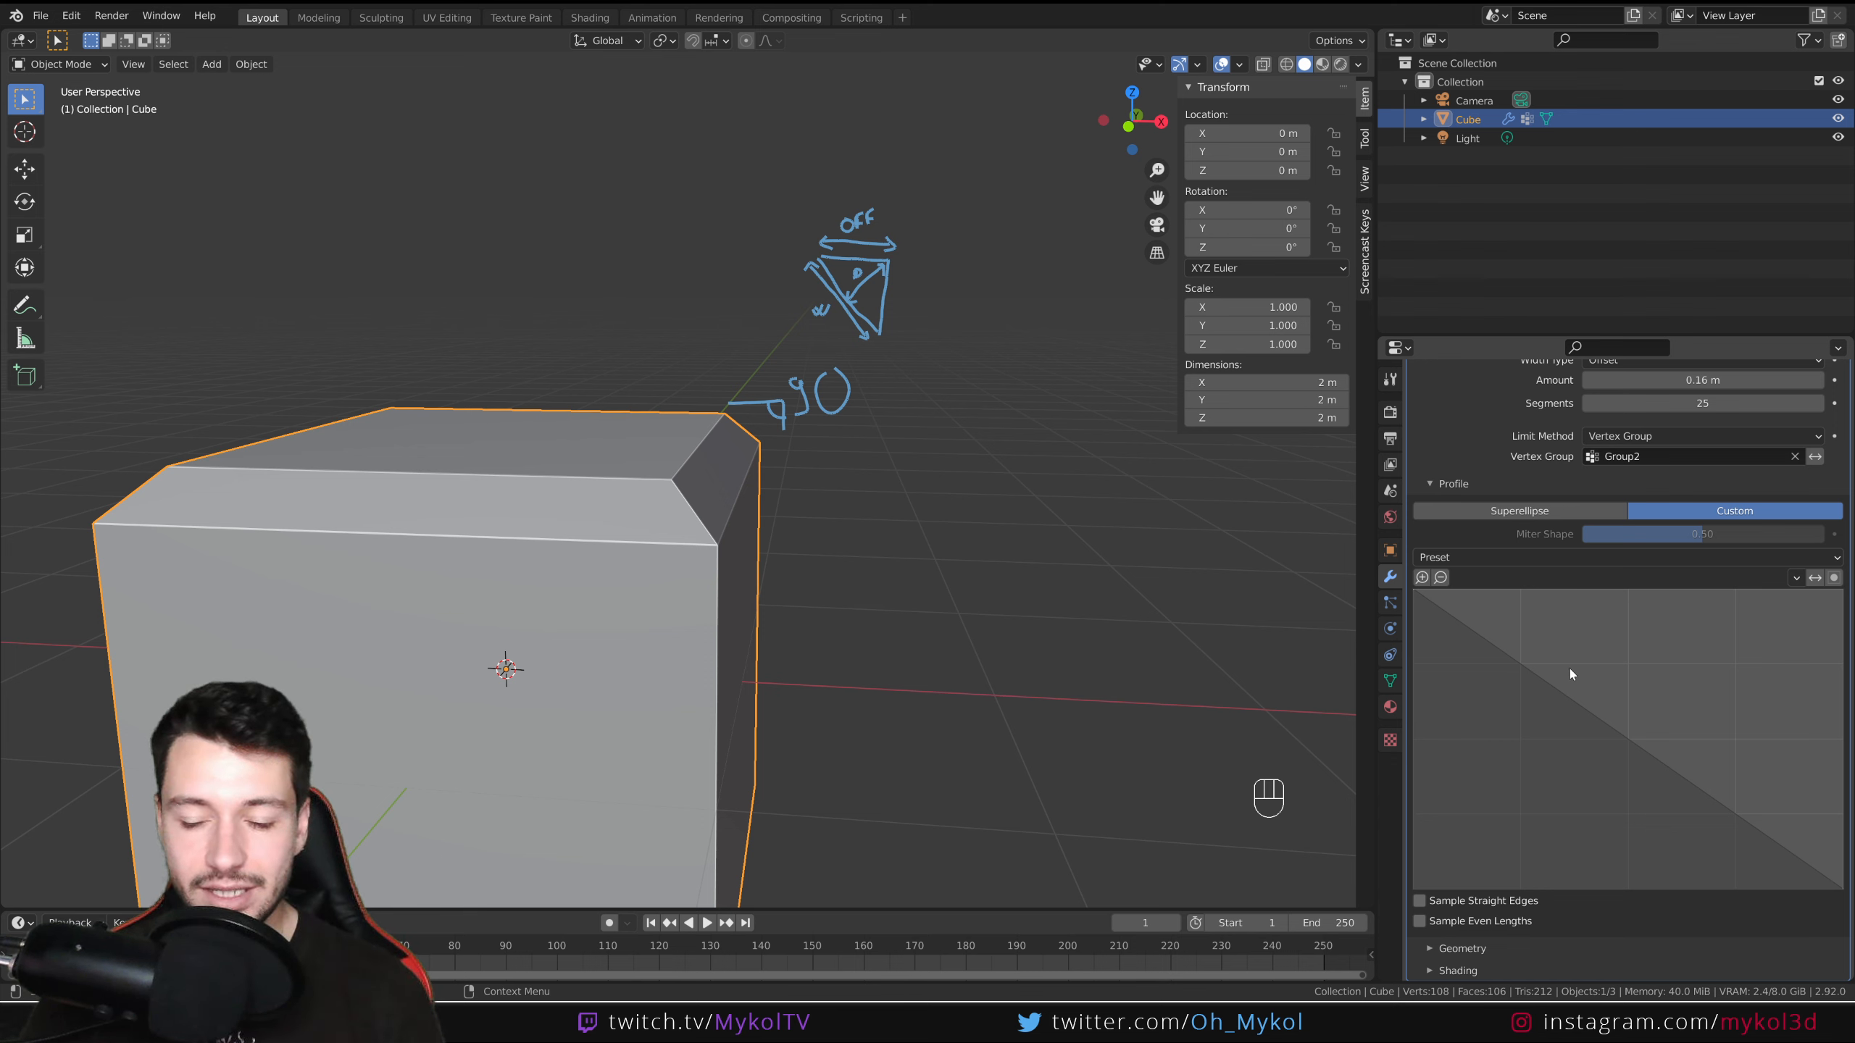
{"action": "left_click_drag", "start_coordinate": [1533, 672], "coordinate": [1817, 821]}
{"action": "scroll", "coordinate": [797, 658], "scroll_direction": "down", "scroll_amount": 2}
{"action": "middle_click_drag", "start_coordinate": [797, 659], "coordinate": [749, 634]}
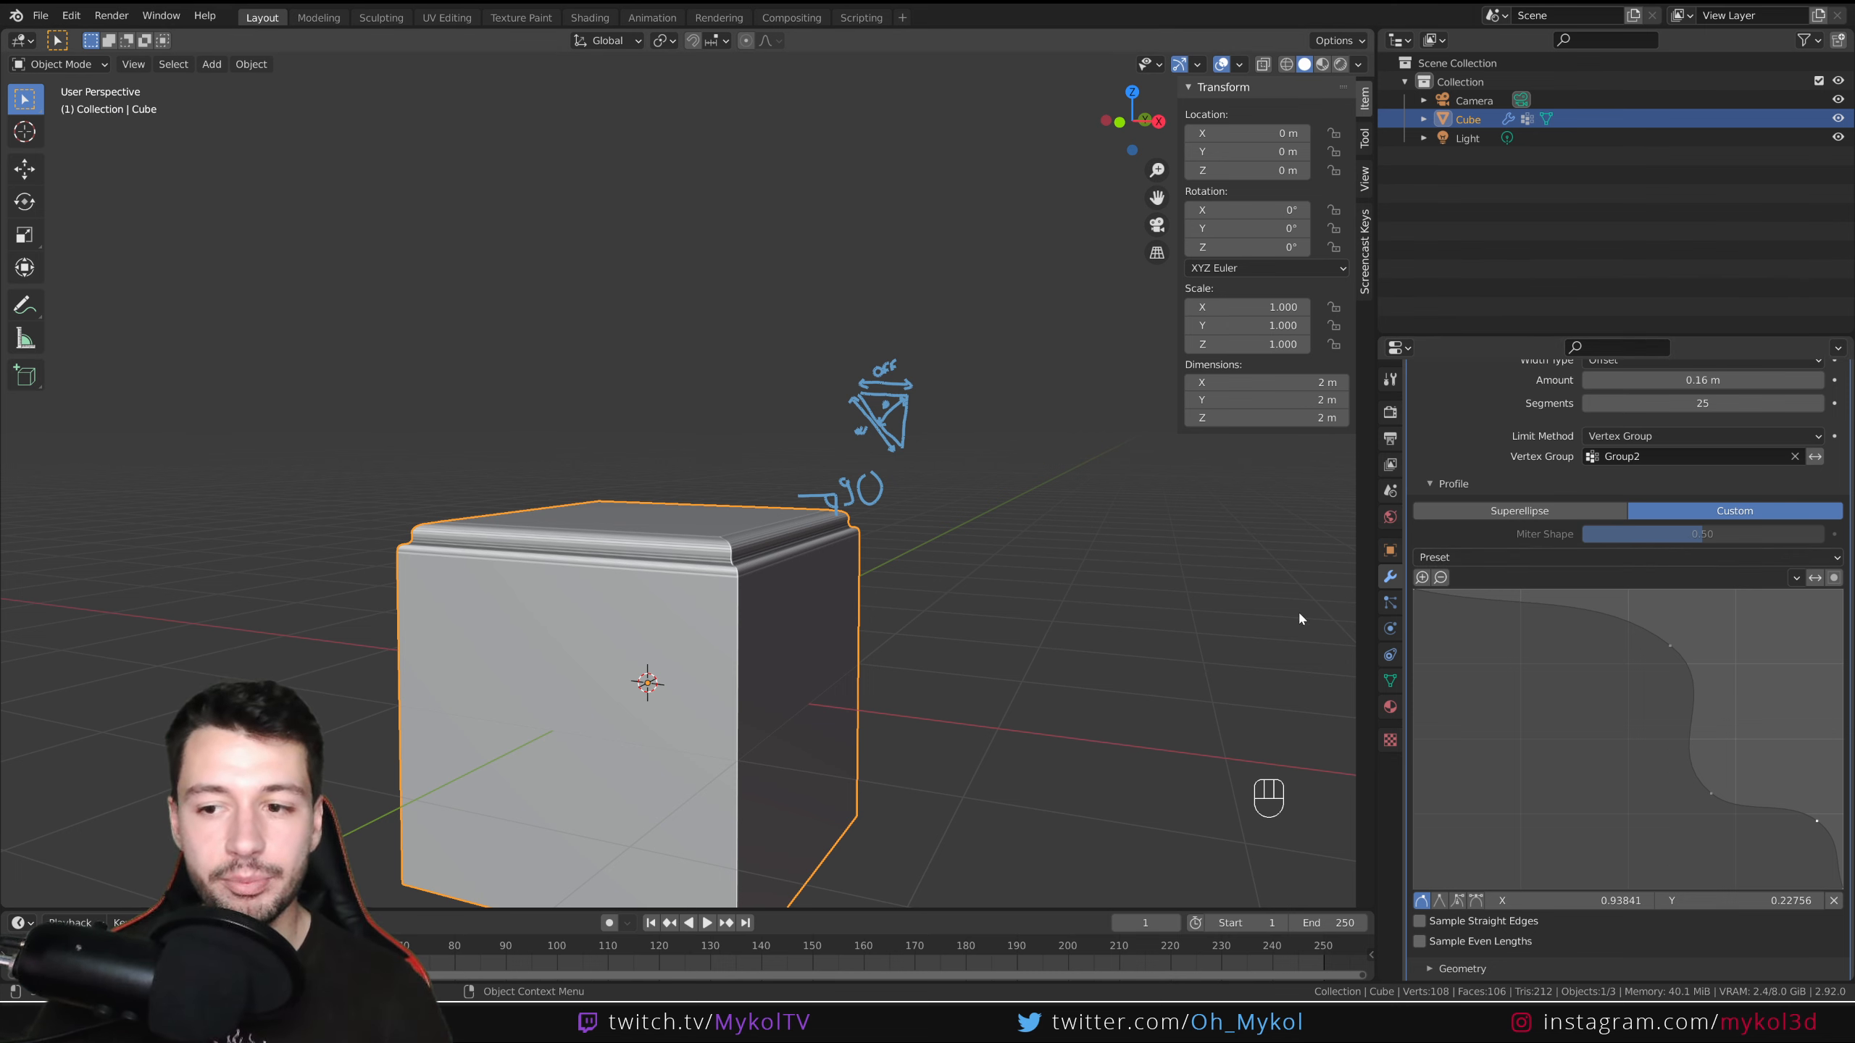
In Edit Mode with face selection, inset the cube's top face, extrude it upward about 0.64 m, and return to Object Mode.
{"action": "scroll", "coordinate": [1523, 630], "scroll_direction": "up", "scroll_amount": 2}
{"action": "key", "text": "Tab"}
{"action": "middle_click_drag", "start_coordinate": [800, 597], "coordinate": [520, 375]}
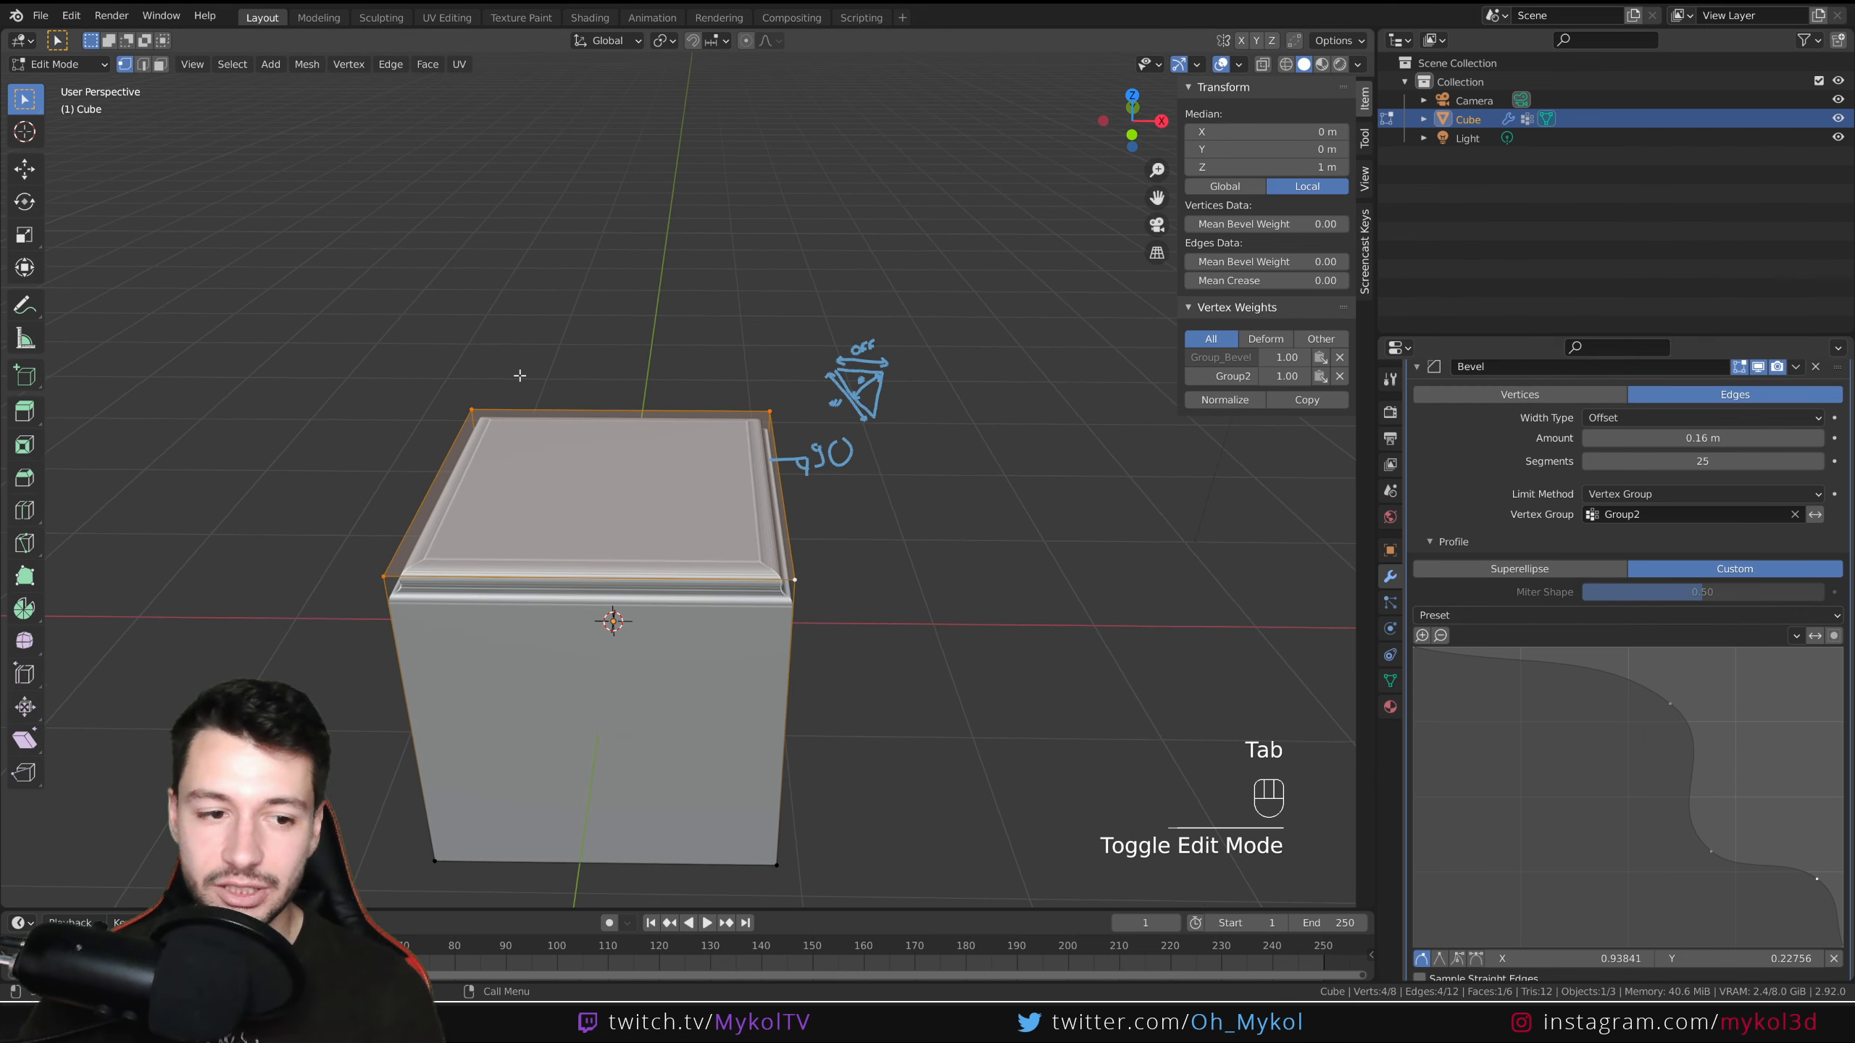
{"action": "left_click", "coordinate": [161, 64]}
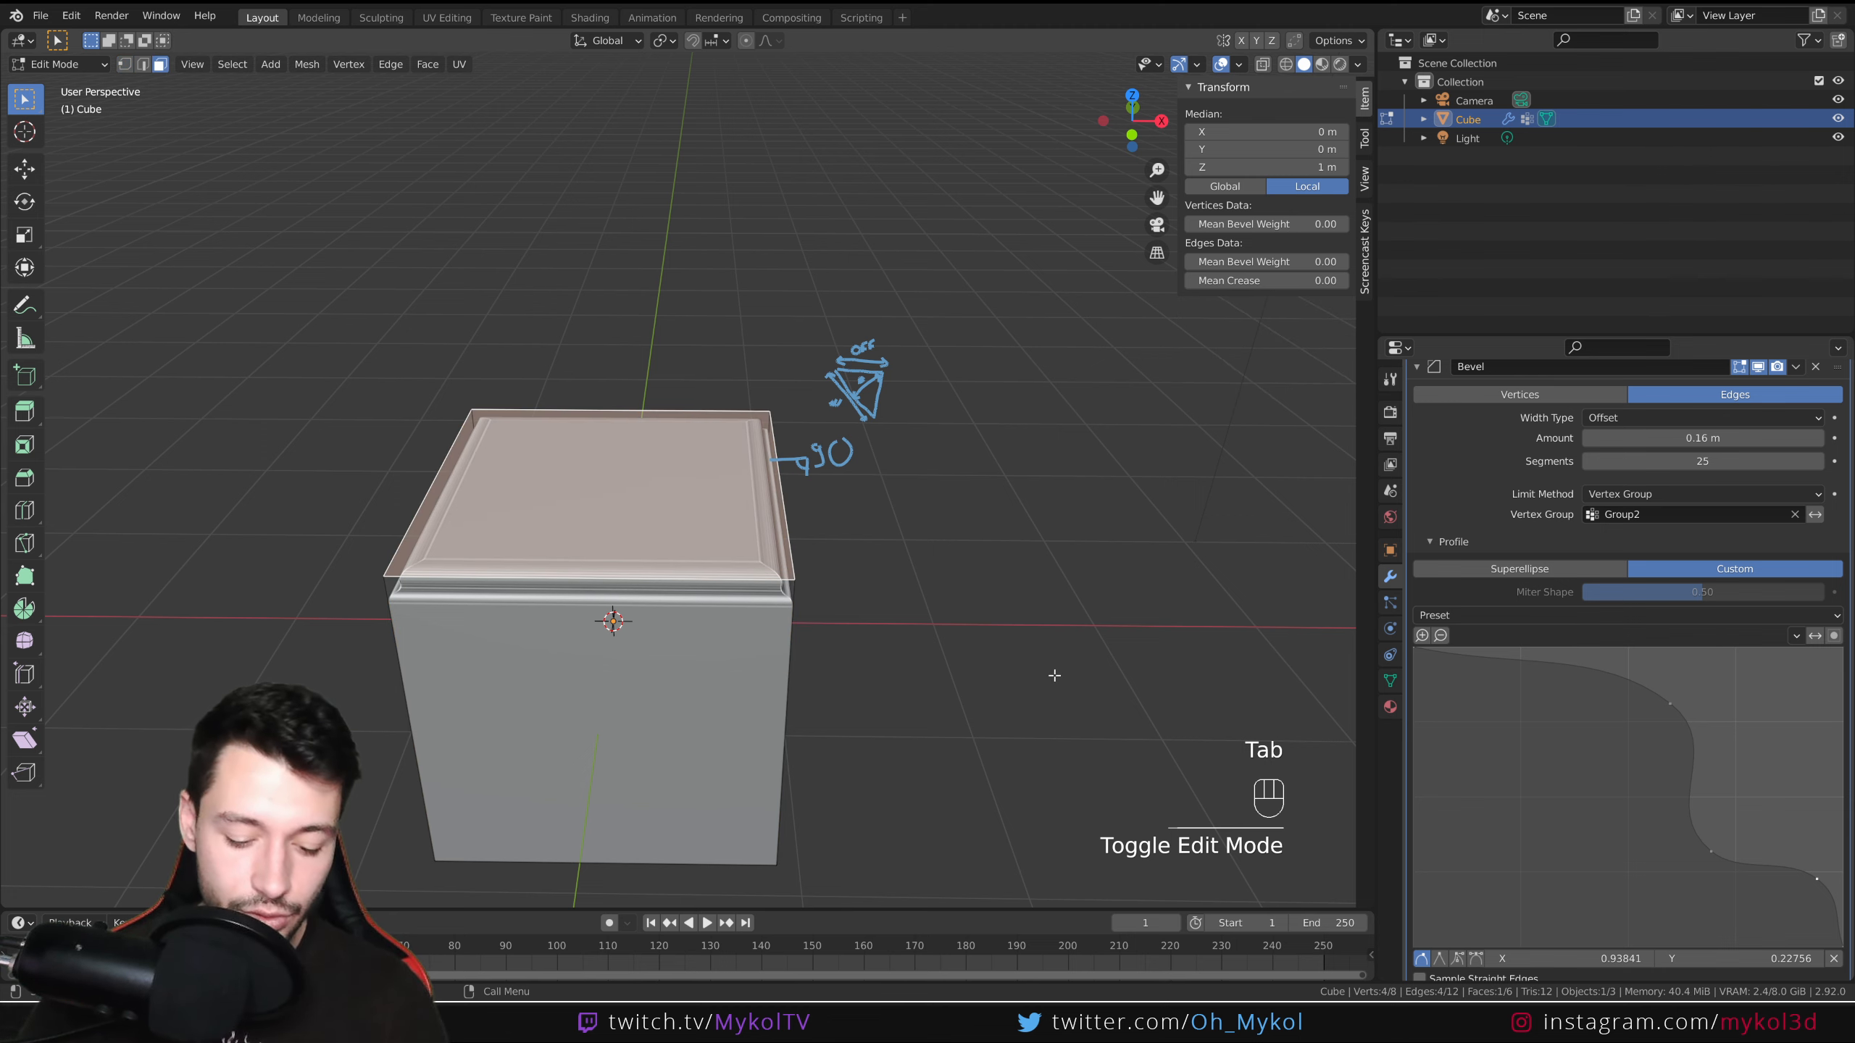
{"action": "key", "text": "i"}
{"action": "left_click", "coordinate": [1023, 665]}
{"action": "key", "text": "e"}
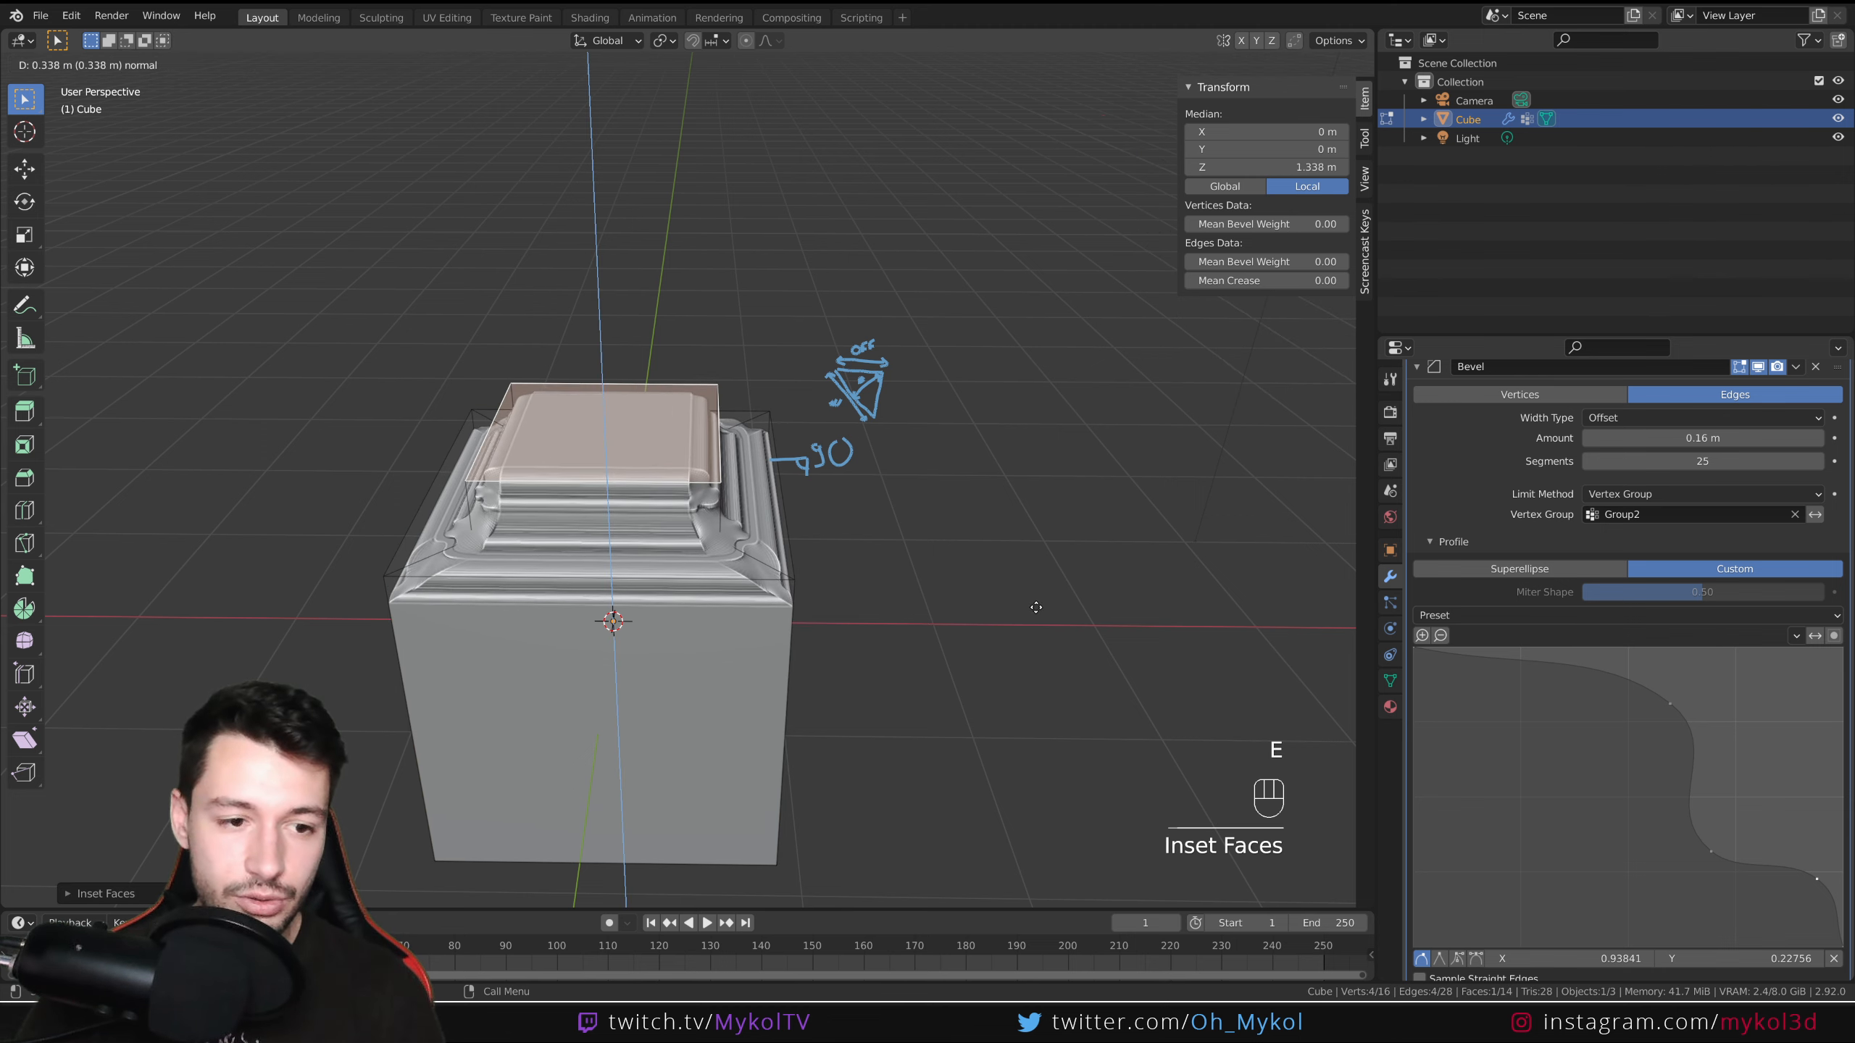
{"action": "left_click", "coordinate": [1044, 538]}
{"action": "key", "text": "Tab"}
Try the Patch outer miter on the stepped cube's Bevel modifier, set it back to Sharp, and toggle Edit Mode on and off.
{"action": "middle_click_drag", "start_coordinate": [887, 605], "coordinate": [590, 302]}
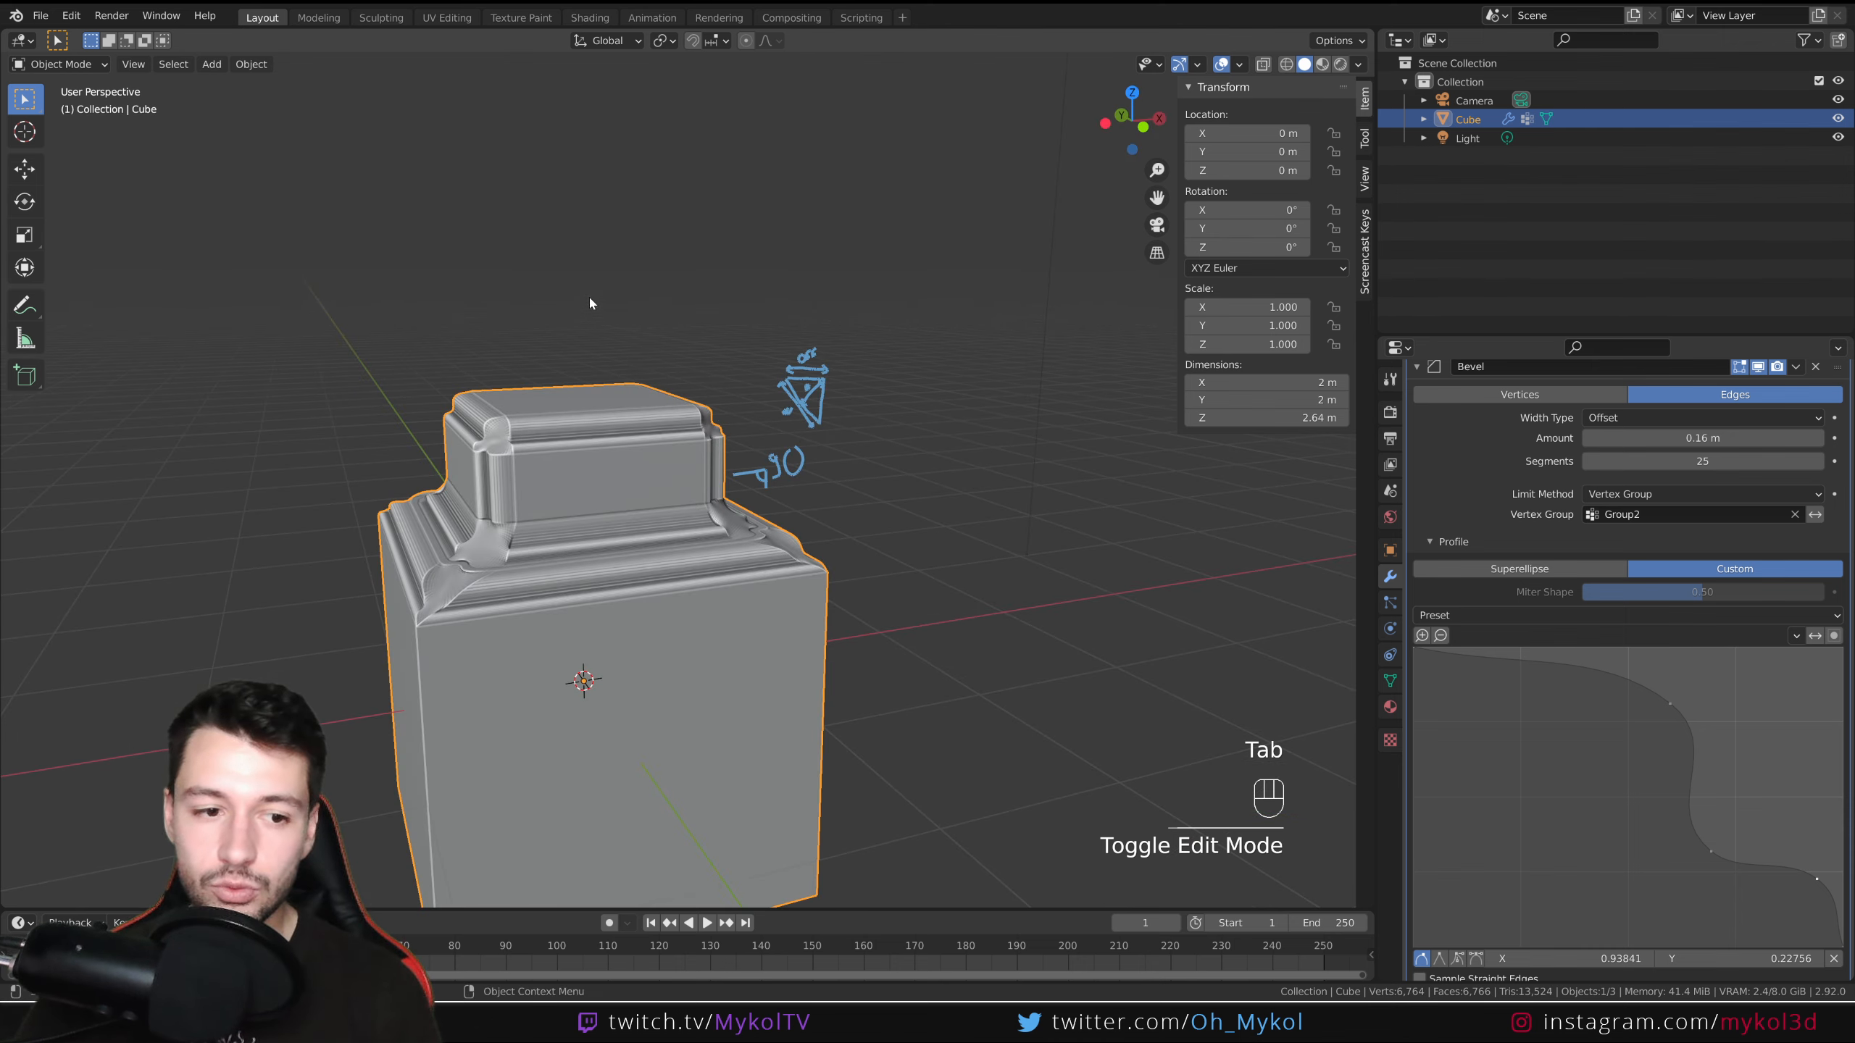
{"action": "middle_click_drag", "start_coordinate": [826, 585], "coordinate": [712, 636]}
{"action": "scroll", "coordinate": [720, 601], "scroll_direction": "up", "scroll_amount": 5}
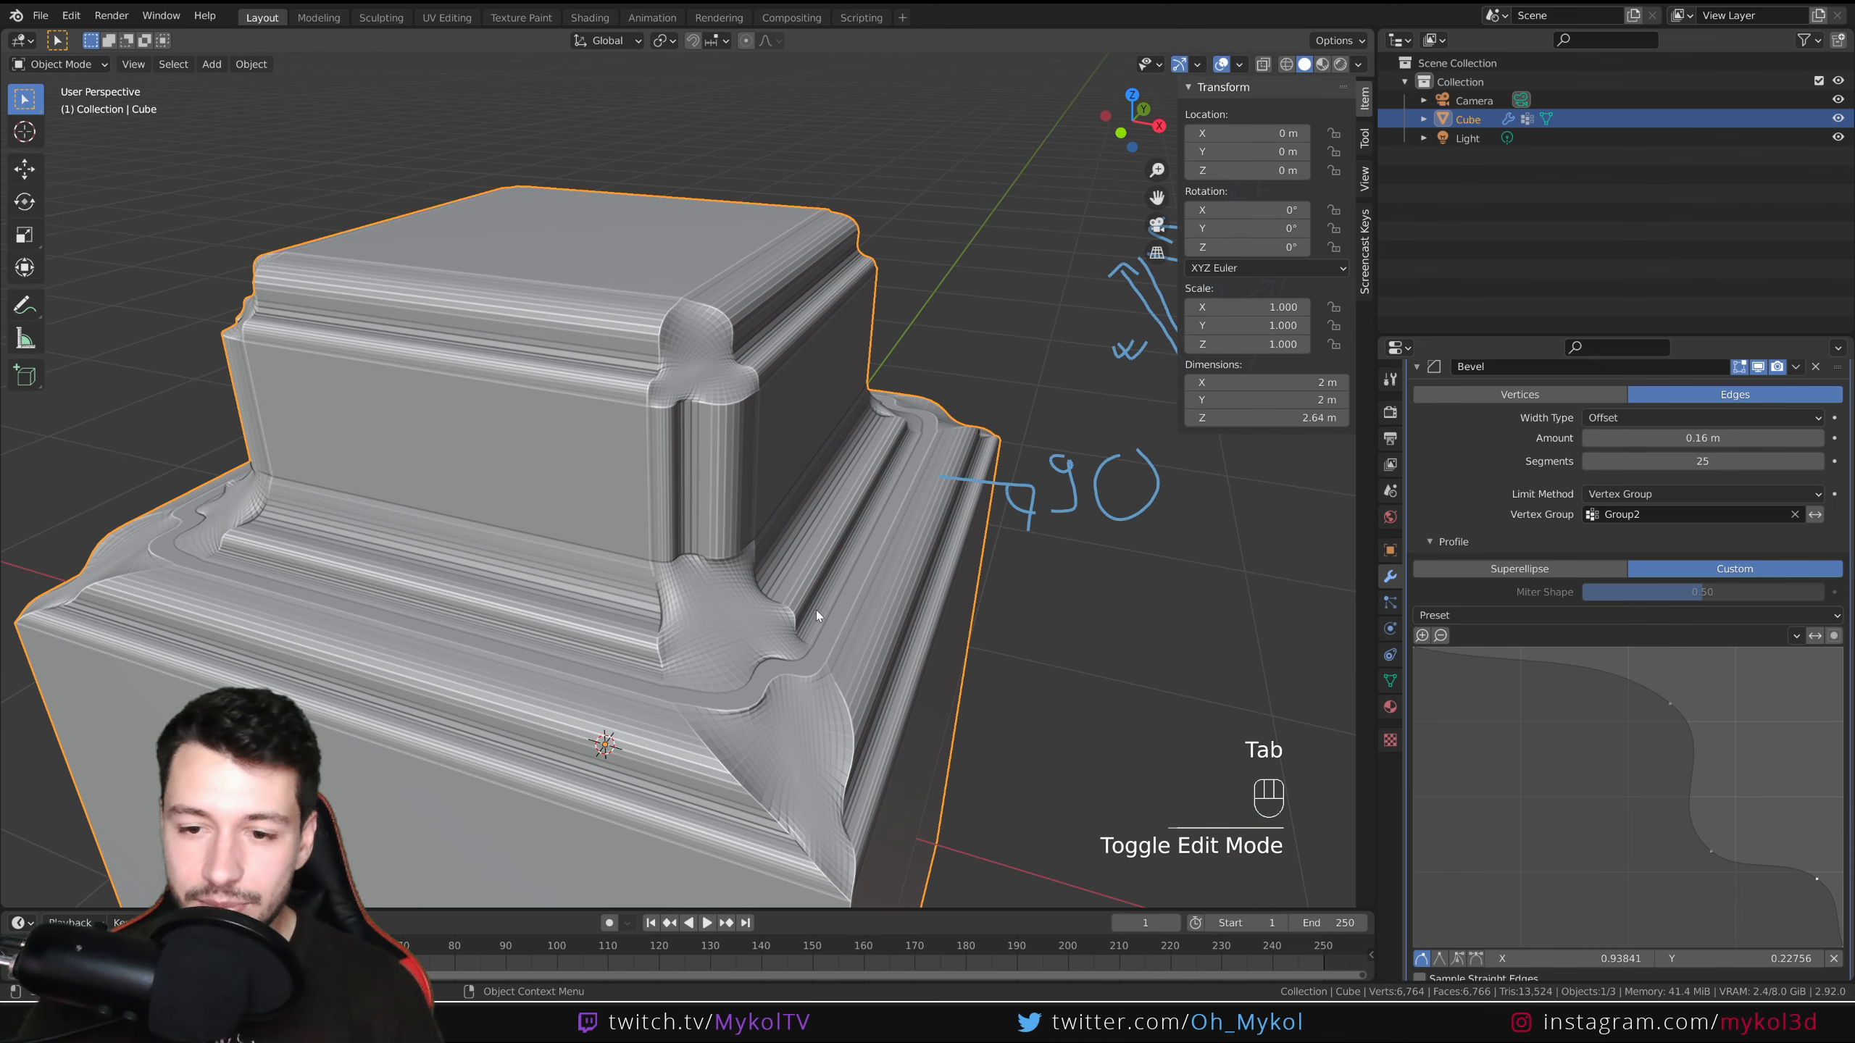
{"action": "scroll", "coordinate": [1498, 760], "scroll_direction": "down", "scroll_amount": 3}
{"action": "left_click", "coordinate": [1436, 950]}
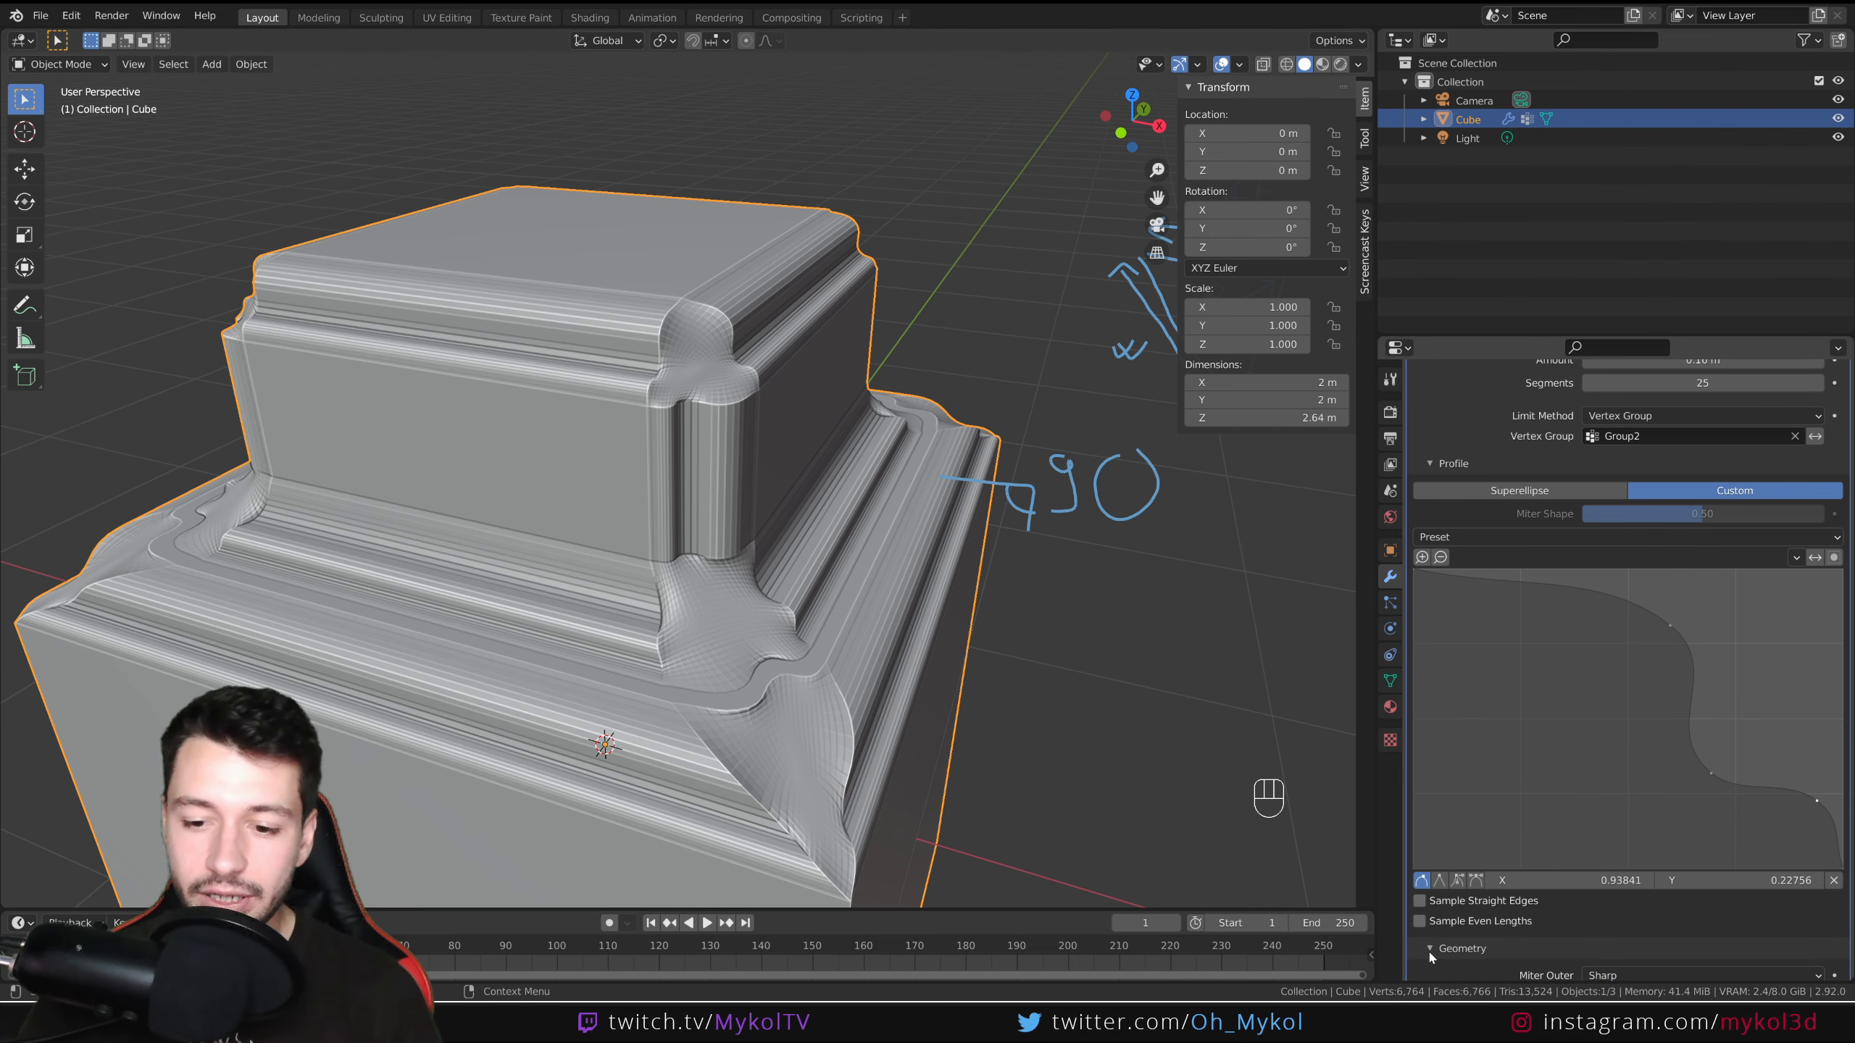
{"action": "scroll", "coordinate": [1534, 898], "scroll_direction": "down", "scroll_amount": 4}
{"action": "left_click", "coordinate": [1622, 860]}
{"action": "left_click", "coordinate": [1622, 901]}
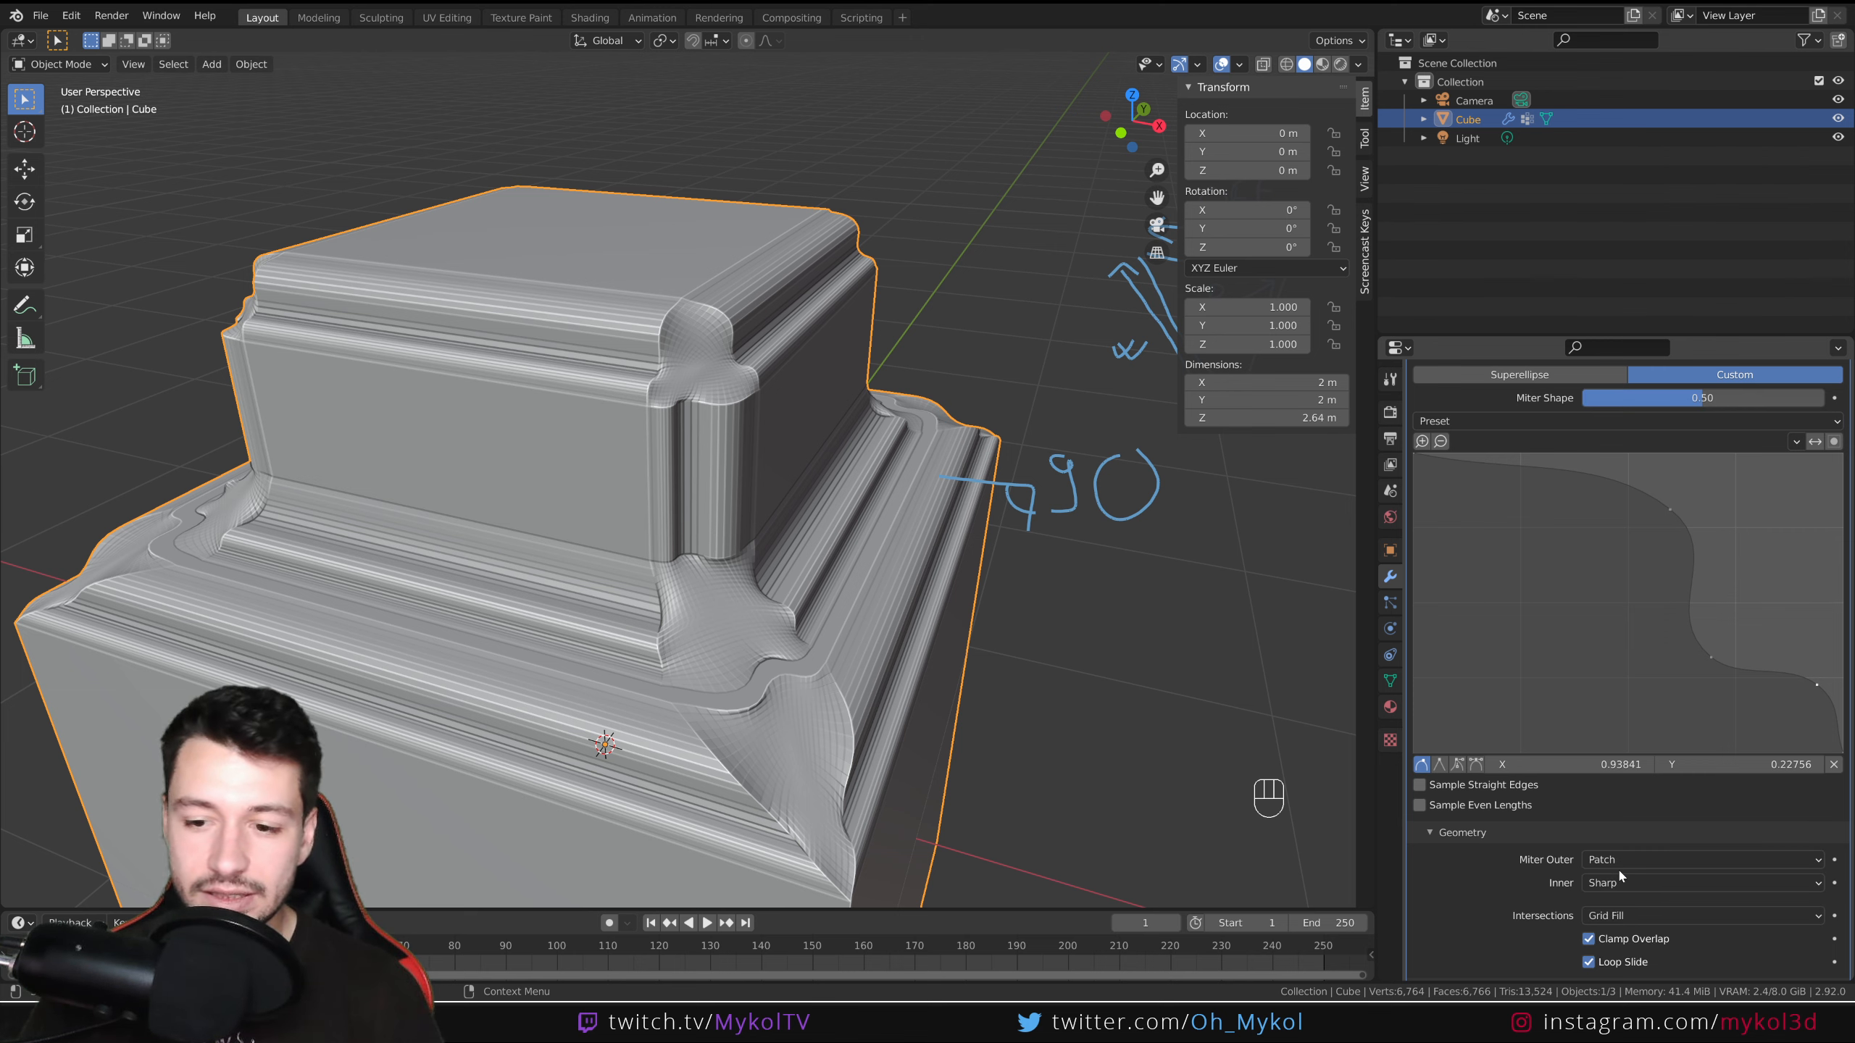
{"action": "left_click", "coordinate": [1619, 862]}
{"action": "left_click", "coordinate": [1617, 880]}
{"action": "key", "text": "Tab"}
{"action": "key", "text": "Tab"}
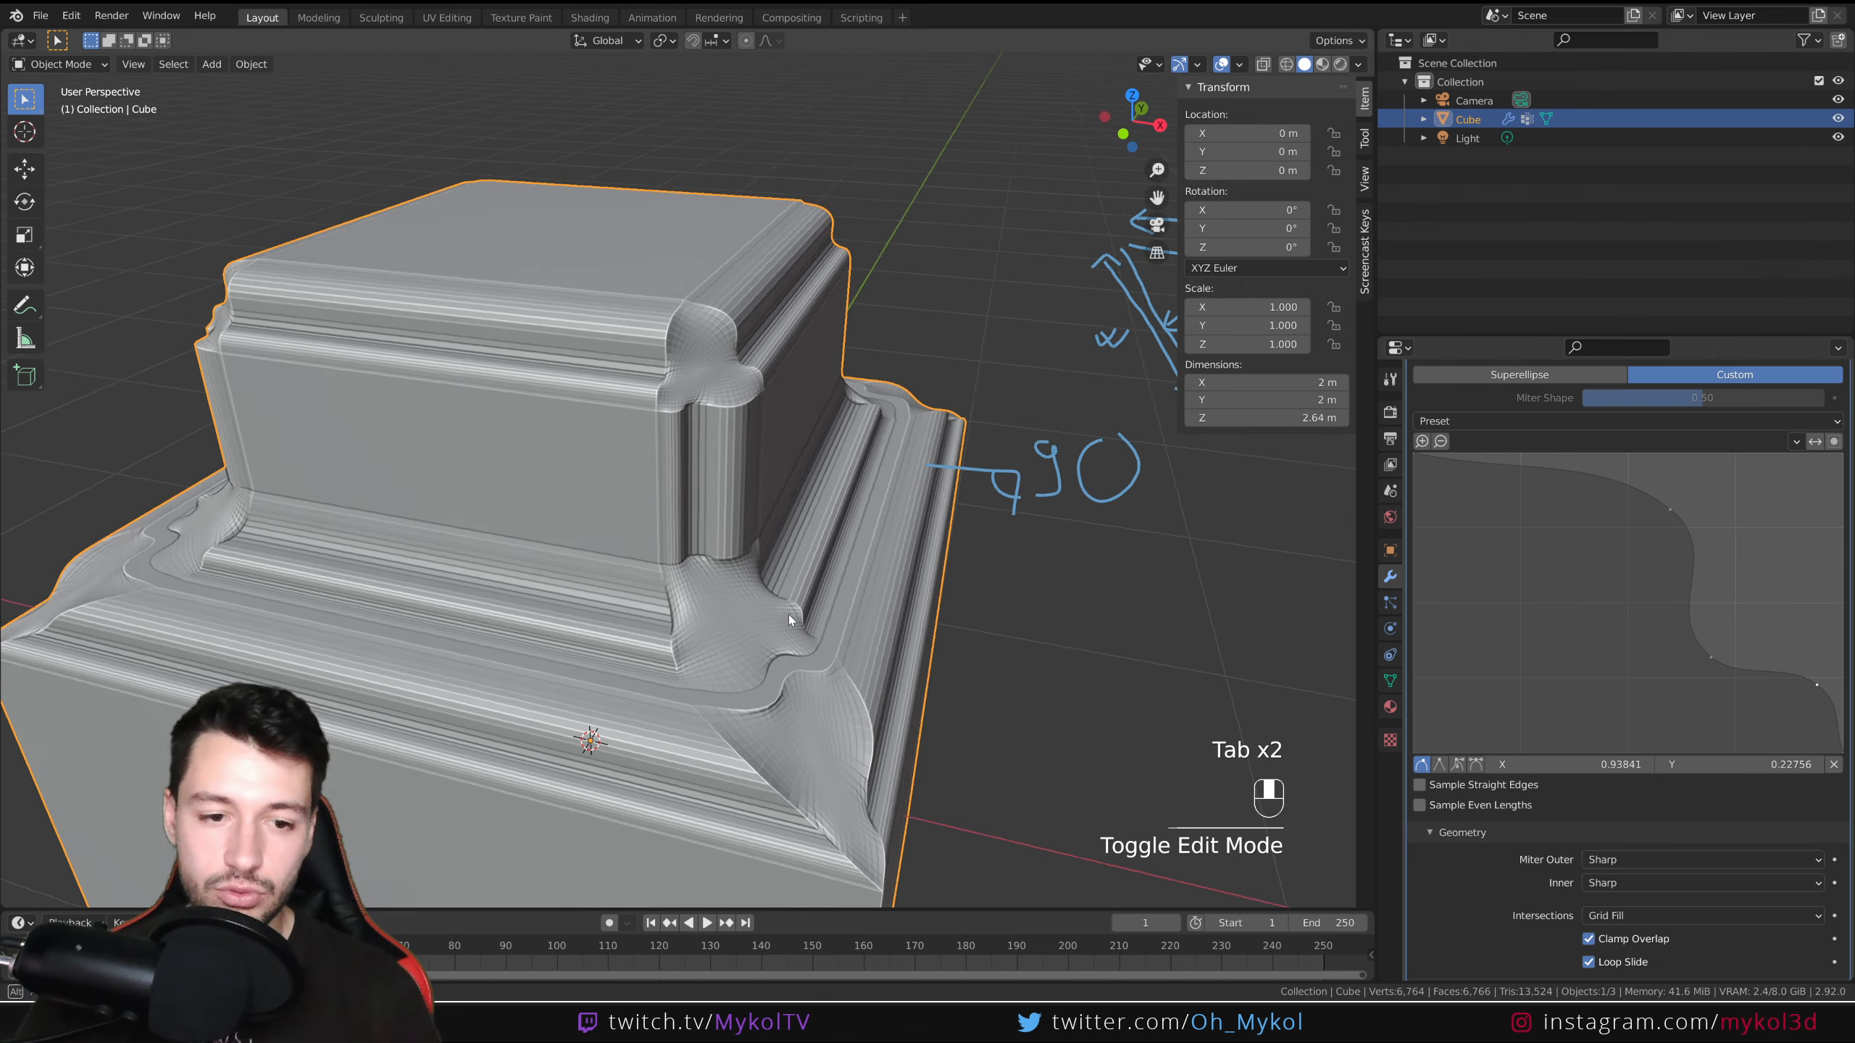
Replace the bevelled mesh with a new default cube and add a Bevel modifier to it.
{"action": "key", "text": "Delete"}
{"action": "key", "text": "shift+a"}
{"action": "mouse_move", "coordinate": [816, 617]}
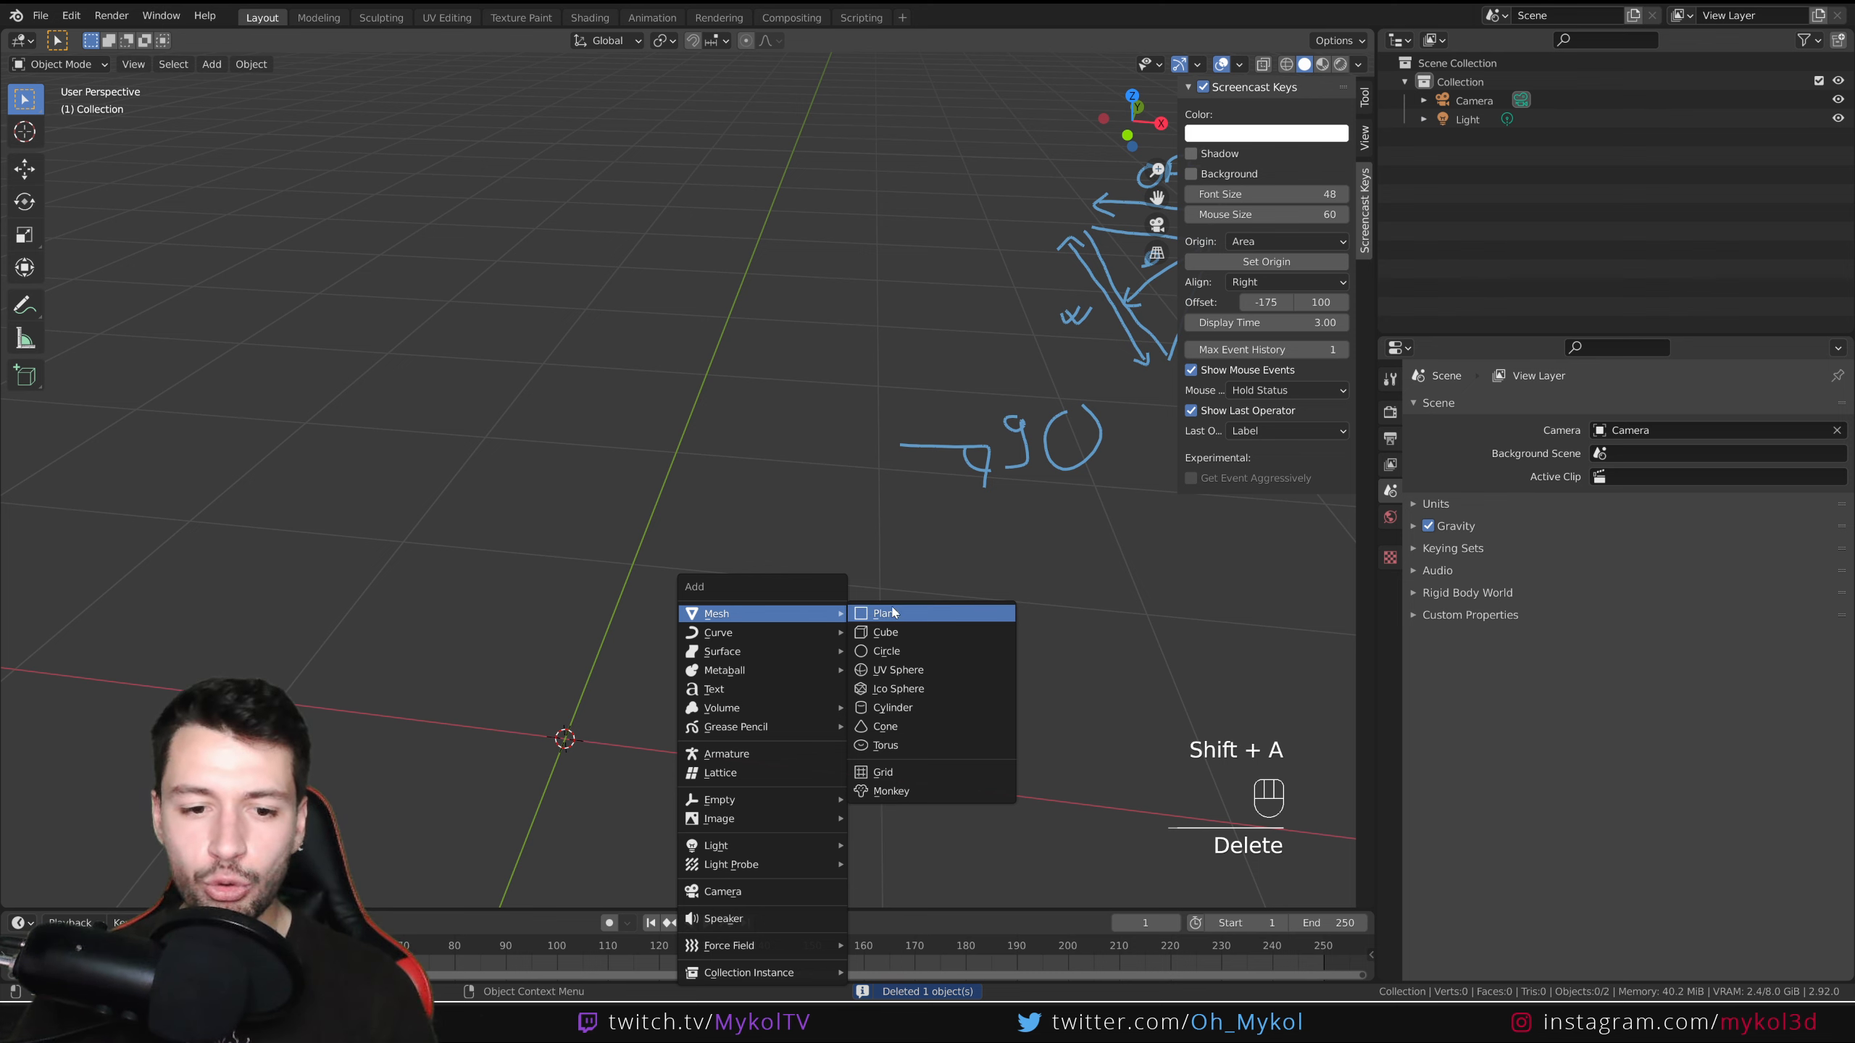
{"action": "left_click", "coordinate": [886, 632]}
{"action": "scroll", "coordinate": [726, 562], "scroll_direction": "down", "scroll_amount": 2}
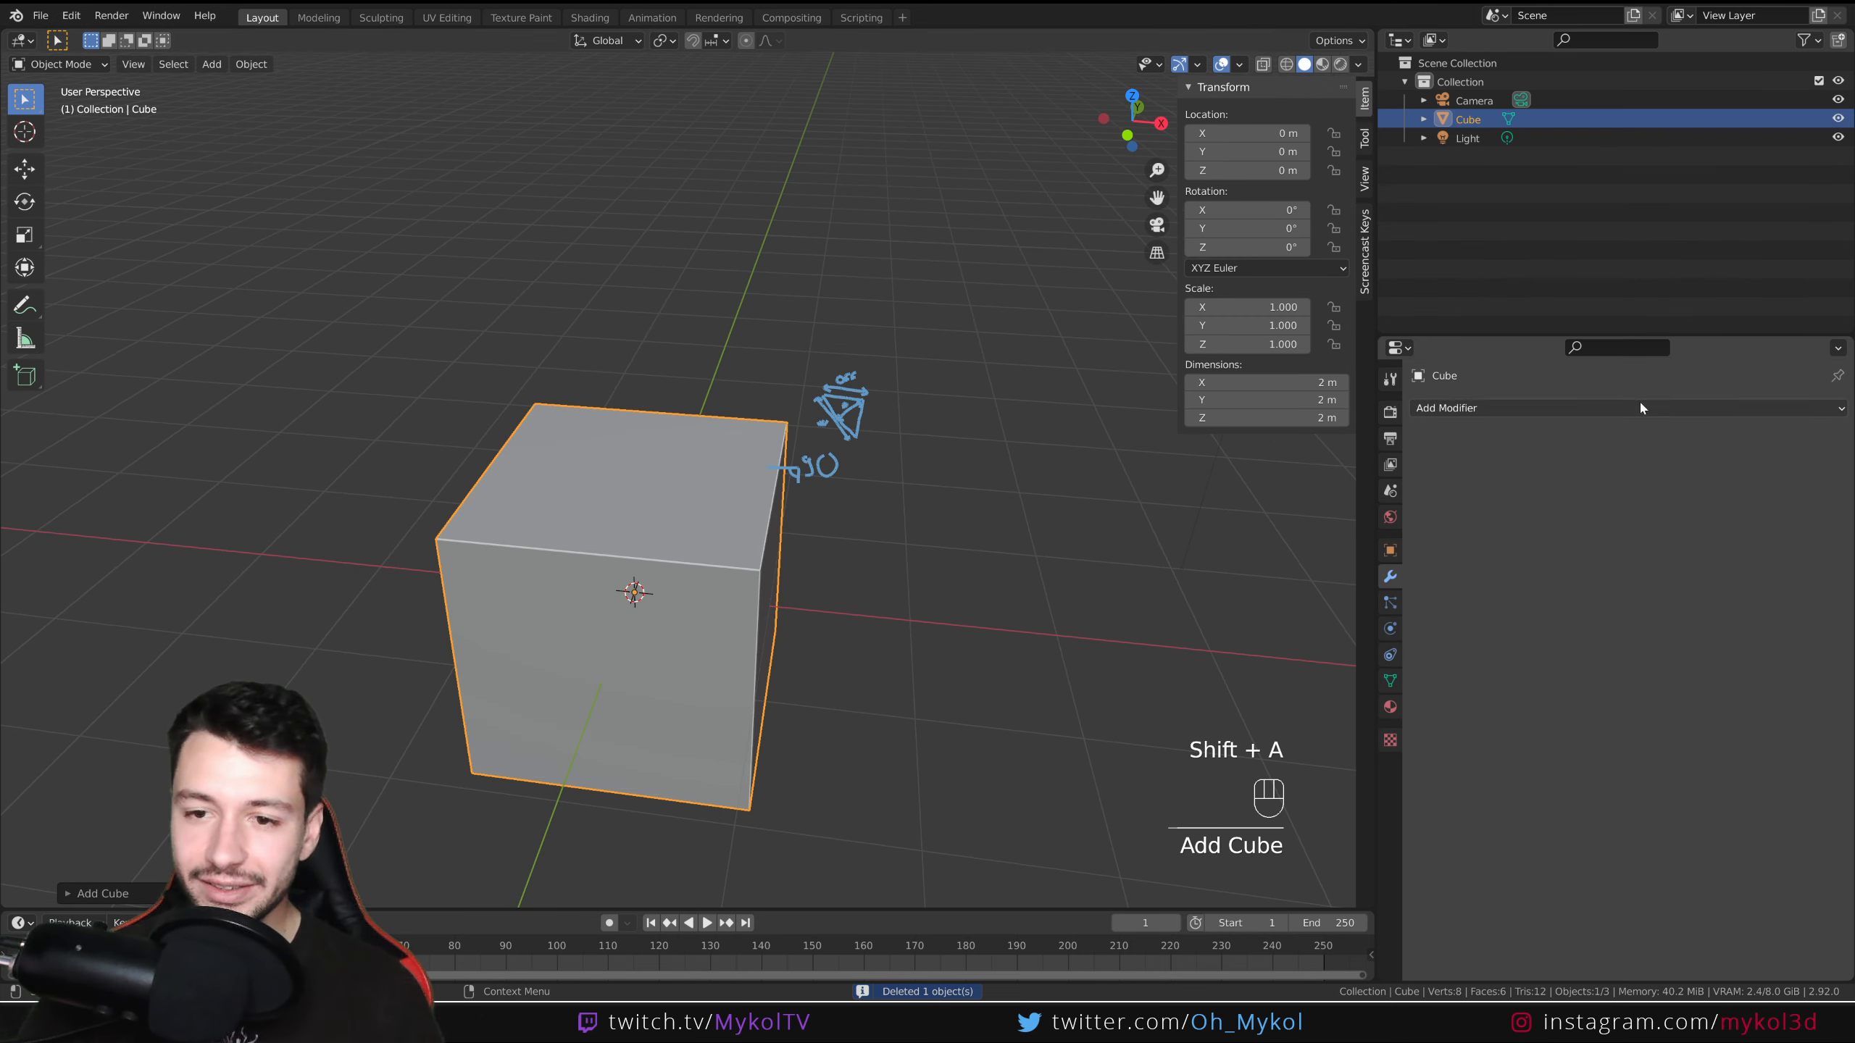
{"action": "left_click", "coordinate": [1575, 408]}
{"action": "left_click", "coordinate": [1452, 480]}
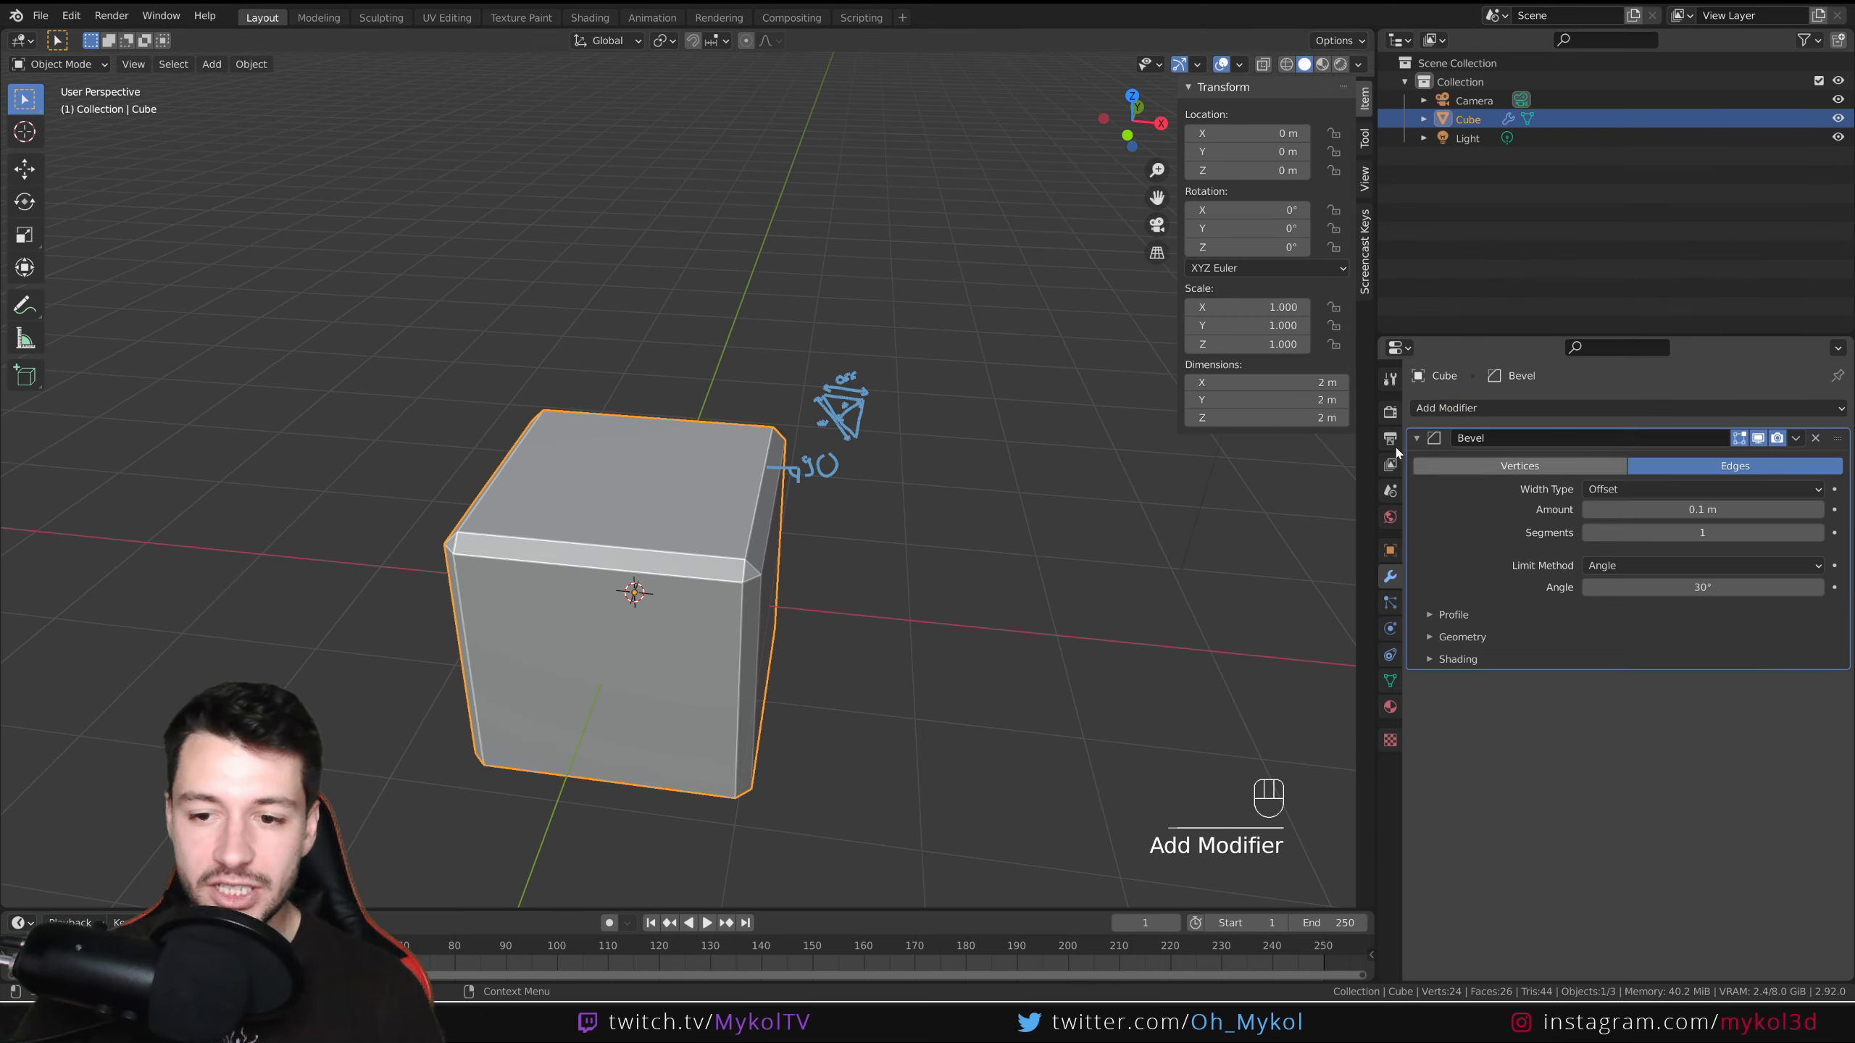
In Edit Mode, inset the cube's top face, extrude it upward about 0.08 m, and return to Object Mode.
{"action": "scroll", "coordinate": [282, 151], "scroll_direction": "up", "scroll_amount": 3}
{"action": "key", "text": "Tab"}
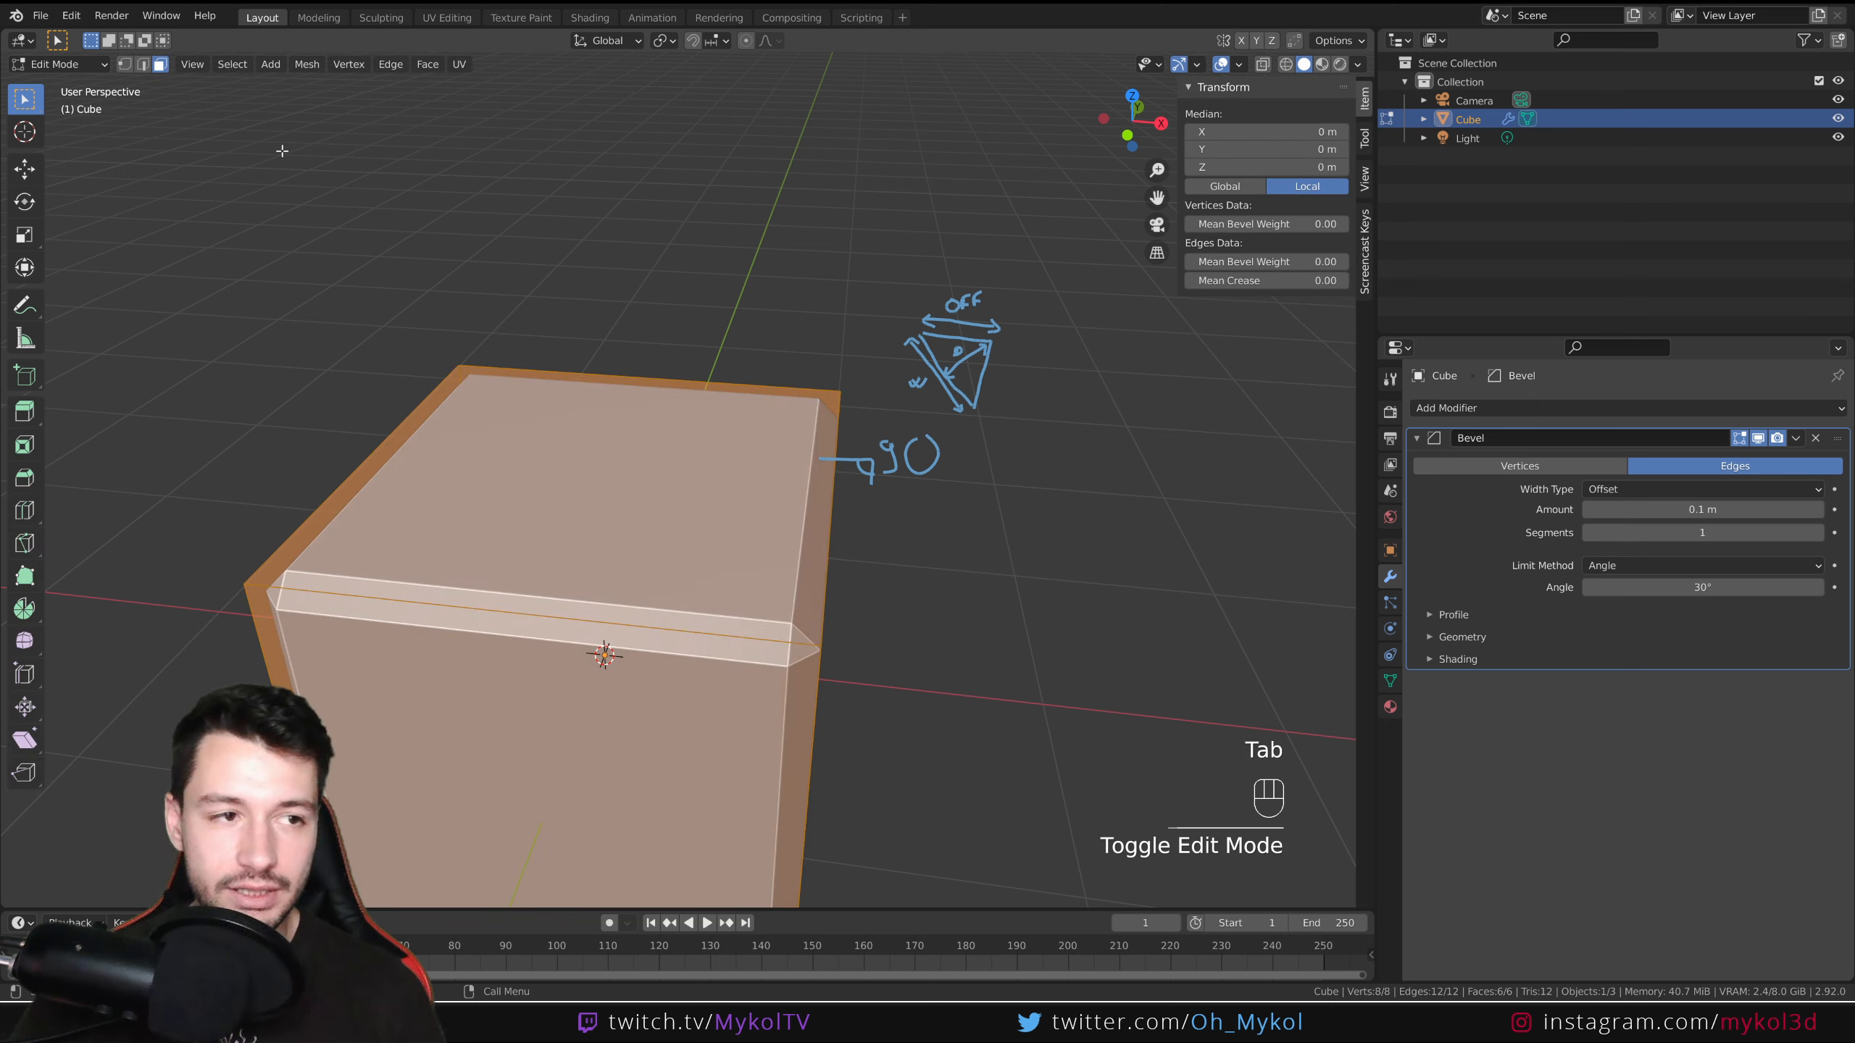
{"action": "left_click", "coordinate": [531, 444]}
{"action": "key", "text": "i"}
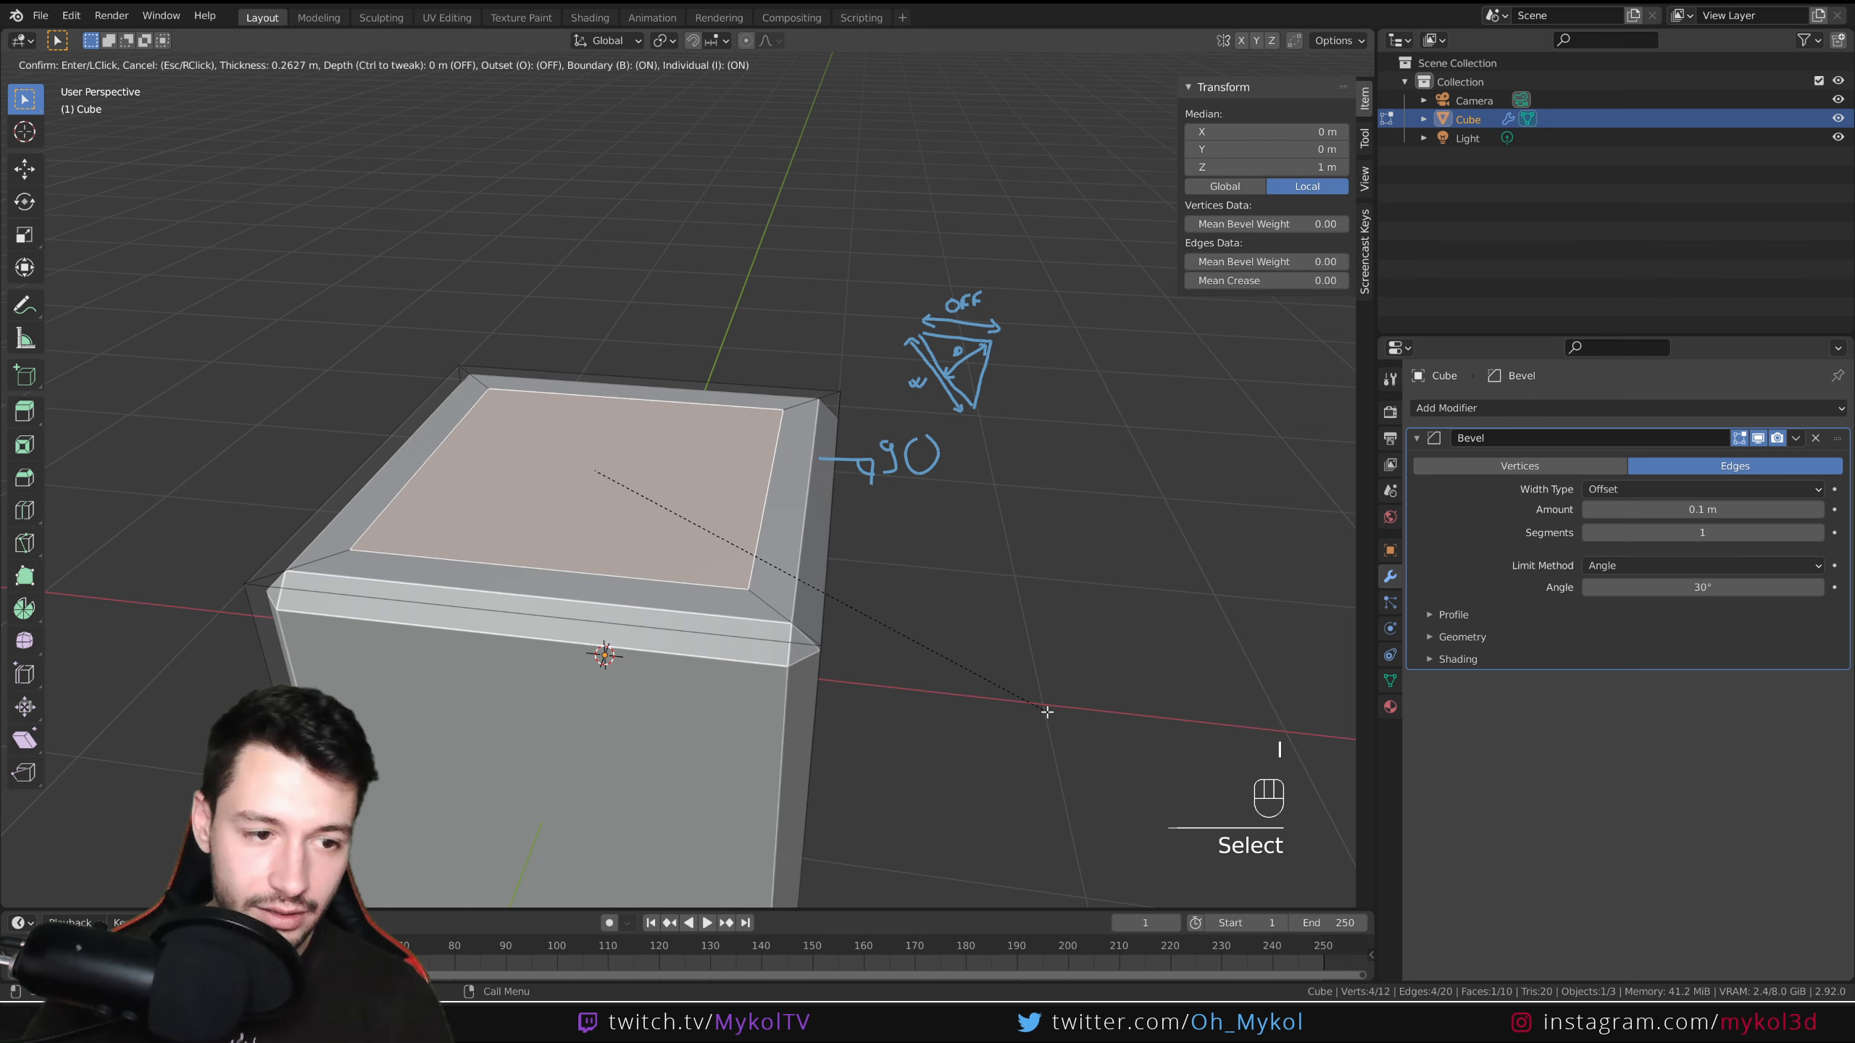
{"action": "left_click", "coordinate": [1026, 704]}
{"action": "key", "text": "e"}
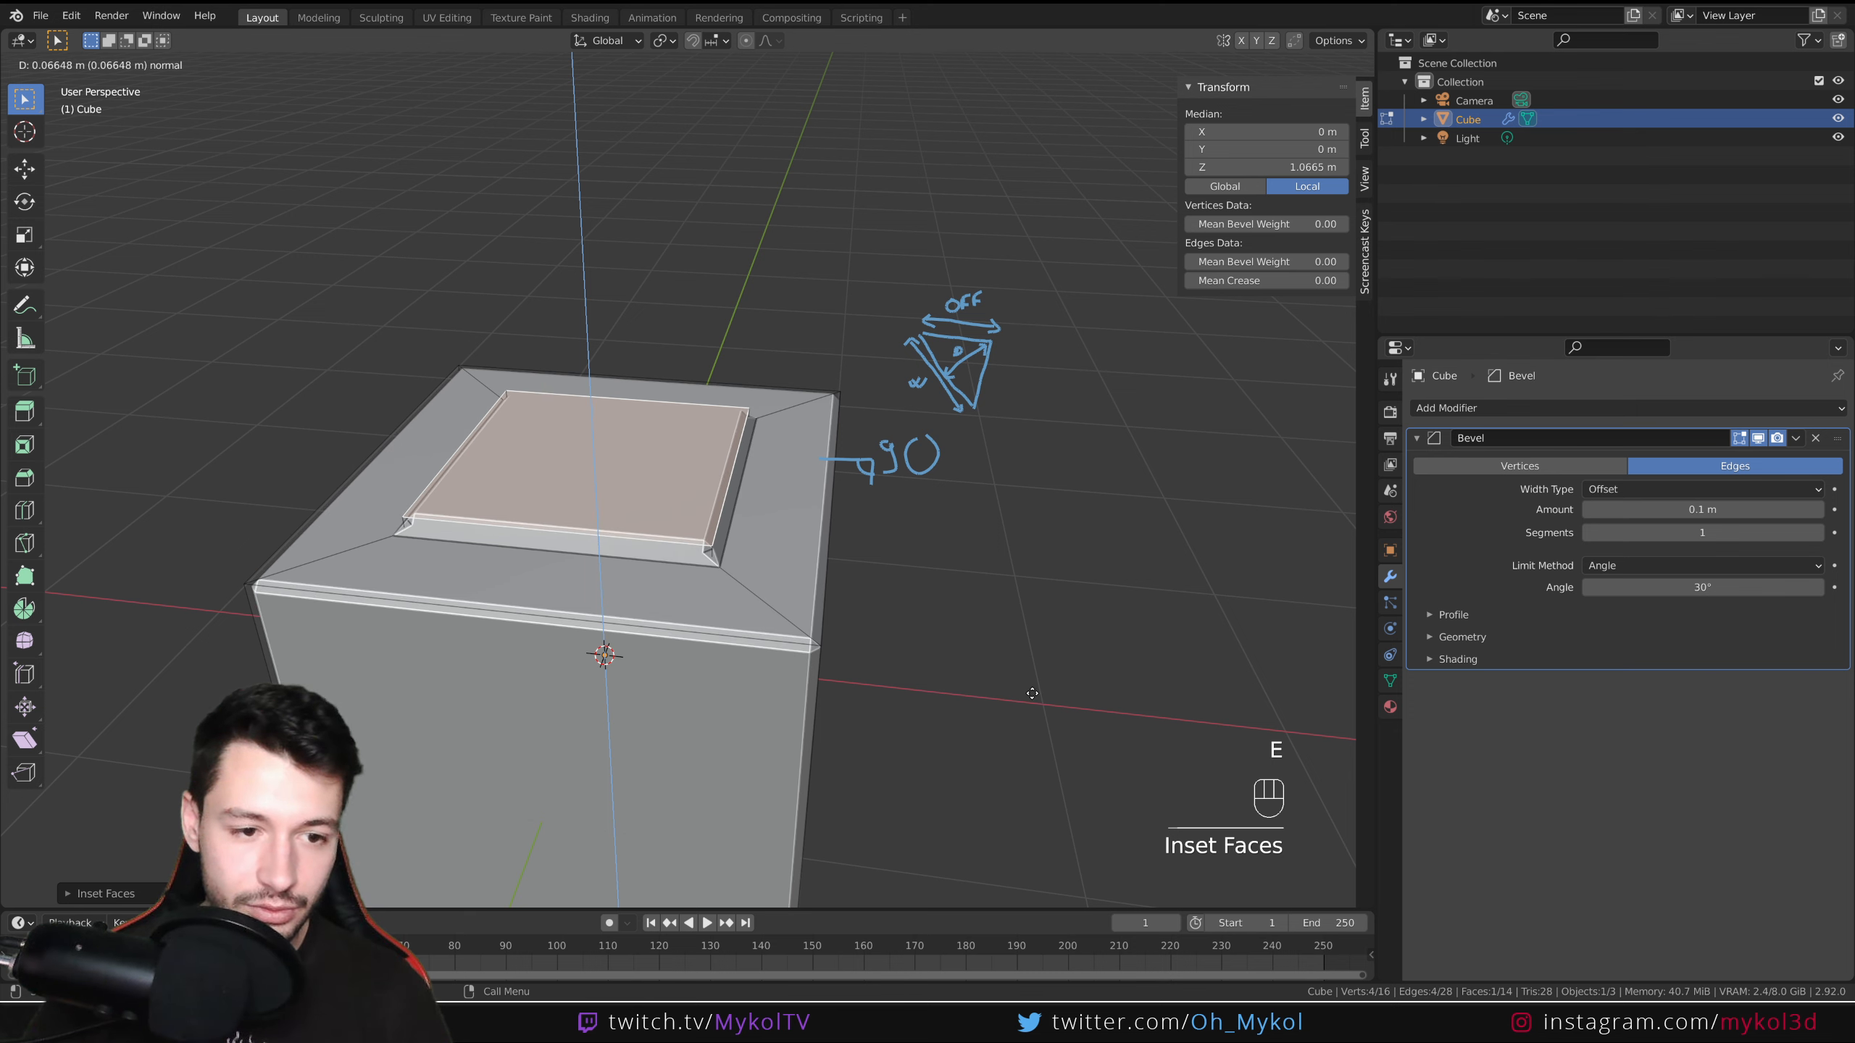
{"action": "left_click", "coordinate": [1035, 691]}
{"action": "middle_click_drag", "start_coordinate": [1034, 691], "coordinate": [976, 676]}
{"action": "scroll", "coordinate": [737, 665], "scroll_direction": "up", "scroll_amount": 4}
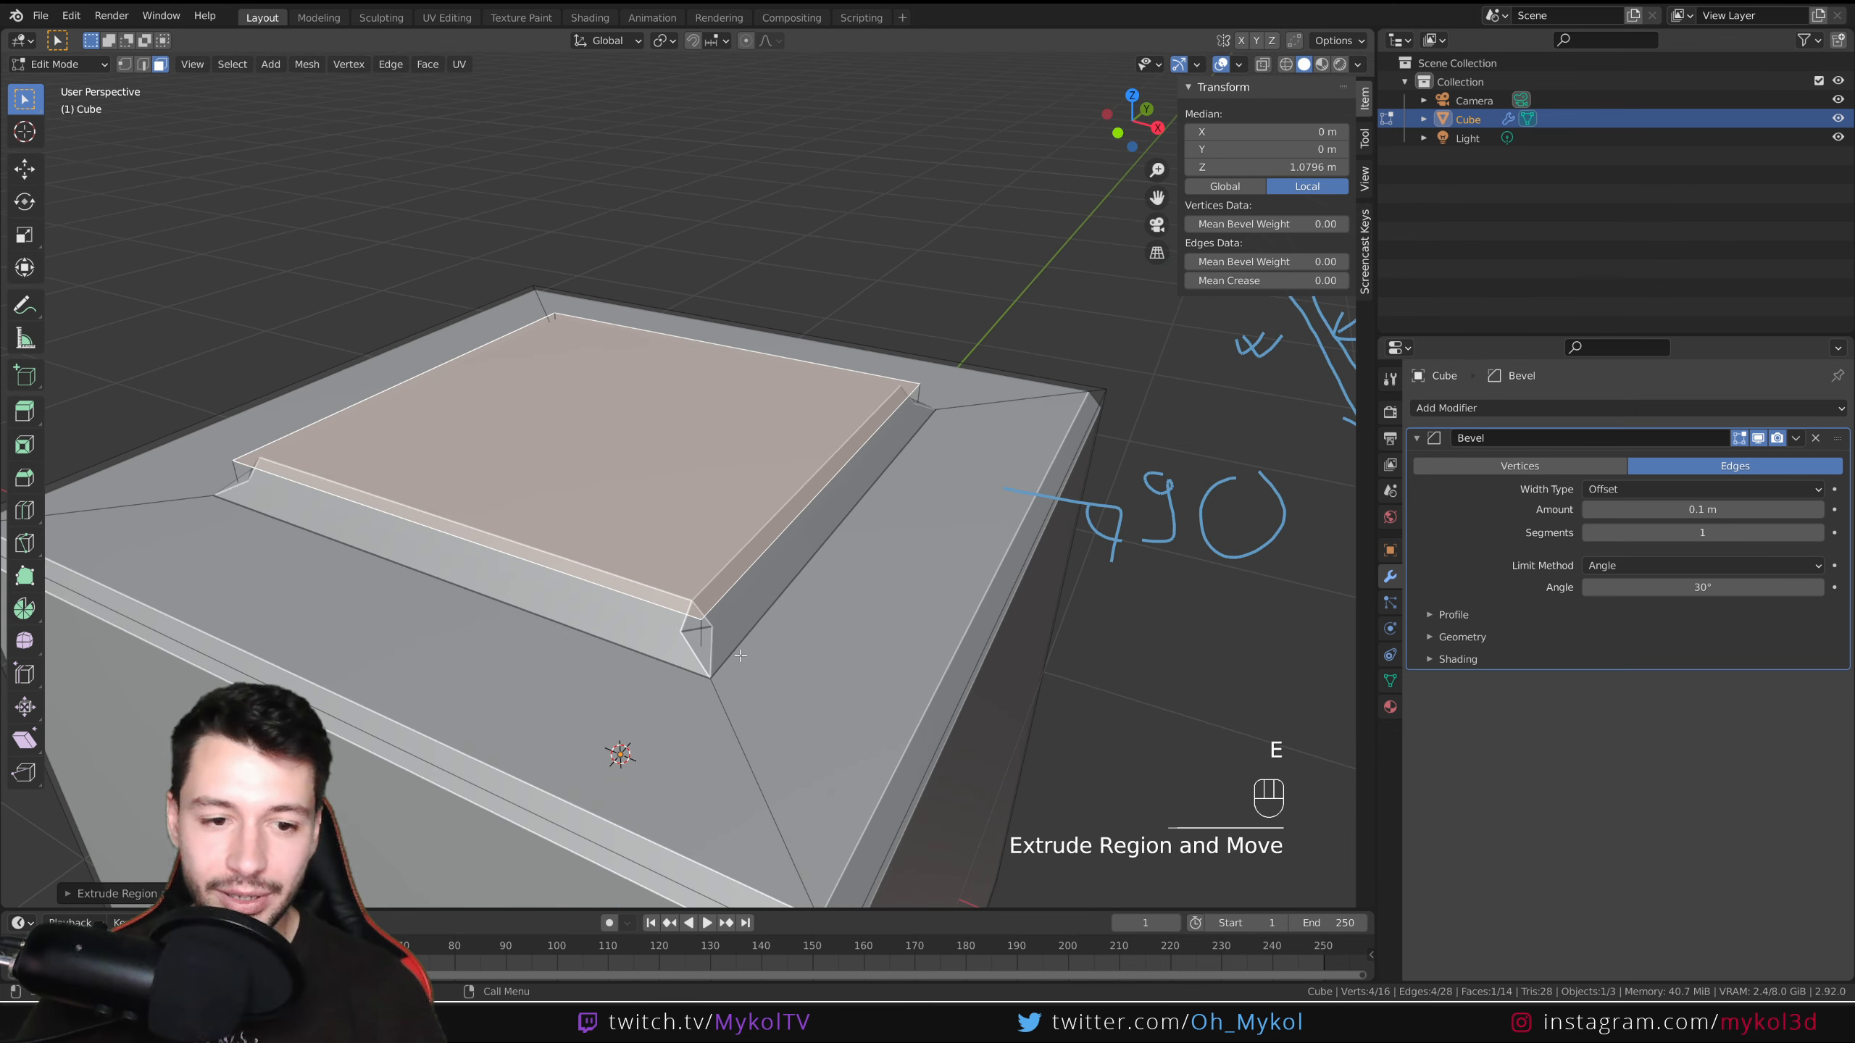
{"action": "key", "text": "Tab"}
{"action": "middle_click_drag", "start_coordinate": [733, 669], "coordinate": [706, 568], "text": "shift"}
{"action": "scroll", "coordinate": [706, 568], "scroll_direction": "up", "scroll_amount": 2}
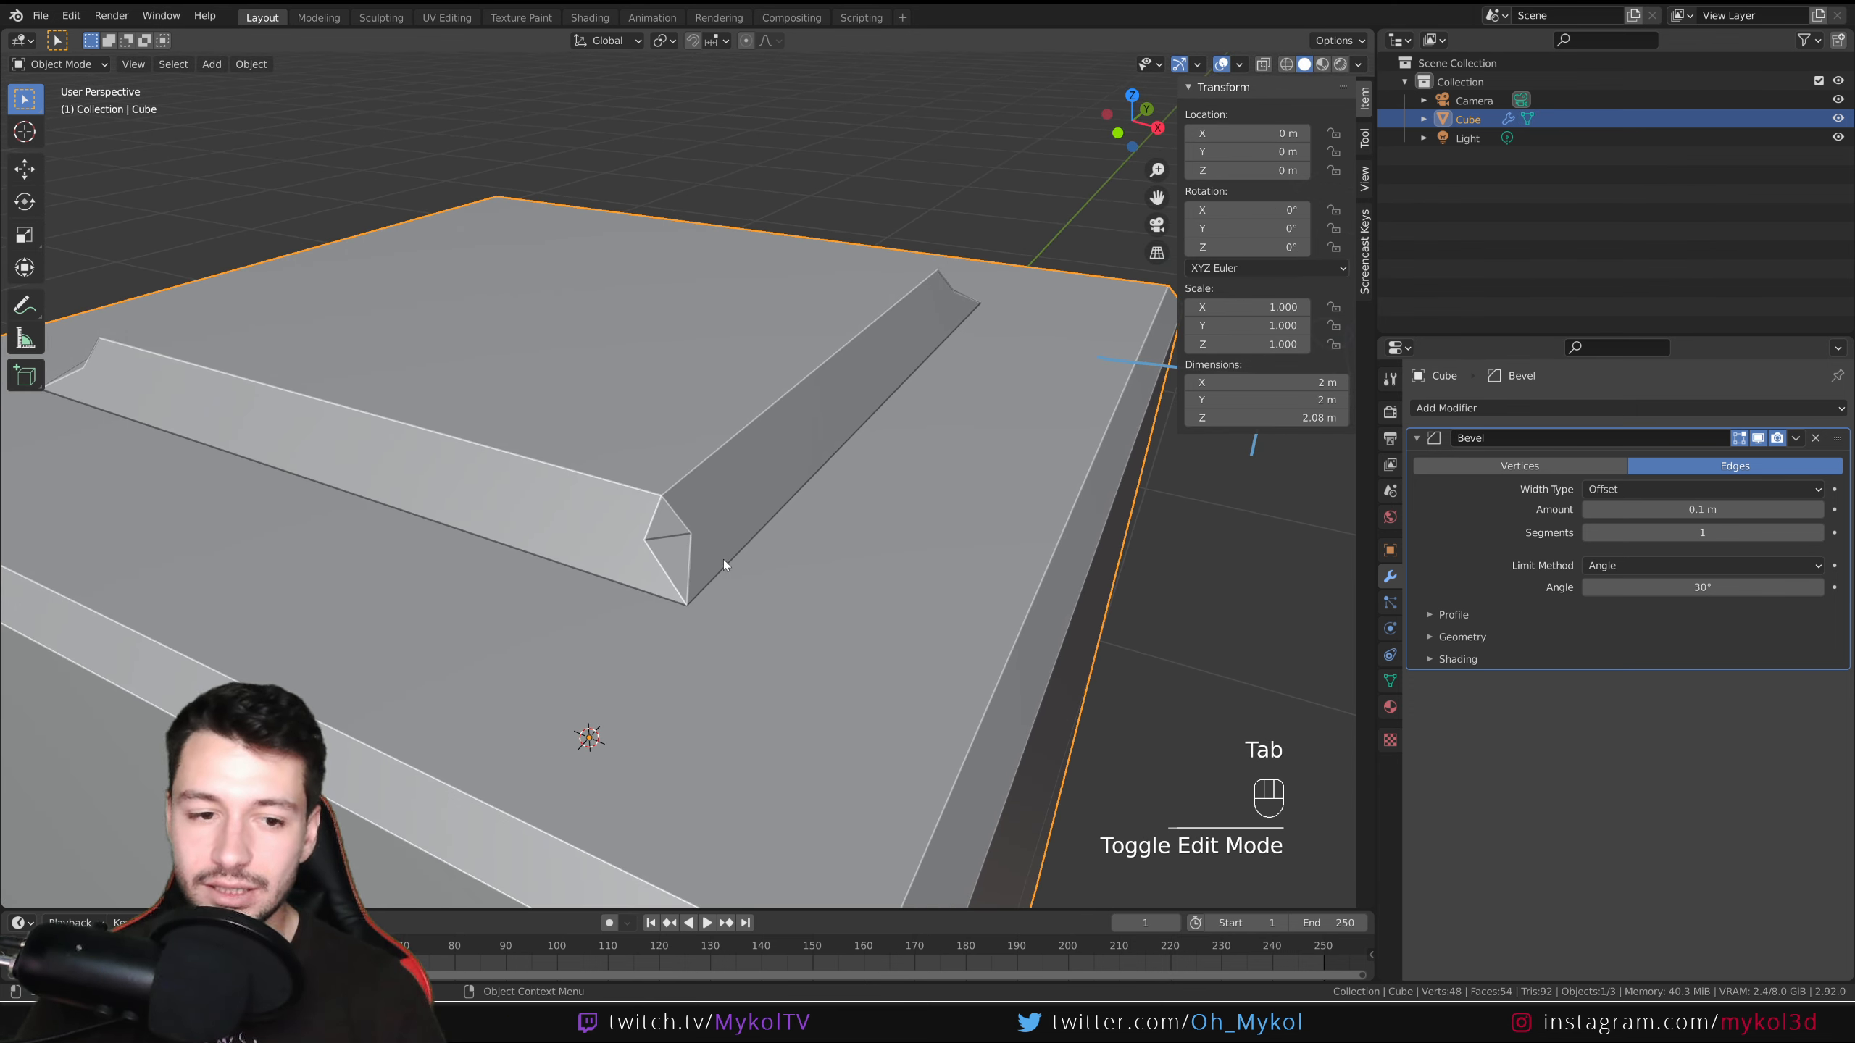
Raise the inset top face about 0.06 m along Z in Edit Mode and return to Object Mode.
{"action": "key", "text": "Tab"}
{"action": "key", "text": "g"}
{"action": "key", "text": "z"}
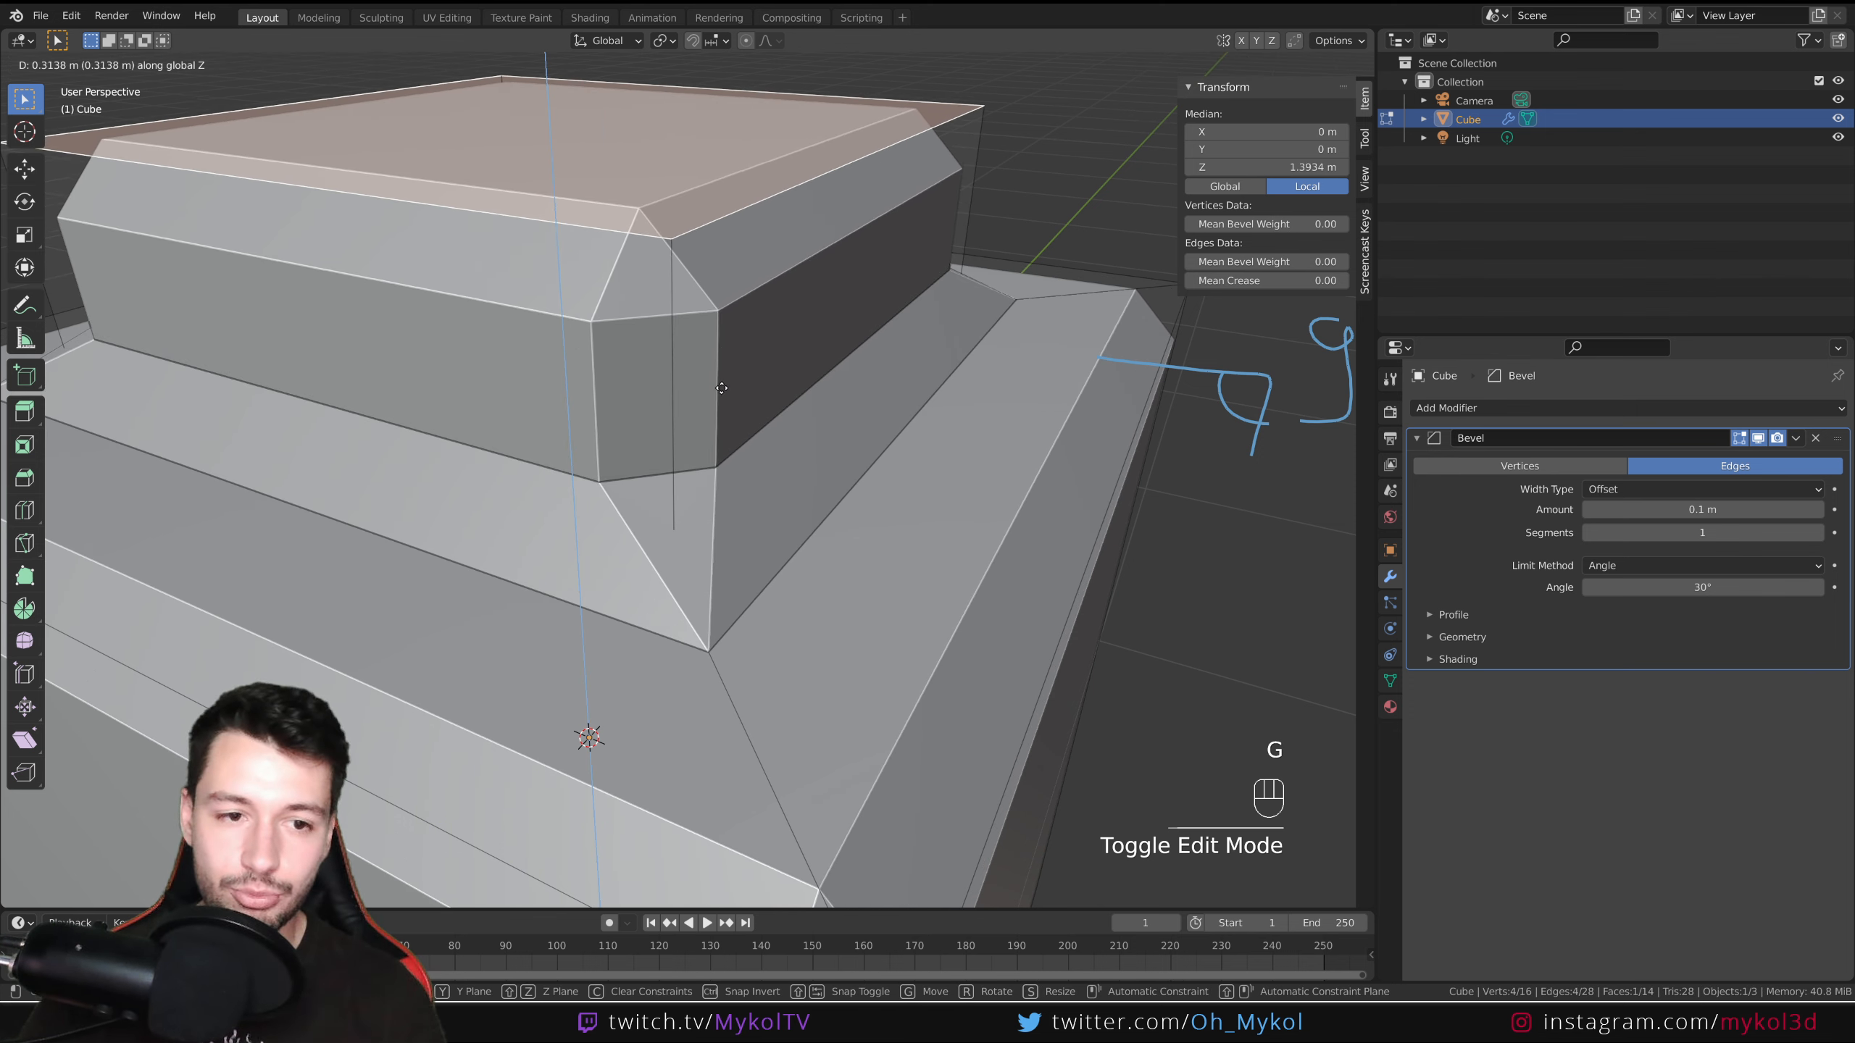
{"action": "left_click", "coordinate": [712, 542]}
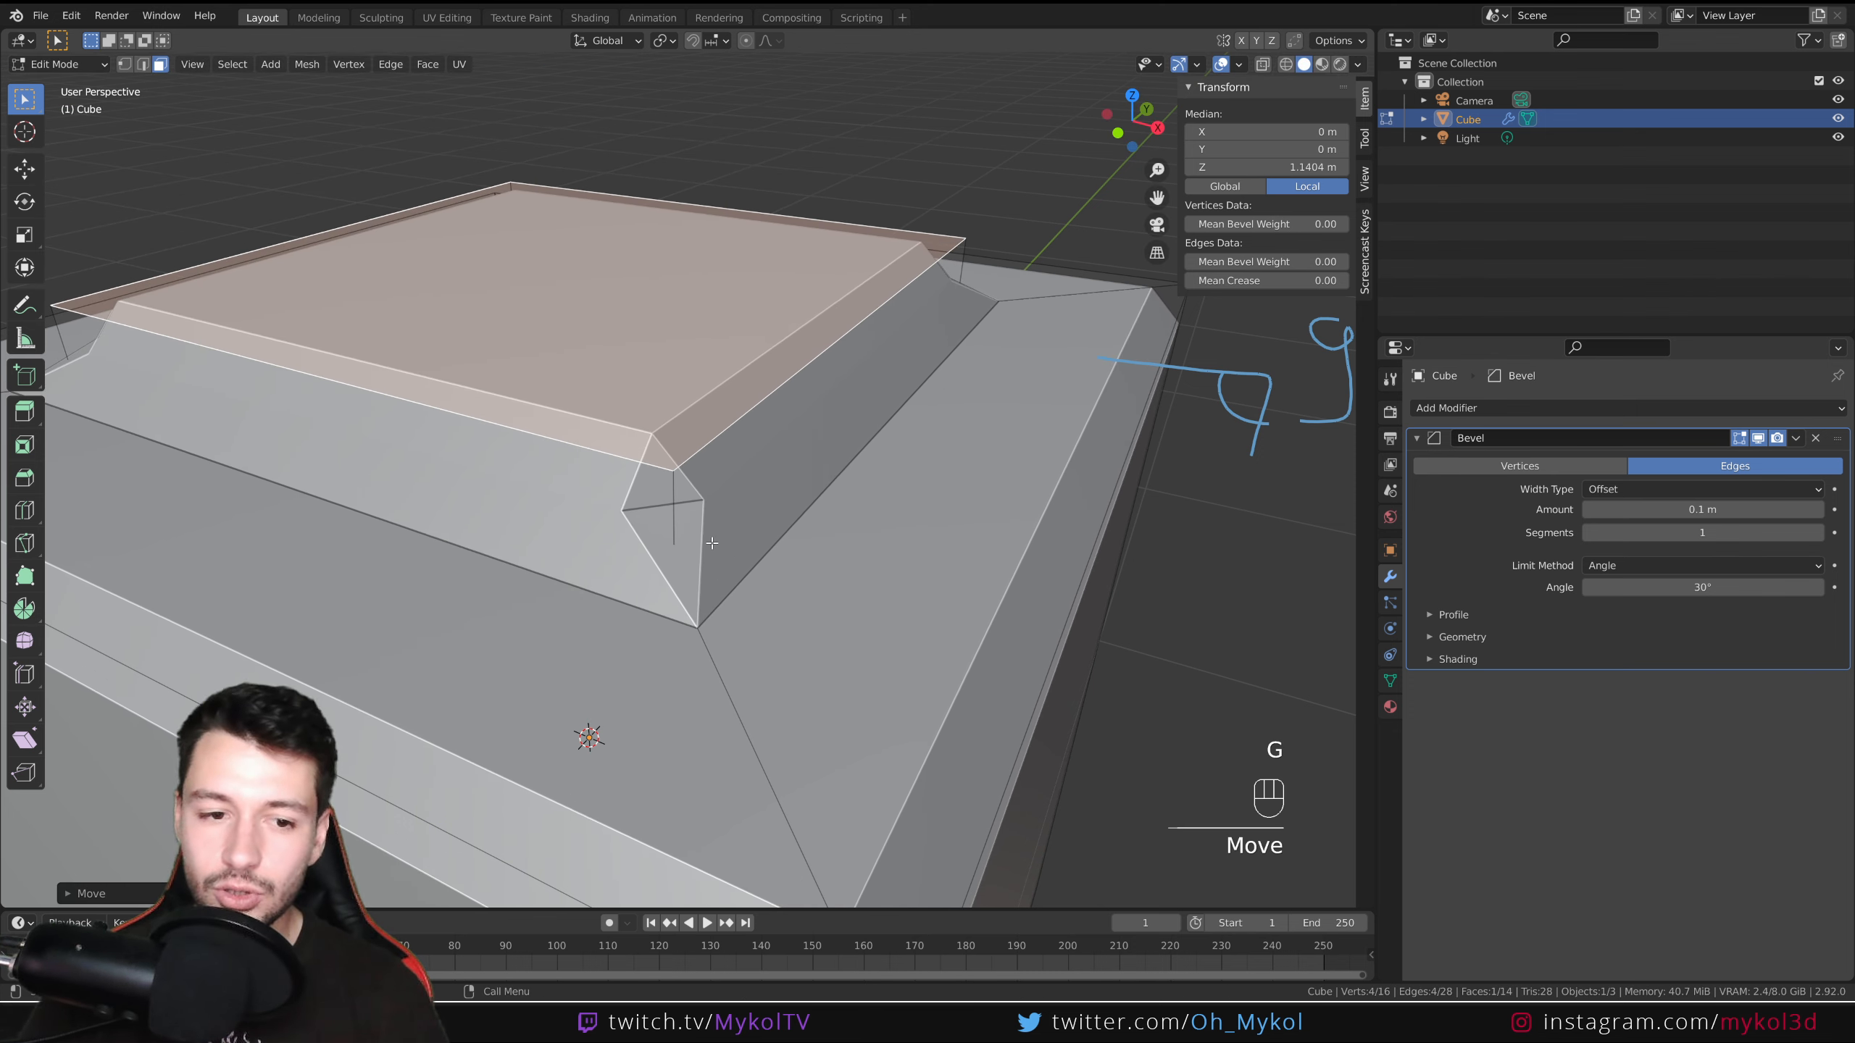
{"action": "key", "text": "Tab"}
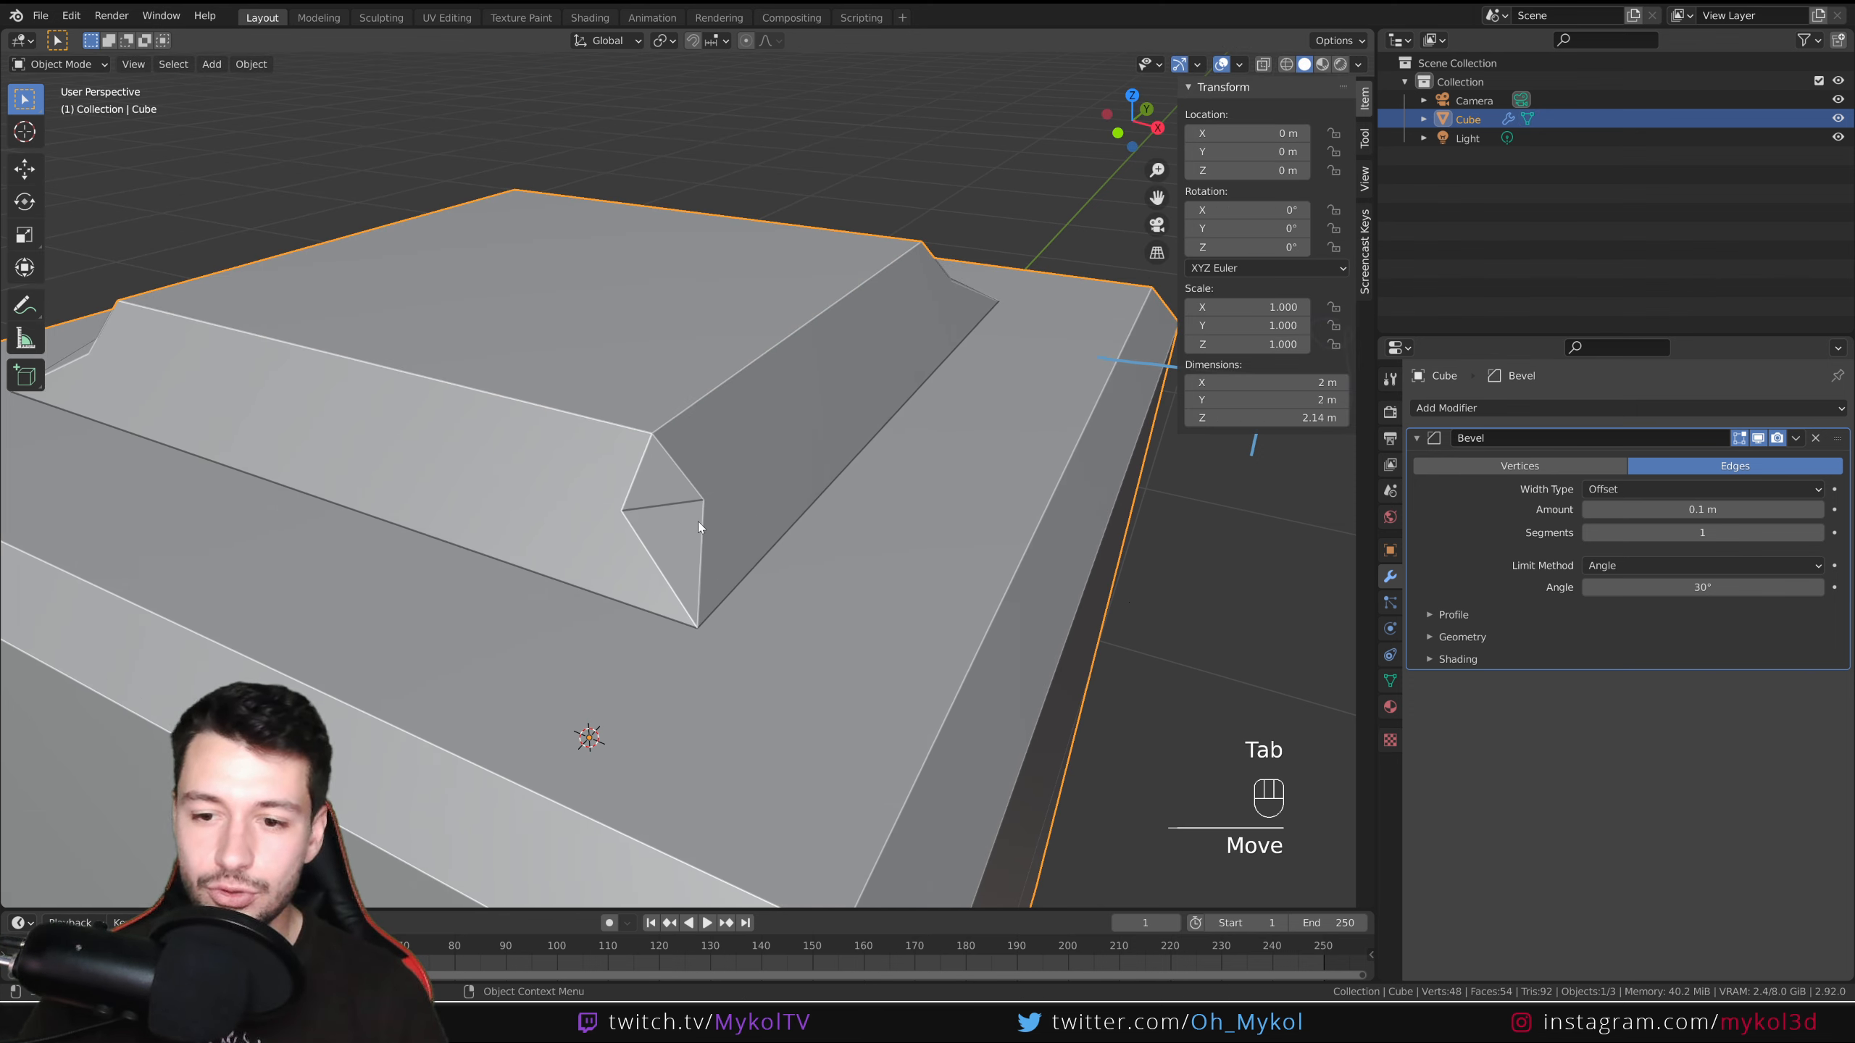
Try the Patch and Arc outer miters in the Bevel modifier's Geometry settings, and reset the outer miter to Sharp.
{"action": "left_click", "coordinate": [1434, 637]}
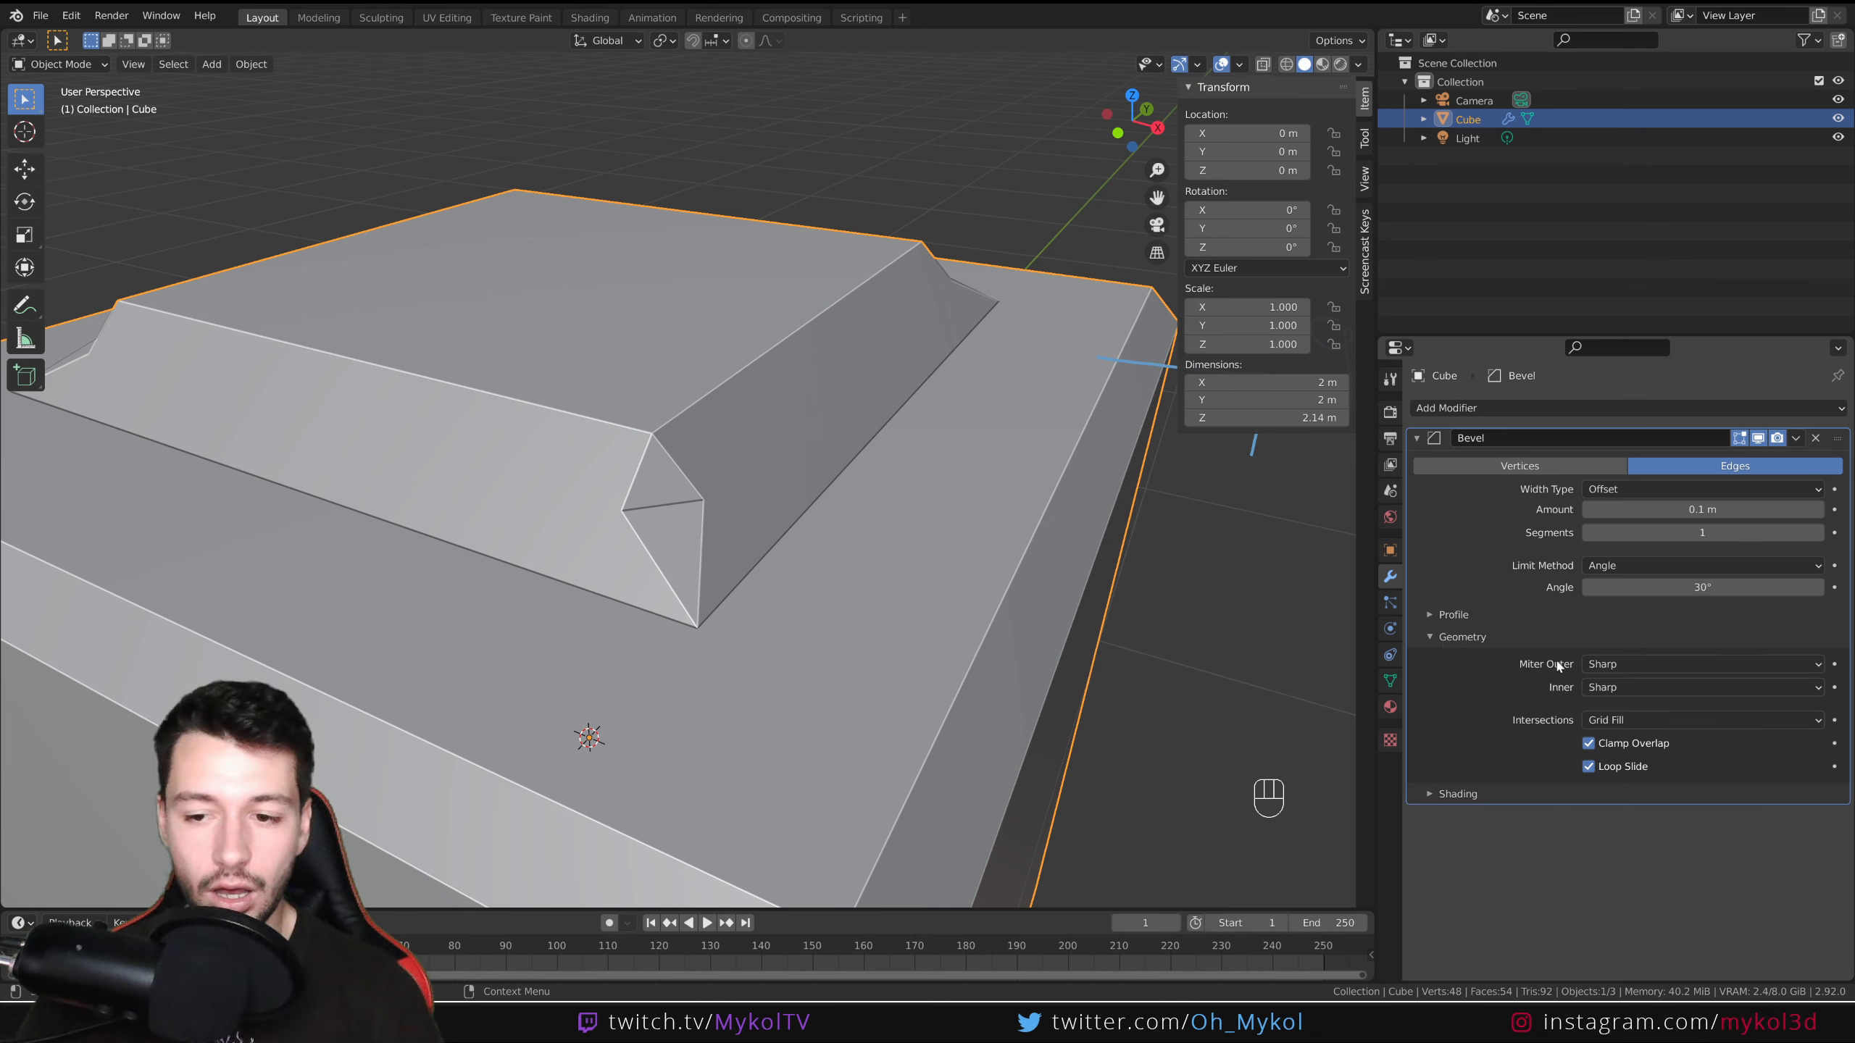
{"action": "left_click", "coordinate": [1606, 664]}
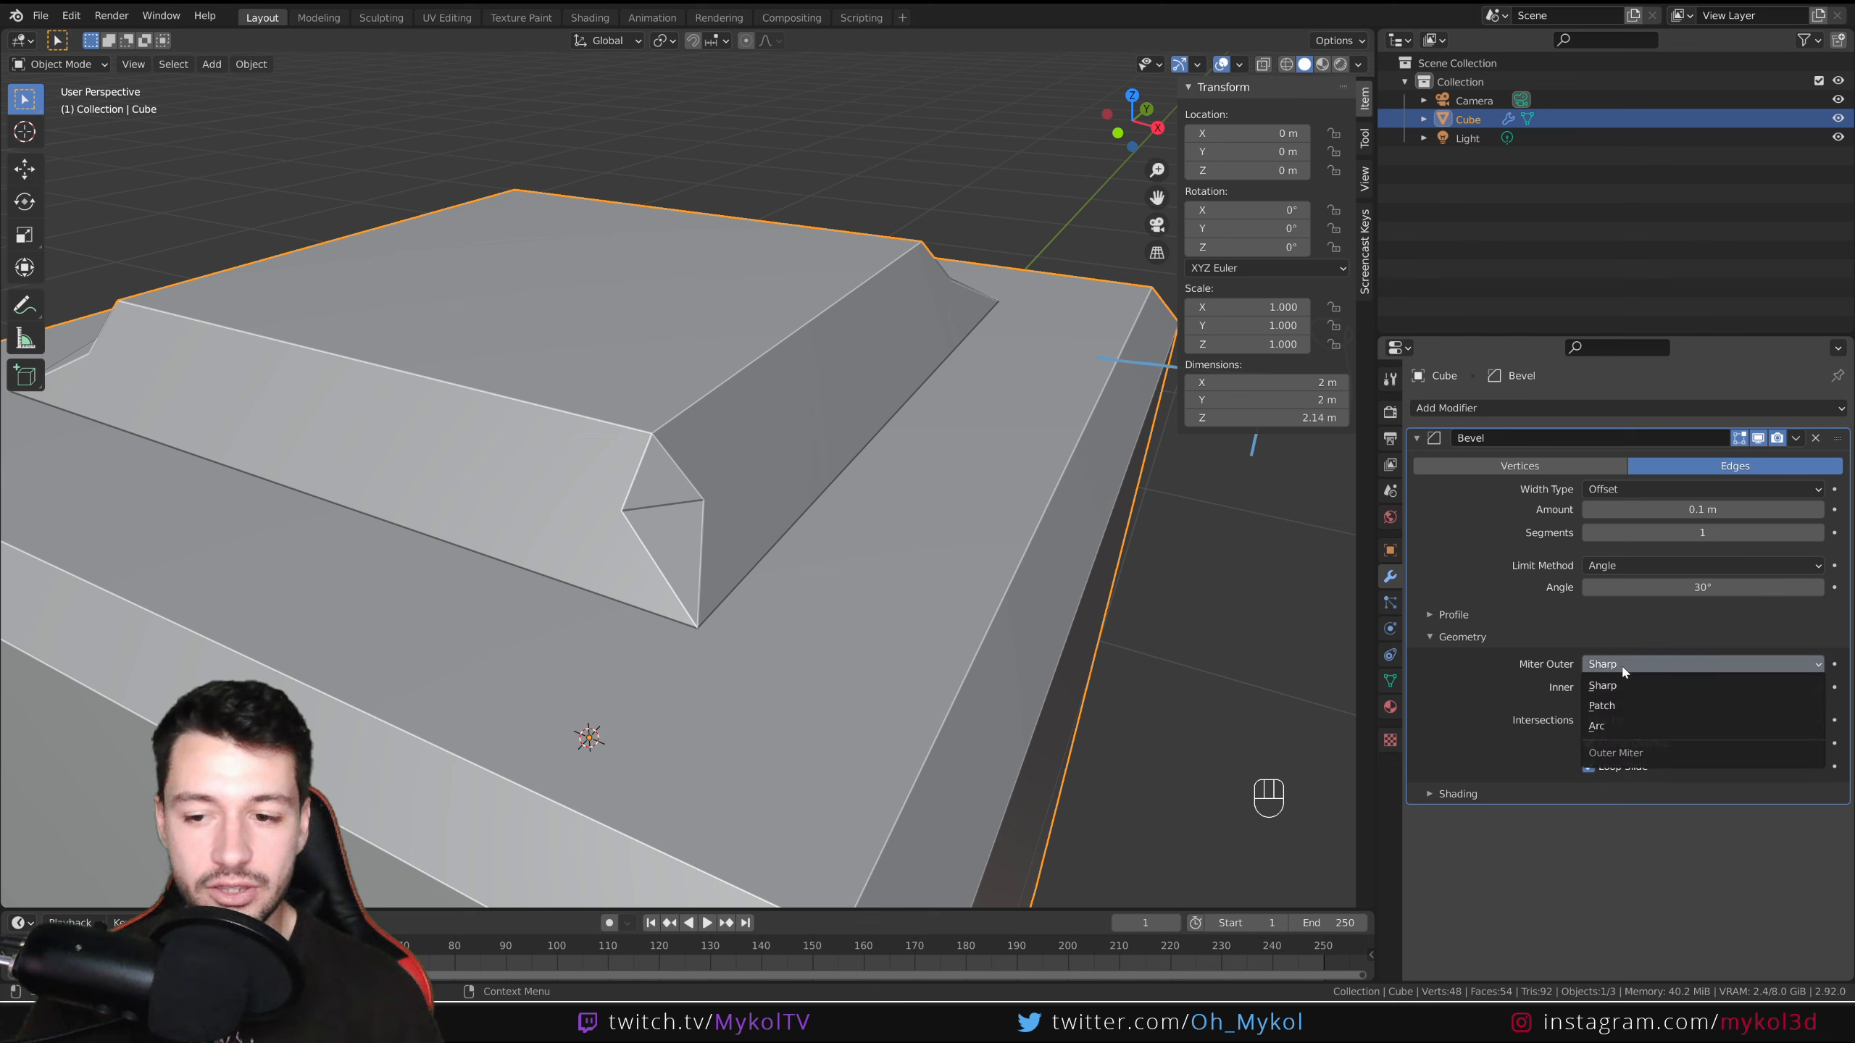
{"action": "left_click", "coordinate": [1606, 705]}
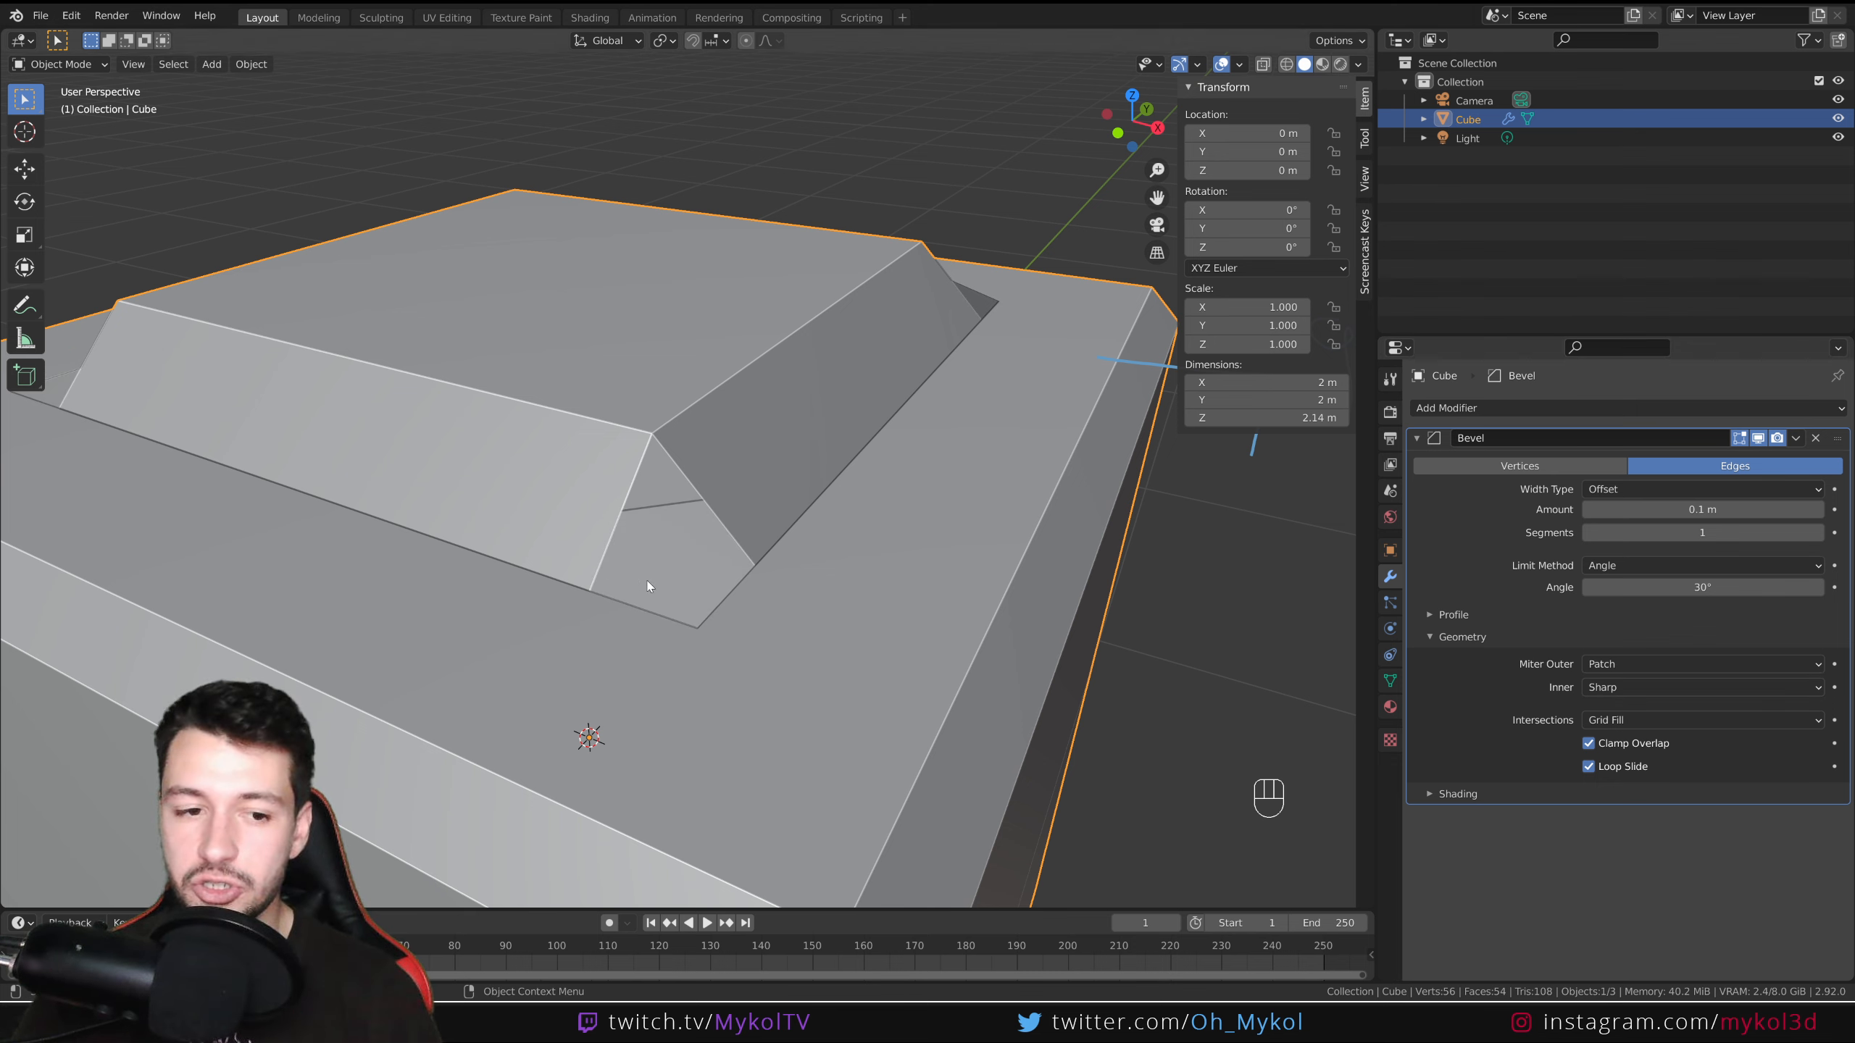
{"action": "left_click", "coordinate": [1617, 665]}
{"action": "left_click", "coordinate": [1616, 734]}
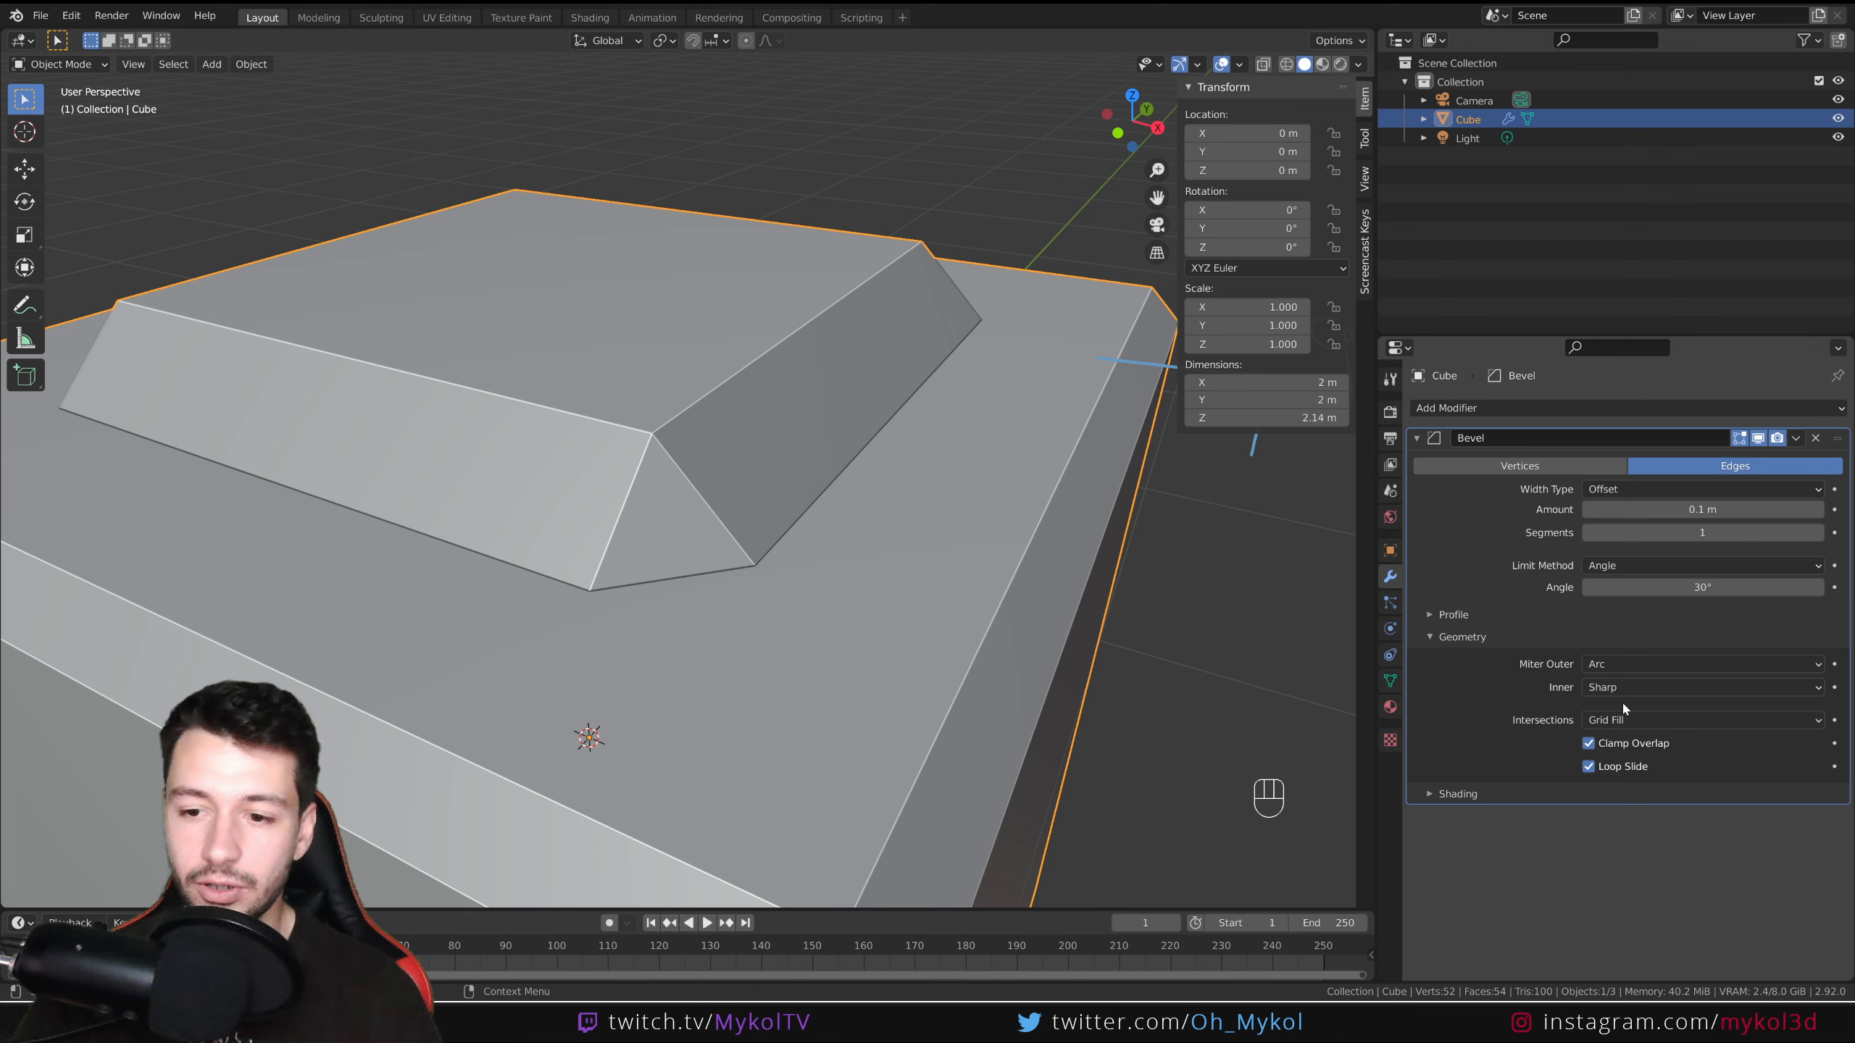
{"action": "left_click", "coordinate": [1617, 665]}
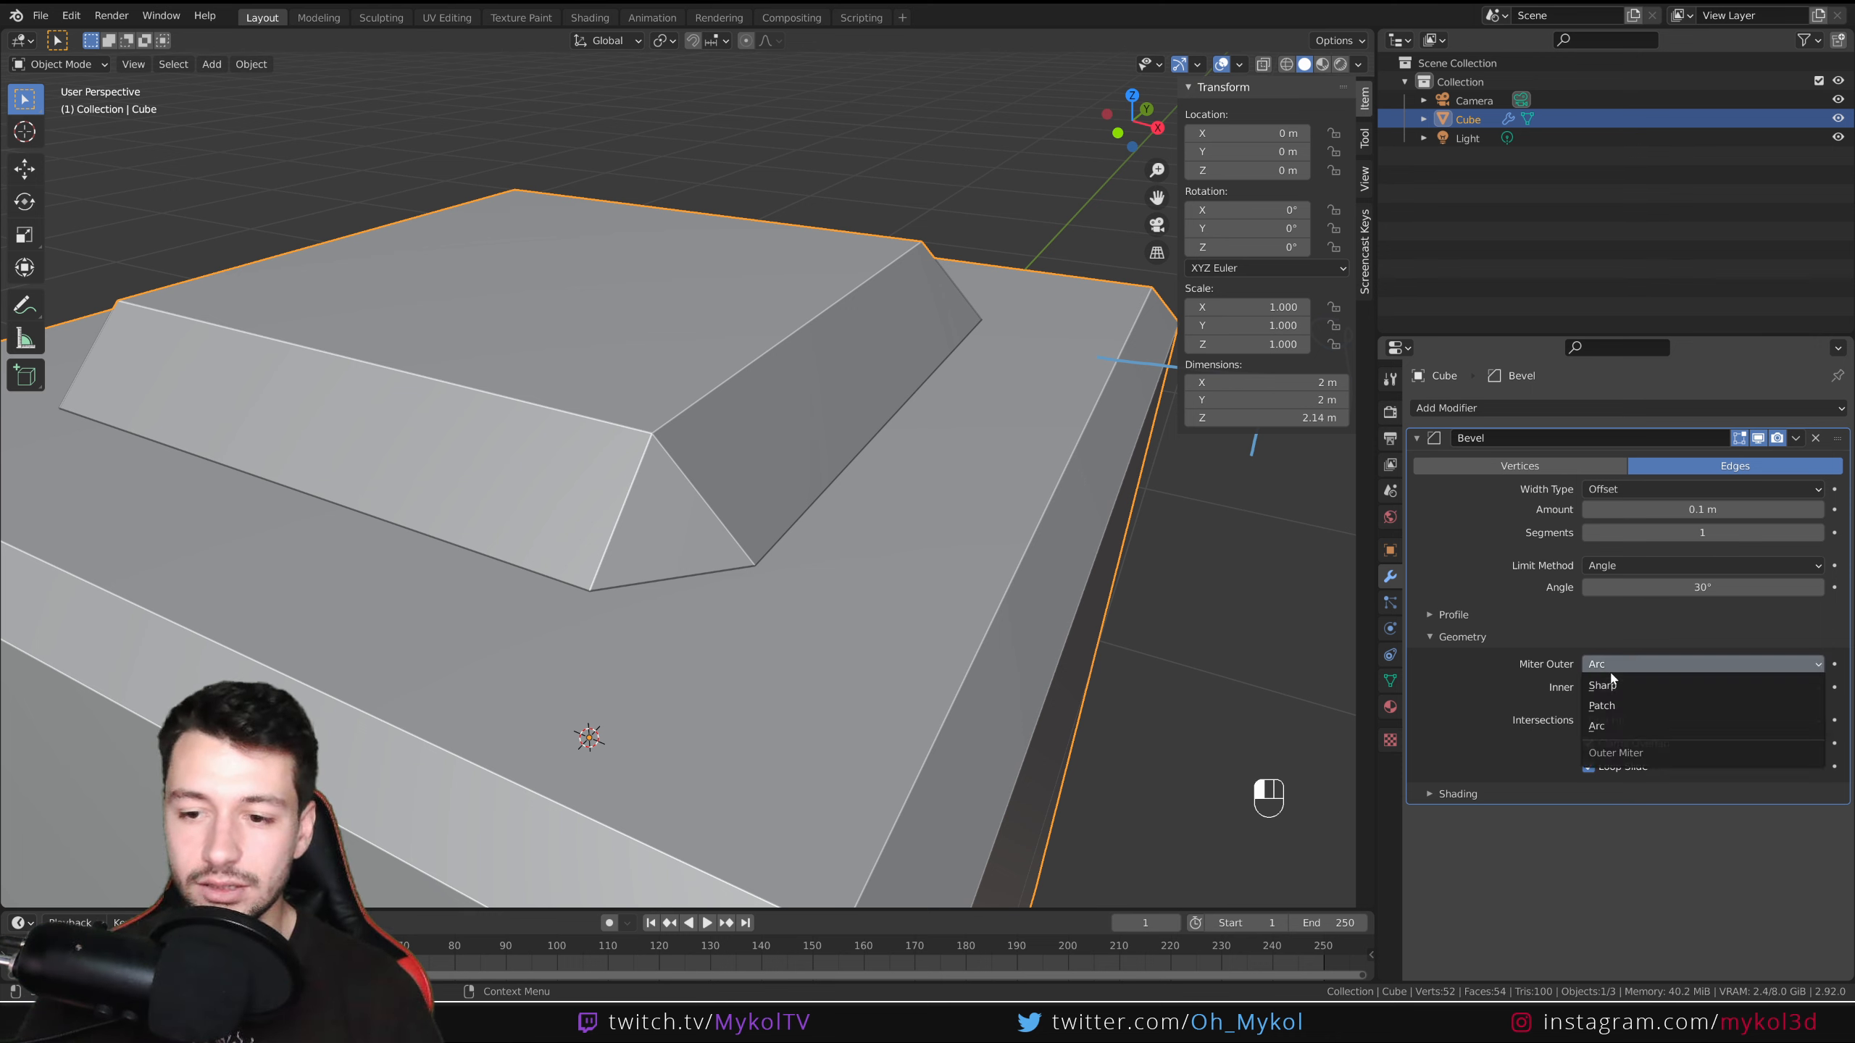
{"action": "left_click", "coordinate": [1610, 685]}
Try the Arc inner miter, reset it to Sharp, and collapse the Bevel modifier's Geometry settings.
{"action": "left_click", "coordinate": [1611, 687]}
{"action": "left_click", "coordinate": [1610, 728]}
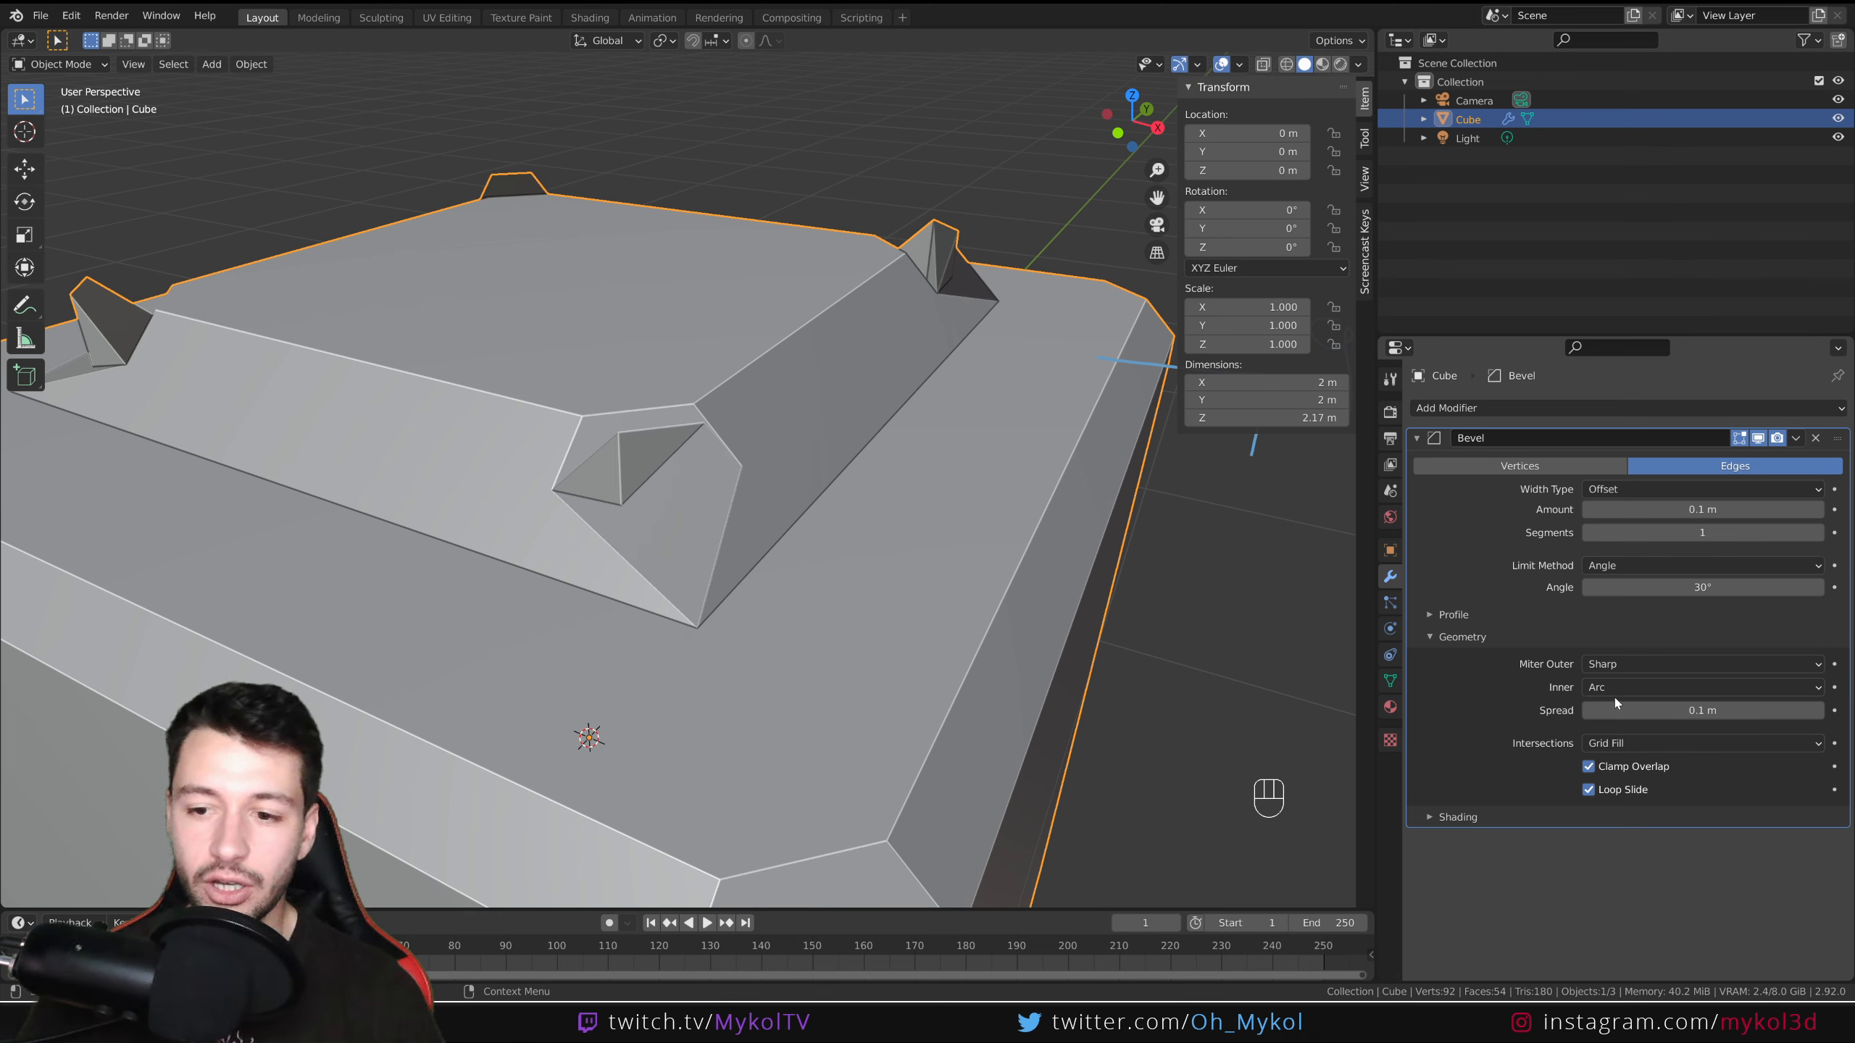
{"action": "left_click", "coordinate": [1615, 692]}
{"action": "left_click", "coordinate": [1615, 705]}
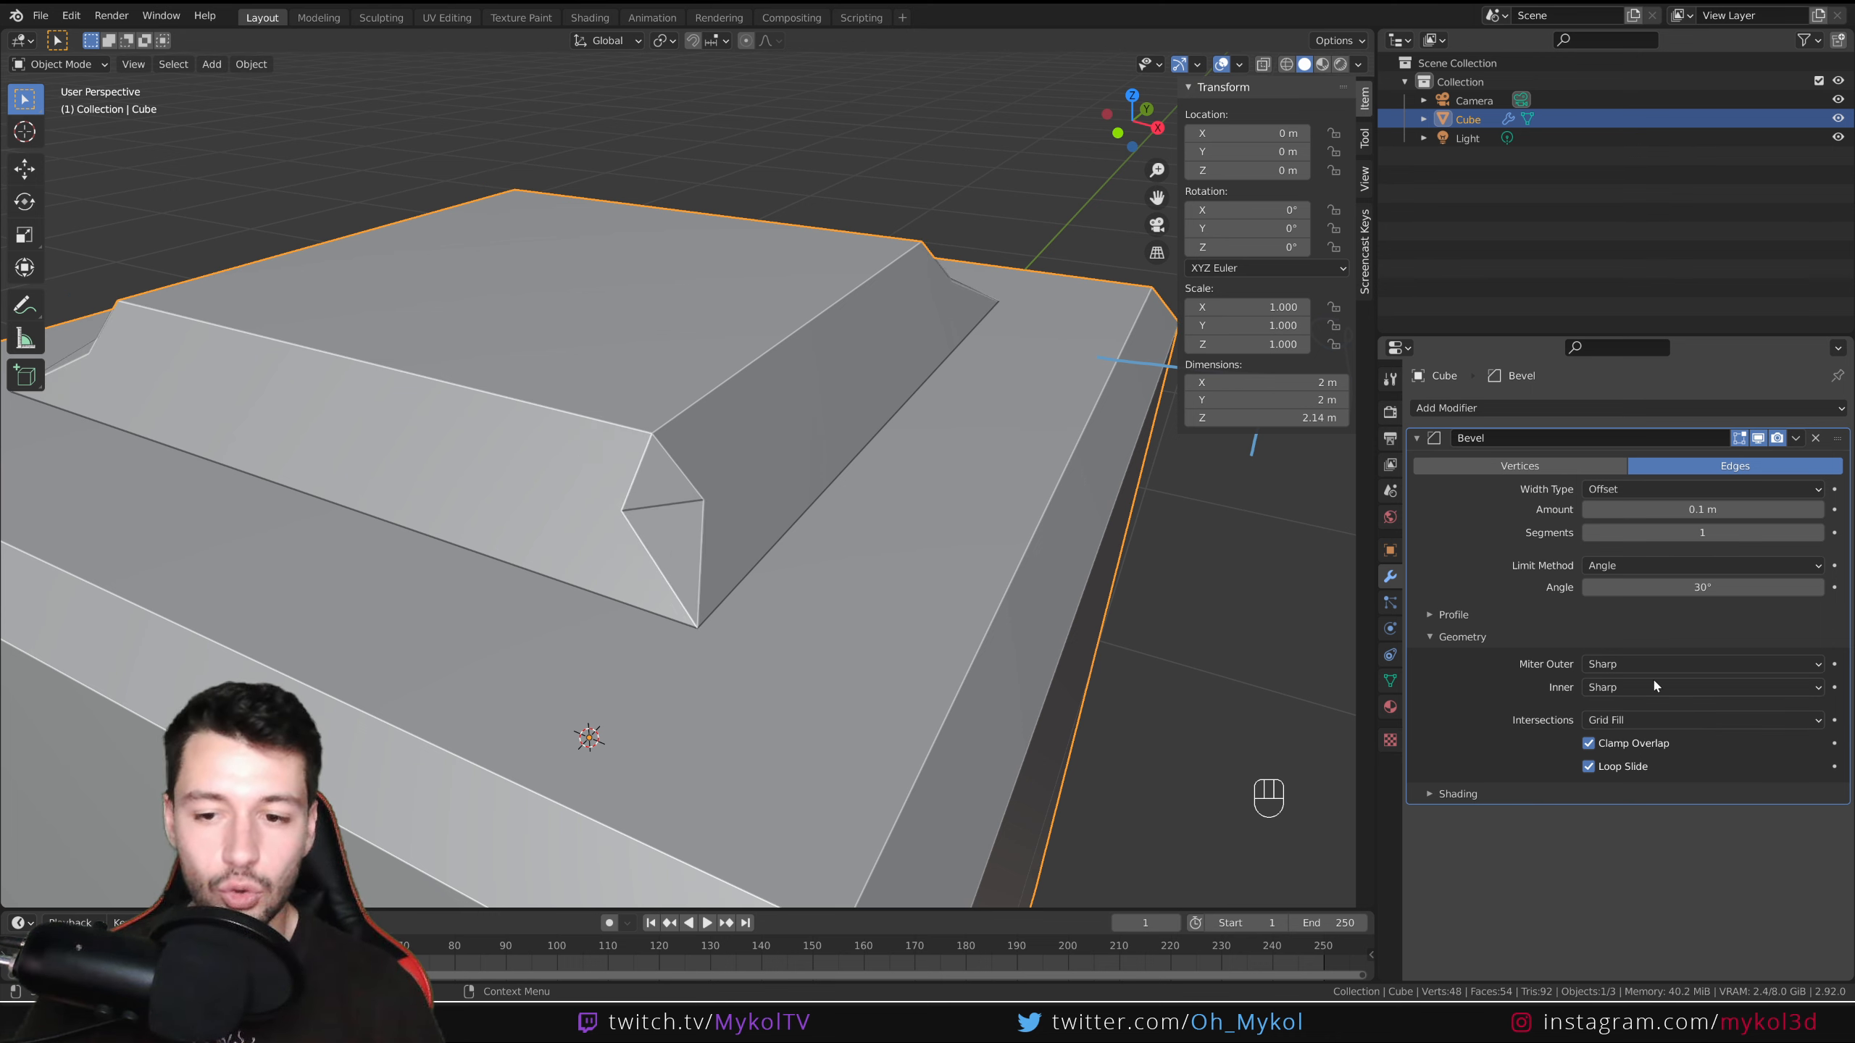
{"action": "left_click", "coordinate": [1435, 639]}
Raise the extruded top face another 0.26 m or so along Z in Edit Mode and return to Object Mode.
{"action": "scroll", "coordinate": [621, 608], "scroll_direction": "down", "scroll_amount": 3}
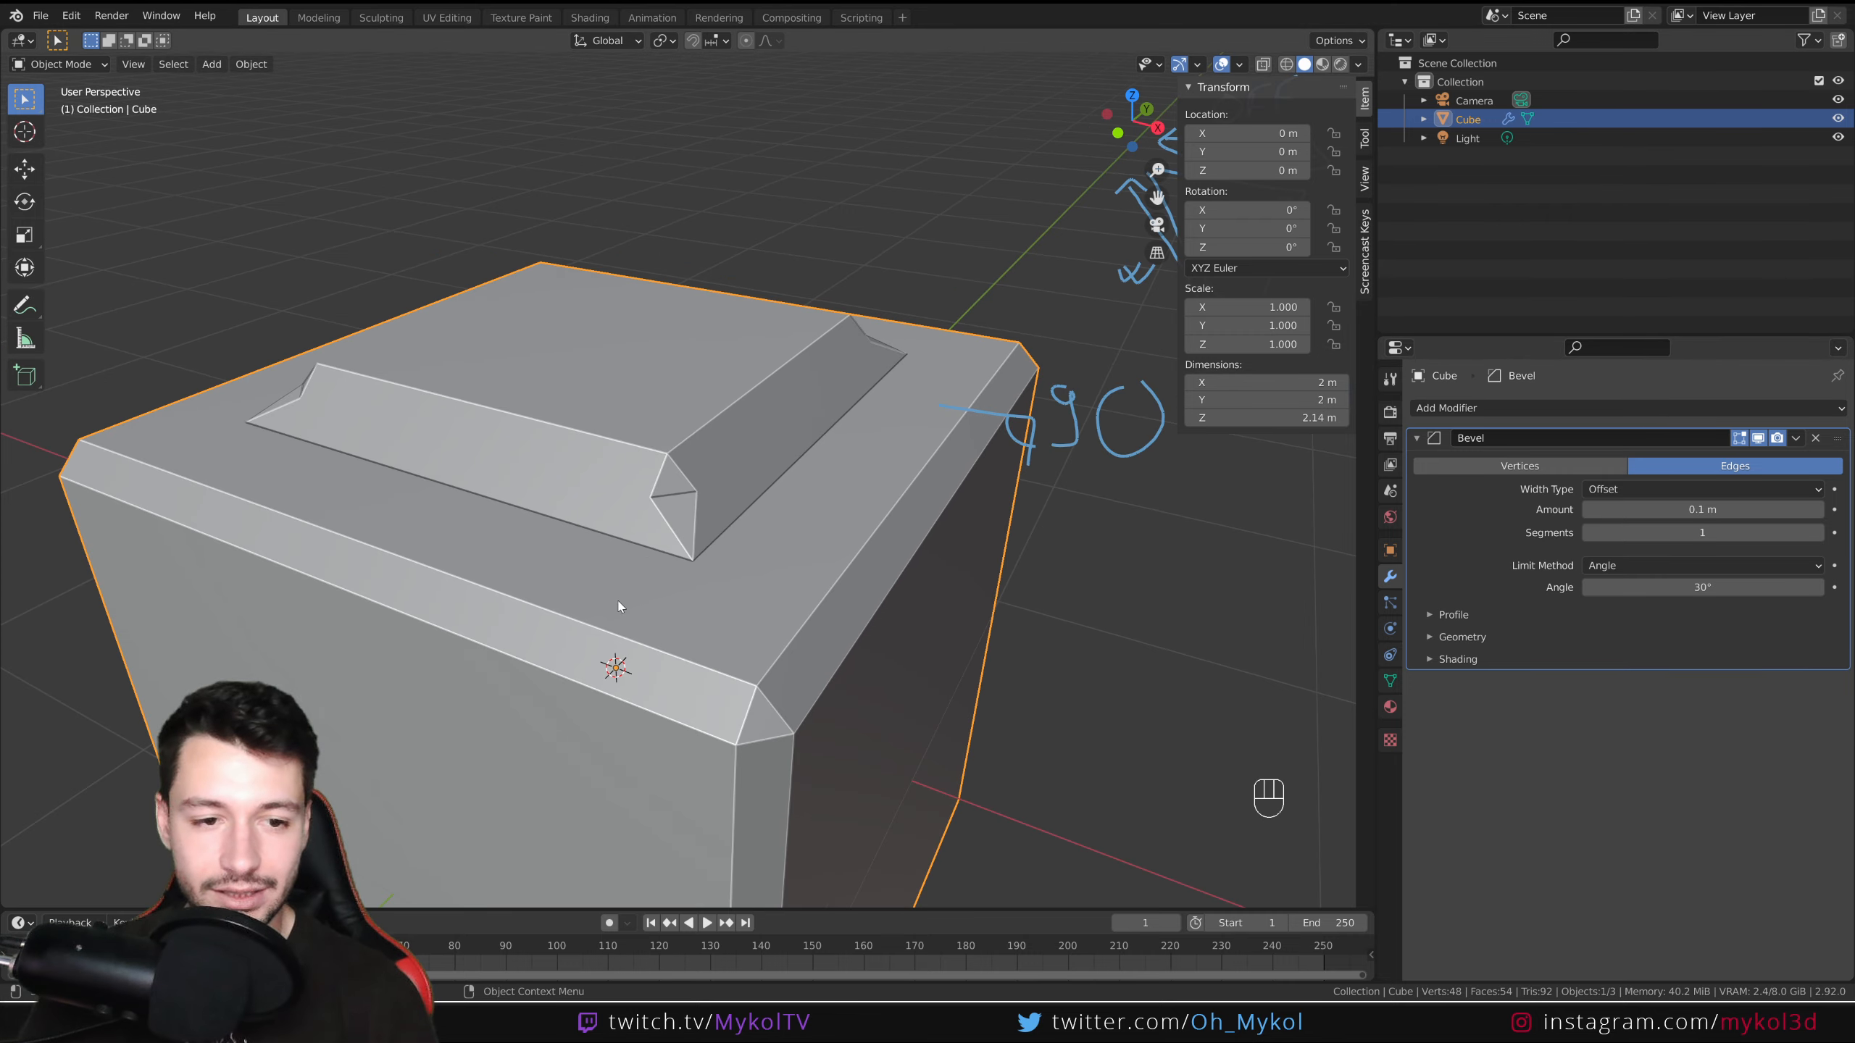
{"action": "middle_click_drag", "start_coordinate": [621, 608], "coordinate": [662, 576]}
{"action": "key", "text": "Tab"}
{"action": "scroll", "coordinate": [657, 588], "scroll_direction": "down", "scroll_amount": 2}
{"action": "key", "text": "g"}
{"action": "key", "text": "z"}
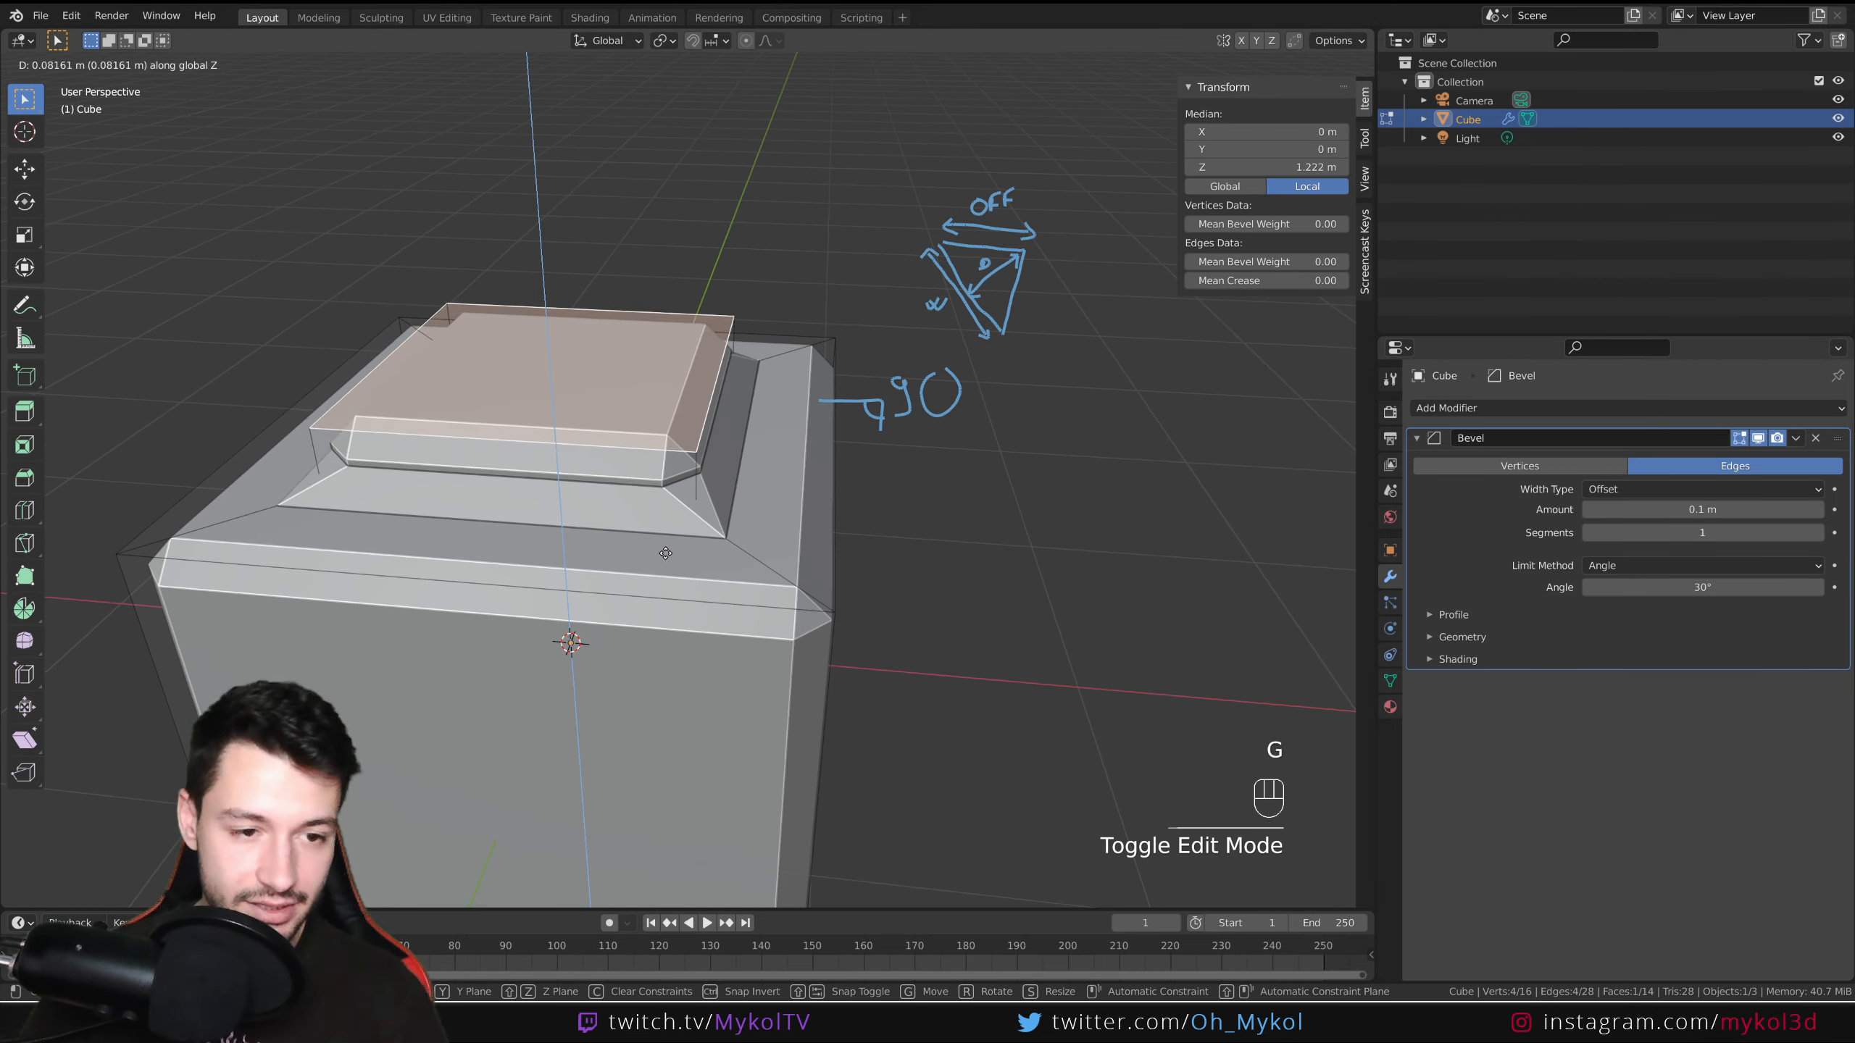
{"action": "left_click", "coordinate": [666, 504]}
{"action": "key", "text": "Tab"}
{"action": "middle_click_drag", "start_coordinate": [667, 504], "coordinate": [698, 501]}
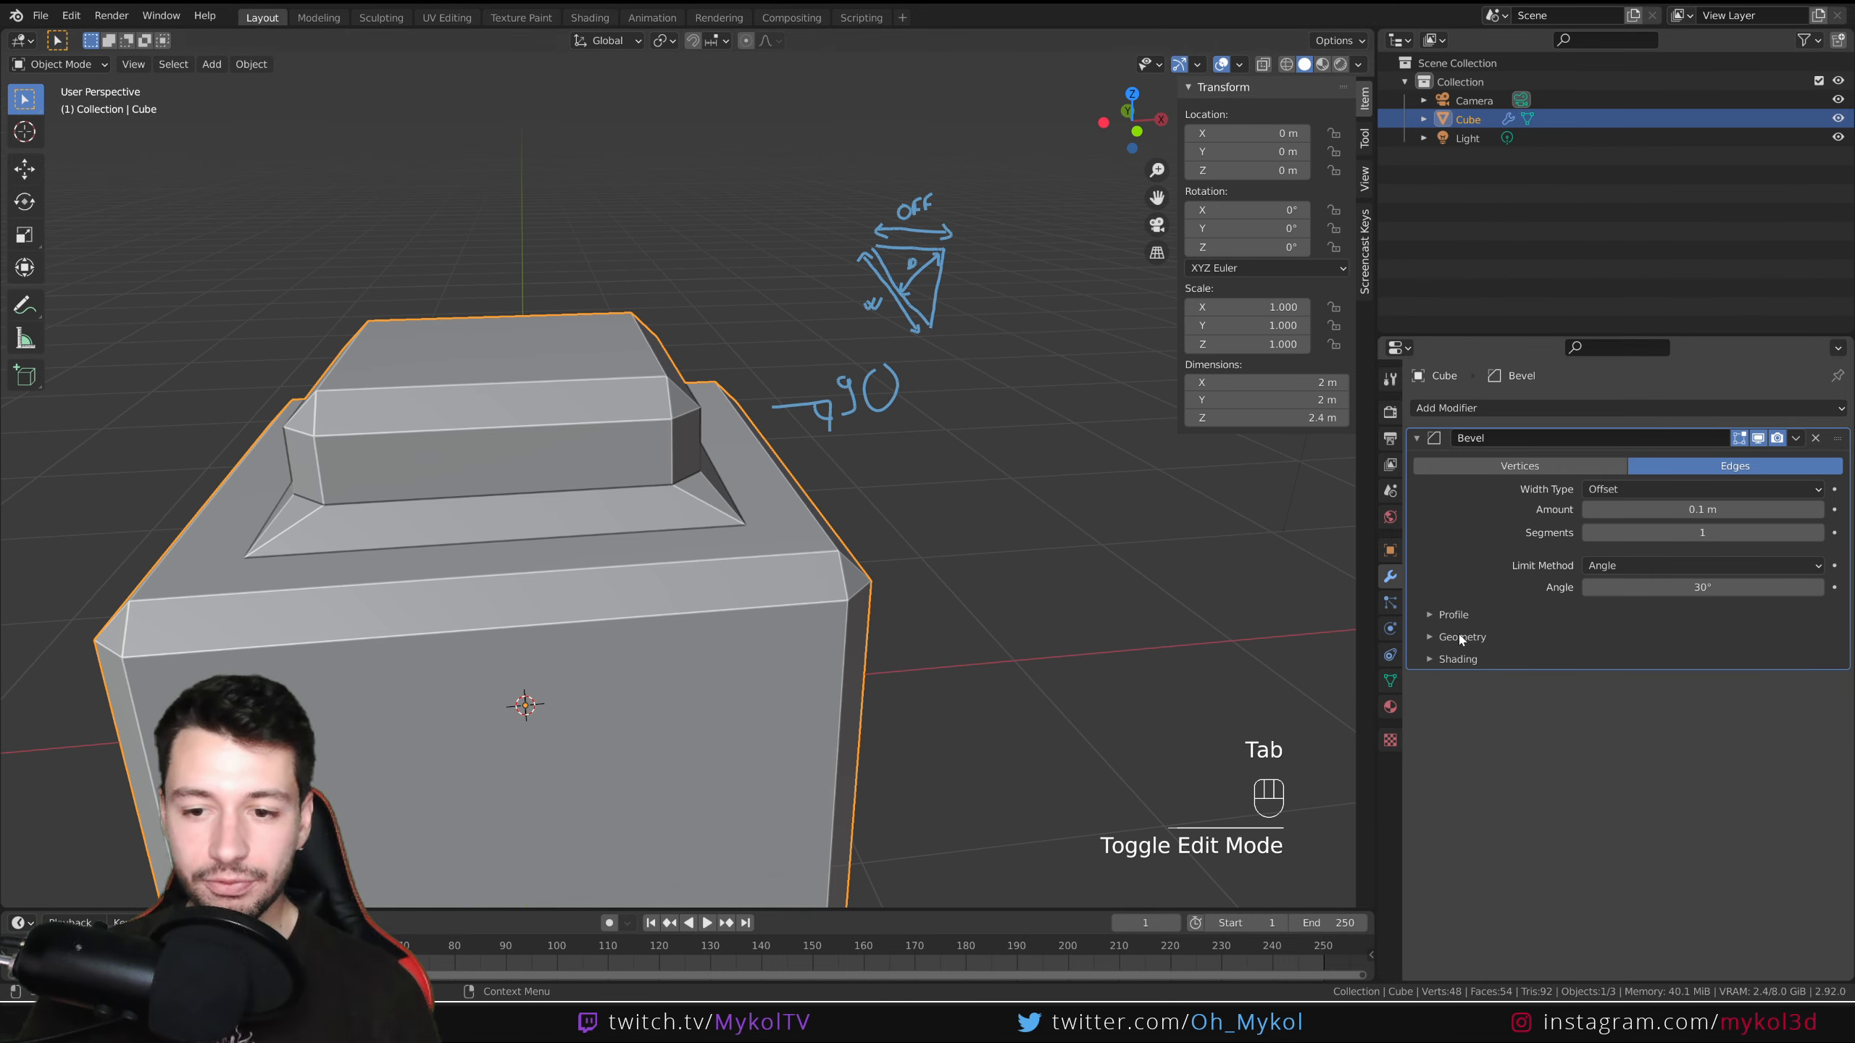
Expand the Bevel modifier's Shading settings and switch the viewport to Material Preview shading.
{"action": "left_click", "coordinate": [1443, 660]}
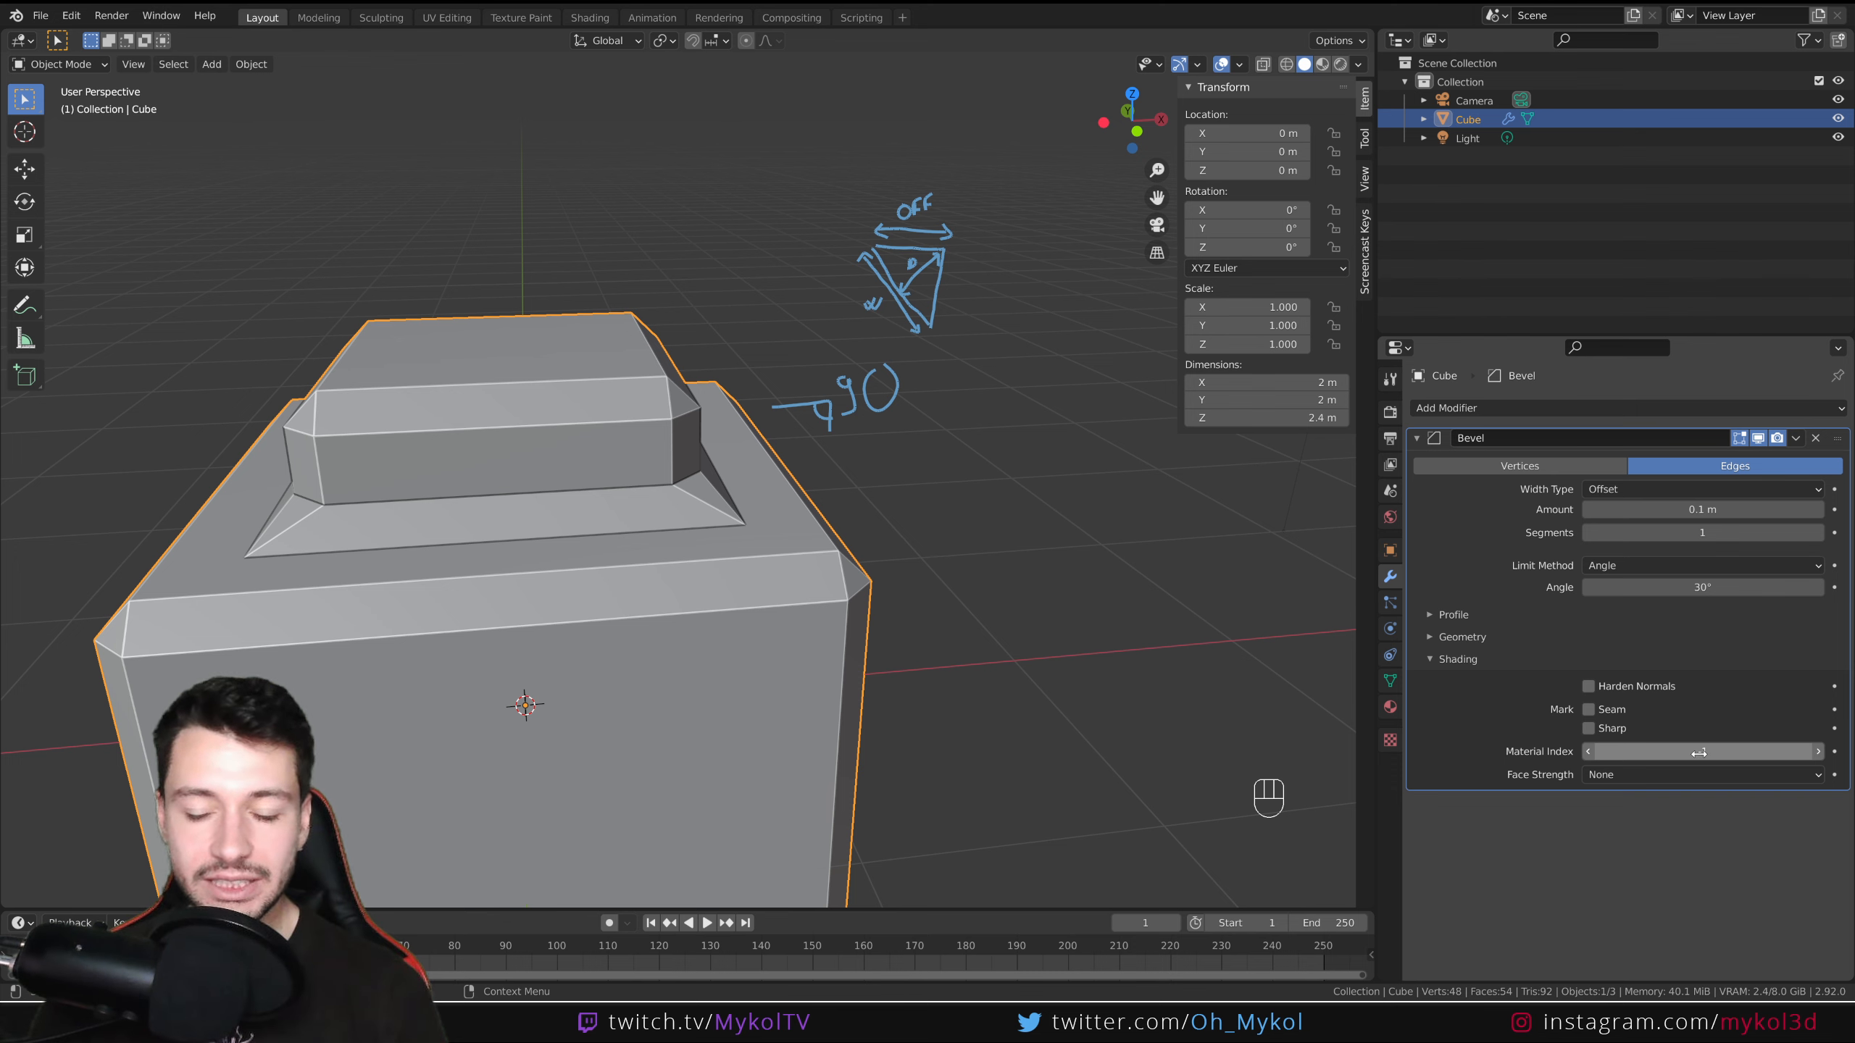
{"action": "left_click", "coordinate": [1322, 66]}
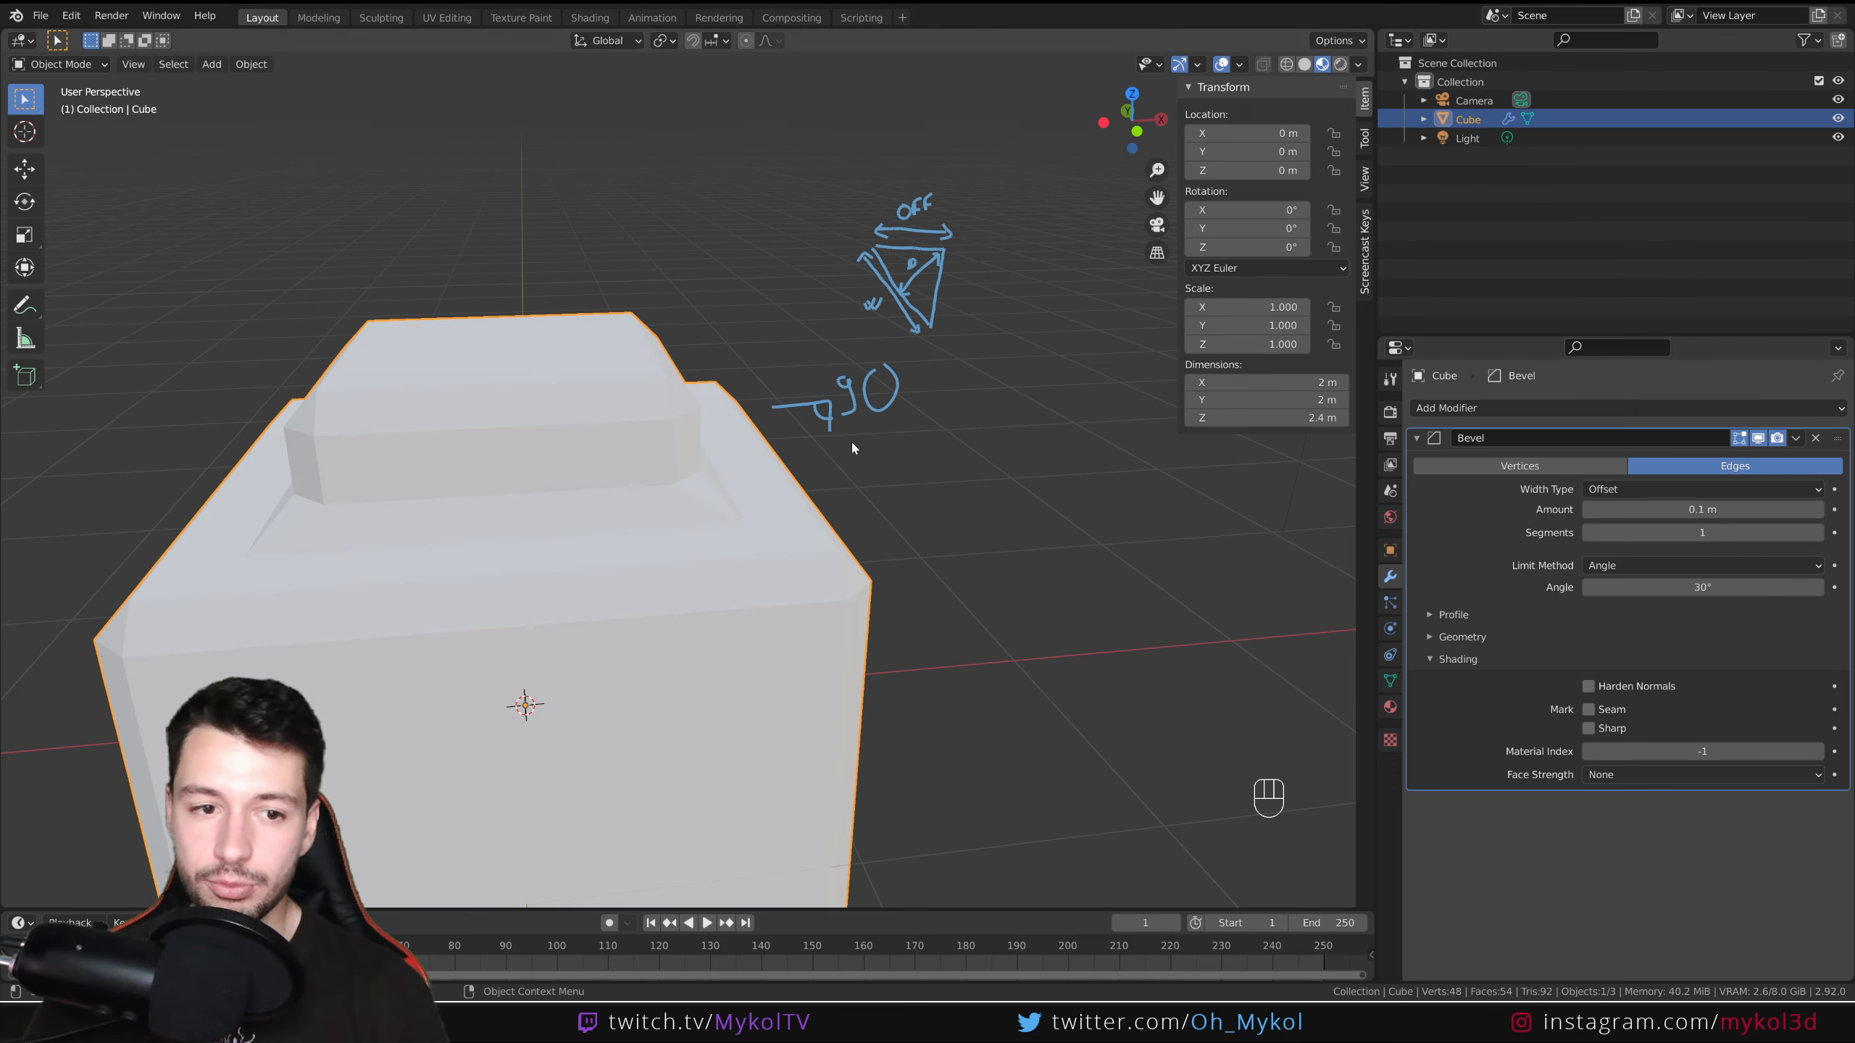
{"action": "middle_click_drag", "start_coordinate": [852, 442], "coordinate": [950, 445]}
Create a first new material on the cube, keeping its default name.
{"action": "left_click", "coordinate": [1390, 707]}
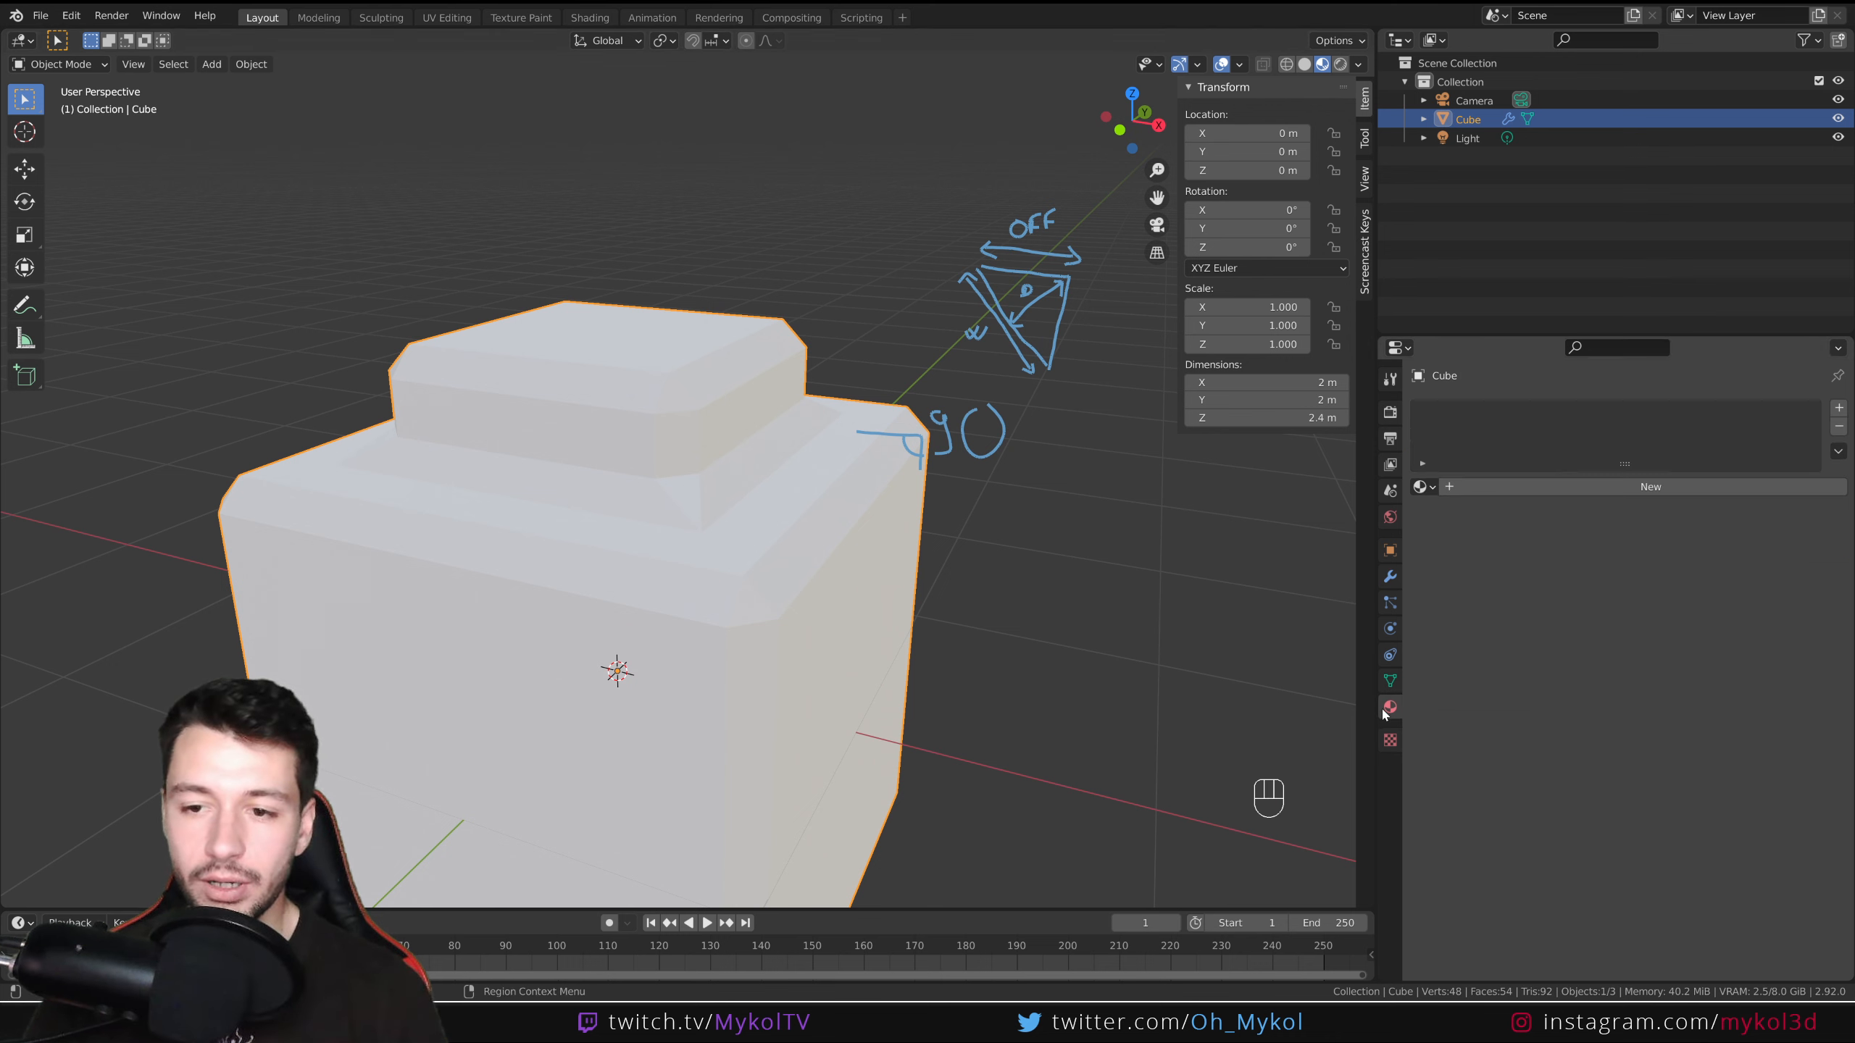
{"action": "left_click", "coordinate": [1592, 484]}
{"action": "left_click", "coordinate": [1525, 488]}
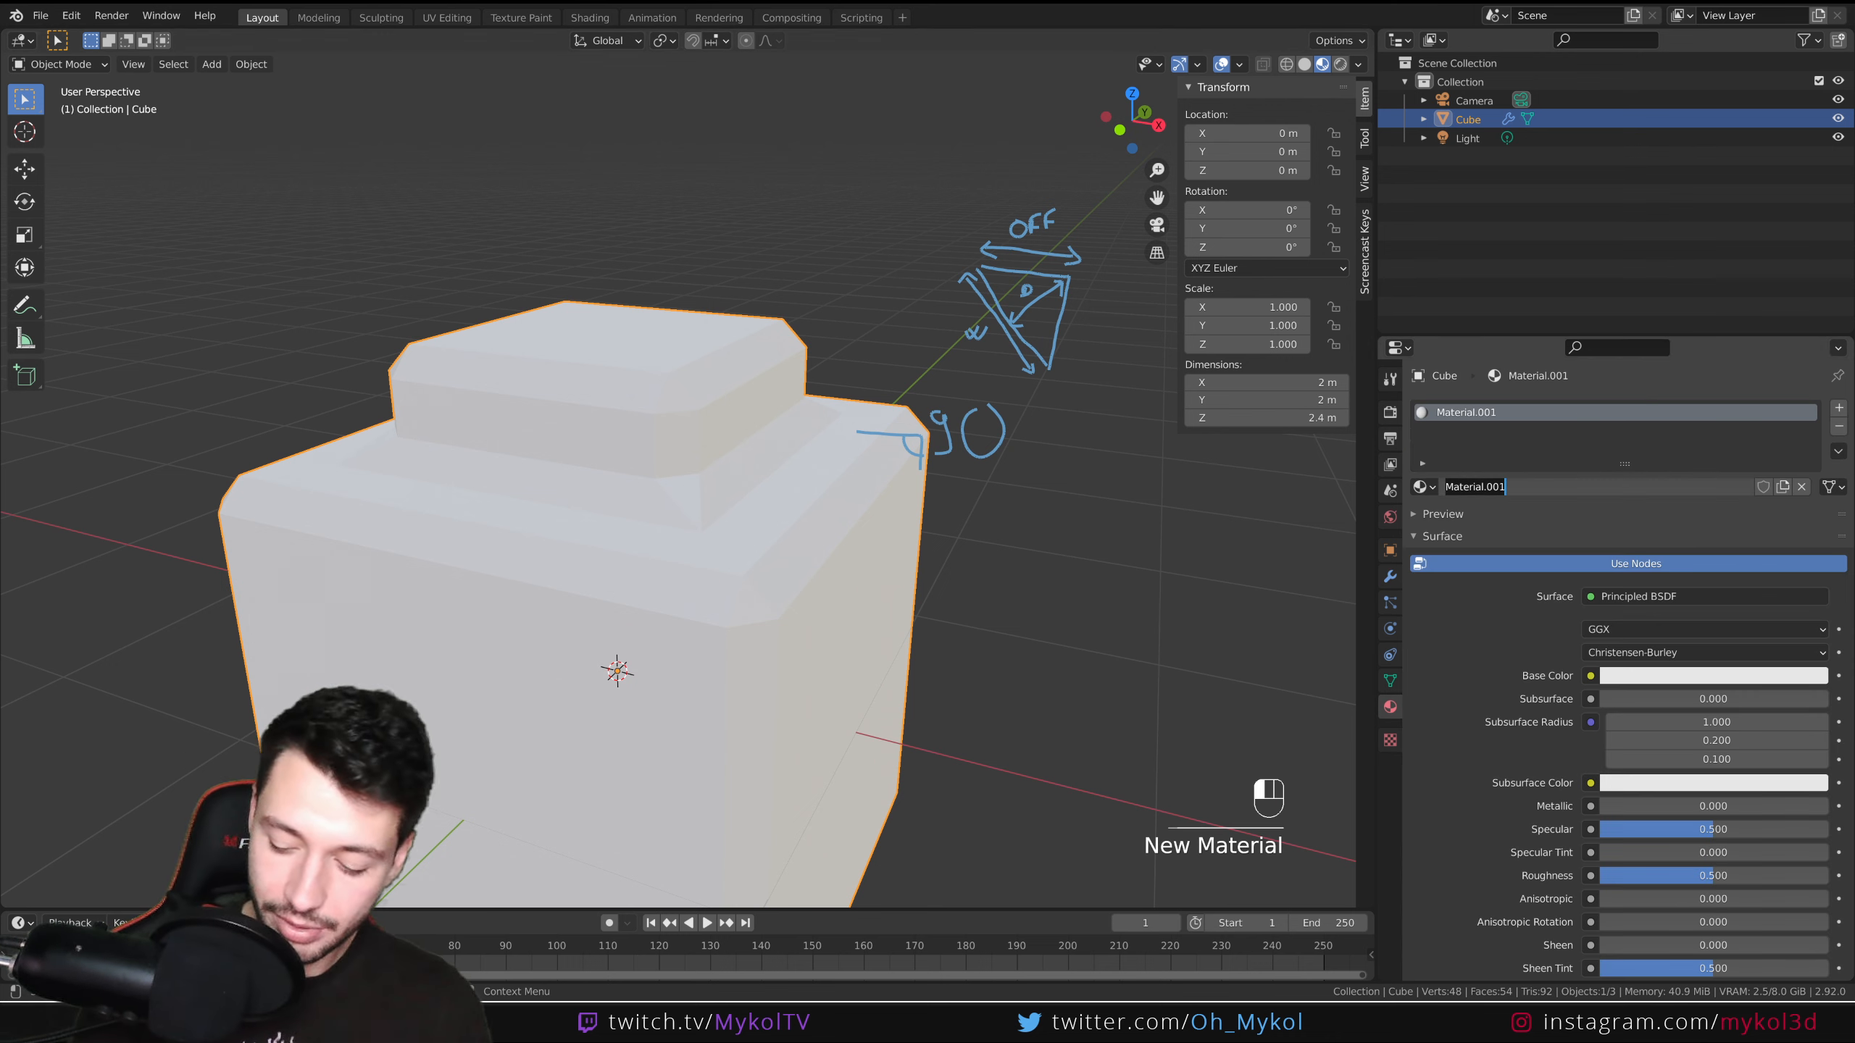
{"action": "left_click", "coordinate": [1811, 422]}
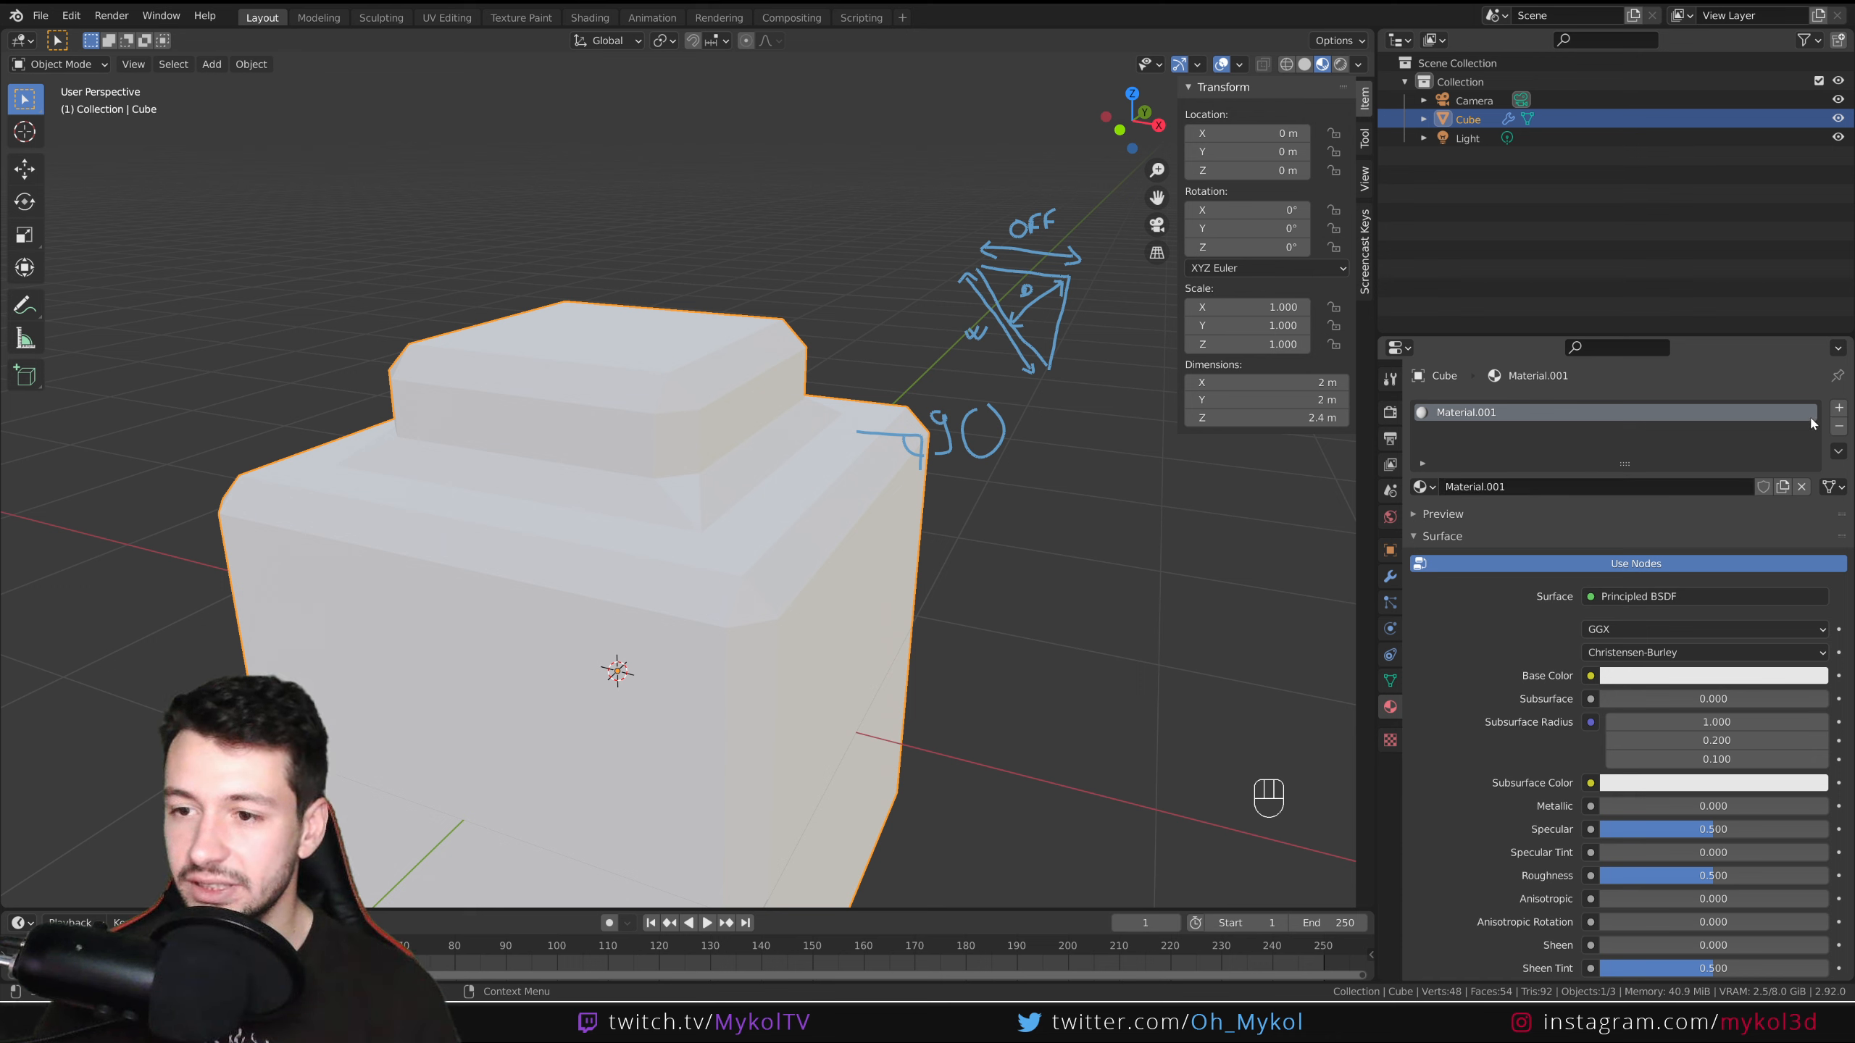
Add a second material slot with a new material and darken its base color to black.
{"action": "left_click", "coordinate": [1840, 407]}
{"action": "left_click", "coordinate": [1541, 527]}
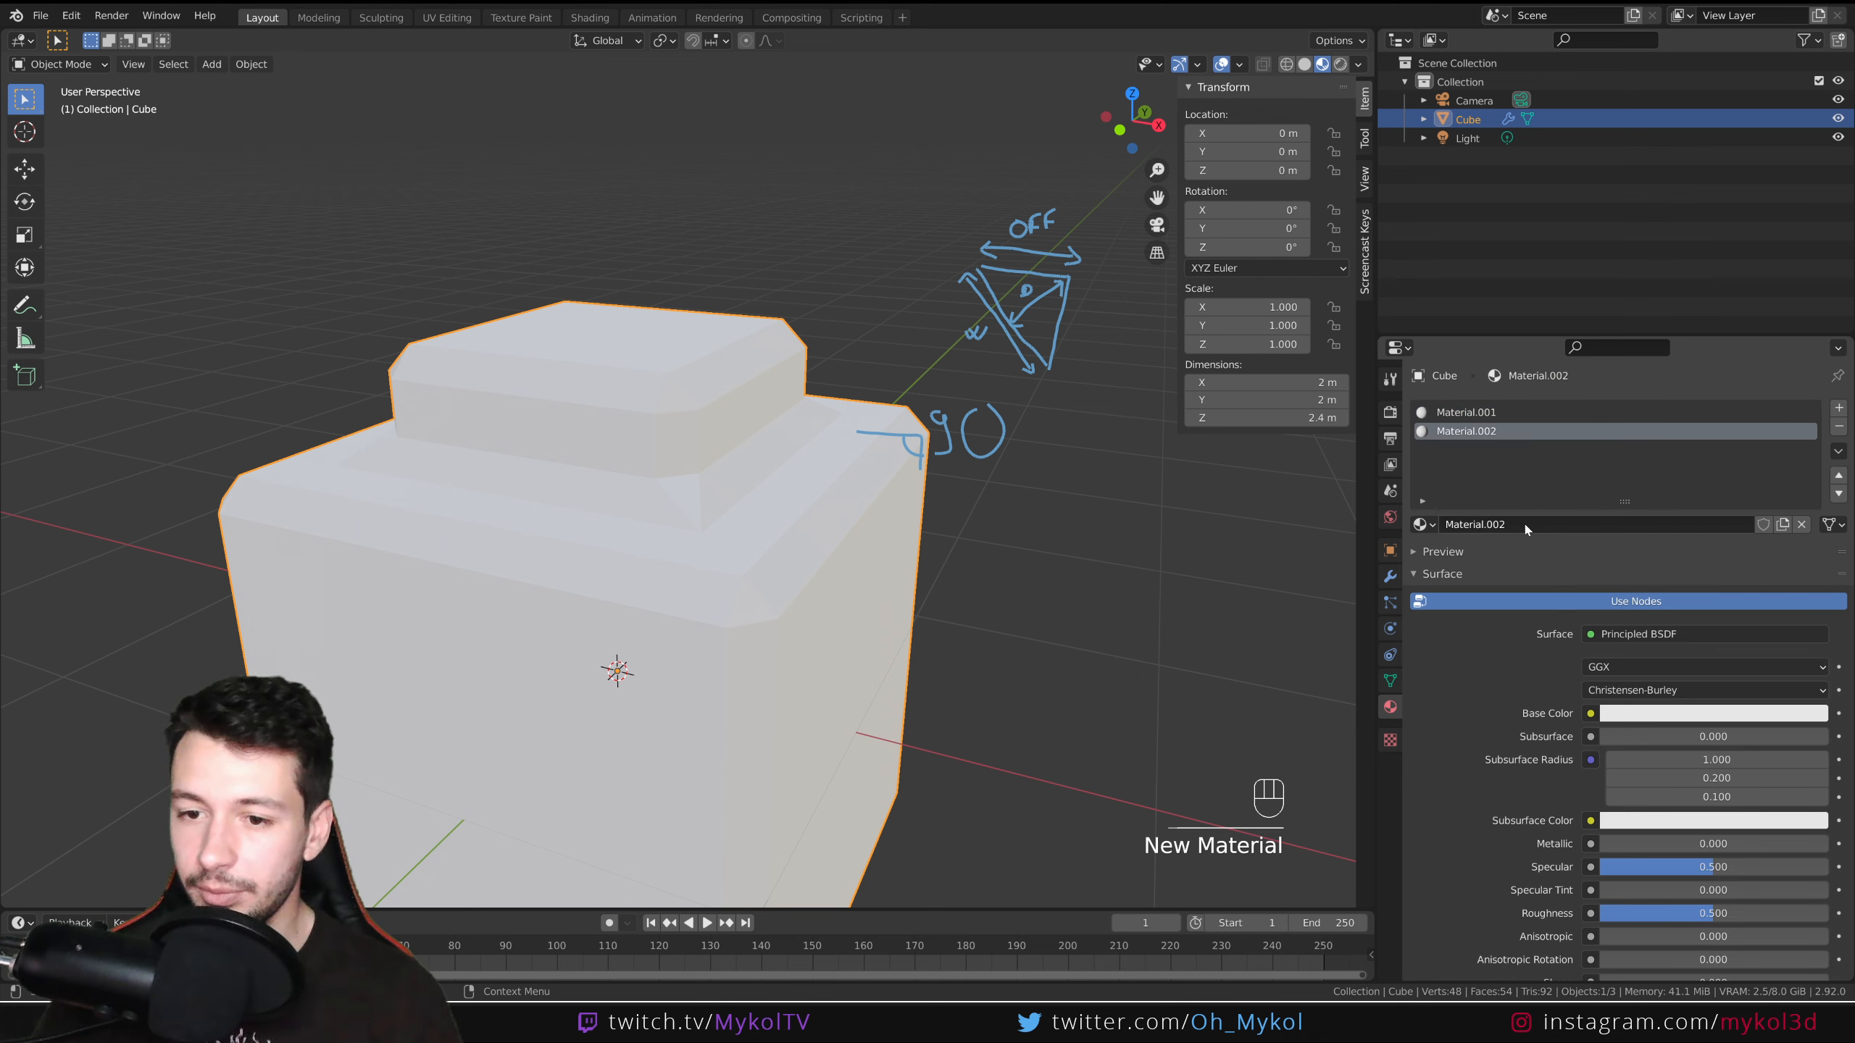
{"action": "left_click", "coordinate": [1680, 713]}
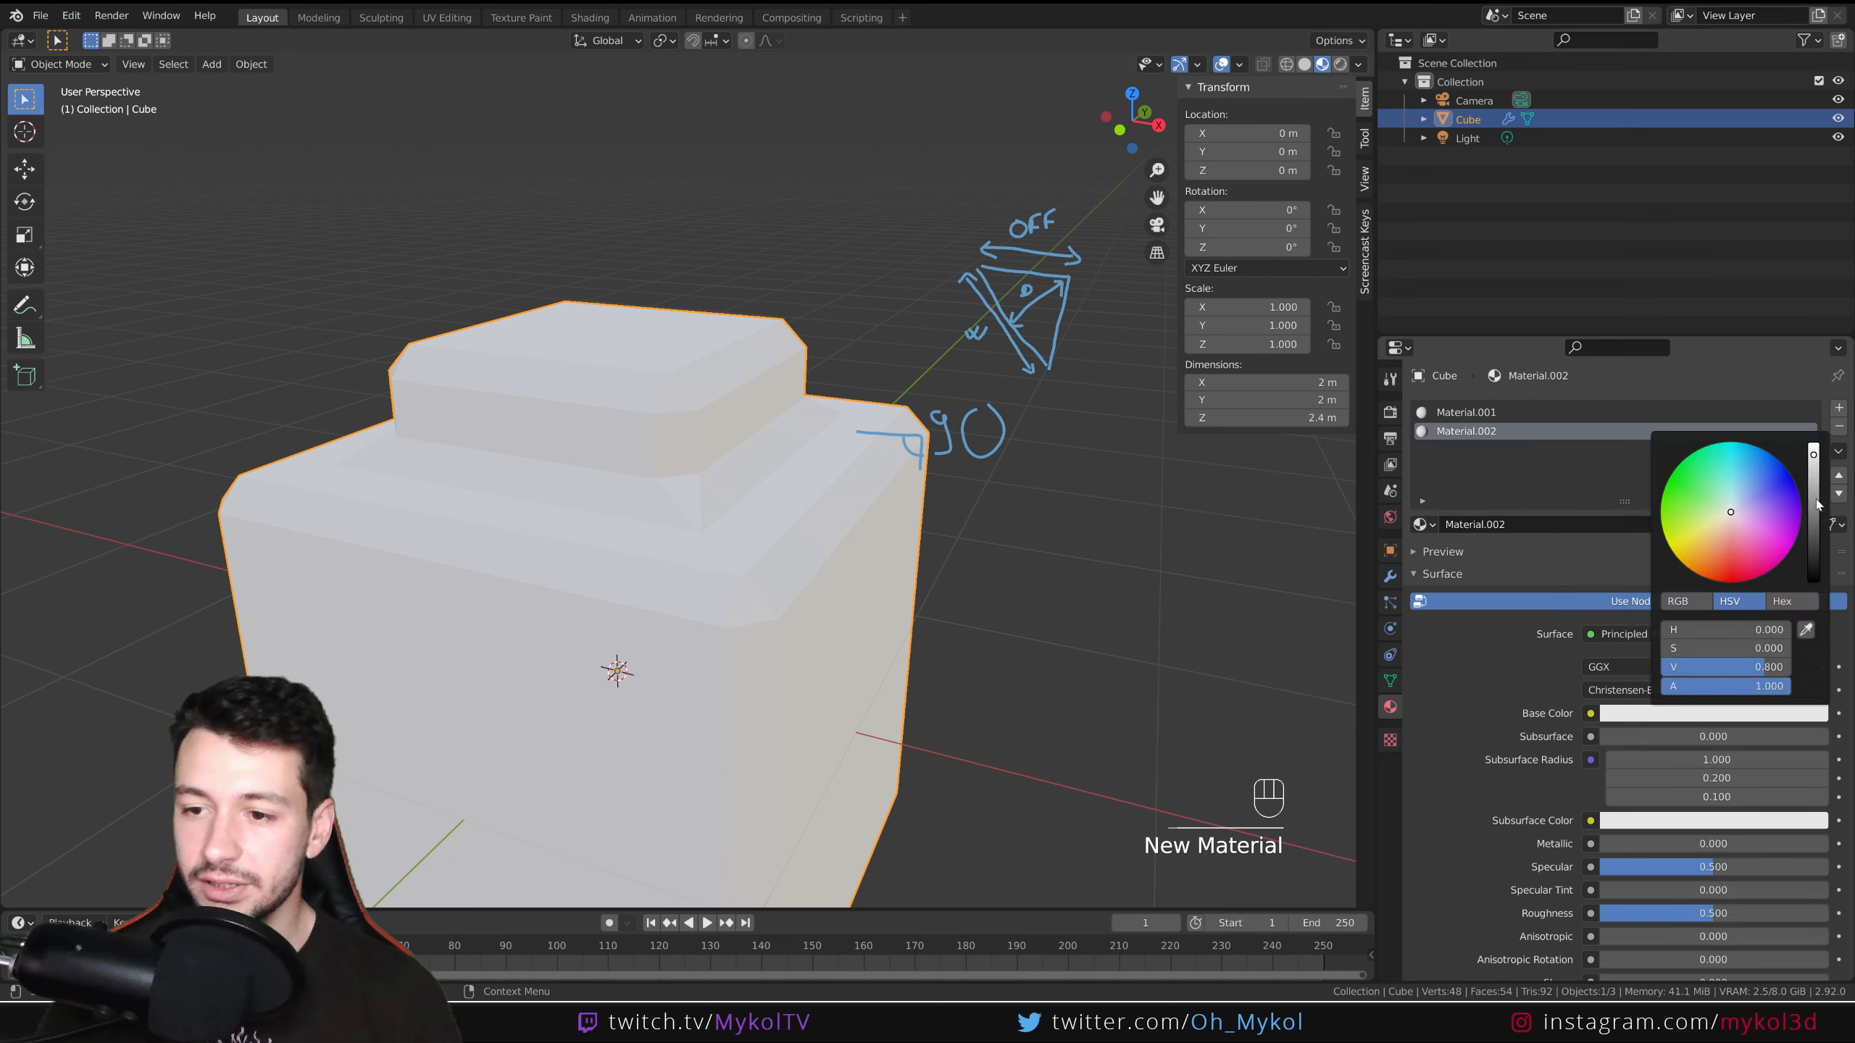
{"action": "left_click_drag", "start_coordinate": [1815, 505], "coordinate": [1814, 579]}
Change the Outliner area to a Shader Editor showing the second material's nodes.
{"action": "left_click", "coordinate": [1399, 40]}
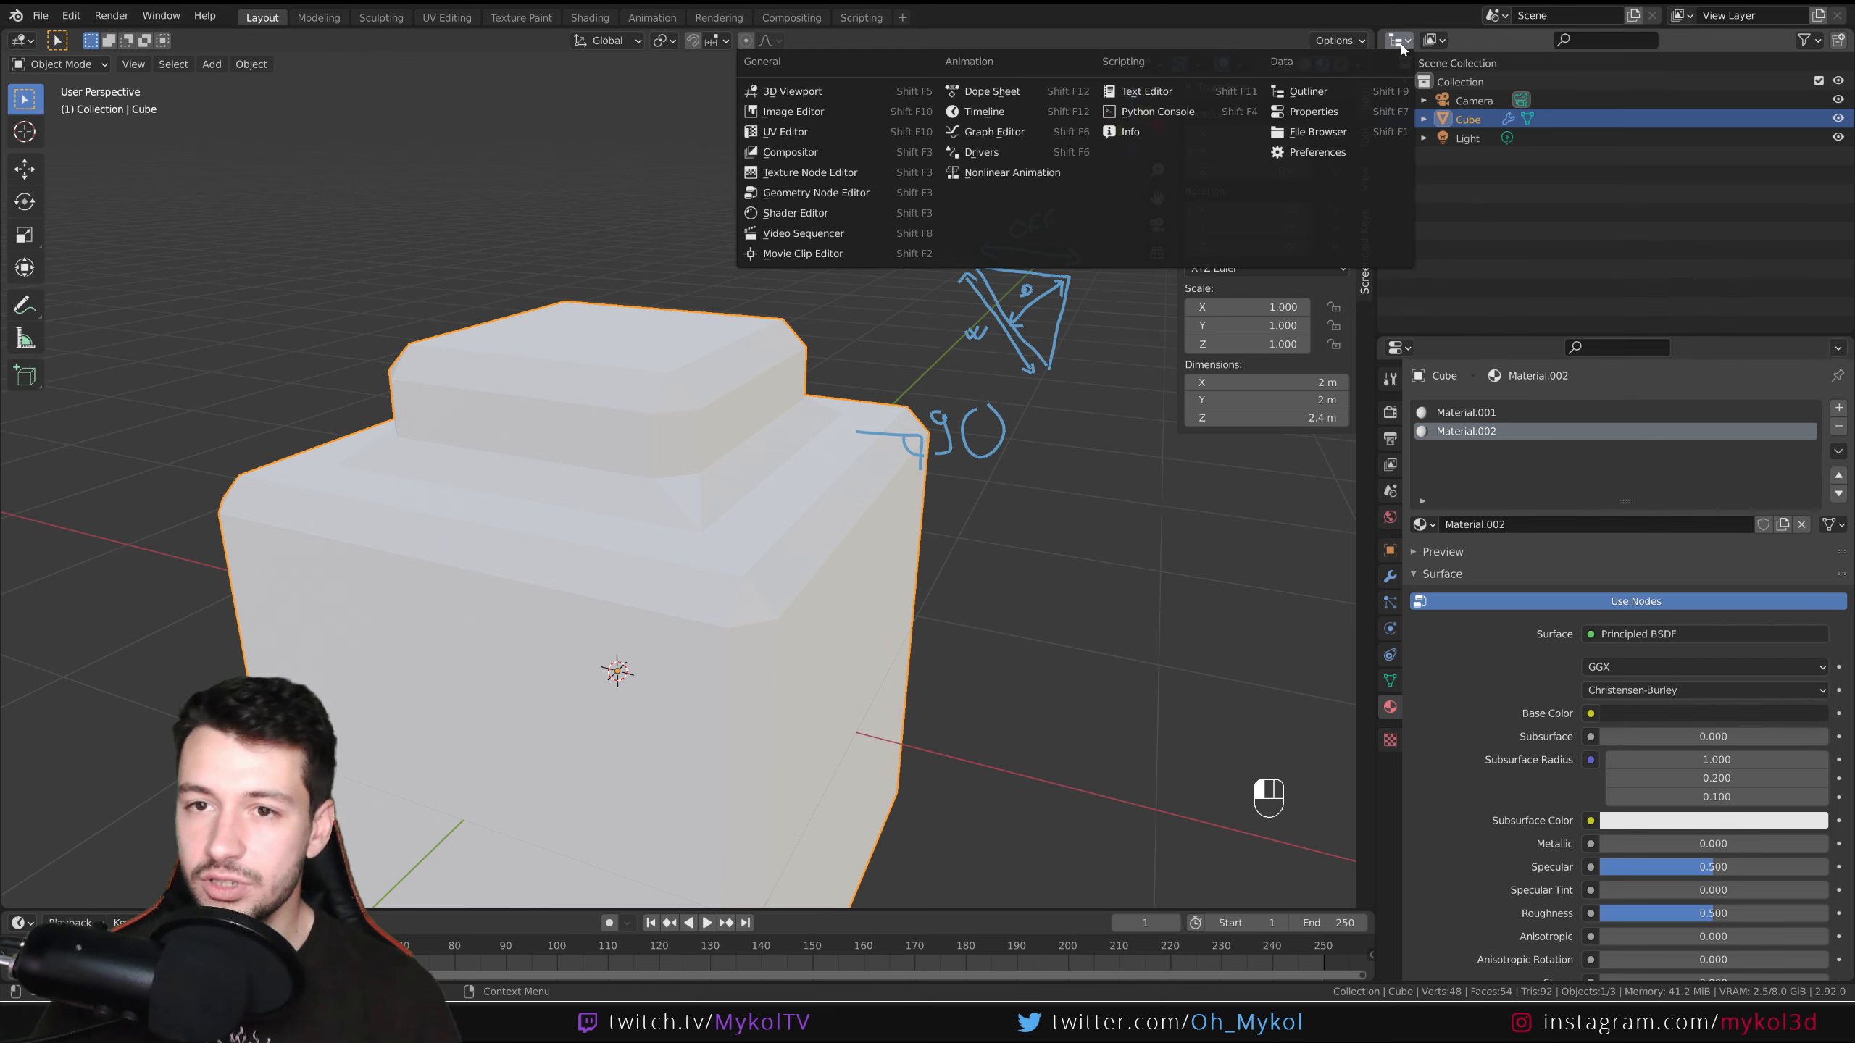
{"action": "left_click", "coordinate": [802, 216]}
{"action": "scroll", "coordinate": [1497, 185], "scroll_direction": "up", "scroll_amount": 5}
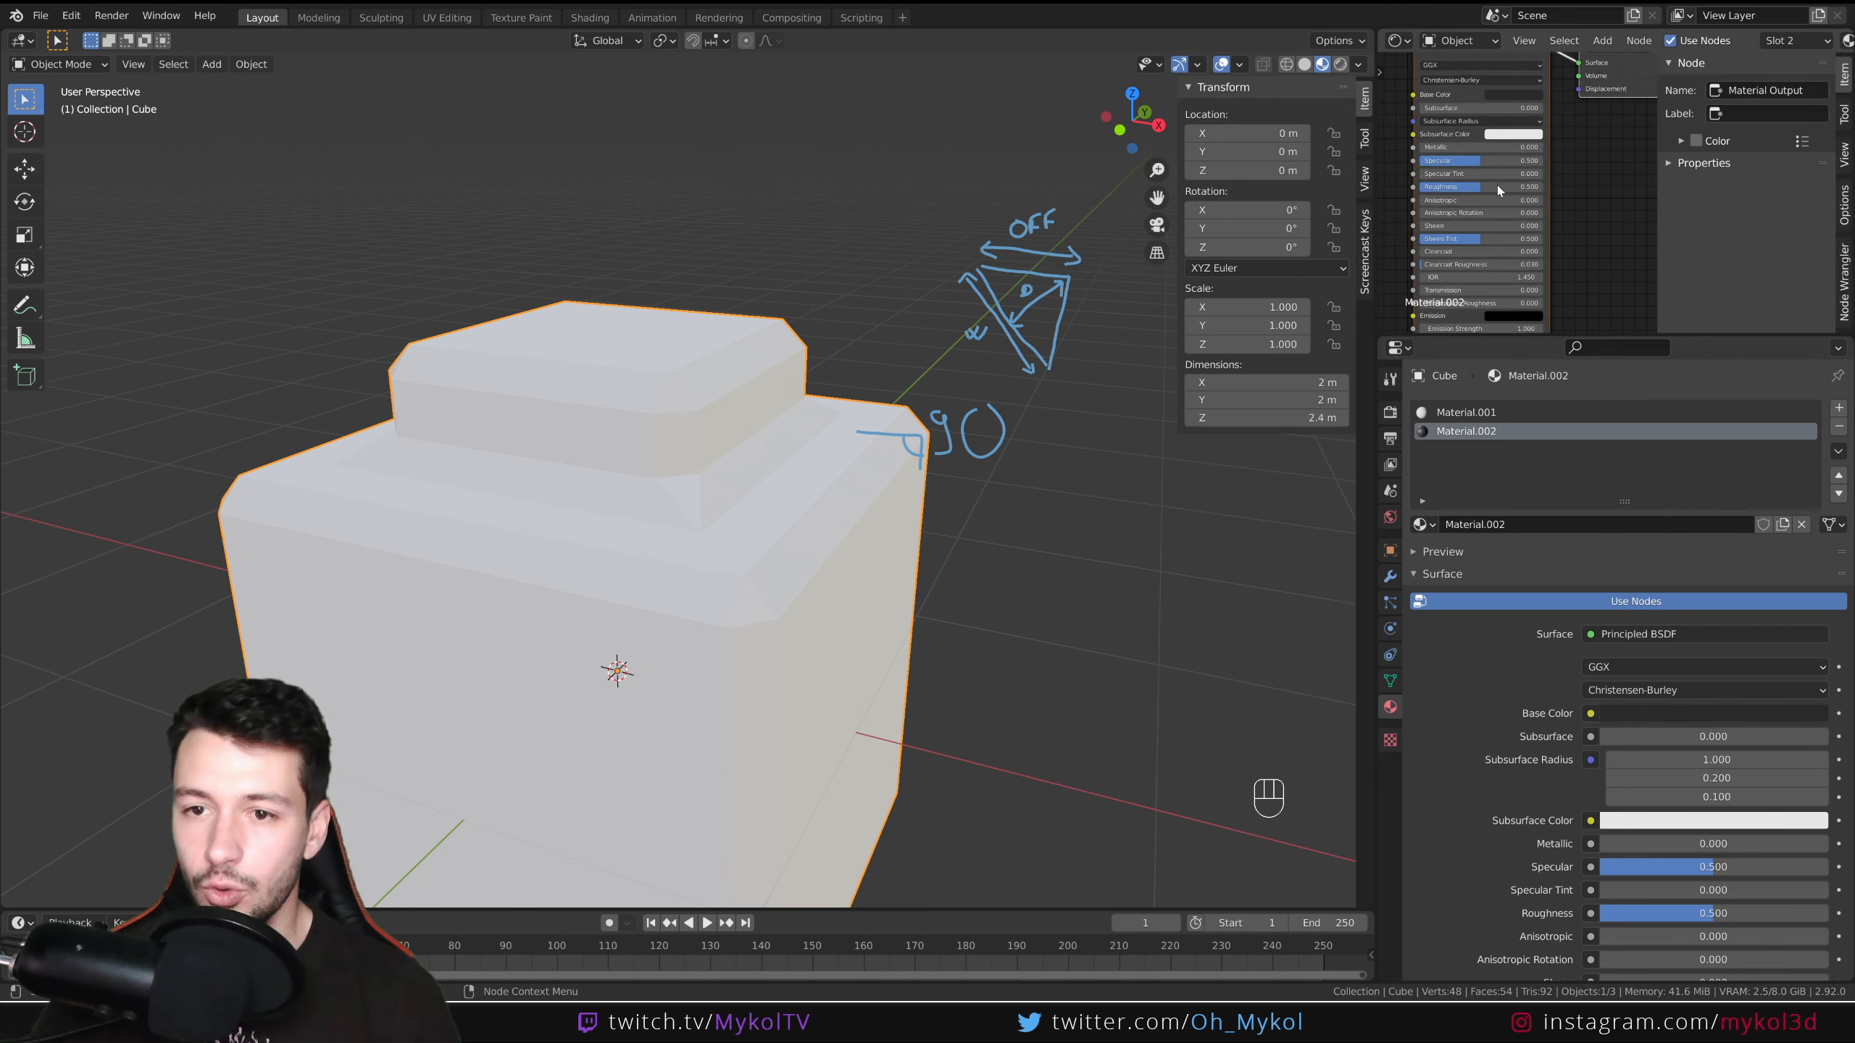
Set the second material's Metallic to 1.000 and its Roughness to 0.200 in the Shader Editor.
{"action": "middle_click_drag", "start_coordinate": [1497, 185], "coordinate": [1526, 246]}
{"action": "left_click_drag", "start_coordinate": [1469, 209], "coordinate": [1595, 209]}
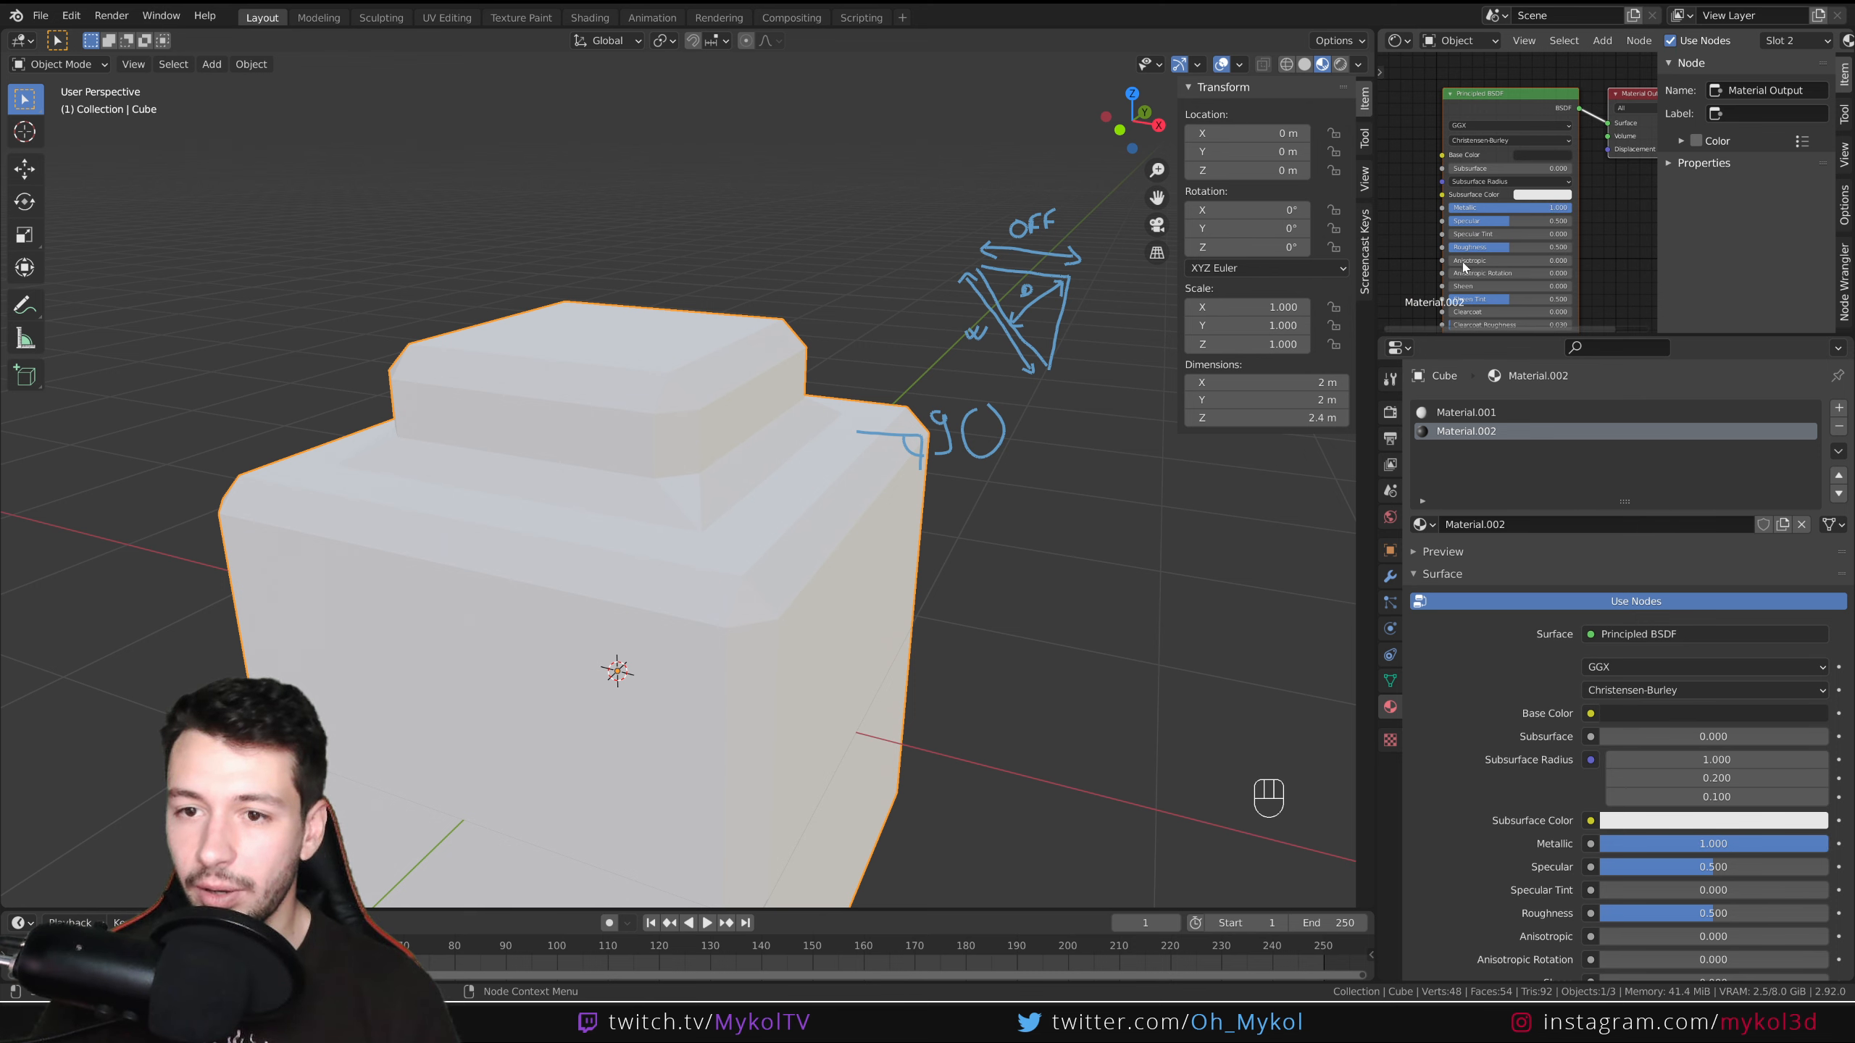
{"action": "left_click_drag", "start_coordinate": [1489, 247], "coordinate": [1451, 247]}
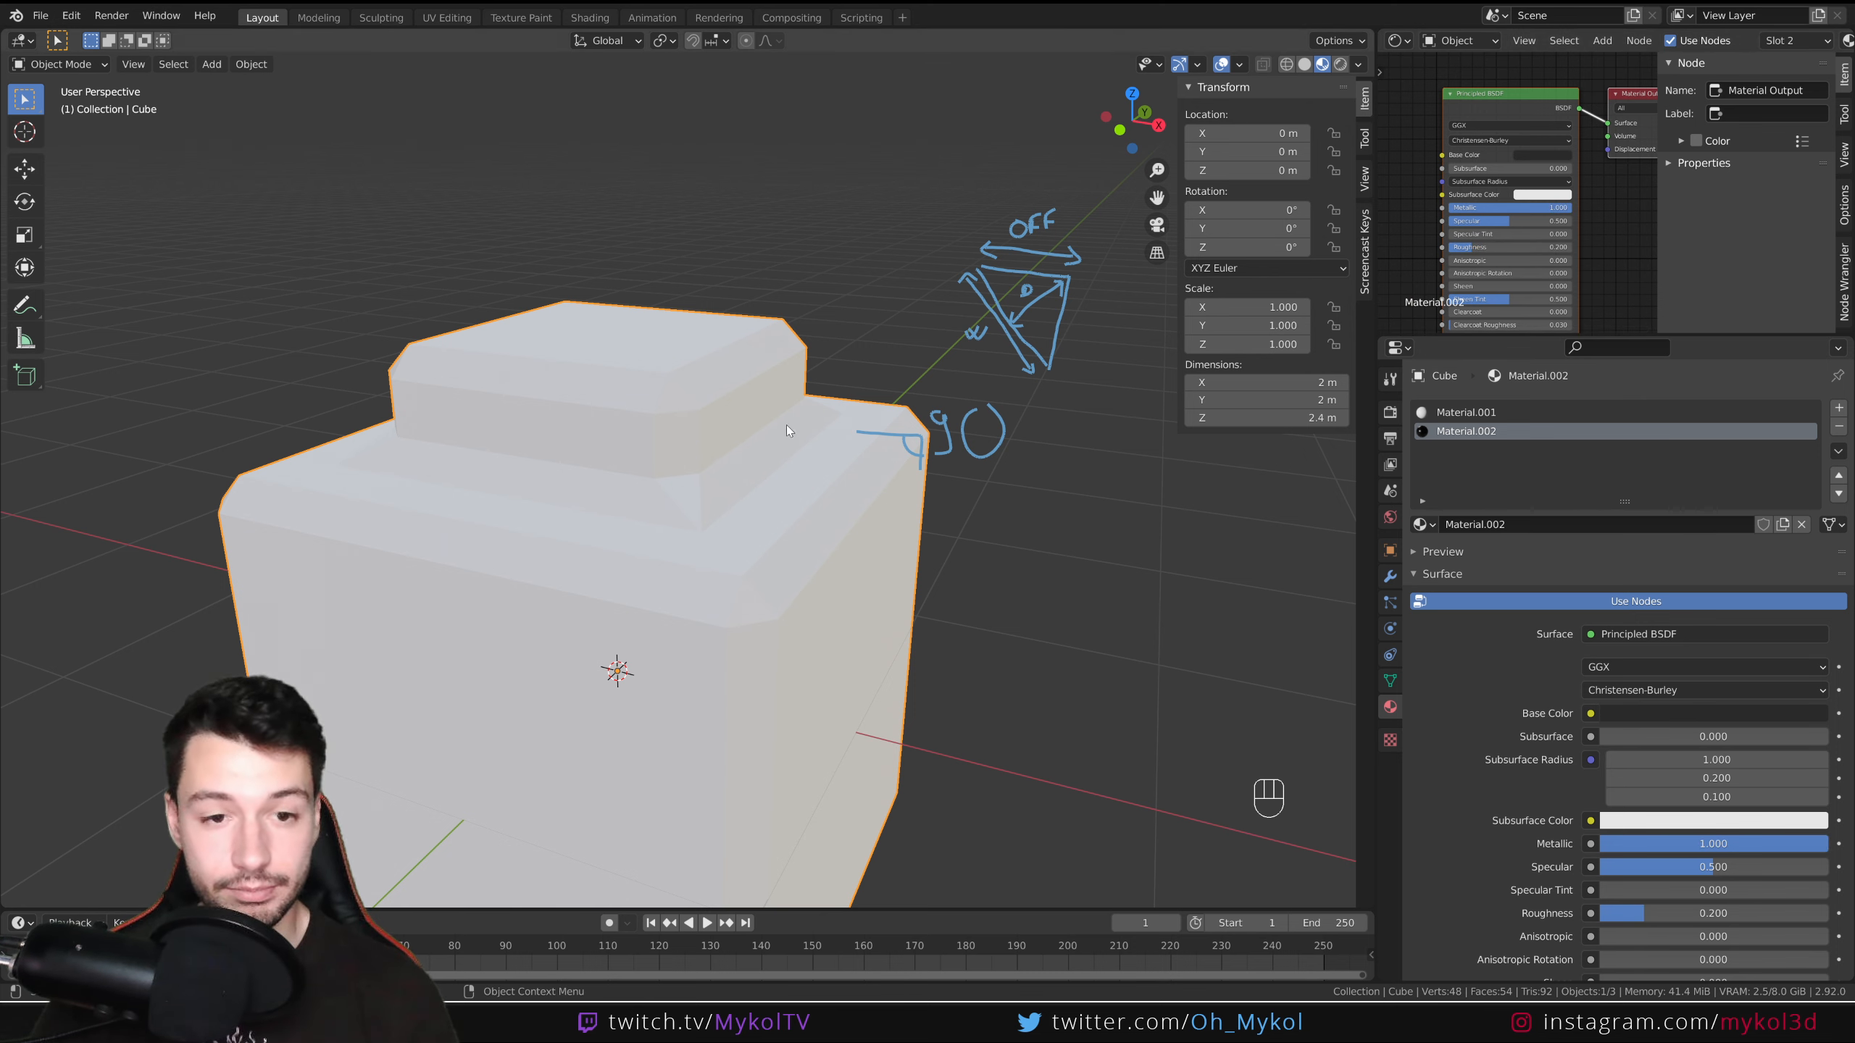
Select the first material slot and inspect the bevelled cube's faces in Edit Mode, finishing in Object Mode.
{"action": "middle_click_drag", "start_coordinate": [786, 425], "coordinate": [736, 556]}
{"action": "left_click", "coordinate": [1492, 414]}
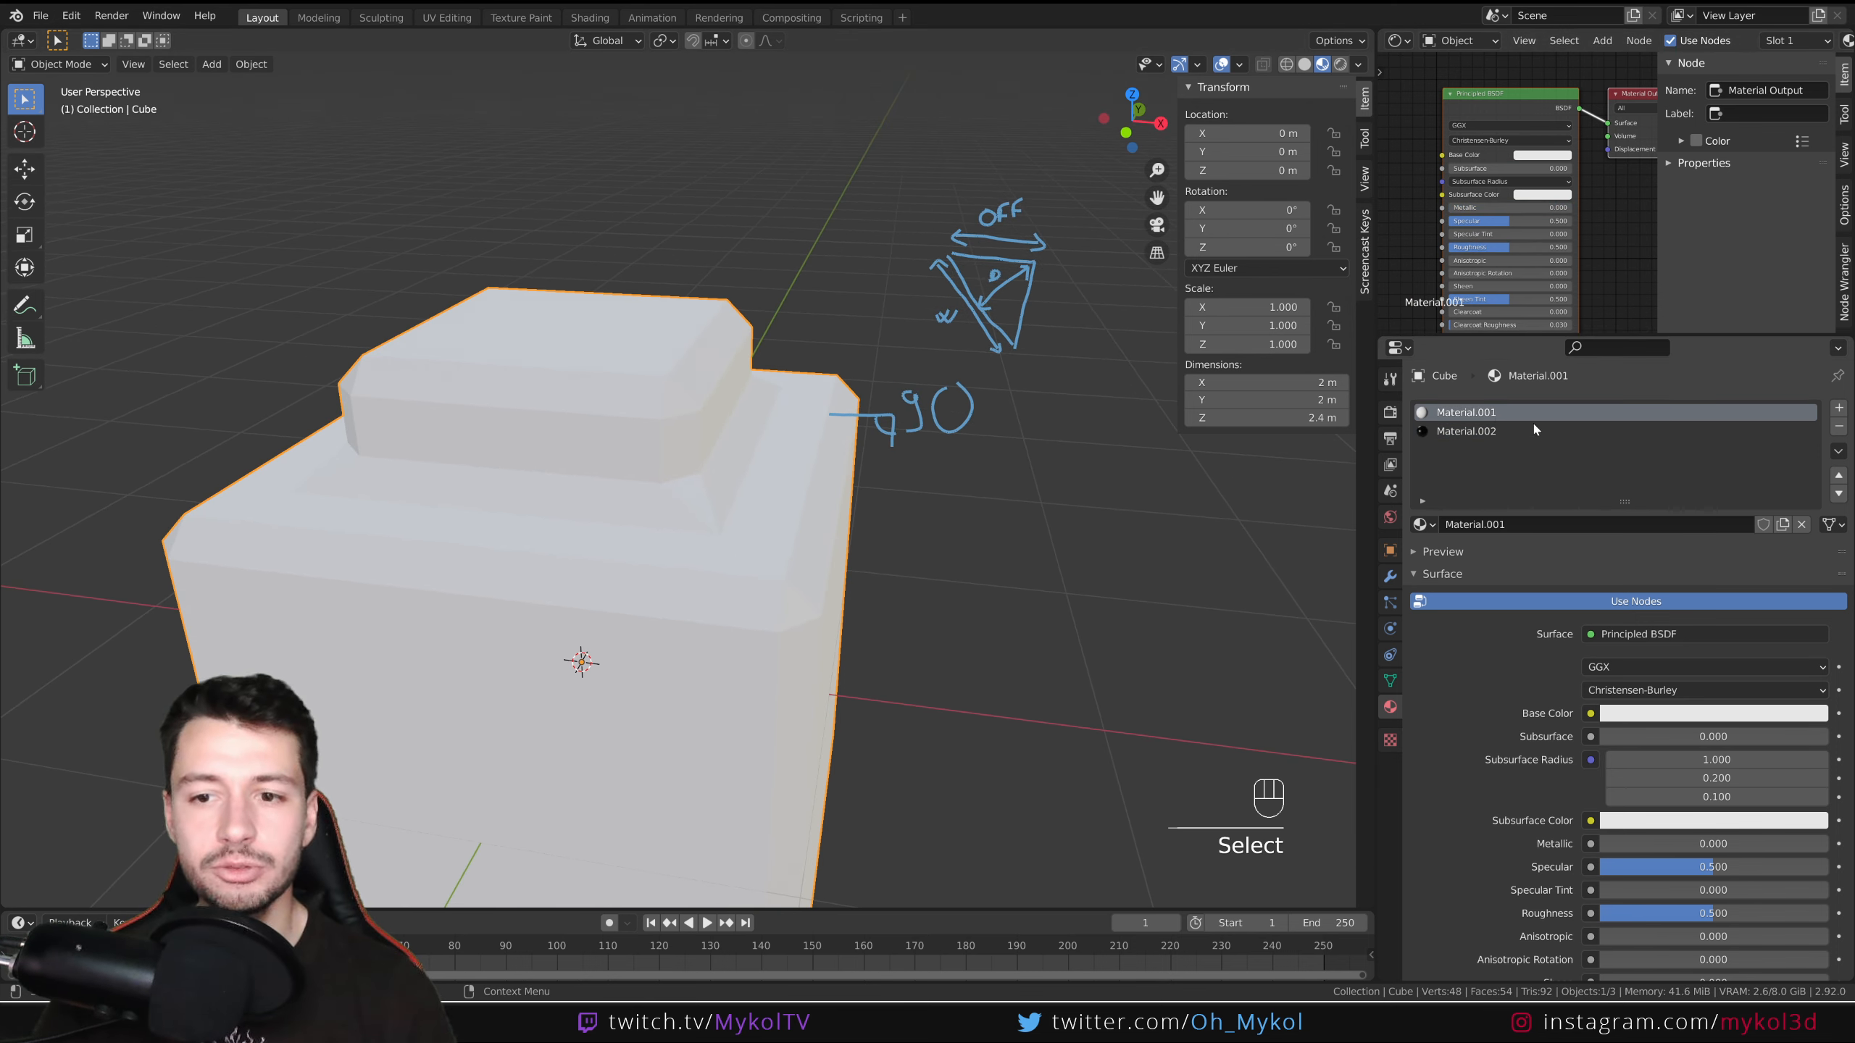
{"action": "key", "text": "Tab"}
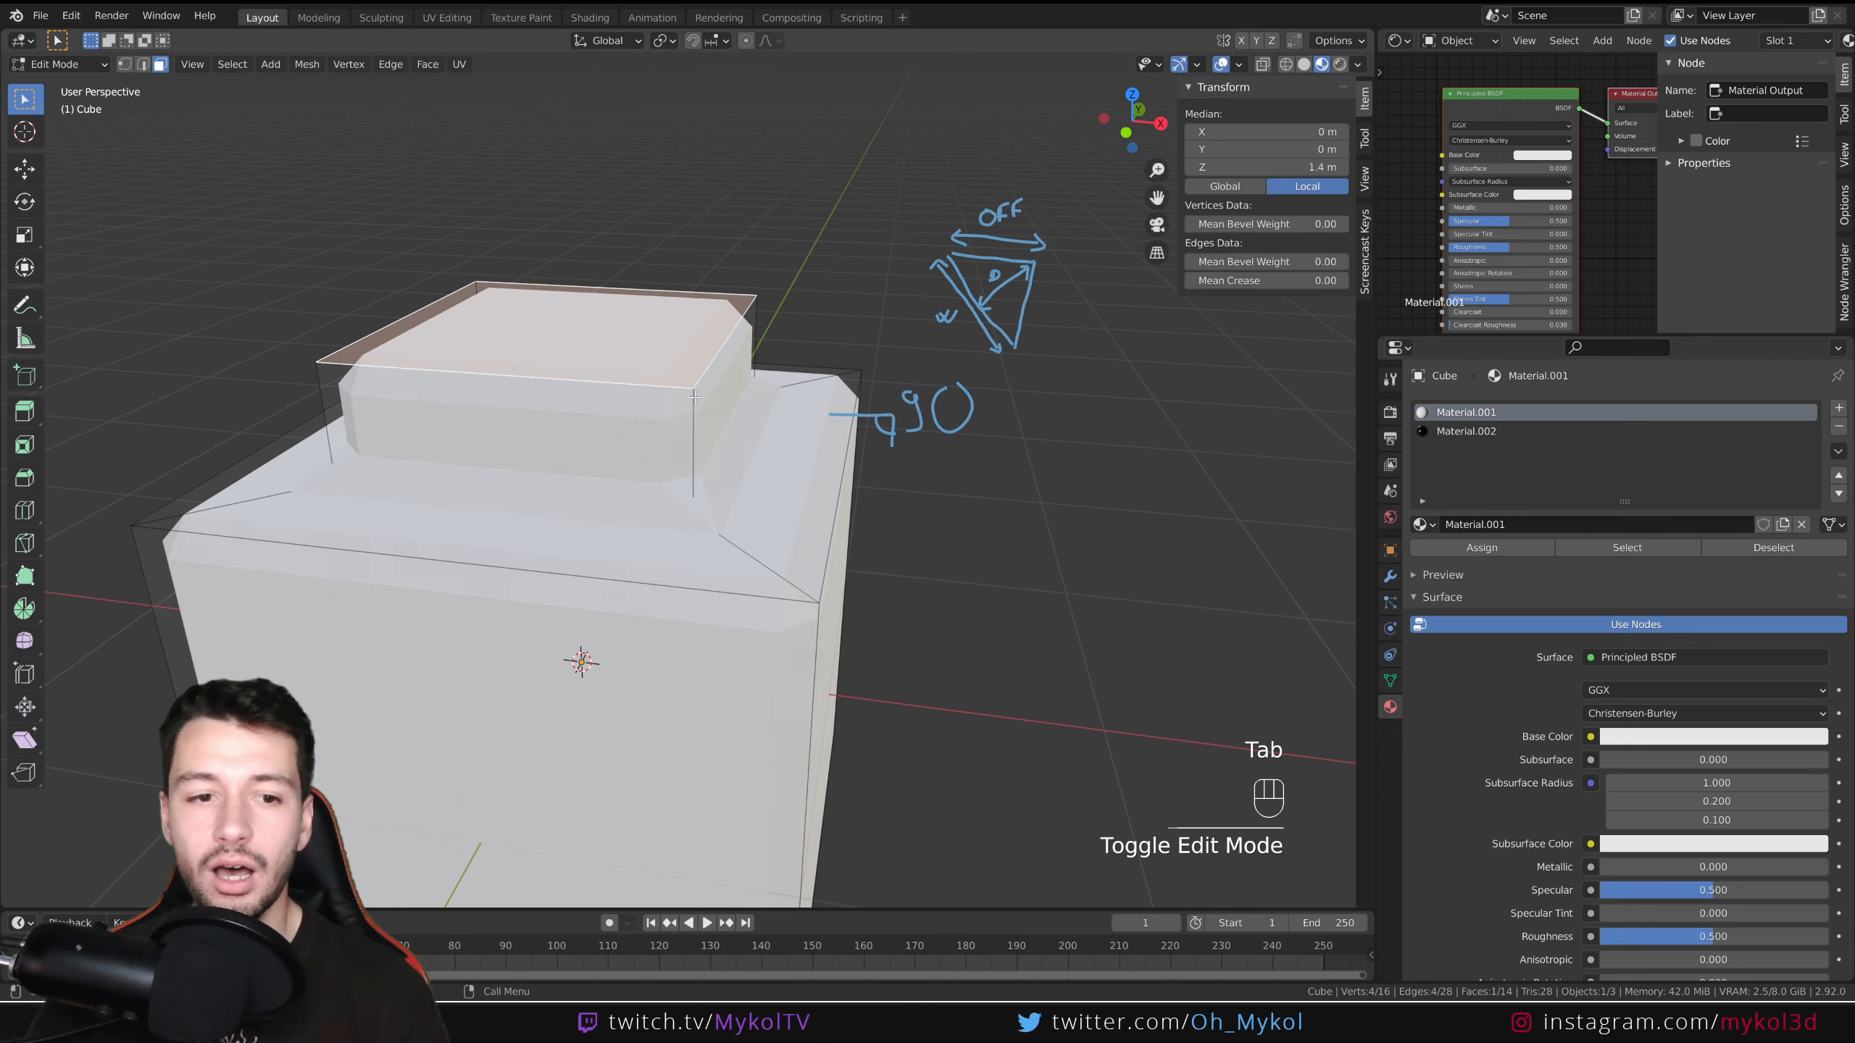
{"action": "middle_click_drag", "start_coordinate": [752, 383], "coordinate": [723, 379]}
{"action": "scroll", "coordinate": [723, 379], "scroll_direction": "up", "scroll_amount": 3}
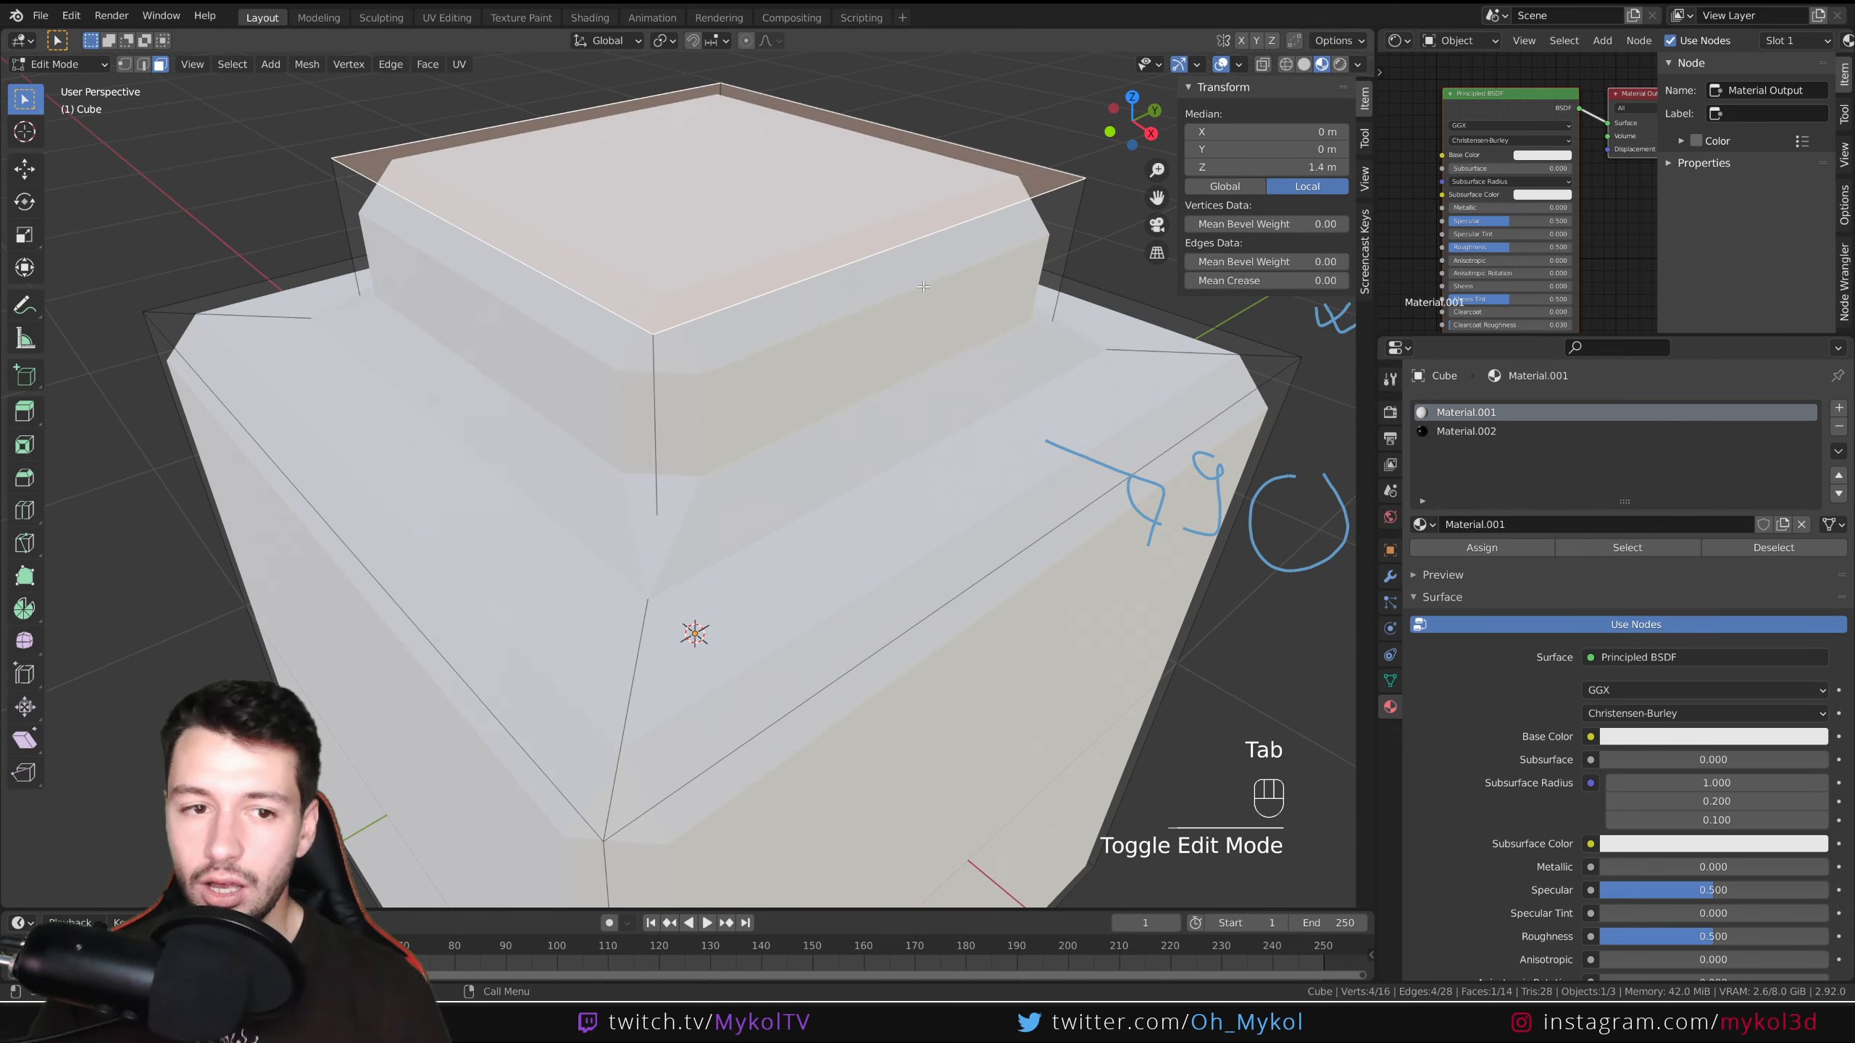
{"action": "scroll", "coordinate": [923, 286], "scroll_direction": "down", "scroll_amount": 3}
{"action": "middle_click_drag", "start_coordinate": [923, 286], "coordinate": [995, 271]}
{"action": "key", "text": "Tab"}
Switch the viewport to Solid shading and examine the original mesh cage against the bevelled corners in Edit Mode.
{"action": "left_click", "coordinate": [1305, 65]}
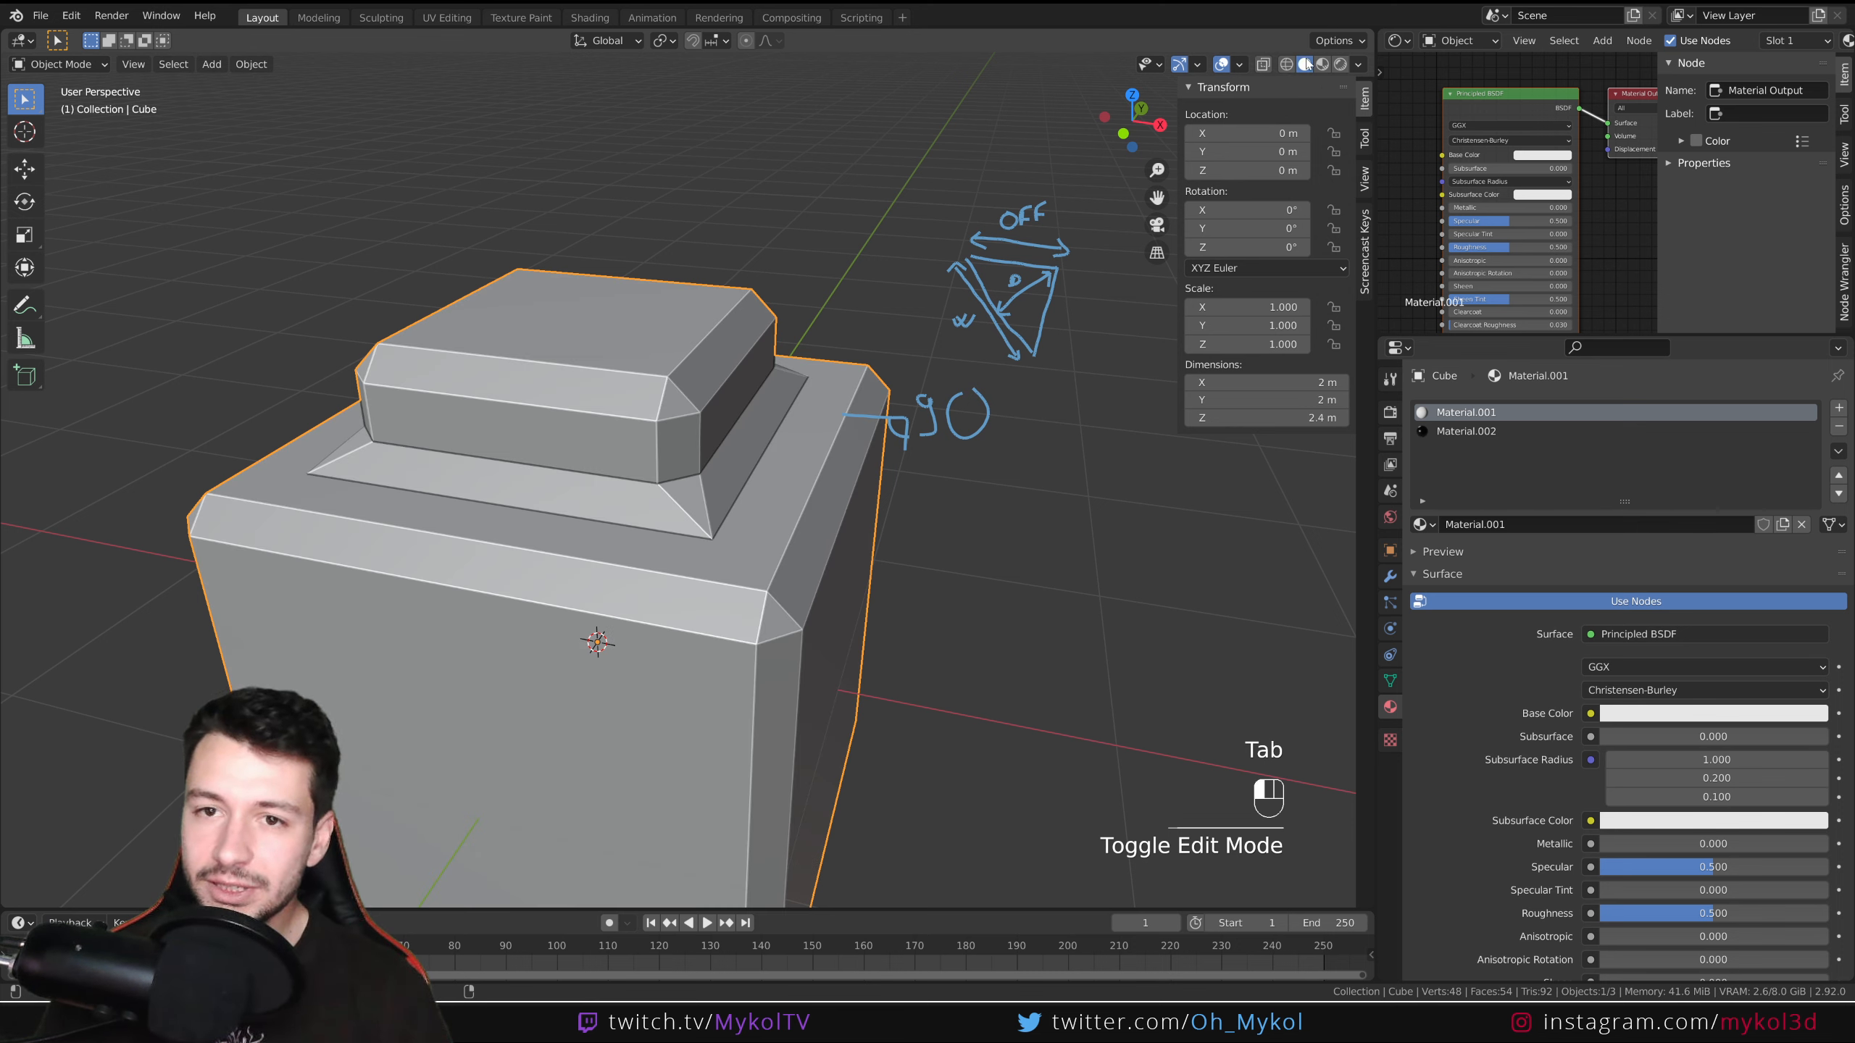
{"action": "middle_click_drag", "start_coordinate": [721, 688], "coordinate": [687, 657]}
{"action": "key", "text": "Tab"}
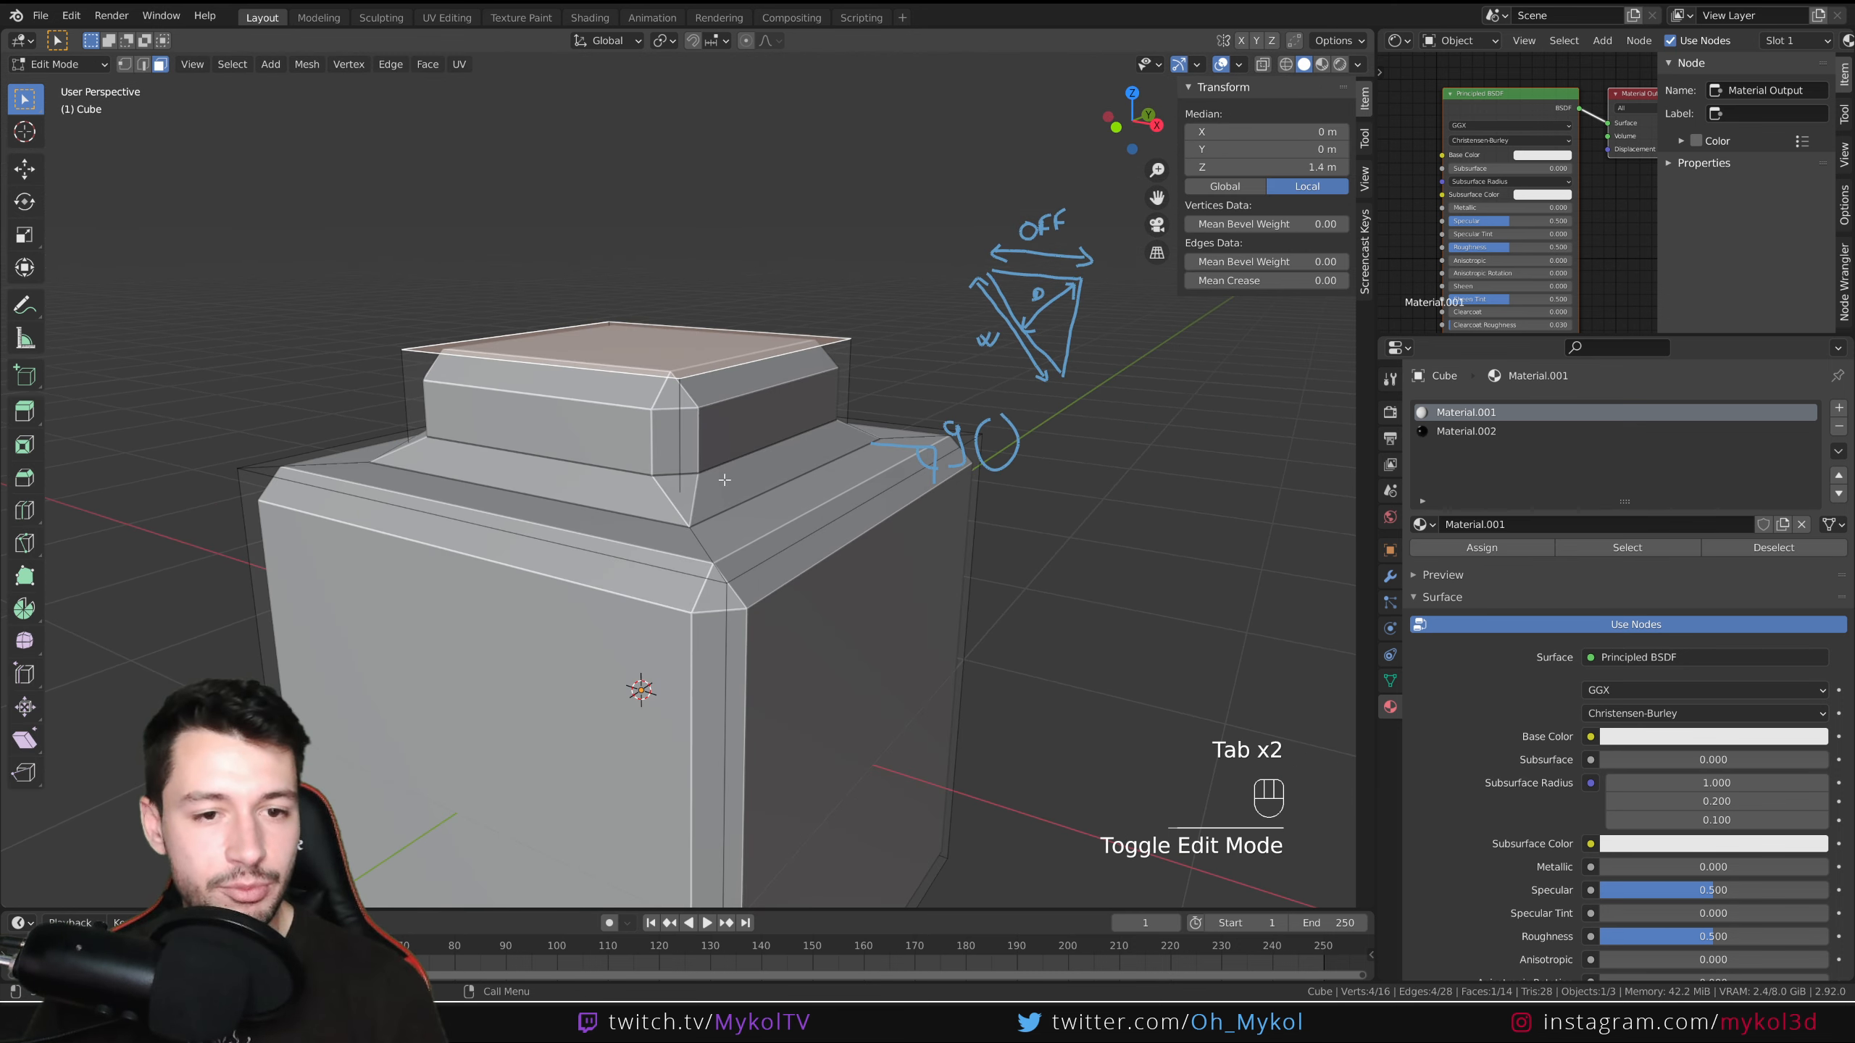
{"action": "scroll", "coordinate": [698, 327], "scroll_direction": "up", "scroll_amount": 2}
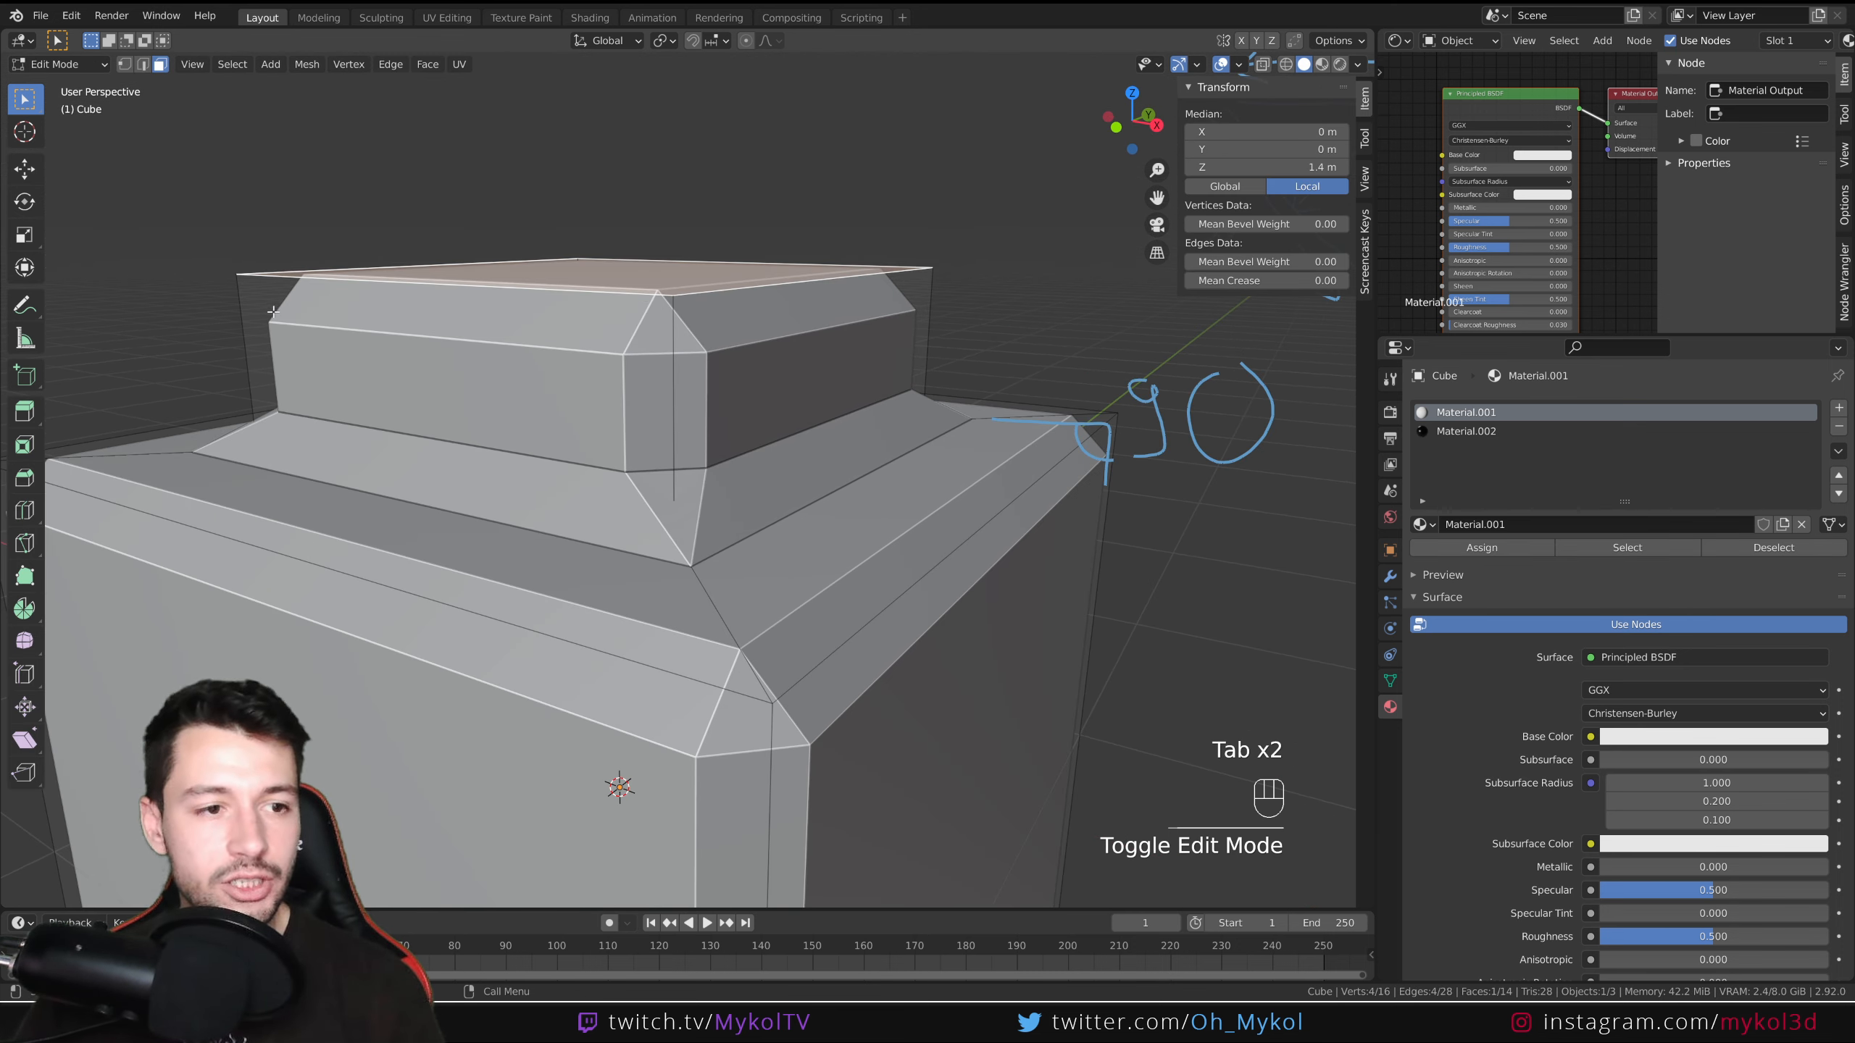
{"action": "mouse_move", "coordinate": [672, 431]}
{"action": "middle_mouse_down"}
{"action": "mouse_move", "coordinate": [749, 398]}
{"action": "mouse_move", "coordinate": [705, 442]}
{"action": "mouse_move", "coordinate": [774, 329]}
{"action": "middle_mouse_up"}
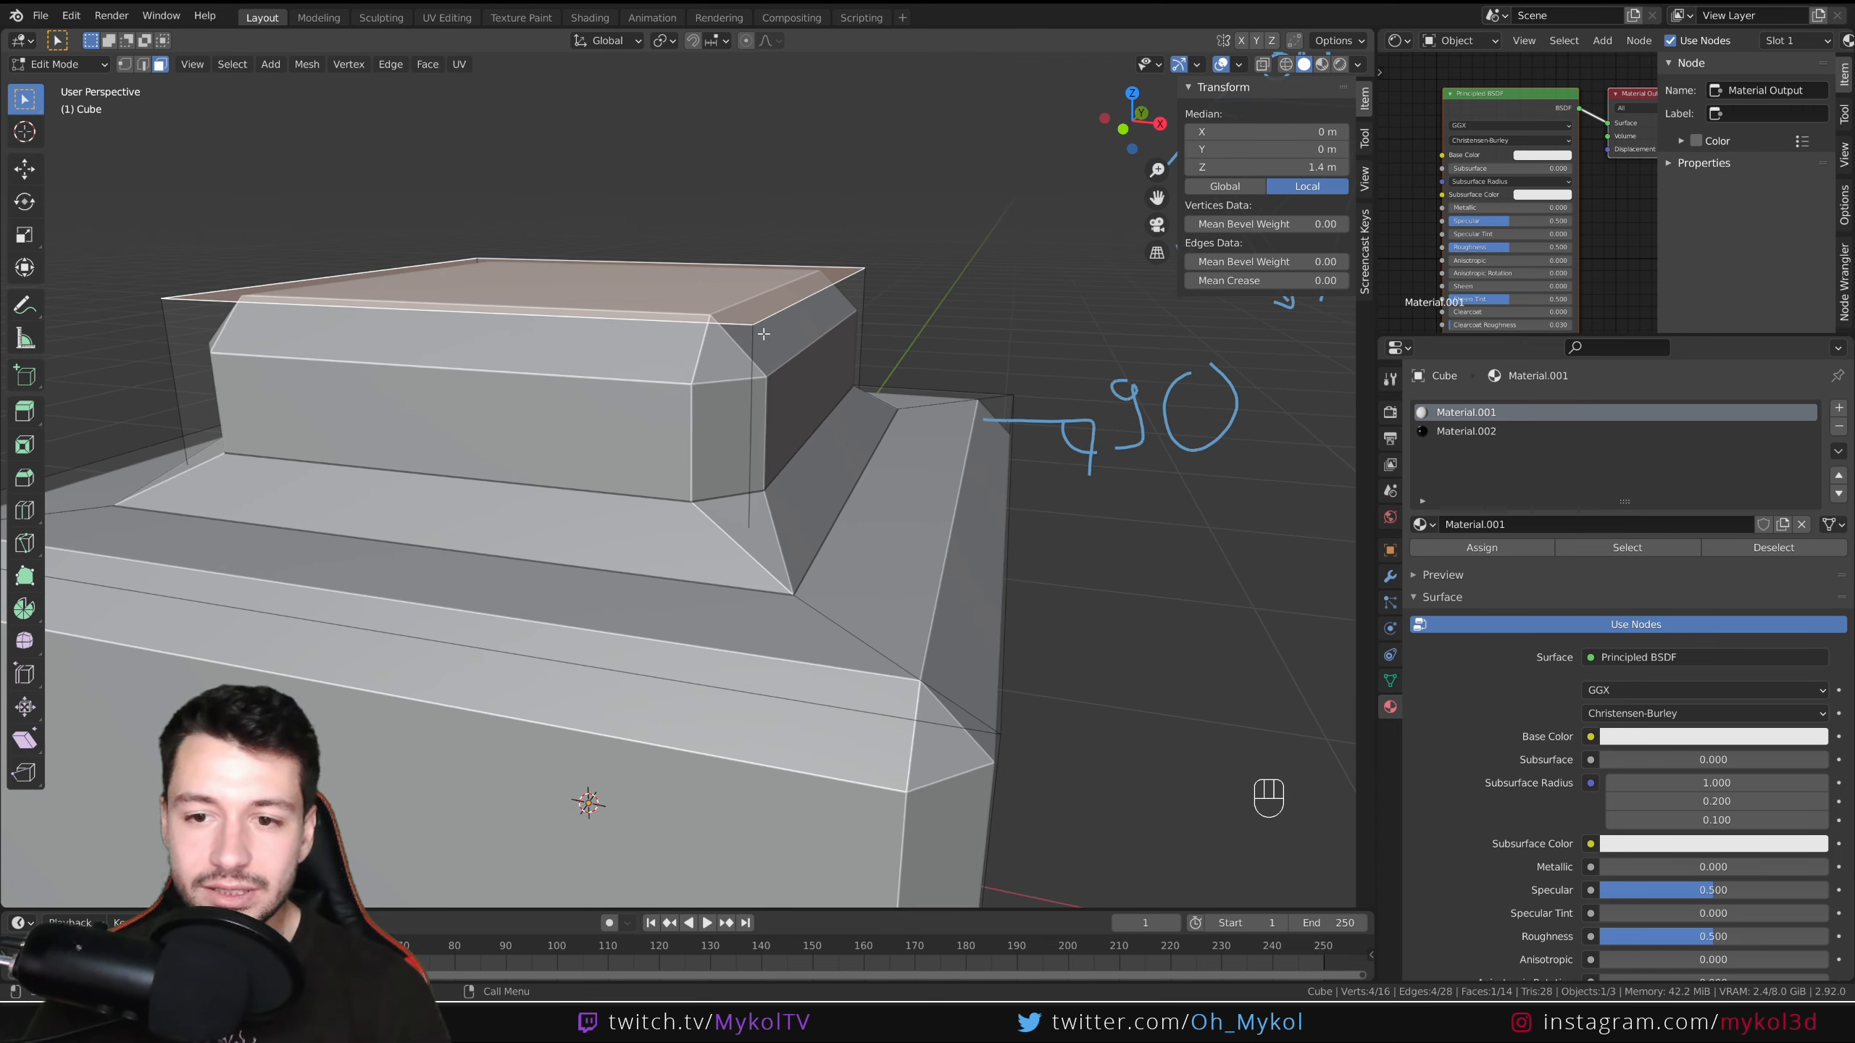
Toggle the Bevel modifier's Edit Mode display off and on, and select the upper block's front, side and top faces in turn.
{"action": "left_click", "coordinate": [1389, 577]}
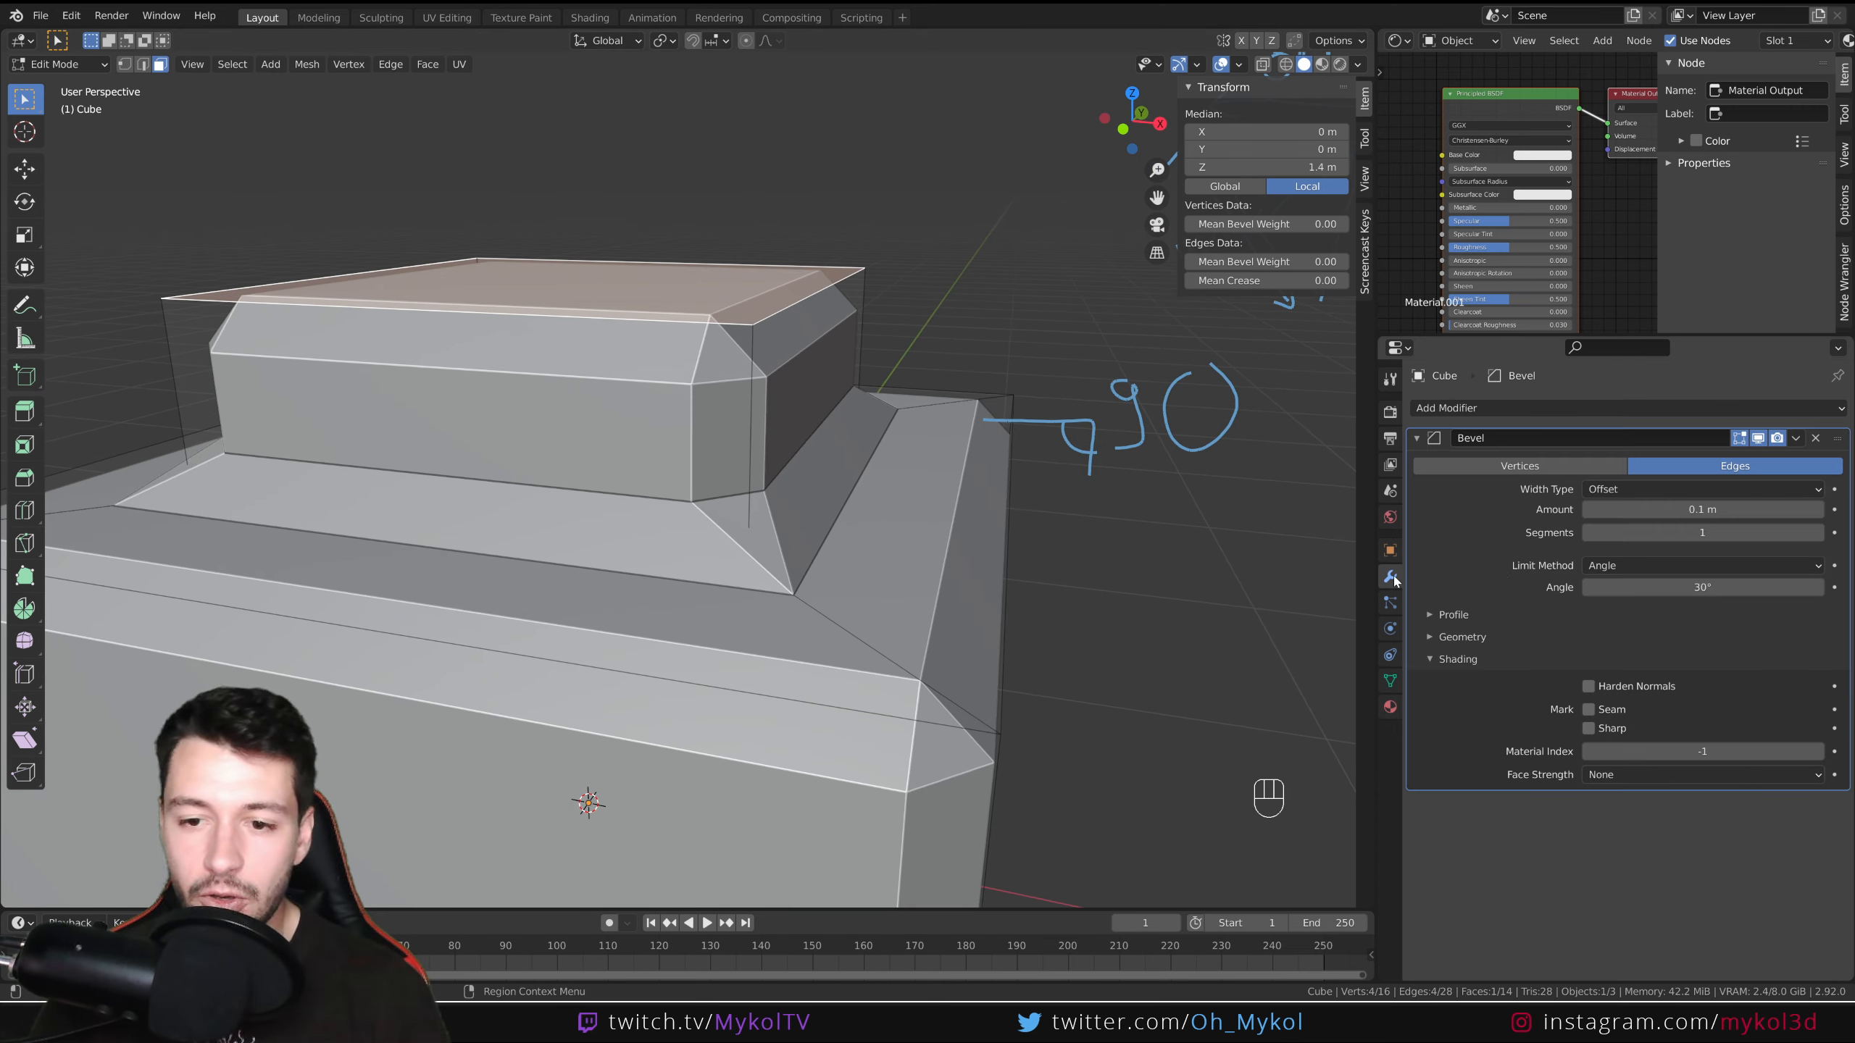
{"action": "left_click", "coordinate": [1739, 441]}
{"action": "left_click", "coordinate": [1739, 441]}
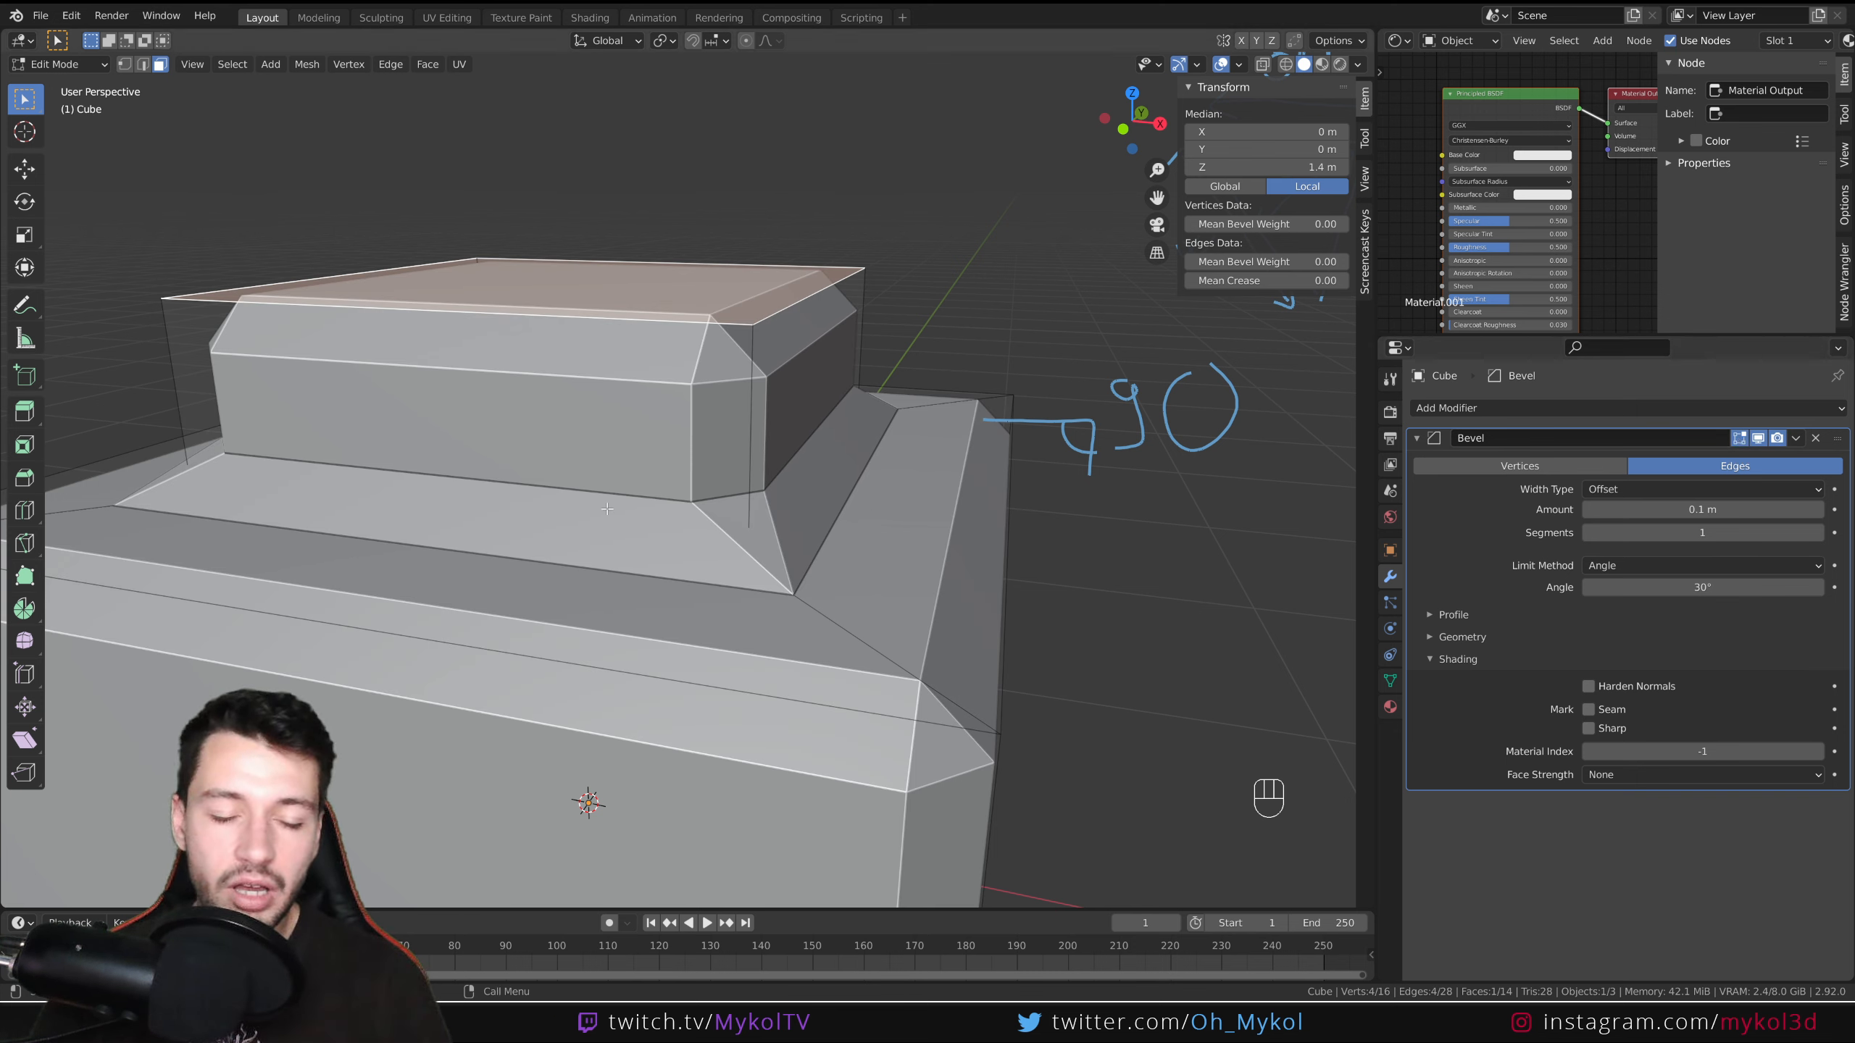
{"action": "left_click", "coordinate": [716, 408]}
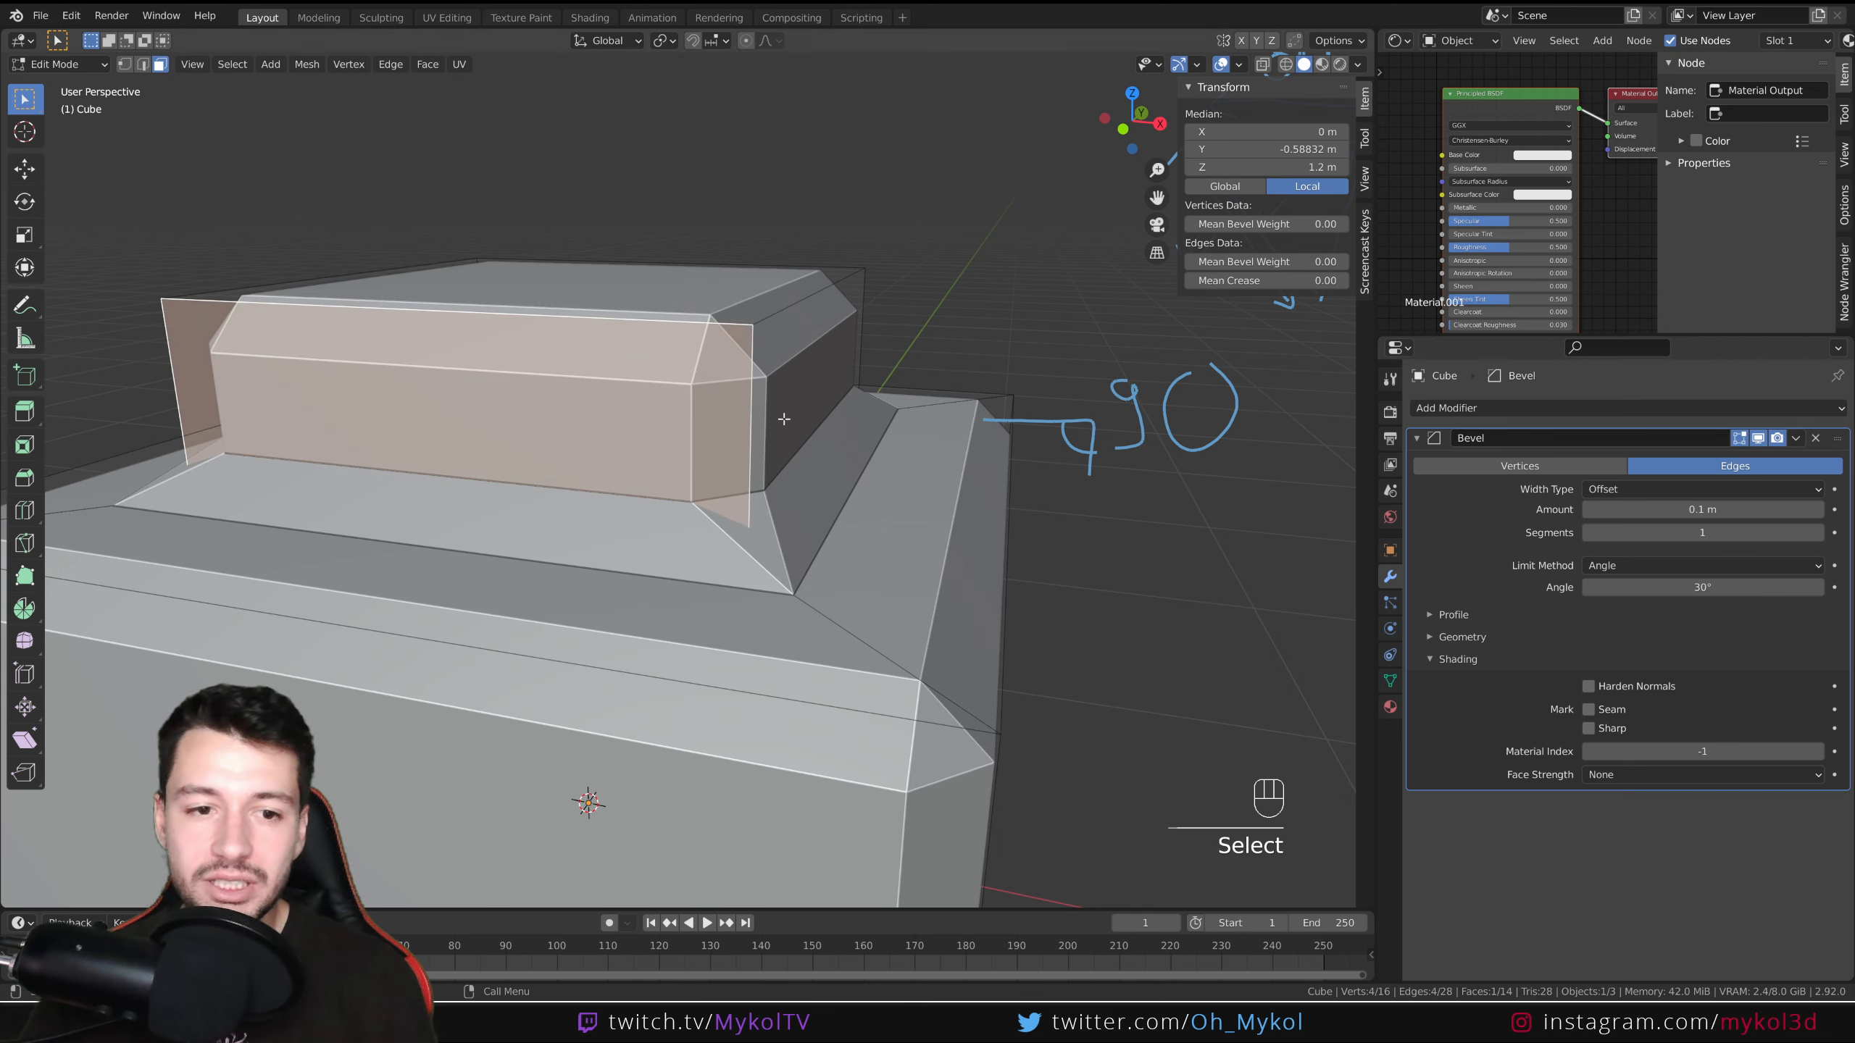
{"action": "left_click", "coordinate": [801, 370]}
{"action": "left_click", "coordinate": [702, 291]}
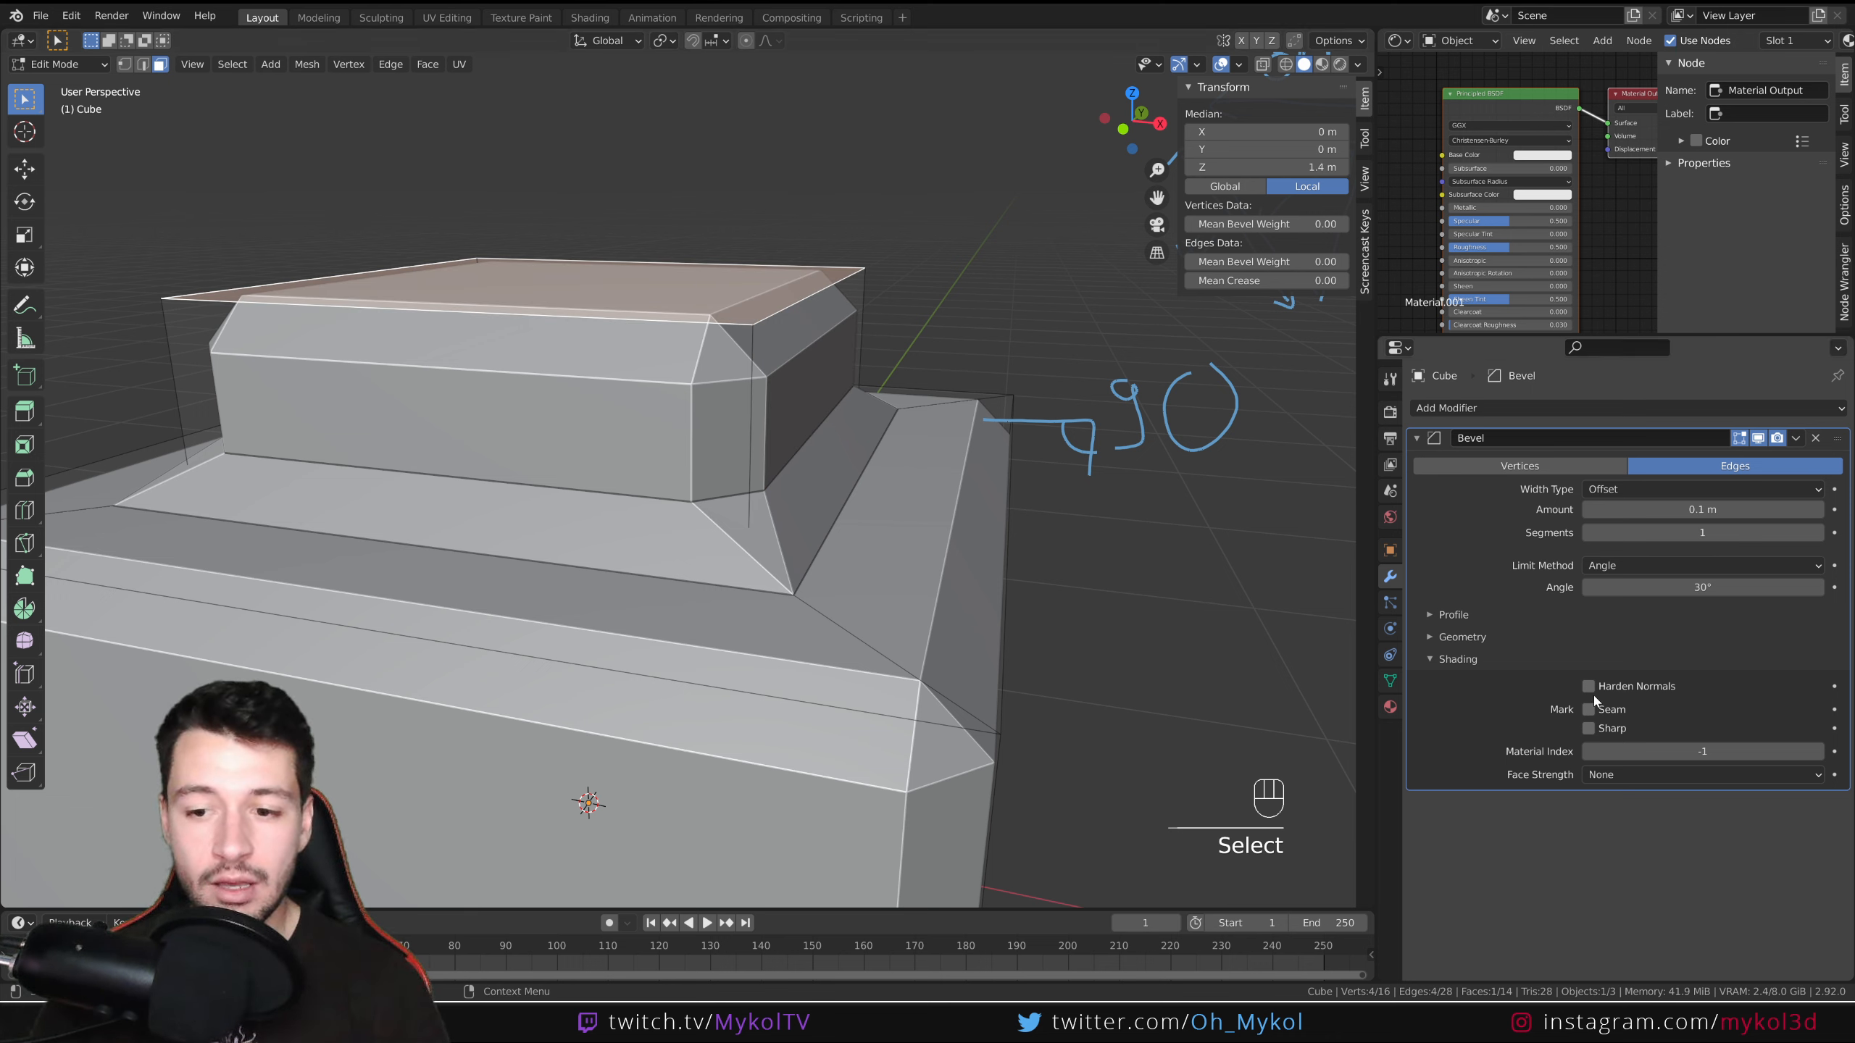
Set the Bevel modifier's Material Index to 1 and view the cube in Object Mode with Material Preview shading.
{"action": "left_click", "coordinate": [1818, 753]}
{"action": "key", "text": "Tab"}
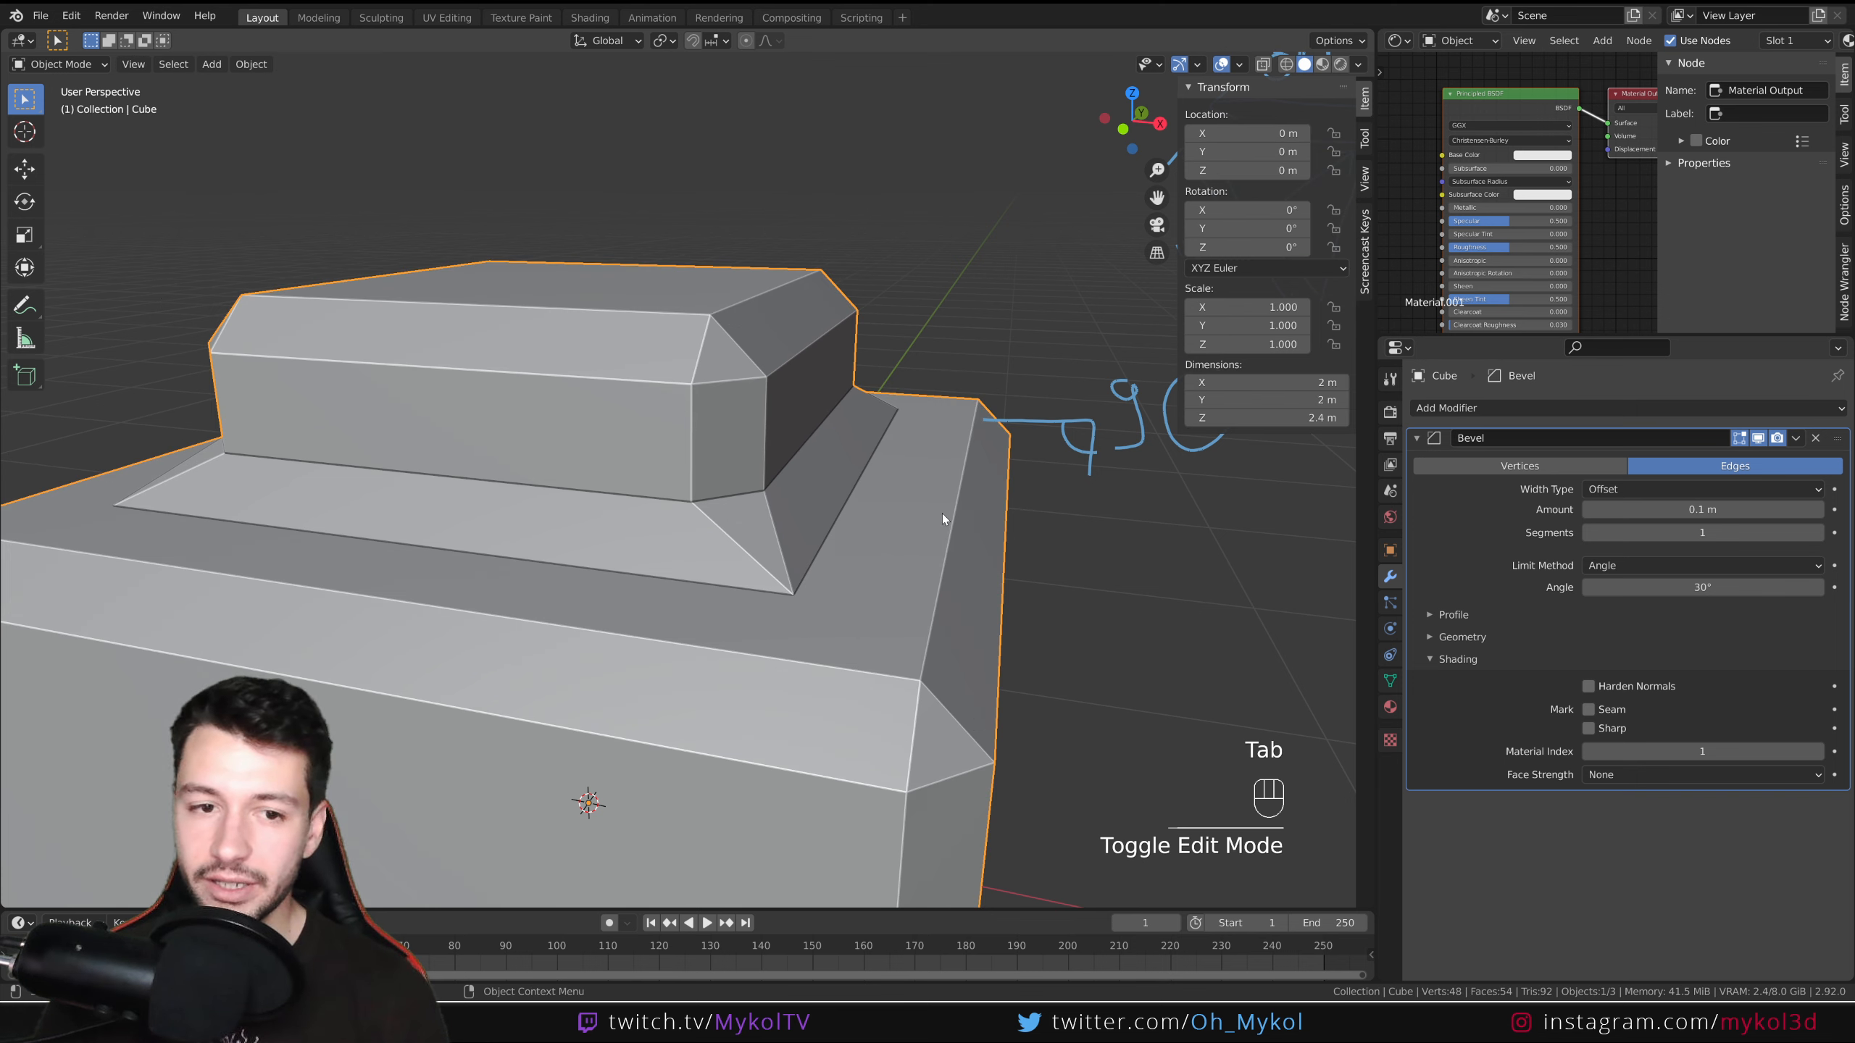
{"action": "left_click", "coordinate": [1322, 64]}
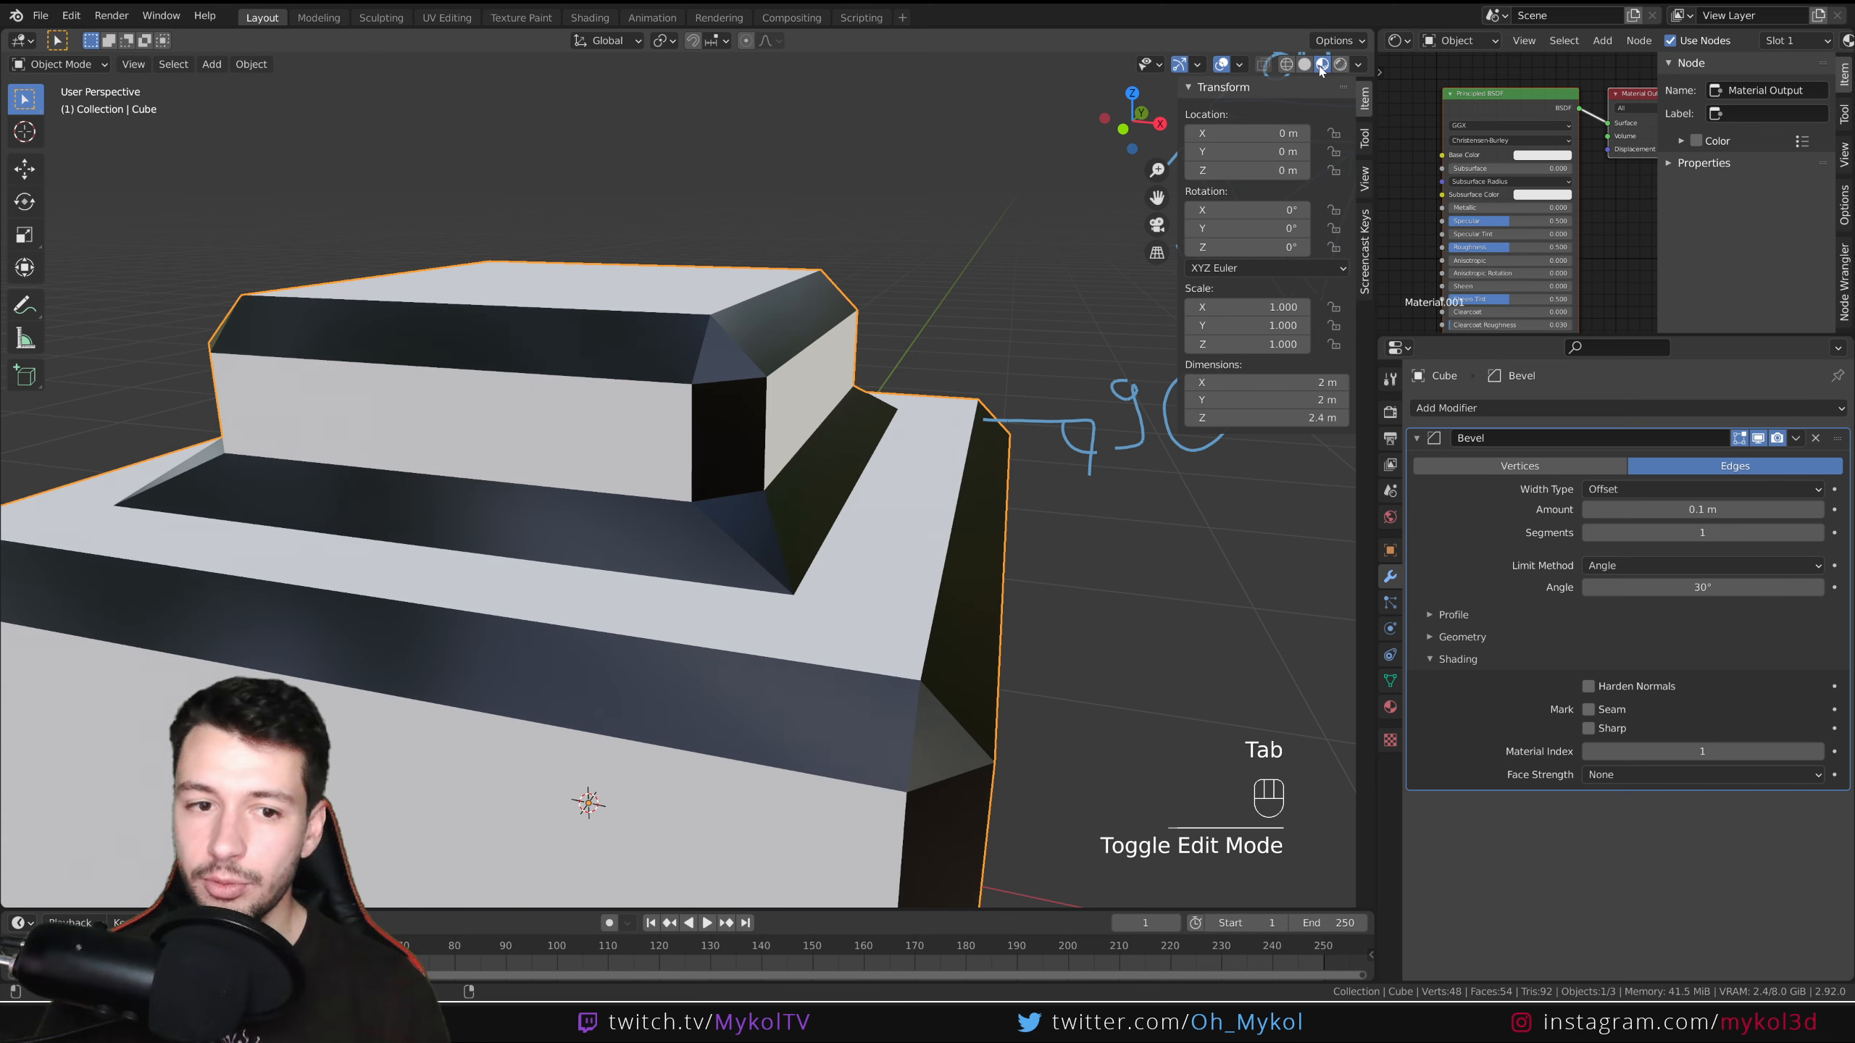
Lower the Bevel modifier's Material Index to -1 for comparison, and raise it back to 1.
{"action": "left_click", "coordinate": [1589, 752]}
{"action": "left_click", "coordinate": [1590, 752]}
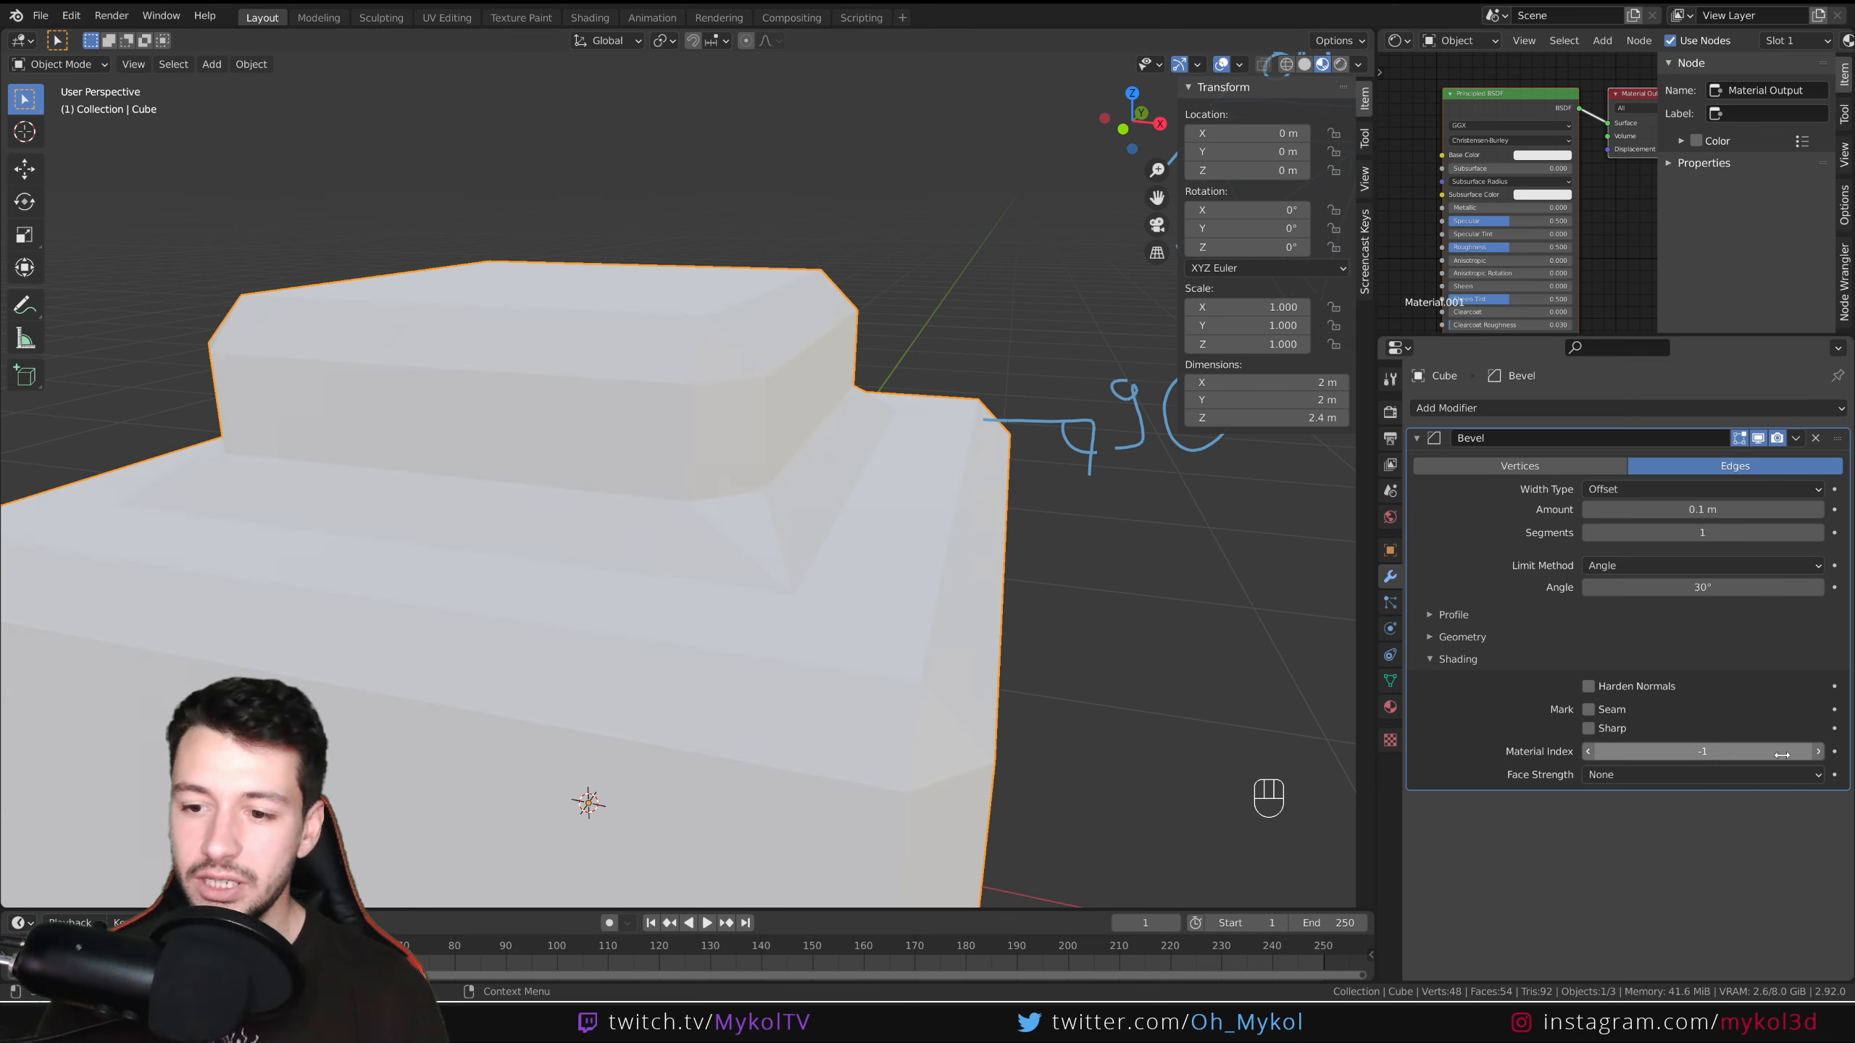
{"action": "left_click", "coordinate": [1819, 752]}
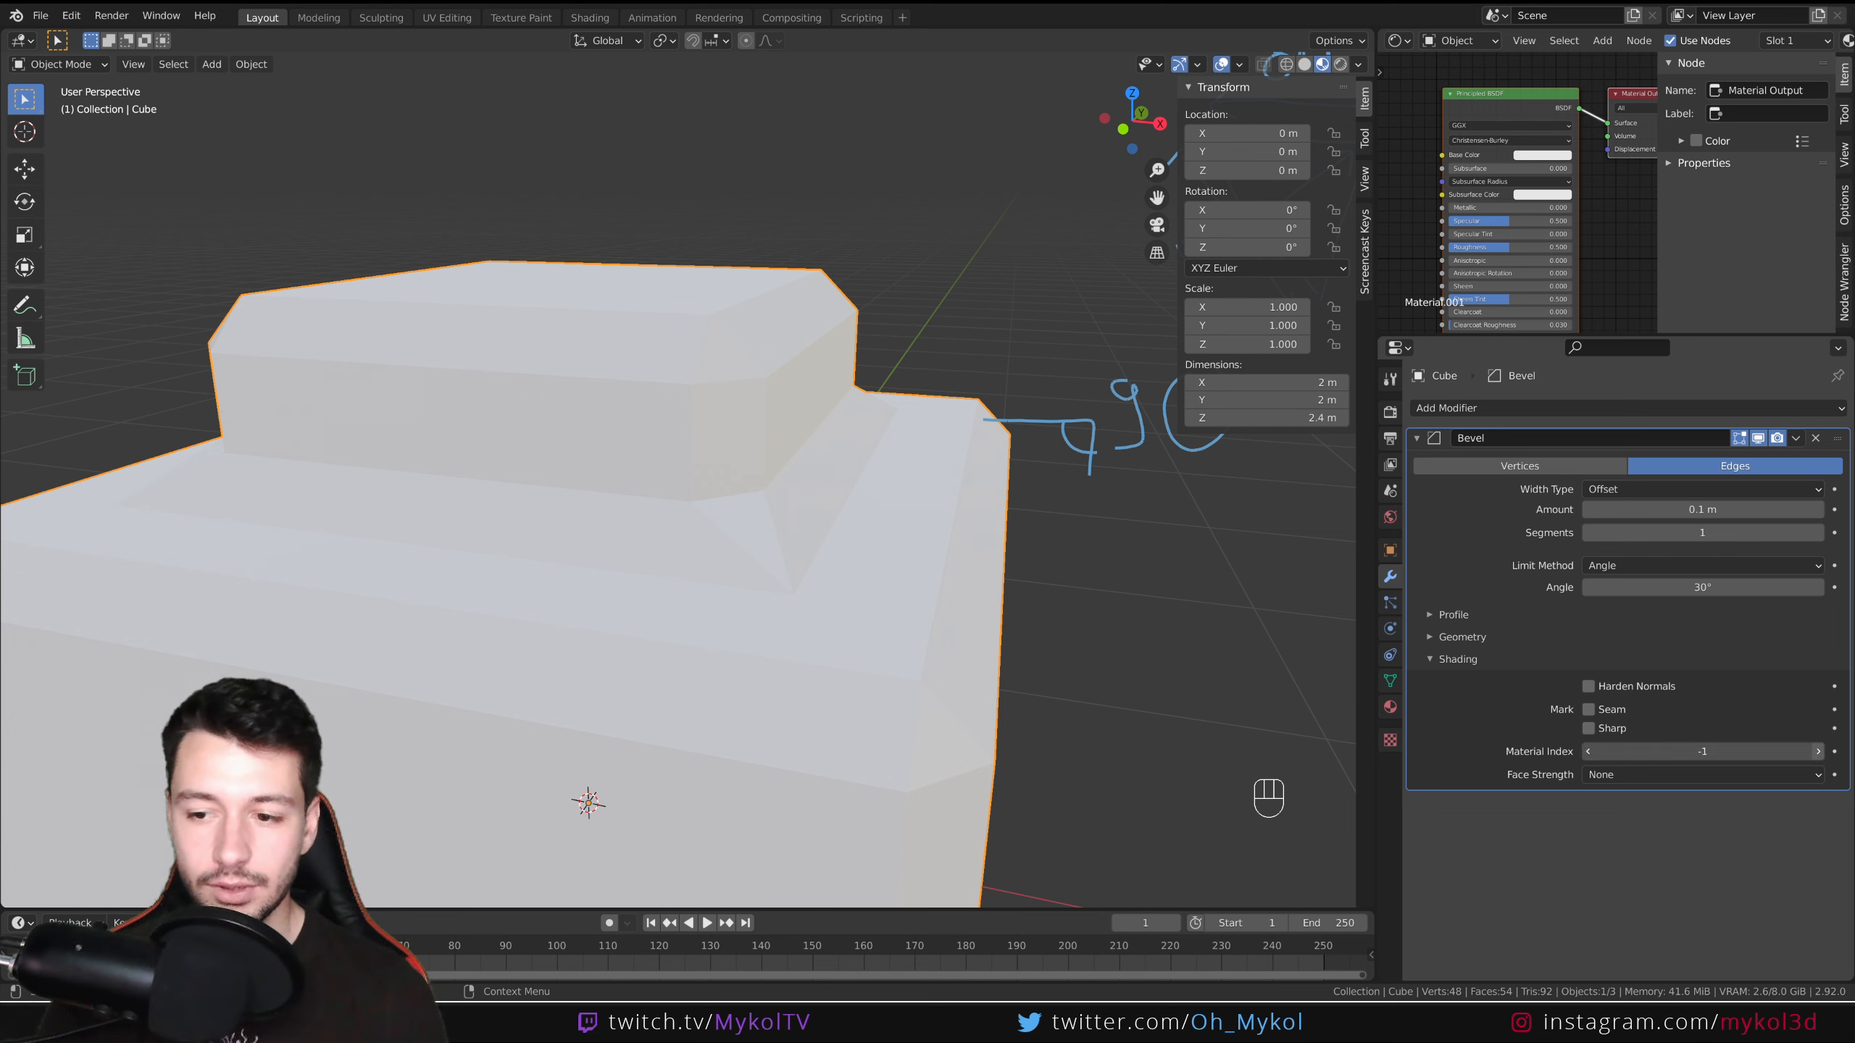
{"action": "left_click", "coordinate": [1819, 752]}
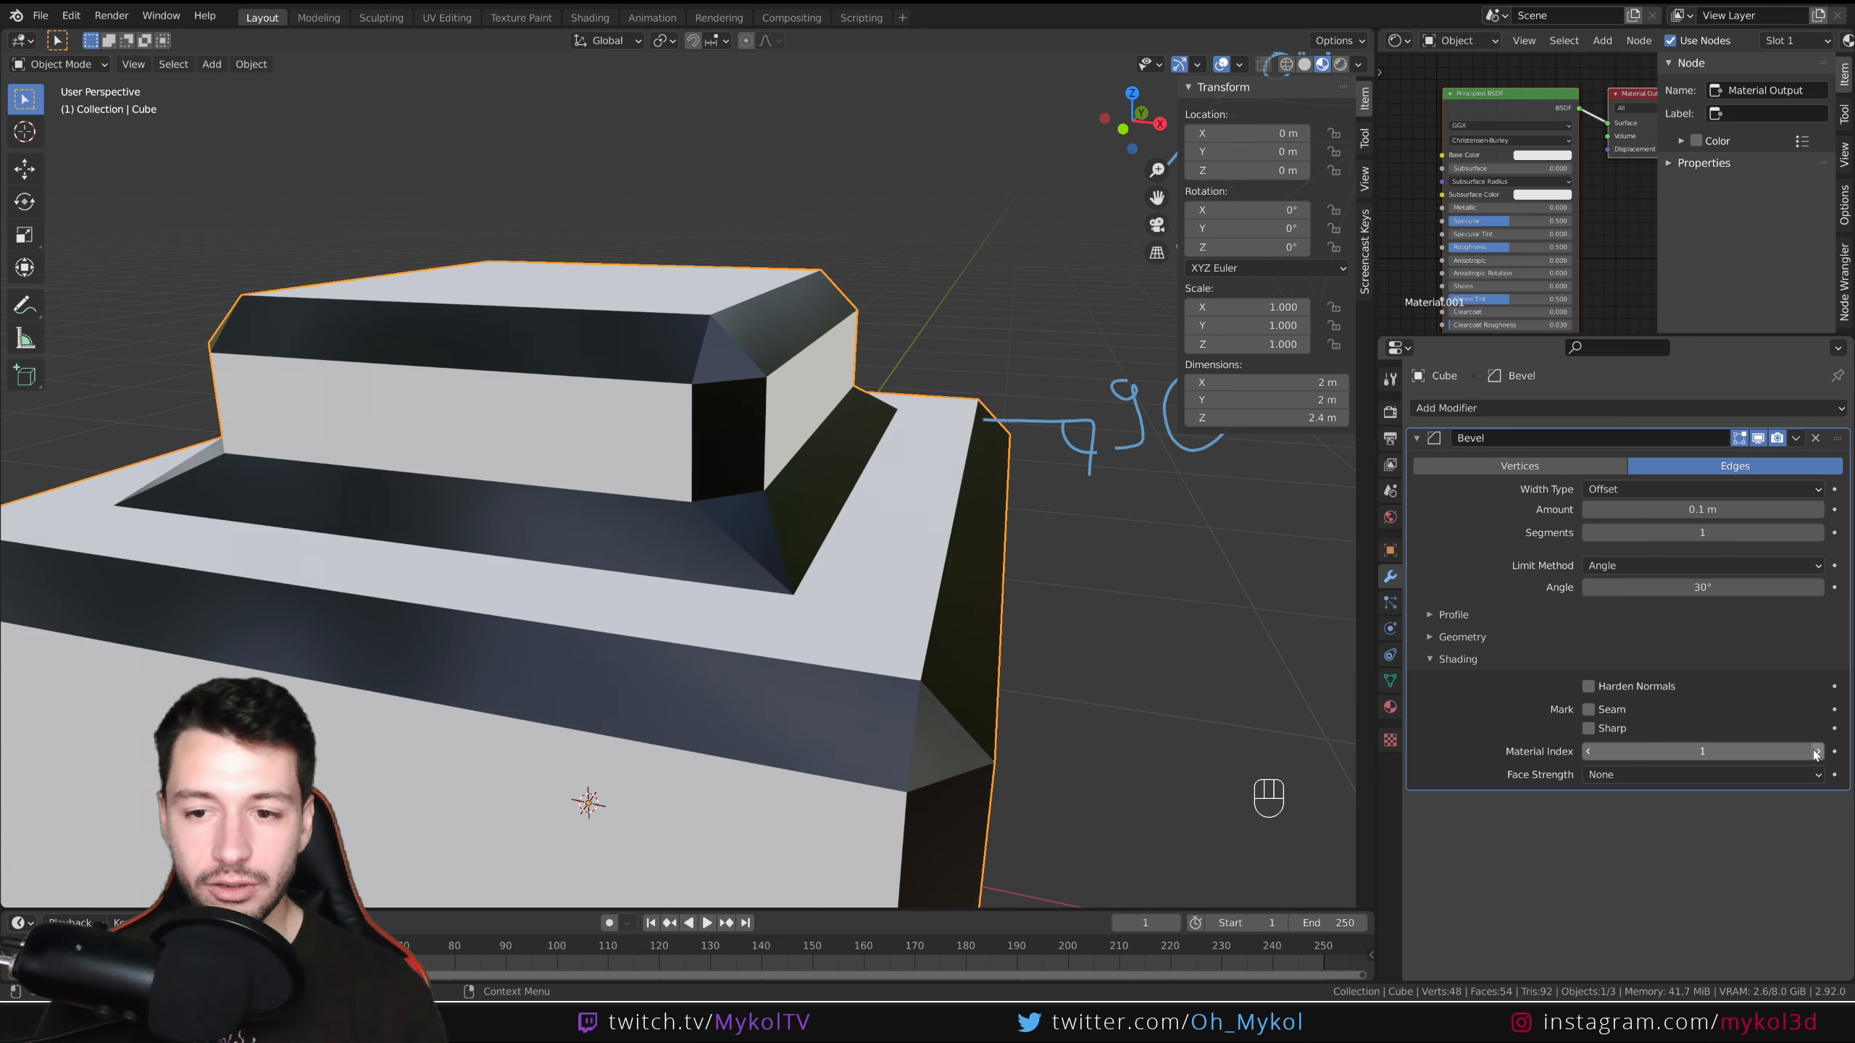
Select the second material slot, return to the Bevel modifier settings and examine the bevel faces from several sides.
{"action": "left_click", "coordinate": [1390, 706]}
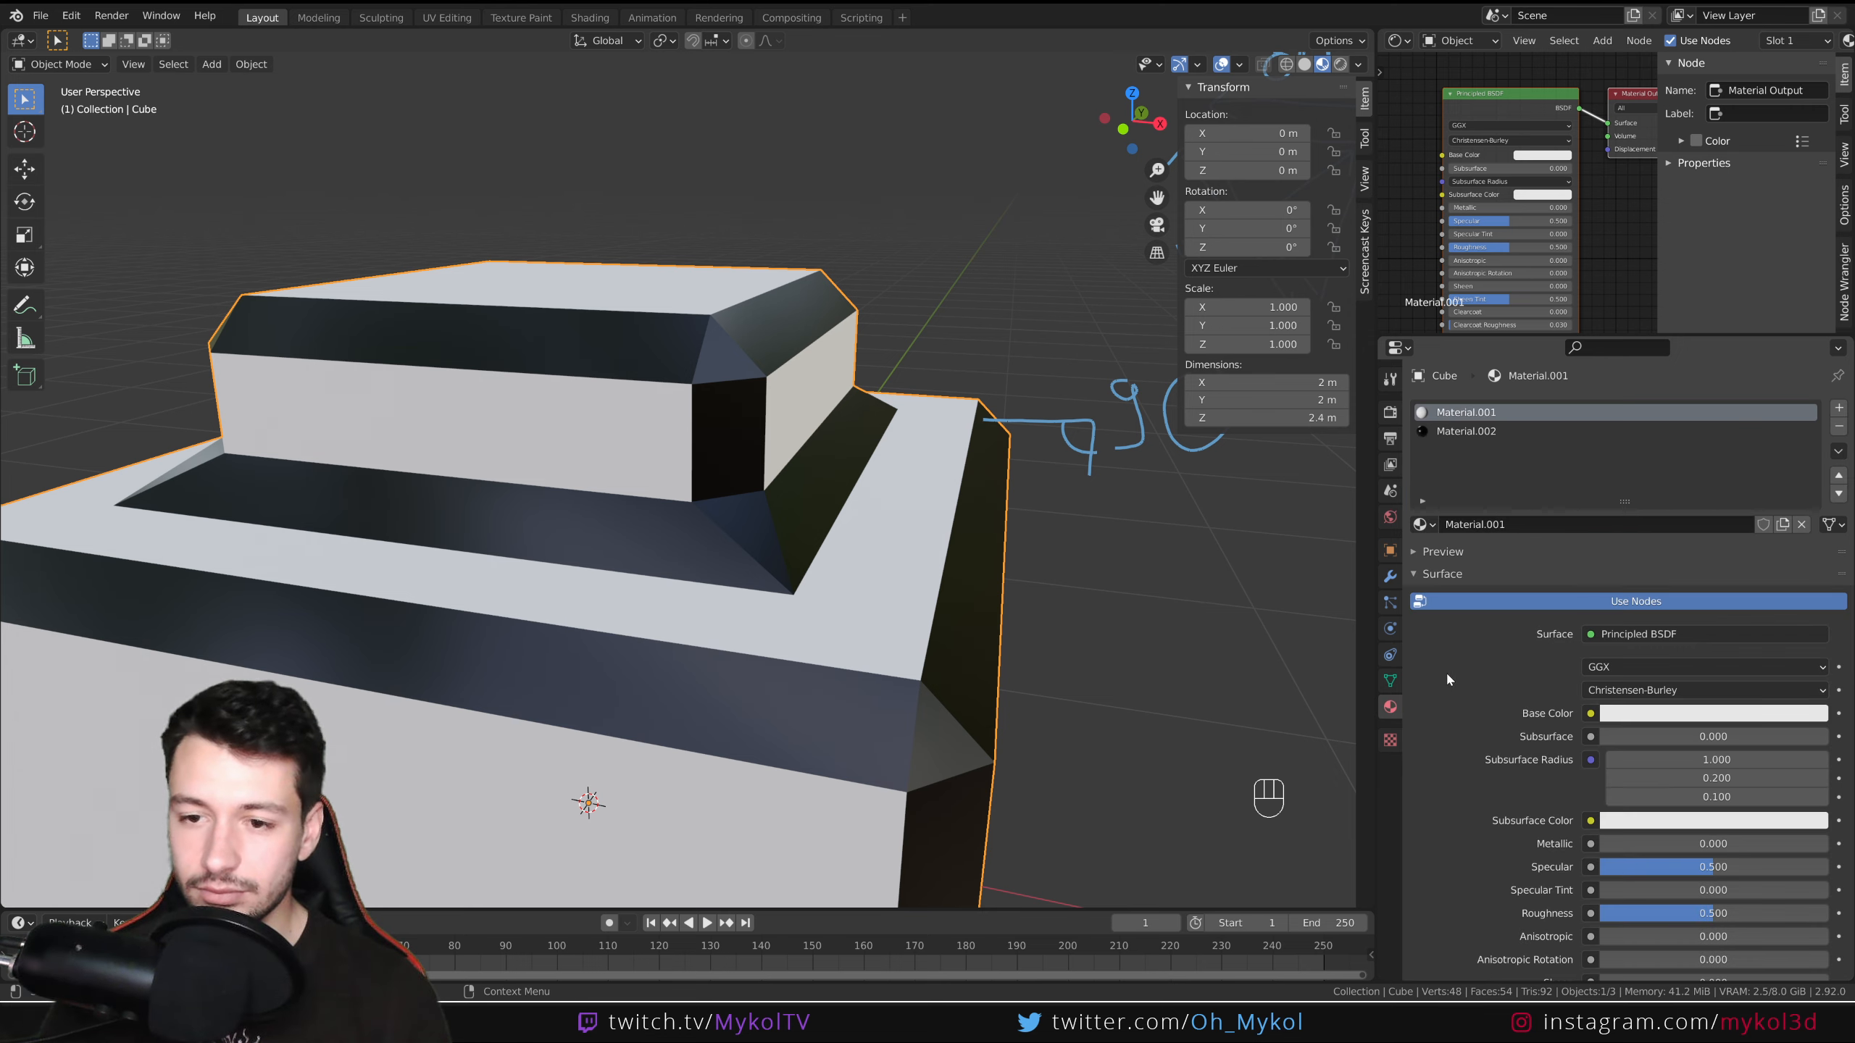
{"action": "left_click", "coordinate": [1465, 432]}
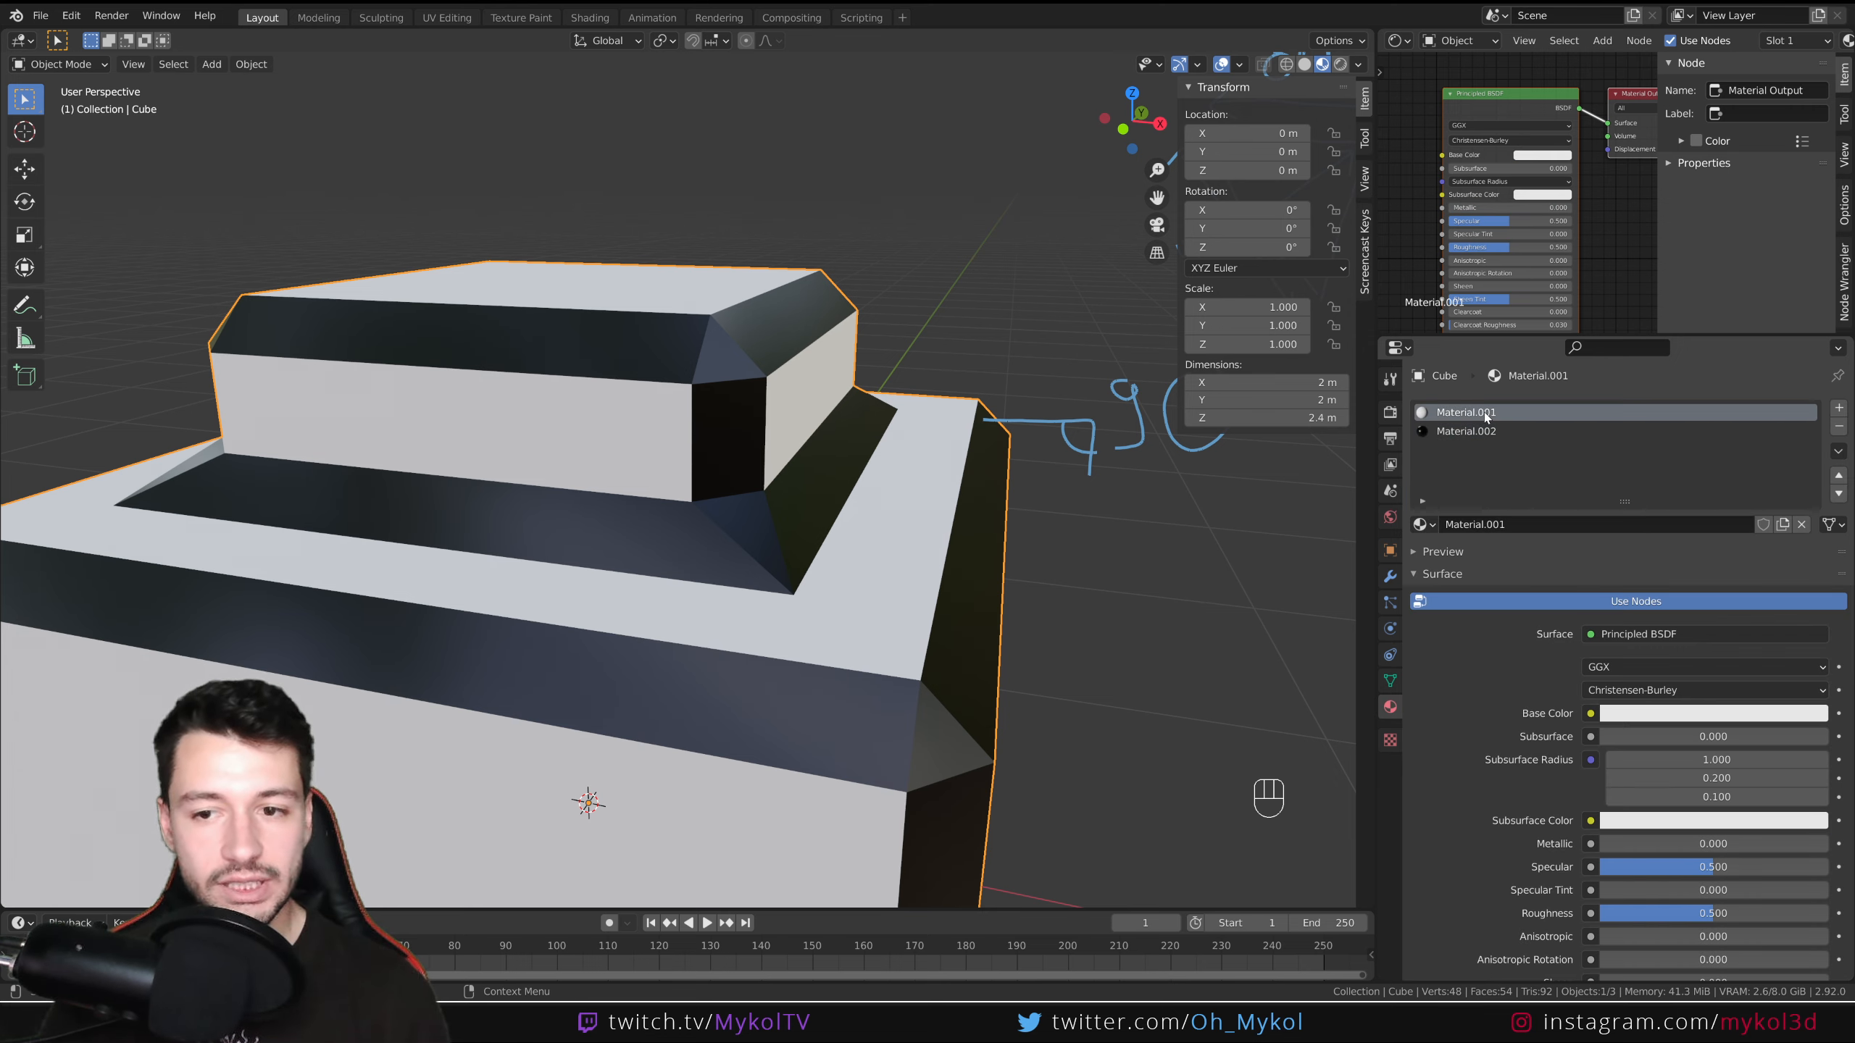
{"action": "mouse_move", "coordinate": [937, 519]}
{"action": "middle_mouse_down"}
{"action": "mouse_move", "coordinate": [822, 508]}
{"action": "mouse_move", "coordinate": [907, 518]}
{"action": "middle_mouse_up"}
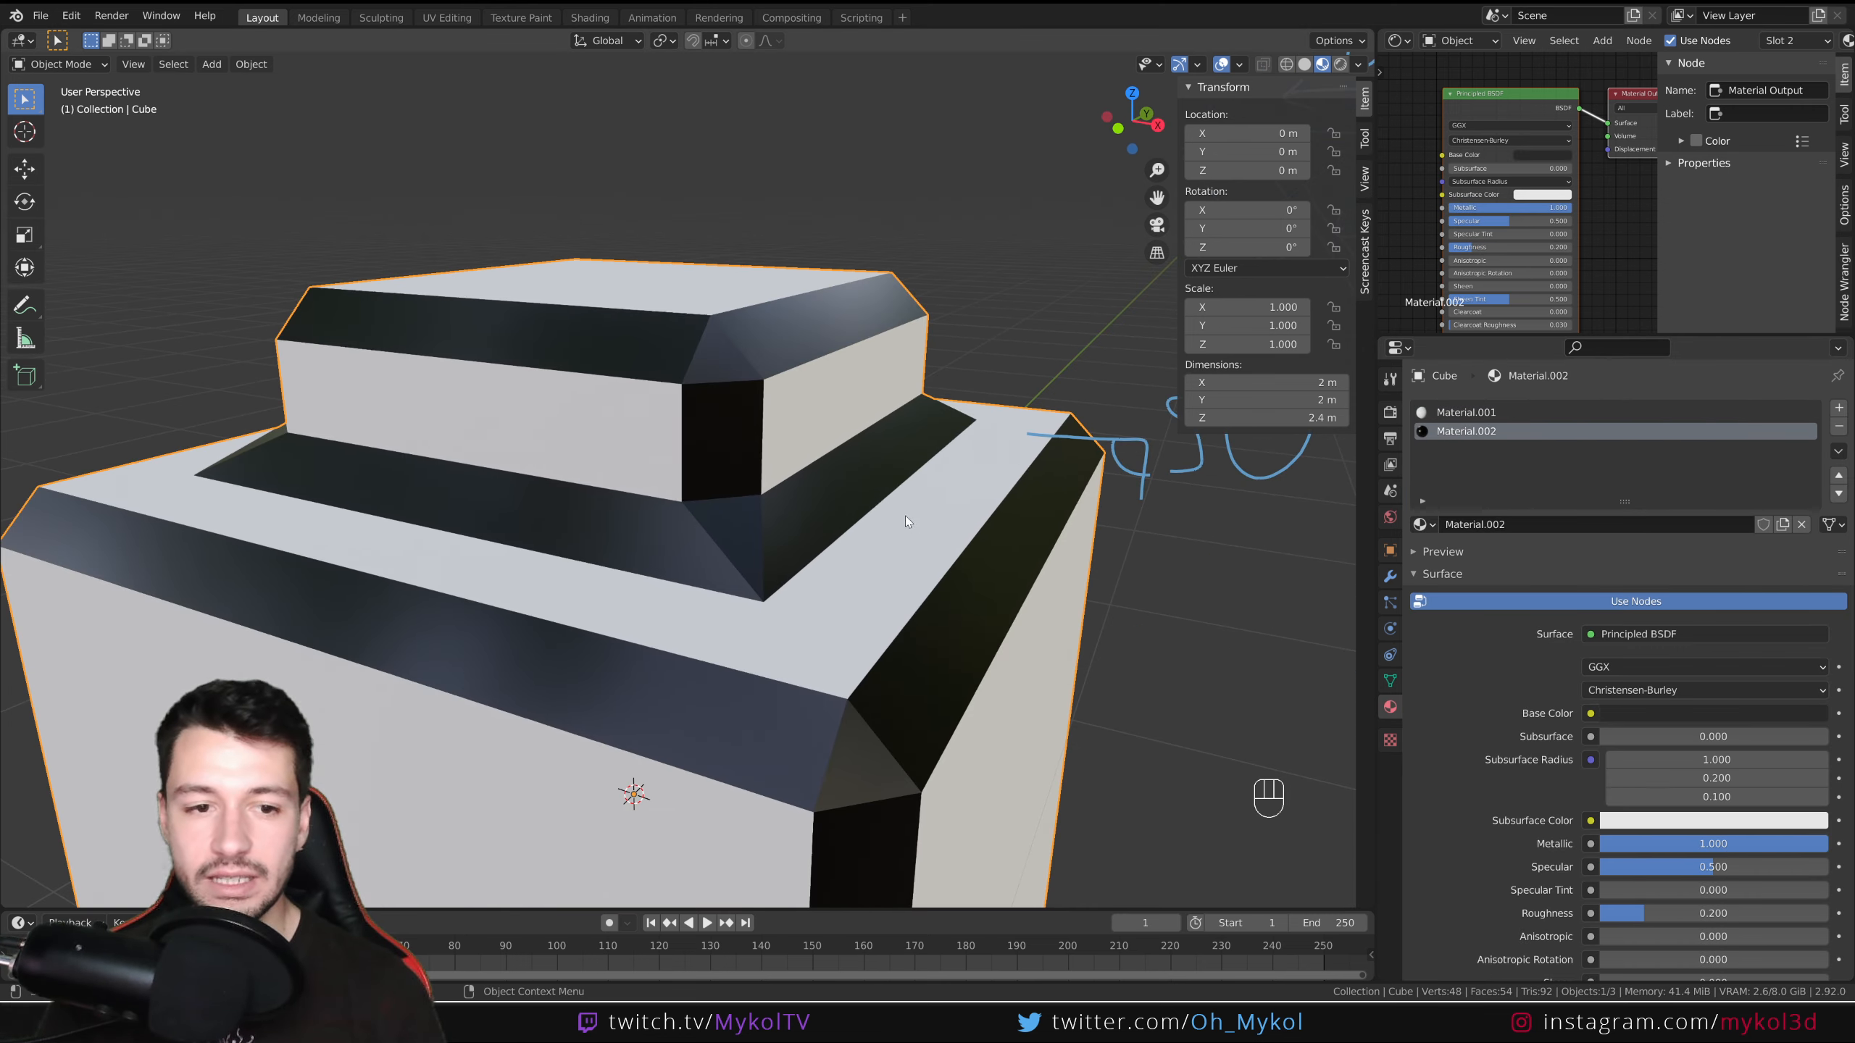
{"action": "middle_click_drag", "start_coordinate": [721, 394], "coordinate": [949, 546]}
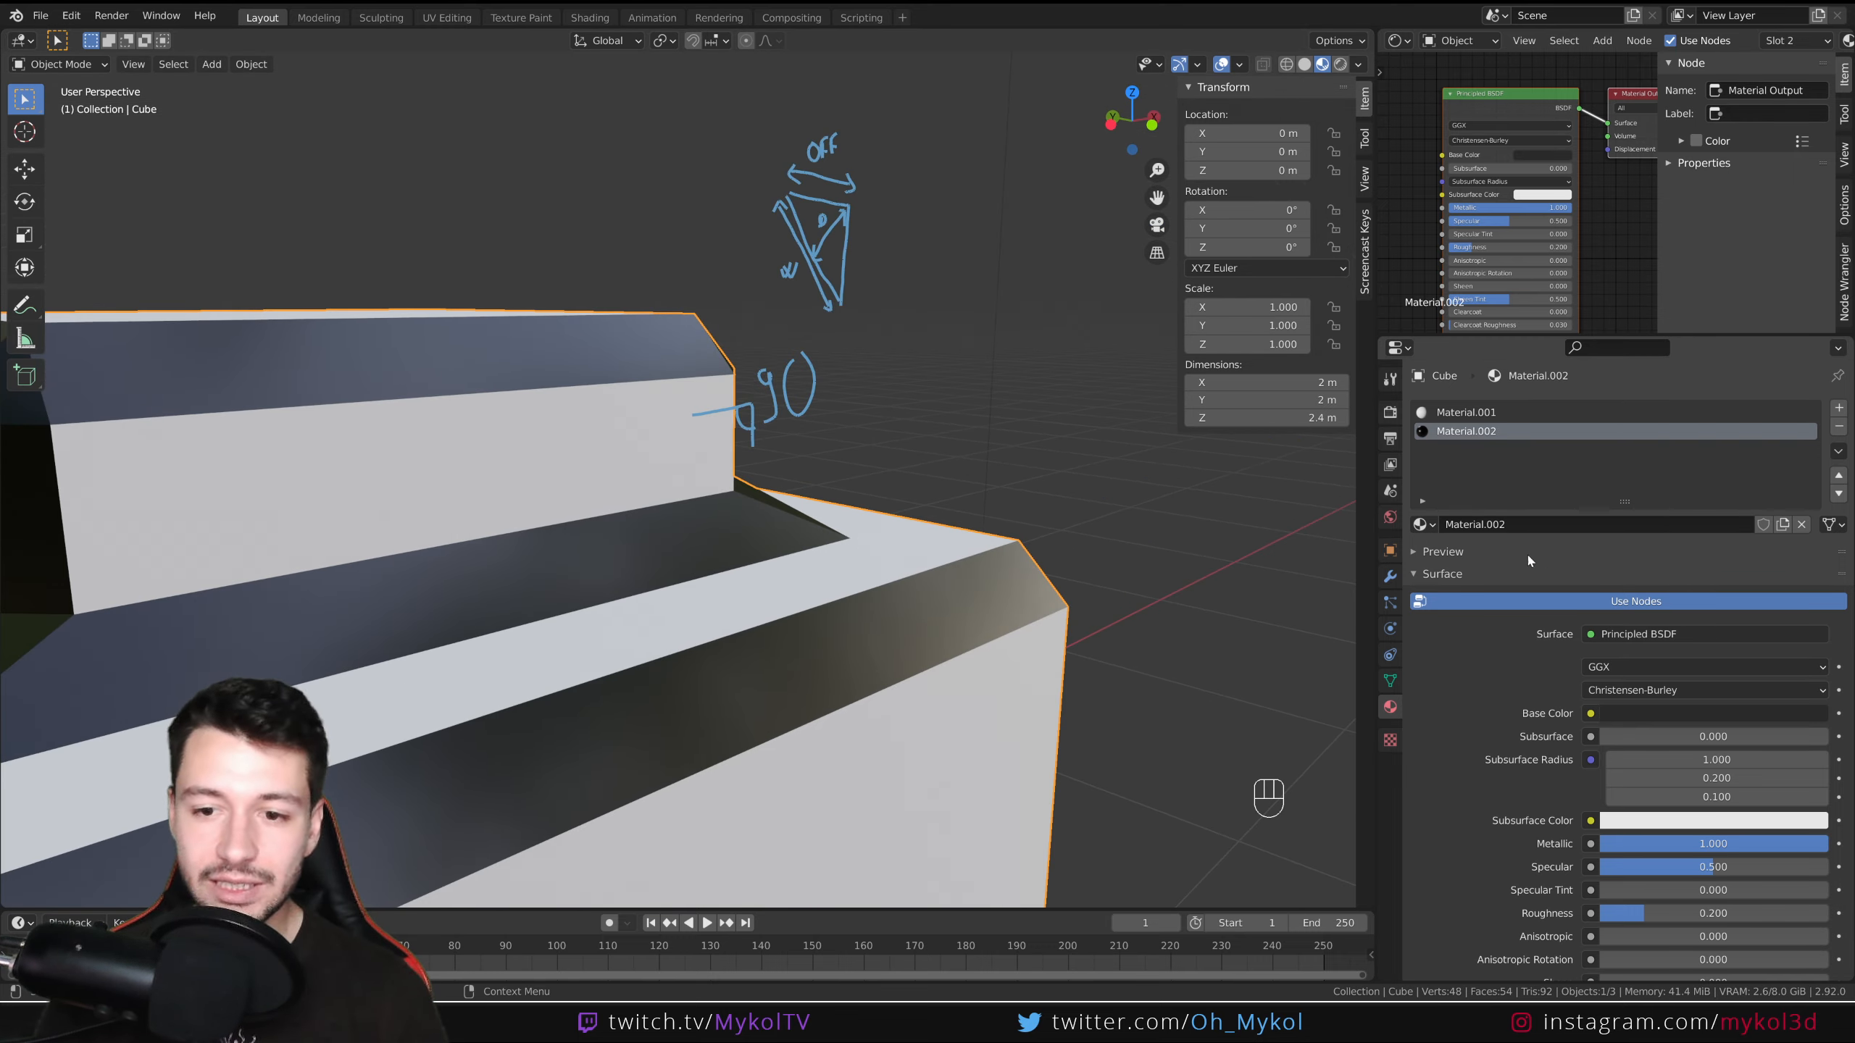
{"action": "left_click", "coordinate": [1390, 577]}
{"action": "scroll", "coordinate": [574, 631], "scroll_direction": "down", "scroll_amount": 4}
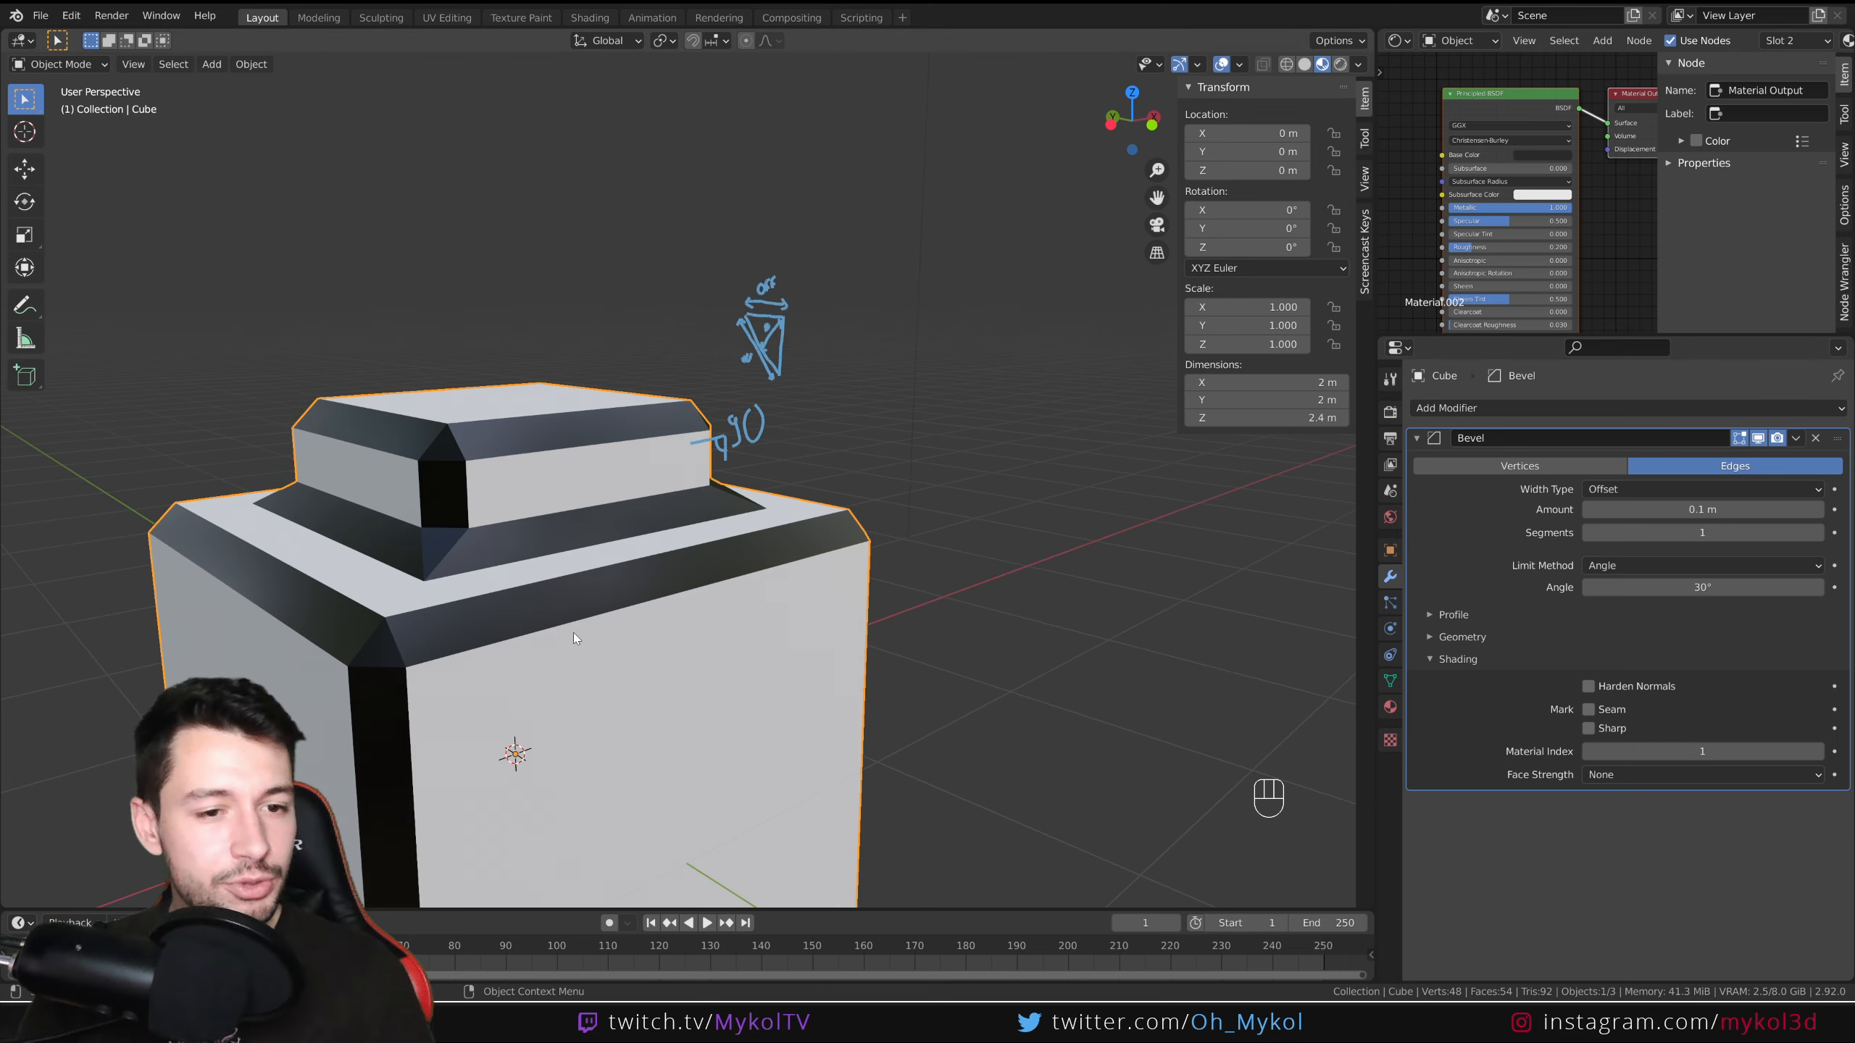
{"action": "middle_click_drag", "start_coordinate": [574, 632], "coordinate": [862, 676], "text": "shift"}
{"action": "left_click", "coordinate": [777, 461]}
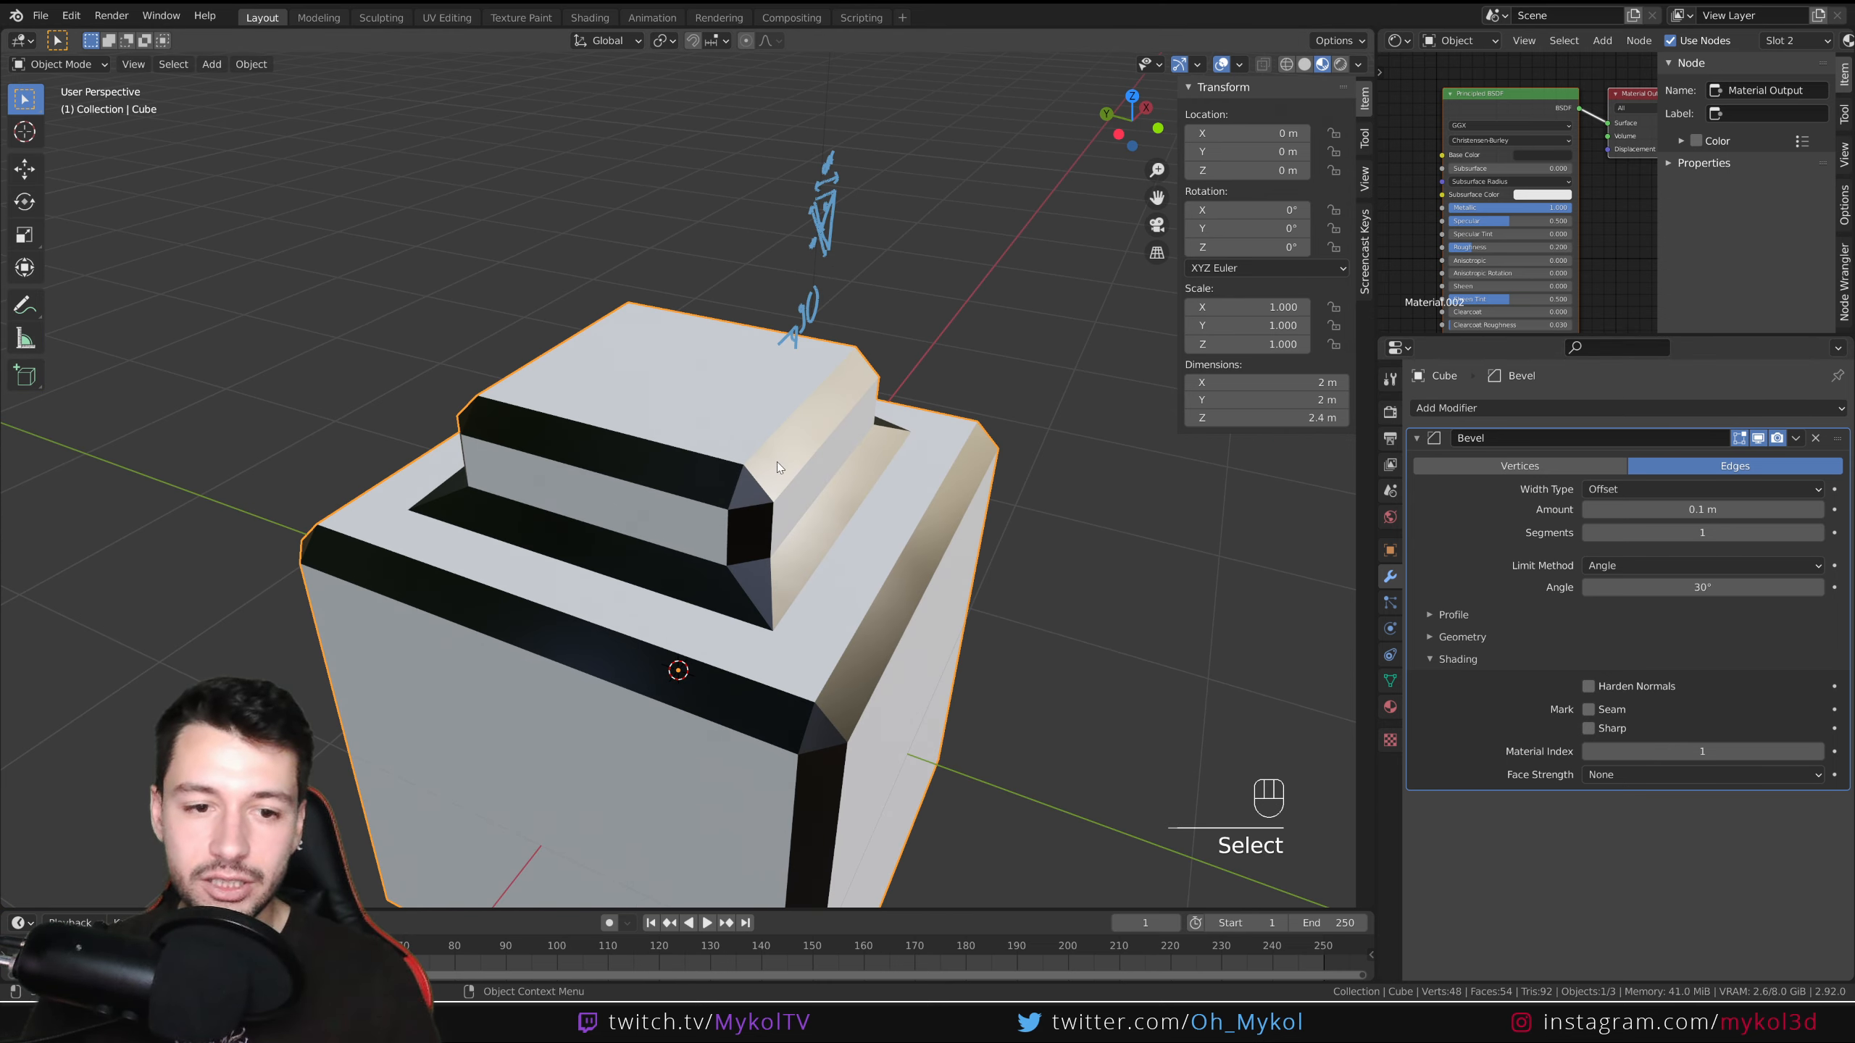
{"action": "middle_click_drag", "start_coordinate": [949, 719], "coordinate": [812, 595]}
Enter Edit Mode and inset the large side face of the cube's lower block.
{"action": "key", "text": "Tab"}
{"action": "left_click", "coordinate": [811, 596]}
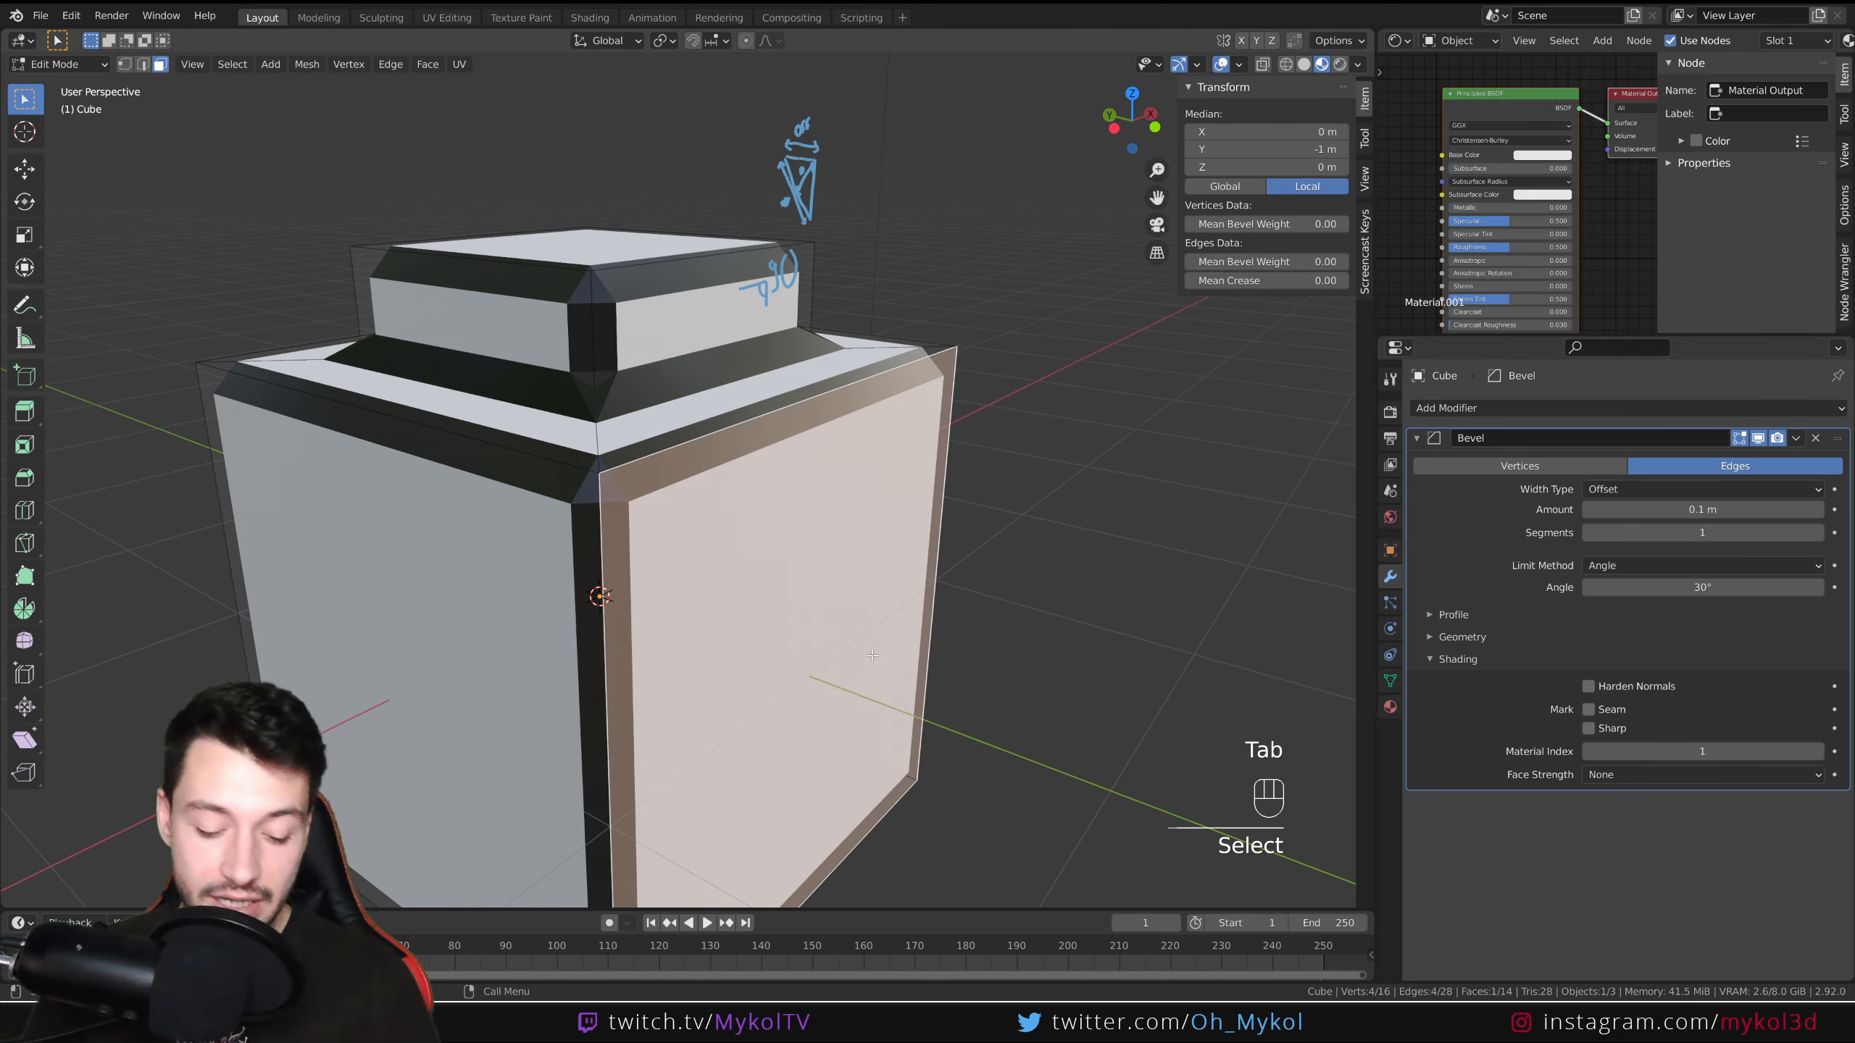
{"action": "key", "text": "i"}
{"action": "left_click", "coordinate": [906, 689]}
Extrude the inset face outward about 0.6 m, scale down its end face, and view the result in Object Mode.
{"action": "key", "text": "e"}
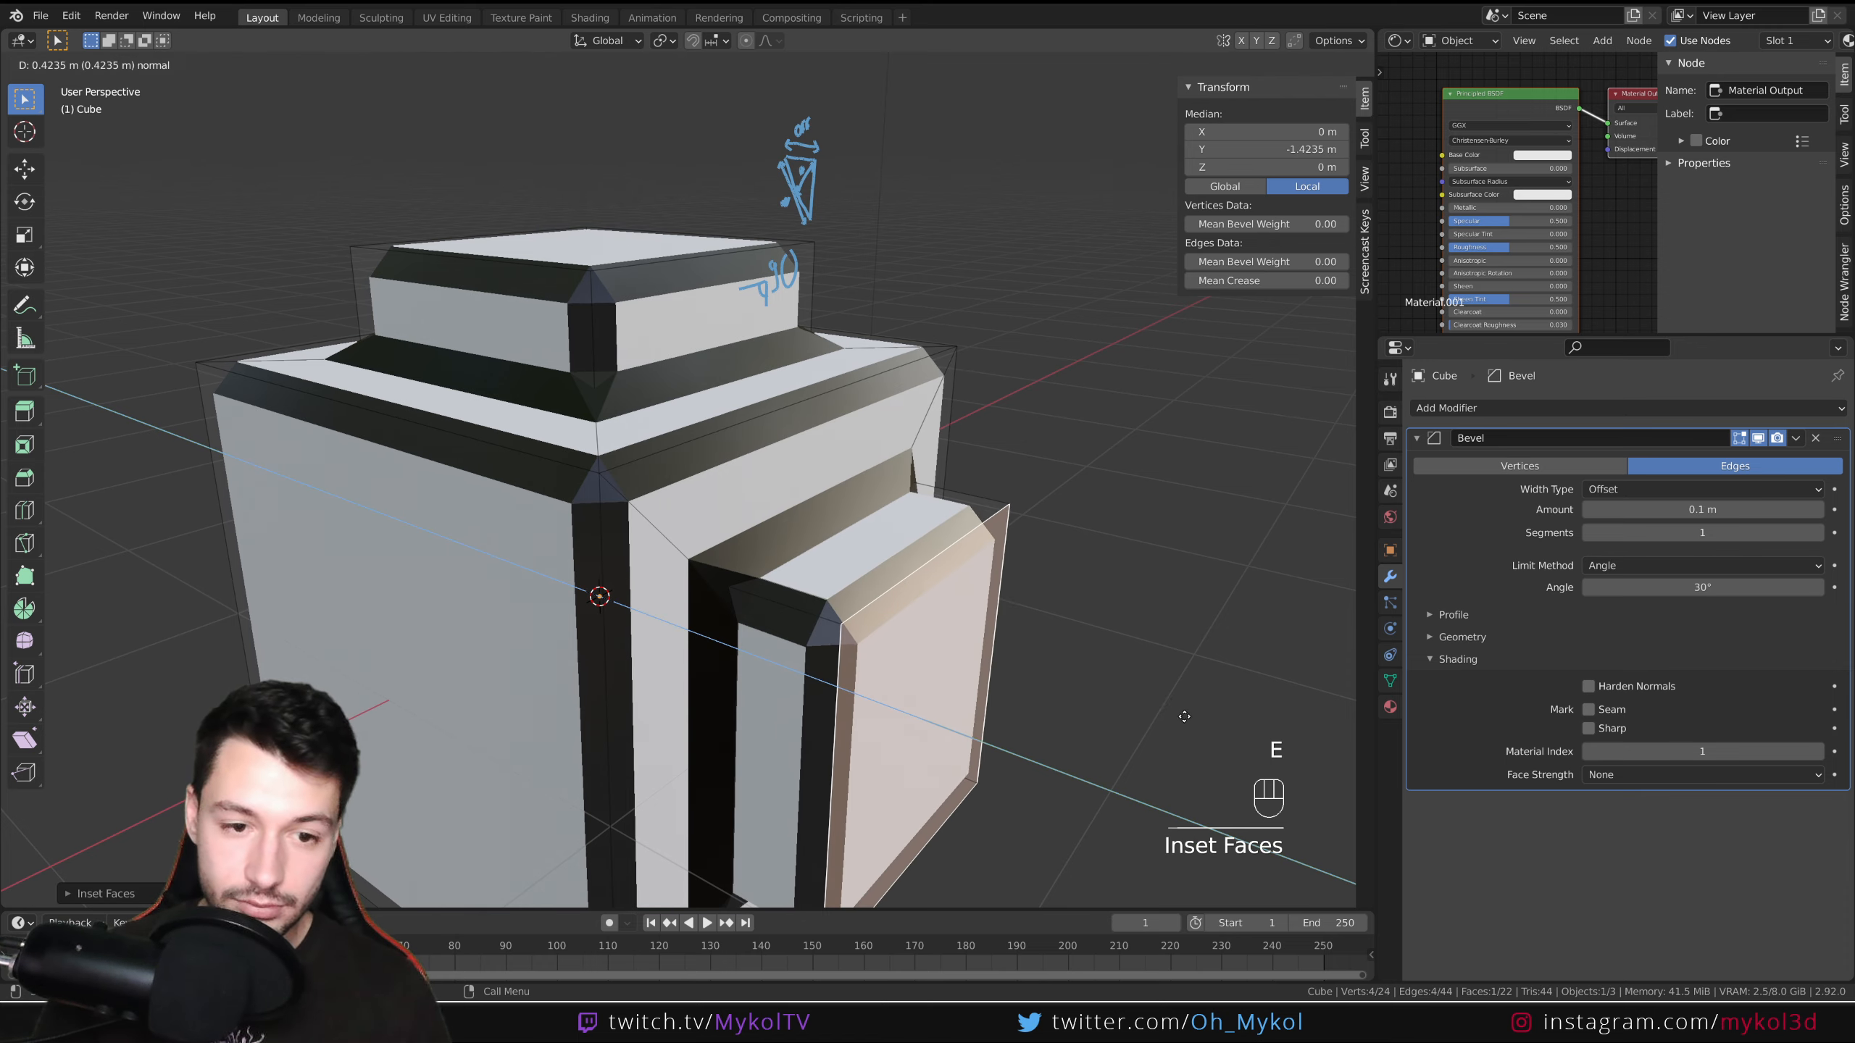
{"action": "left_click", "coordinate": [1195, 648]}
{"action": "key", "text": "s"}
{"action": "left_click", "coordinate": [1138, 648]}
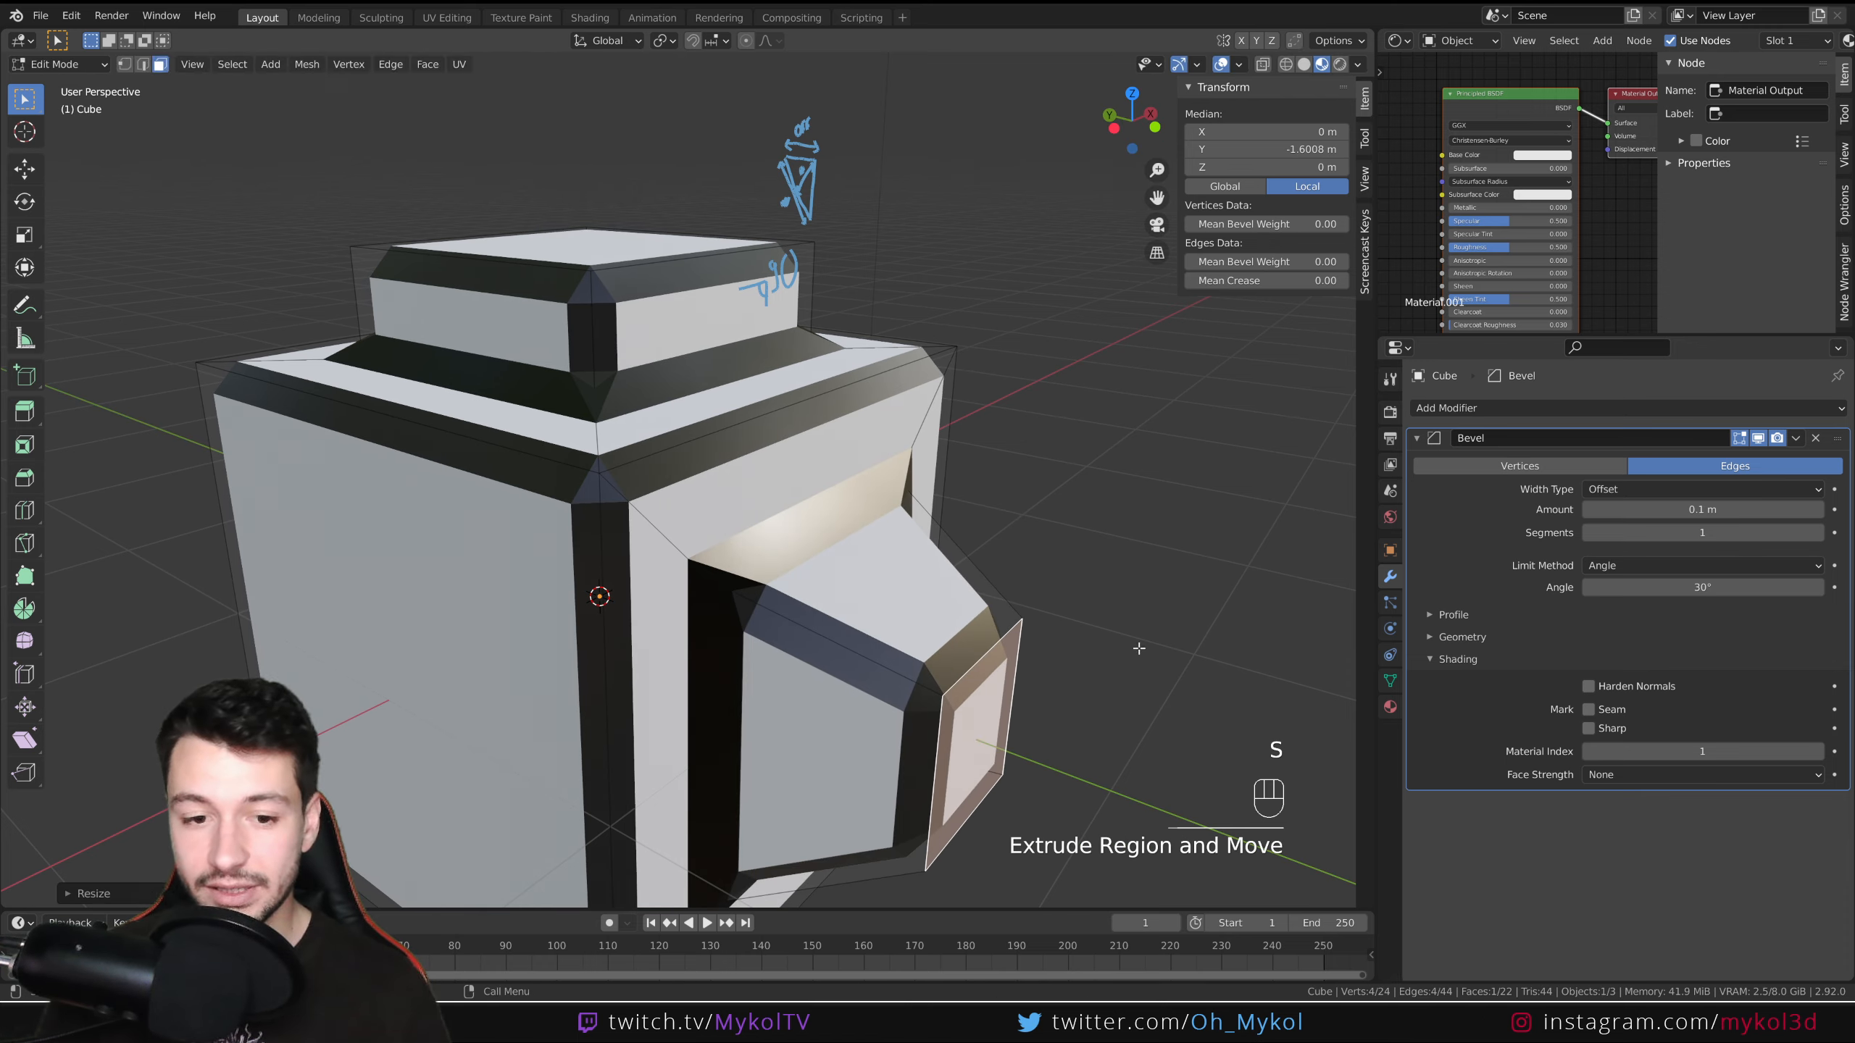
{"action": "key", "text": "Tab"}
{"action": "middle_click_drag", "start_coordinate": [1136, 648], "coordinate": [799, 665]}
{"action": "middle_click_drag", "start_coordinate": [804, 563], "coordinate": [806, 604], "text": "shift"}
{"action": "middle_click_drag", "start_coordinate": [806, 604], "coordinate": [897, 595]}
{"action": "left_click", "coordinate": [1366, 240]}
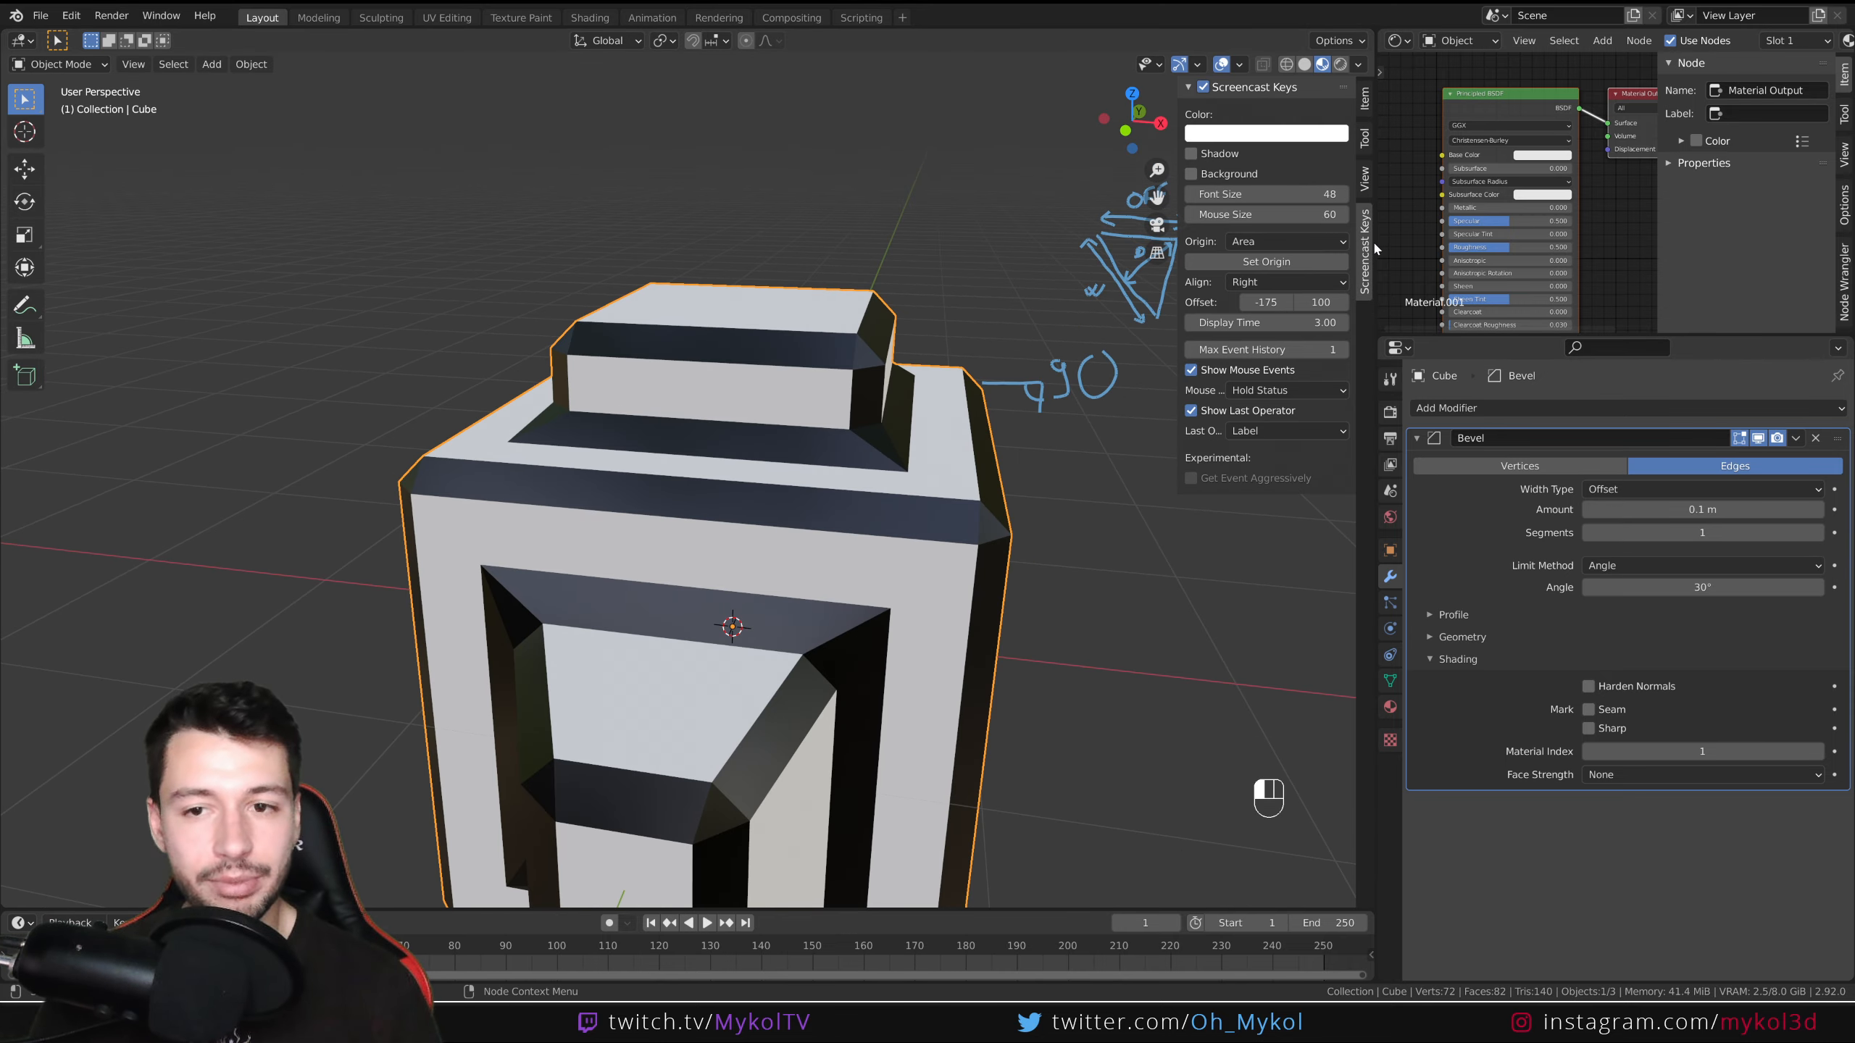
{"action": "left_click_drag", "start_coordinate": [1366, 237], "coordinate": [1375, 62]}
{"action": "left_click", "coordinate": [1364, 99]}
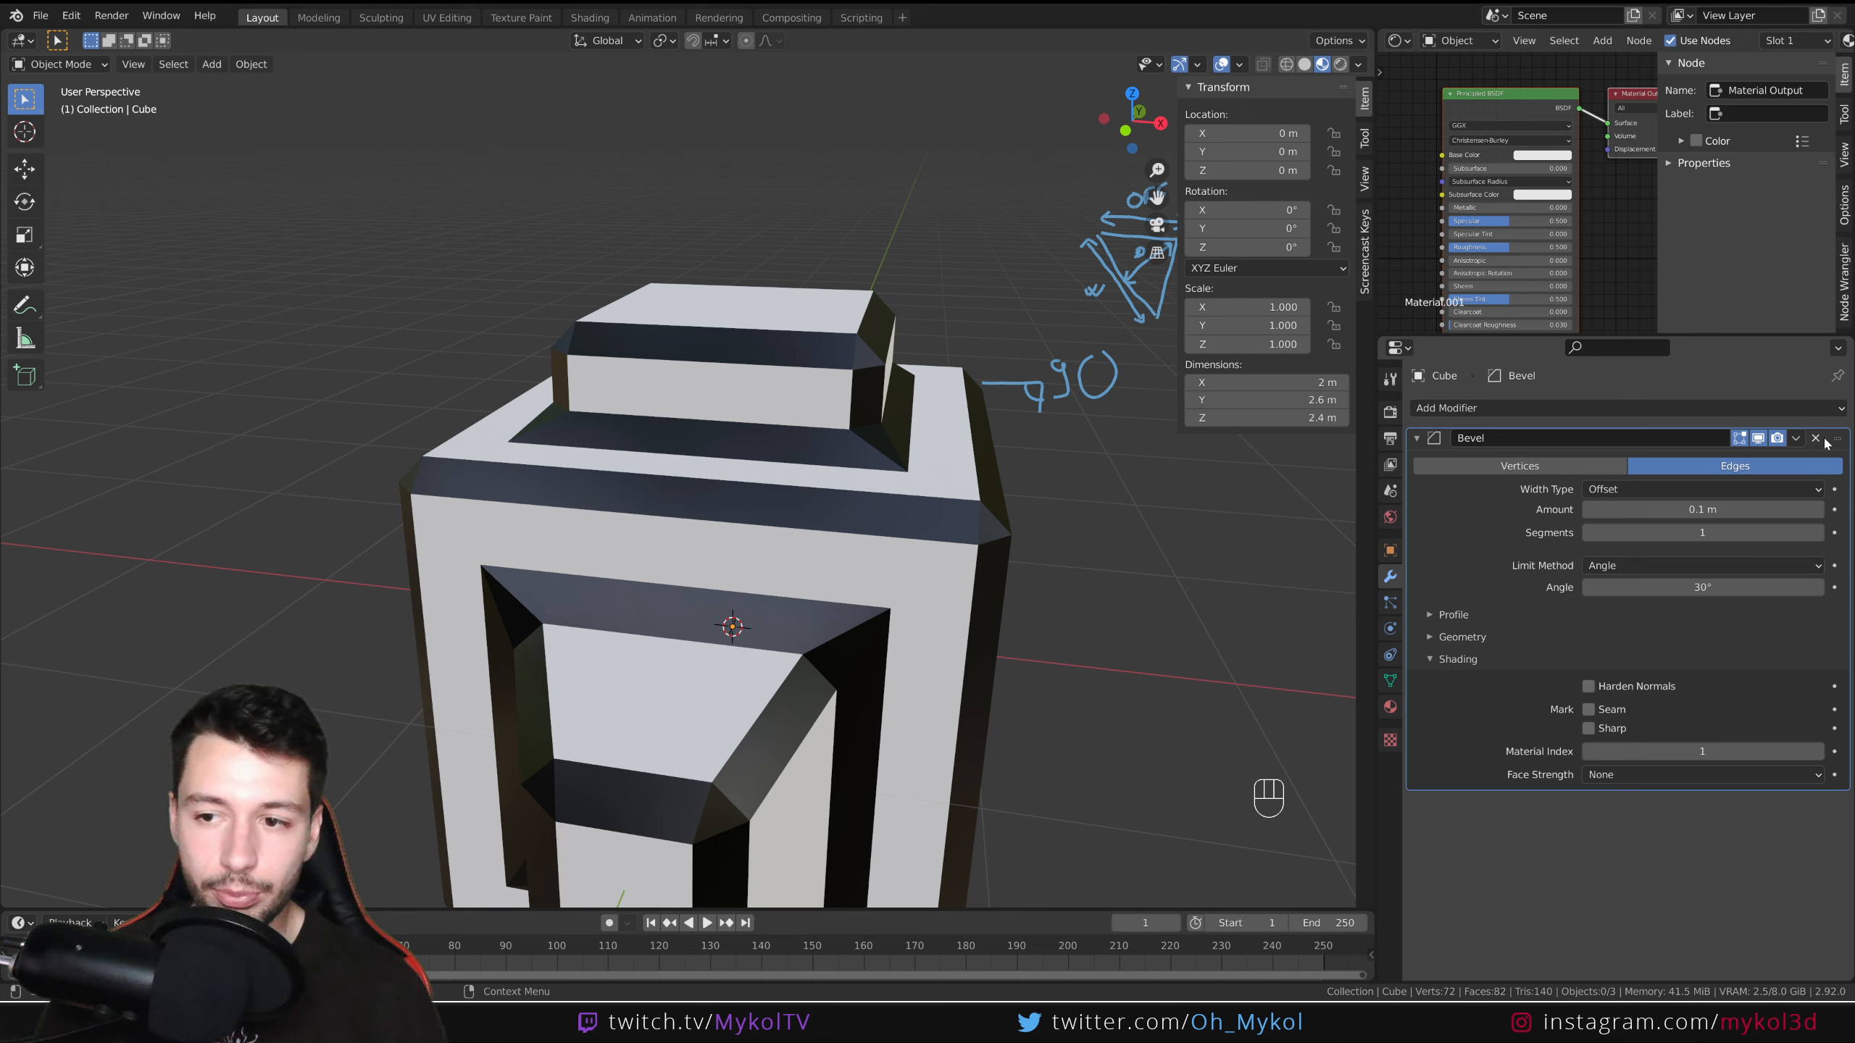
Apply the Bevel modifier to the cube.
{"action": "left_click", "coordinate": [1795, 438]}
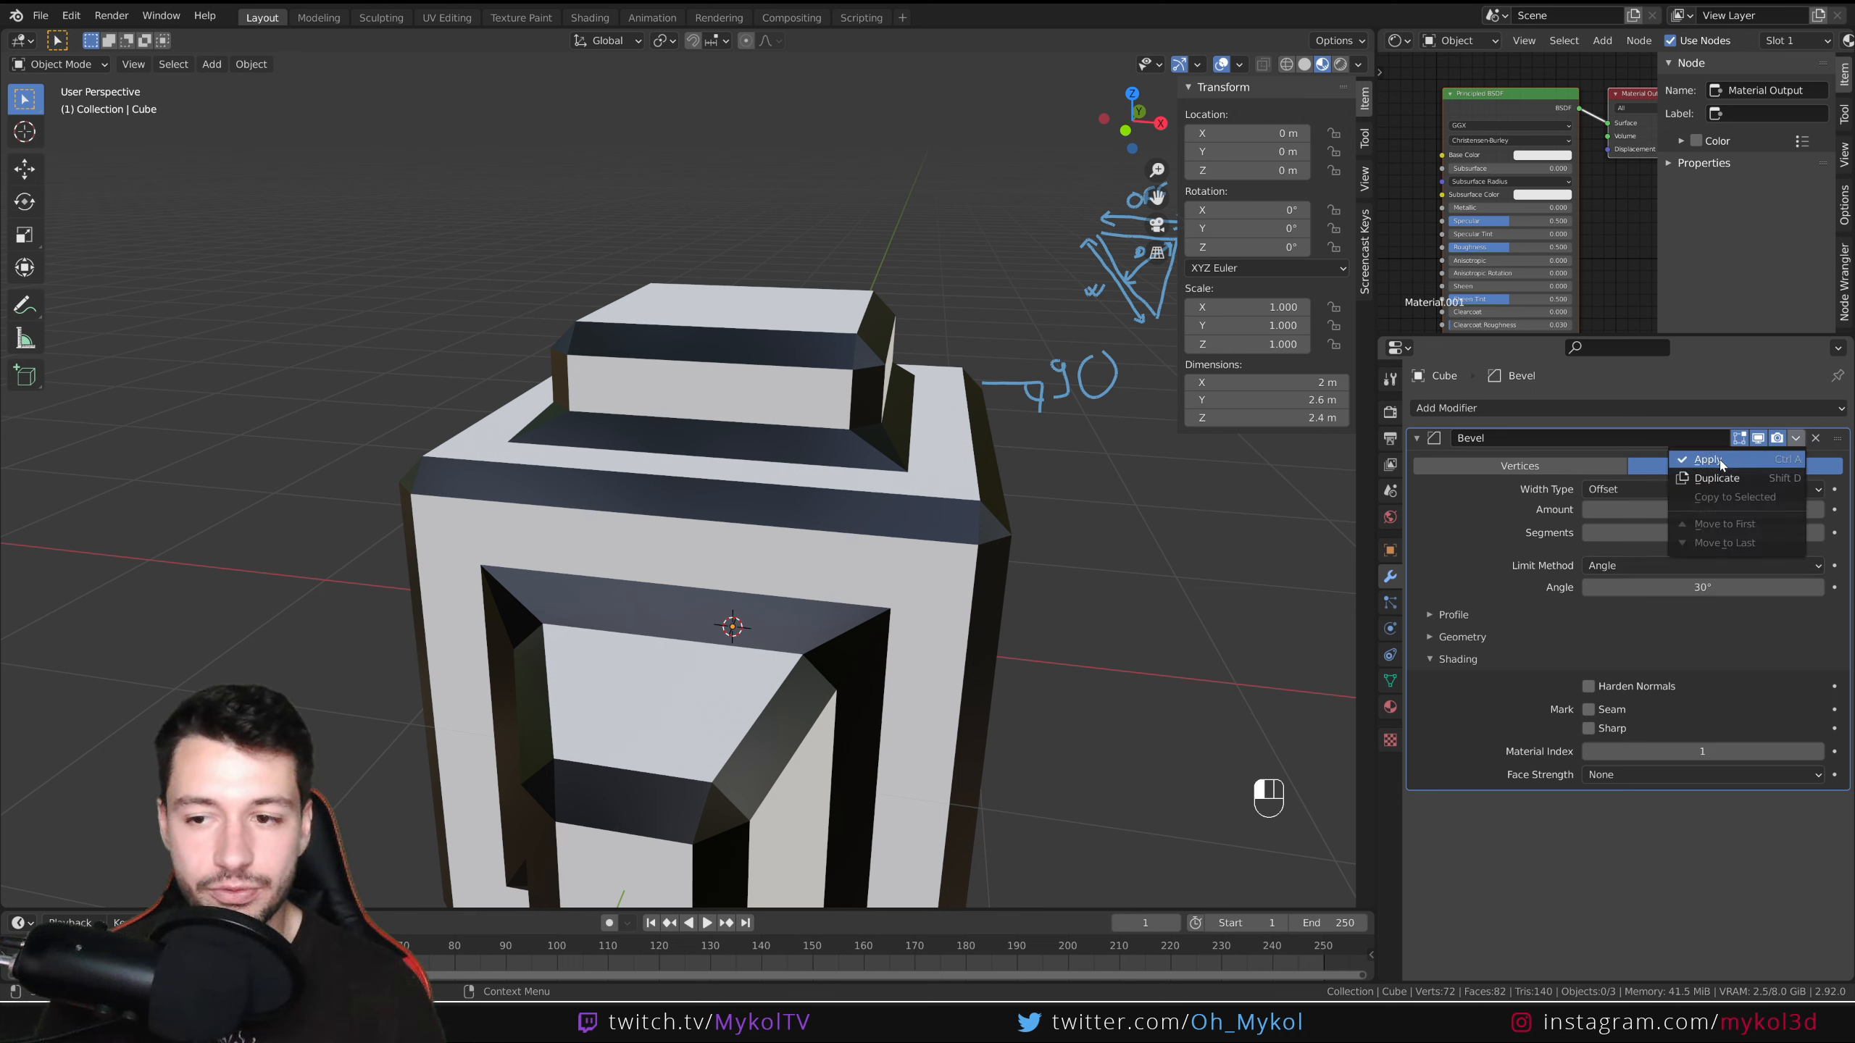
{"action": "left_click", "coordinate": [1465, 532]}
{"action": "key", "text": "ctrl+a"}
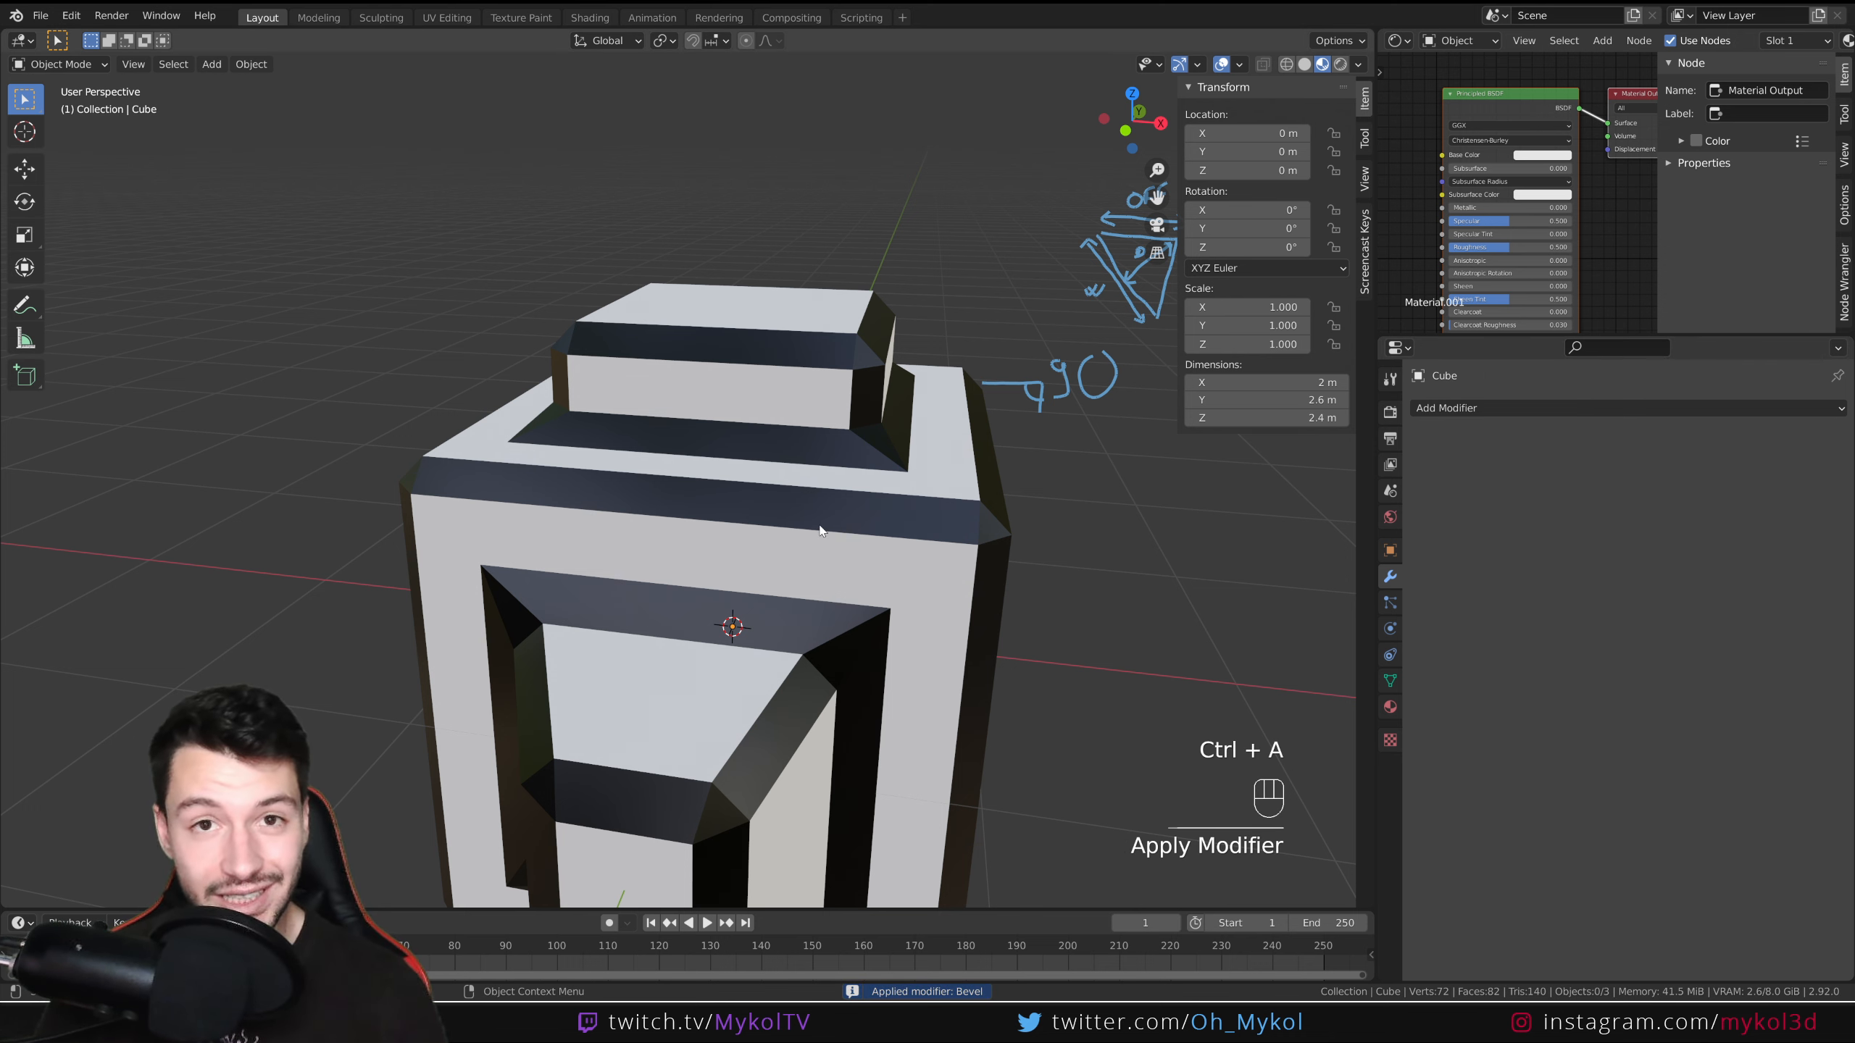
Enter Edit Mode and select individual bevel faces along the upper block's top edges to inspect the applied geometry.
{"action": "key", "text": "Tab"}
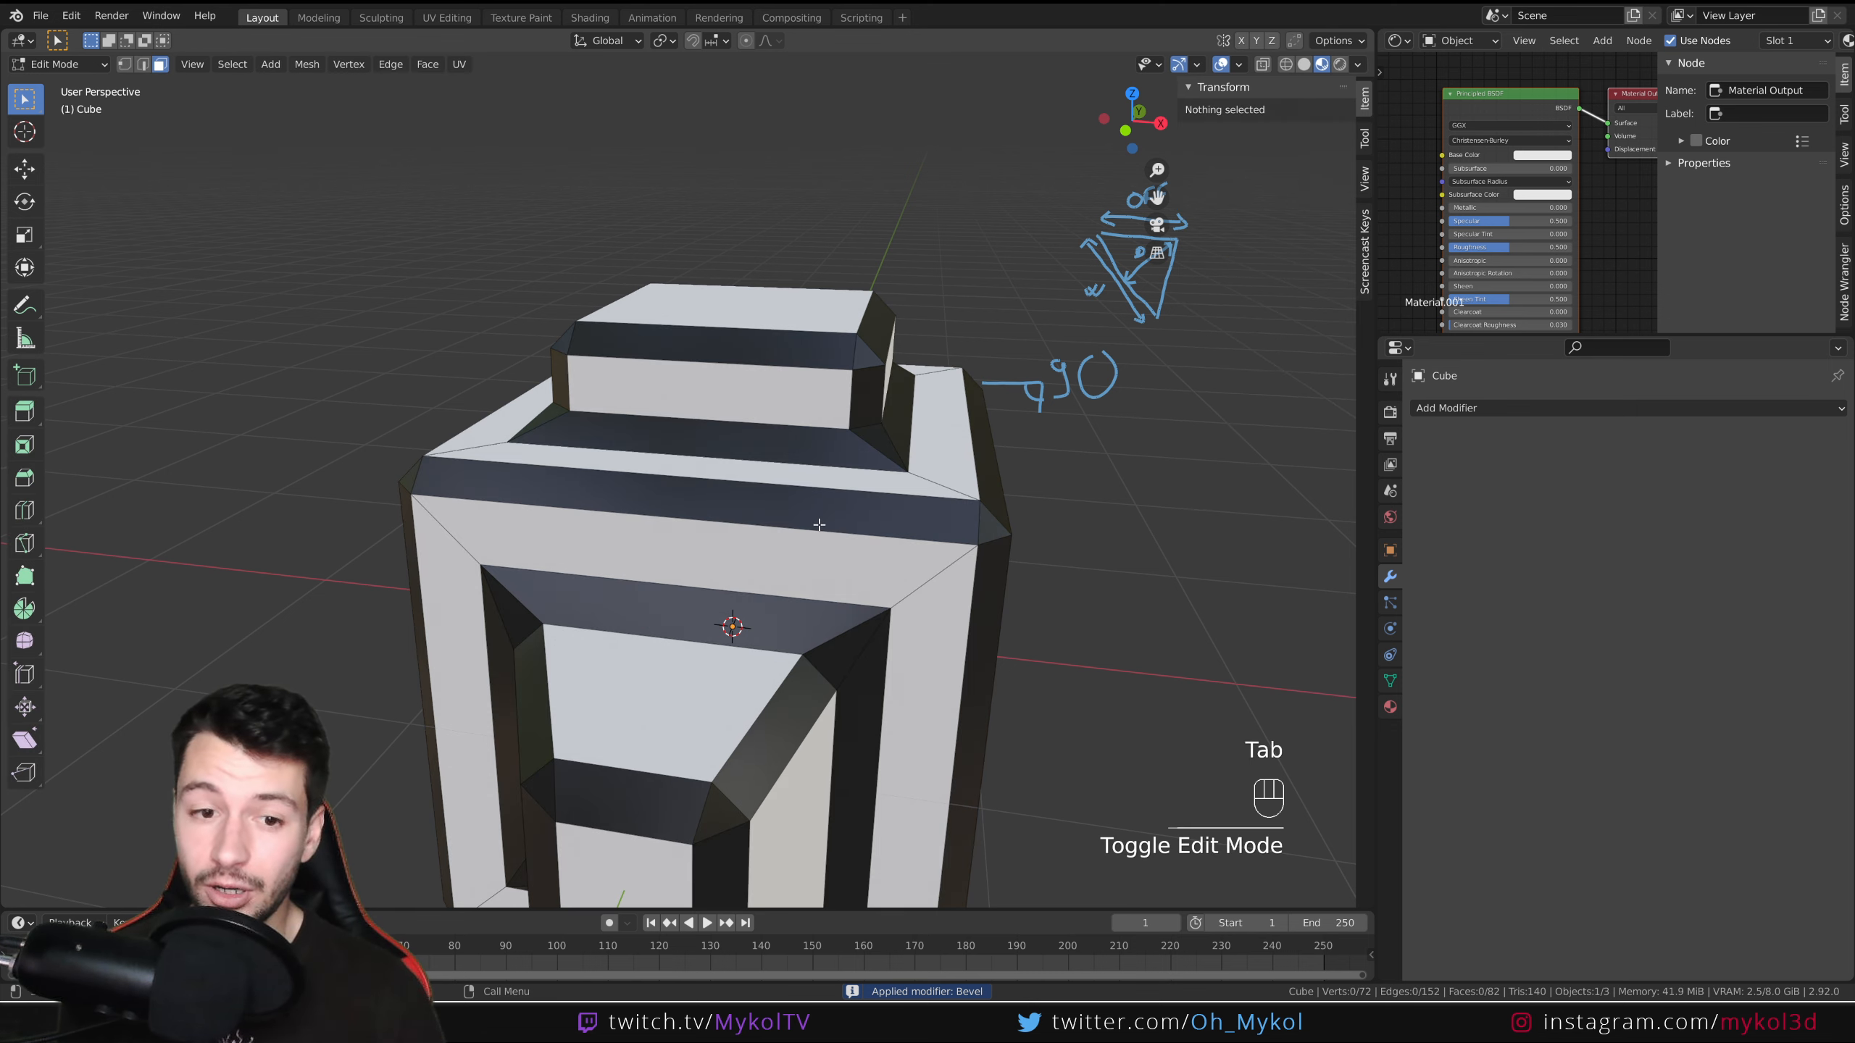
{"action": "middle_click_drag", "start_coordinate": [820, 531], "coordinate": [906, 541]}
{"action": "scroll", "coordinate": [907, 541], "scroll_direction": "up", "scroll_amount": 3}
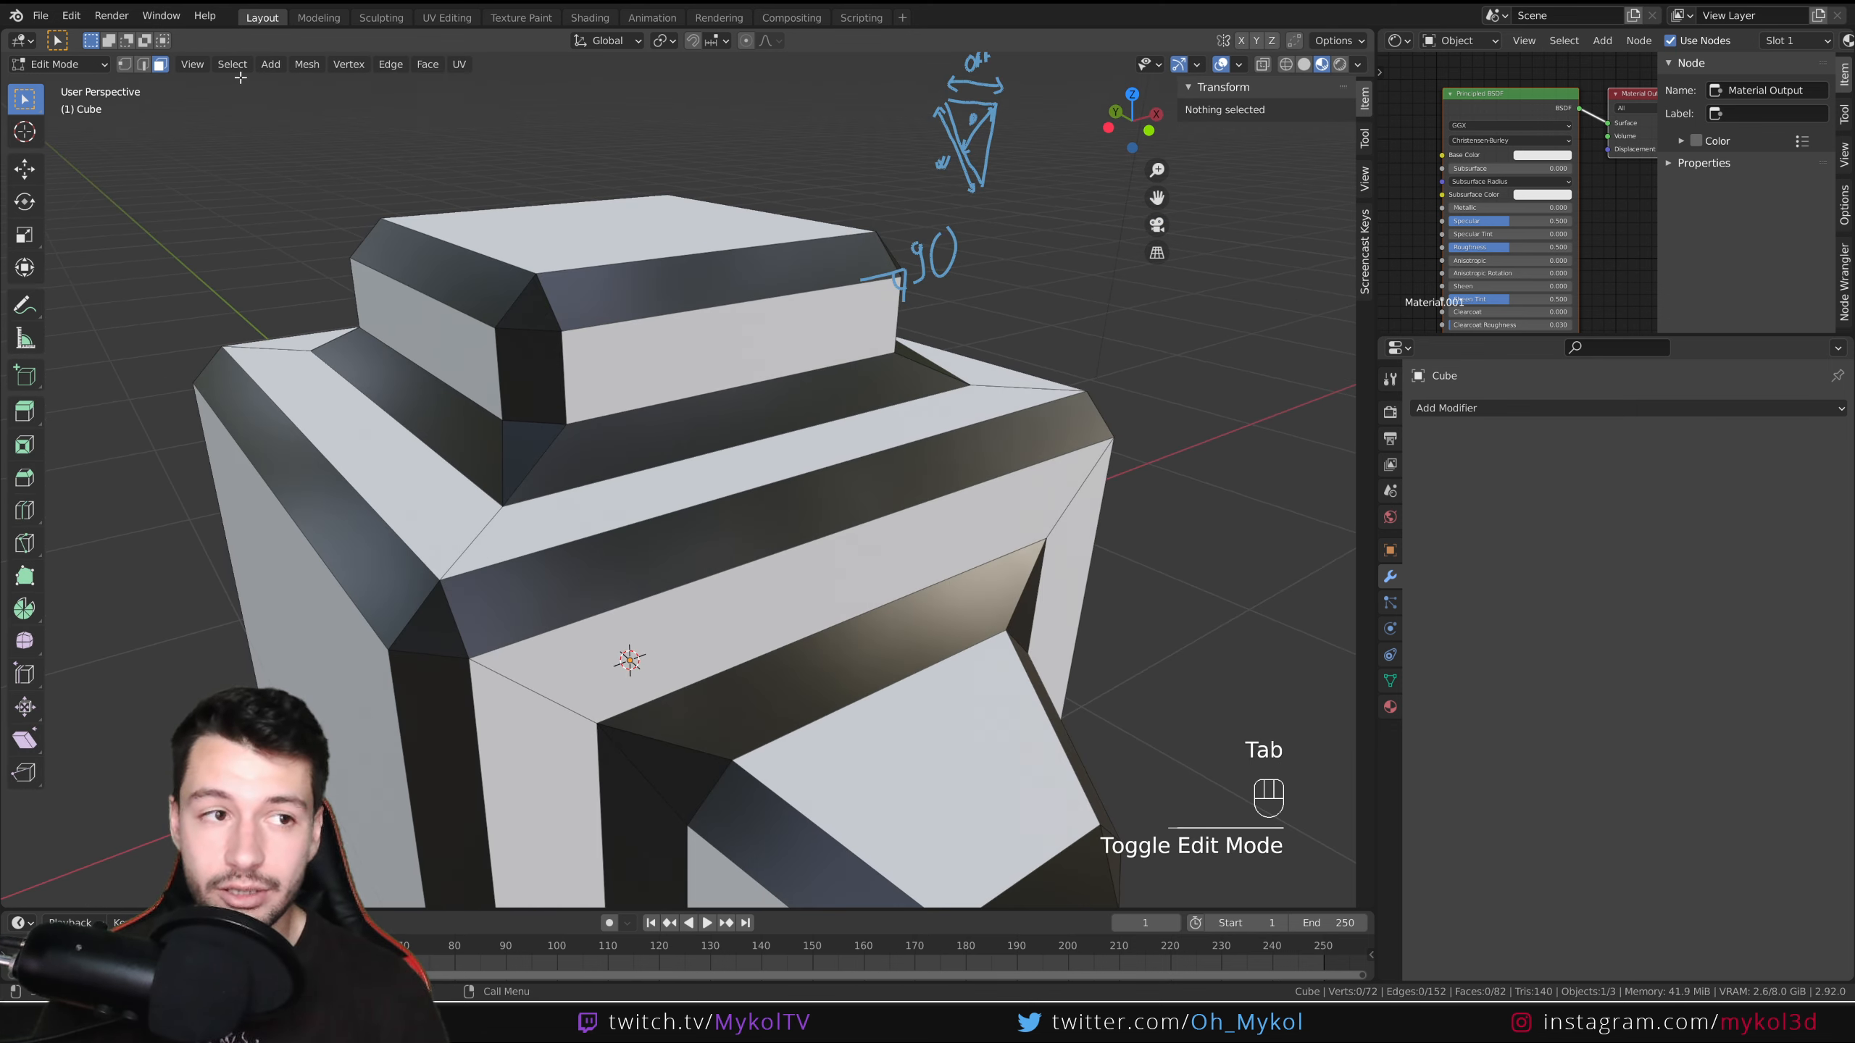
{"action": "left_click", "coordinate": [701, 292]}
{"action": "middle_click_drag", "start_coordinate": [701, 292], "coordinate": [701, 301]}
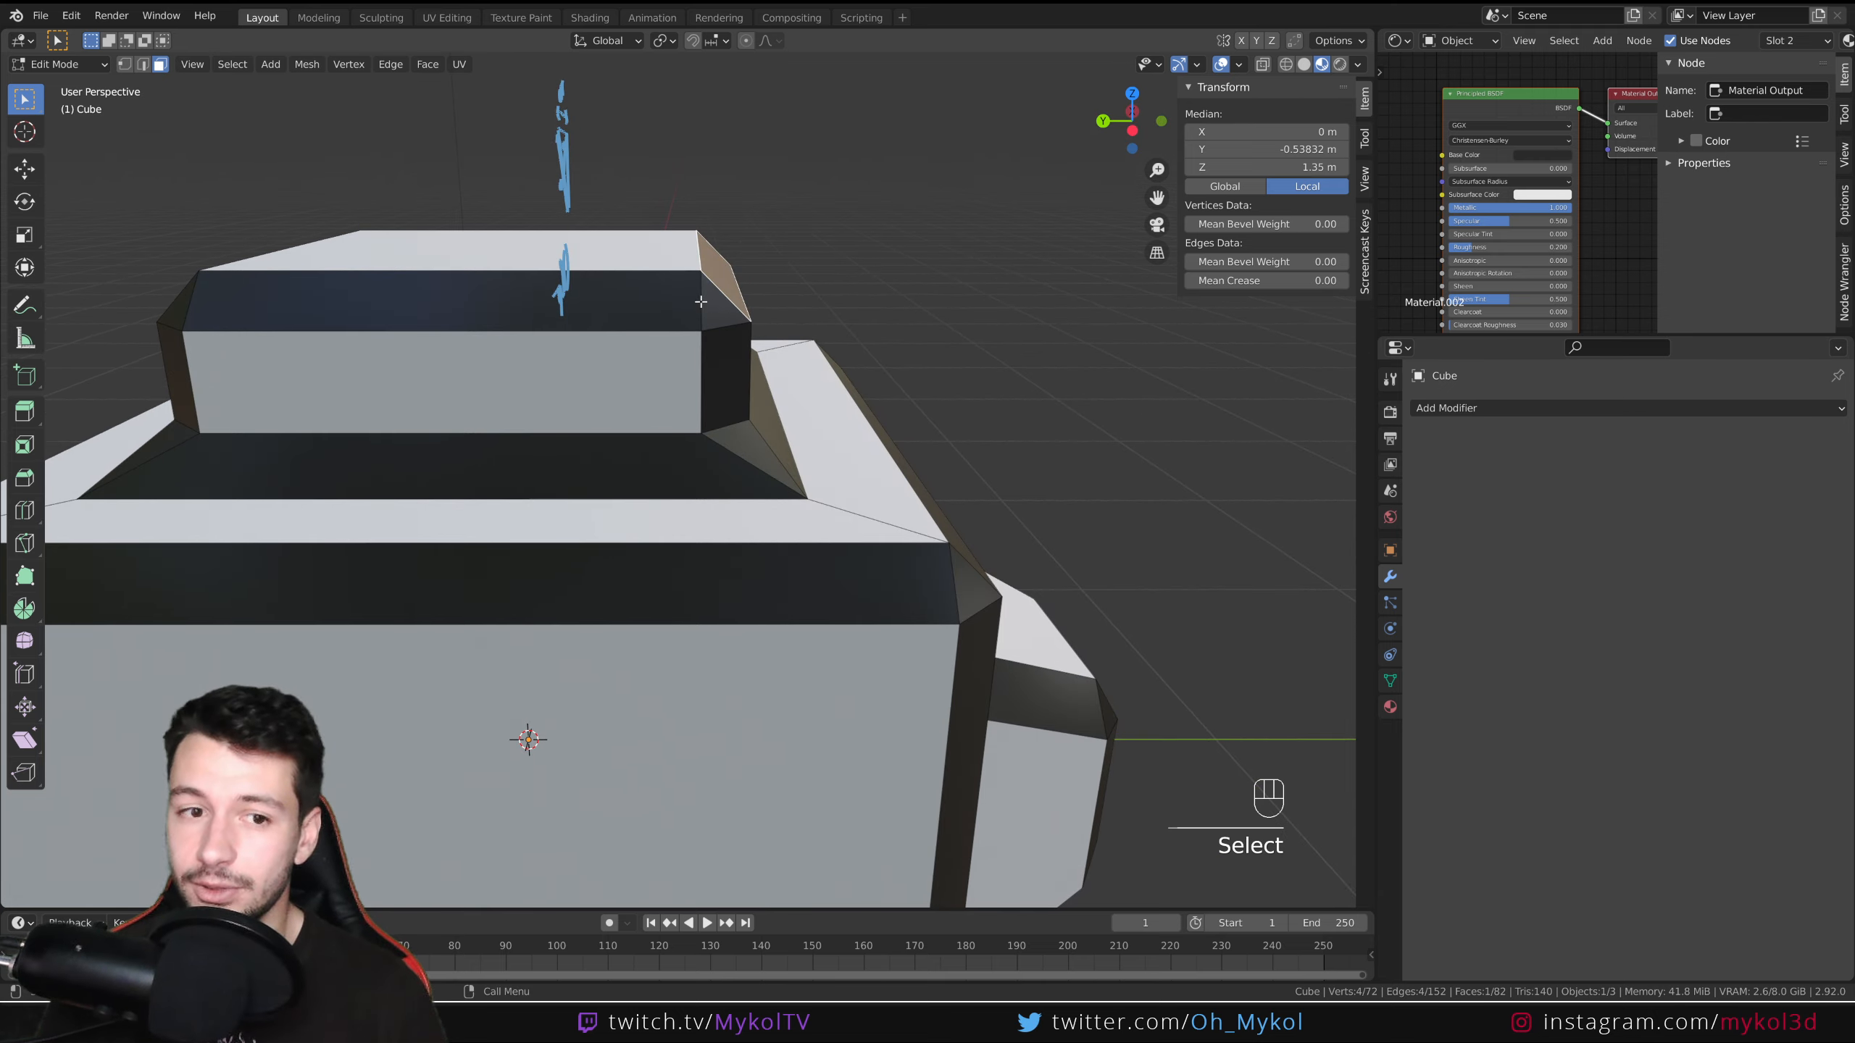
{"action": "left_click", "coordinate": [667, 298]}
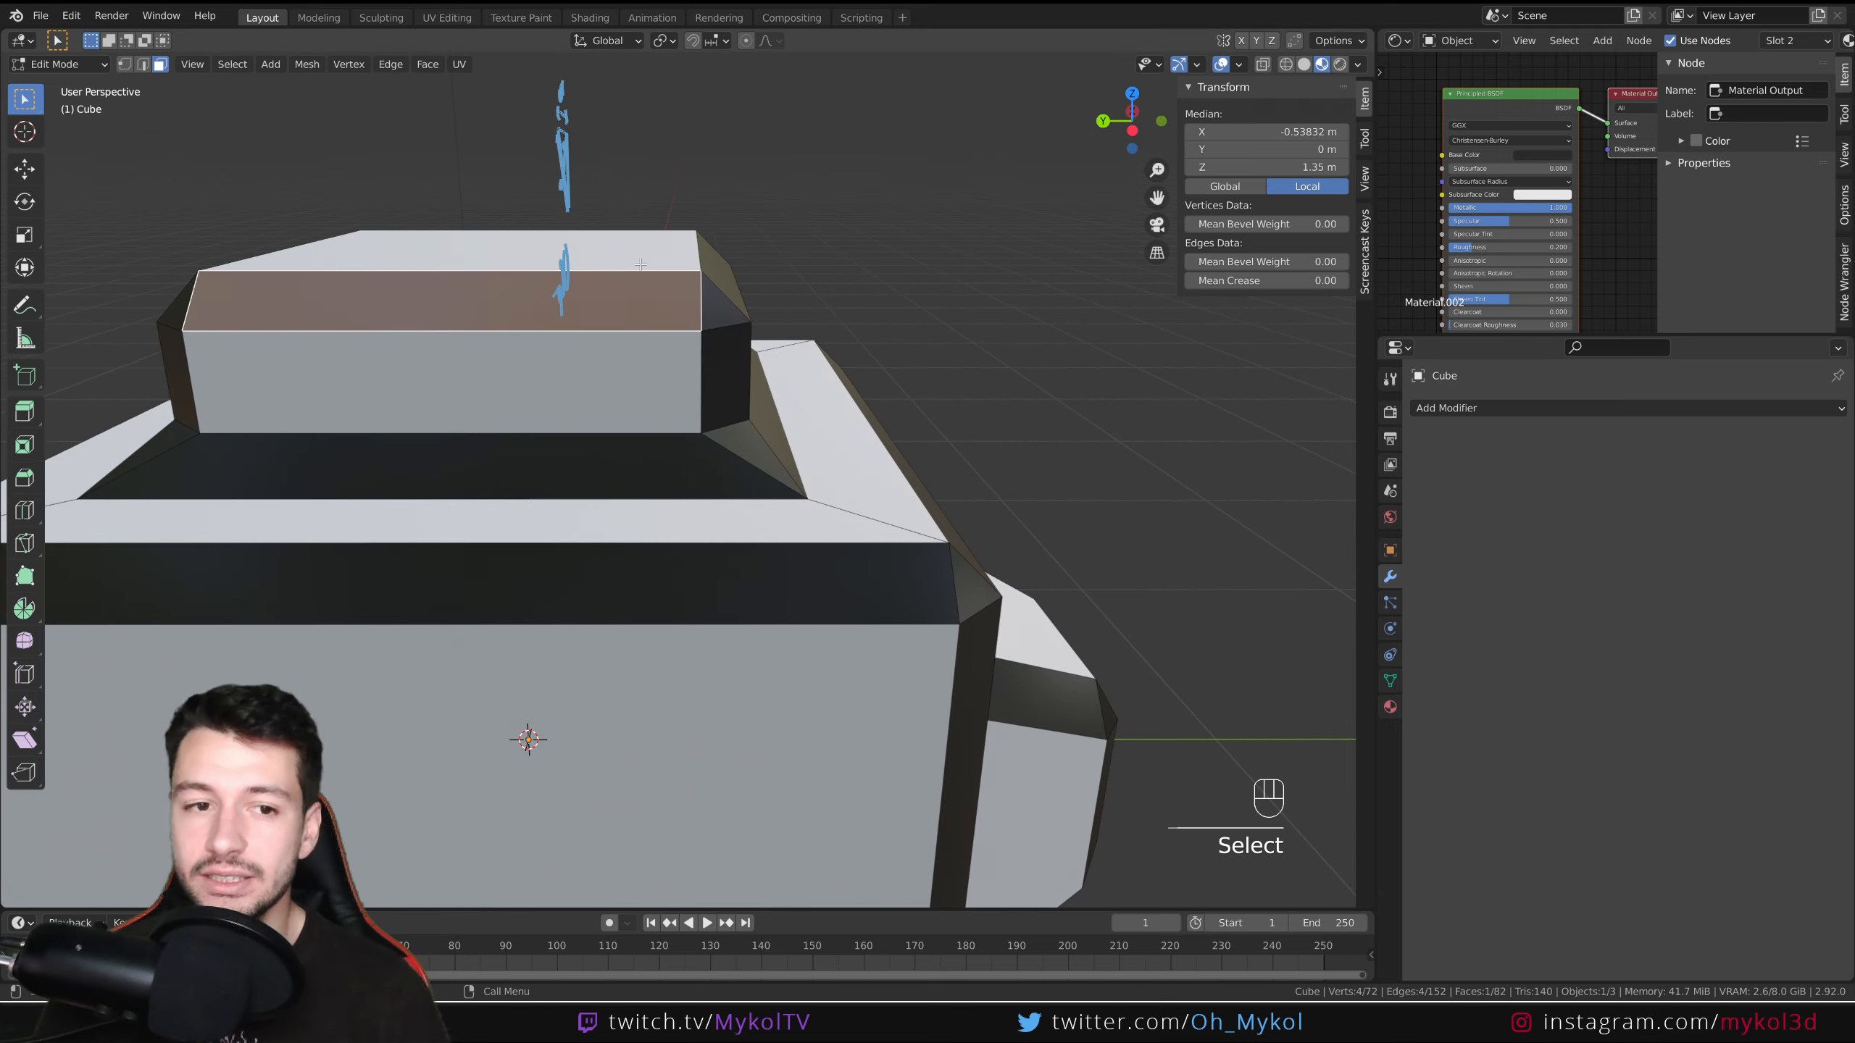
{"action": "middle_click_drag", "start_coordinate": [640, 265], "coordinate": [679, 352]}
{"action": "left_click", "coordinate": [639, 349]}
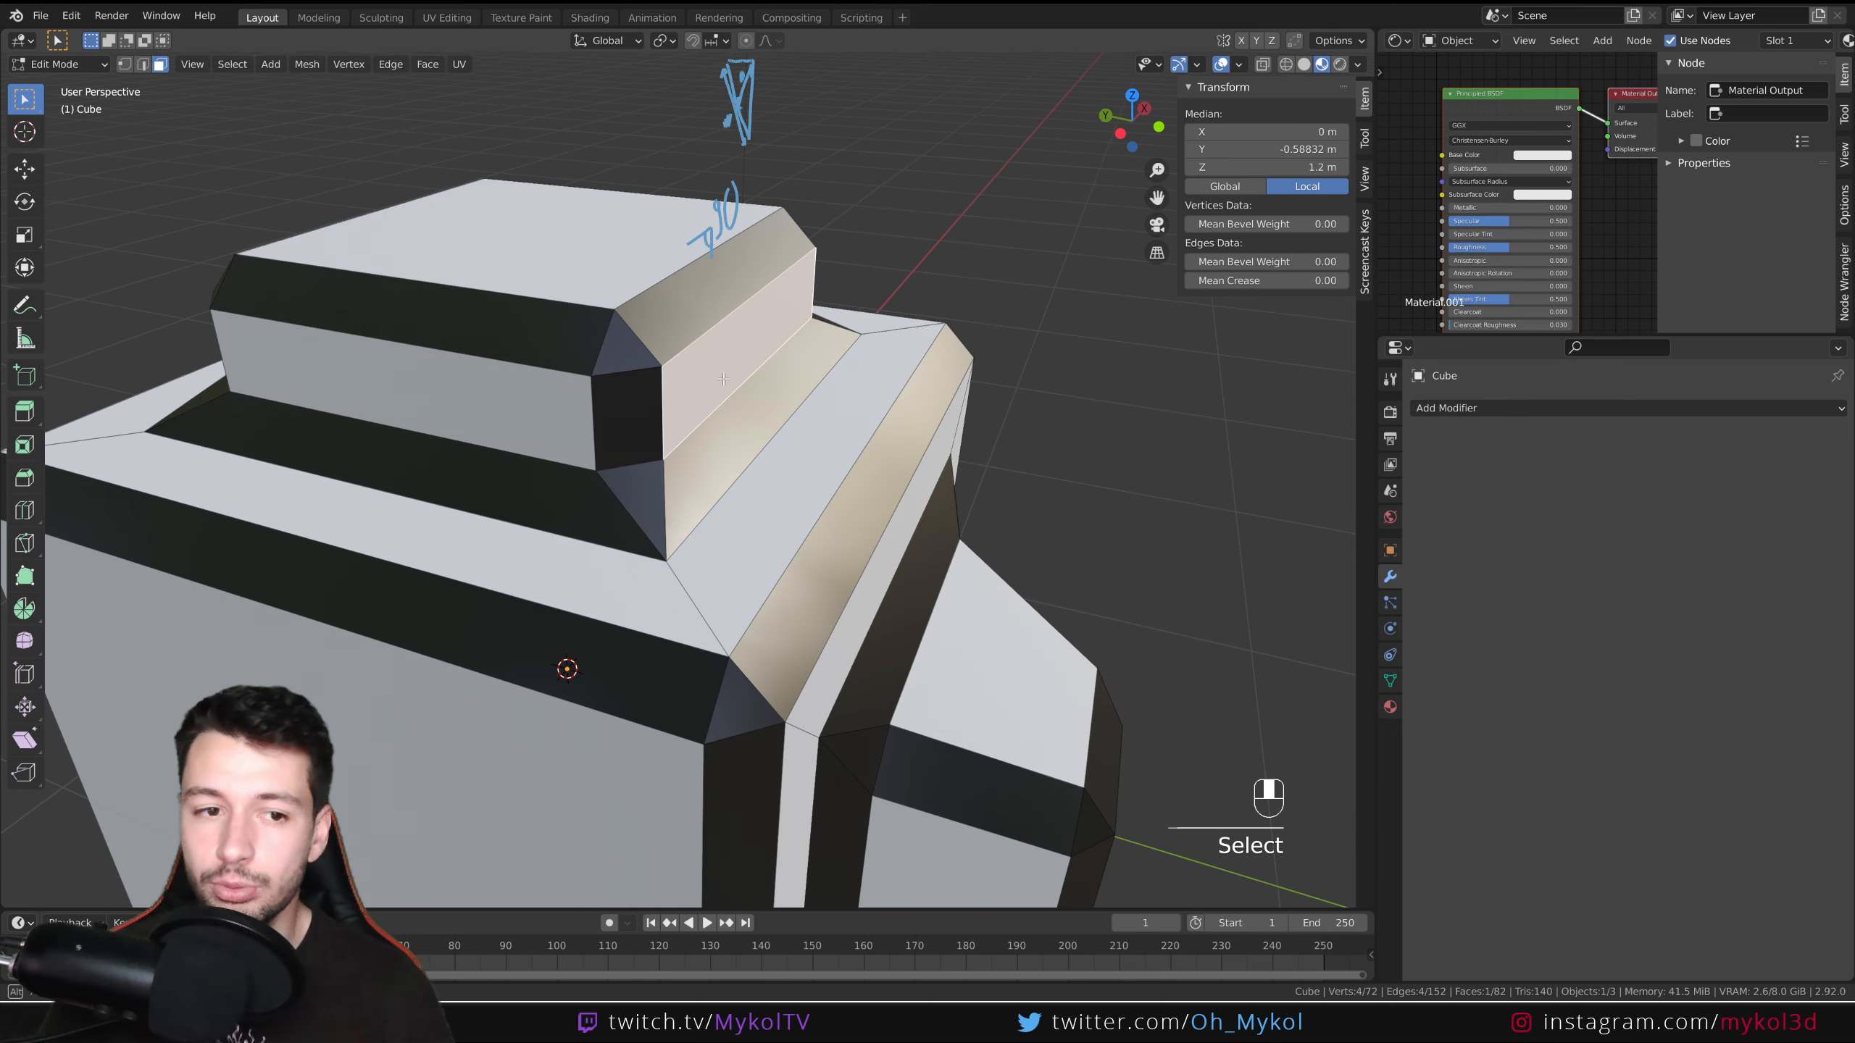
{"action": "key", "text": "ctrl+b"}
{"action": "right_click", "coordinate": [945, 431]}
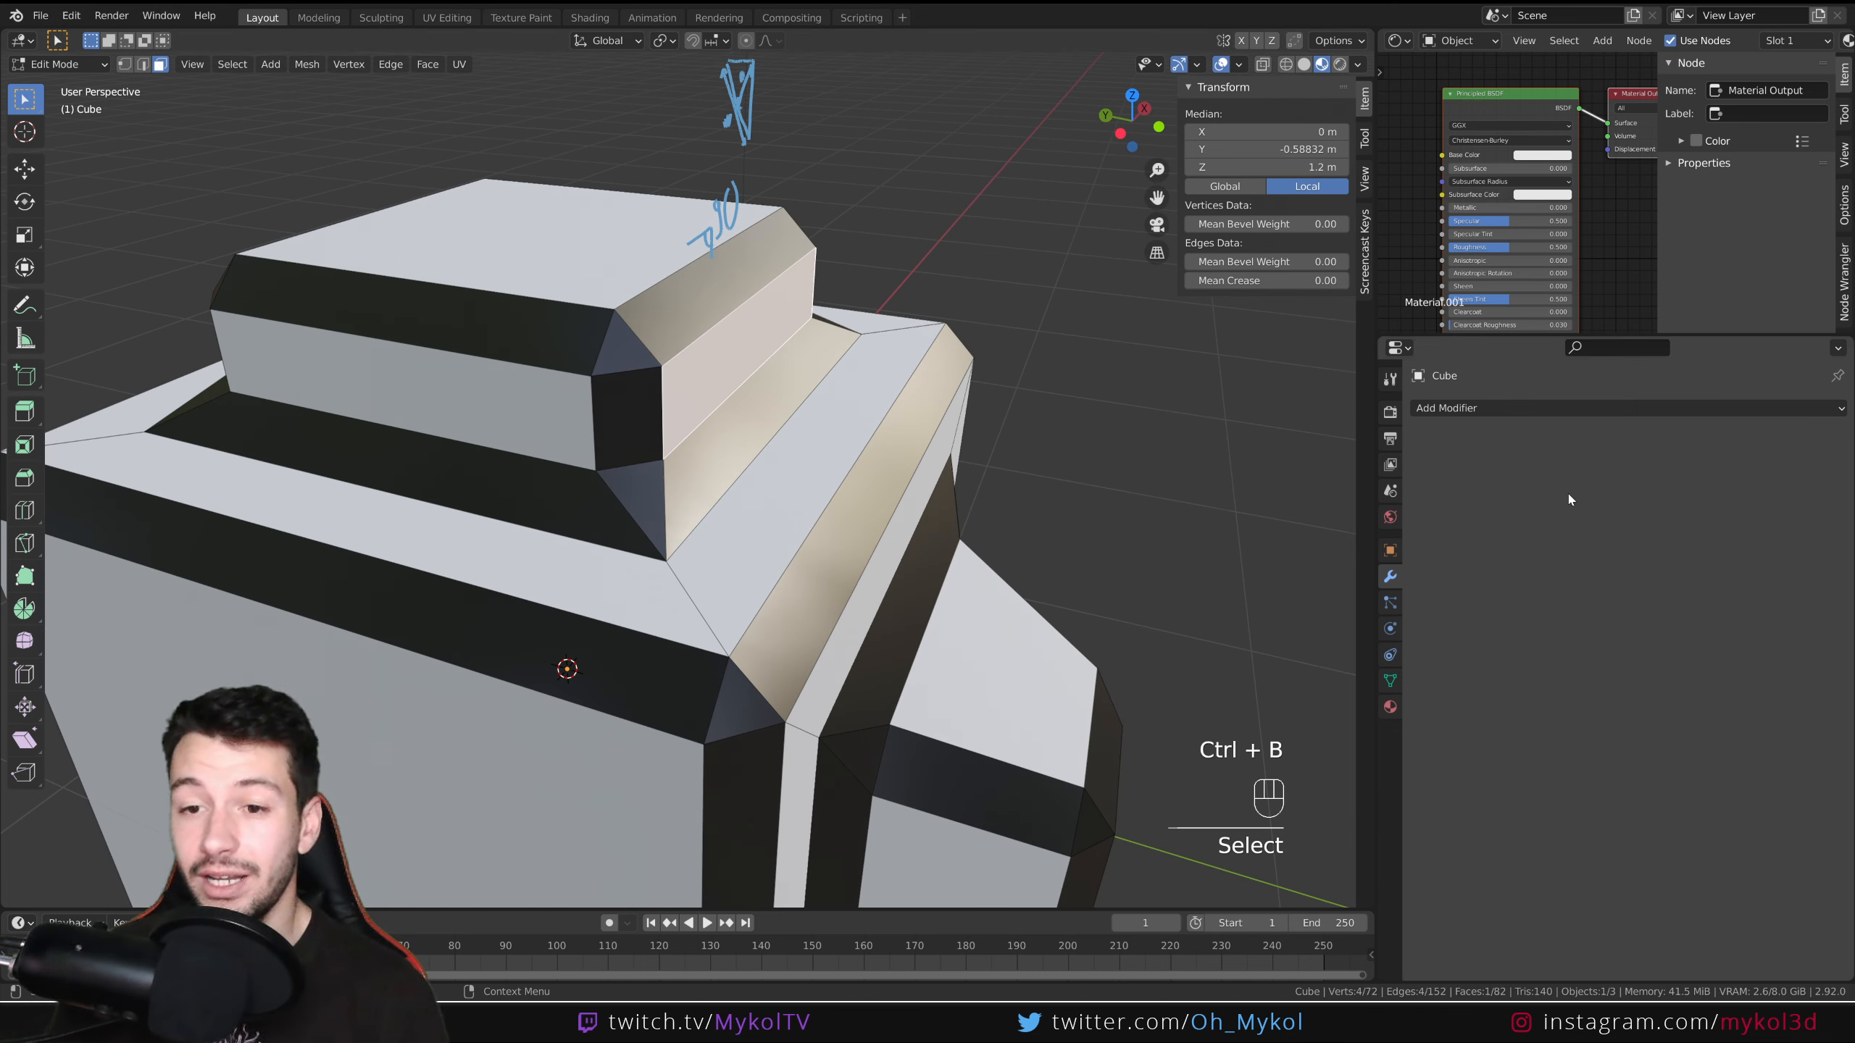
{"action": "key", "text": "Tab"}
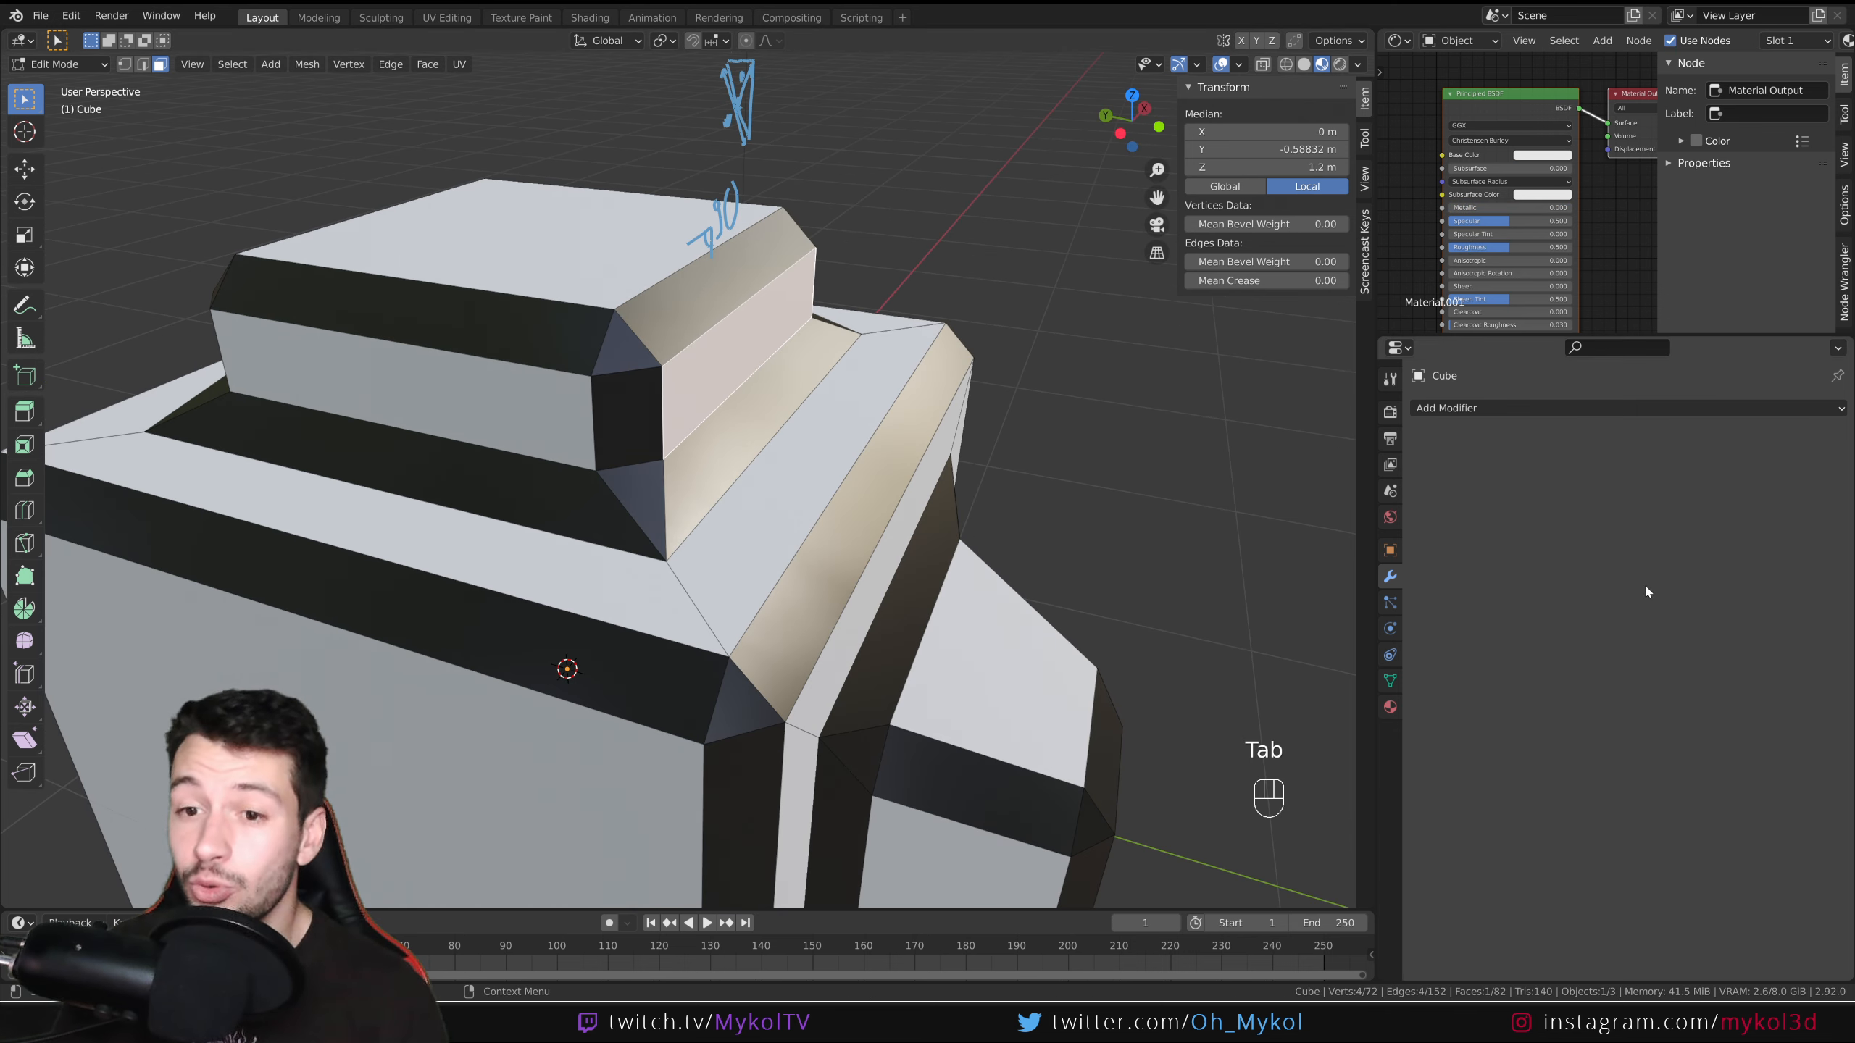
Inset the upper block's top face by about 0.18 m.
{"action": "left_click", "coordinate": [447, 233]}
{"action": "middle_click_drag", "start_coordinate": [567, 311], "coordinate": [605, 356], "text": "shift"}
{"action": "key", "text": "i"}
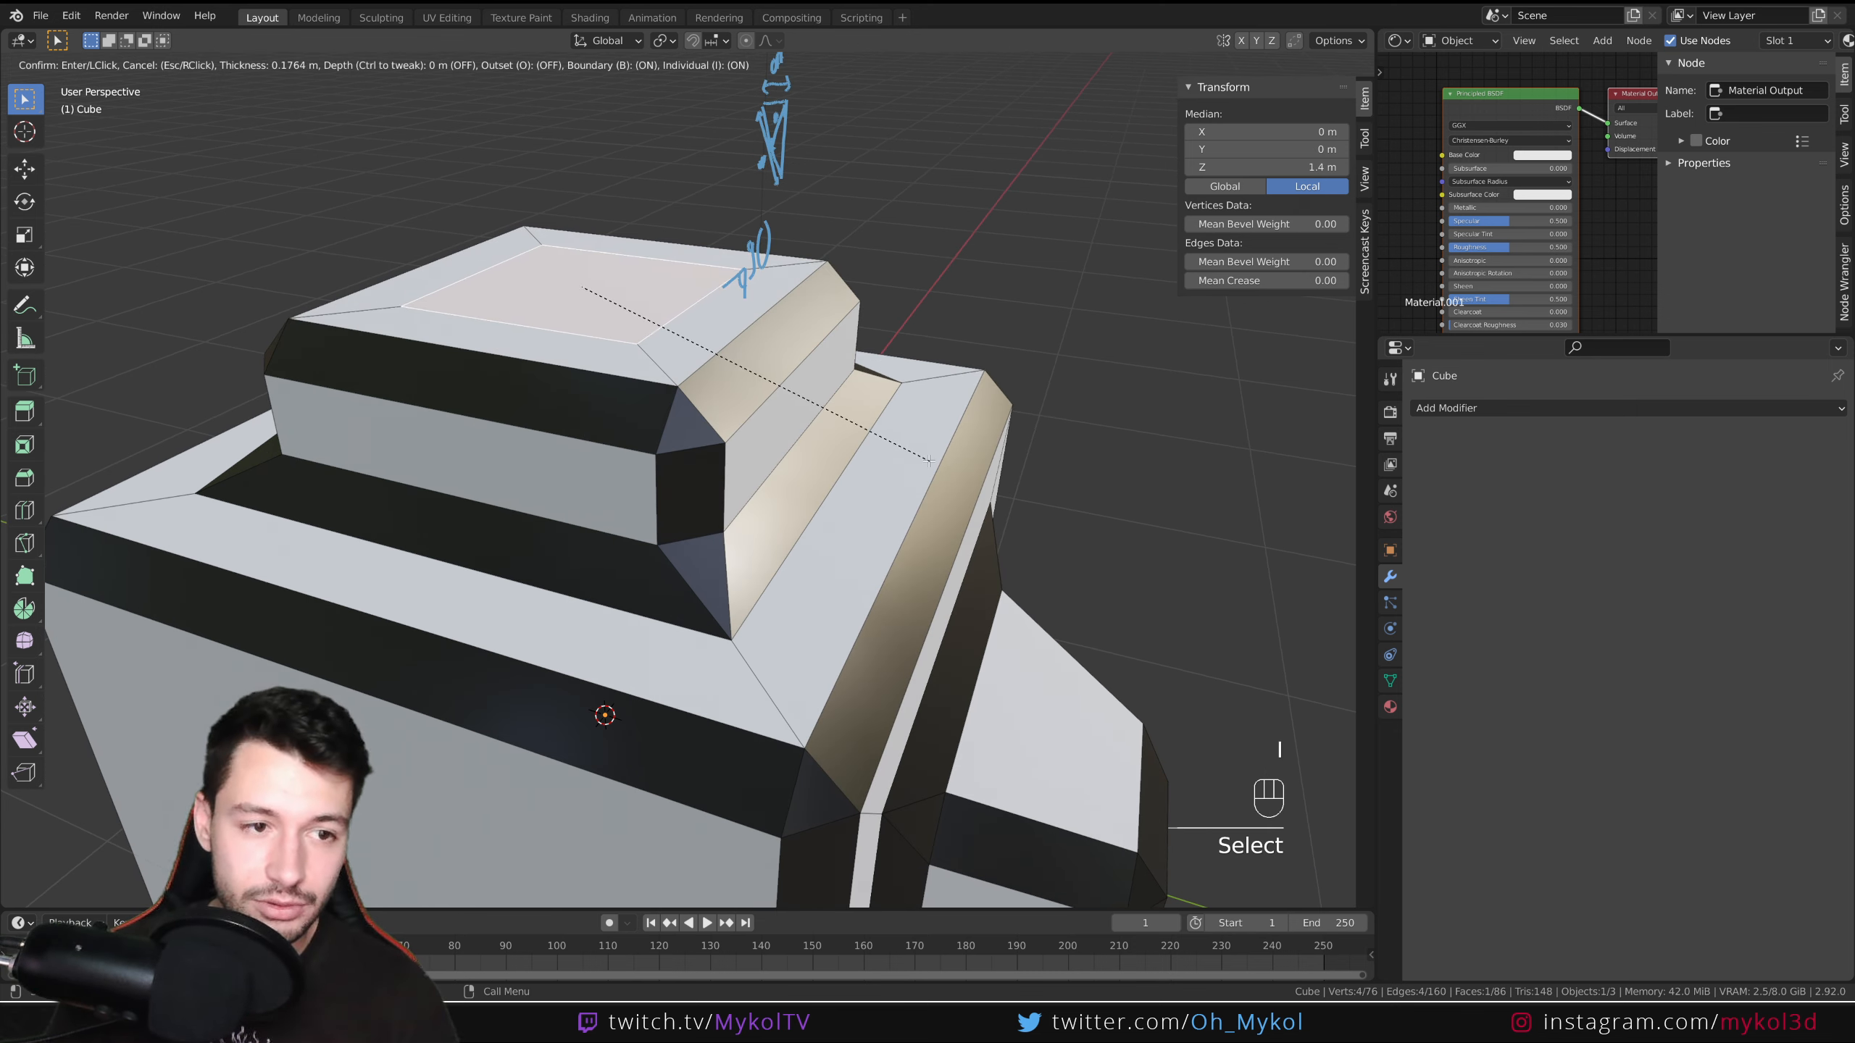
{"action": "left_click", "coordinate": [929, 460]}
Extrude the inset top face upward about 0.43 m and view the whole mesh in Object Mode.
{"action": "key", "text": "e"}
{"action": "left_click", "coordinate": [782, 257]}
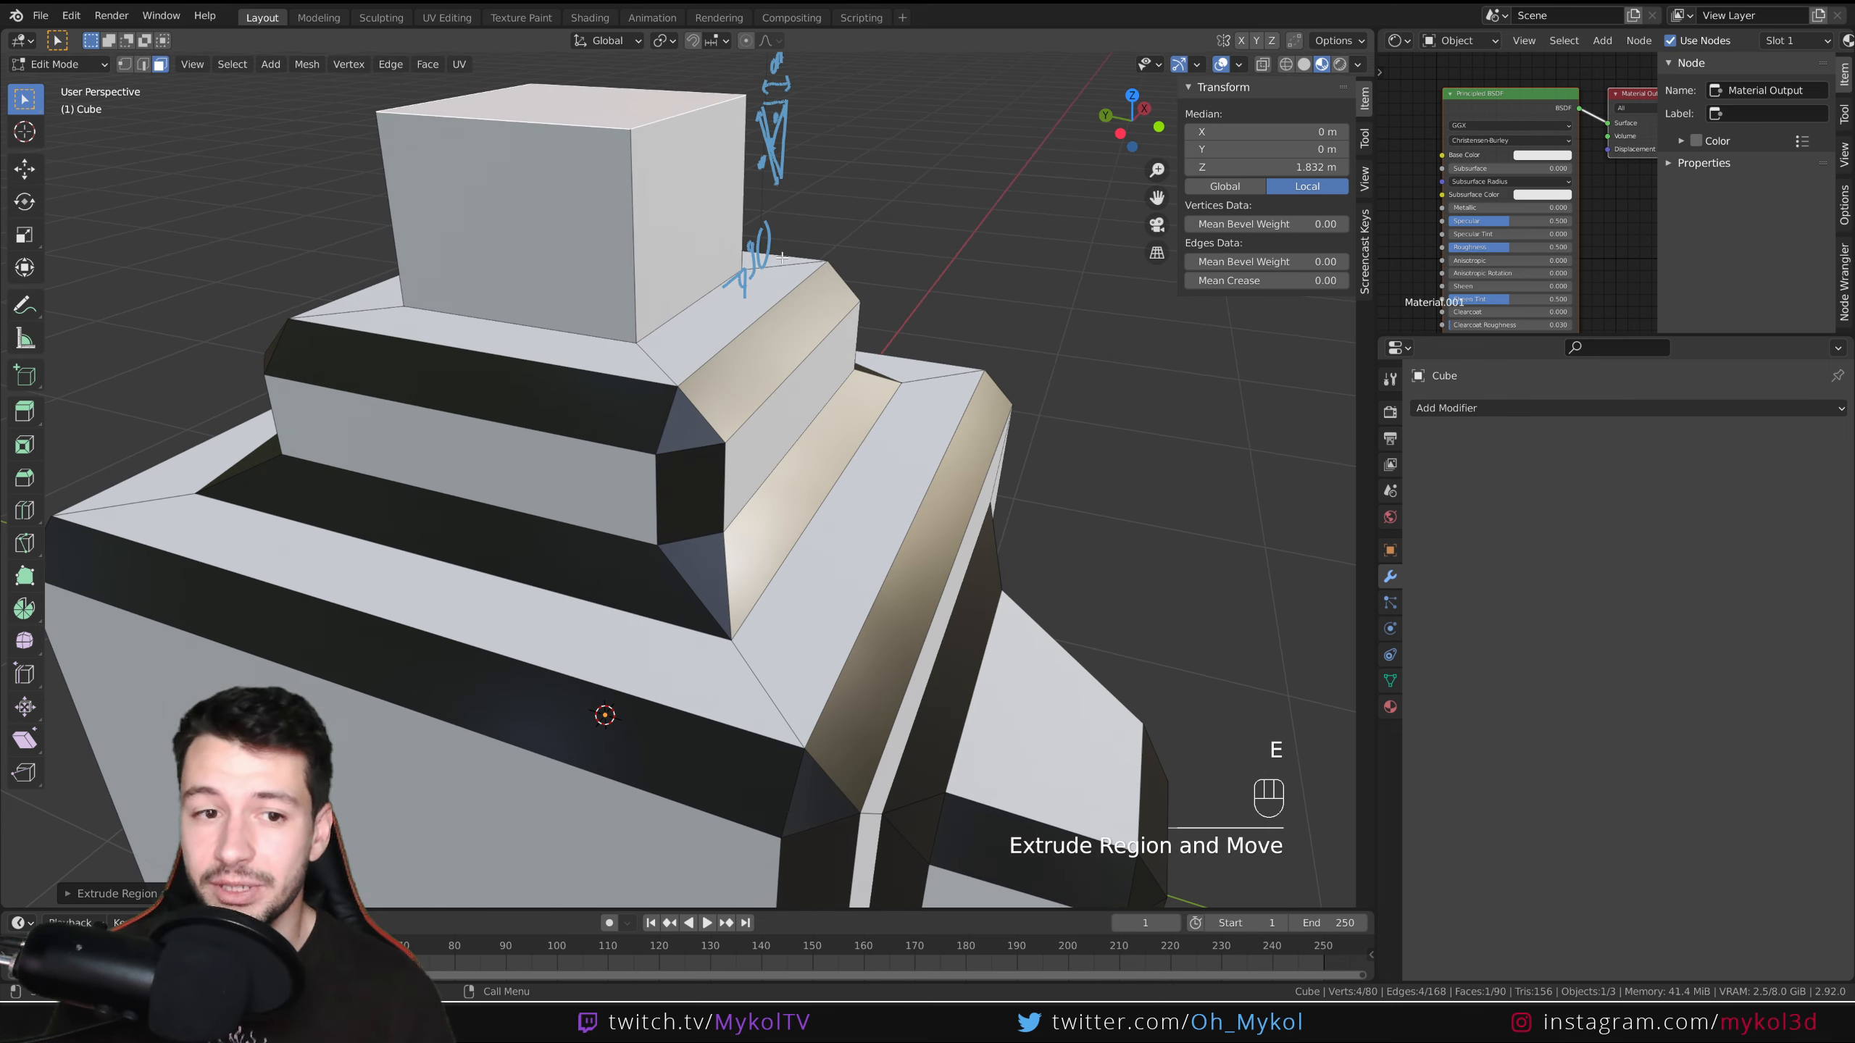
{"action": "scroll", "coordinate": [781, 257], "scroll_direction": "down", "scroll_amount": 4}
{"action": "key", "text": "Tab"}
{"action": "middle_click_drag", "start_coordinate": [842, 431], "coordinate": [721, 399]}
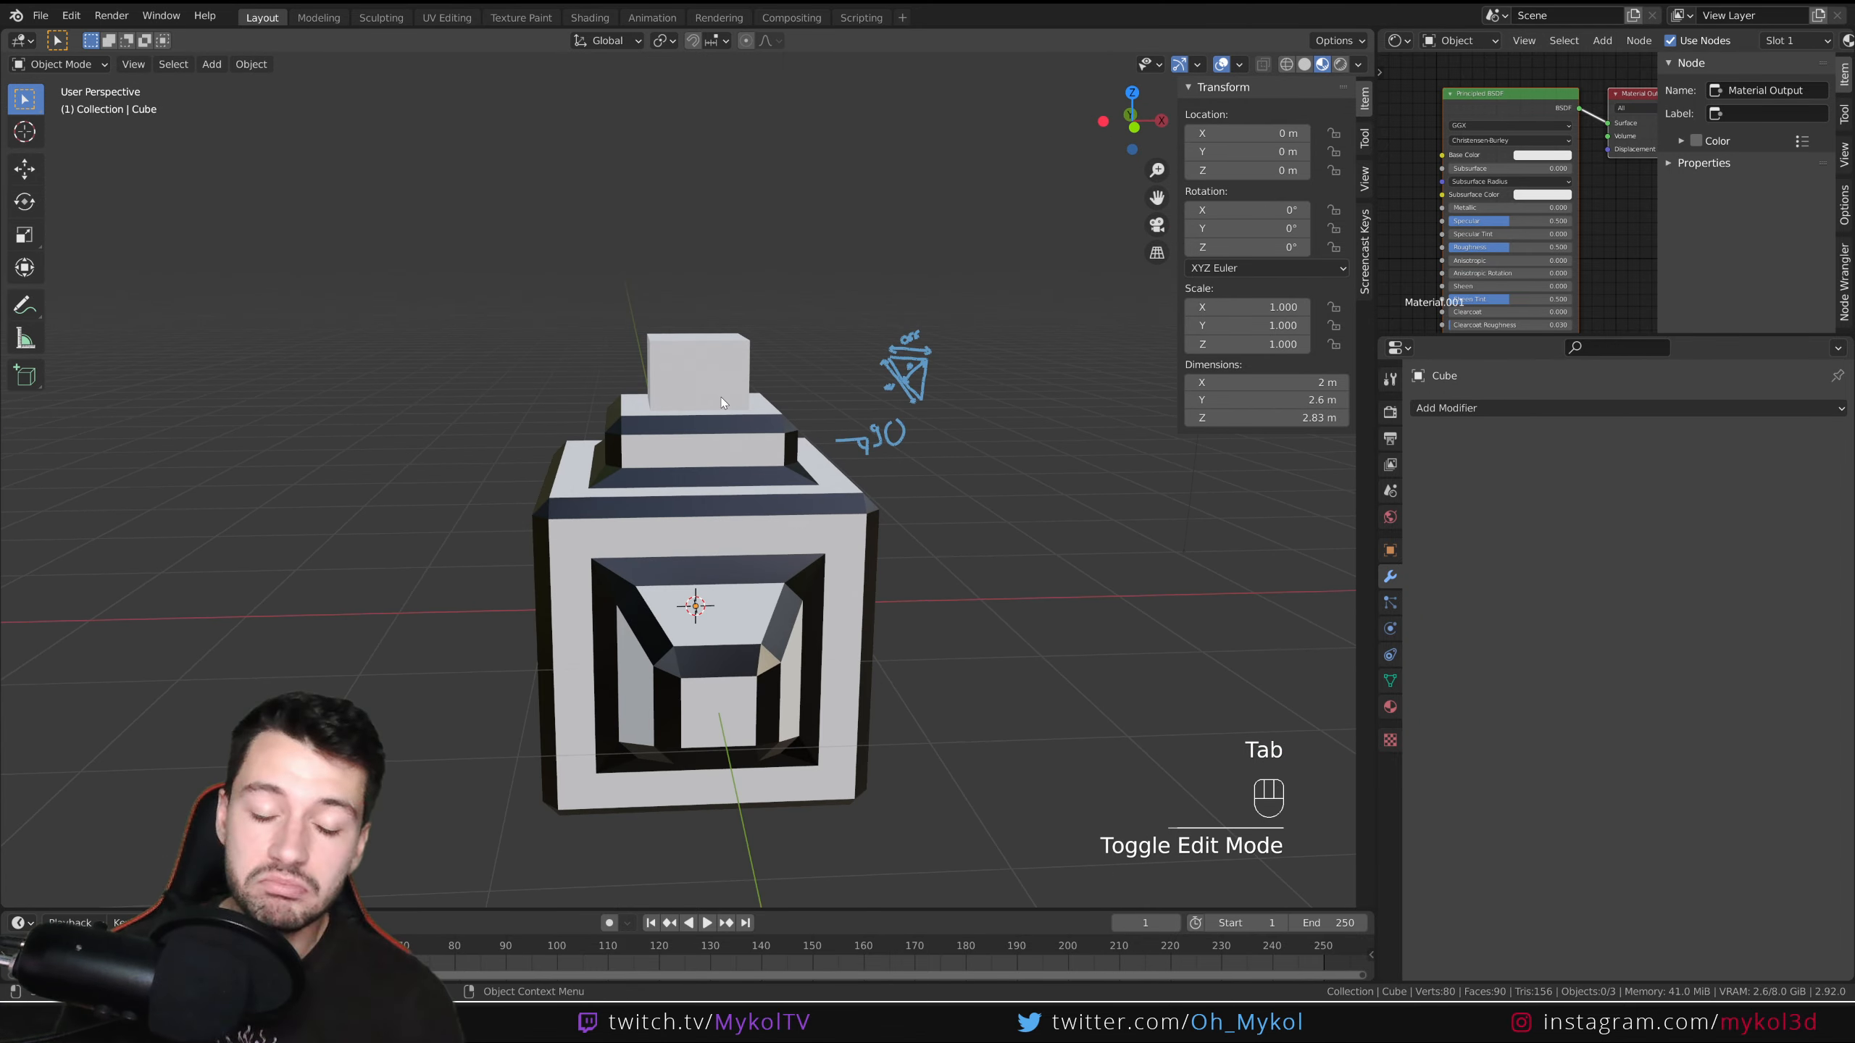